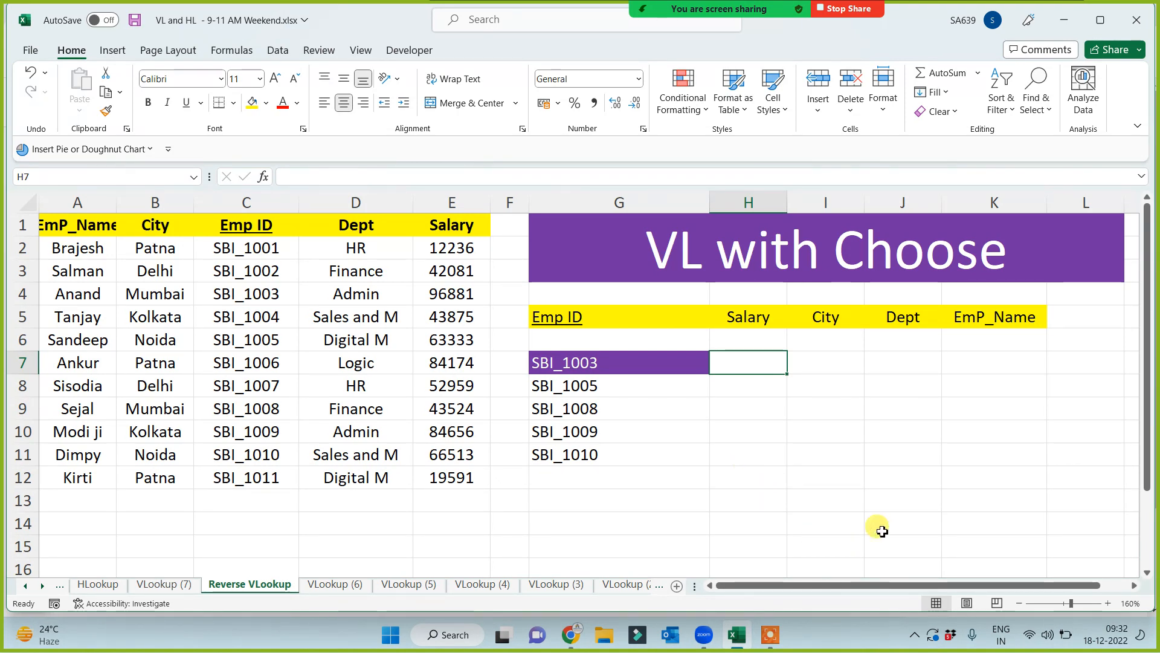
Step: Start a VLOOKUP formula in H7 with G7 as the lookup value and a nested CHOOSE using the index array {1,2}
{"action": "type", "text": "=vl"}
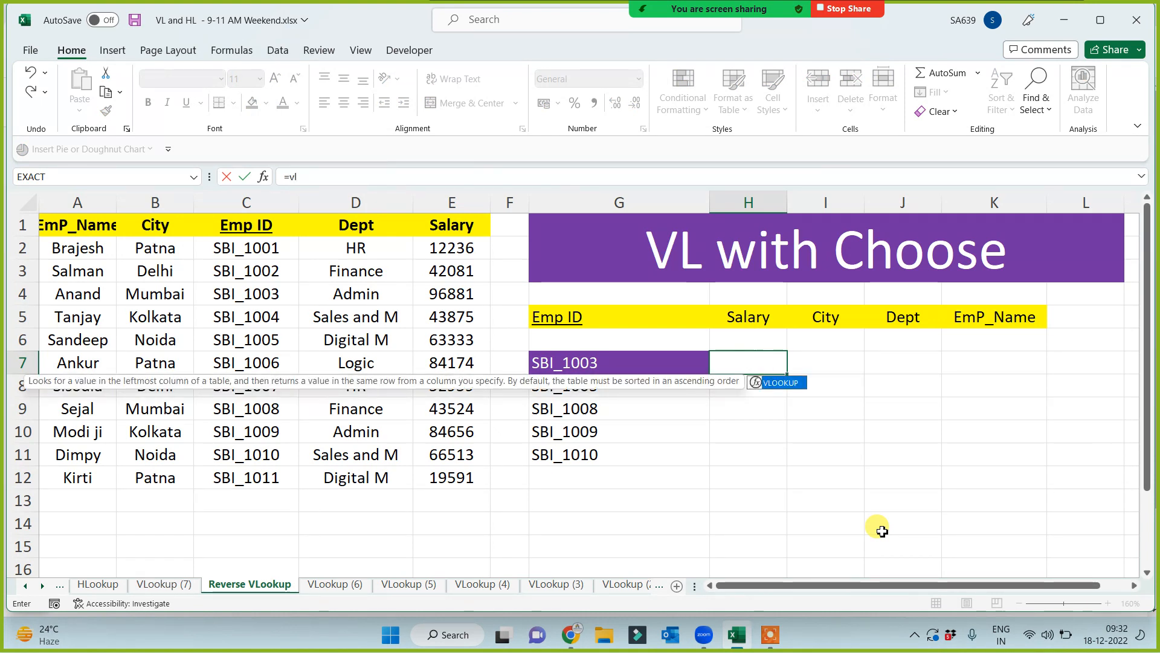
{"action": "key", "text": "Tab"}
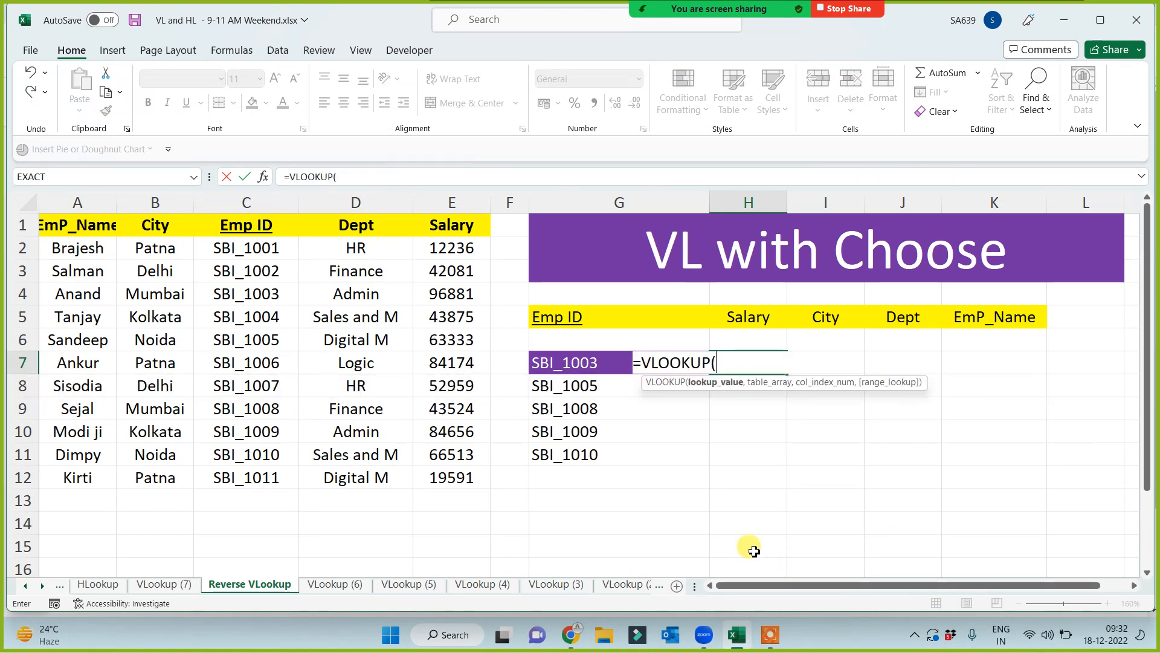
{"action": "left_click", "coordinate": [583, 366]}
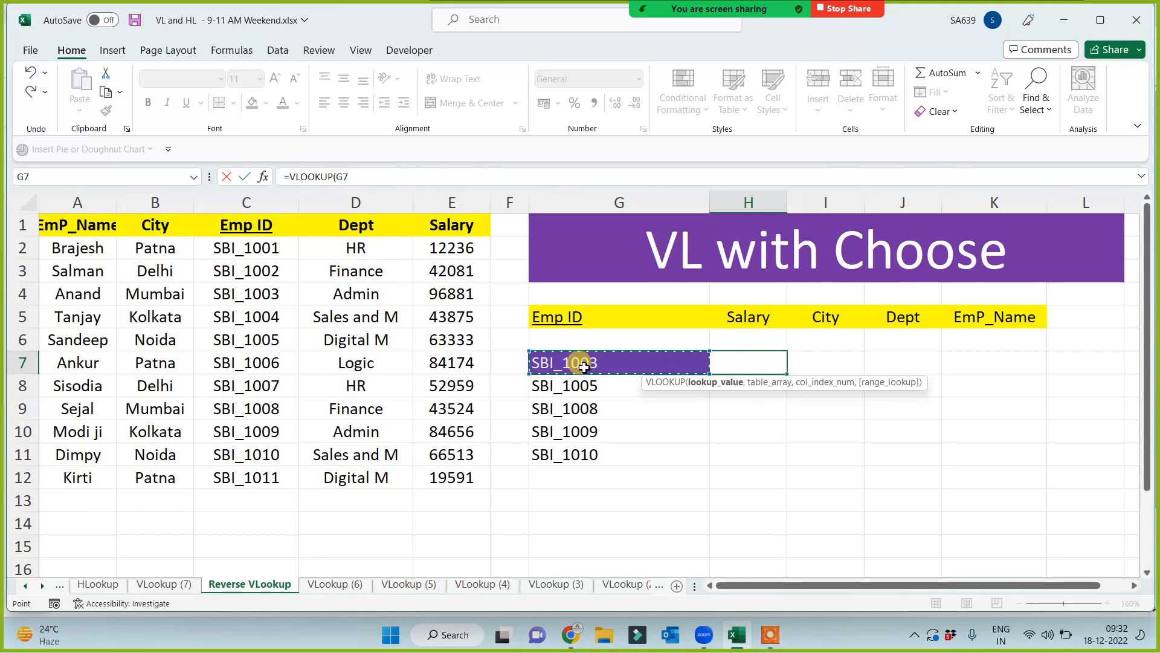
{"action": "type", "text": ","}
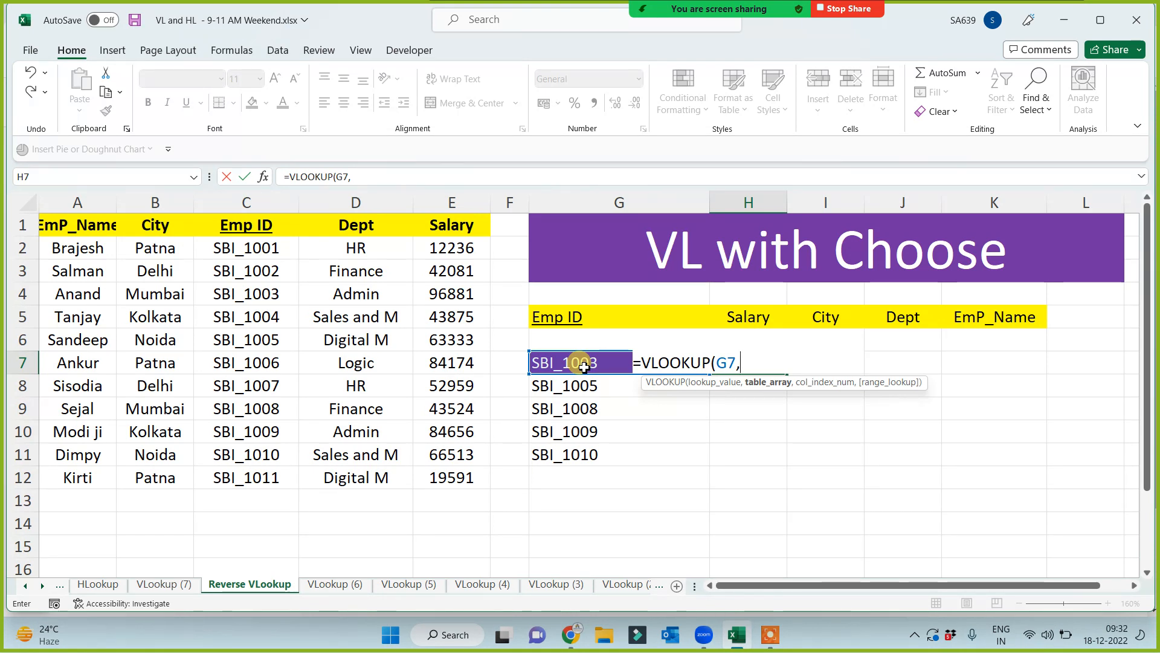
{"action": "type", "text": "Choose"}
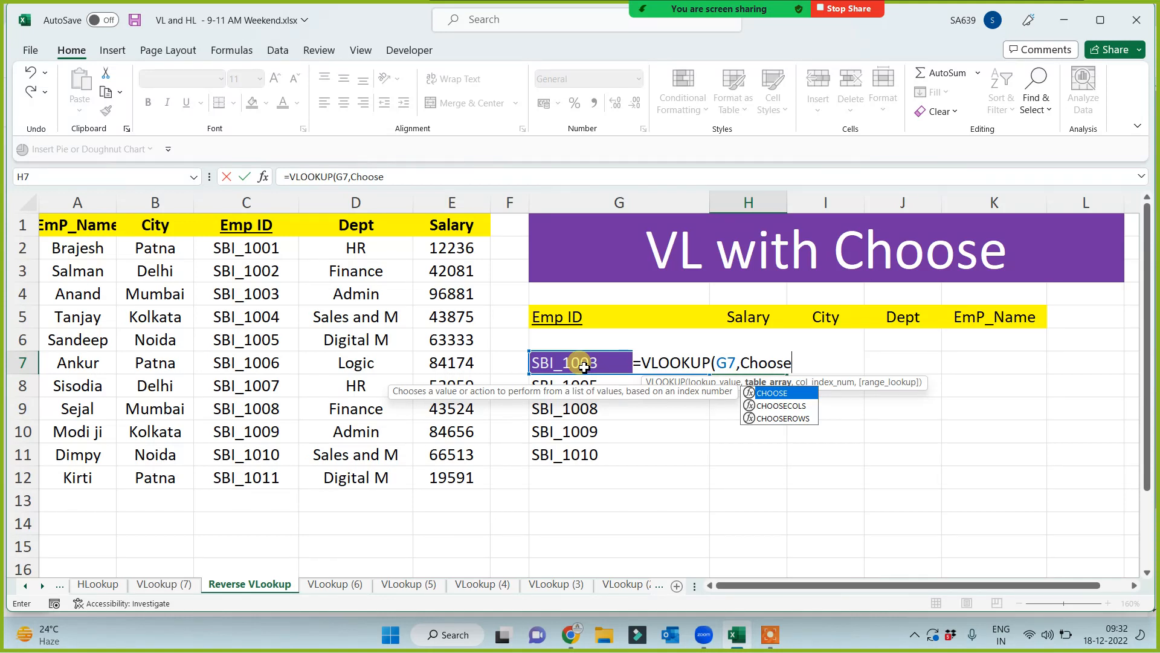
{"action": "type", "text": "("}
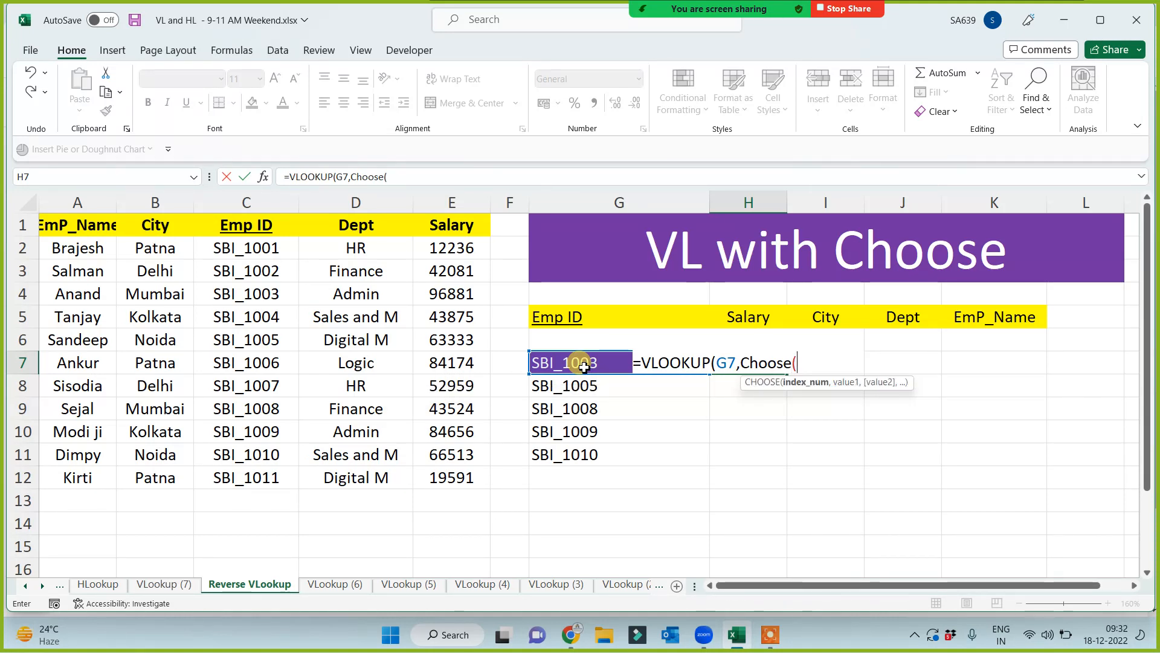
{"action": "type", "text": "{"}
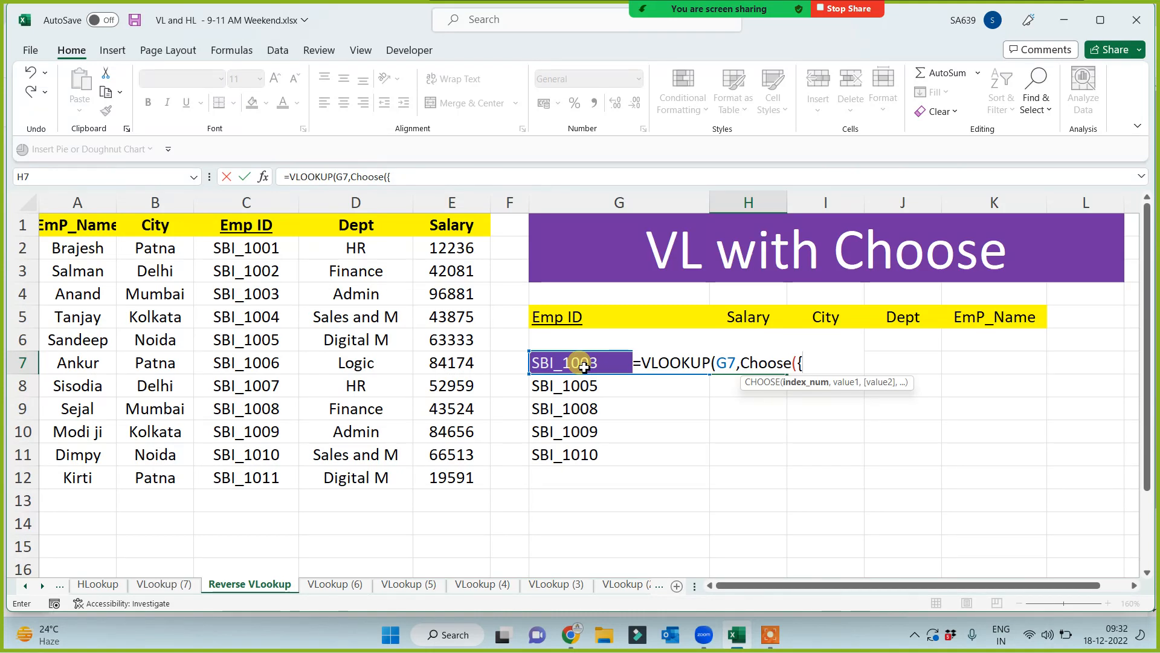
{"action": "type", "text": "1,2}"}
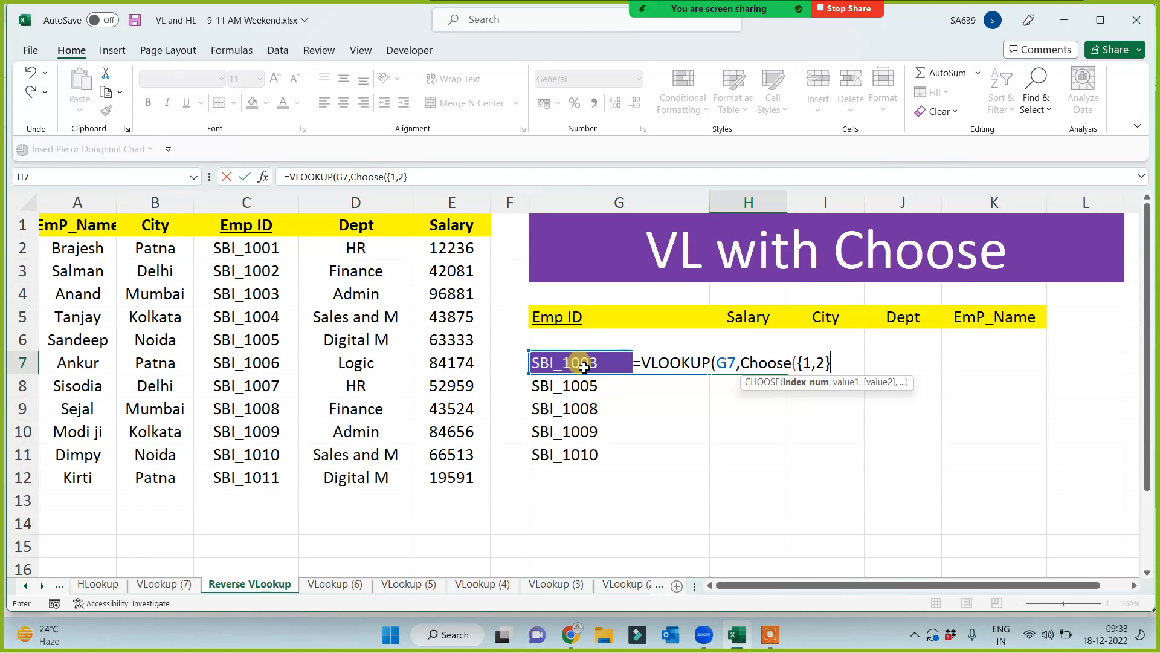
{"action": "type", "text": ","}
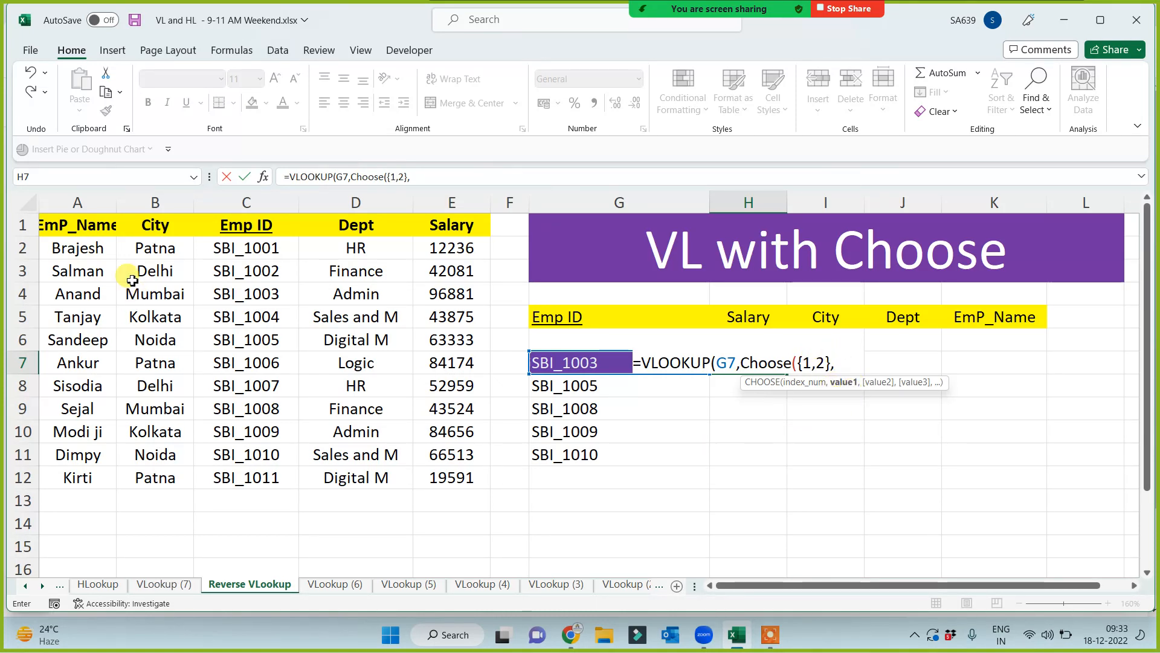
Step: Give the CHOOSE function the Emp ID range $C$1:$C$12 and the Salary range $E$1:$E$12 as absolute-reference values
{"action": "left_click_drag", "start_coordinate": [240, 228], "coordinate": [230, 477]}
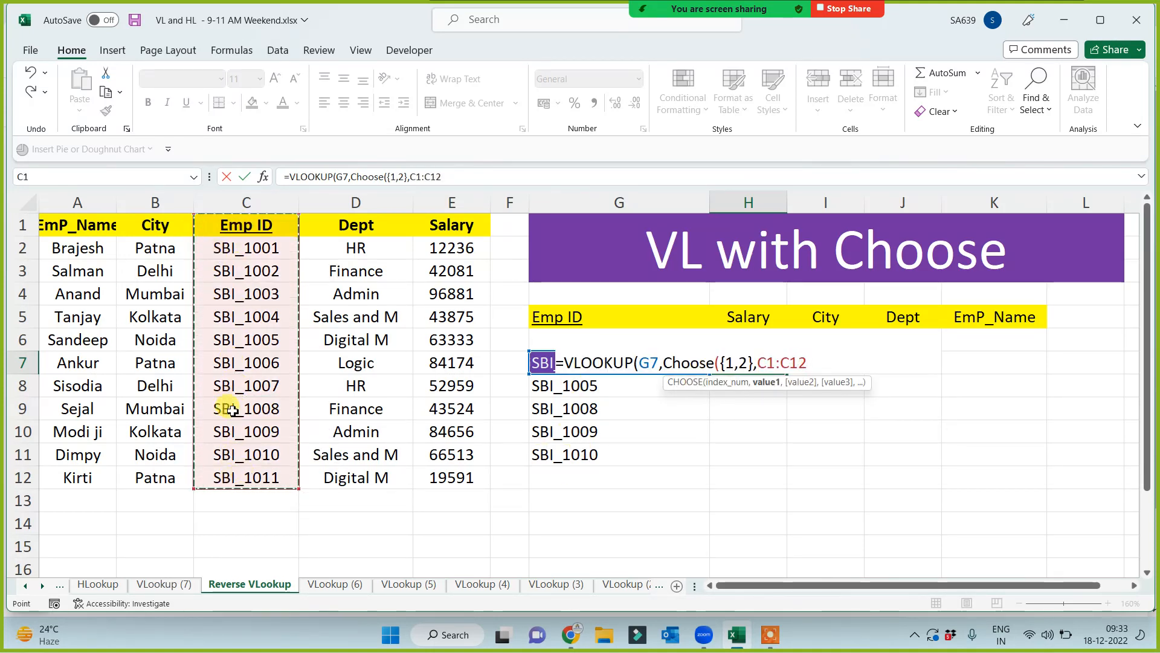
{"action": "key", "text": "F4"}
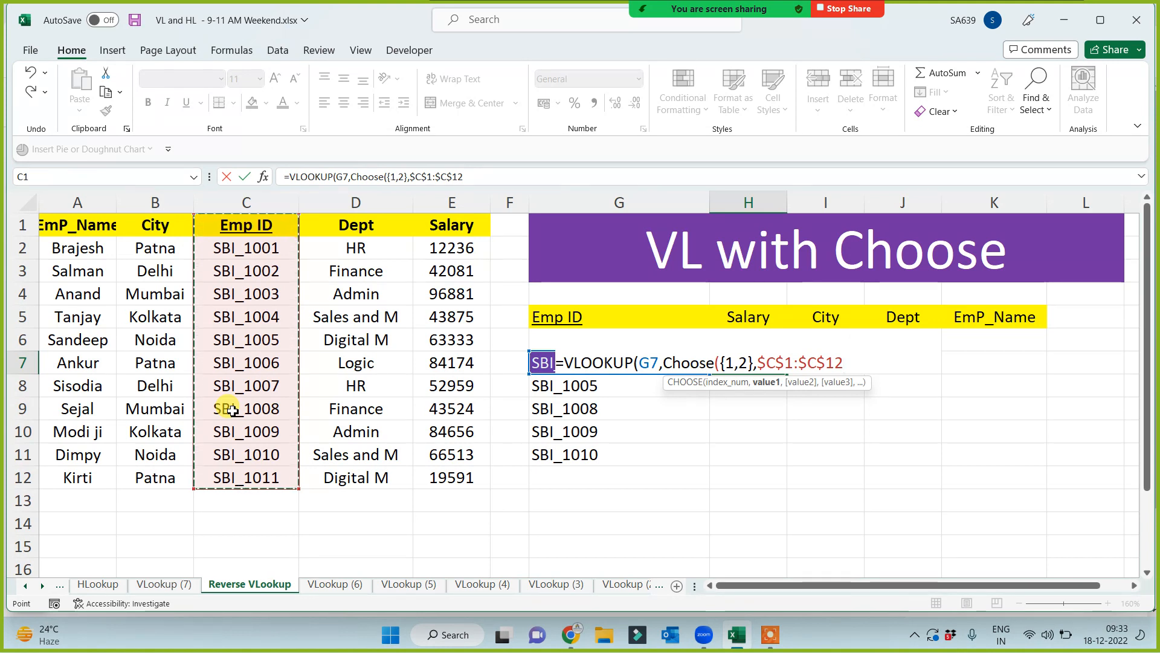
{"action": "type", "text": ","}
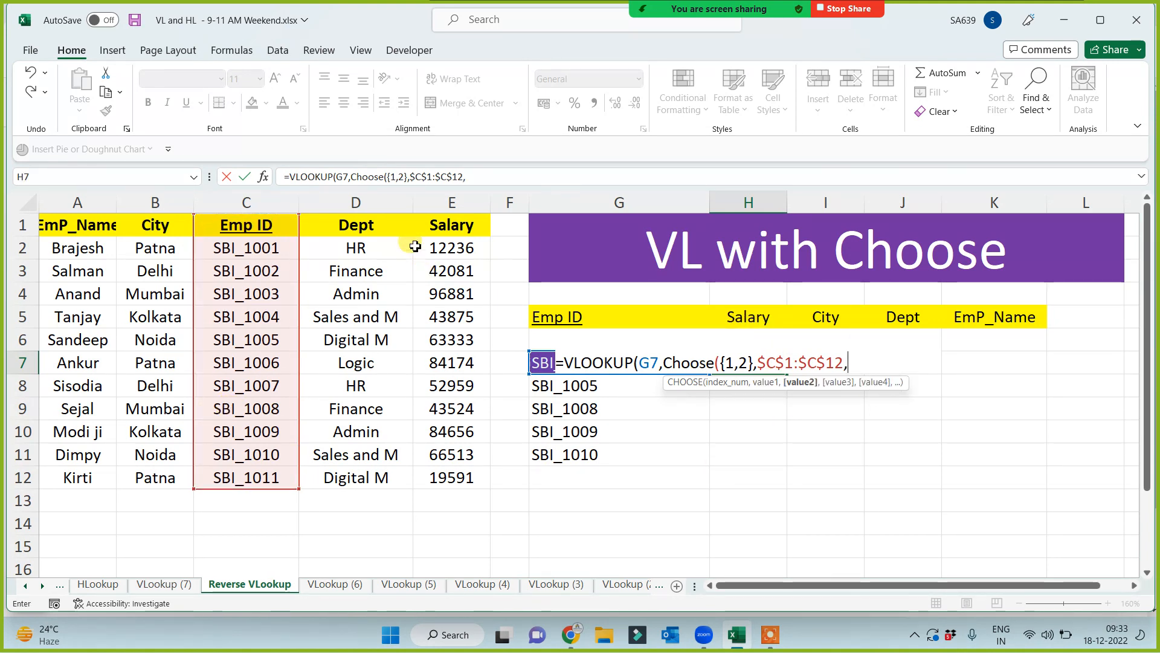
{"action": "left_click_drag", "start_coordinate": [441, 227], "coordinate": [441, 481]}
{"action": "key", "text": "F4"}
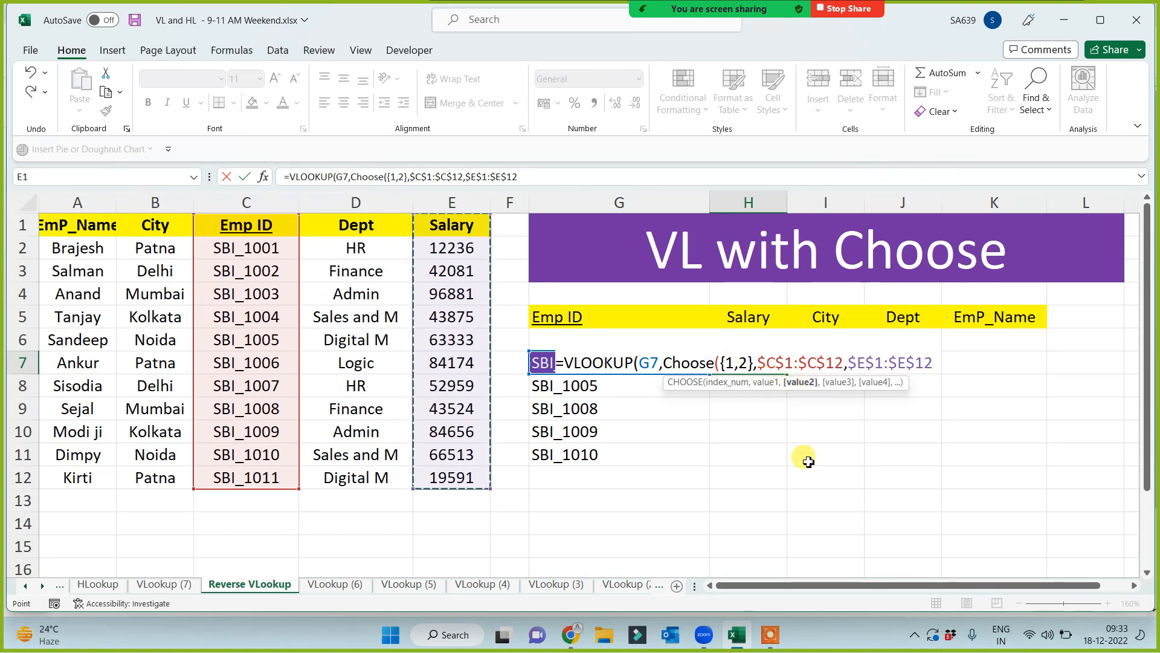
Step: Complete the H7 VLOOKUP with column index 2 and exact match 0, and enter the formula
{"action": "type", "text": ")"}
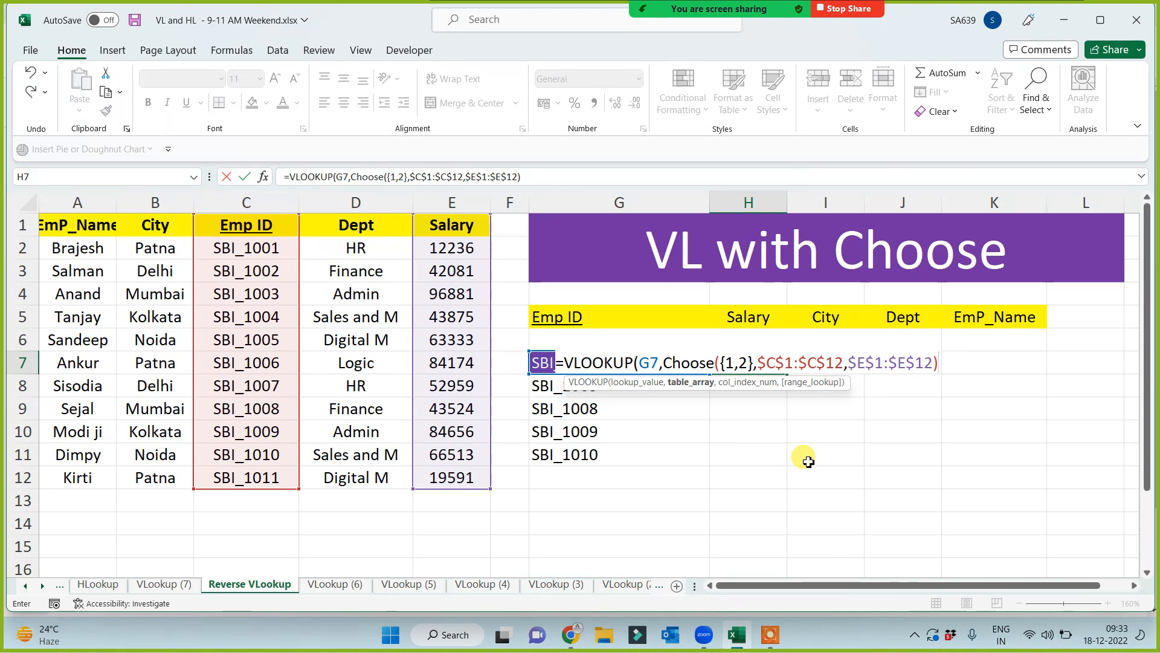
{"action": "type", "text": ","}
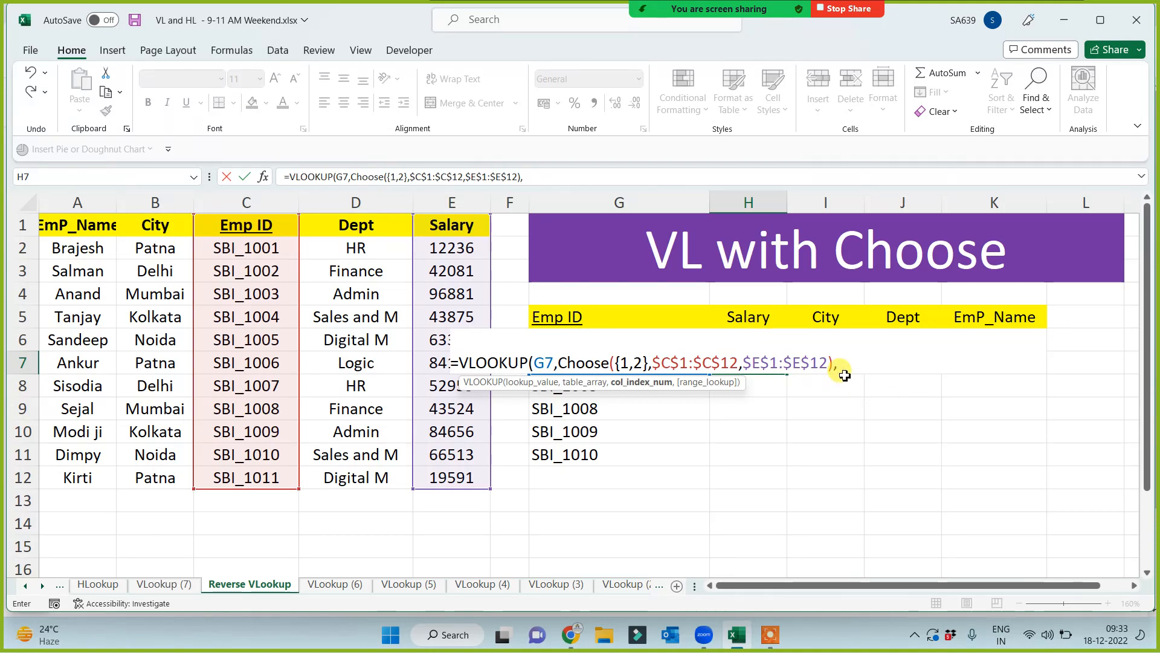
{"action": "type", "text": "2,0"}
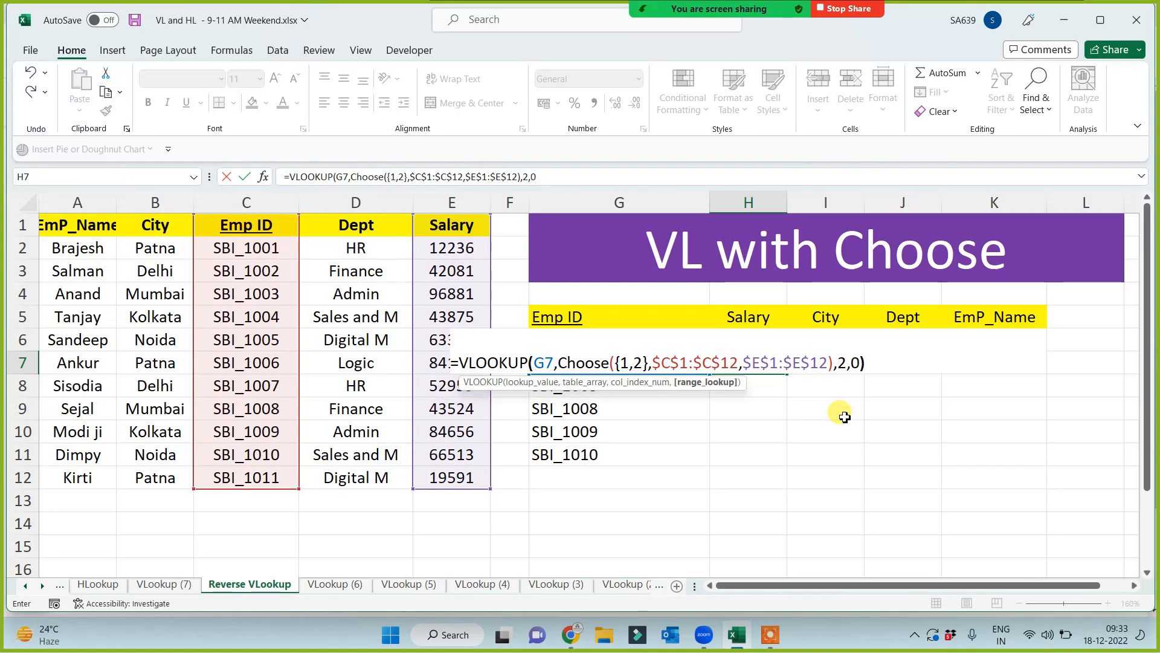
{"action": "type", "text": ")"}
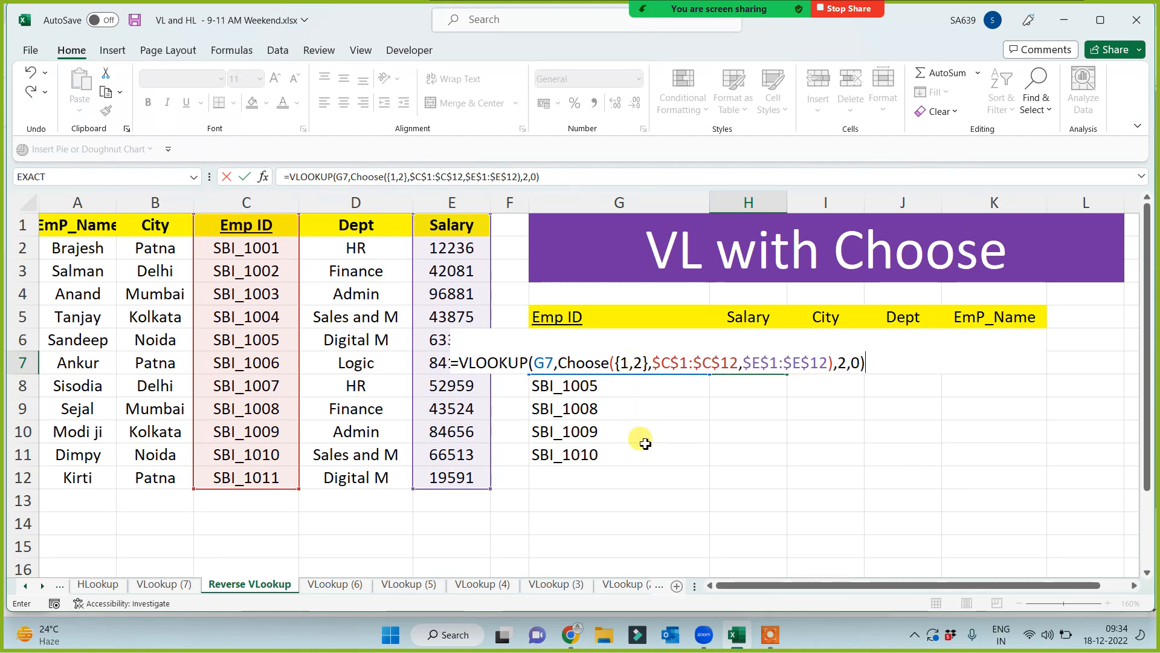
{"action": "key", "text": "Return"}
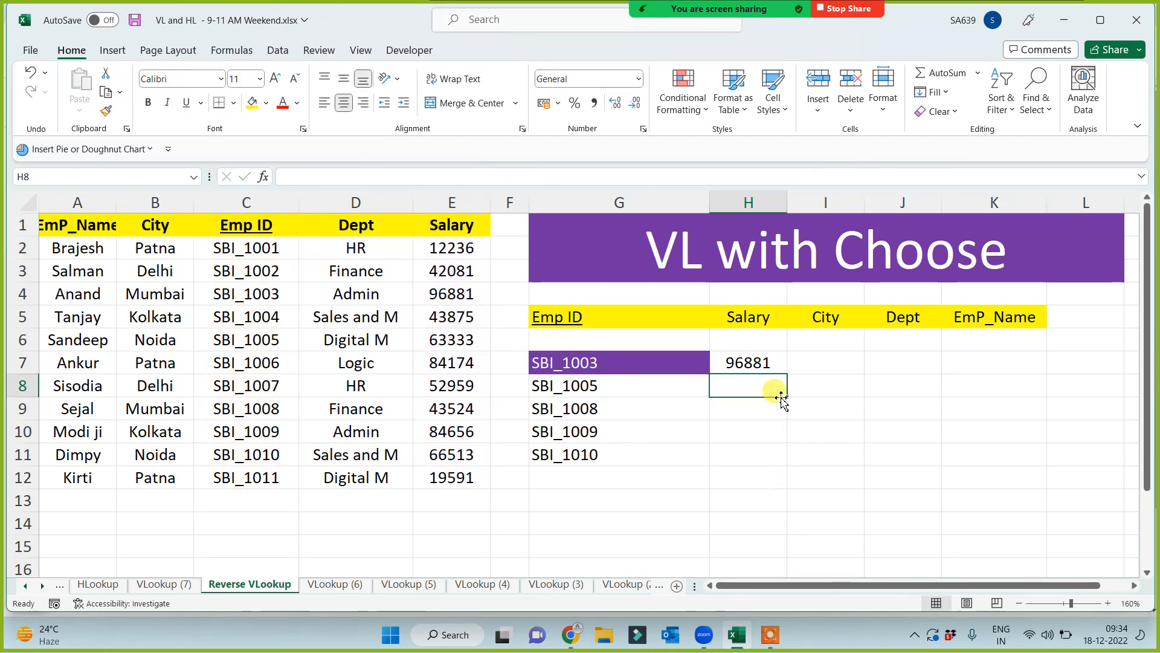
Step: Fill the H7 lookup formula across to column K and down to row 11
{"action": "left_click", "coordinate": [766, 368]}
{"action": "left_click_drag", "start_coordinate": [788, 373], "coordinate": [1031, 463]}
{"action": "left_click", "coordinate": [547, 548]}
{"action": "left_click", "coordinate": [459, 524]}
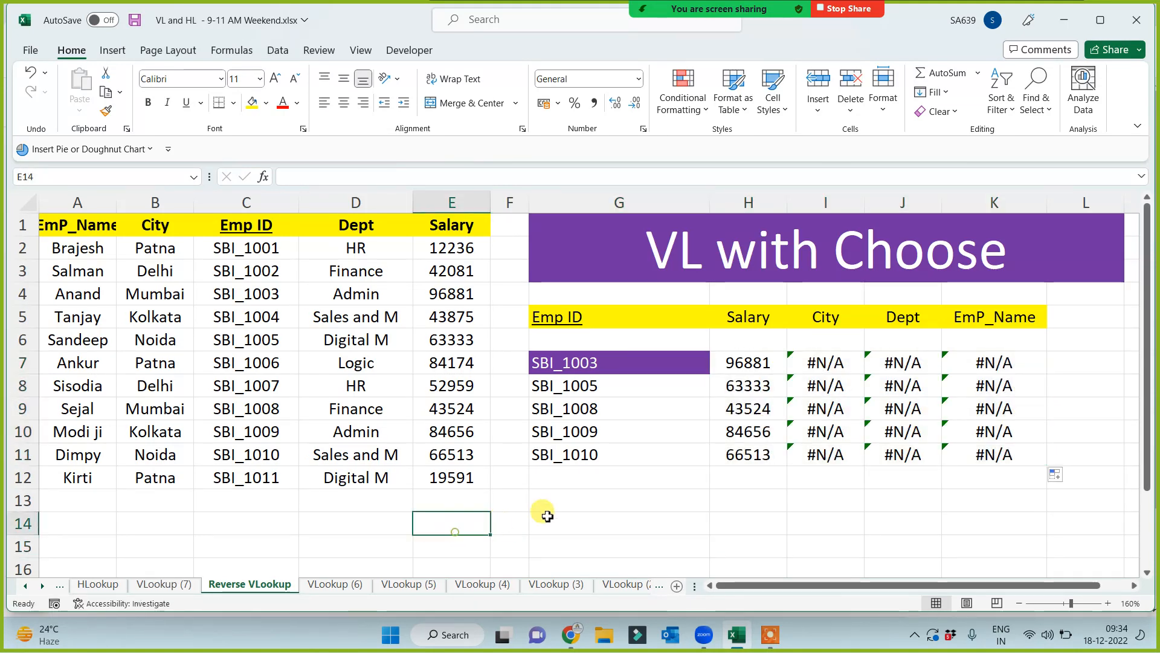
Step: Start a CHOOSE formula in G14 with index number 1 and two sample first names as quoted text values
{"action": "left_click", "coordinate": [547, 520]}
{"action": "type", "text": "=choos"}
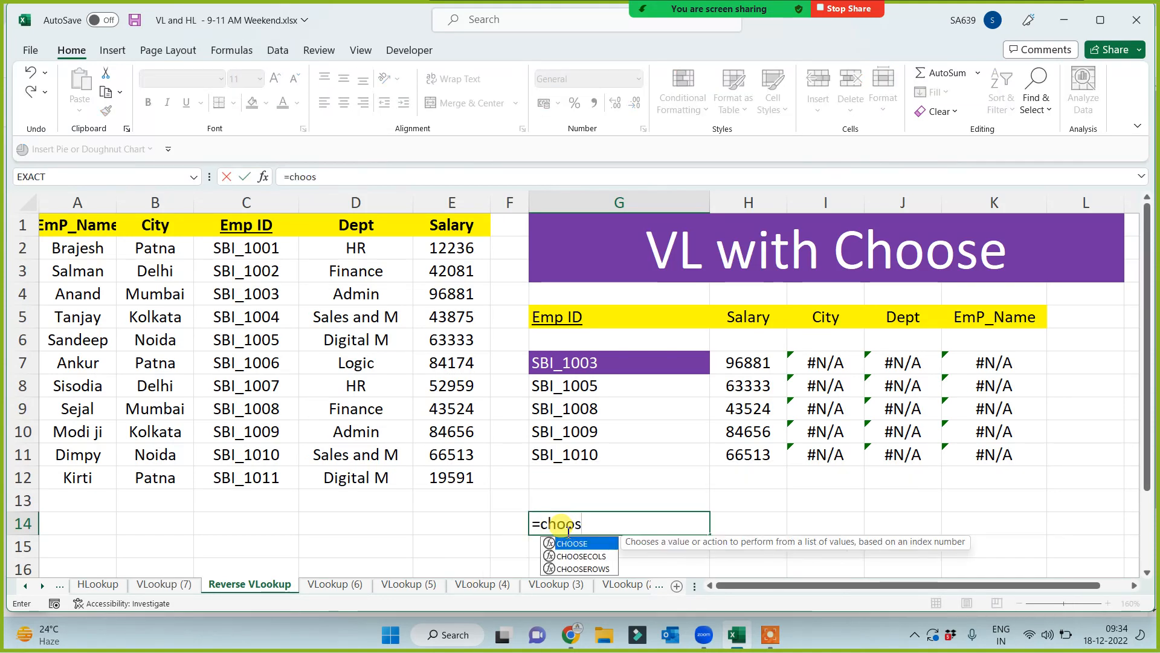
{"action": "type", "text": "e("}
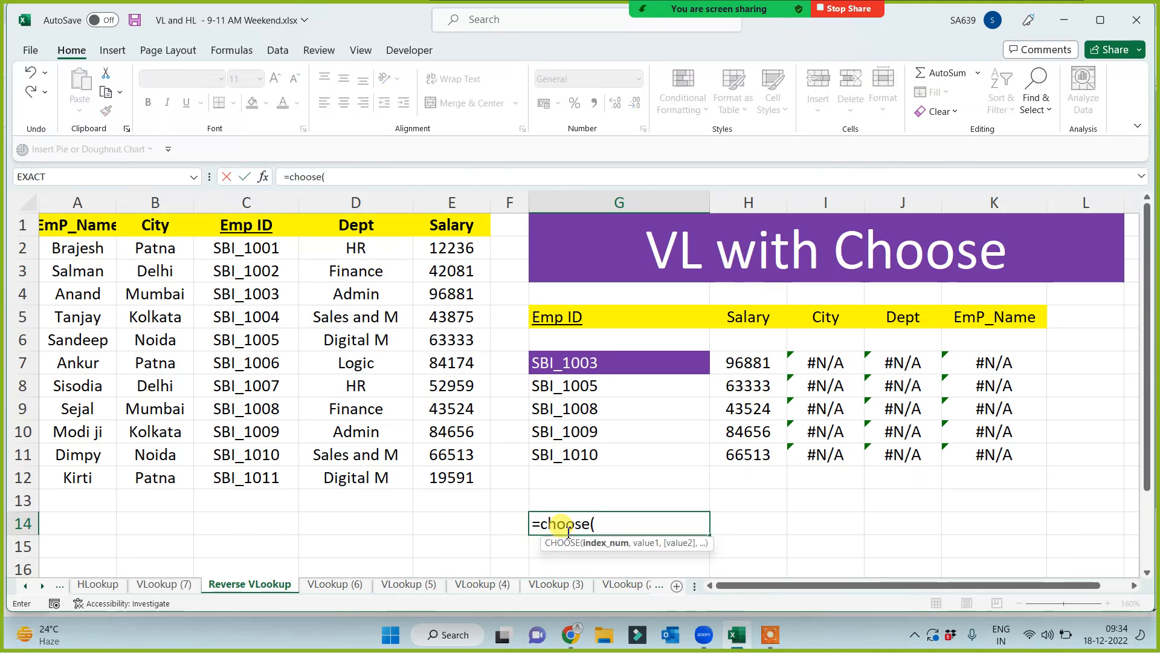
{"action": "type", "text": "1,\"ram"}
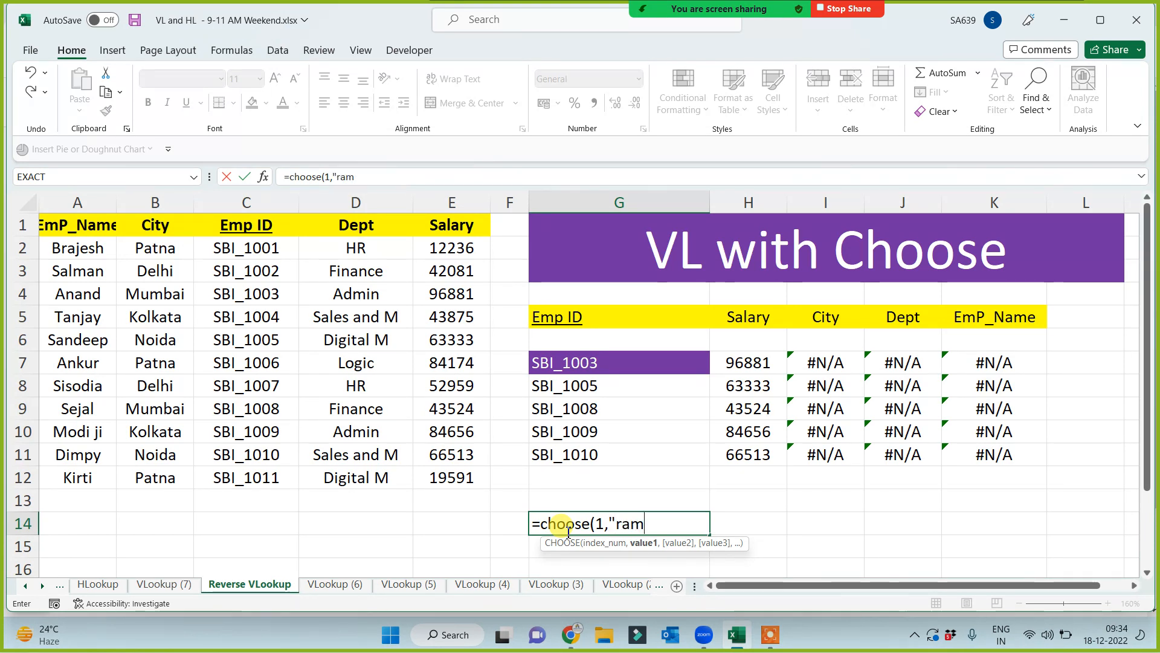
{"action": "type", "text": "jeet"}
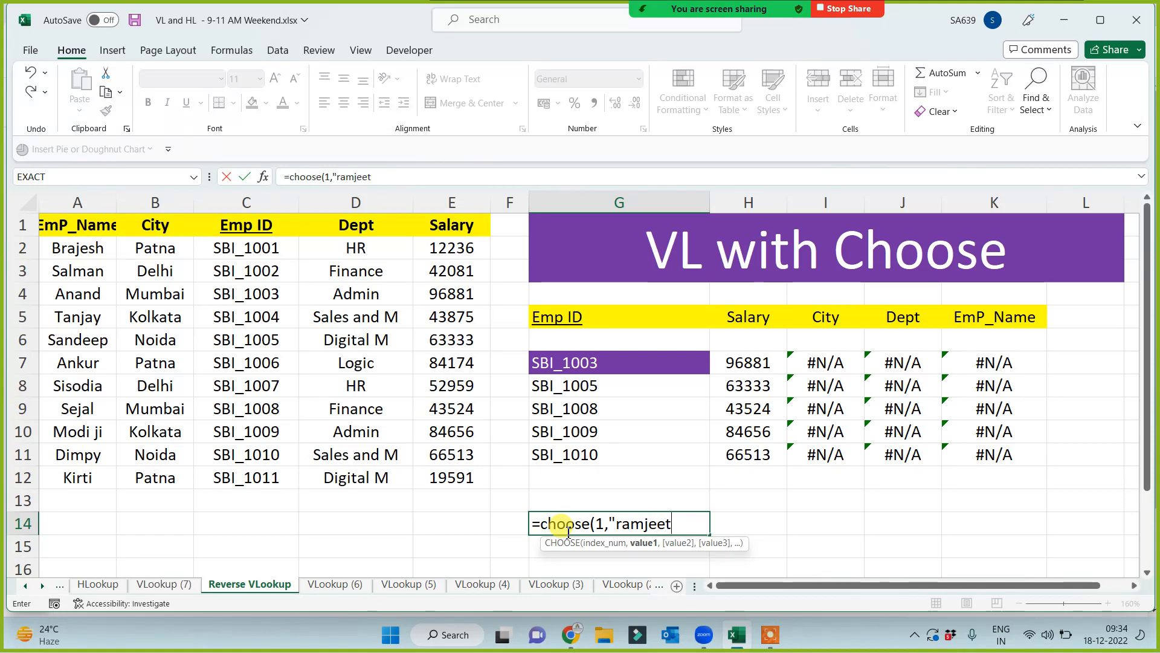
{"action": "type", "text": "\",\""}
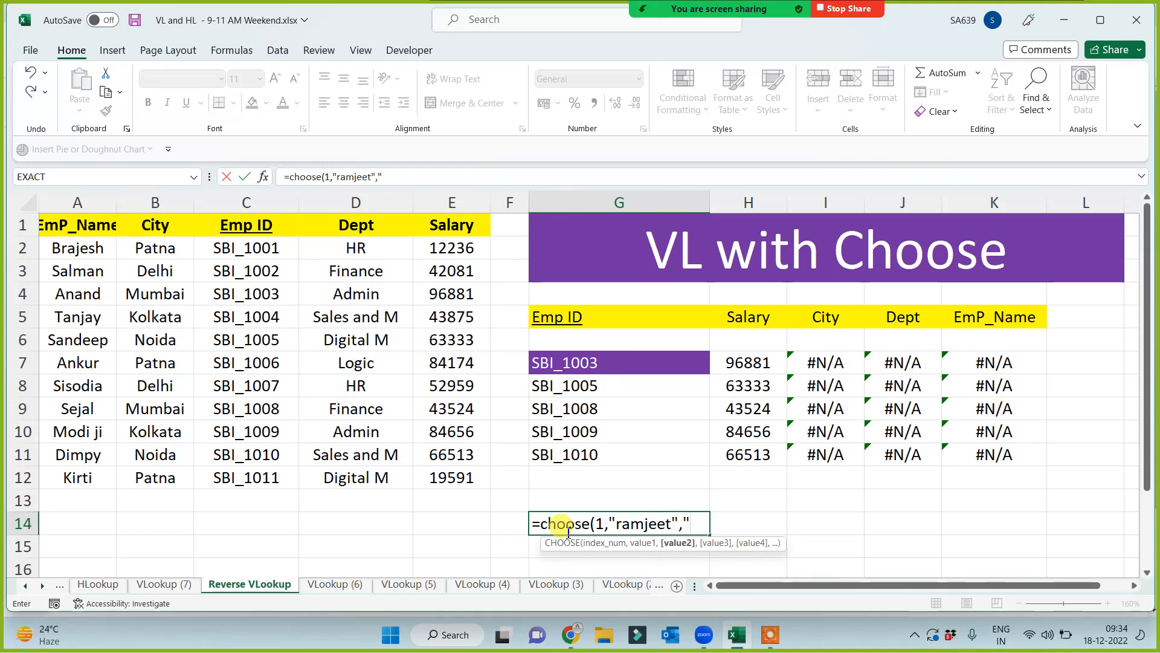
{"action": "type", "text": "sakil\""}
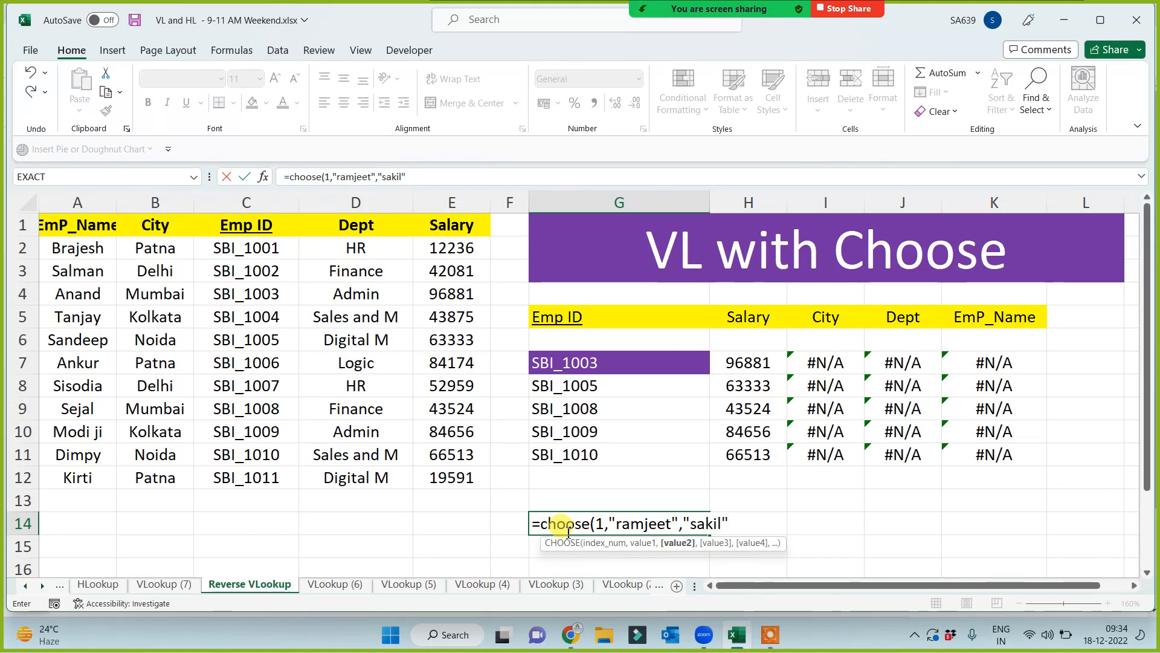
Step: Add three more sample first names as quoted text values to the G14 CHOOSE formula and enter it
{"action": "type", "text": ",\"niana"}
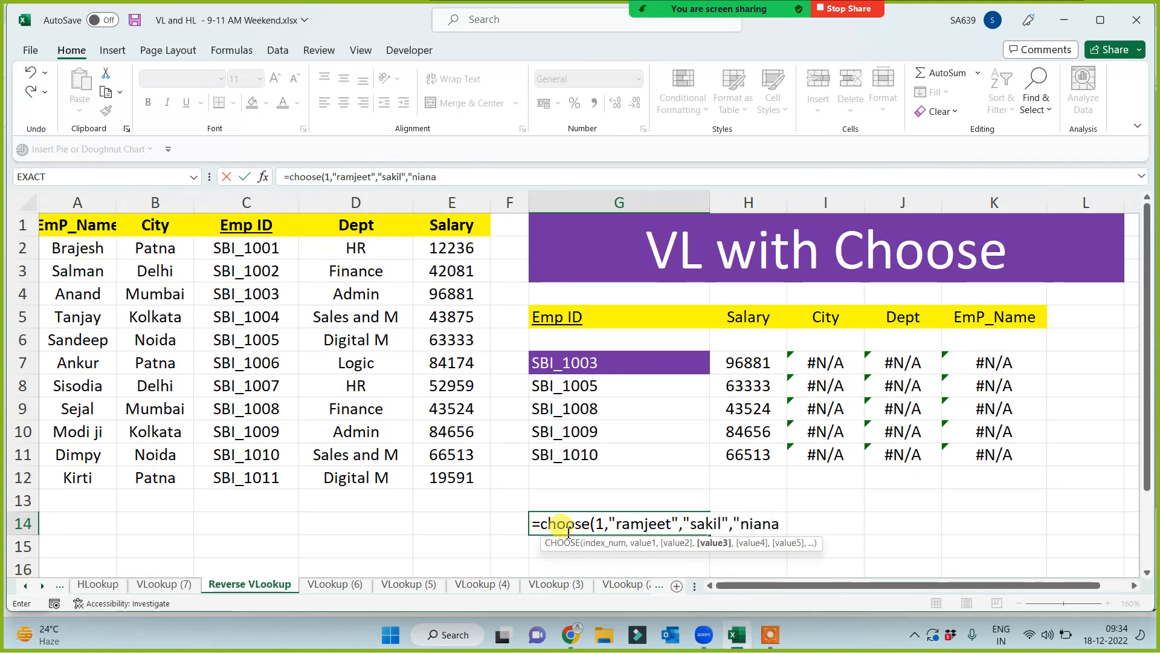
{"action": "type", "text": "\",\""}
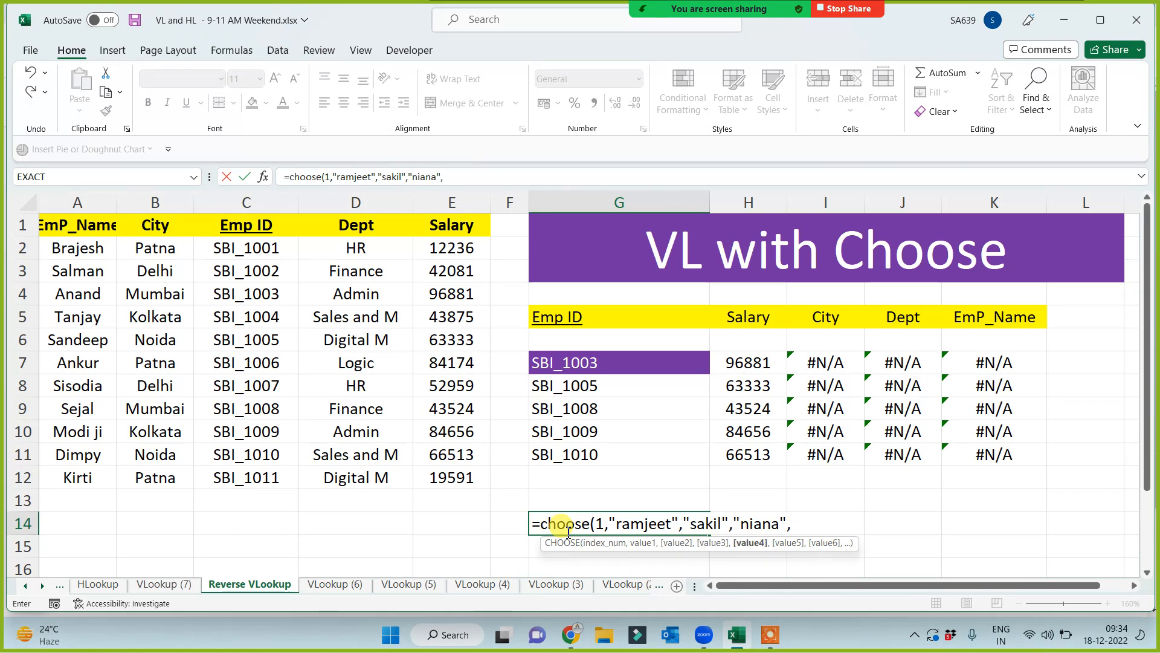
{"action": "type", "text": "brajesh"}
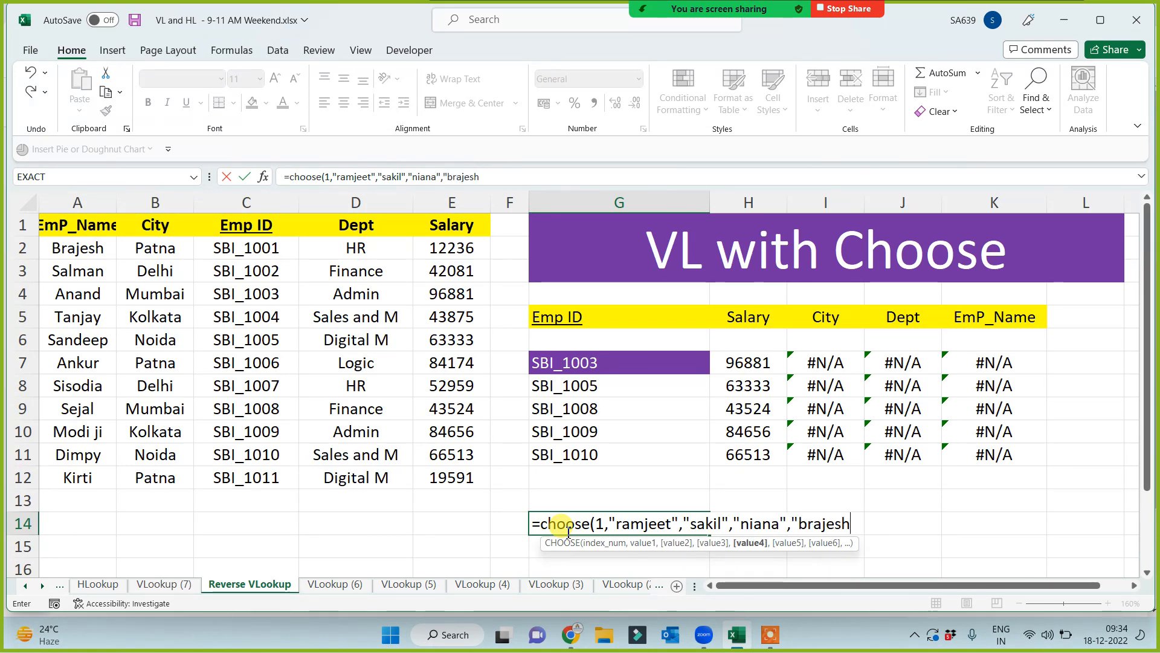
{"action": "type", "text": "\",m"}
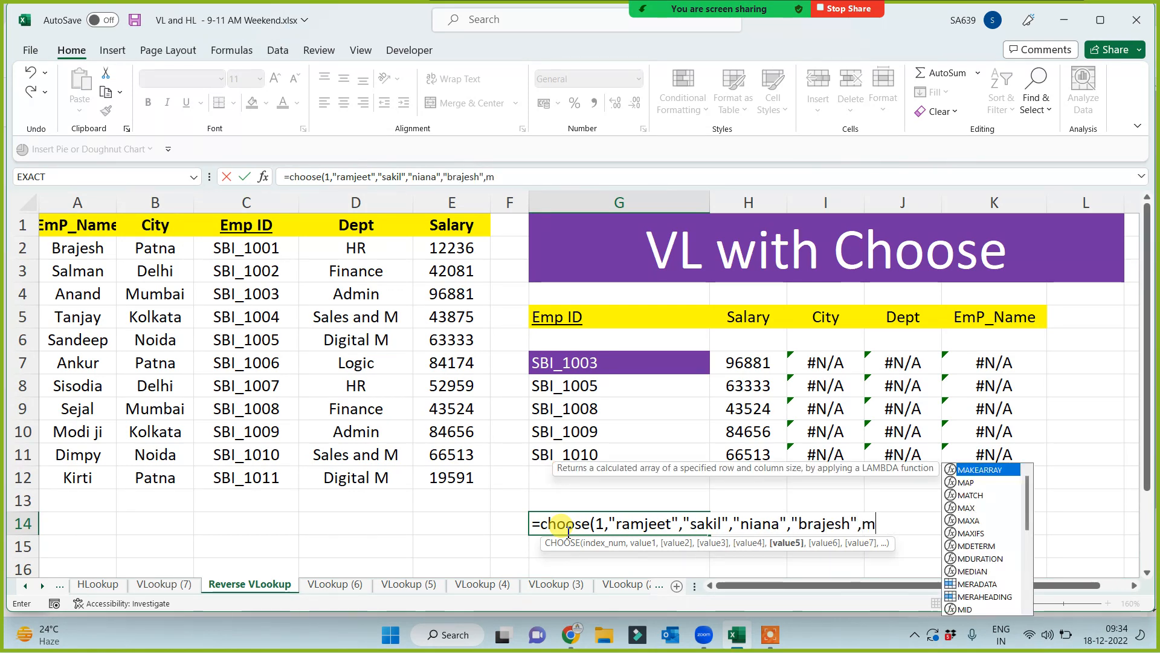
{"action": "key", "text": "BackSpace"}
{"action": "type", "text": "\"hi"}
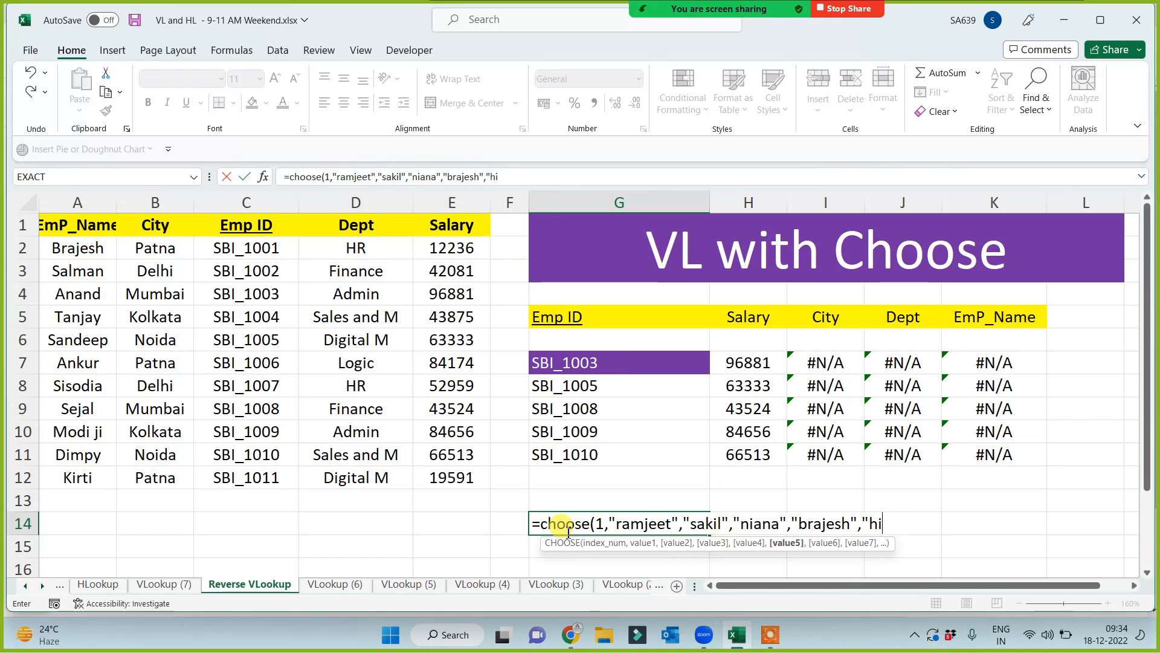
{"action": "type", "text": "manshu"}
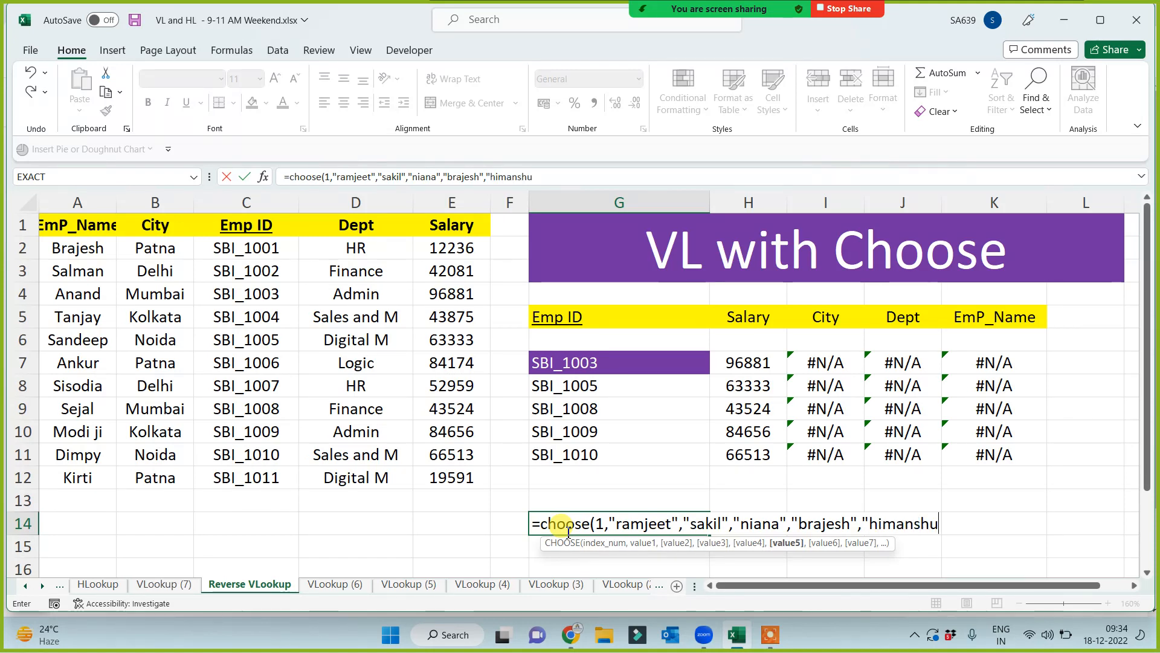
{"action": "type", "text": "\")"}
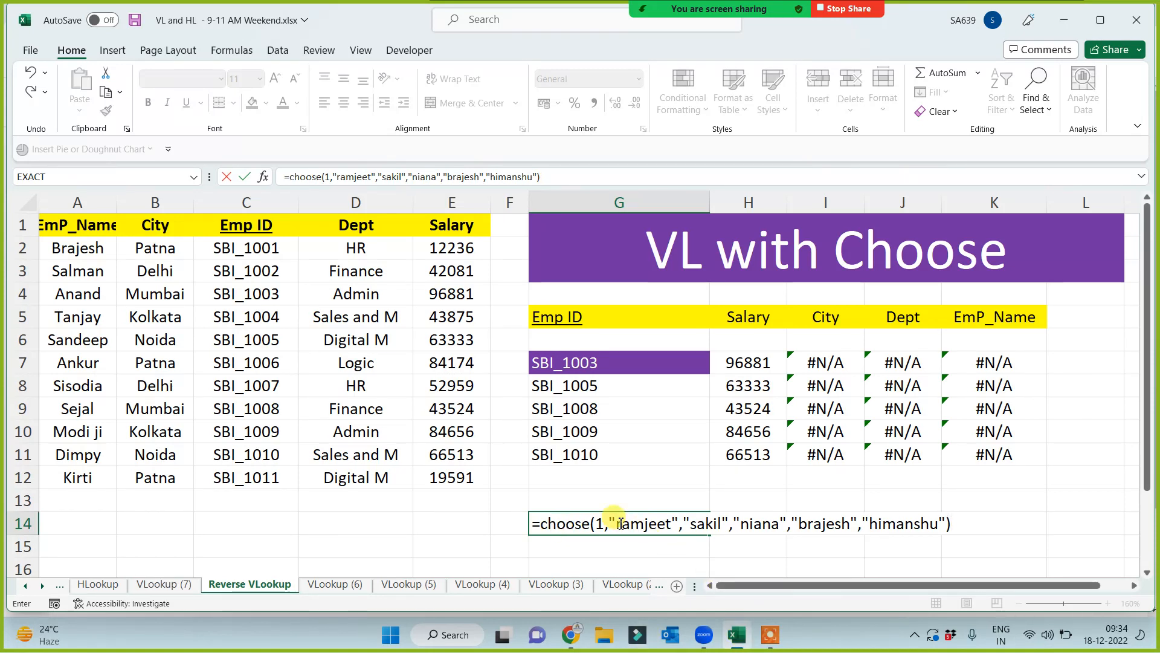
{"action": "left_click_drag", "start_coordinate": [616, 521], "coordinate": [959, 523]}
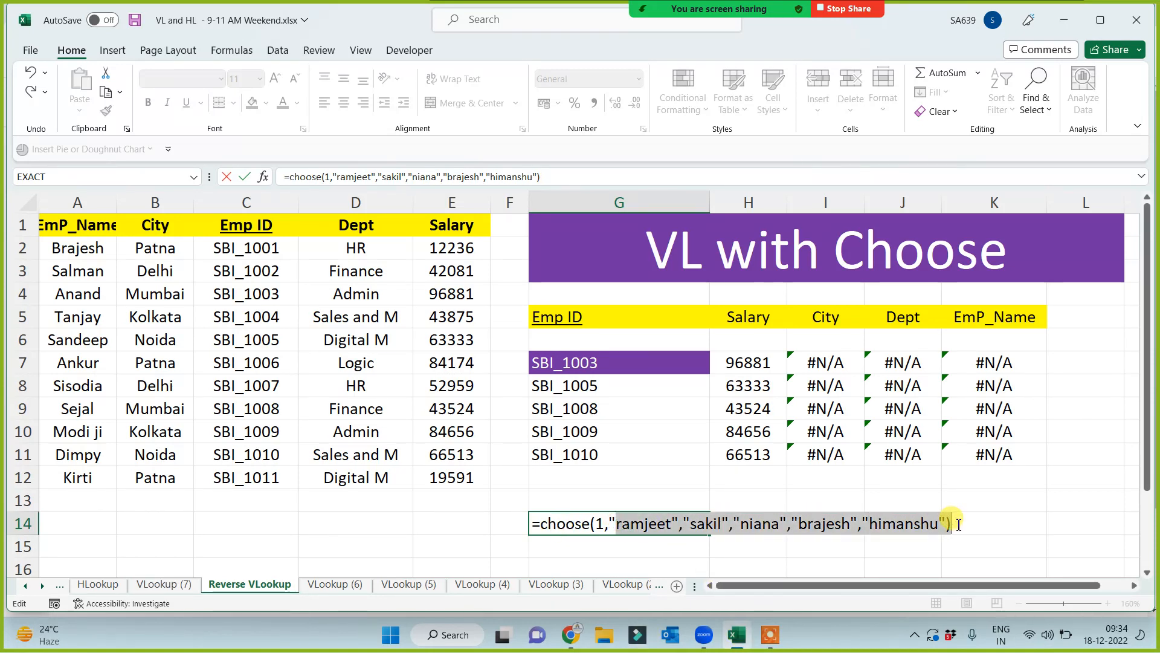
{"action": "left_click", "coordinate": [605, 523]}
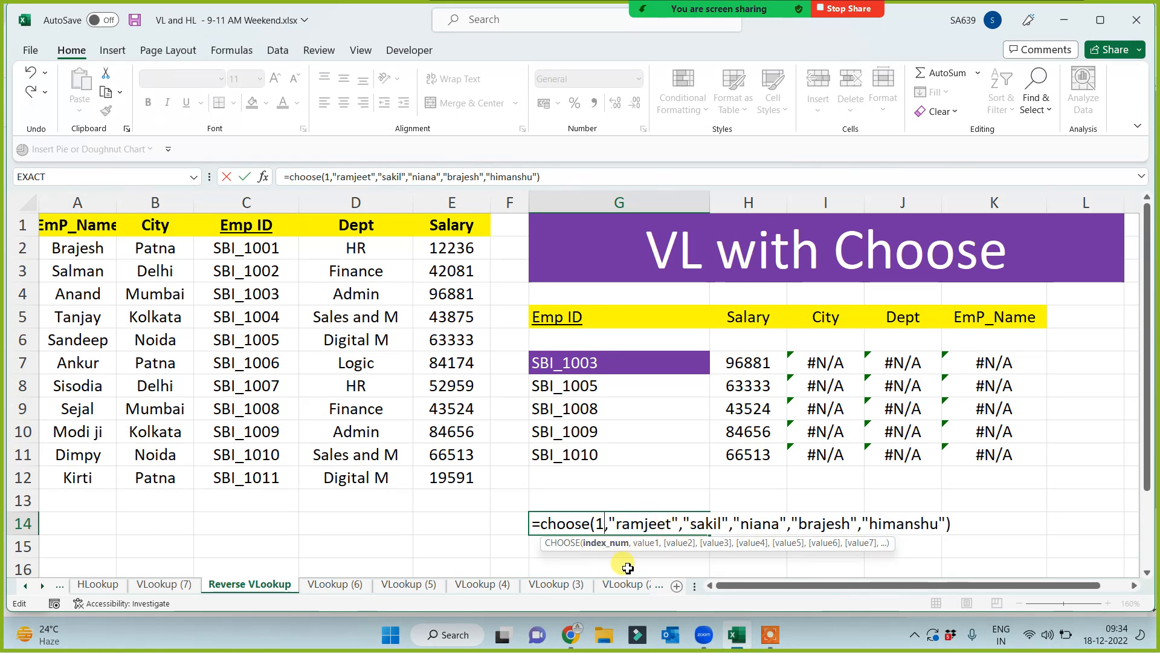
{"action": "key", "text": "Return"}
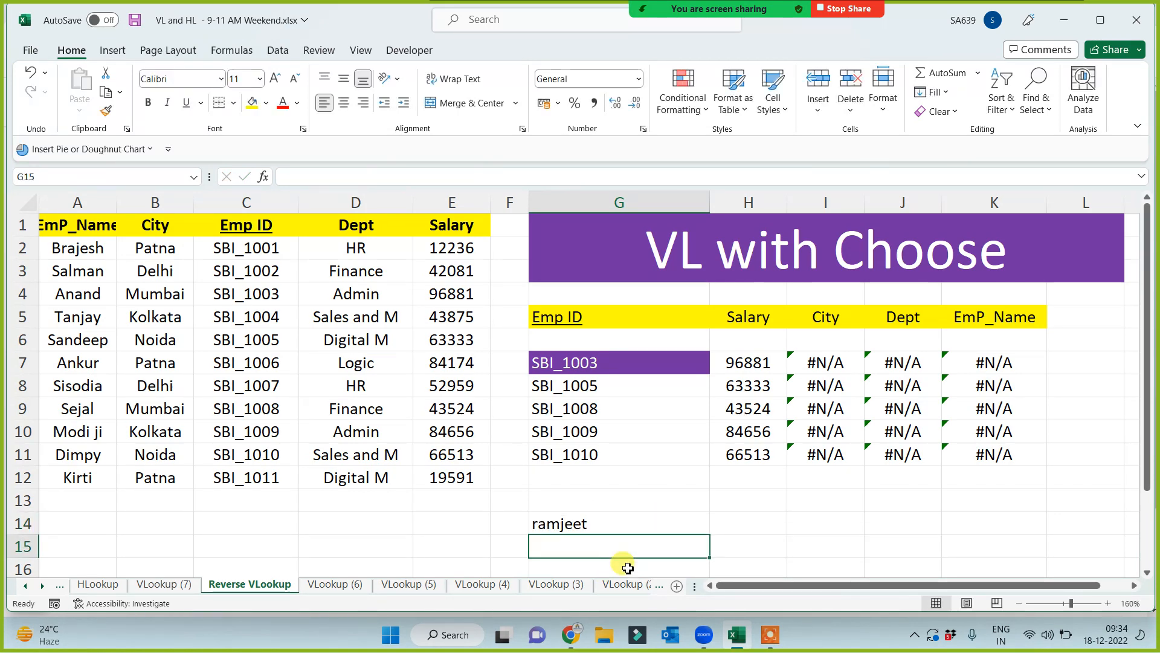
Step: Change the index number of the G14 CHOOSE formula to 3
{"action": "left_click", "coordinate": [557, 523]}
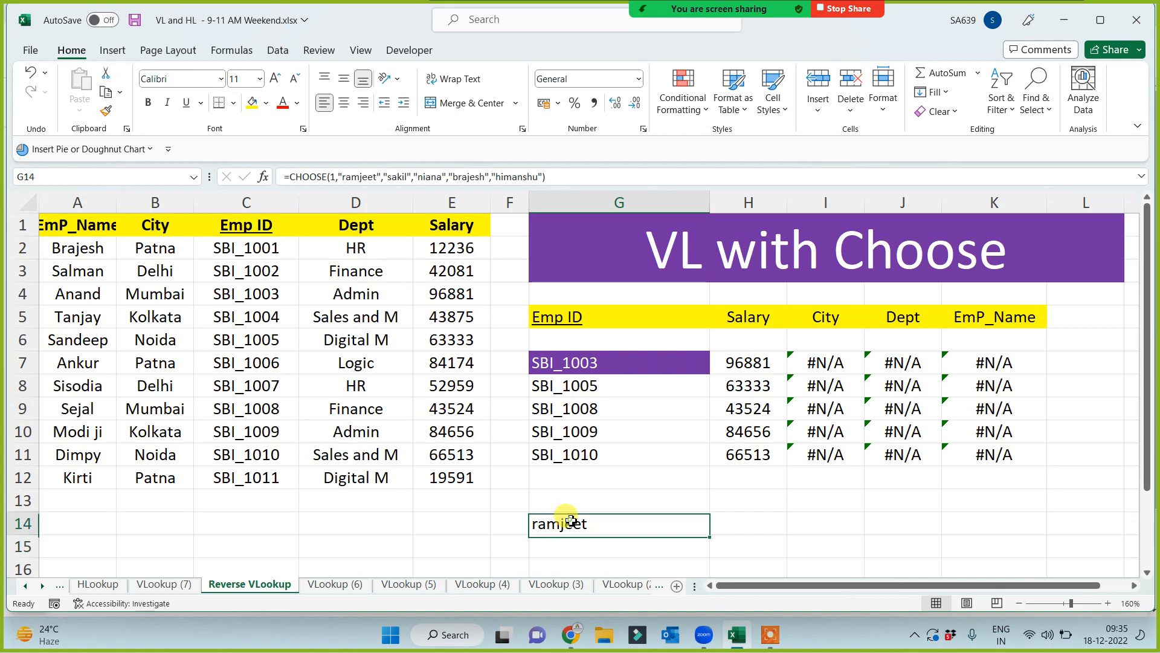
{"action": "left_click", "coordinate": [337, 176]}
{"action": "key", "text": "BackSpace"}
{"action": "type", "text": "3"}
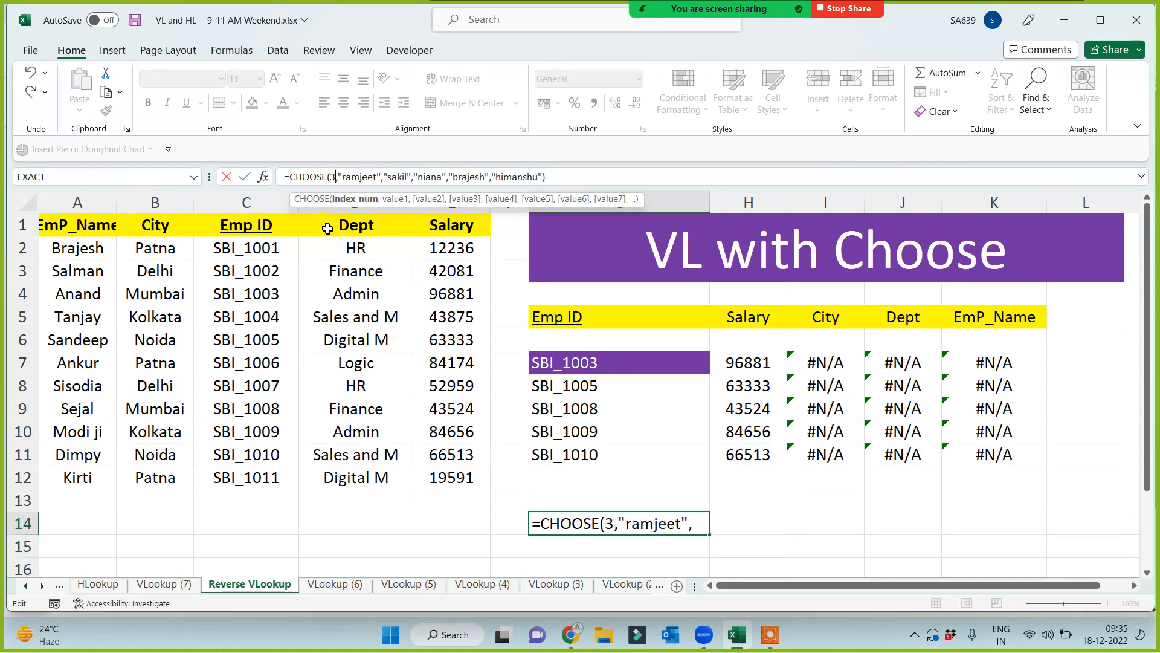
{"action": "key", "text": "Return"}
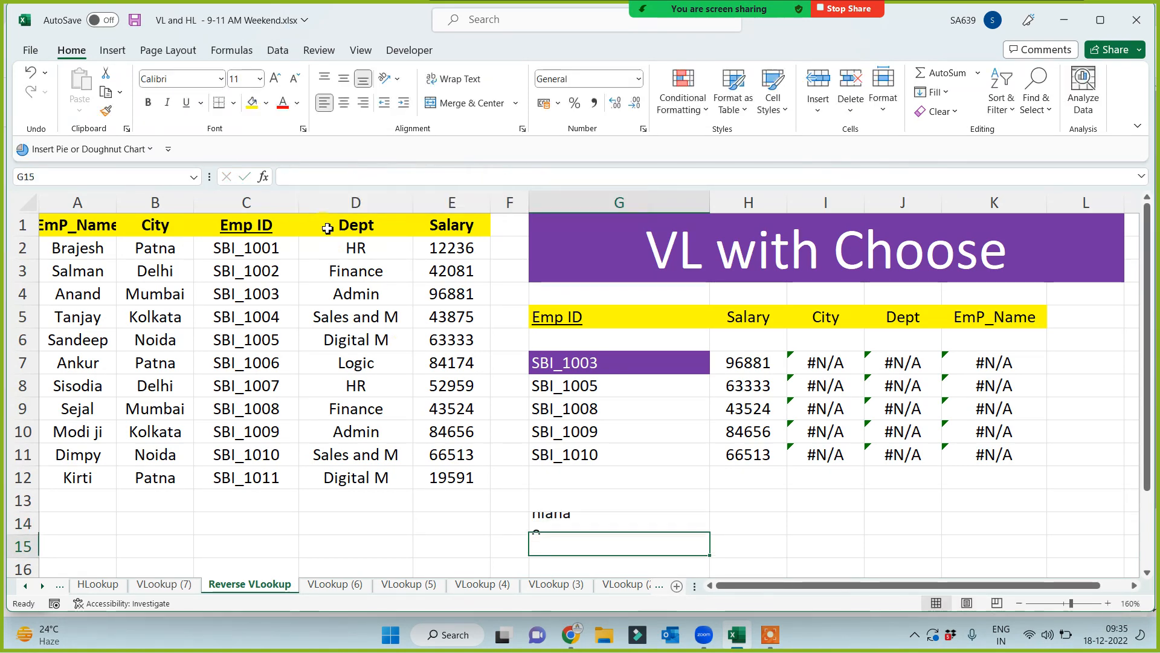
Step: Change the index number of the G14 CHOOSE formula to 5
{"action": "left_click", "coordinate": [544, 521]}
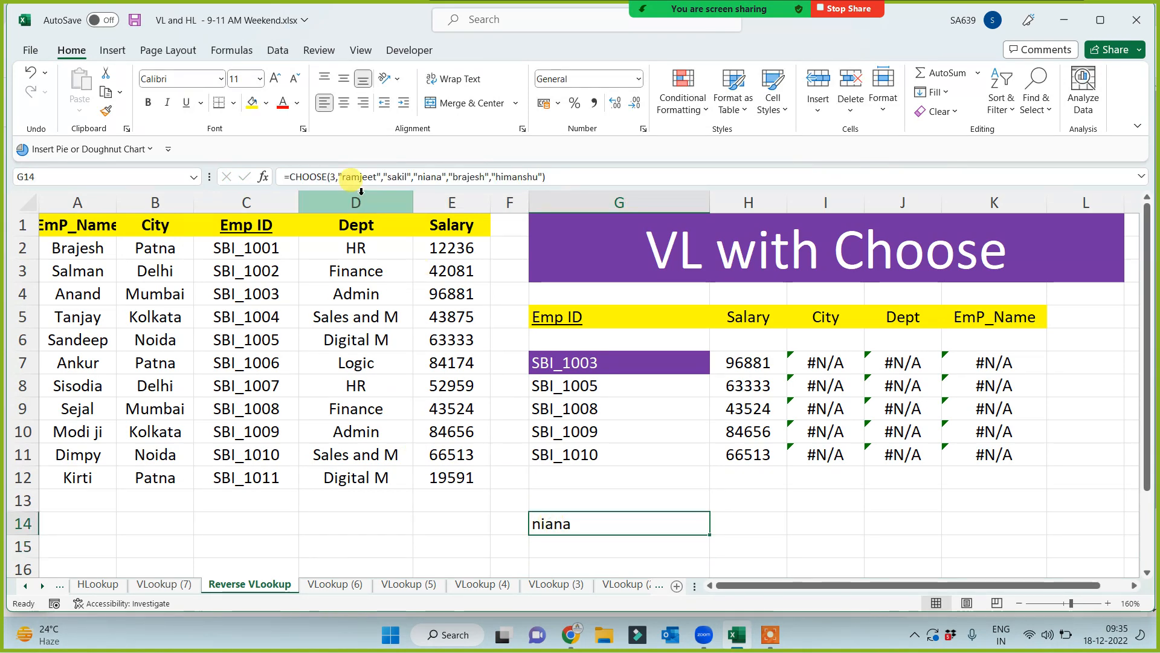
{"action": "left_click", "coordinate": [340, 176]}
{"action": "key", "text": "BackSpace"}
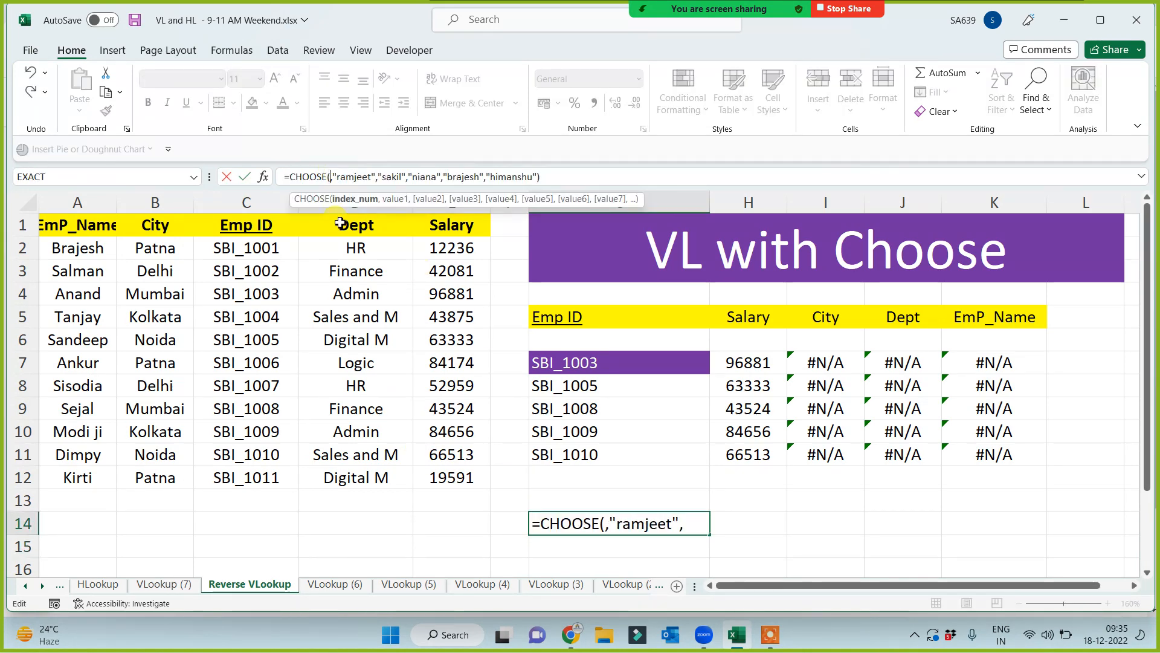
{"action": "type", "text": "5"}
{"action": "key", "text": "Return"}
Step: Examine the arguments of the G14 CHOOSE formula and the CHOOSE part of the H7 lookup formula
{"action": "left_click", "coordinate": [565, 525]}
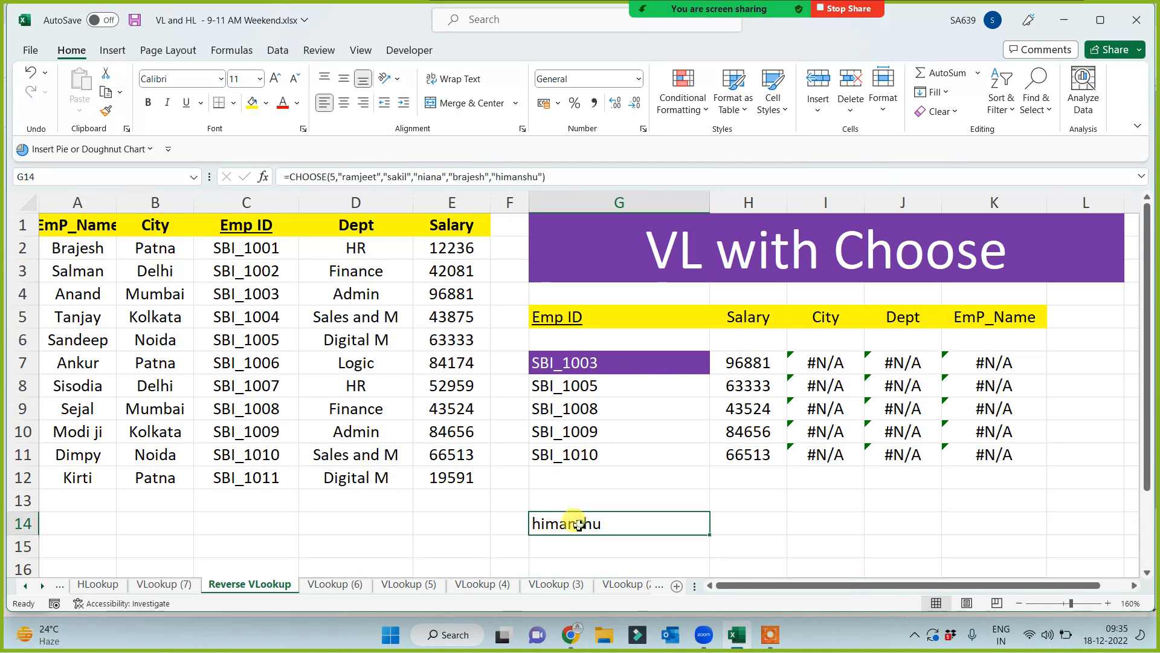
{"action": "left_click", "coordinate": [335, 176]}
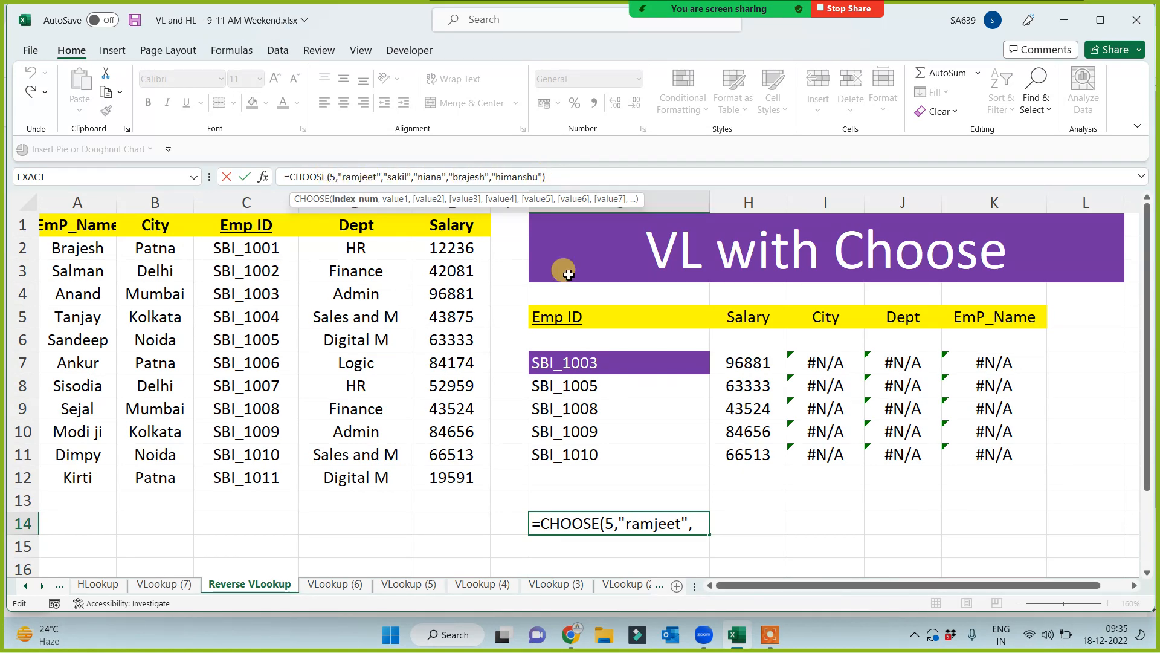
{"action": "key", "text": "Return"}
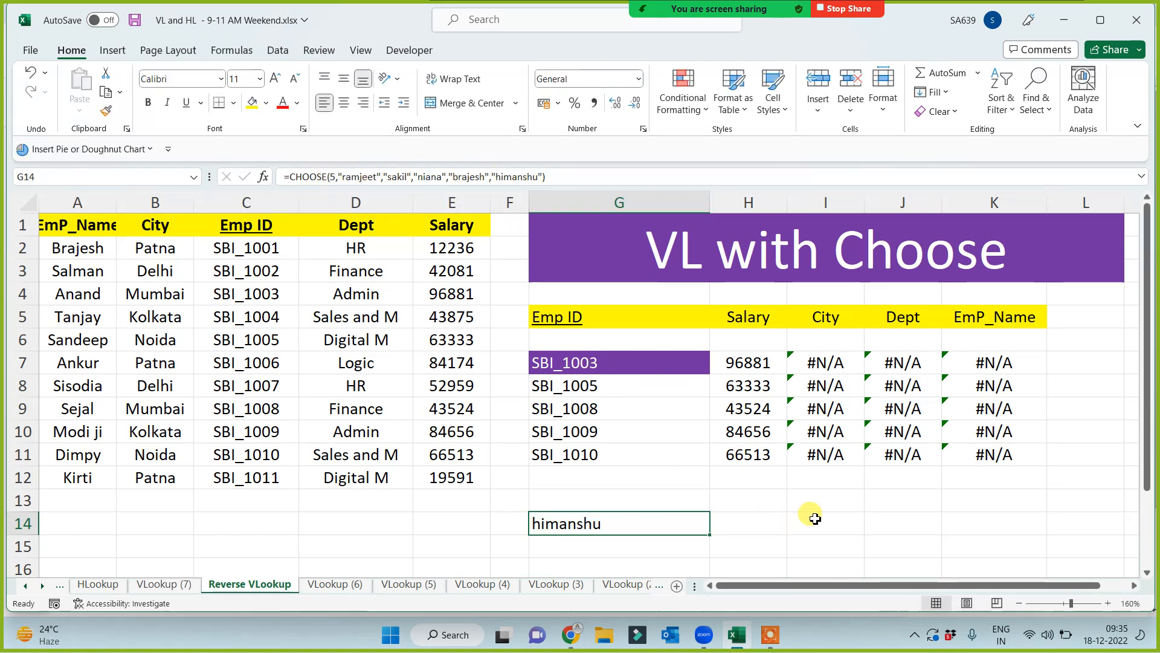
{"action": "left_click", "coordinate": [750, 362]}
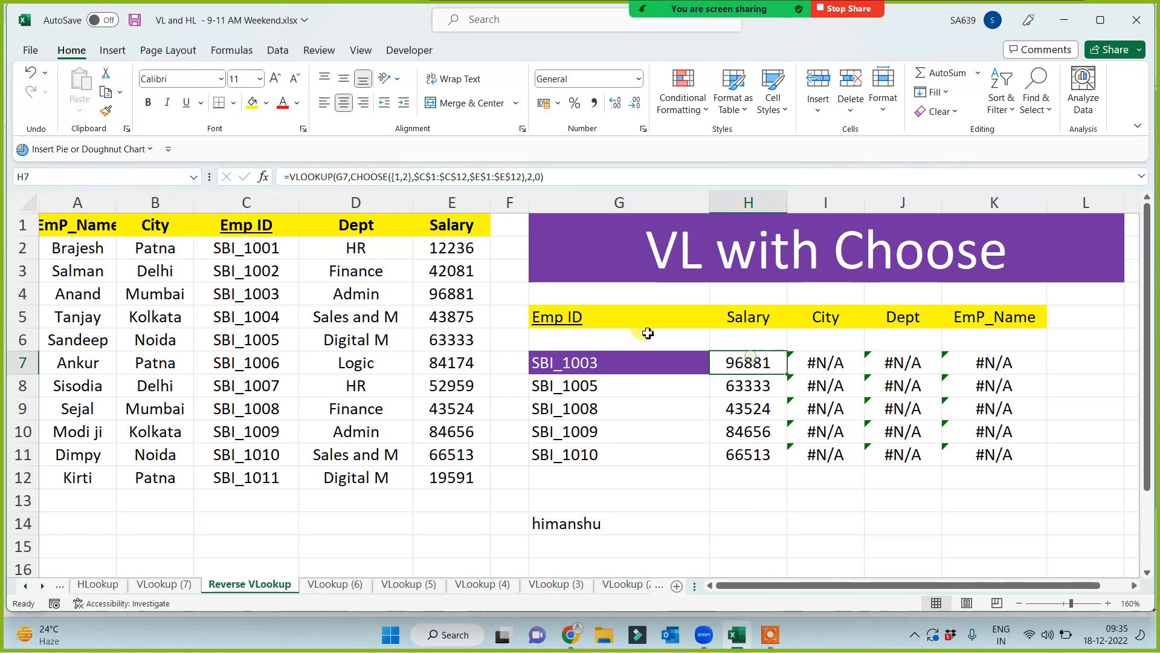
{"action": "left_click", "coordinate": [435, 177]}
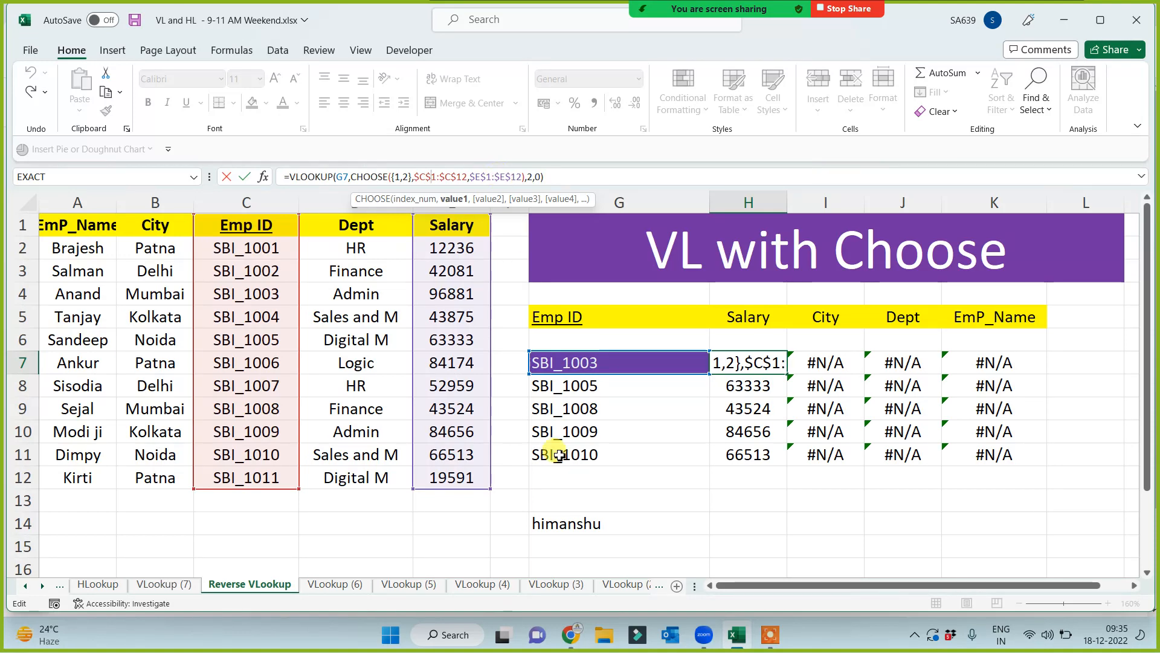
{"action": "left_click", "coordinate": [775, 503]}
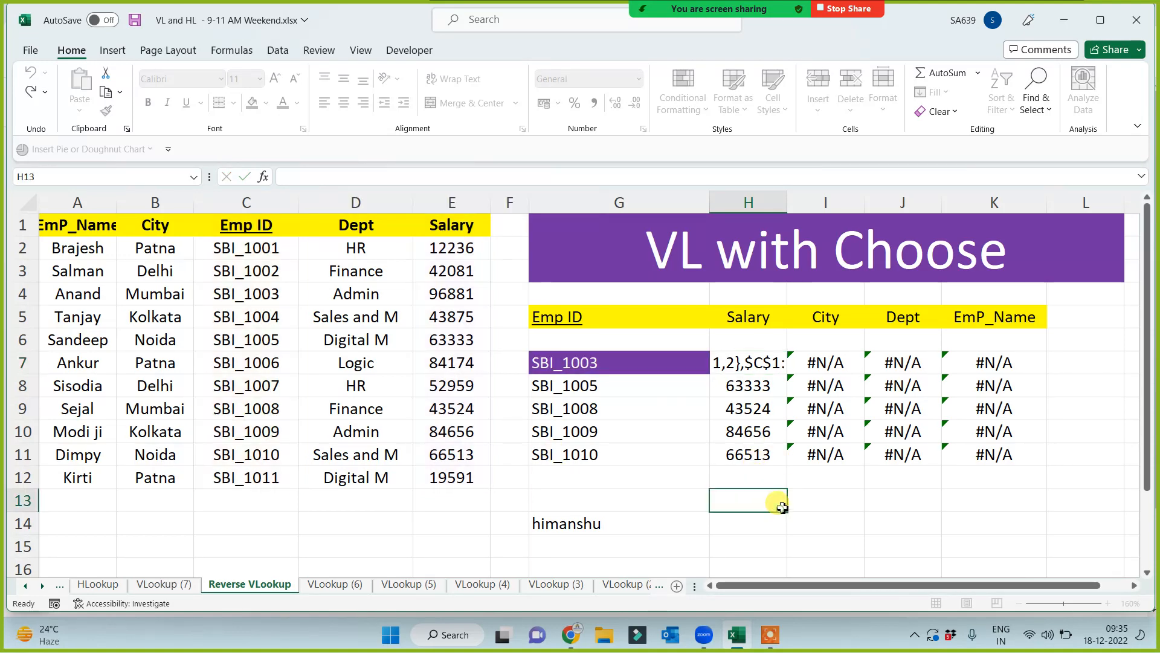
Step: Clear the City, Dept and EmP_Name lookup formulas in I7:K11
{"action": "left_click_drag", "start_coordinate": [747, 362], "coordinate": [743, 459]}
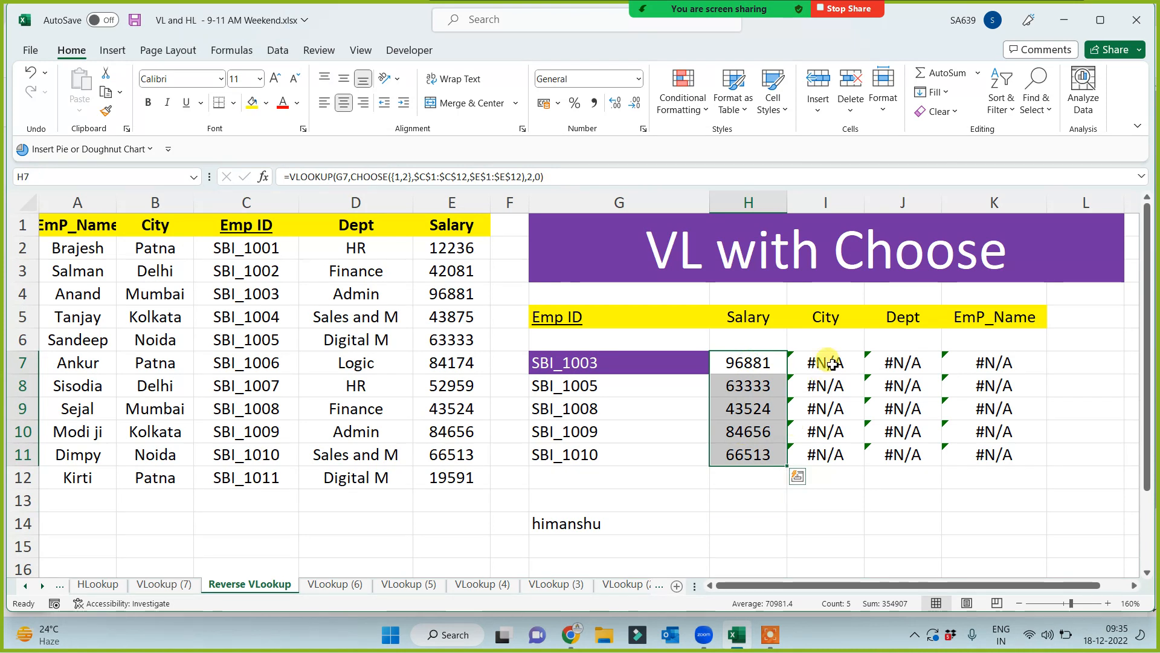
{"action": "left_click_drag", "start_coordinate": [826, 362], "coordinate": [1004, 453]}
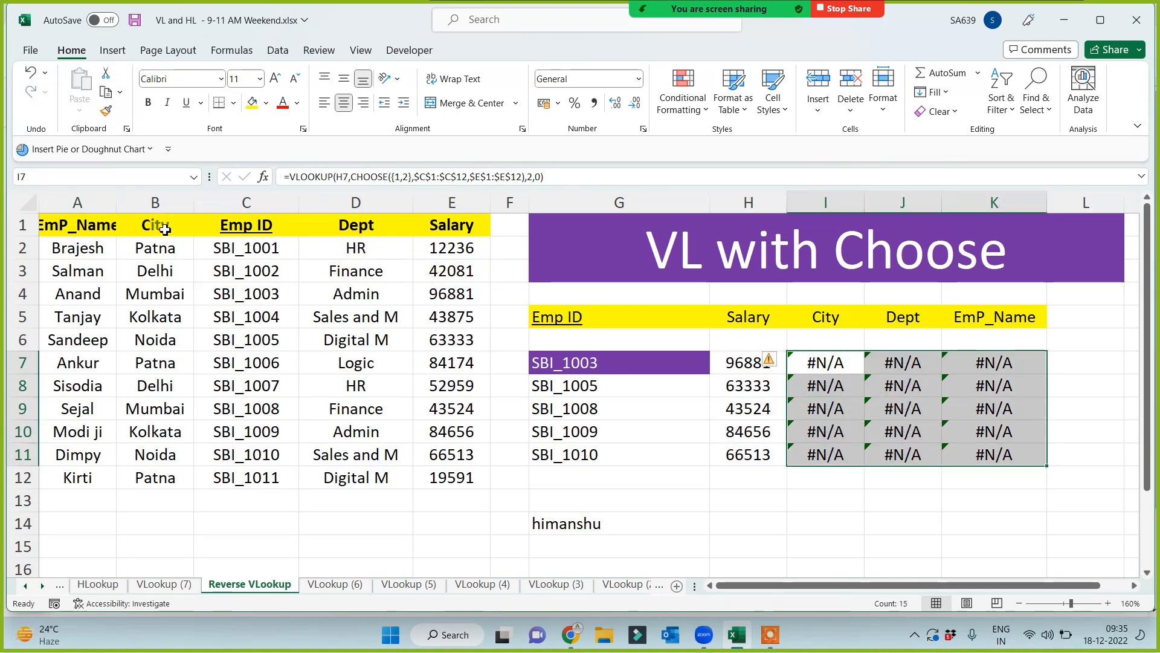
{"action": "key", "text": "Delete"}
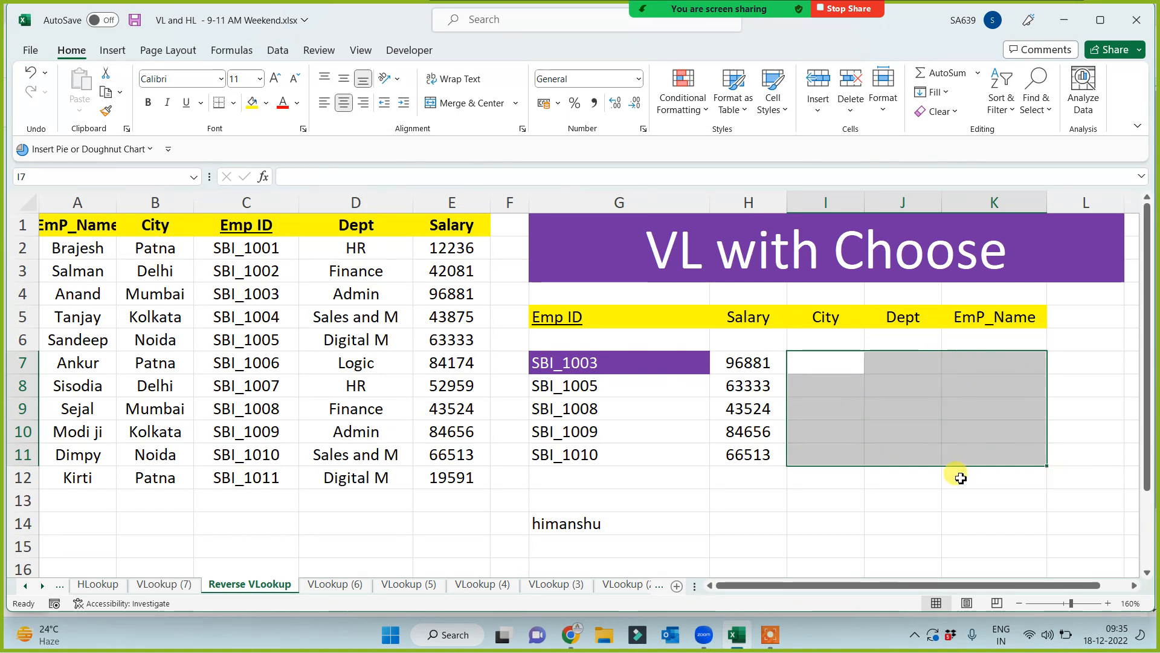
{"action": "left_click", "coordinate": [894, 493]}
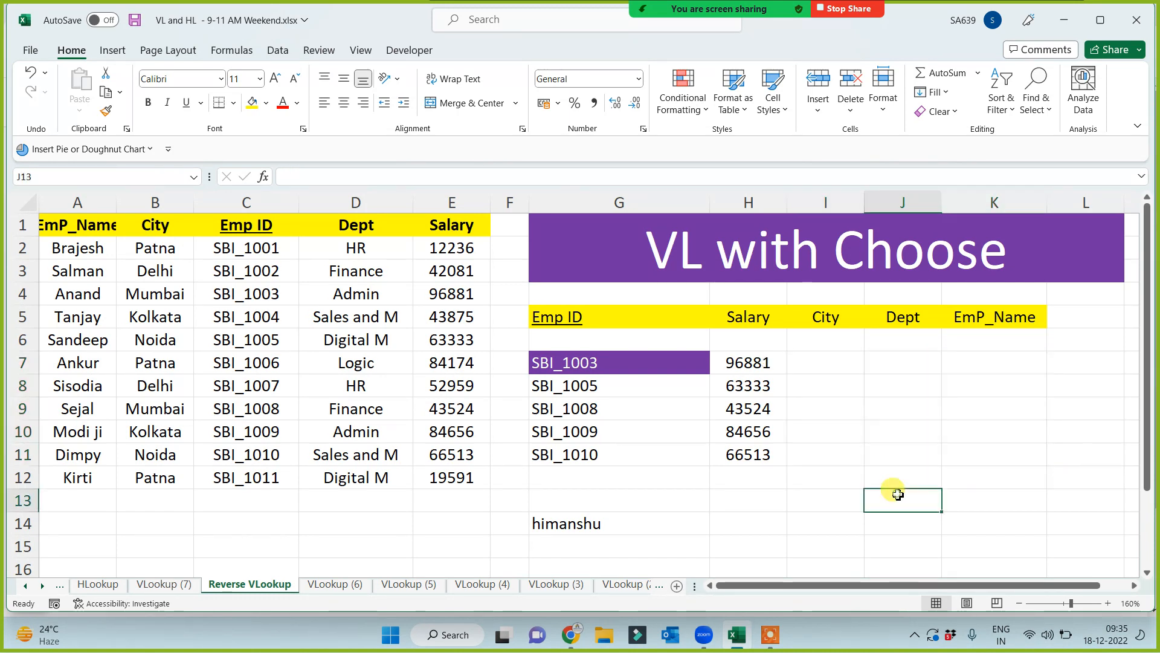
Step: Start a VLOOKUP formula in I7 with lookup value G7 and a nested CHOOSE using index array {1,2}
{"action": "left_click", "coordinate": [833, 369]}
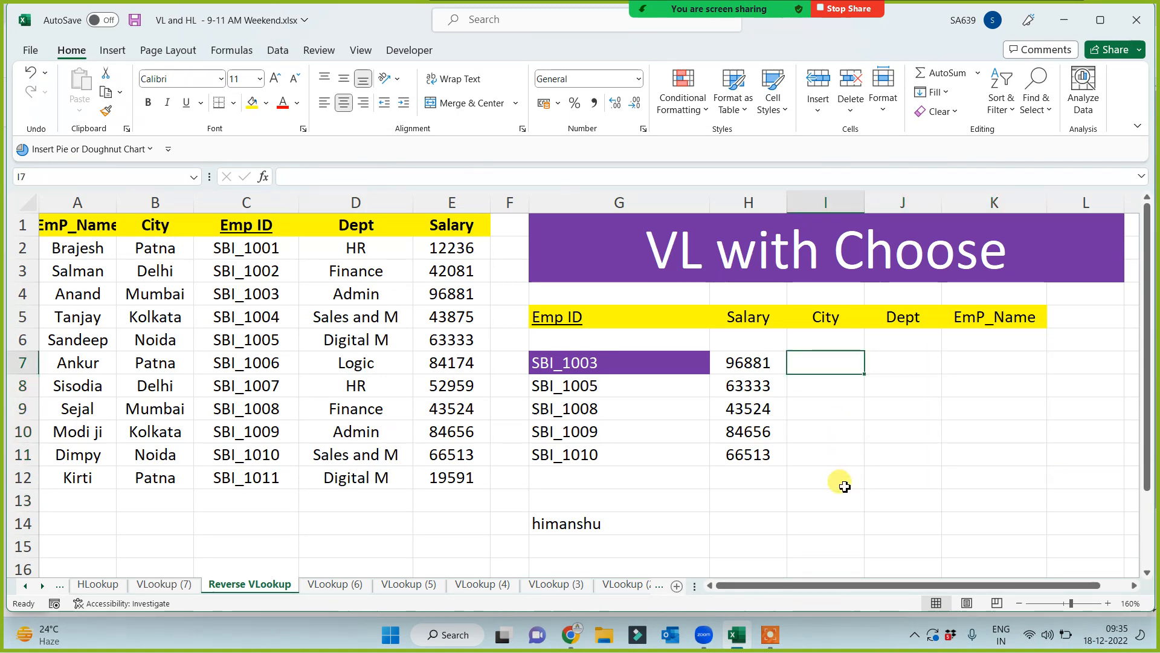
{"action": "type", "text": "="}
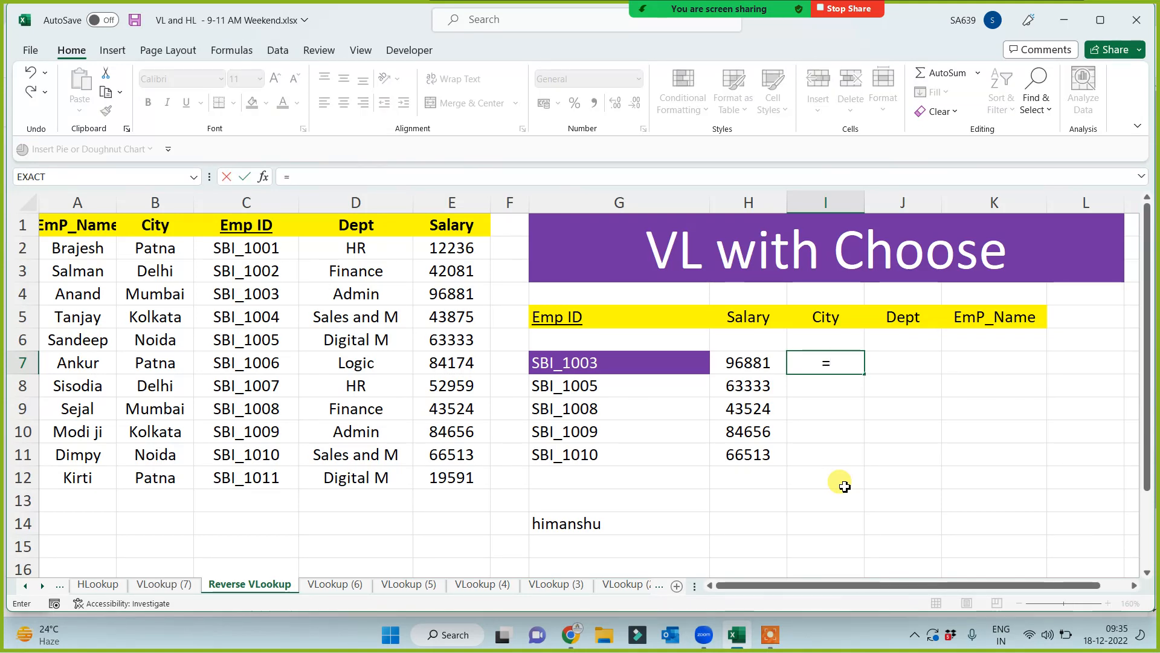
{"action": "type", "text": "vl"}
{"action": "key", "text": "Tab"}
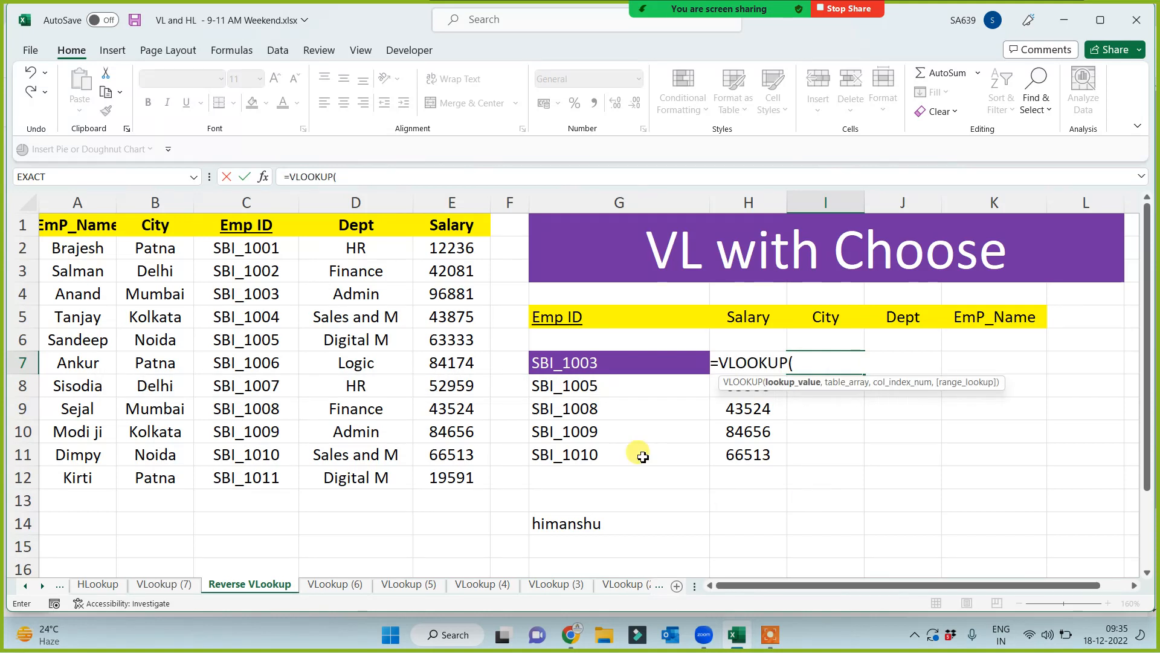
{"action": "left_click", "coordinate": [565, 364]}
{"action": "type", "text": ","}
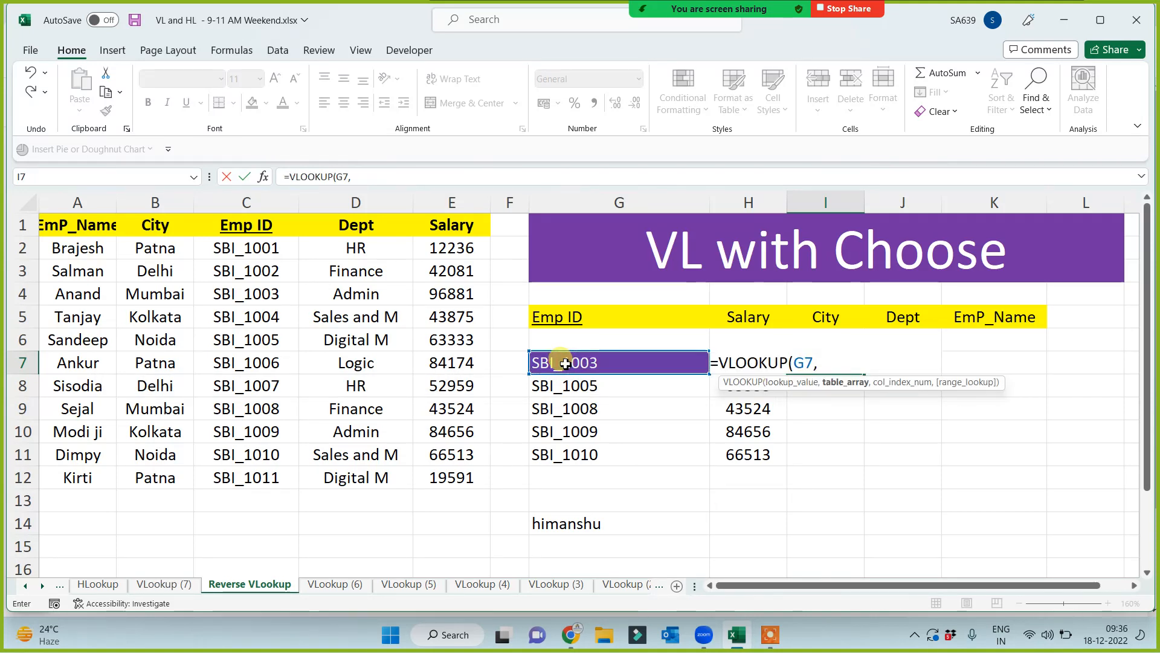
{"action": "type", "text": "choose({1"}
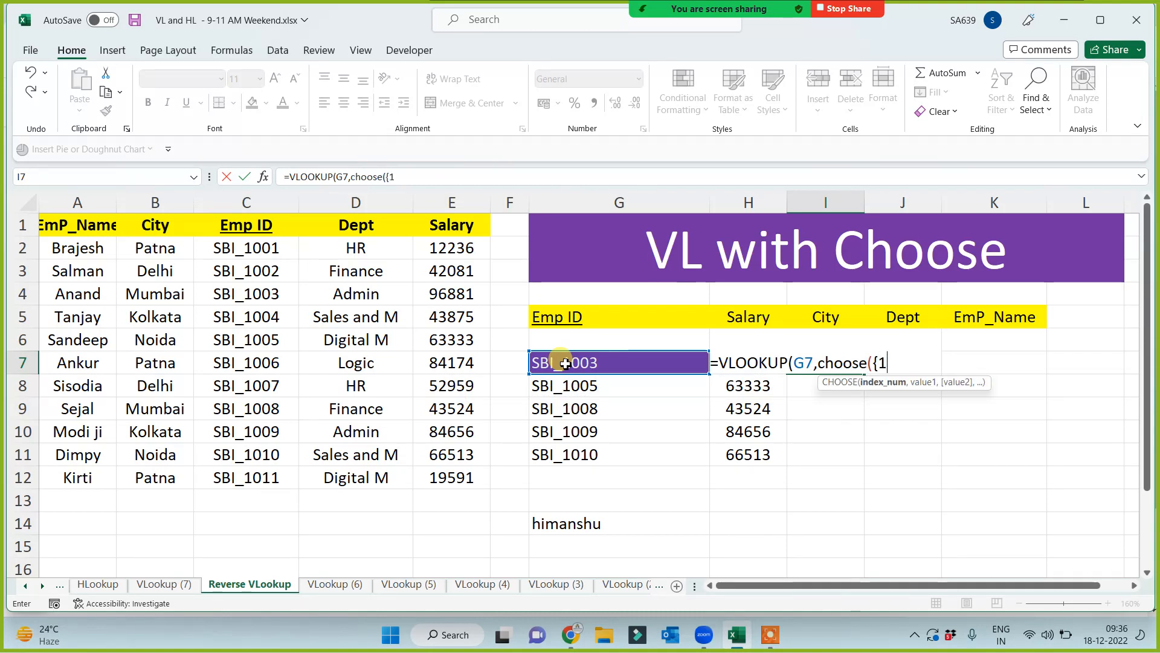
{"action": "type", "text": ",2},"}
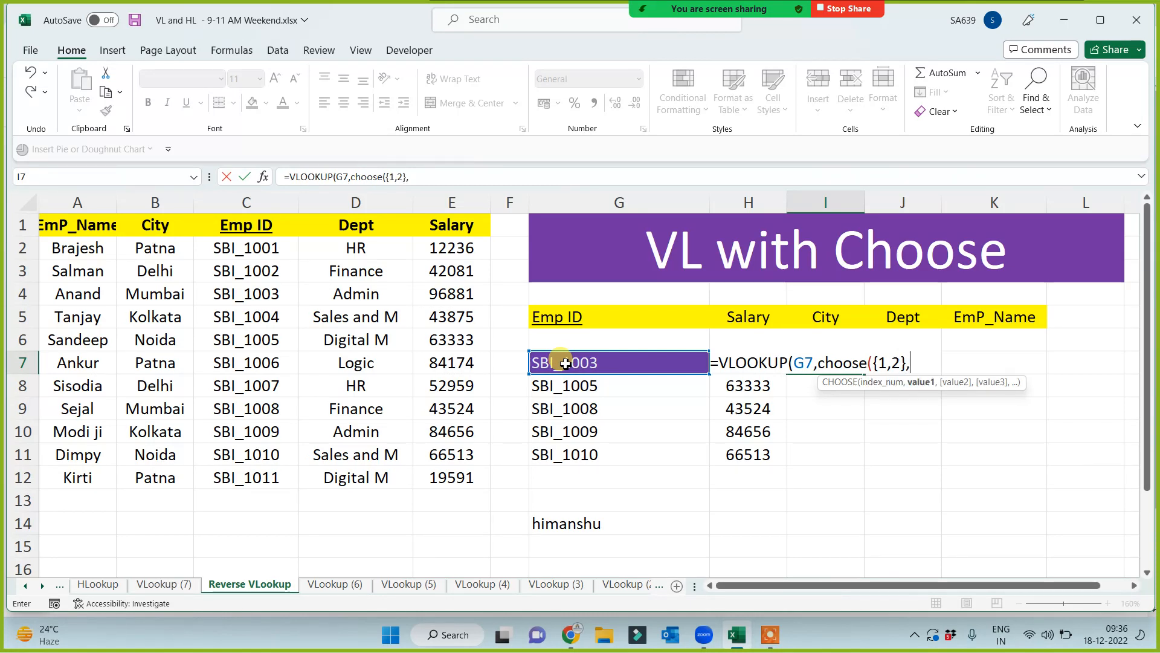
Step: Give the I7 CHOOSE the absolute ranges $C$1:$C$12 for Emp ID and $B$1:$B$12 for City, and close it
{"action": "left_click_drag", "start_coordinate": [237, 226], "coordinate": [229, 474]}
{"action": "key", "text": "F4"}
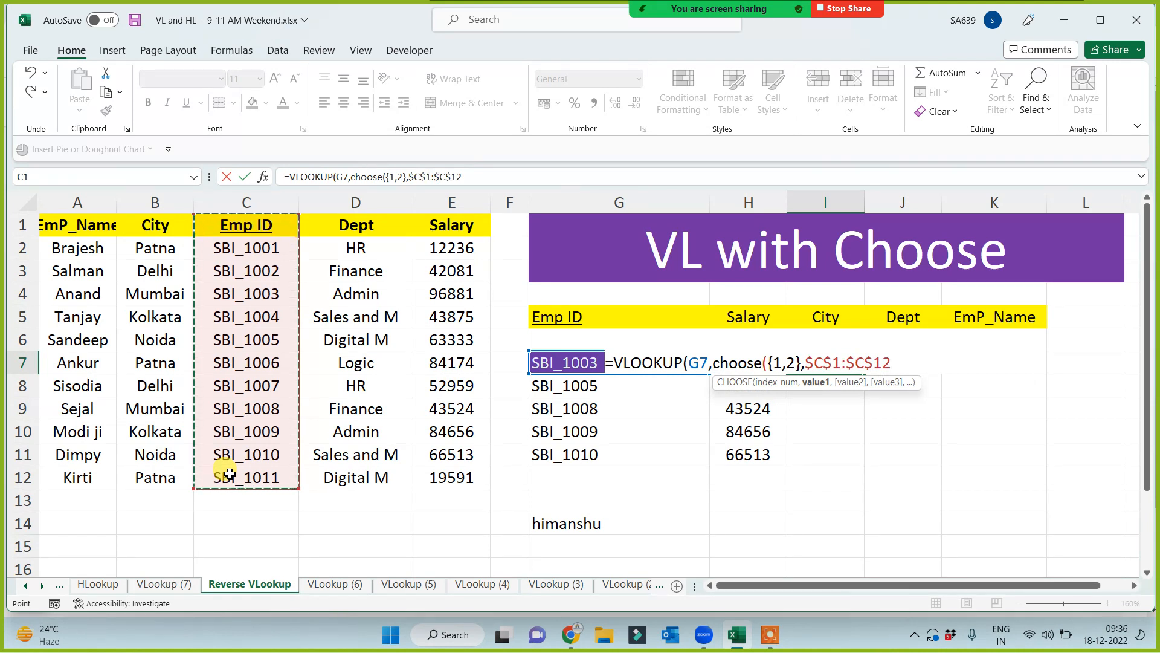
{"action": "type", "text": ","}
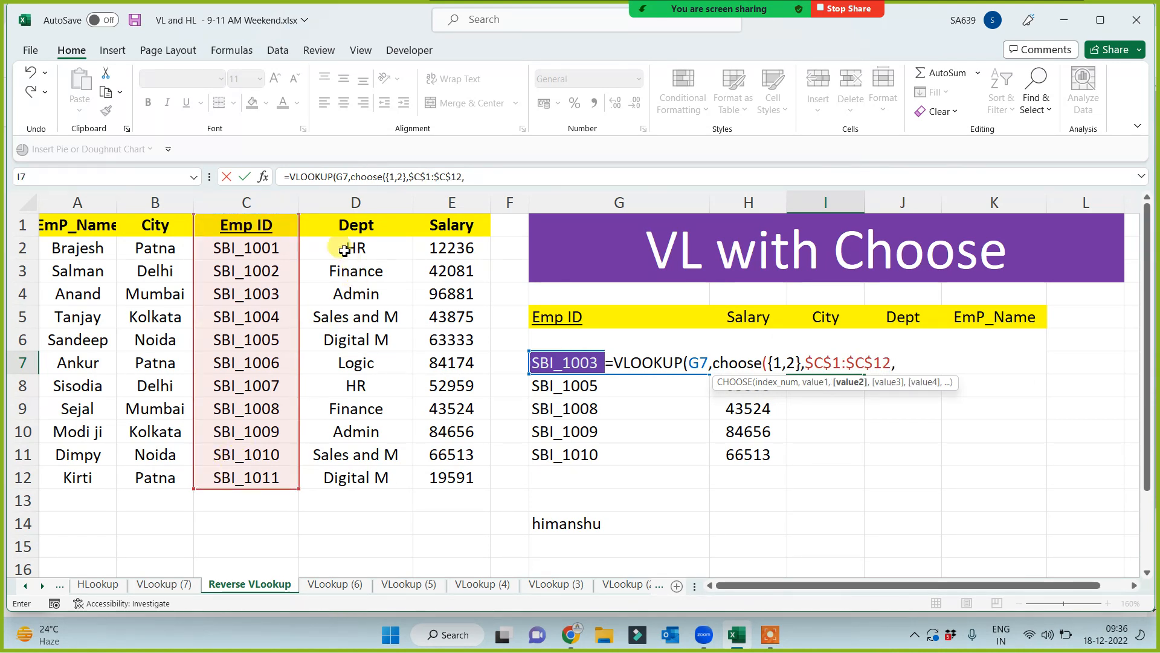
{"action": "left_click_drag", "start_coordinate": [162, 226], "coordinate": [156, 476]}
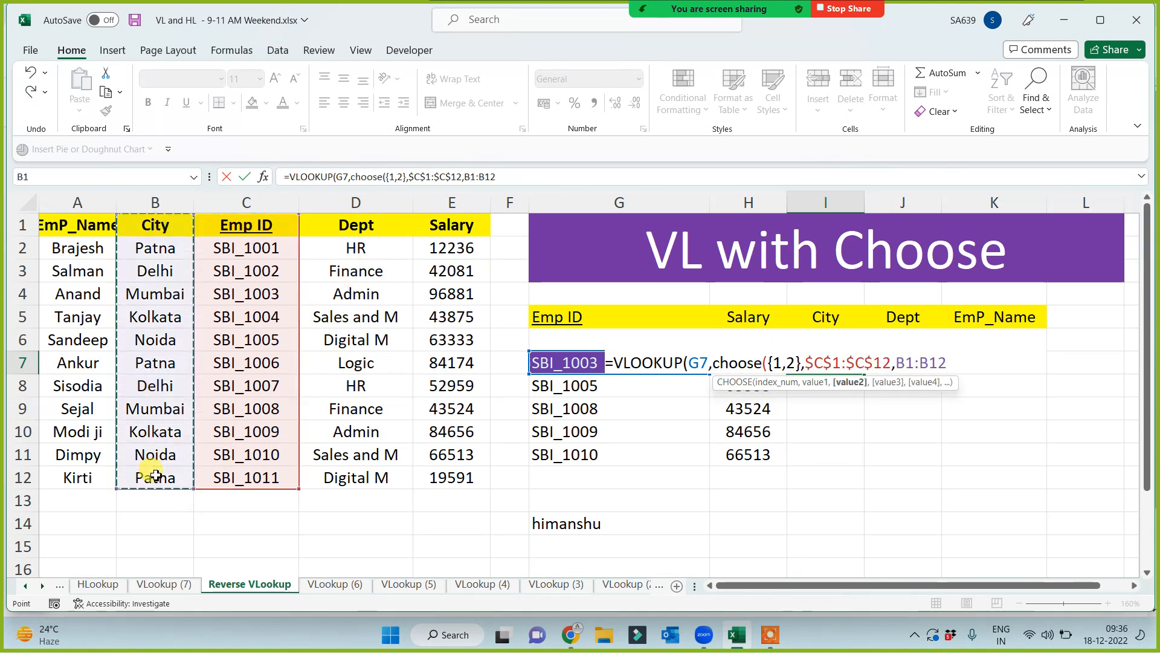
{"action": "key", "text": "F4"}
{"action": "type", "text": ")"}
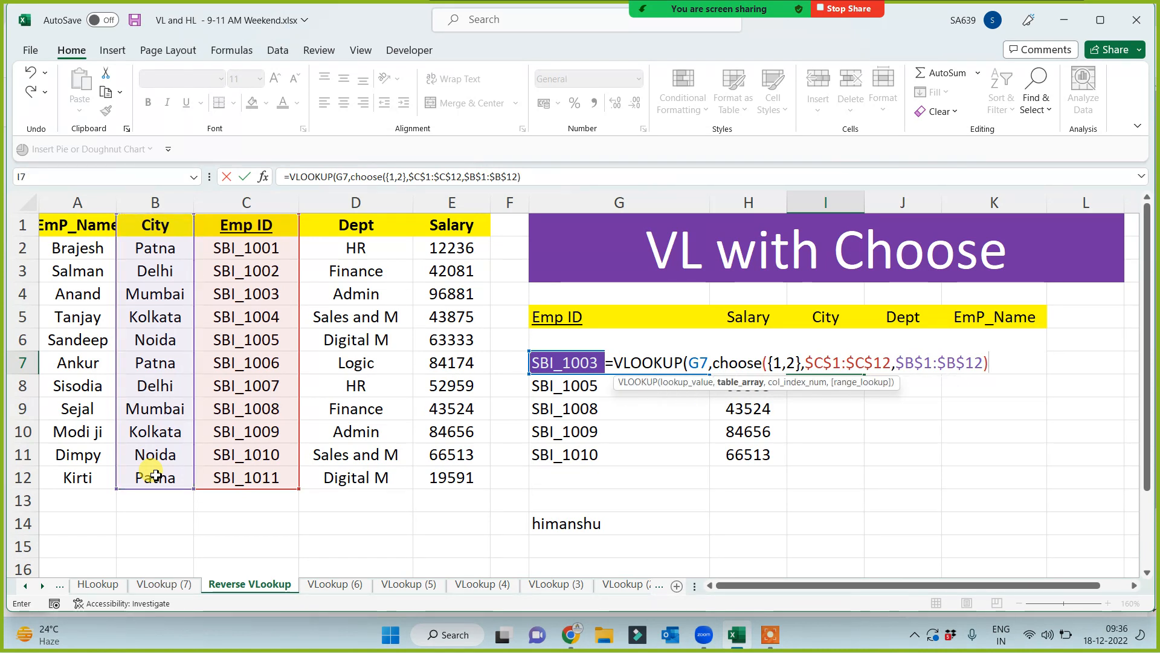
Step: Complete the I7 VLOOKUP with column index 2 and exact match 0, and enter the formula
{"action": "type", "text": ","}
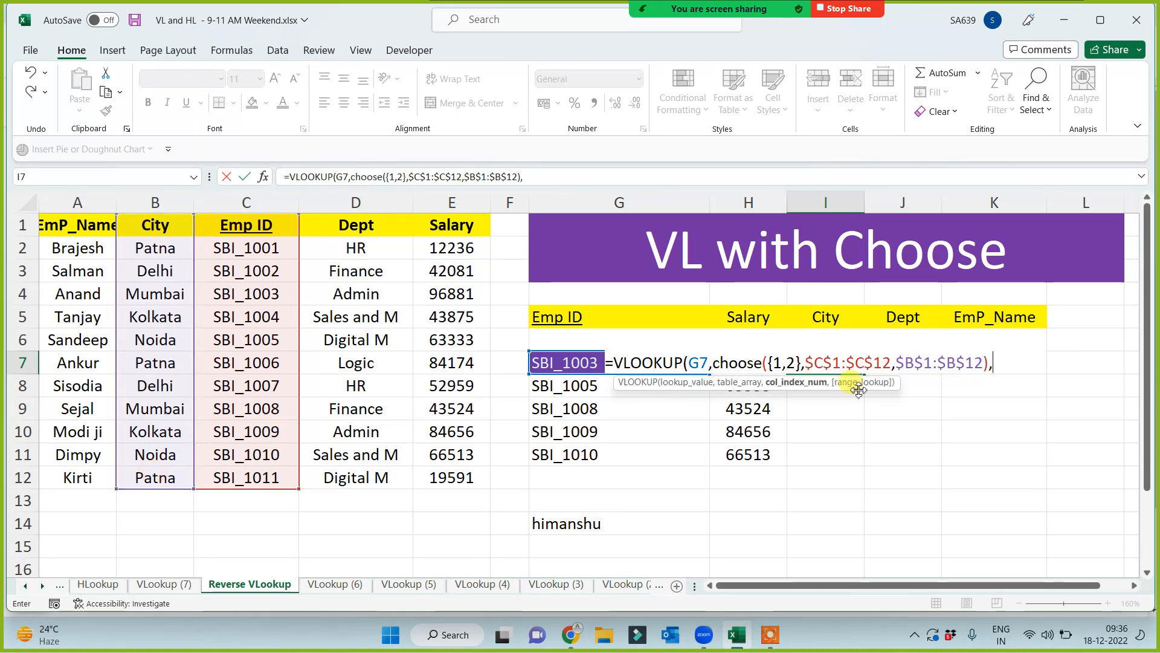
{"action": "type", "text": "2"}
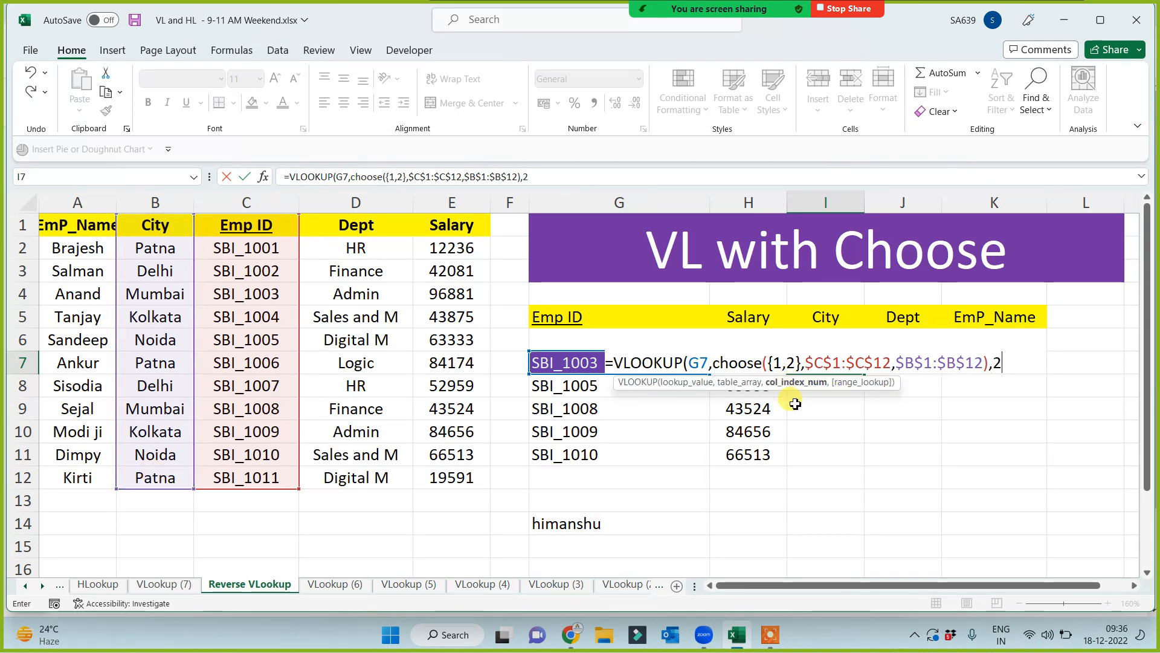
{"action": "type", "text": ",0)"}
{"action": "key", "text": "Return"}
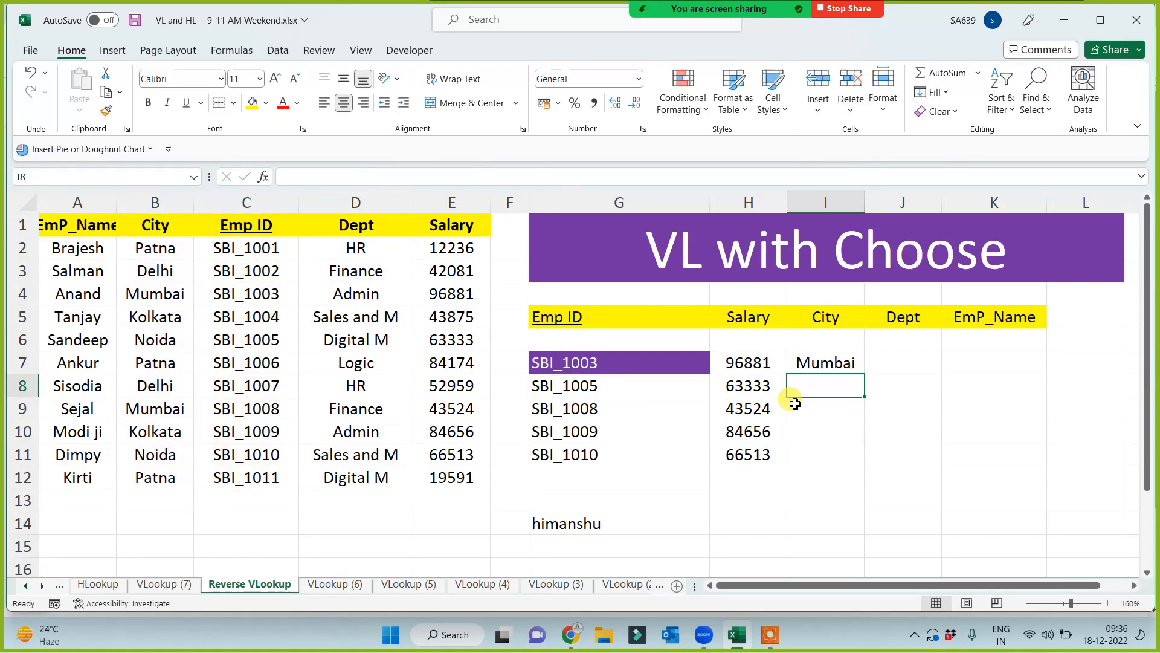
Step: Fill the I7 City lookup formula down to row 11
{"action": "left_click", "coordinate": [811, 363]}
{"action": "left_click_drag", "start_coordinate": [864, 373], "coordinate": [858, 475]}
{"action": "left_click", "coordinate": [785, 506]}
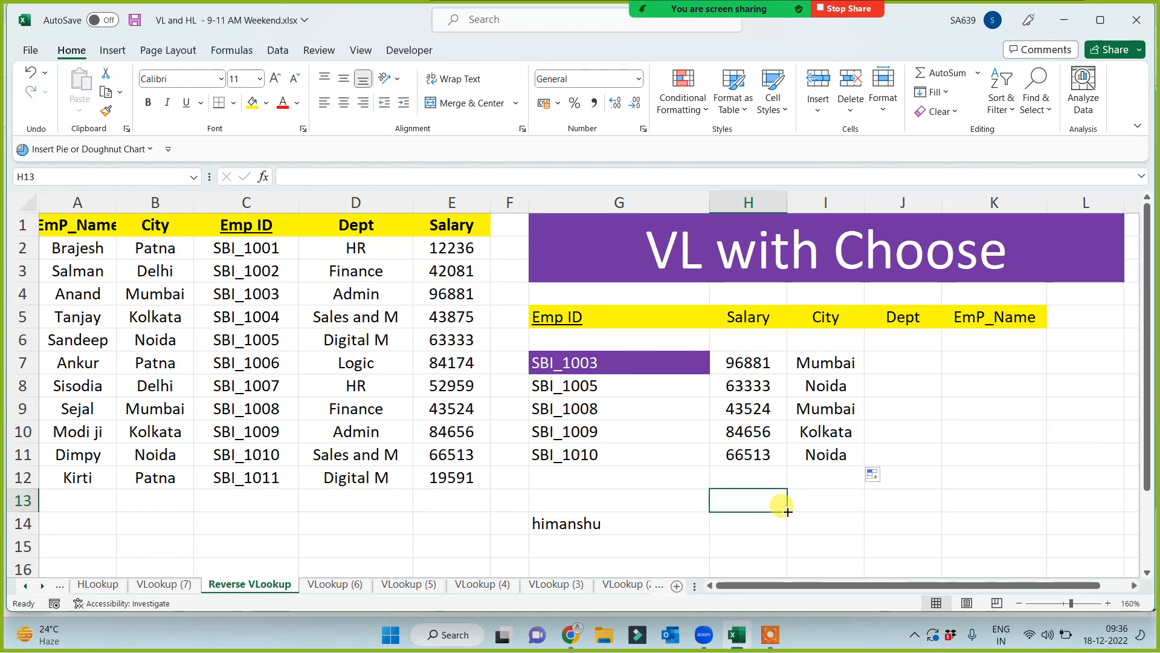
Step: Start a VLOOKUP formula in J7 with lookup value G7 and a nested CHOOSE using index array {1,2}
{"action": "left_click", "coordinate": [897, 368]}
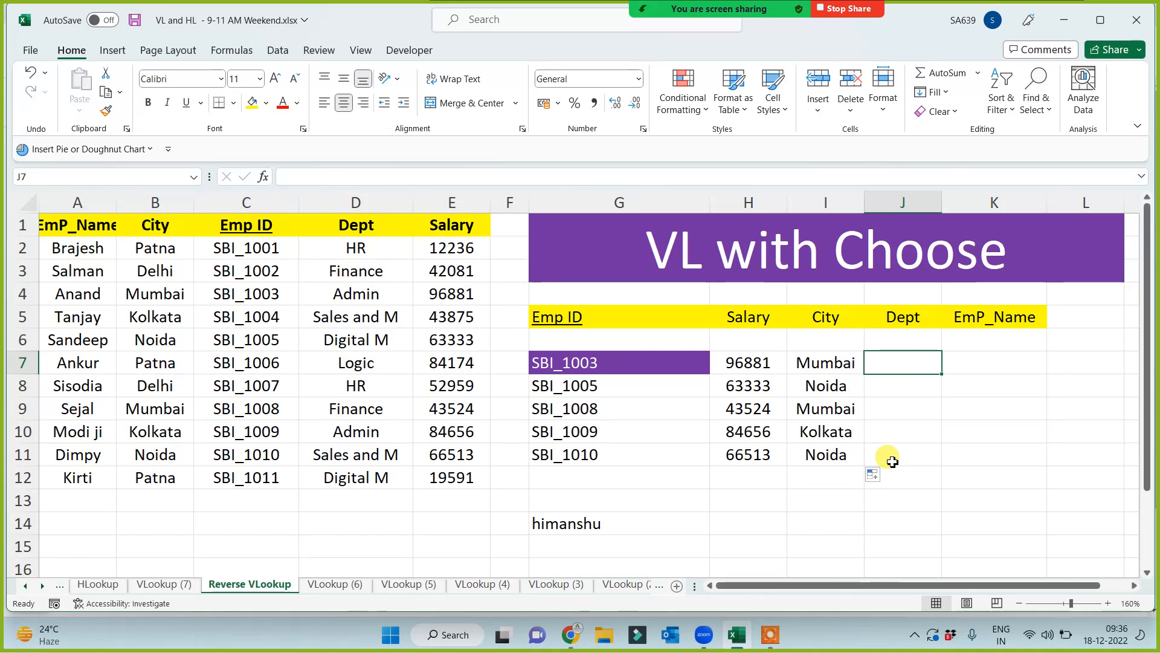
{"action": "type", "text": "="}
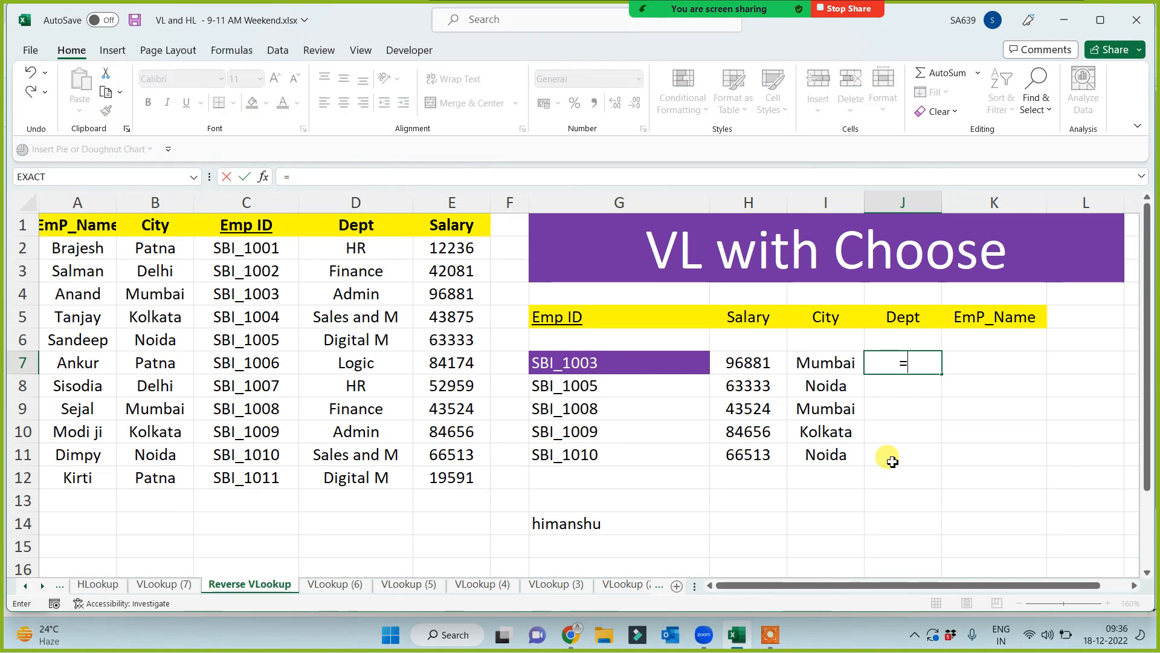
{"action": "type", "text": "vl"}
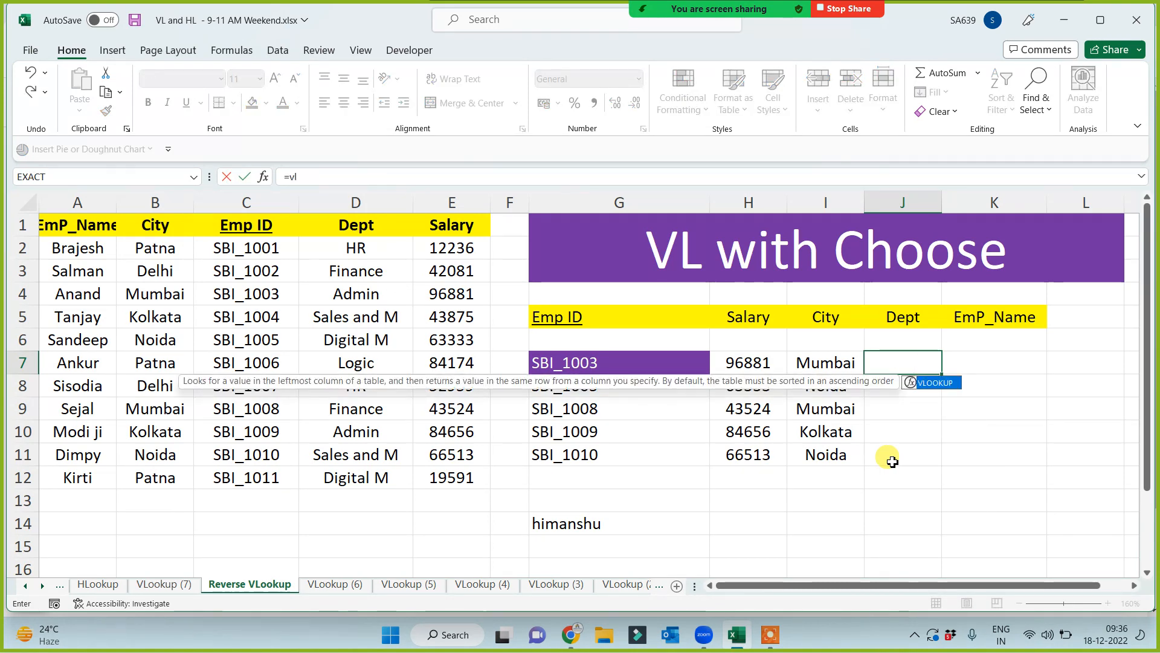
{"action": "key", "text": "Tab"}
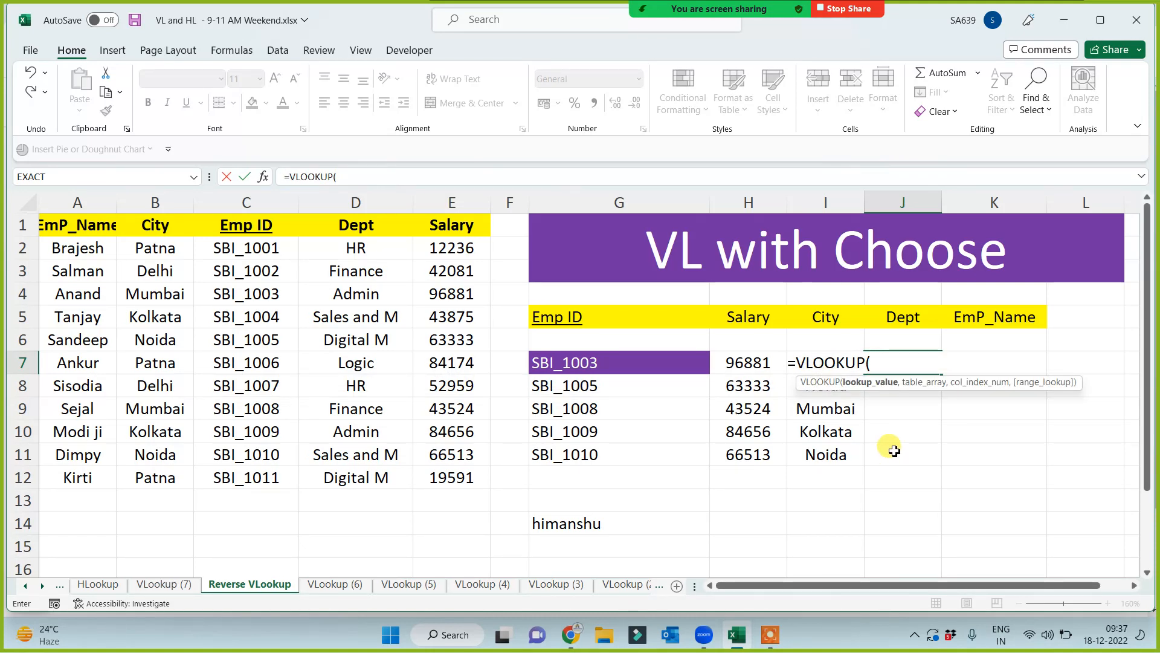
{"action": "left_click", "coordinate": [664, 364]}
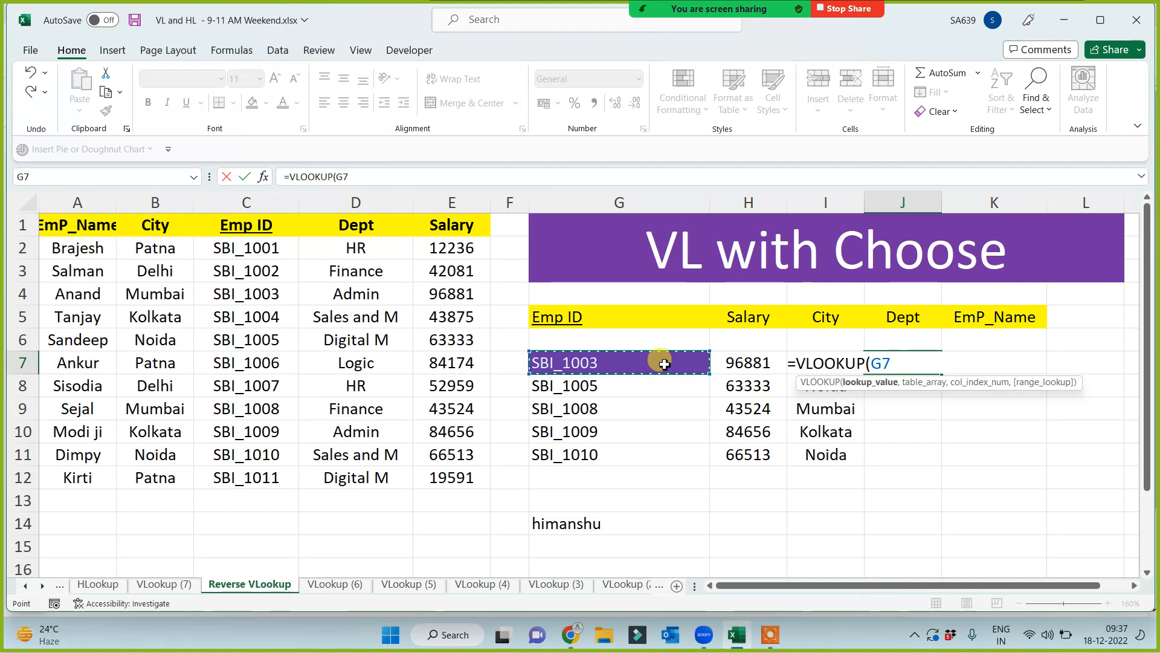
{"action": "type", "text": ","}
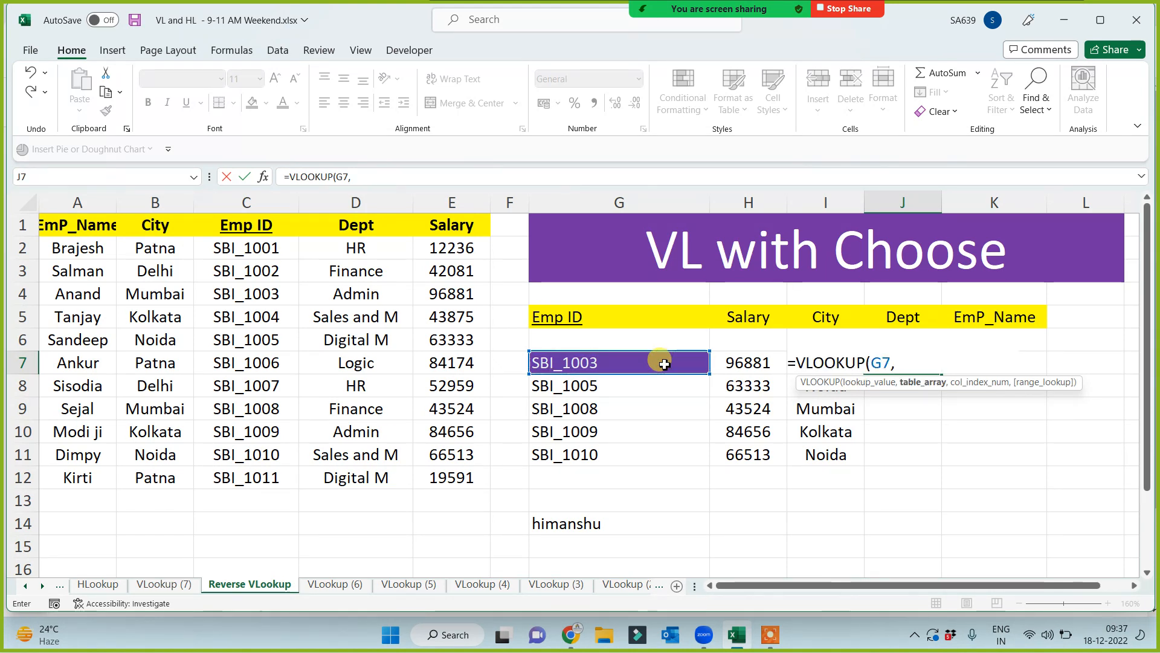
{"action": "type", "text": "choose("}
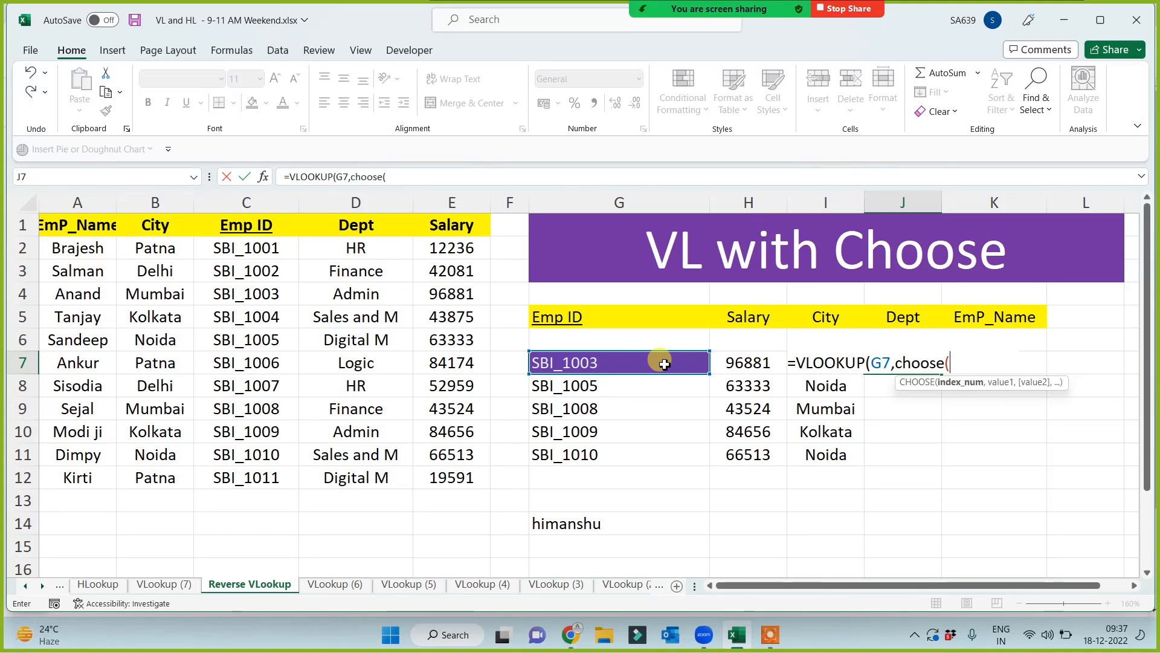
{"action": "type", "text": "{1"}
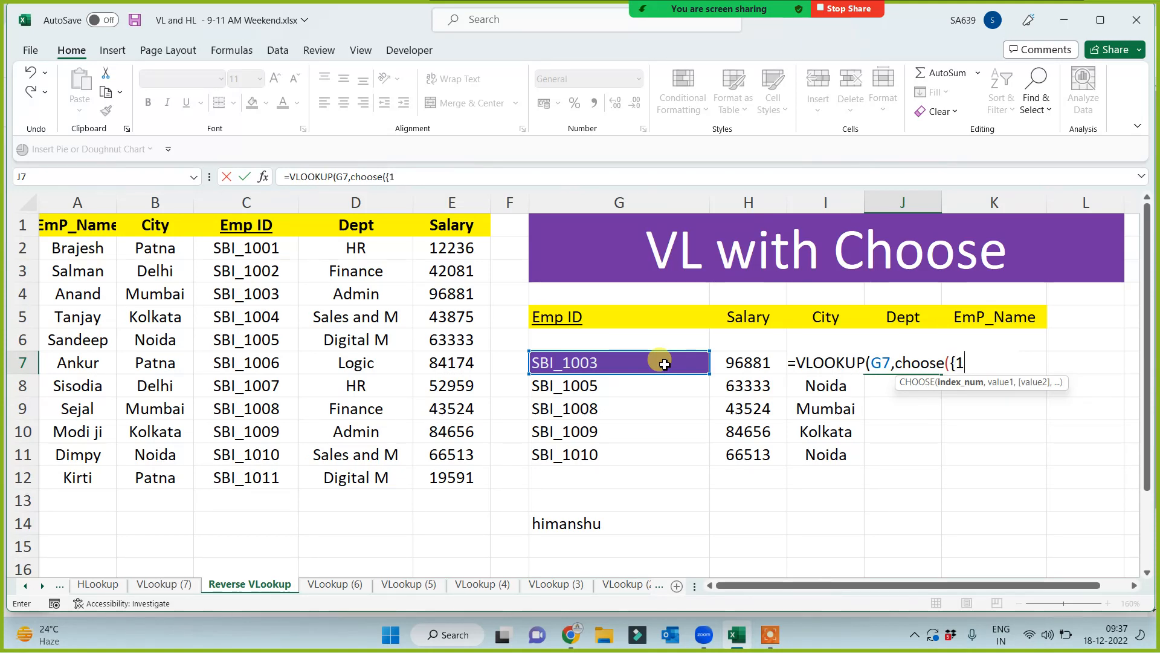
{"action": "type", "text": ",2}"}
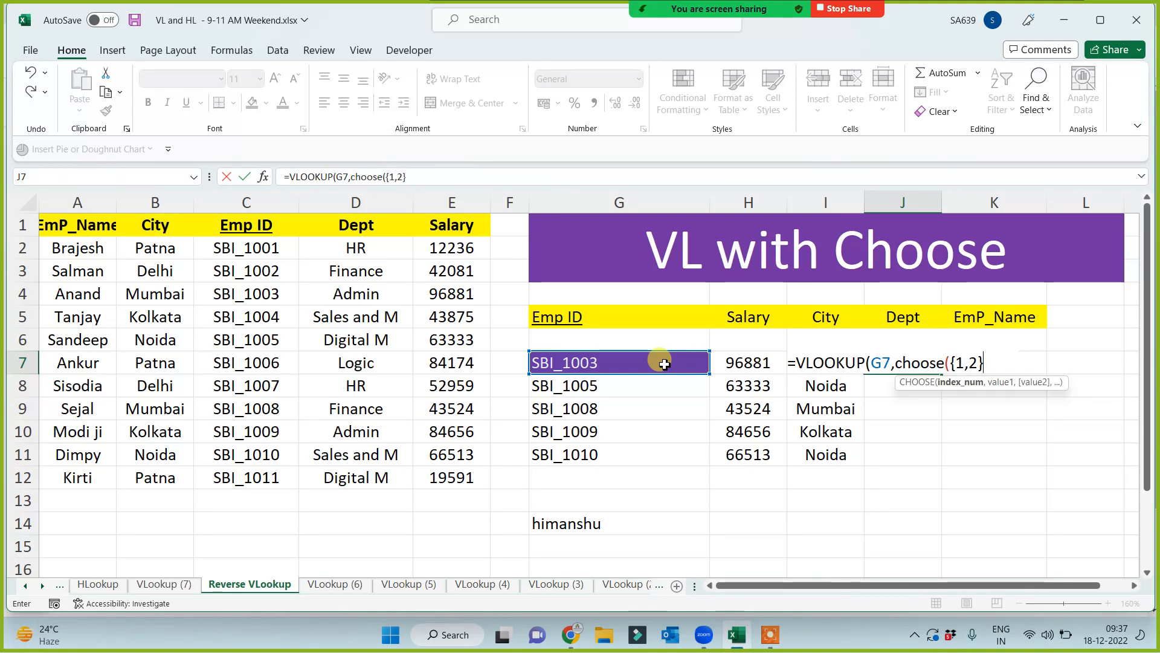
{"action": "type", "text": ","}
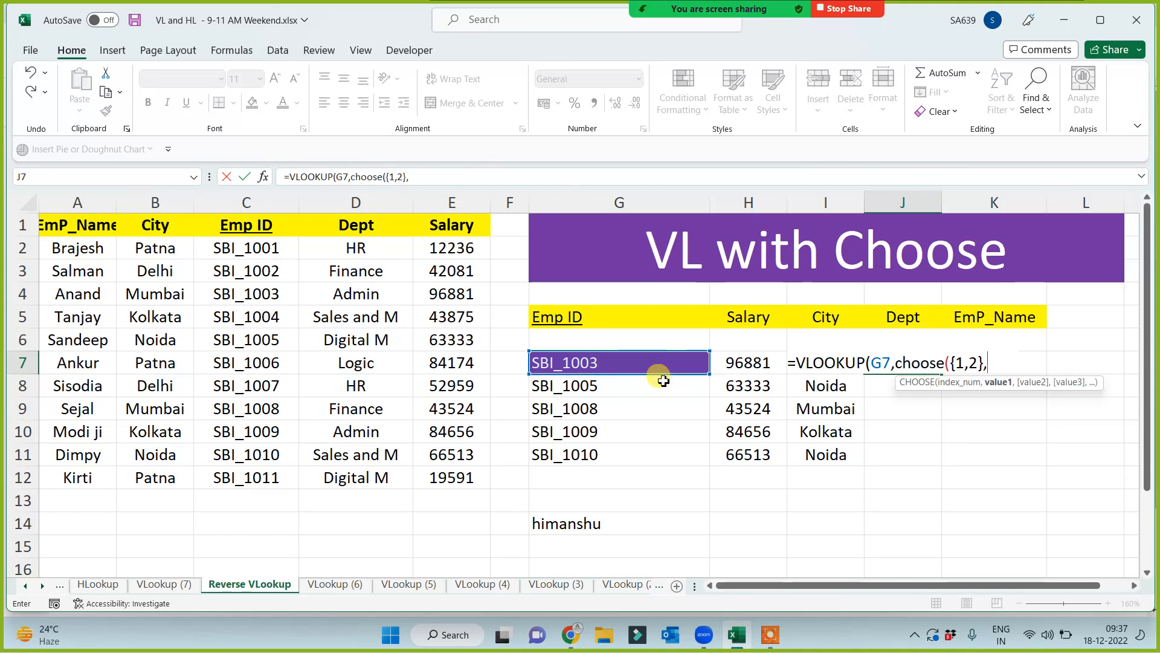
Step: Give the J7 CHOOSE the ranges $C$1:$C$12 and $D$1:$D$12, and complete the VLOOKUP with column index 2 and exact match 0
{"action": "left_click_drag", "start_coordinate": [260, 225], "coordinate": [261, 470]}
{"action": "key", "text": "F4"}
{"action": "type", "text": ","}
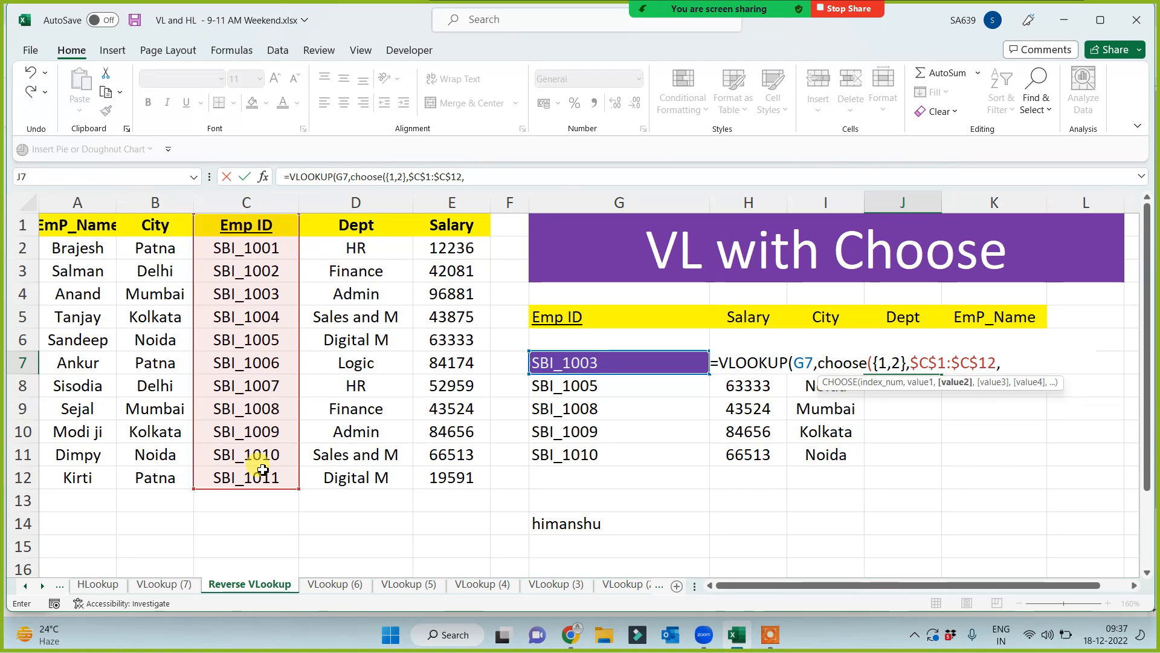
{"action": "left_click_drag", "start_coordinate": [362, 228], "coordinate": [351, 486]}
{"action": "key", "text": "F4"}
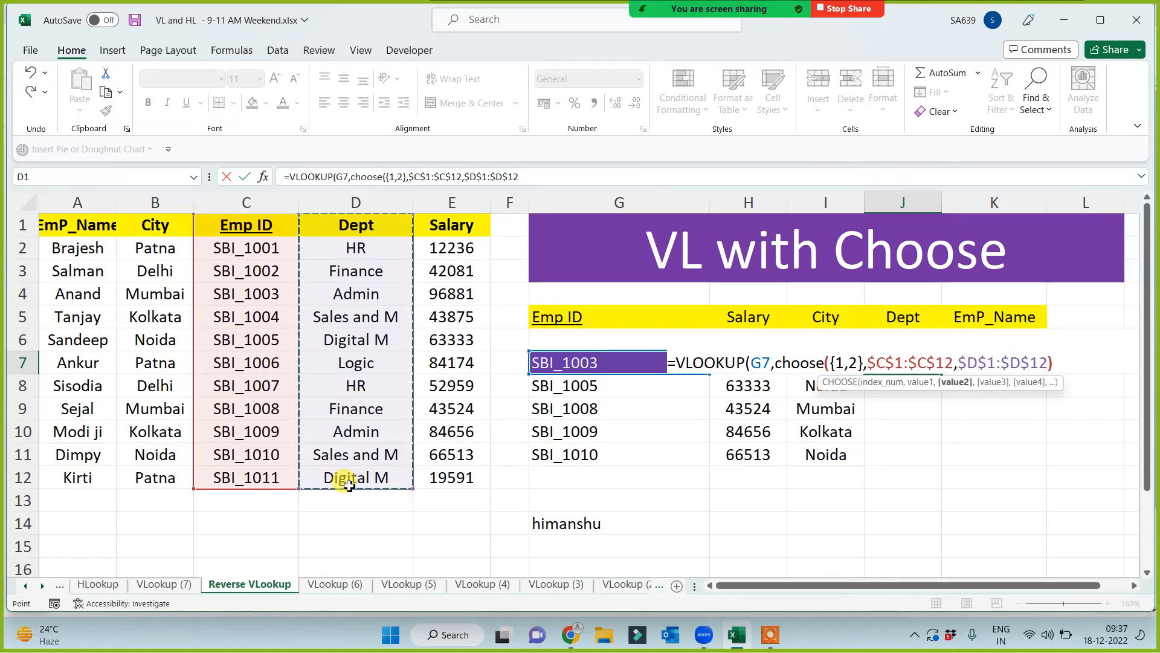
{"action": "type", "text": "),"}
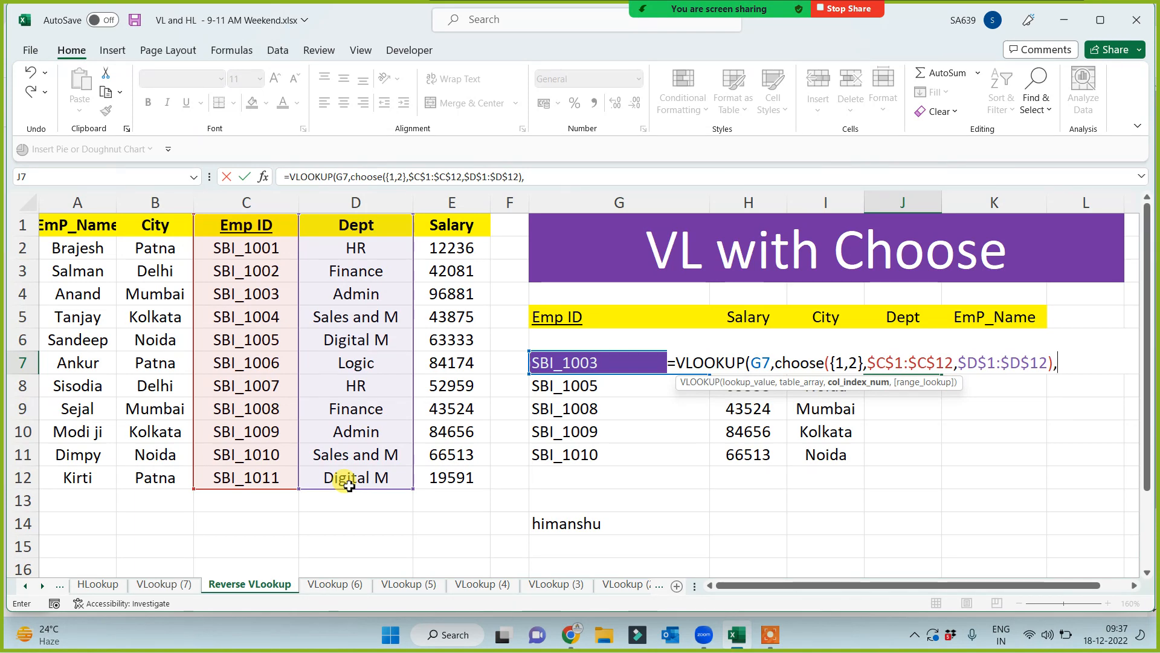
{"action": "type", "text": "0)"}
{"action": "key", "text": "Return"}
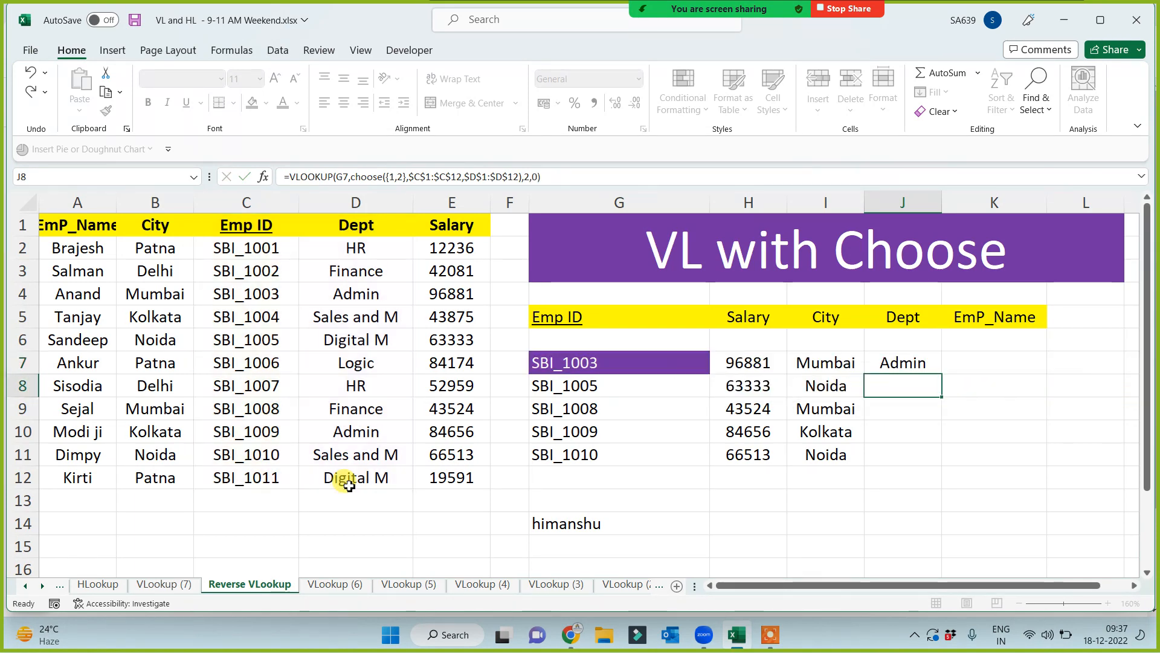
Step: Change the column index of the J7 VLOOKUP to 1 and fill the formula down to row 11
{"action": "left_click", "coordinate": [902, 367]}
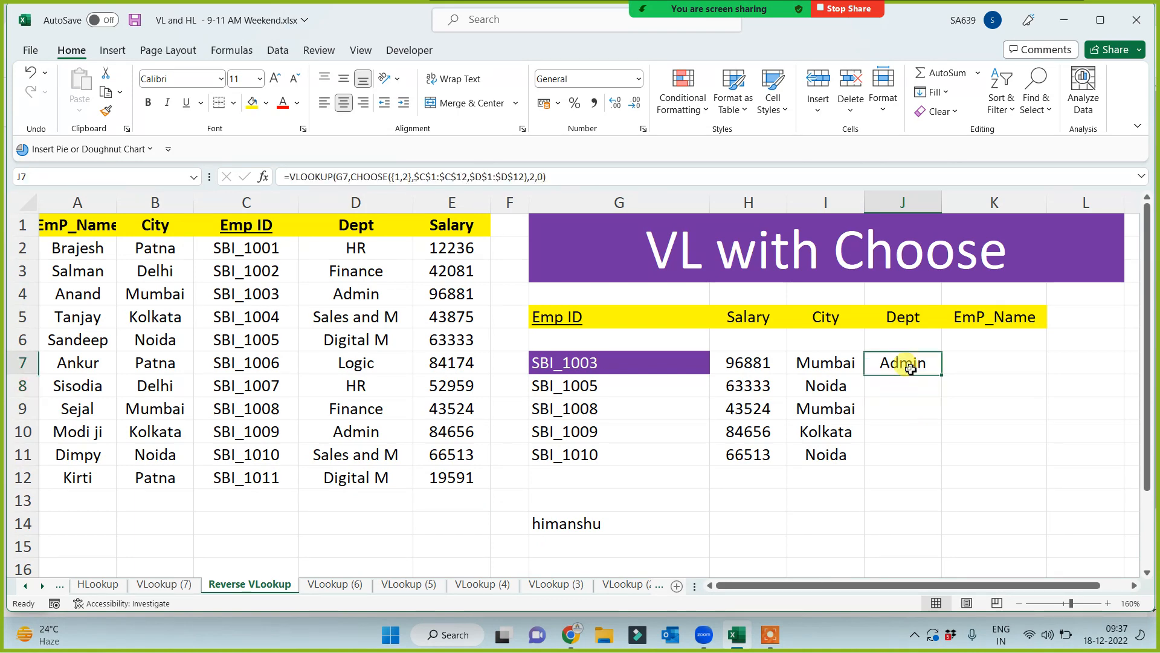
{"action": "left_click", "coordinate": [532, 177]}
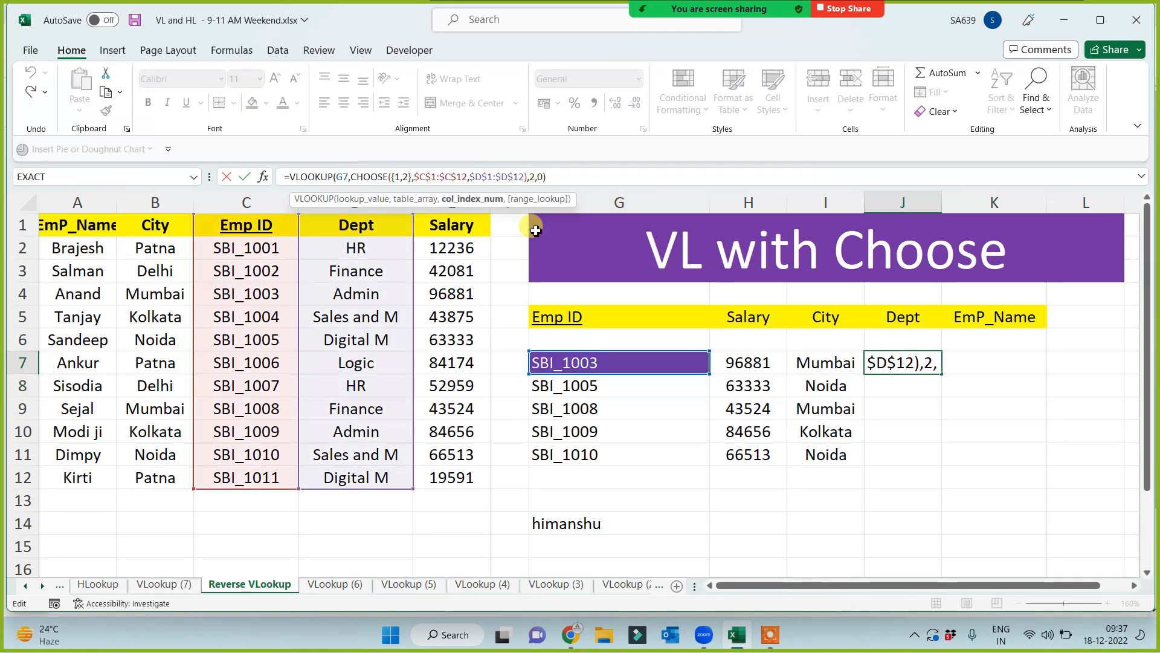
{"action": "key", "text": "BackSpace"}
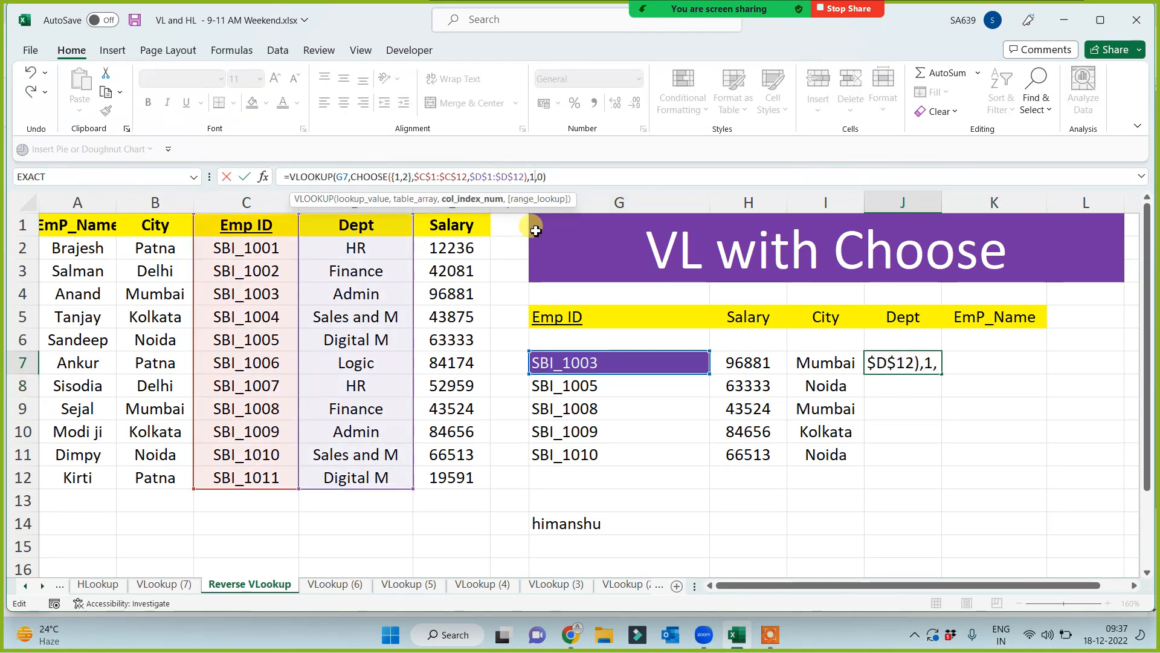
{"action": "key", "text": "Return"}
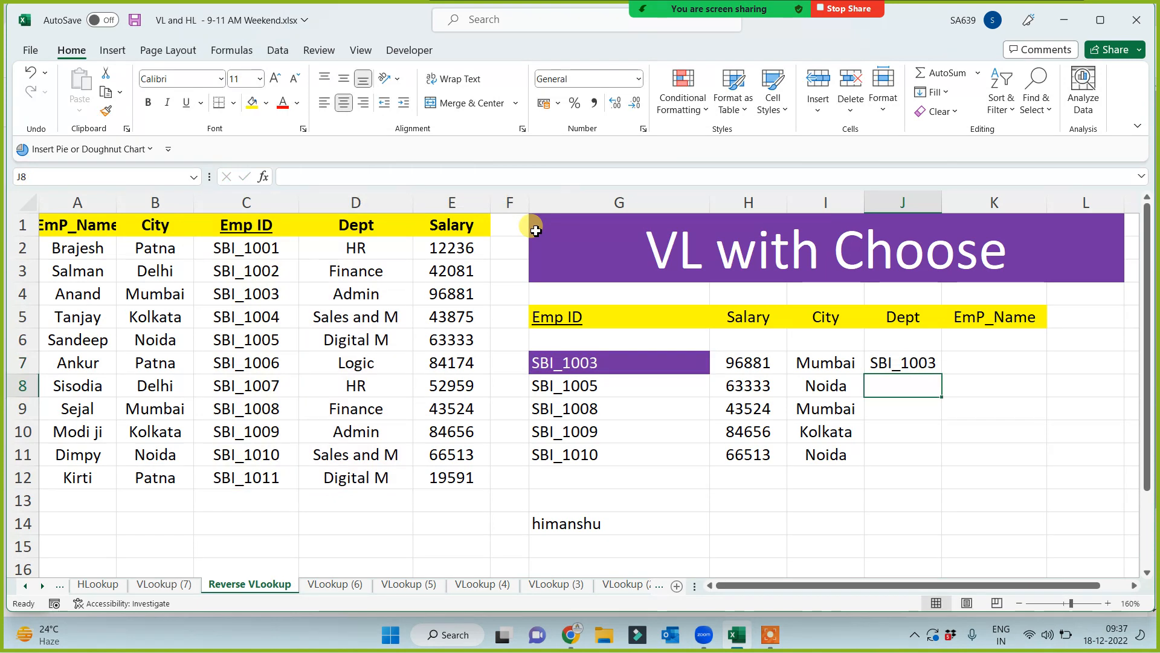
{"action": "left_click", "coordinate": [931, 366]}
{"action": "left_click_drag", "start_coordinate": [941, 374], "coordinate": [936, 459]}
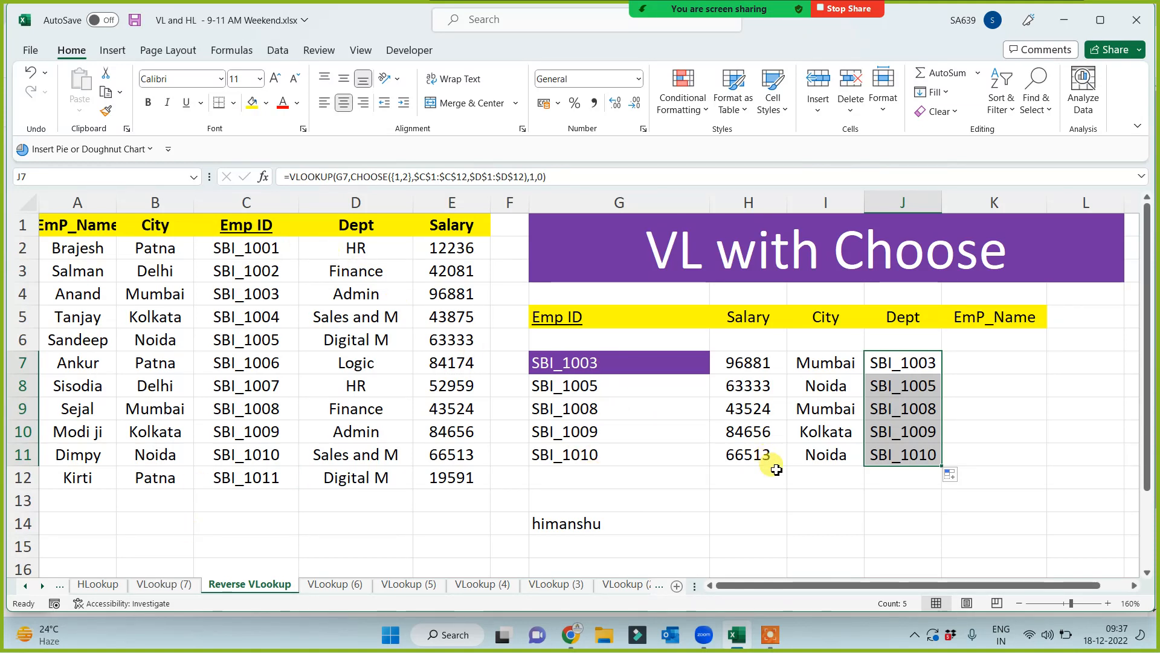
Step: Test the lookups by entering an Emp ID in G9 that is missing from the source table, and undo the change
{"action": "left_click", "coordinate": [601, 409]}
{"action": "double_click", "coordinate": [605, 410]}
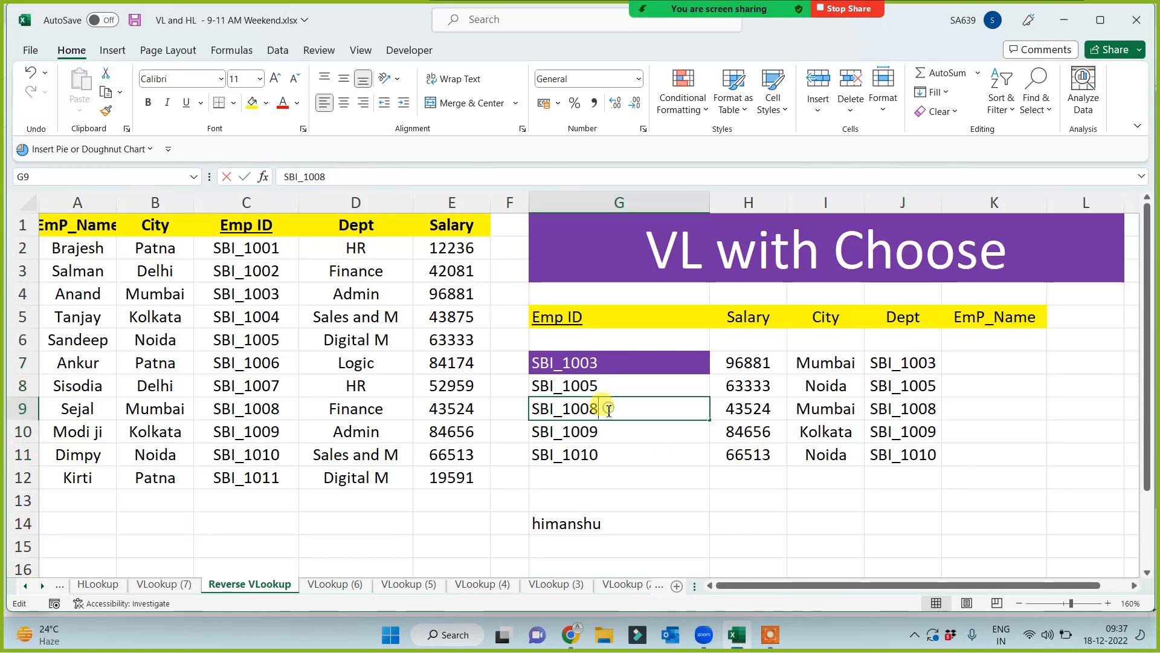
{"action": "key", "text": "BackSpace"}
{"action": "key", "text": "BackSpace"}
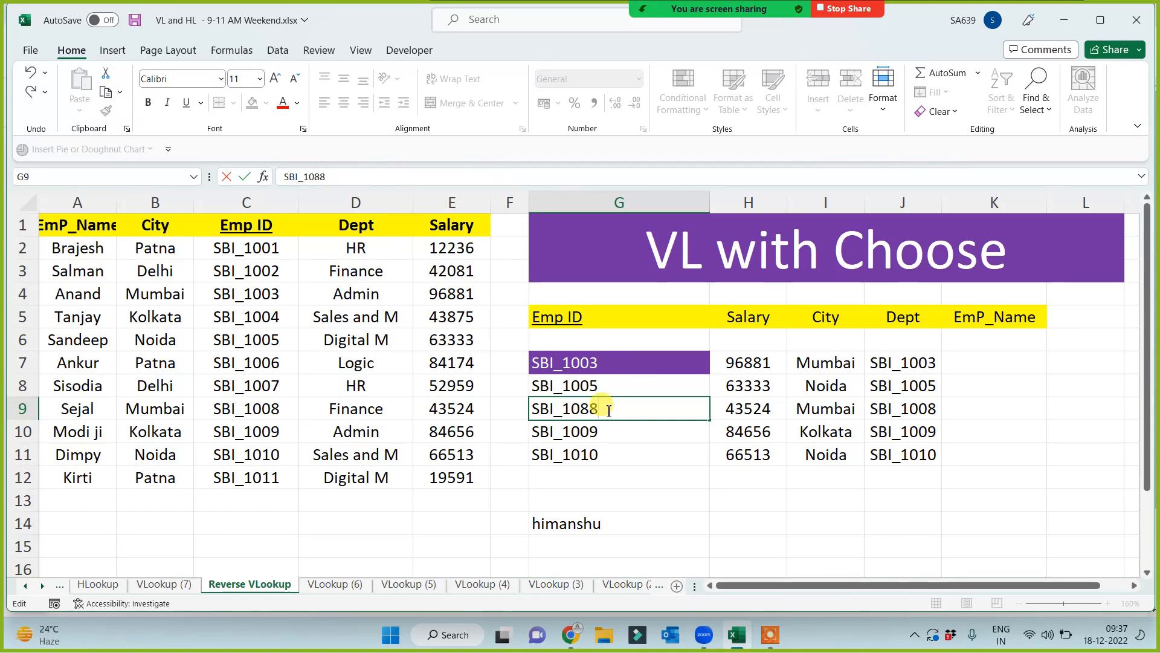
{"action": "key", "text": "Return"}
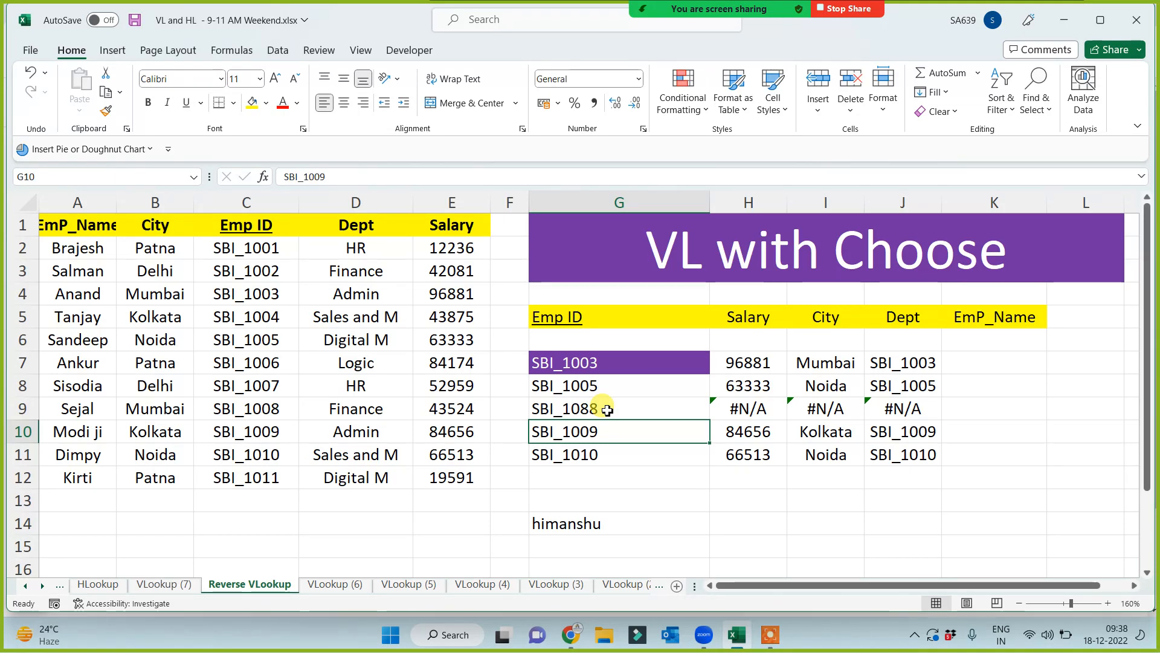
{"action": "key", "text": "ctrl+z"}
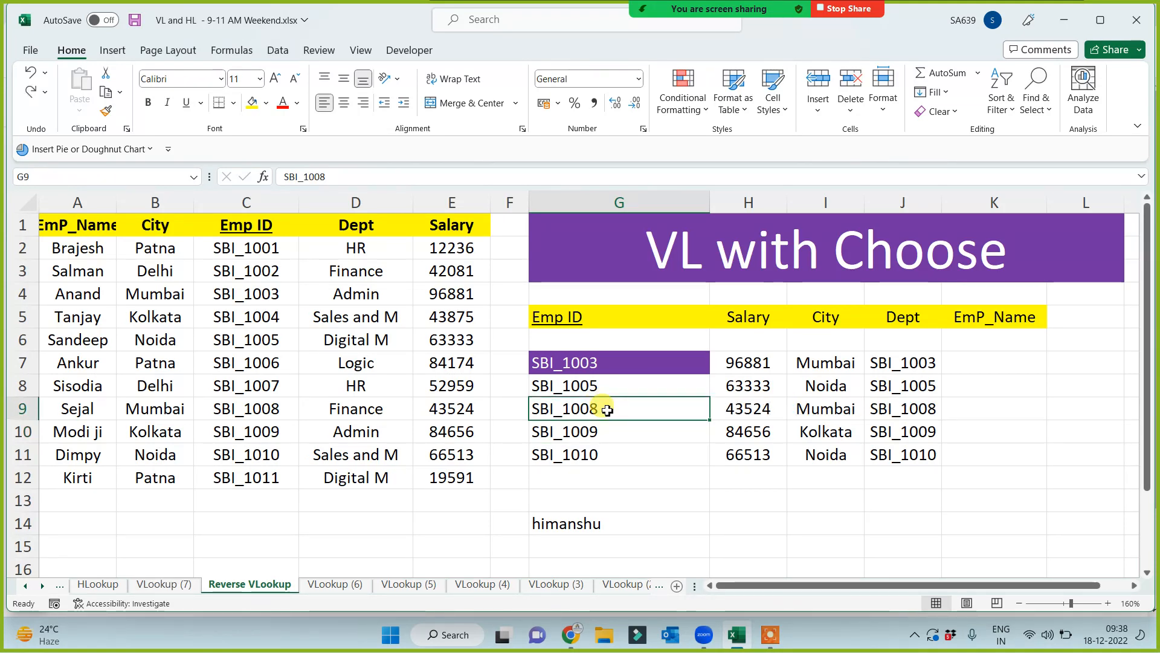
Step: Clear the Dept lookup formulas from J7:J11
{"action": "left_click", "coordinate": [824, 493]}
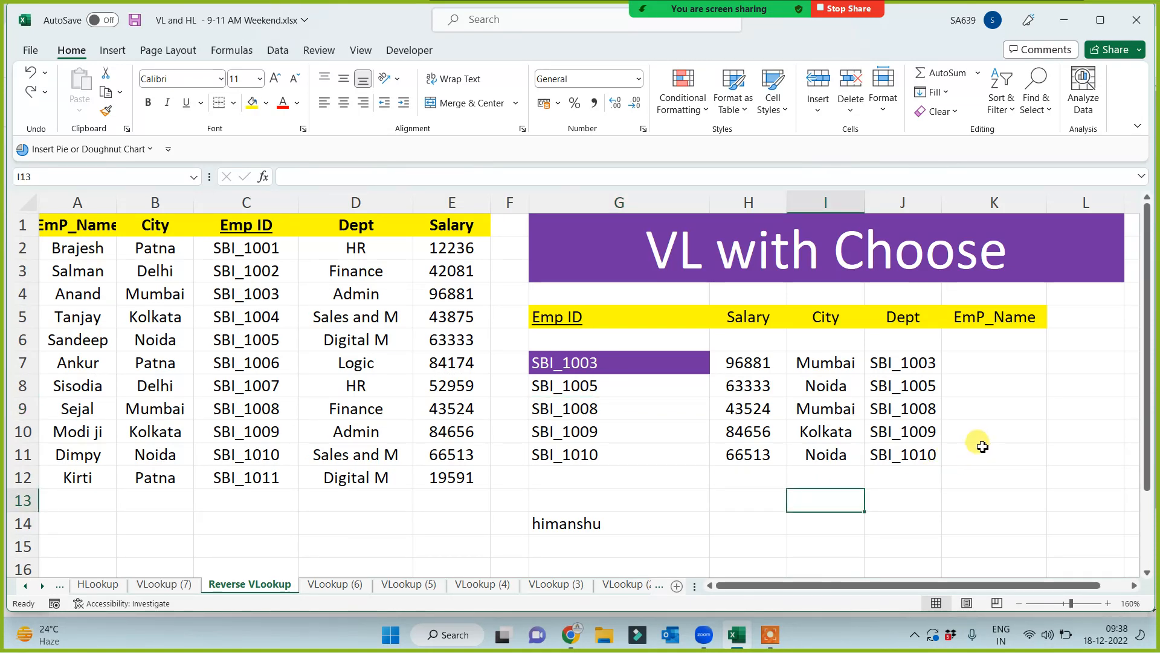
{"action": "left_click_drag", "start_coordinate": [903, 362], "coordinate": [914, 459]}
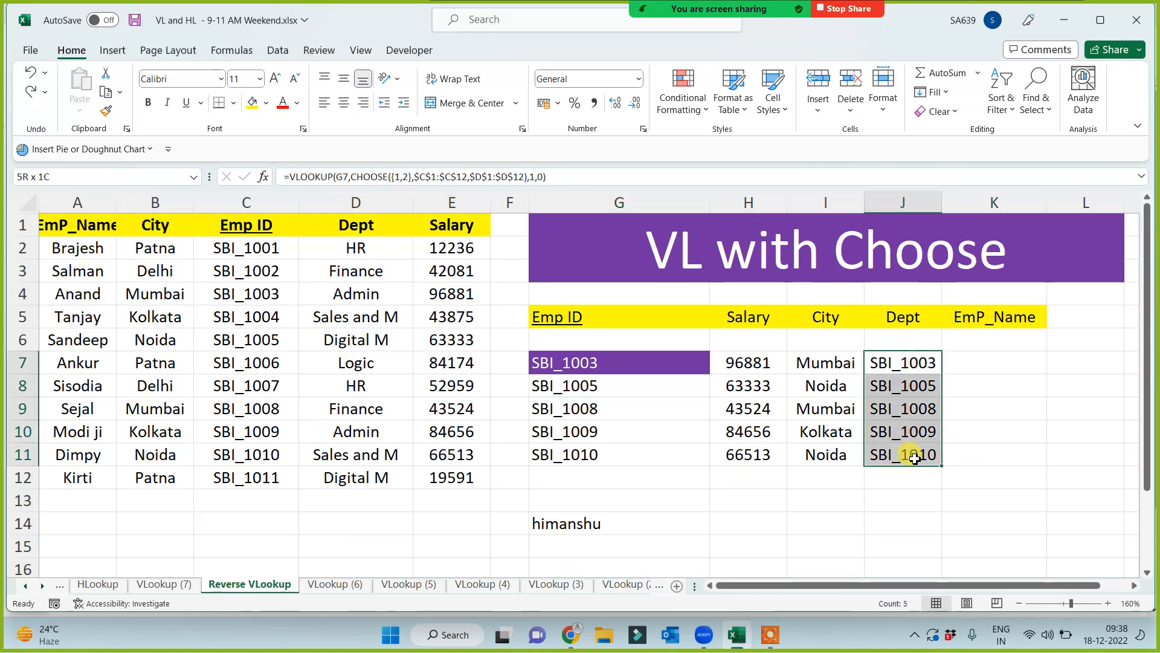
{"action": "key", "text": "Delete"}
Step: Start a plain VLOOKUP formula in J7 with G7 as the lookup value
{"action": "left_click", "coordinate": [899, 363]}
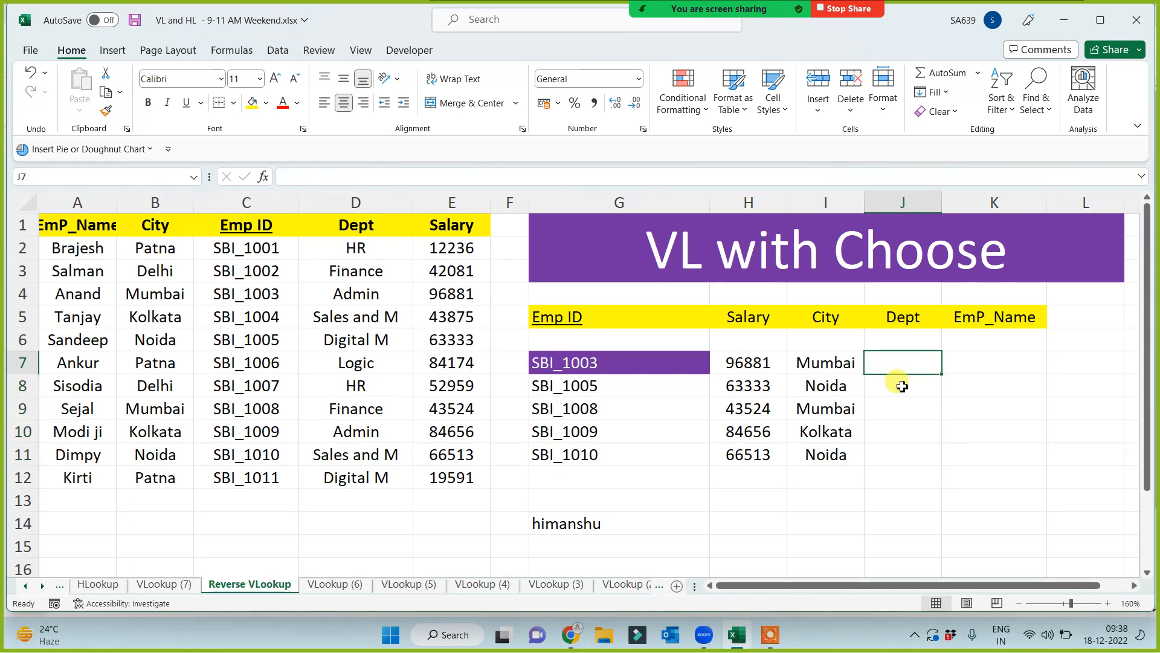
{"action": "type", "text": "="}
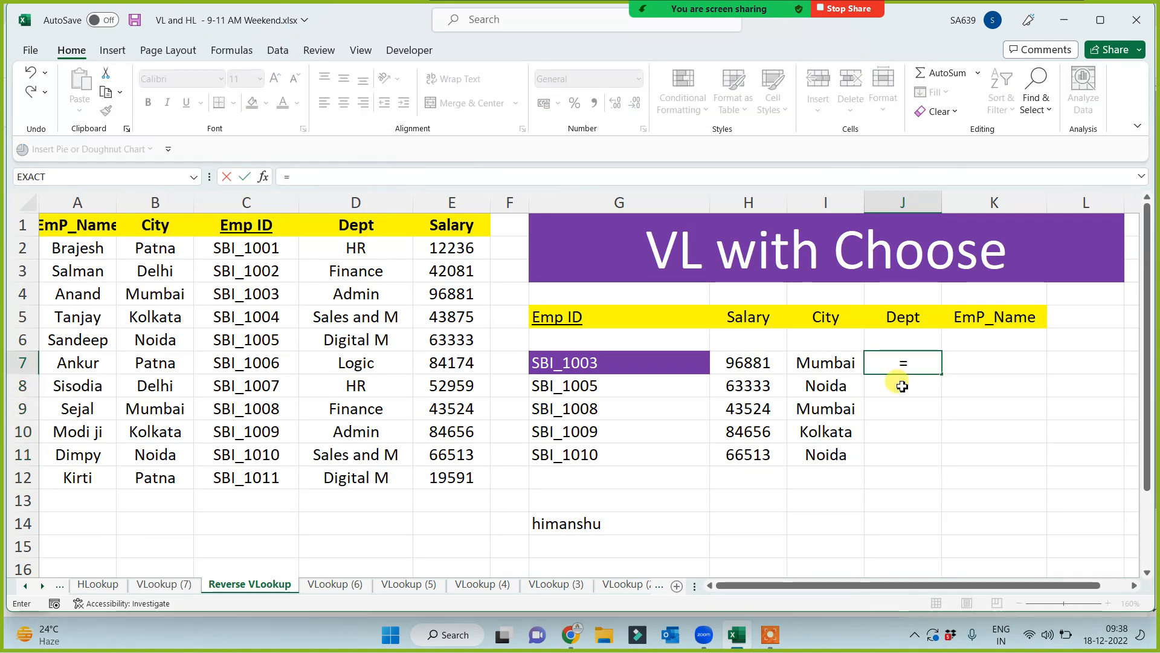
{"action": "type", "text": "vl"}
{"action": "double_click", "coordinate": [902, 383]}
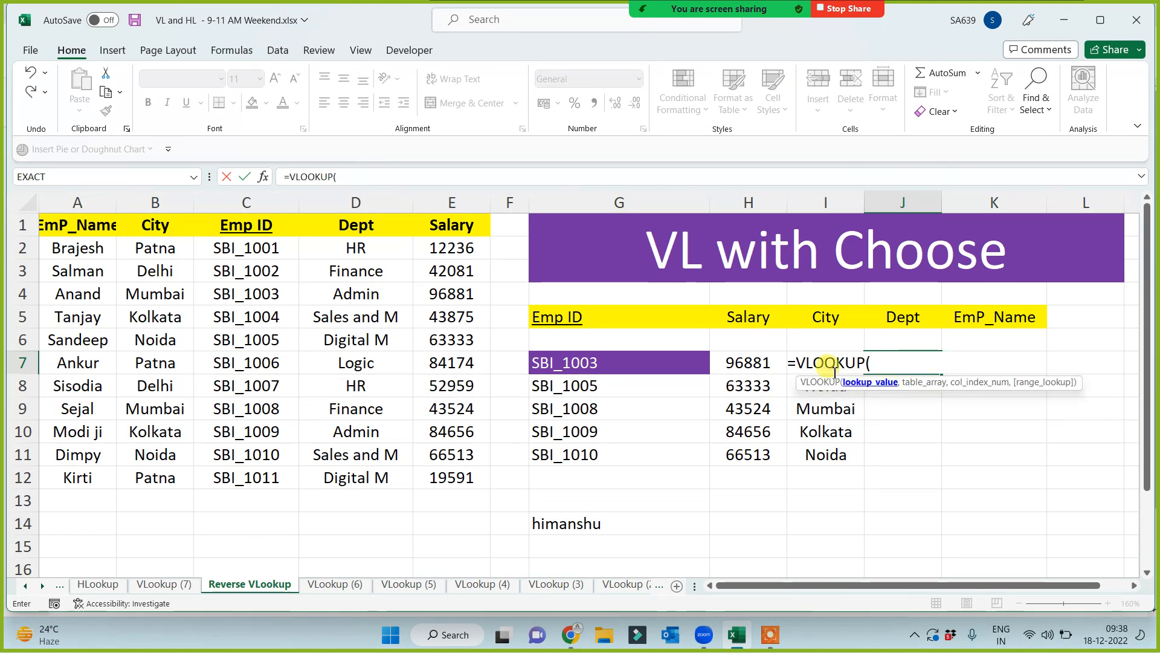
{"action": "left_click", "coordinate": [617, 364]}
{"action": "type", "text": ","}
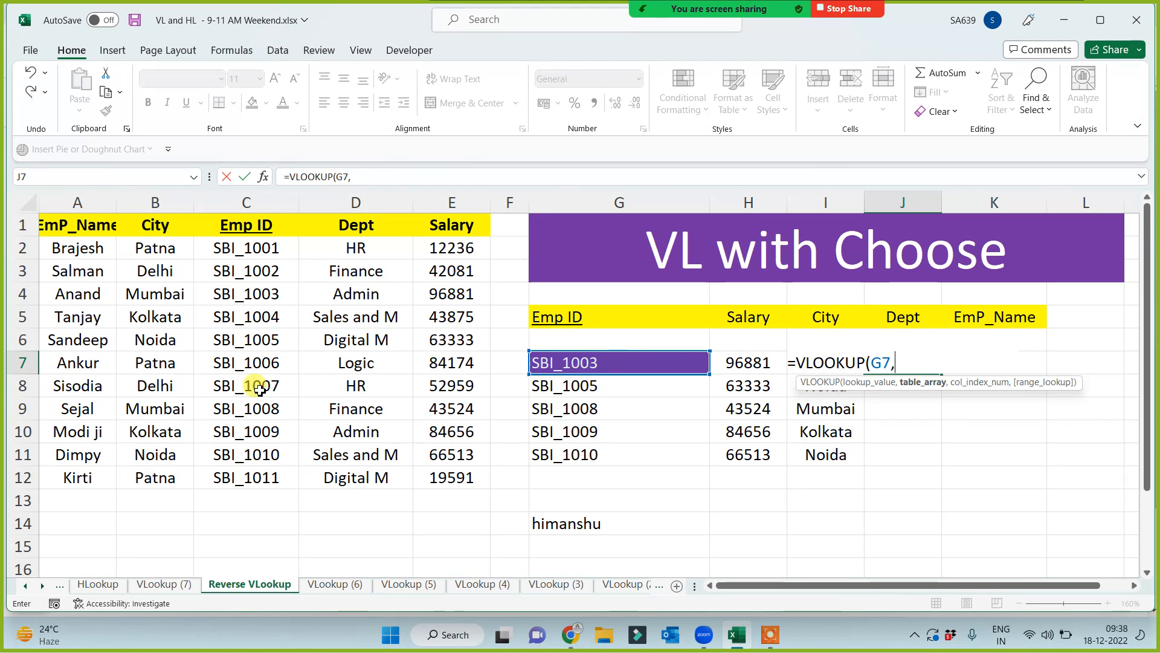
Step: Complete the J7 VLOOKUP with table array $A$1:$E$12, column index 4 and exact match 0, and enter it
{"action": "left_click_drag", "start_coordinate": [54, 227], "coordinate": [441, 482]}
{"action": "key", "text": "F4"}
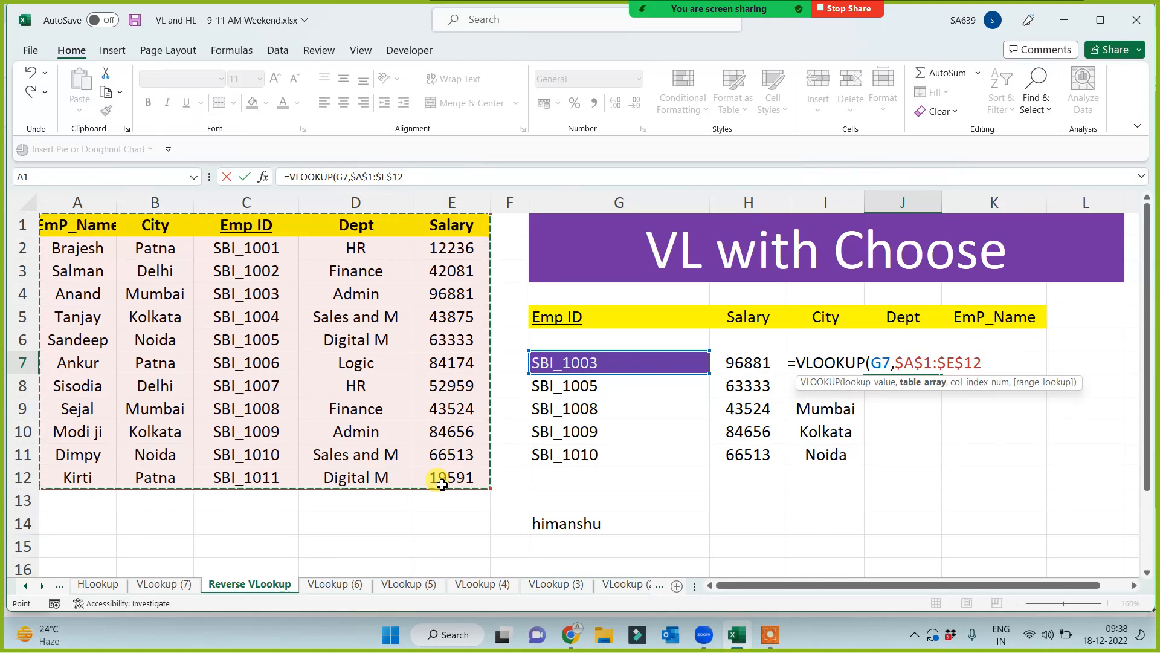
{"action": "type", "text": ",4"}
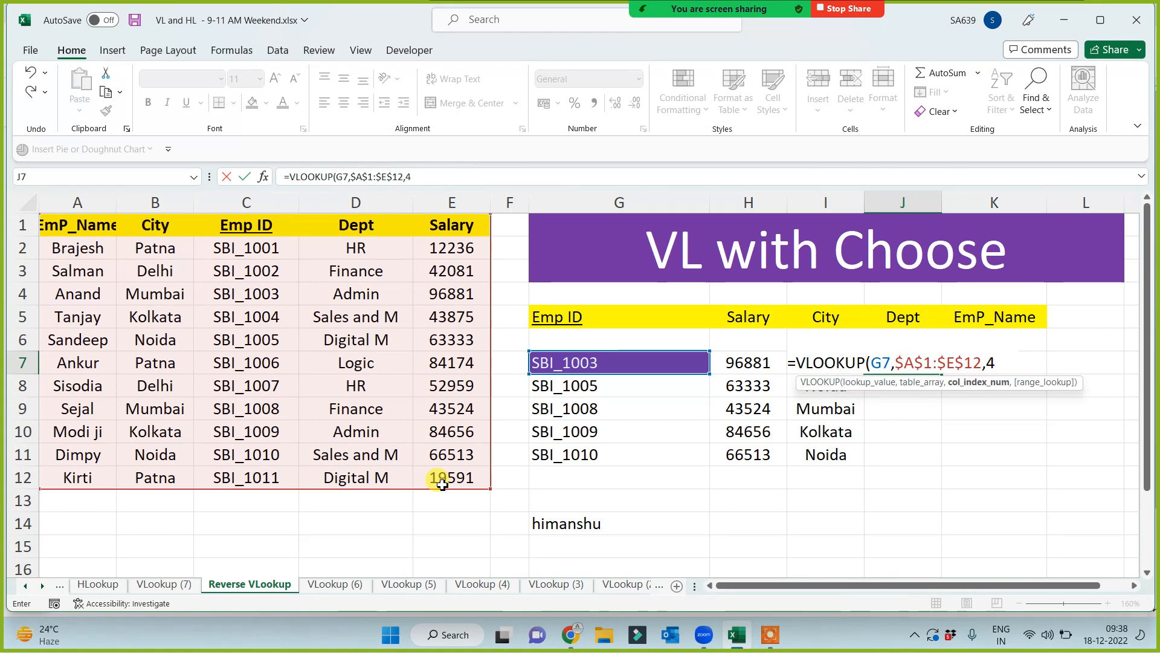
{"action": "type", "text": ",0)"}
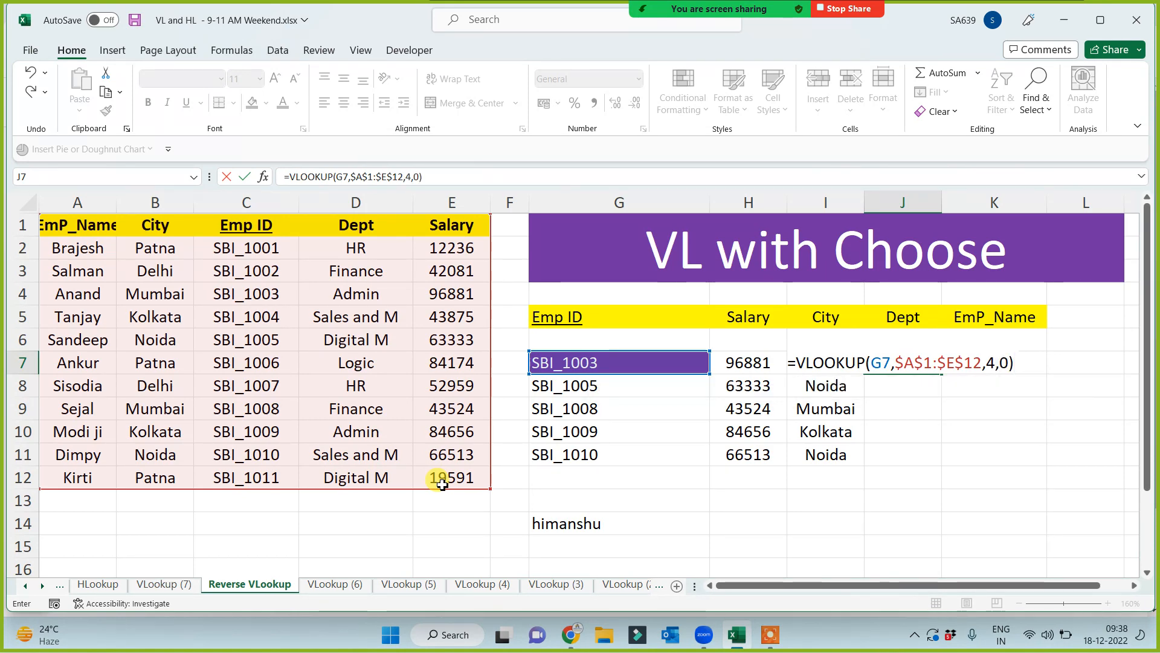
{"action": "key", "text": "Return"}
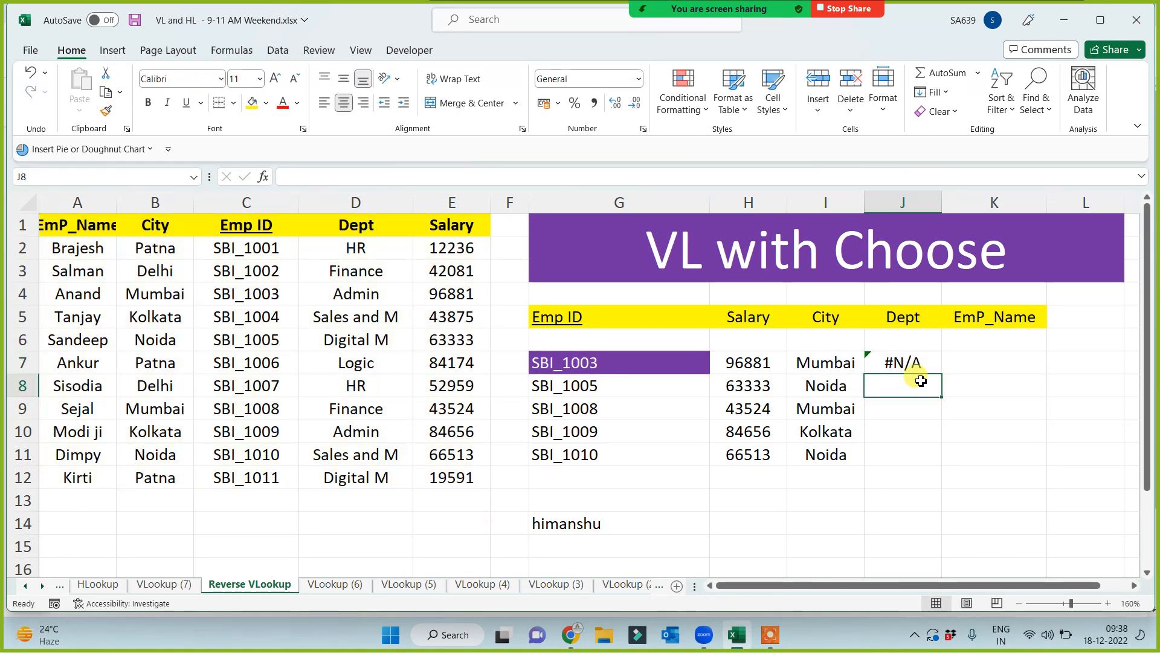
Step: Fill the J7 Dept lookup down to row 11, and select the source table's Emp ID column
{"action": "left_click", "coordinate": [930, 367]}
{"action": "left_click_drag", "start_coordinate": [940, 372], "coordinate": [932, 467]}
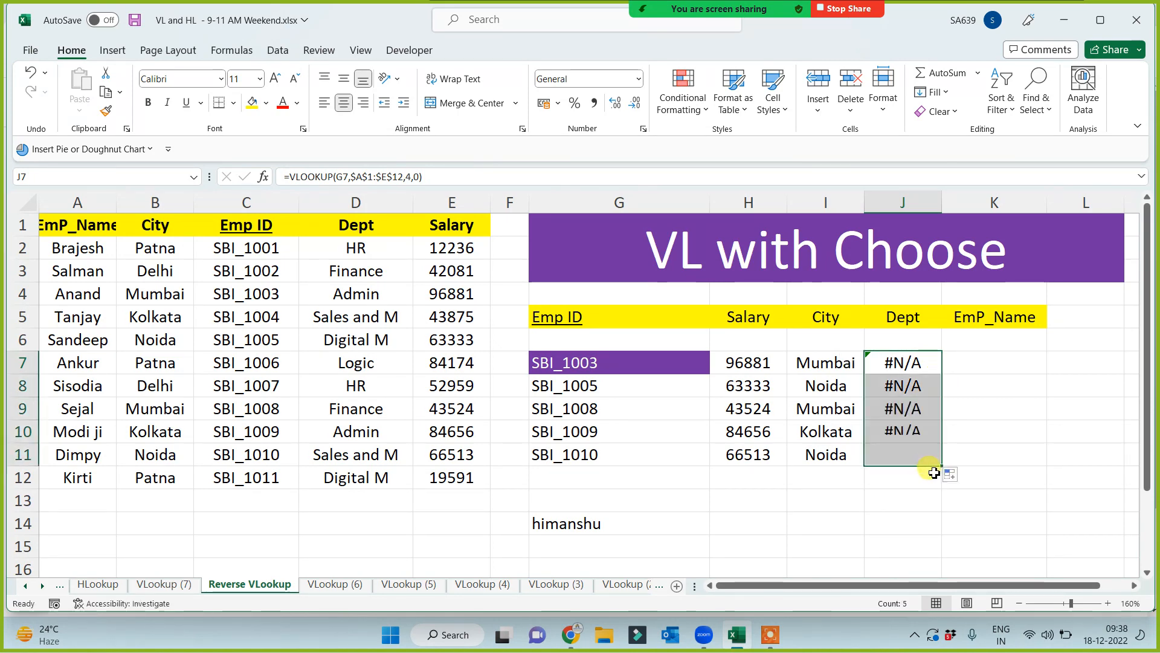
{"action": "left_click", "coordinate": [242, 203]}
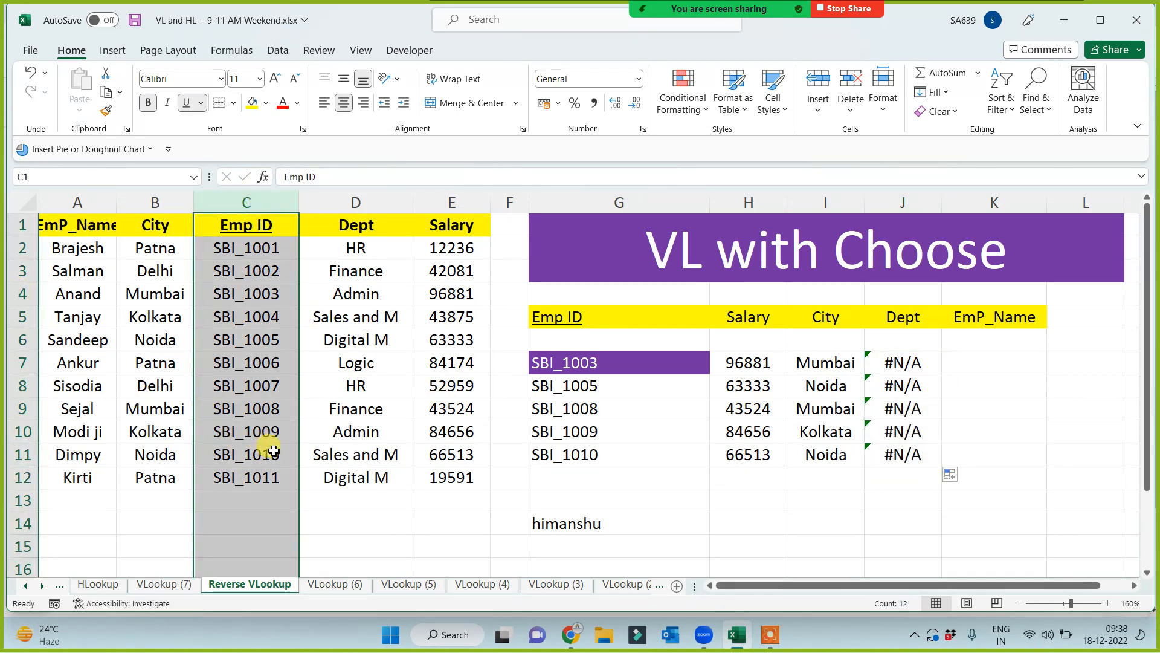
Step: Set the column index in the J7 Dept VLOOKUP to 2 and fill the formula down to row 11
{"action": "left_click", "coordinate": [910, 365]}
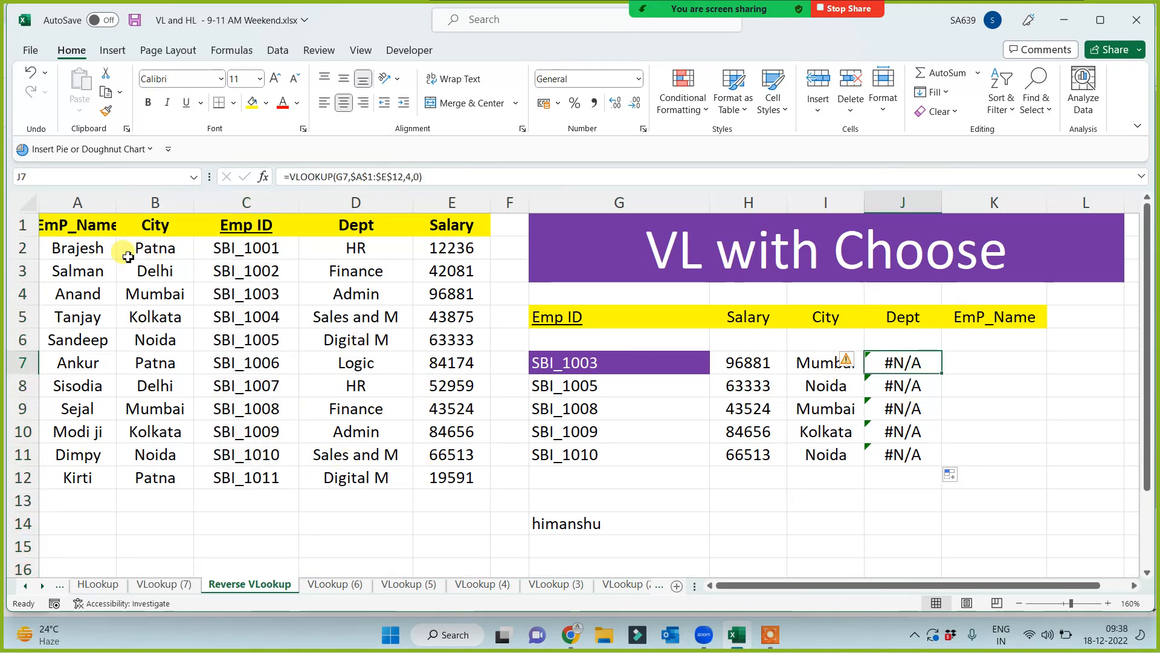
{"action": "left_click", "coordinate": [259, 228]}
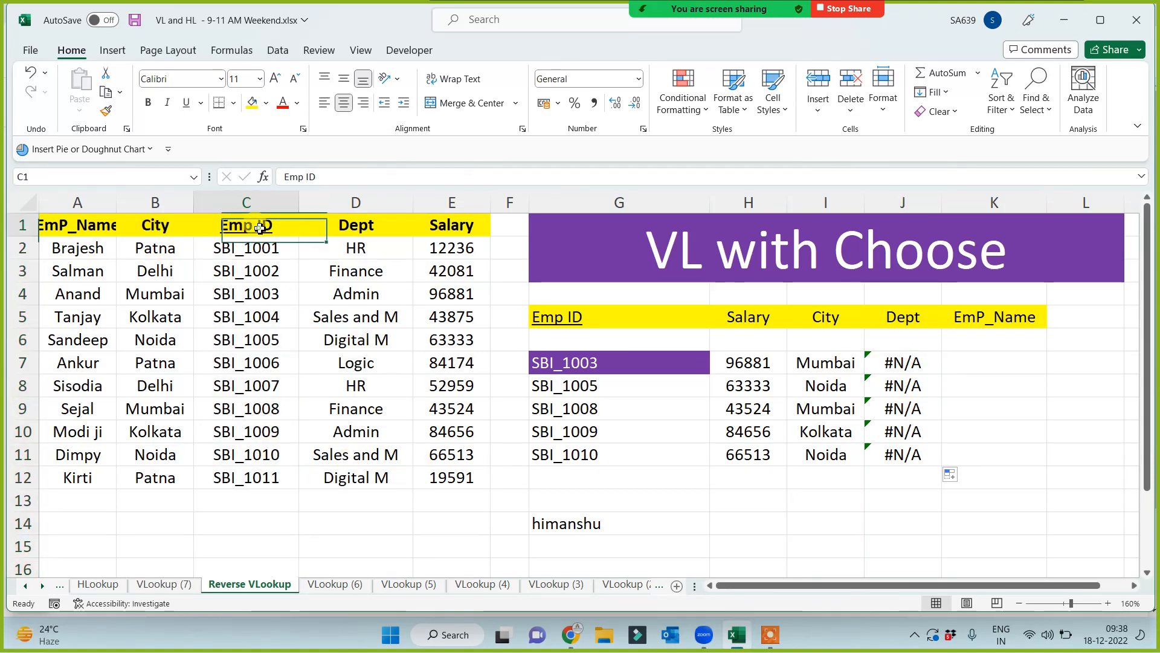
{"action": "left_click", "coordinate": [908, 363]}
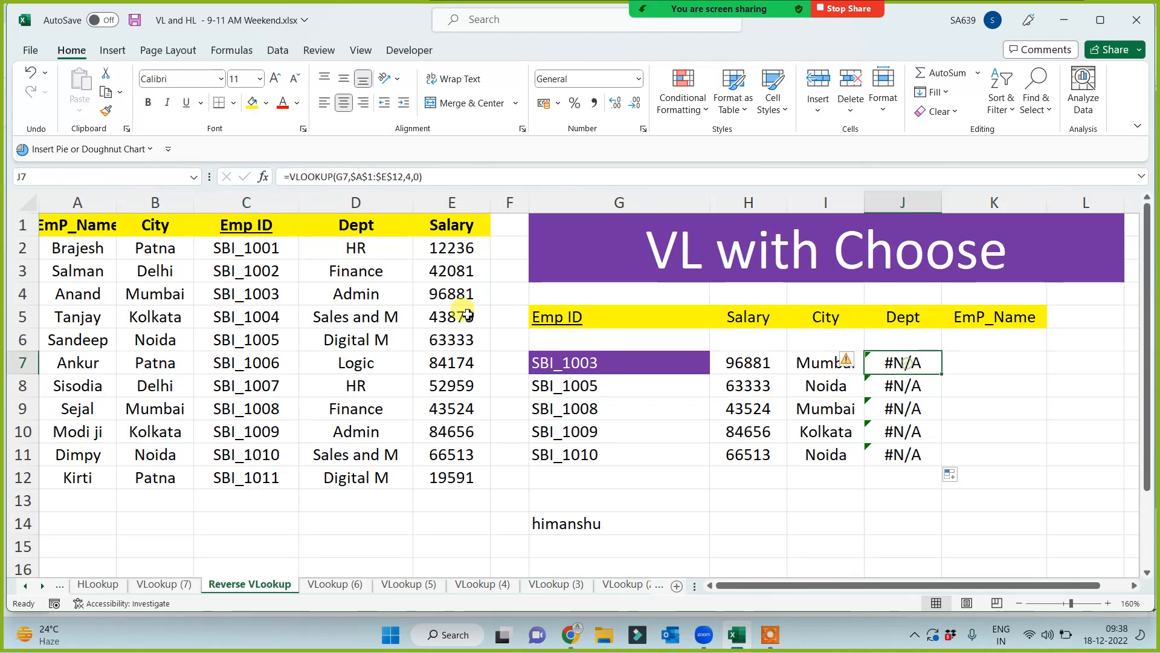
{"action": "left_click", "coordinate": [411, 177]}
{"action": "key", "text": "BackSpace"}
{"action": "type", "text": "2"}
{"action": "key", "text": "Return"}
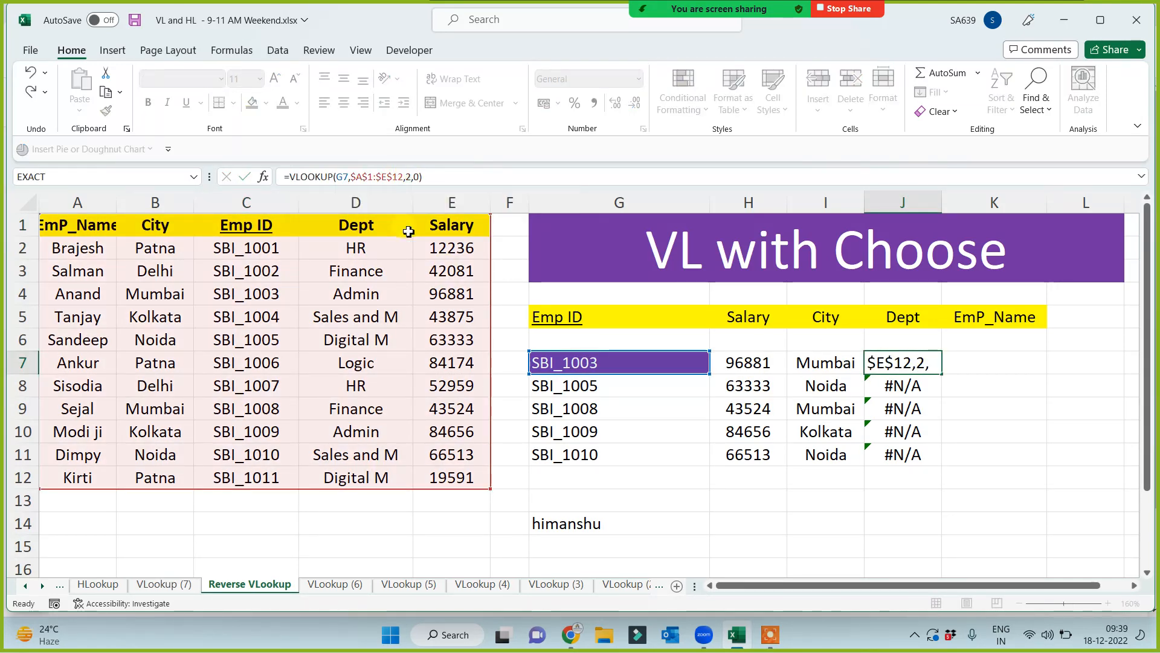
{"action": "left_click", "coordinate": [920, 364]}
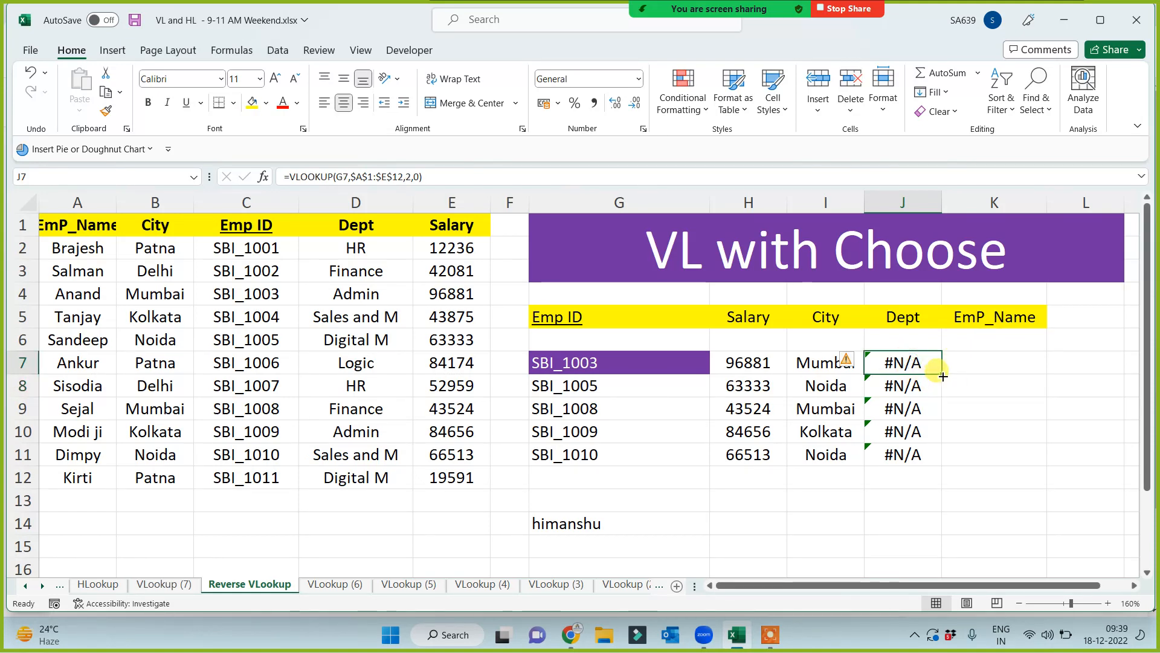
{"action": "left_click_drag", "start_coordinate": [941, 374], "coordinate": [933, 458]}
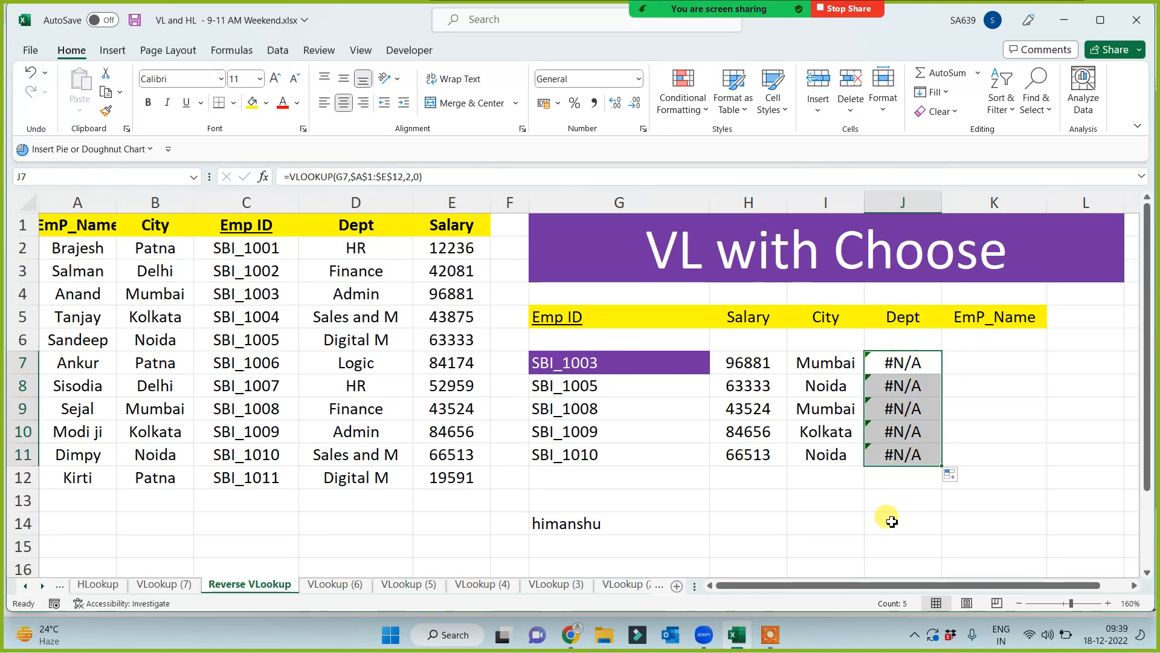
Step: Clear the Dept formulas from J7:J11 and compare the full source table with its Emp ID to Salary portion
{"action": "key", "text": "Delete"}
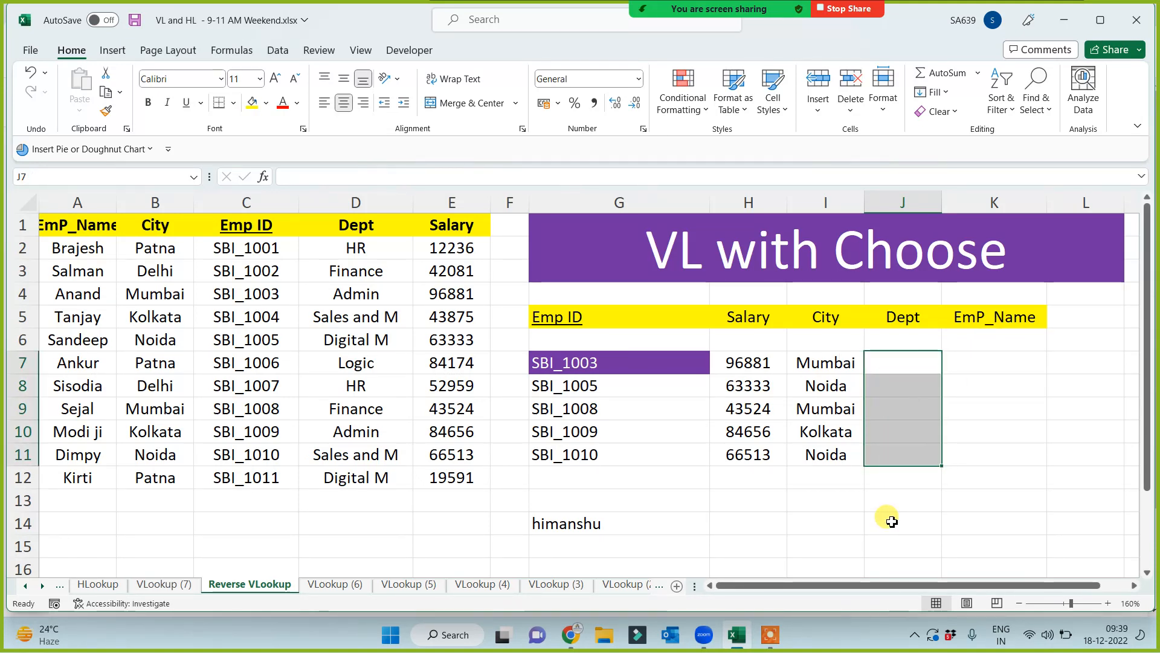
{"action": "left_click_drag", "start_coordinate": [103, 224], "coordinate": [451, 471]}
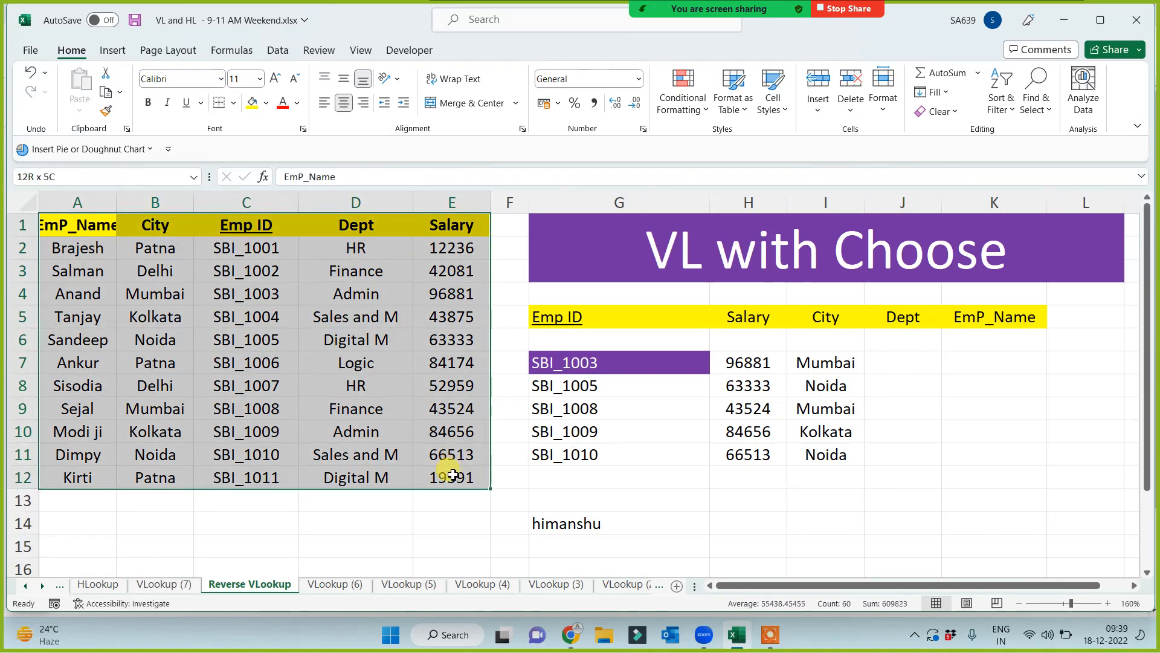
{"action": "left_click_drag", "start_coordinate": [239, 227], "coordinate": [445, 480]}
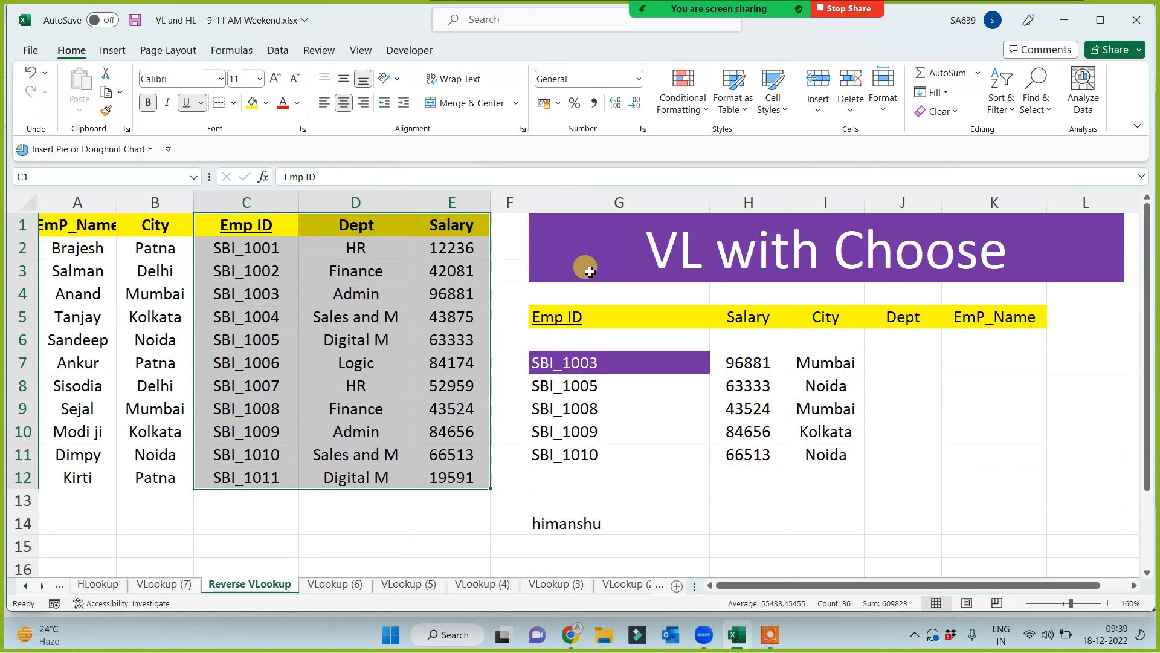
Step: Enter a VLOOKUP in J7 with lookup value G7, table array $C$1:$E$12, column index 2 and exact match 0
{"action": "left_click", "coordinate": [913, 362]}
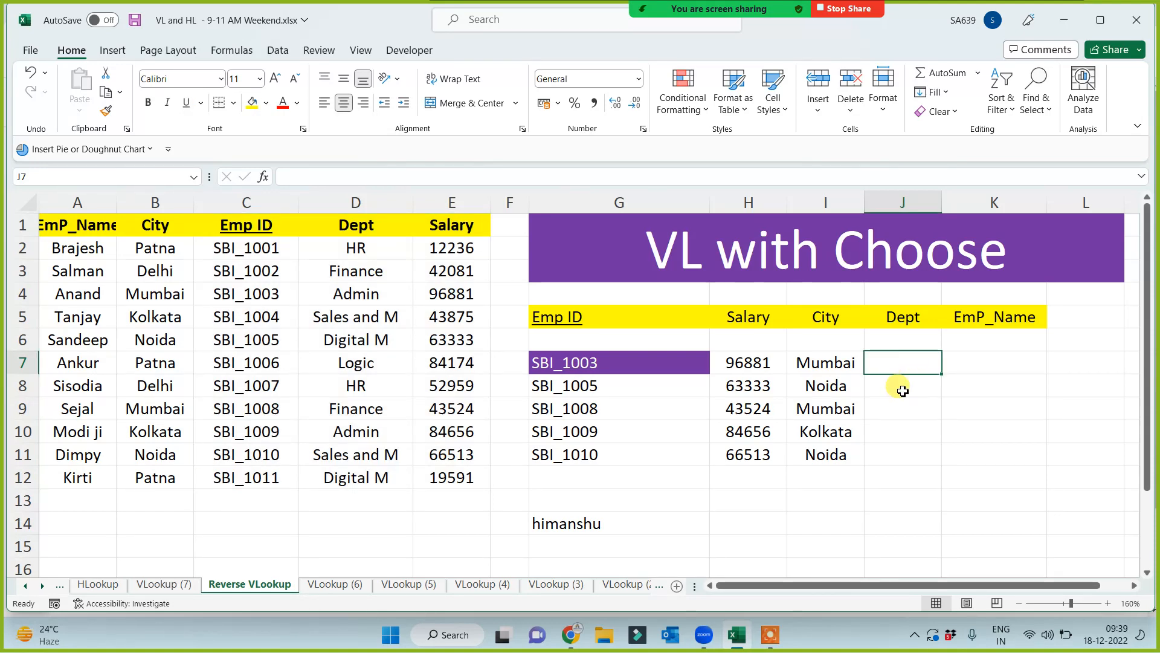
{"action": "type", "text": "=vl"}
{"action": "key", "text": "Tab"}
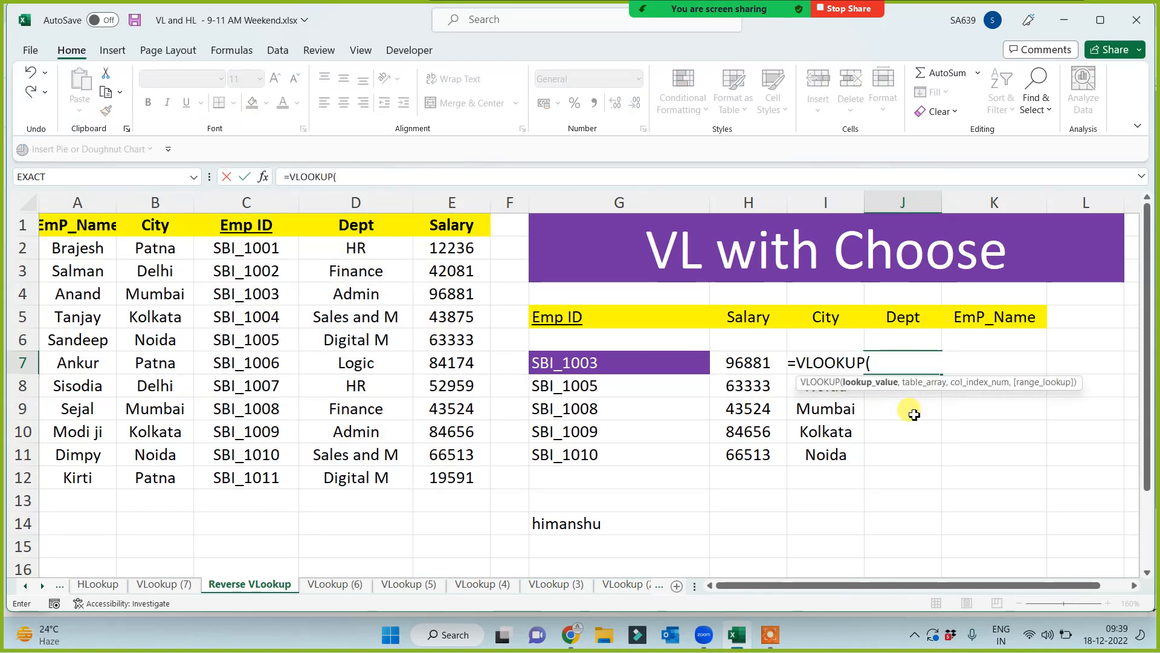
{"action": "left_click", "coordinate": [609, 375]}
{"action": "type", "text": ","}
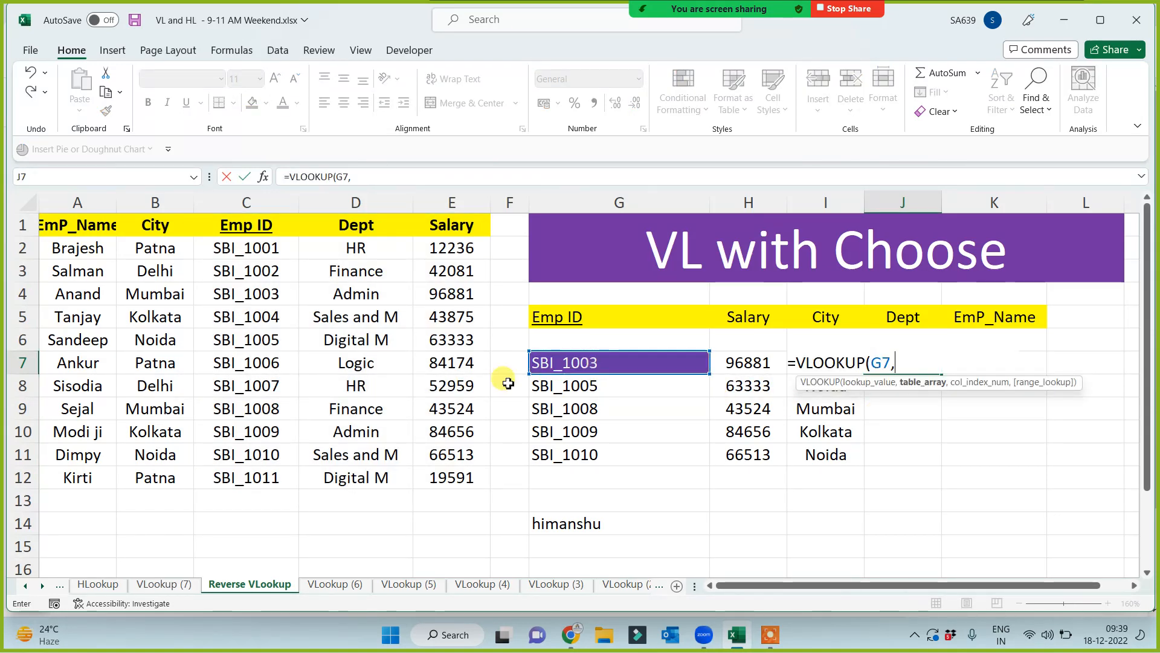
{"action": "left_click_drag", "start_coordinate": [261, 228], "coordinate": [446, 478]}
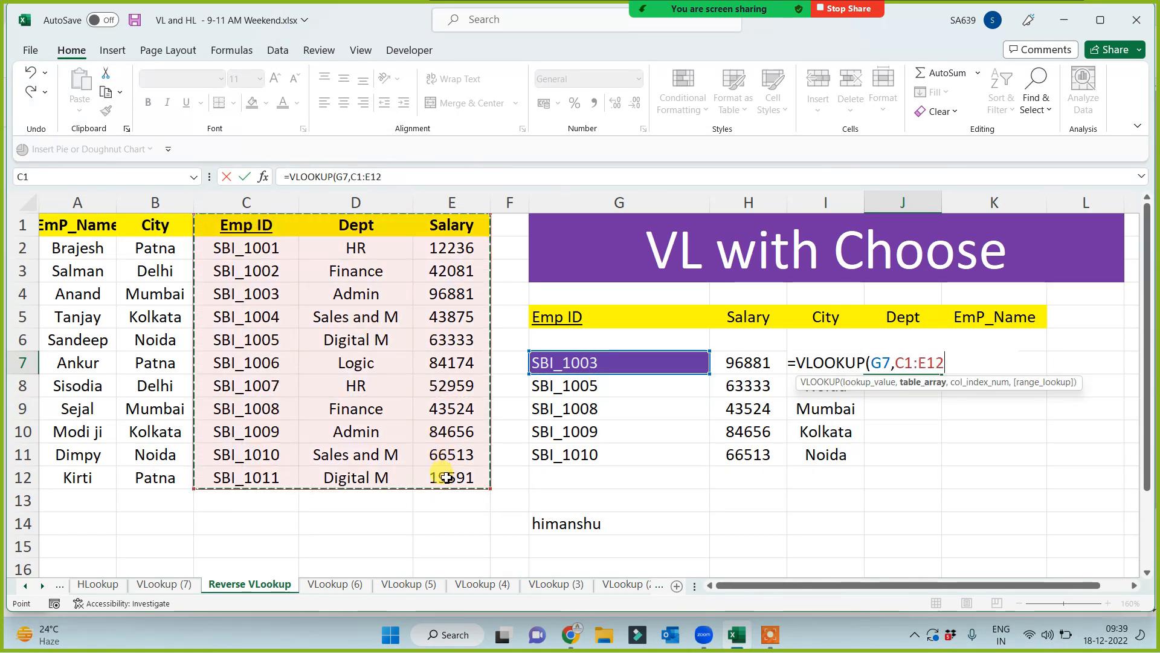
{"action": "key", "text": "F4"}
{"action": "type", "text": ","}
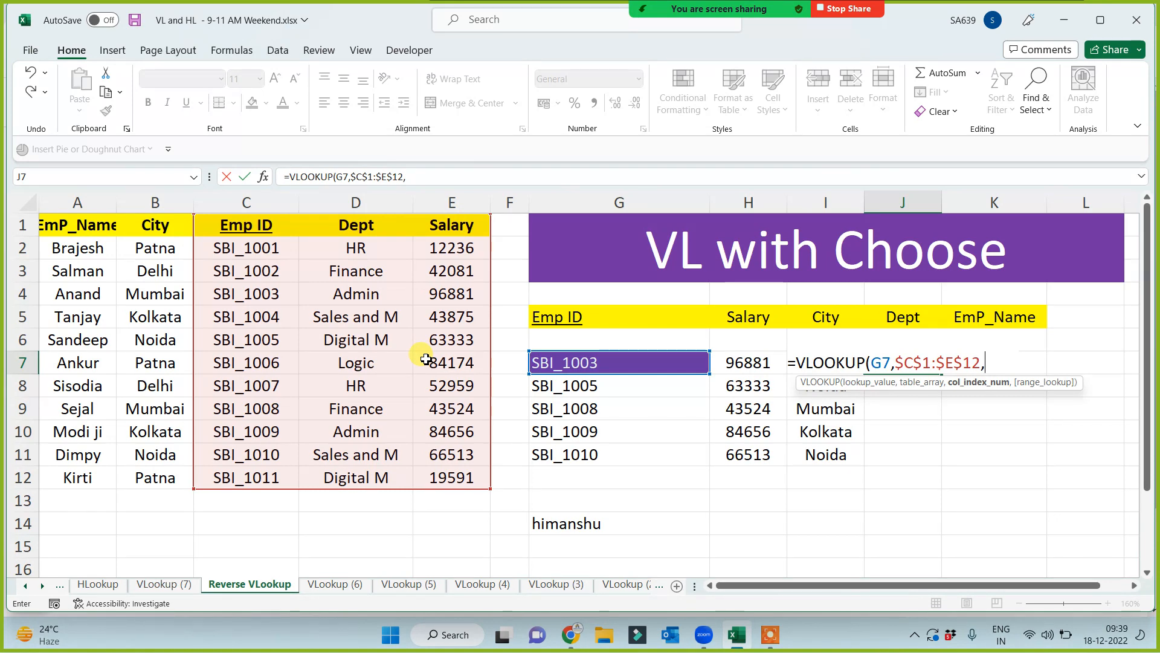
{"action": "type", "text": "2,0)"}
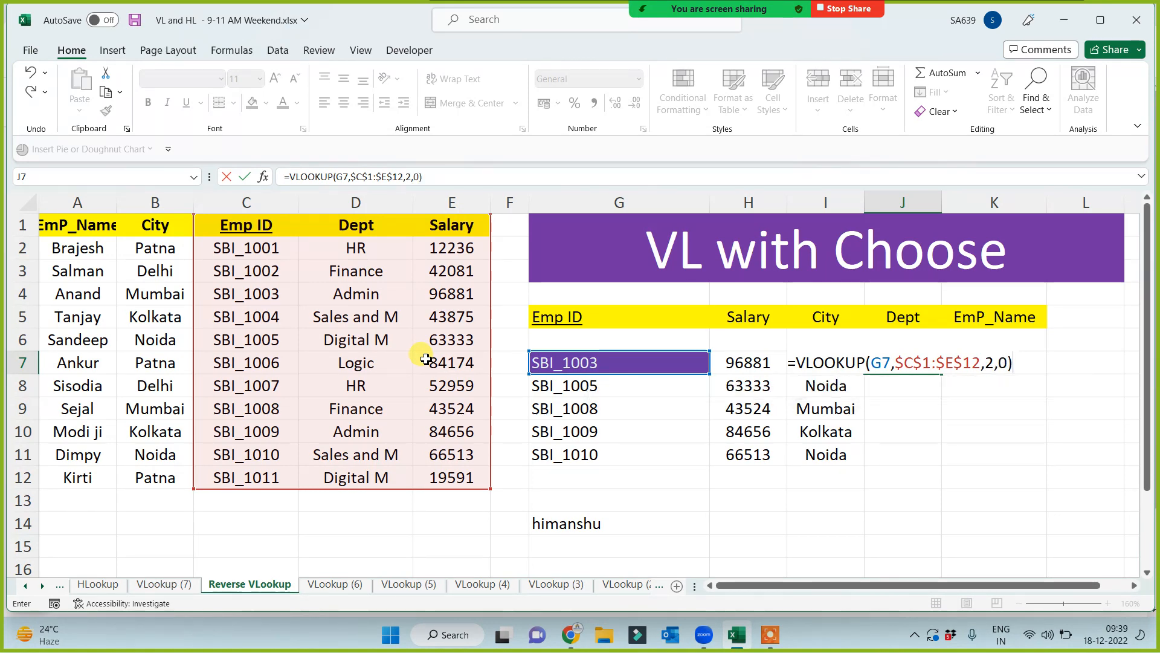
{"action": "key", "text": "Return"}
Step: Fill the J7 Dept lookup down to row 11 and autofit the width of column J
{"action": "left_click", "coordinate": [895, 368]}
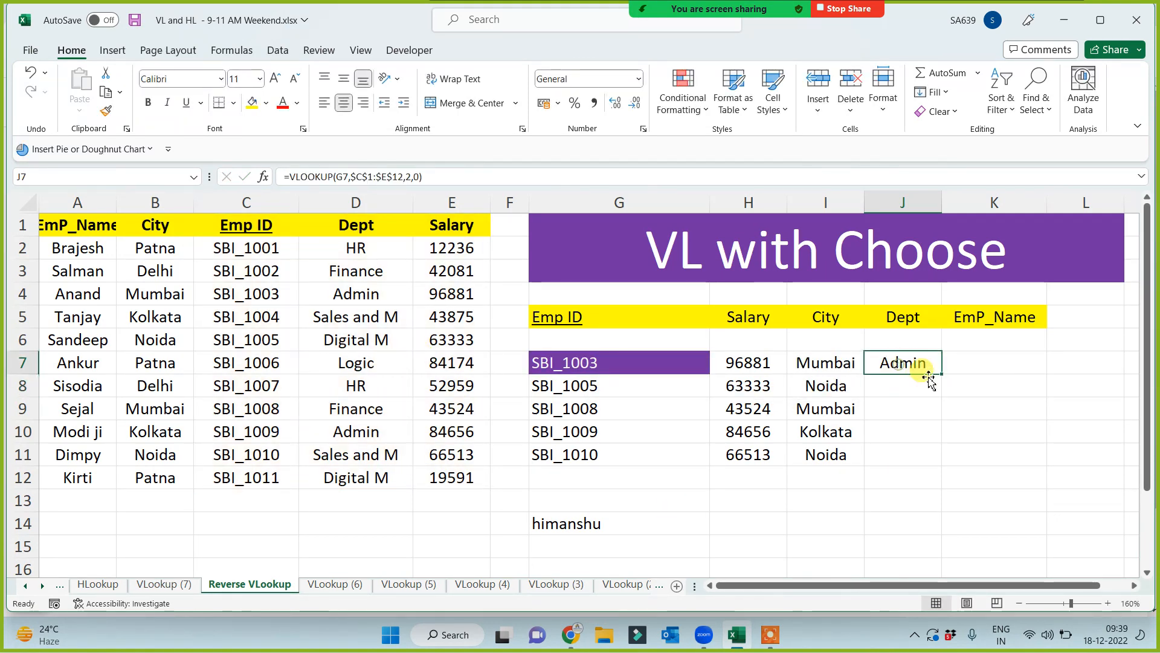
{"action": "left_click_drag", "start_coordinate": [942, 374], "coordinate": [936, 461]}
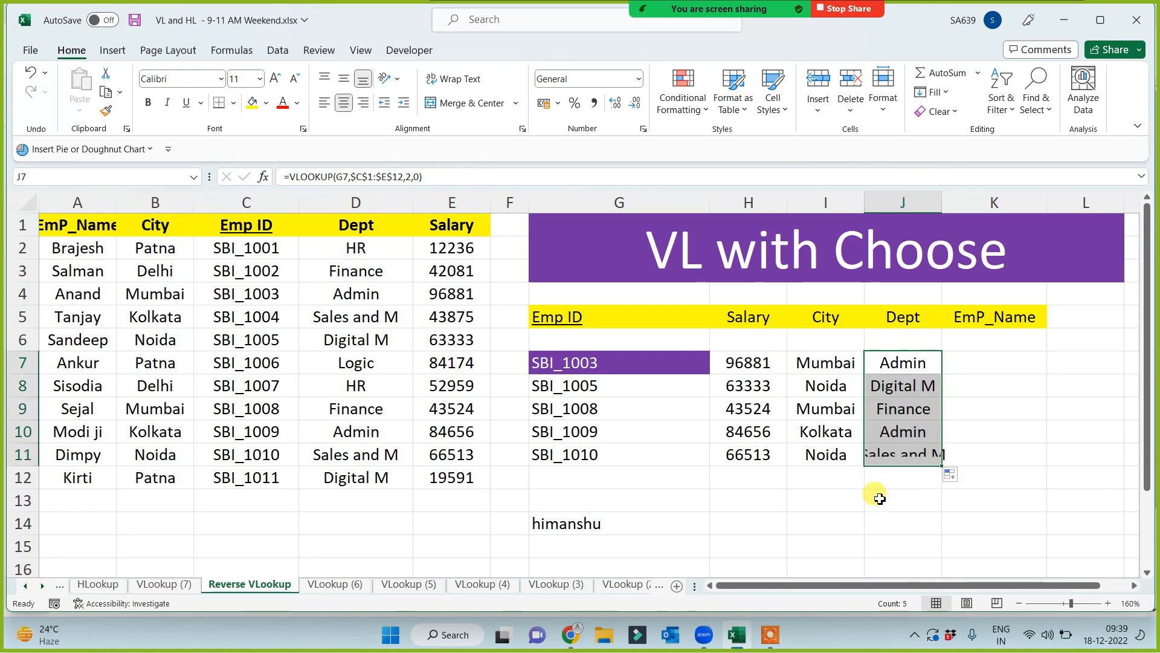
{"action": "left_click", "coordinate": [881, 500]}
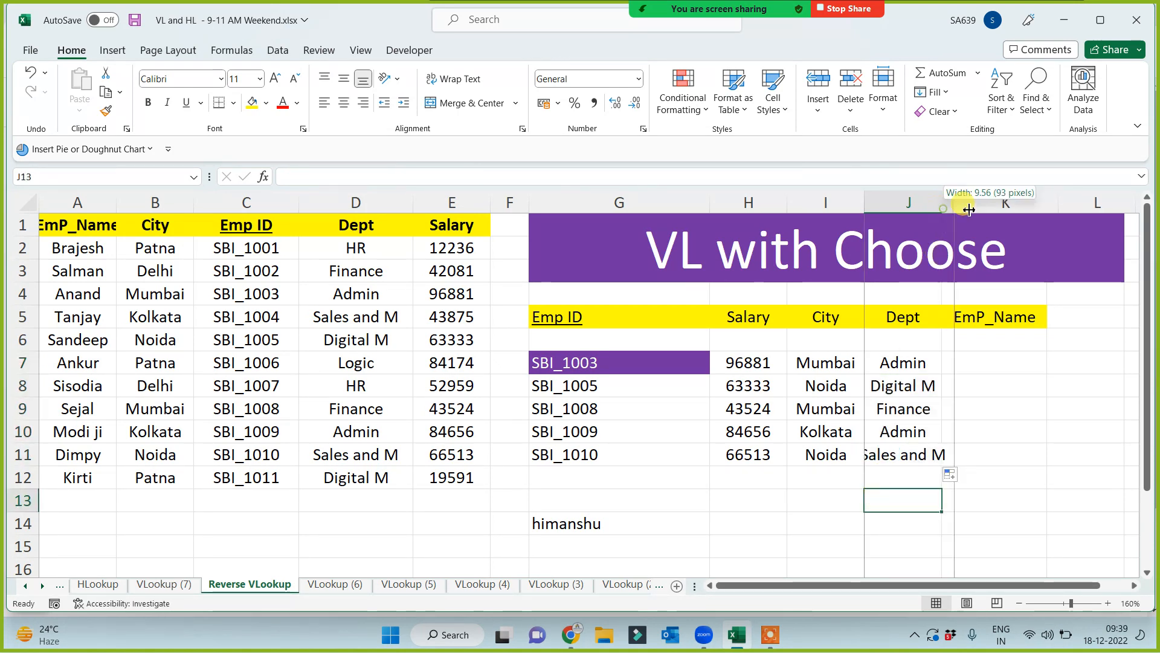
{"action": "double_click", "coordinate": [941, 203]}
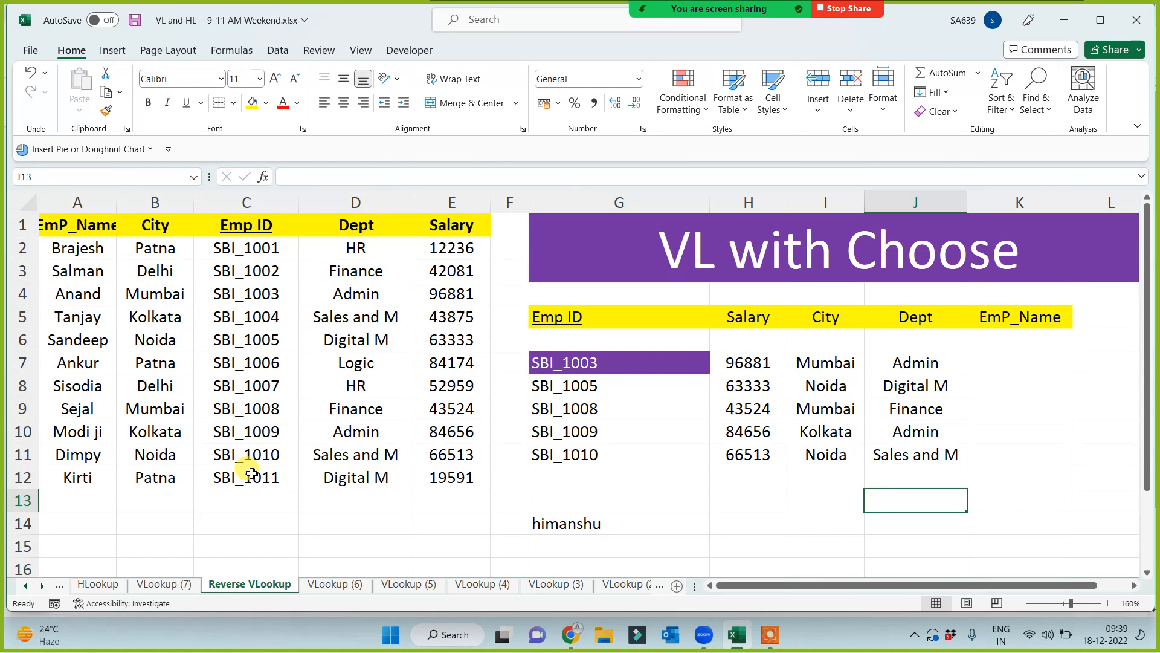
{"action": "left_click", "coordinate": [847, 505]}
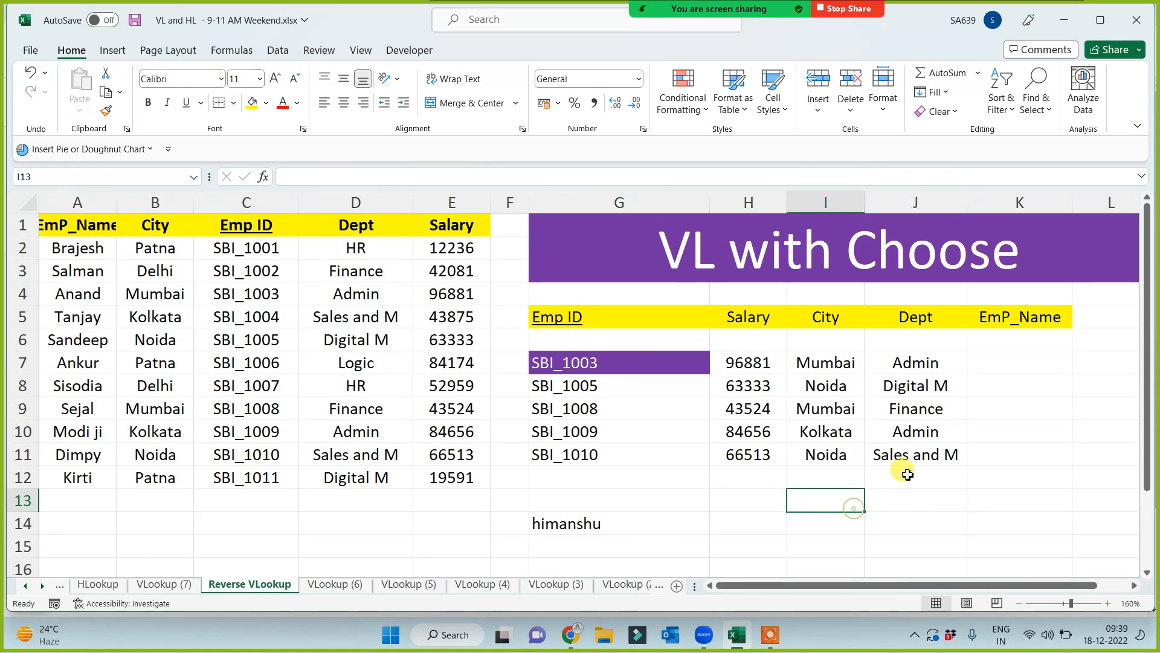
{"action": "left_click_drag", "start_coordinate": [937, 366], "coordinate": [925, 454]}
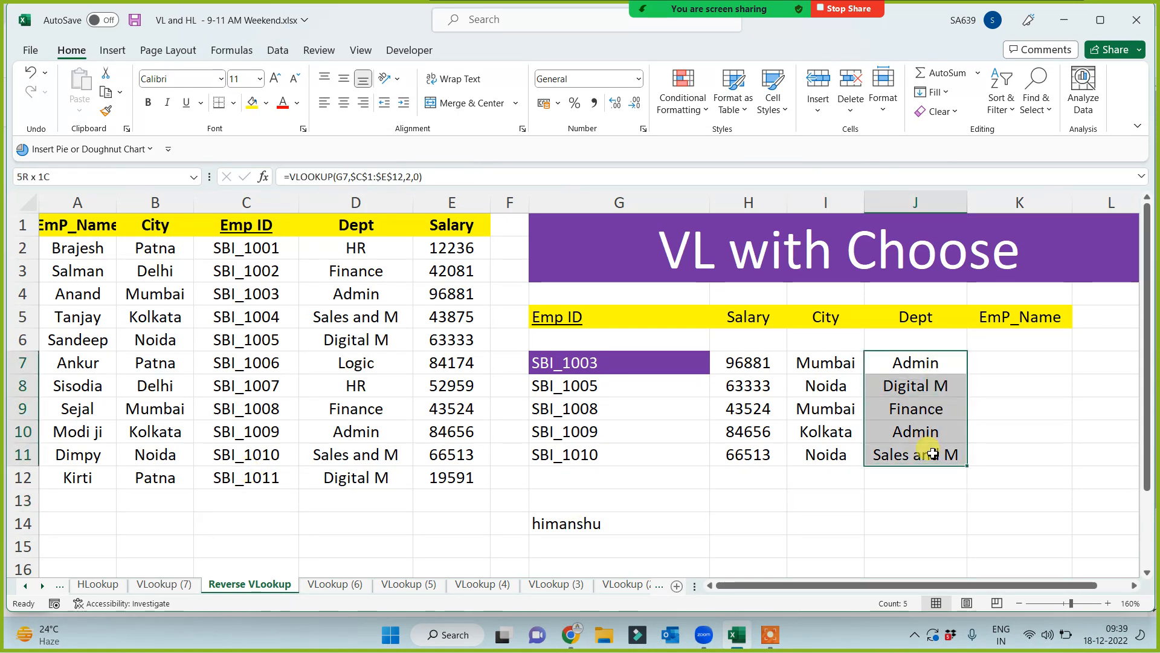
{"action": "left_click", "coordinate": [796, 519]}
Step: Start a VLOOKUP in K7 with G7 as the lookup value and a nested CHOOSE using index array {1,2}
{"action": "left_click", "coordinate": [1015, 369]}
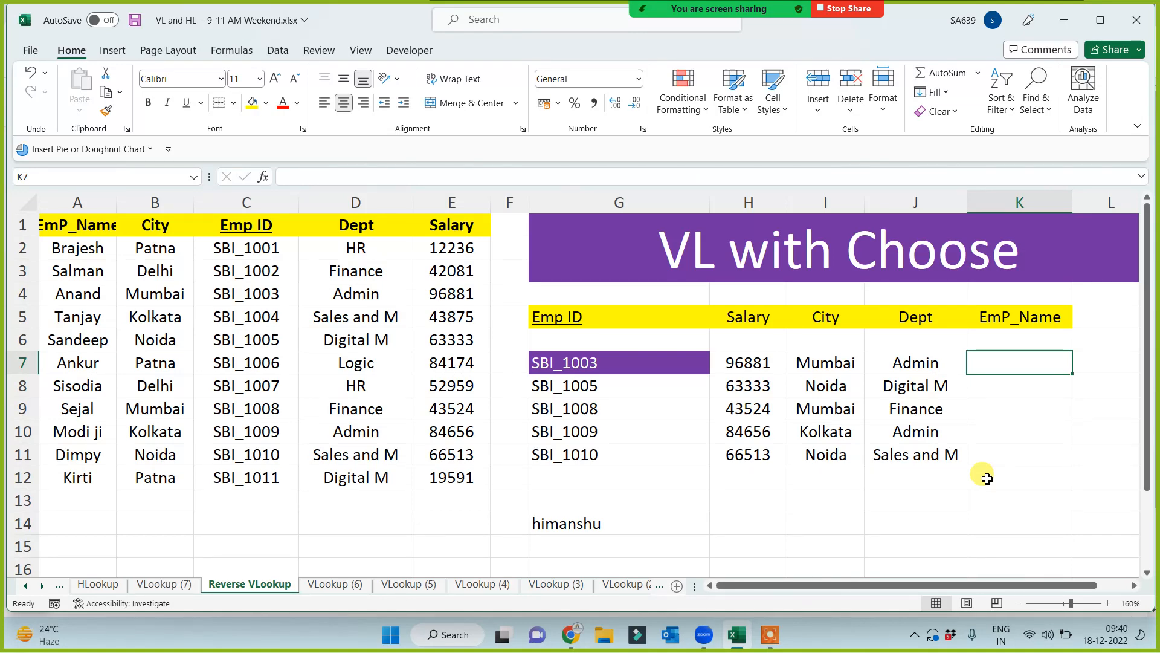
{"action": "type", "text": "=vl"}
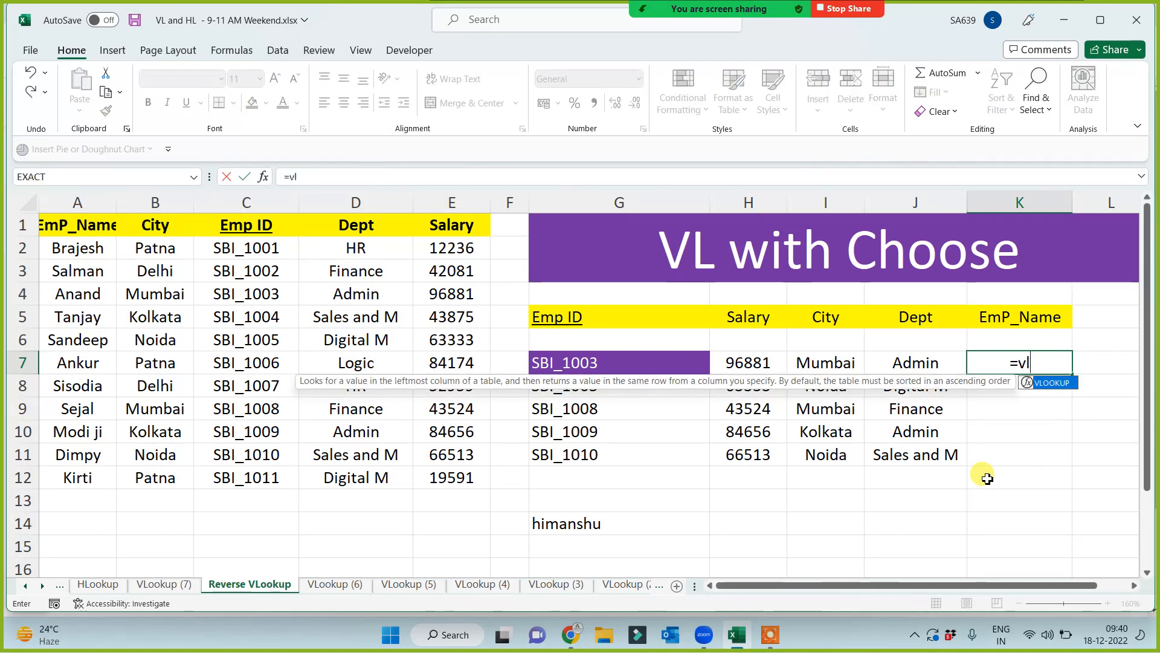
{"action": "key", "text": "Tab"}
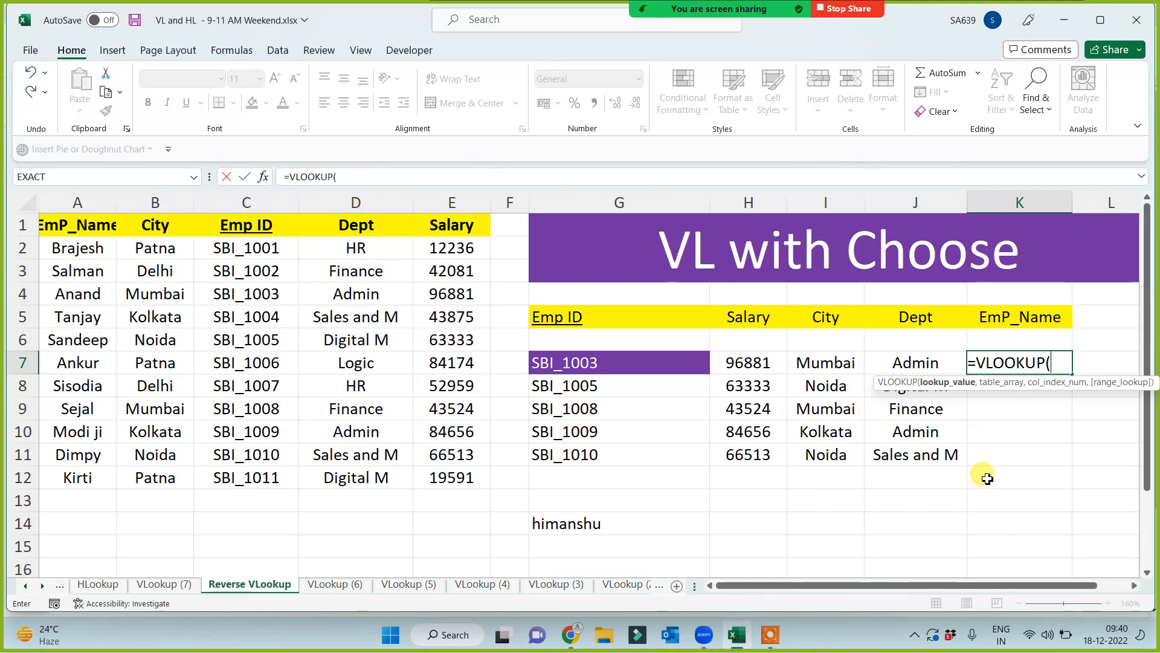
{"action": "left_click", "coordinate": [584, 363]}
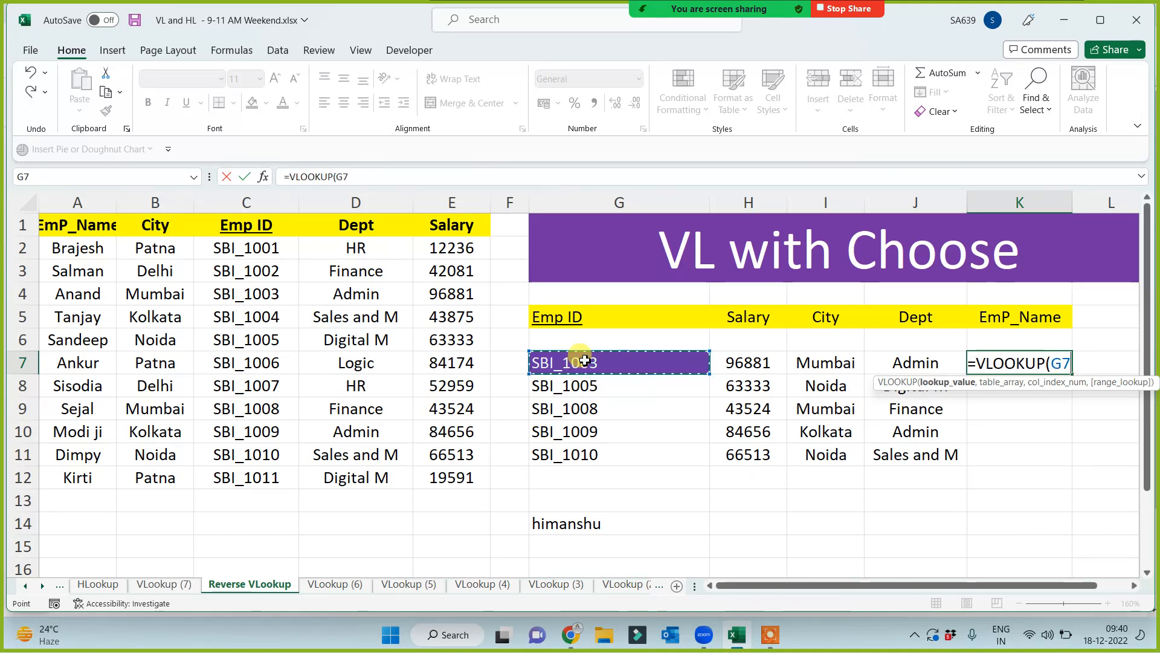
{"action": "type", "text": ",choose({1,"}
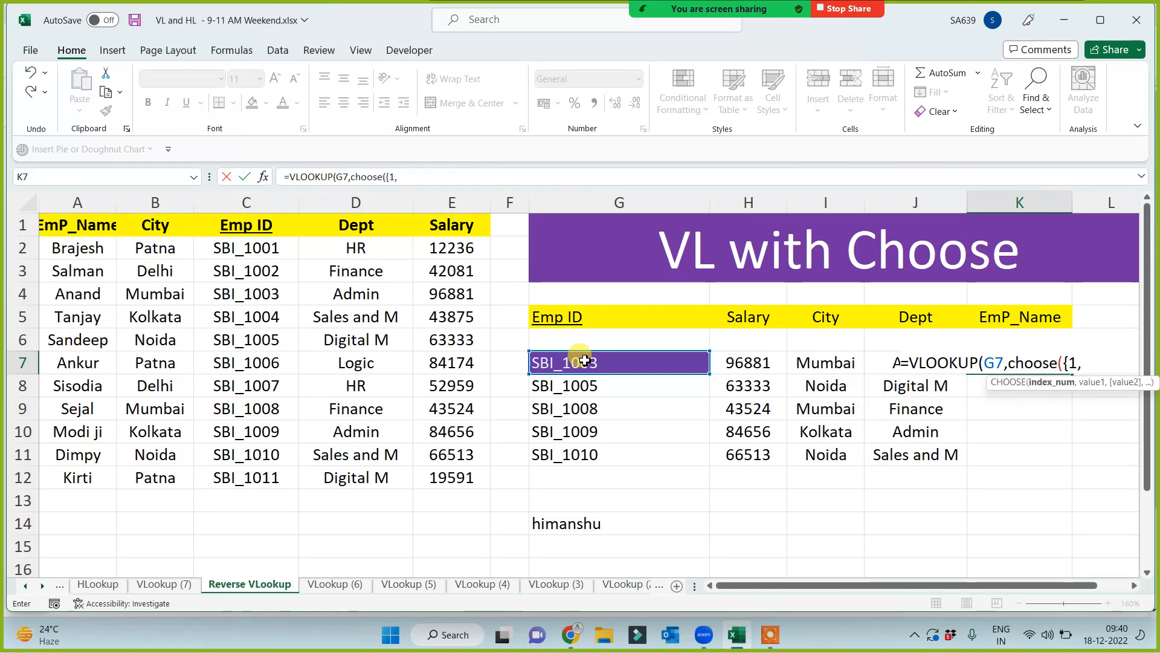
{"action": "type", "text": "2}"}
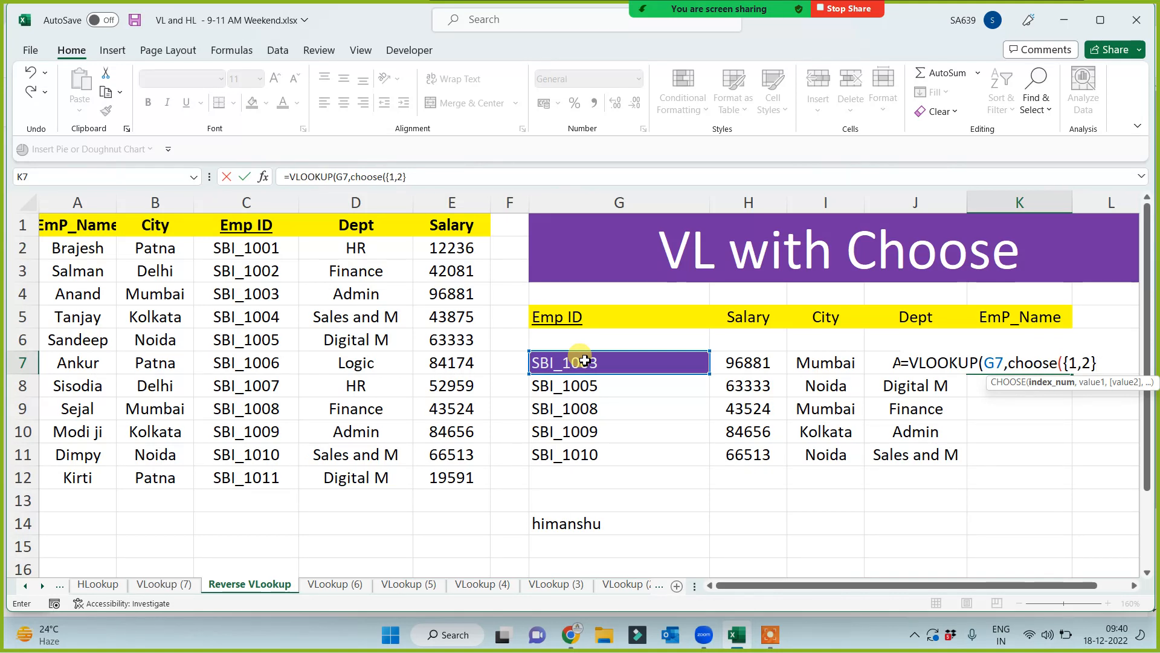
{"action": "type", "text": ","}
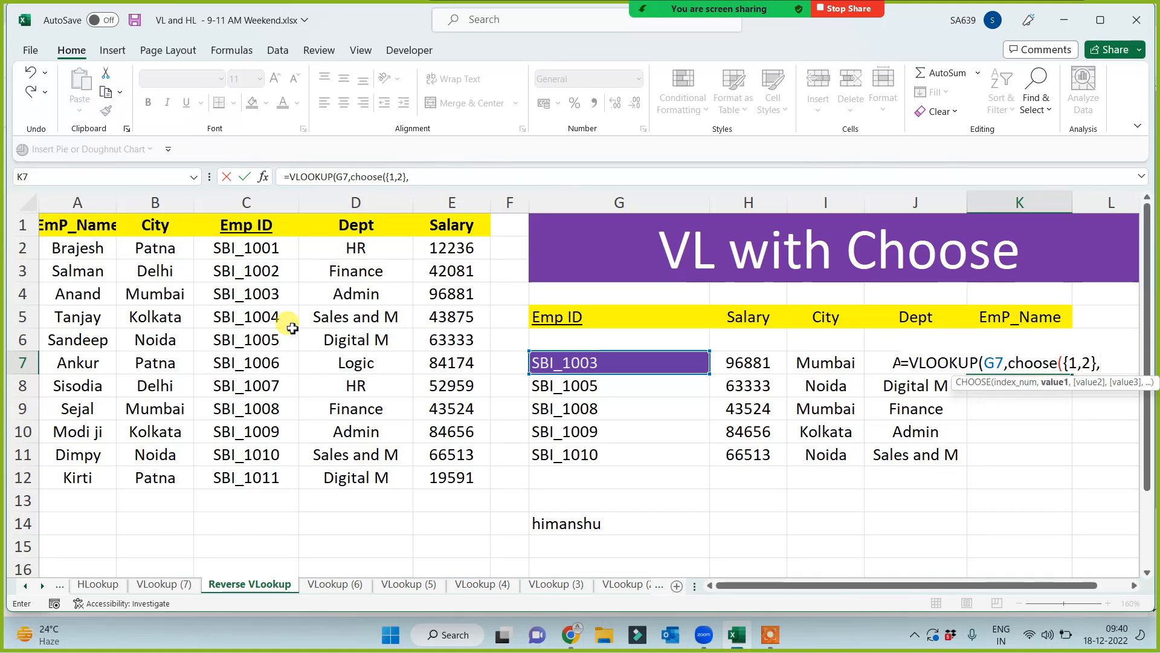
Step: Supply $C$1:$C$12 and $A$1:$A$12 as the two CHOOSE values in the K7 formula and close the CHOOSE function
{"action": "left_click_drag", "start_coordinate": [268, 229], "coordinate": [244, 490]}
{"action": "key", "text": "F4"}
{"action": "type", "text": ","}
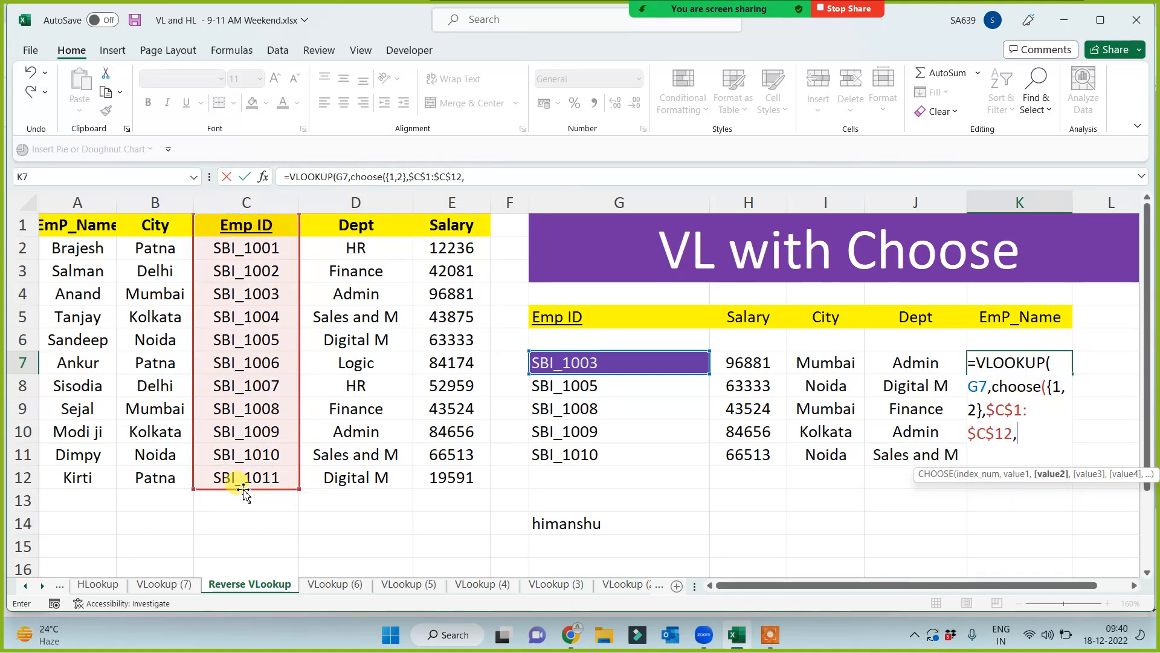
{"action": "left_click_drag", "start_coordinate": [70, 229], "coordinate": [72, 478]}
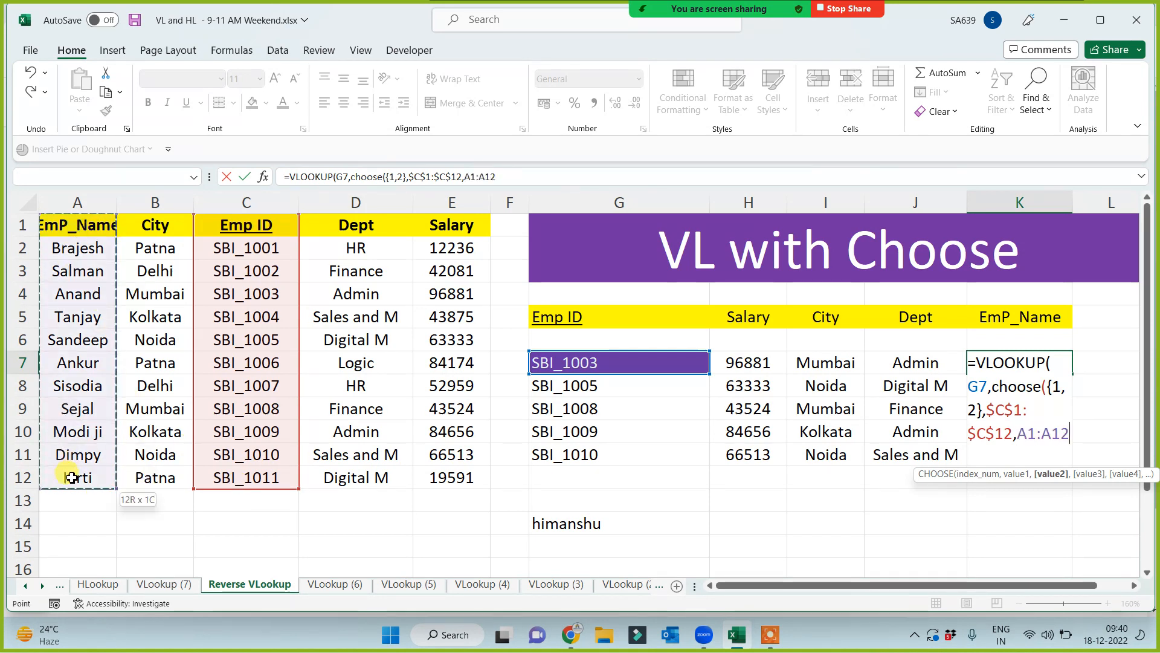
{"action": "key", "text": "F4"}
{"action": "type", "text": ")"}
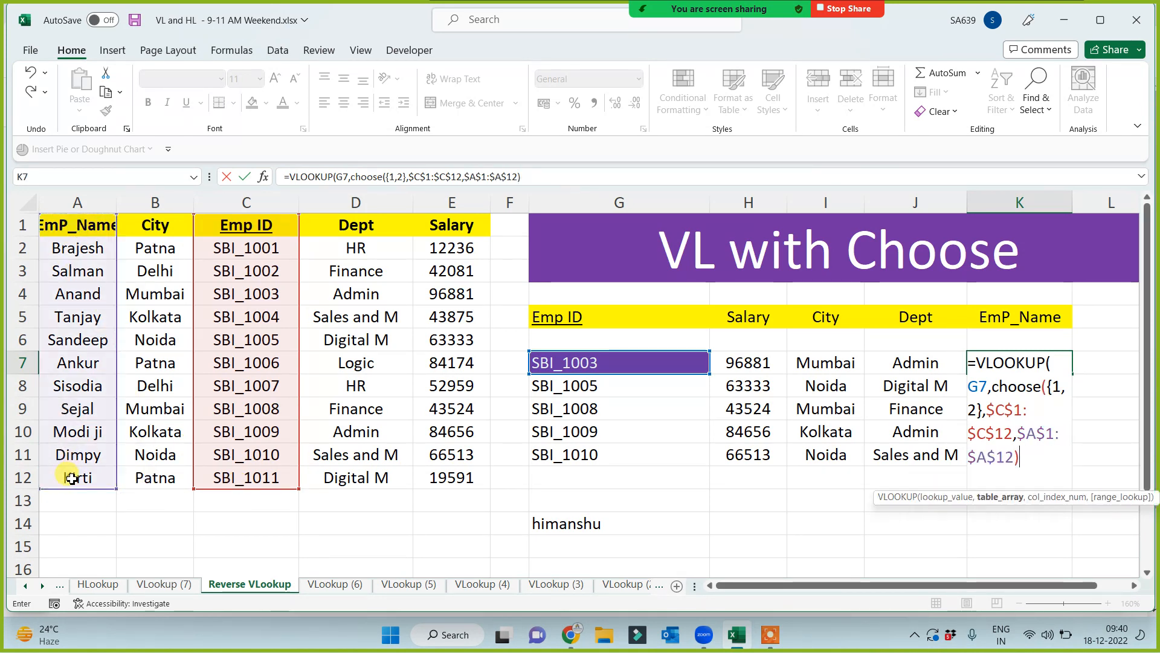
Step: Complete the K7 EmP_Name formula with column index 2 and exact match 0, and enter it
{"action": "type", "text": ",2,"}
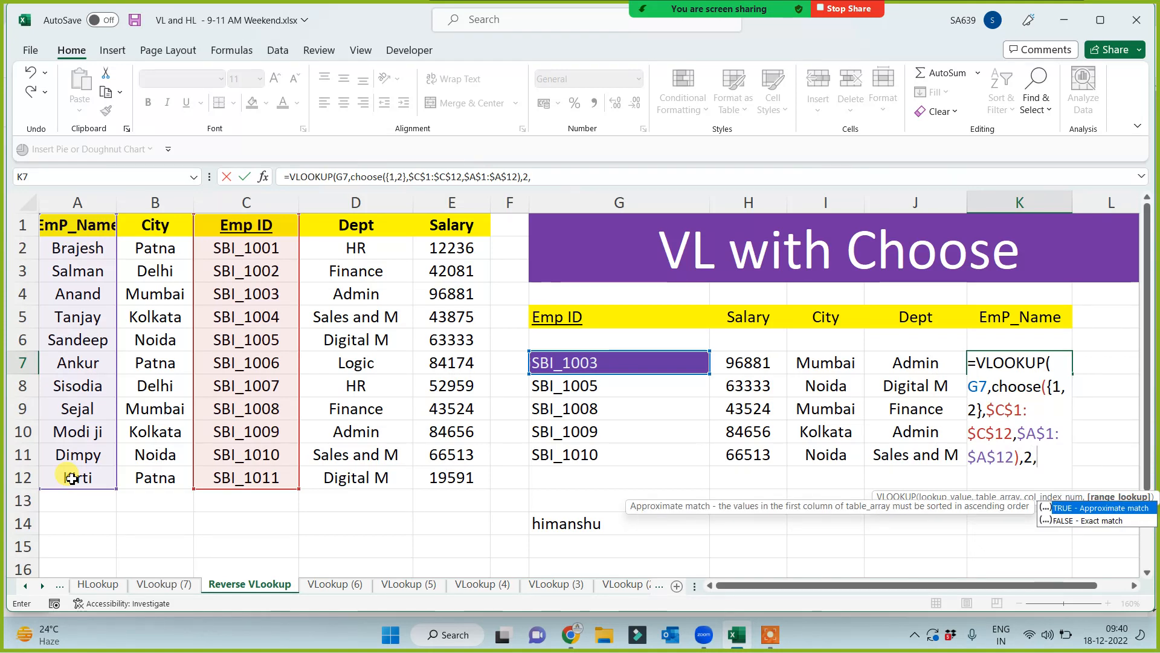
{"action": "type", "text": "0)"}
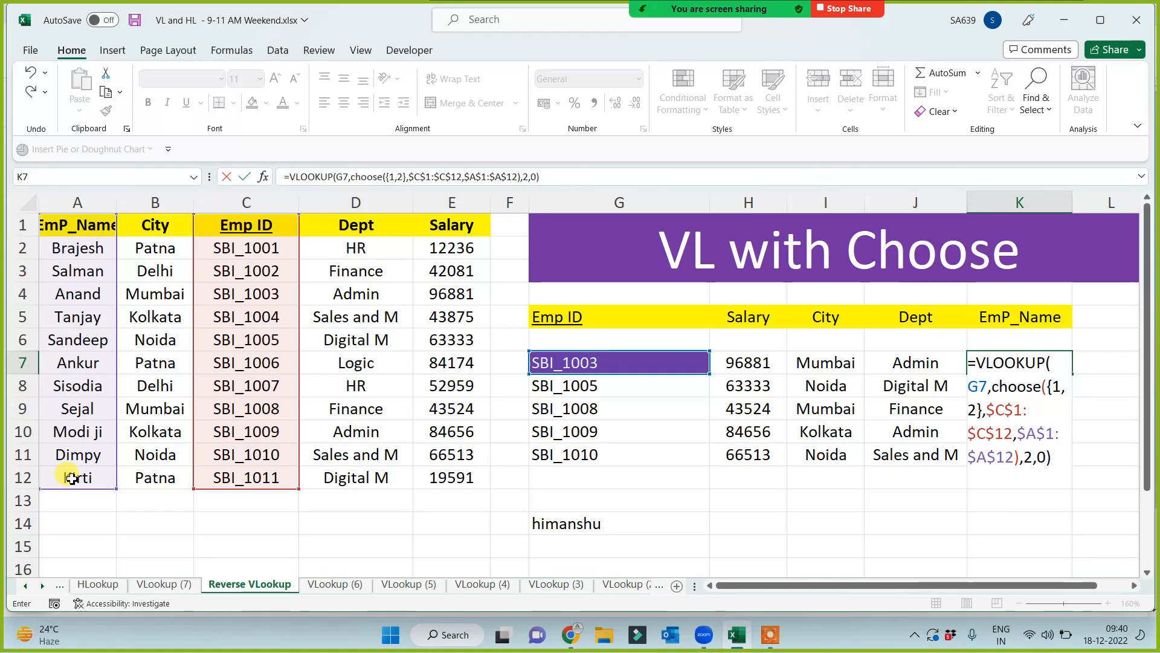
{"action": "left_click", "coordinate": [1042, 456]}
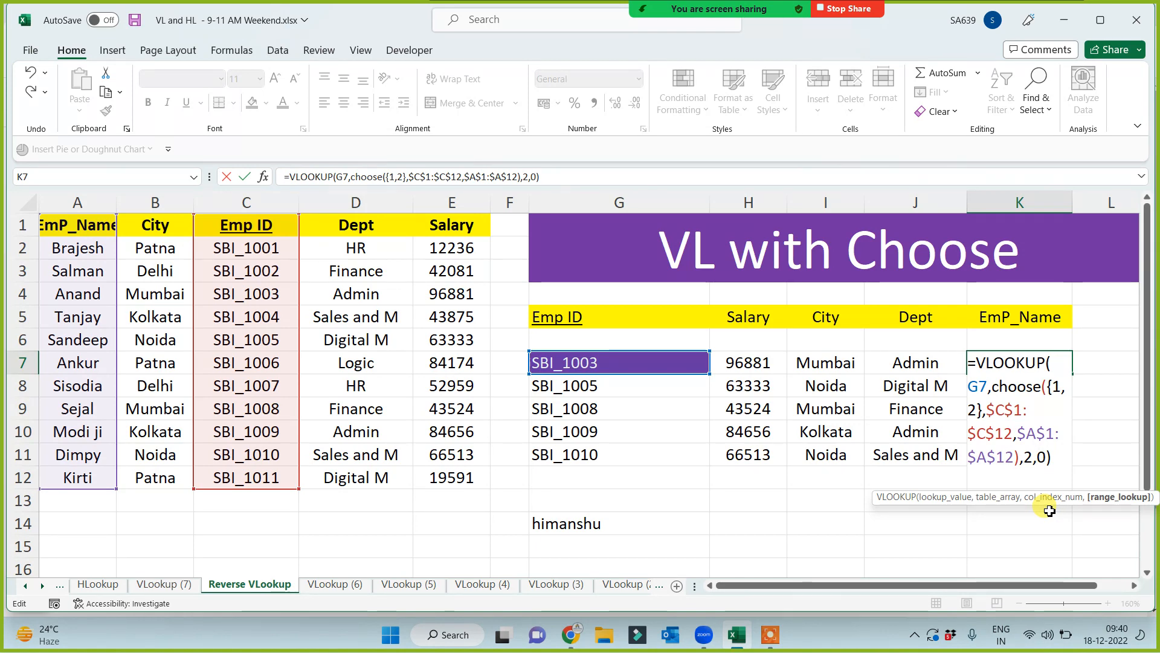
{"action": "key", "text": "Return"}
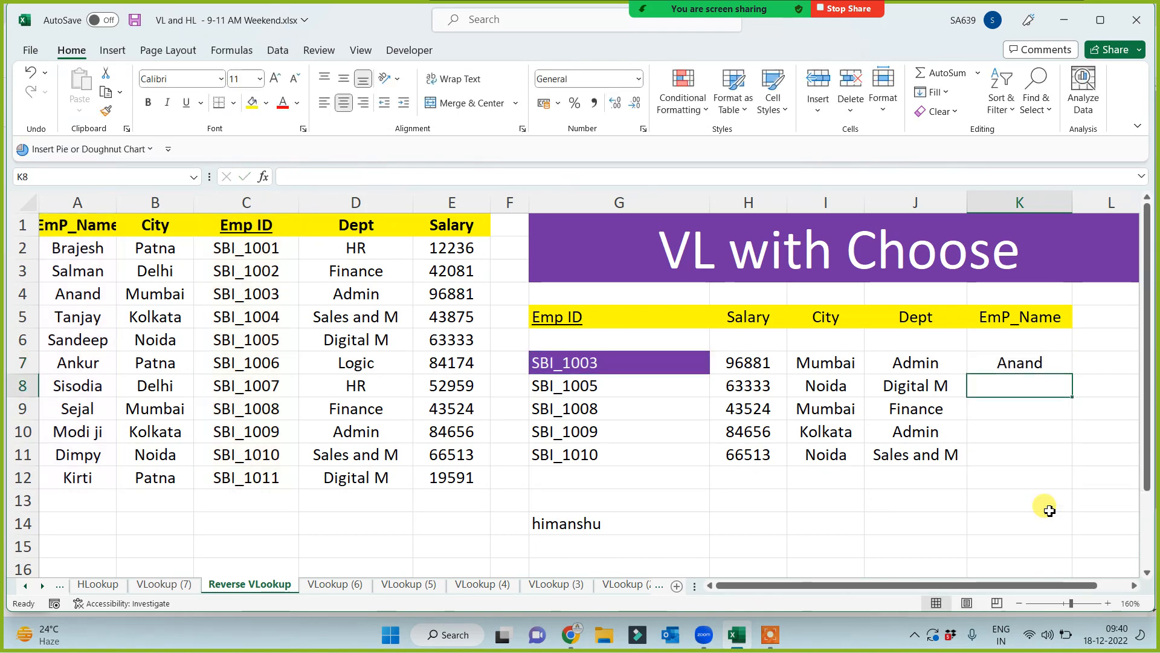
Step: Fill the K7 EmP_Name lookup down to row 11
{"action": "left_click", "coordinate": [1068, 365]}
{"action": "left_click_drag", "start_coordinate": [1073, 371], "coordinate": [1051, 462]}
{"action": "left_click", "coordinate": [822, 514]}
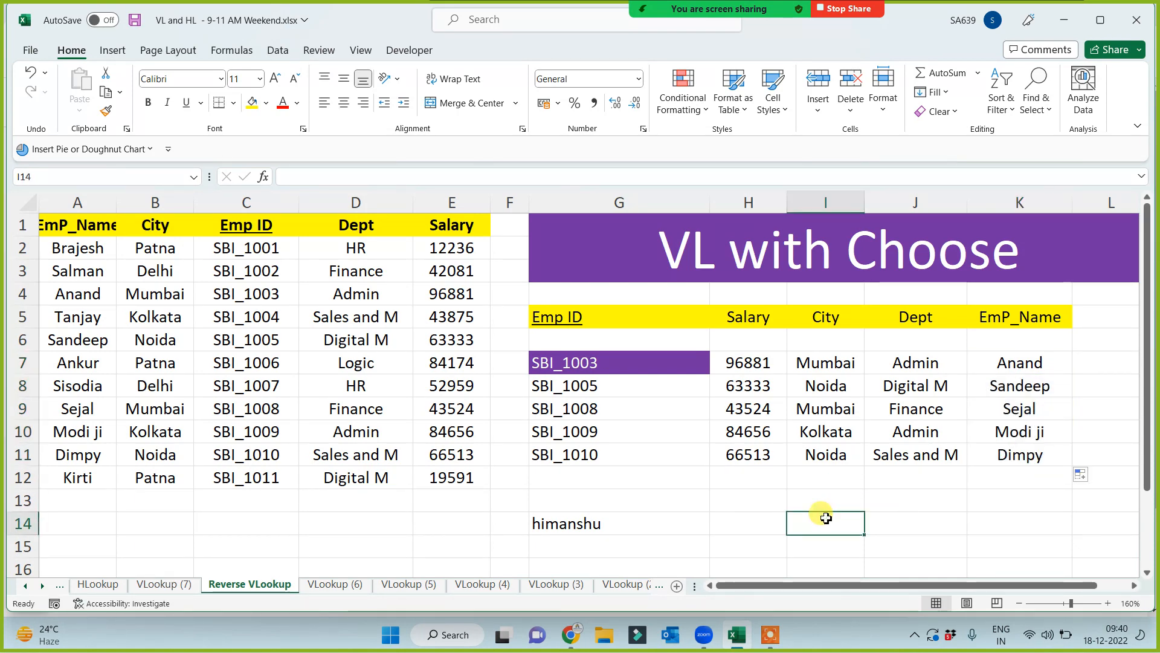
Step: Create a copy of the Reverse VLookup sheet in the same workbook, placed before the HLookup (4) sheet
{"action": "right_click", "coordinate": [259, 584]}
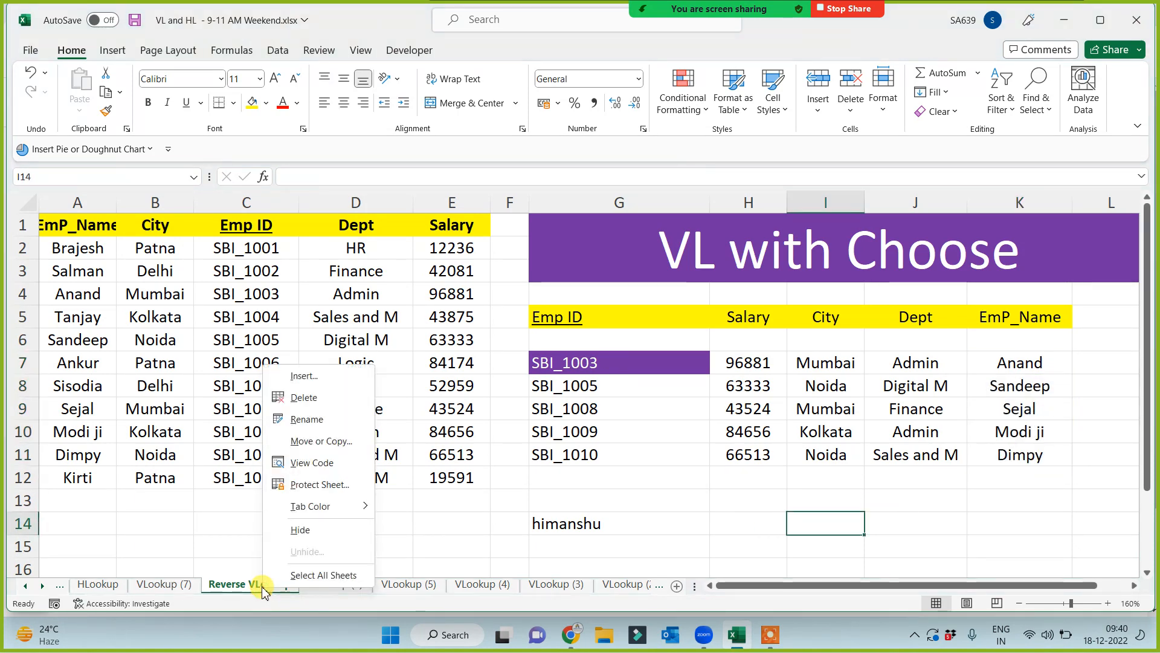
{"action": "left_click", "coordinate": [321, 441]}
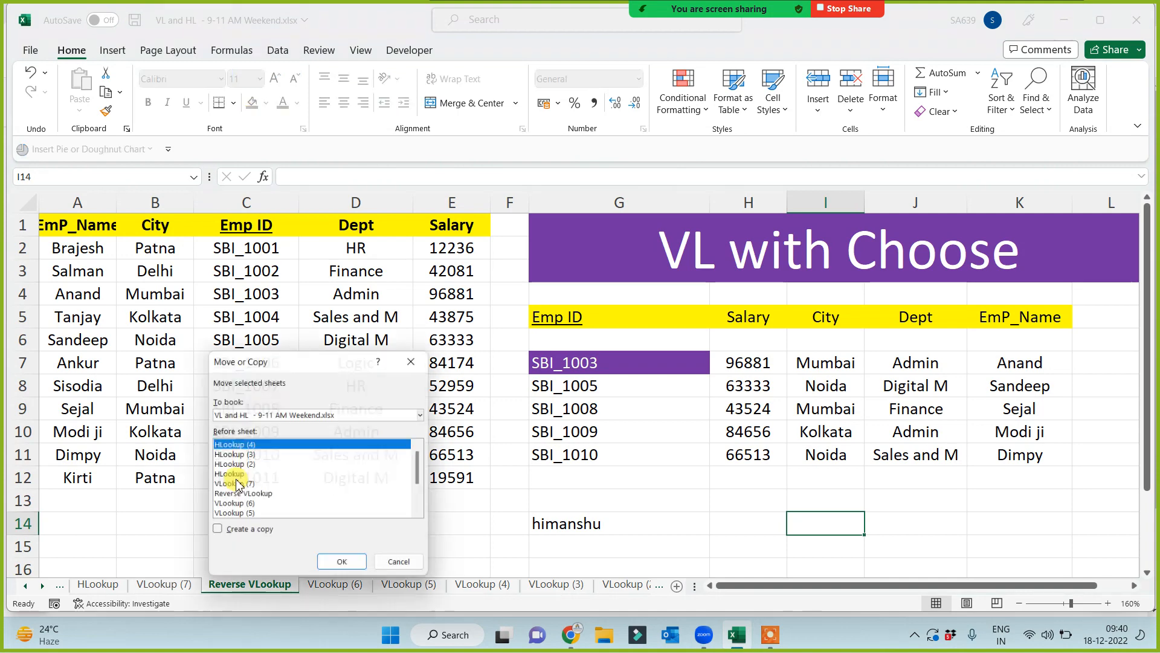
{"action": "left_click", "coordinate": [216, 532]}
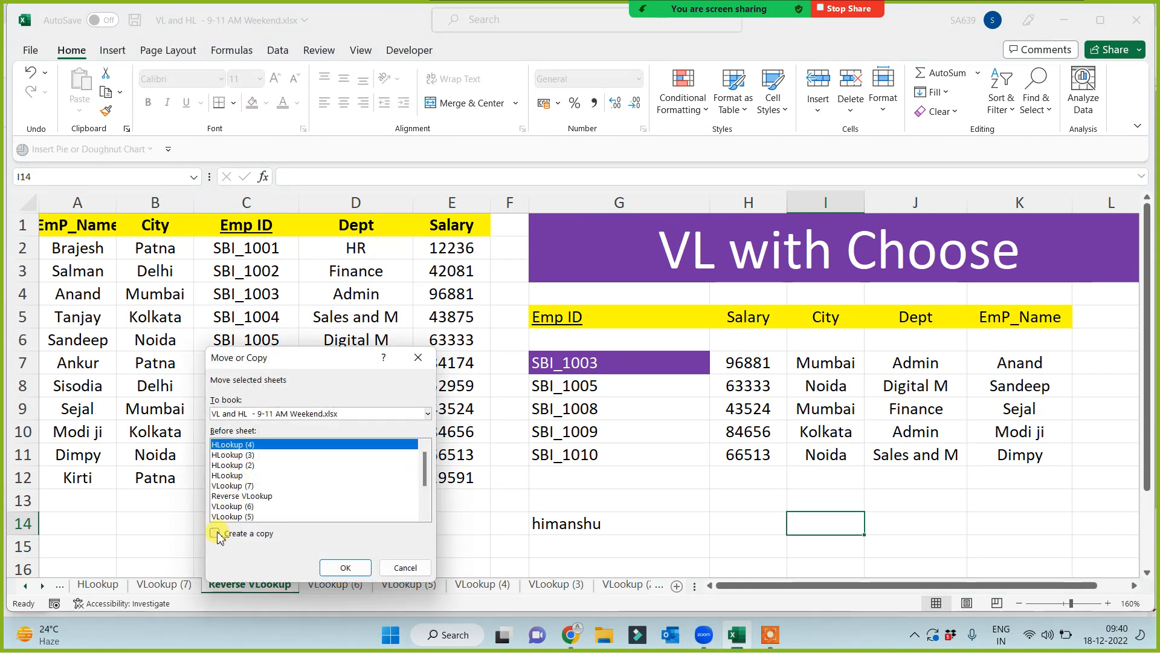
{"action": "left_click", "coordinate": [346, 568]}
{"action": "left_click", "coordinate": [442, 541]}
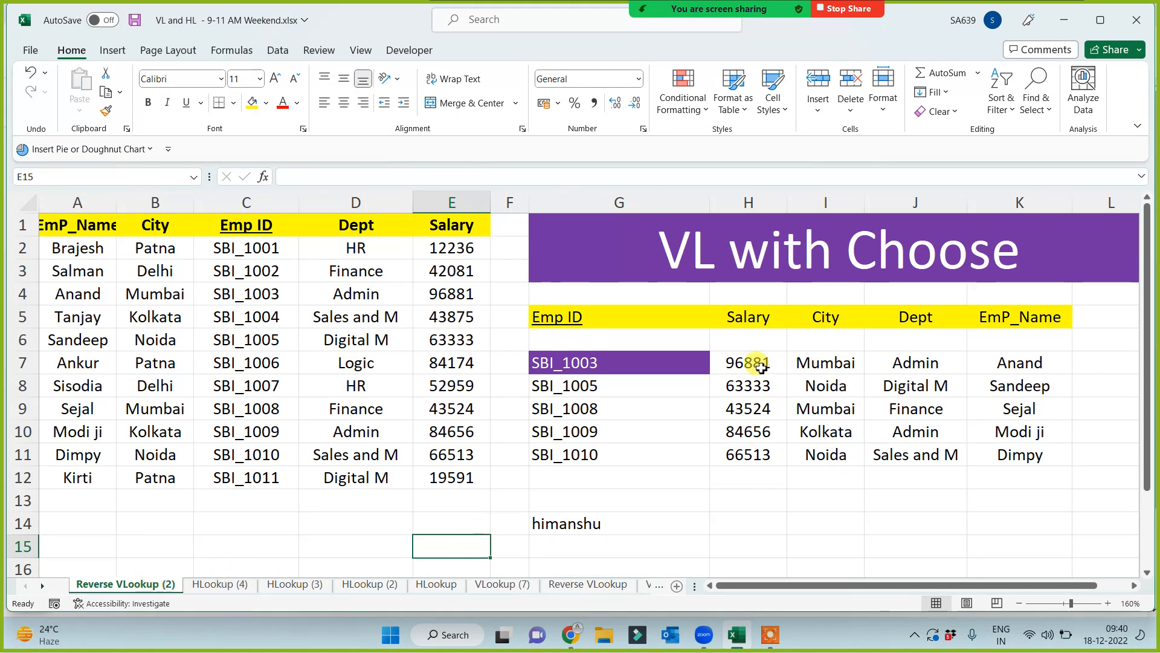
Step: Clear the lookup results in H7:K11 on the copied sheet
{"action": "left_click_drag", "start_coordinate": [760, 367], "coordinate": [1027, 458]}
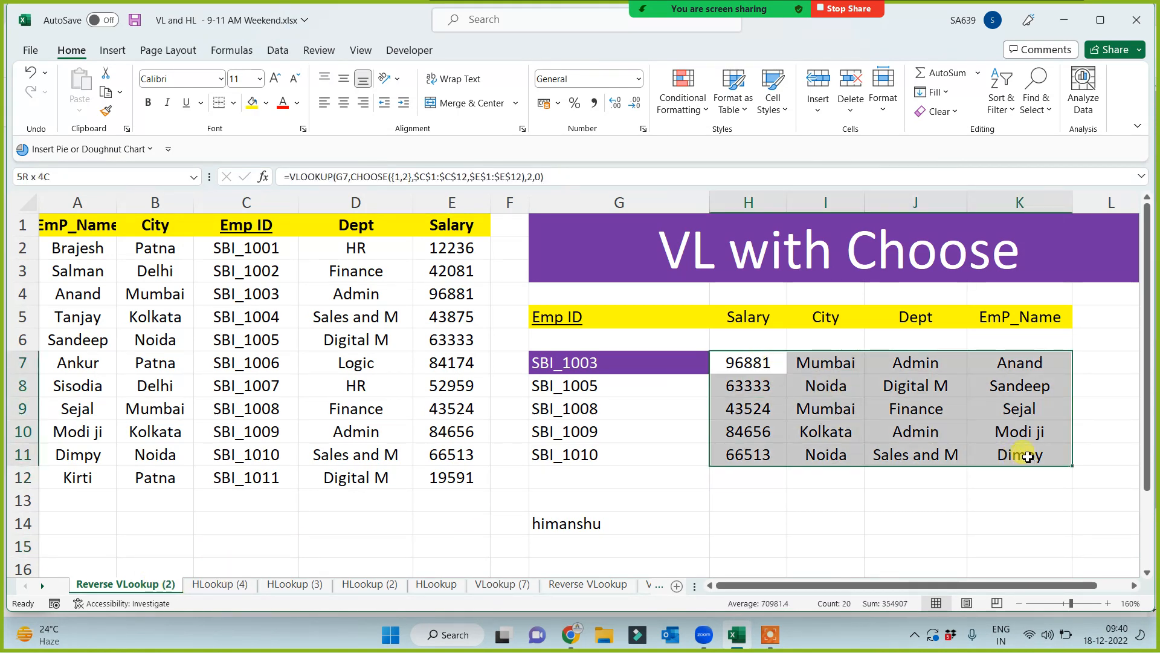
{"action": "key", "text": "Delete"}
{"action": "left_click", "coordinate": [845, 501]}
{"action": "left_click_drag", "start_coordinate": [746, 364], "coordinate": [1047, 451]}
{"action": "left_click", "coordinate": [789, 511]}
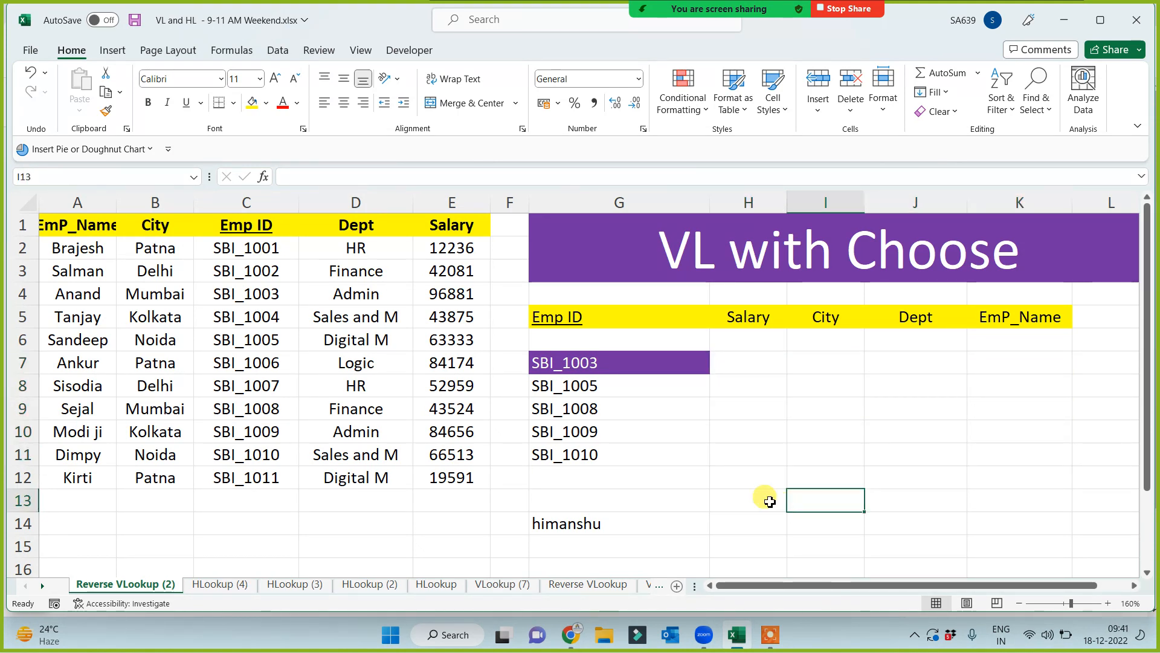
{"action": "left_click", "coordinate": [735, 362]}
{"action": "left_click", "coordinate": [768, 272]}
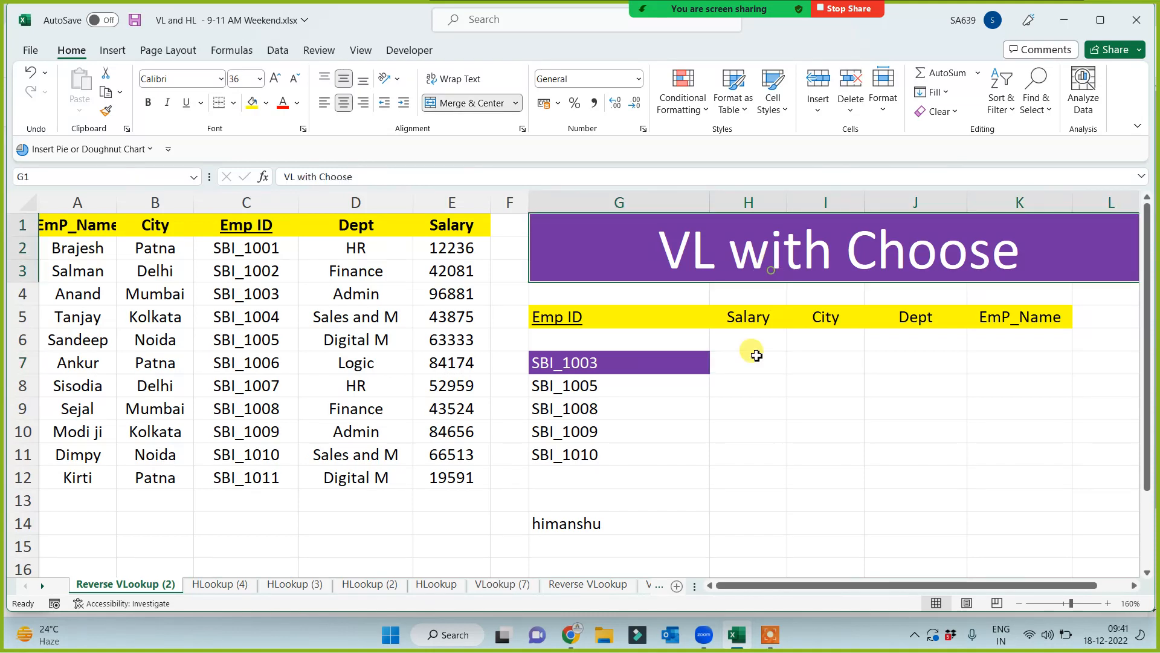
{"action": "left_click", "coordinate": [755, 357]}
{"action": "left_click", "coordinate": [237, 230]}
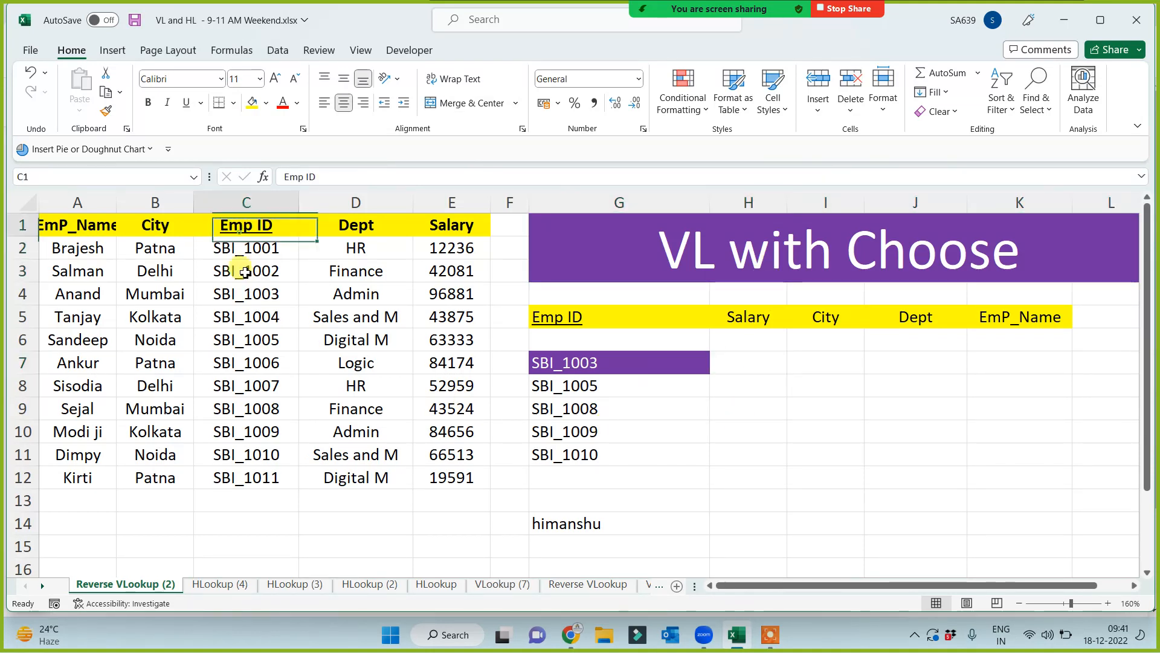
{"action": "left_click_drag", "start_coordinate": [245, 272], "coordinate": [242, 479]}
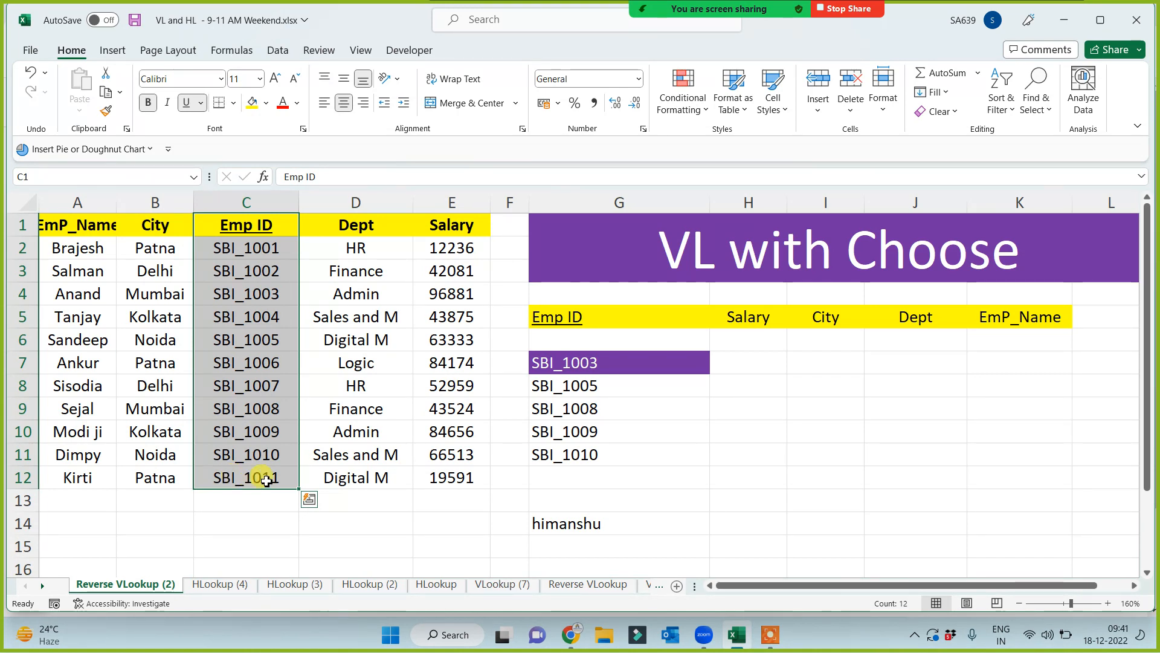
Step: Start a VLOOKUP in H7 with column-locked lookup value $G7 and a nested CHOOSE using index array {1,2,3,4,5}
{"action": "left_click", "coordinate": [753, 366]}
{"action": "type", "text": "=vl"}
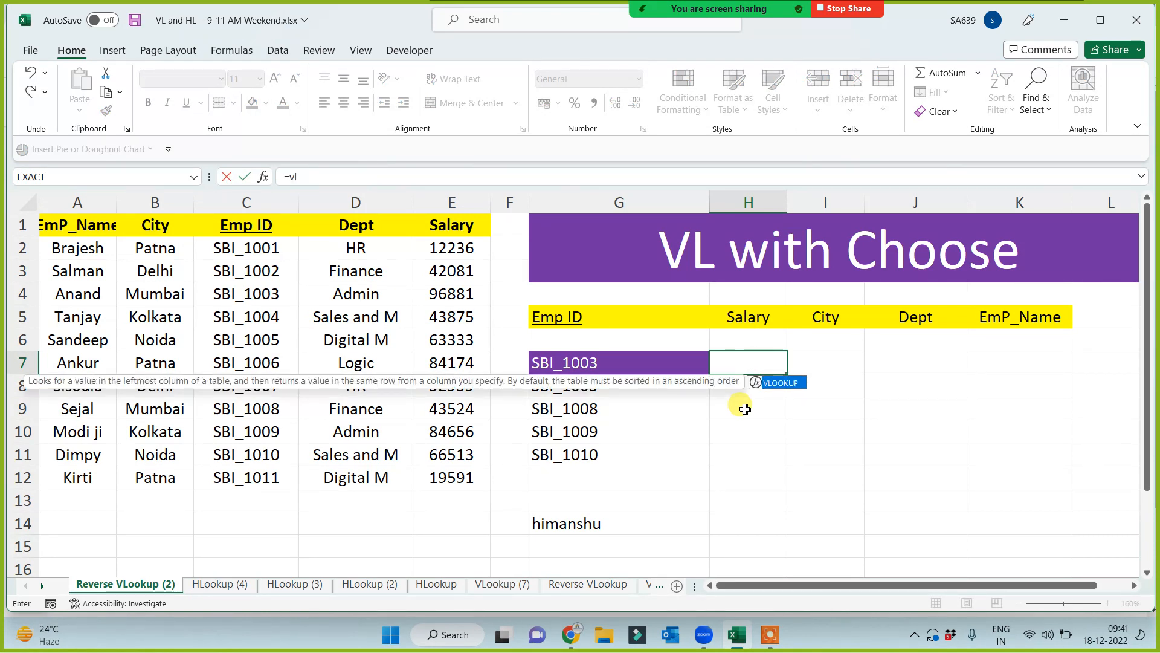
{"action": "key", "text": "Tab"}
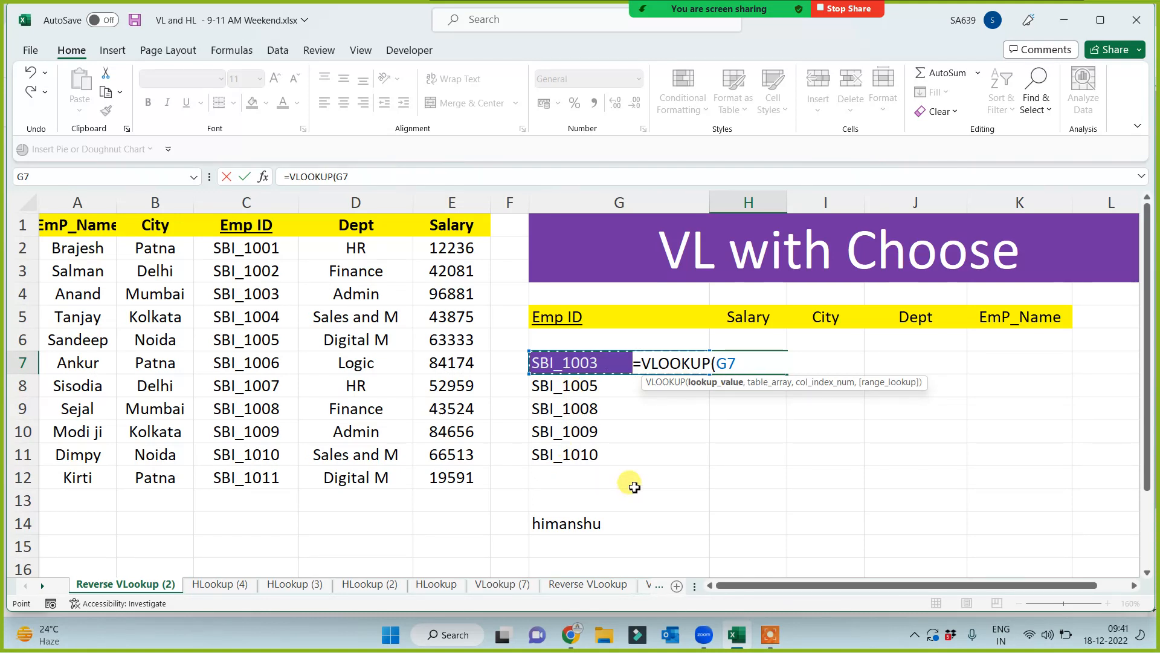
{"action": "key", "text": "F4"}
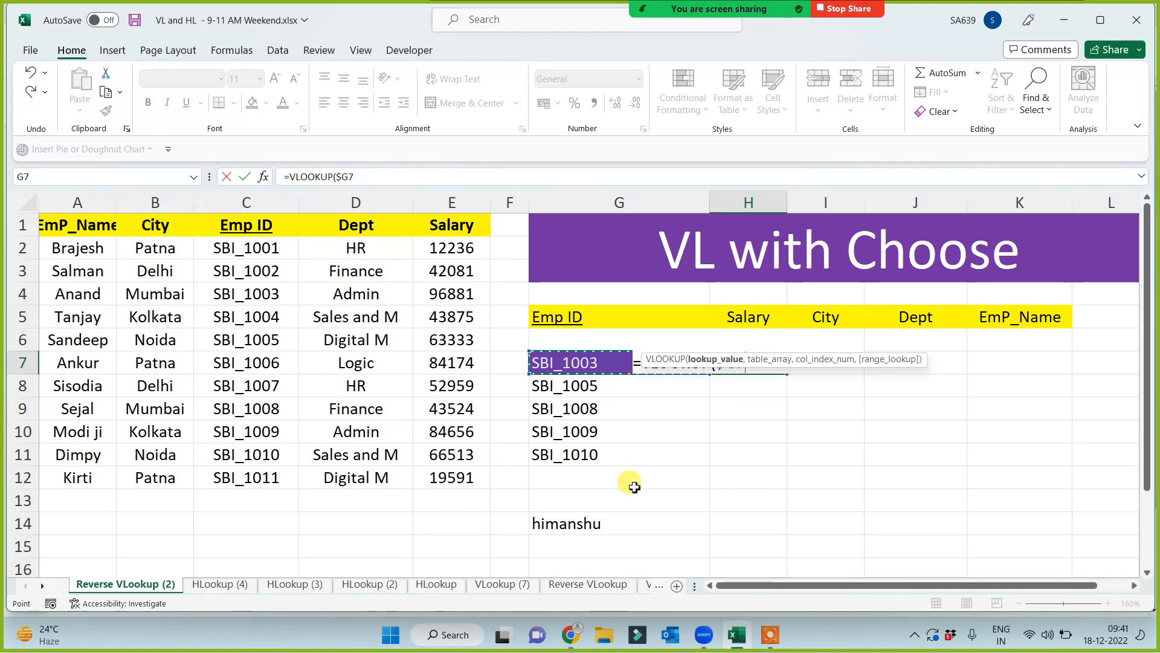
{"action": "type", "text": ","}
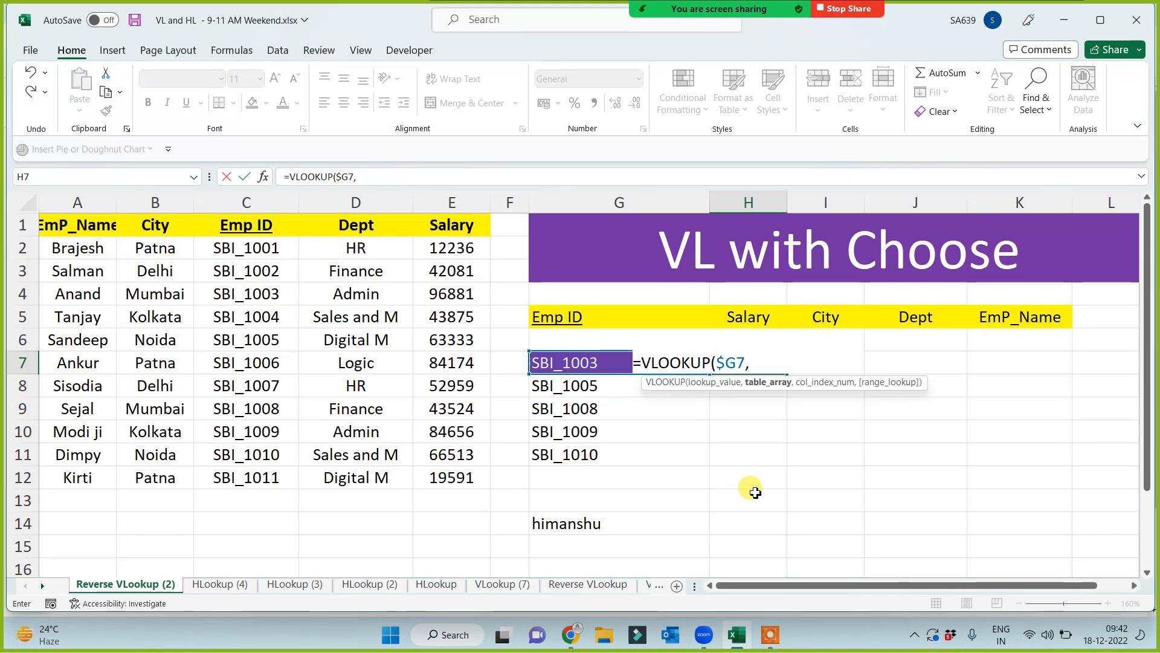
{"action": "type", "text": "Choose({"}
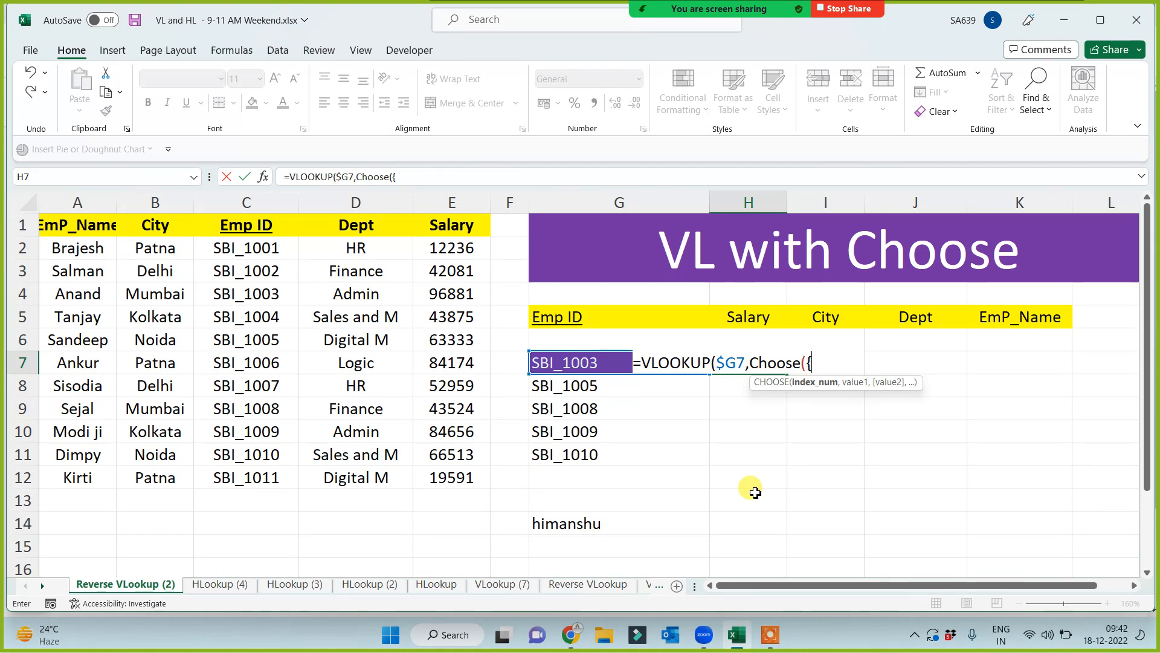
{"action": "type", "text": "1"}
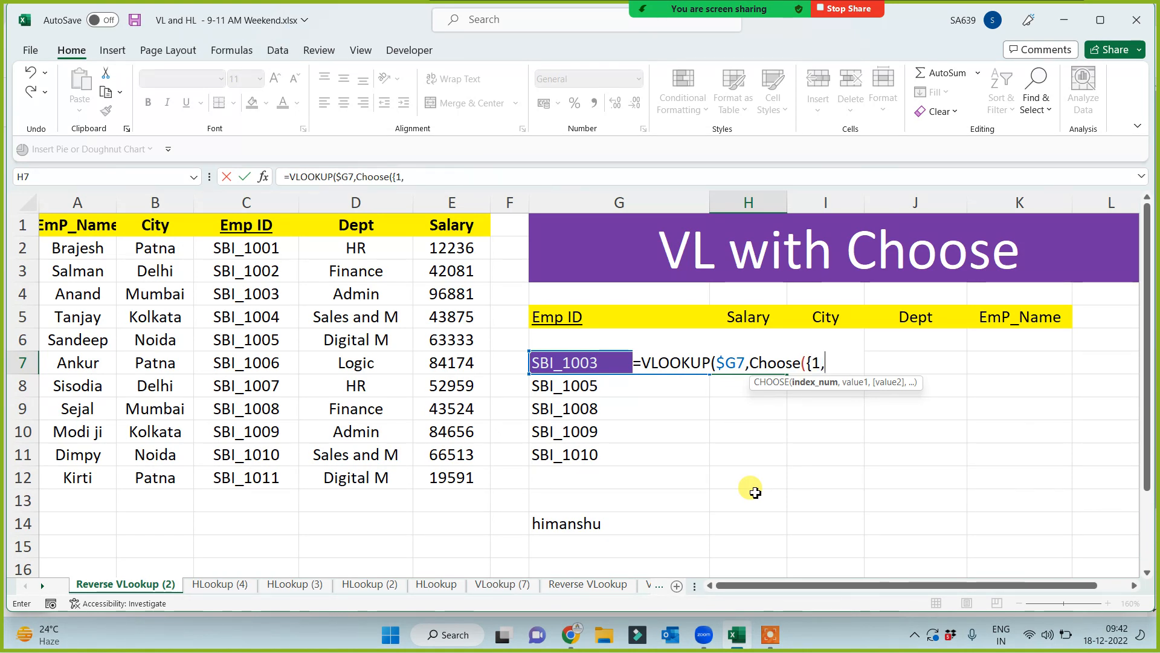
{"action": "type", "text": ",2,3,4,"}
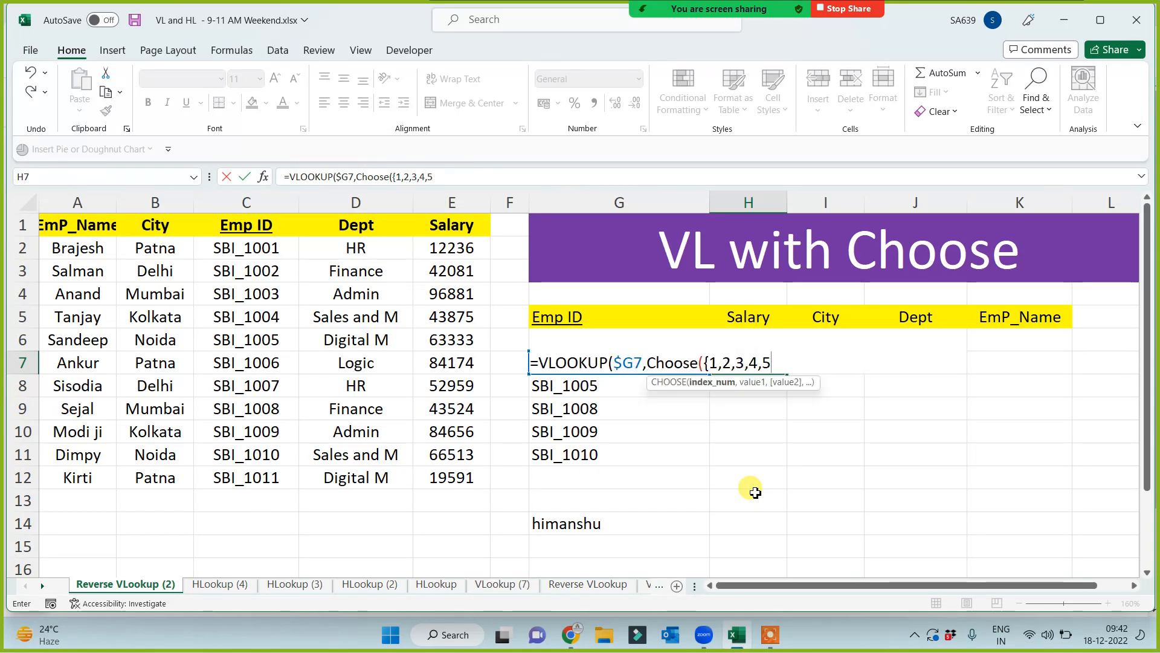
{"action": "type", "text": "5},"}
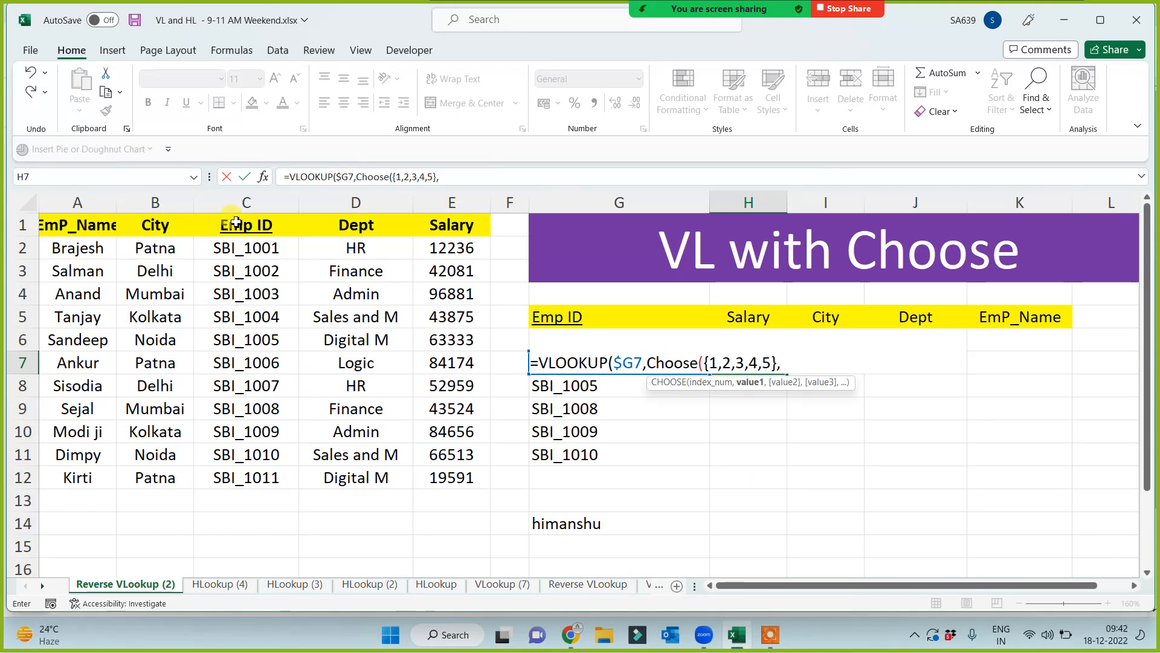
Step: Supply the absolute ranges $C$1:$C$12 and $E$1:$E$12 as the first two CHOOSE values in the H7 formula
{"action": "left_click_drag", "start_coordinate": [221, 225], "coordinate": [220, 476]}
{"action": "key", "text": "F4"}
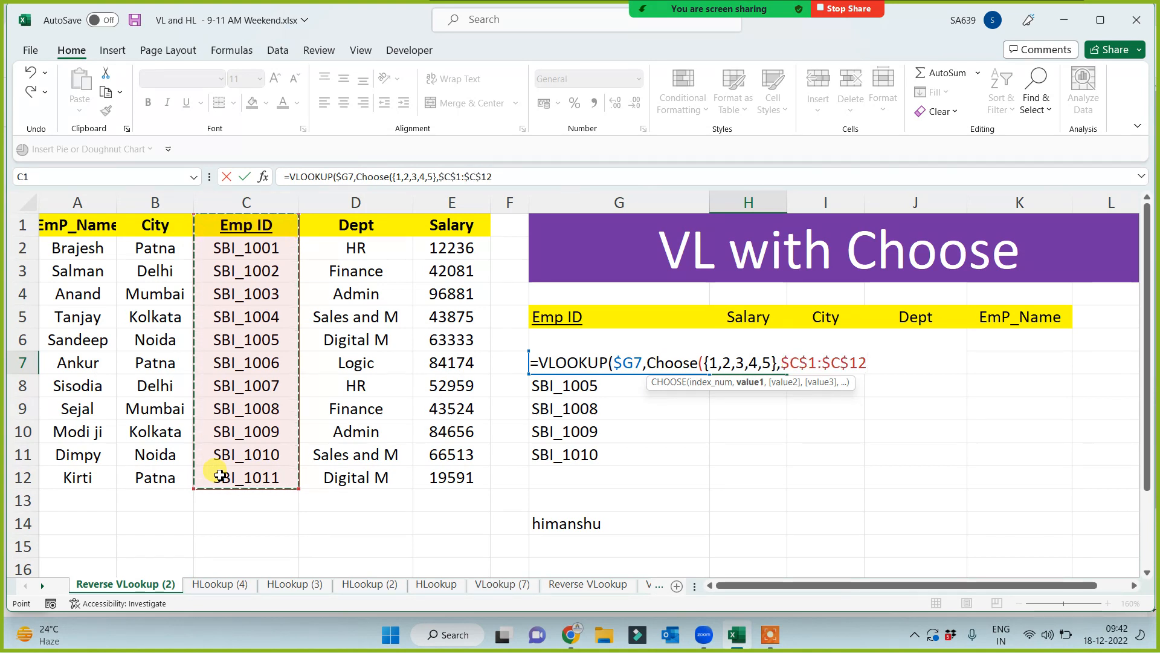
{"action": "type", "text": ","}
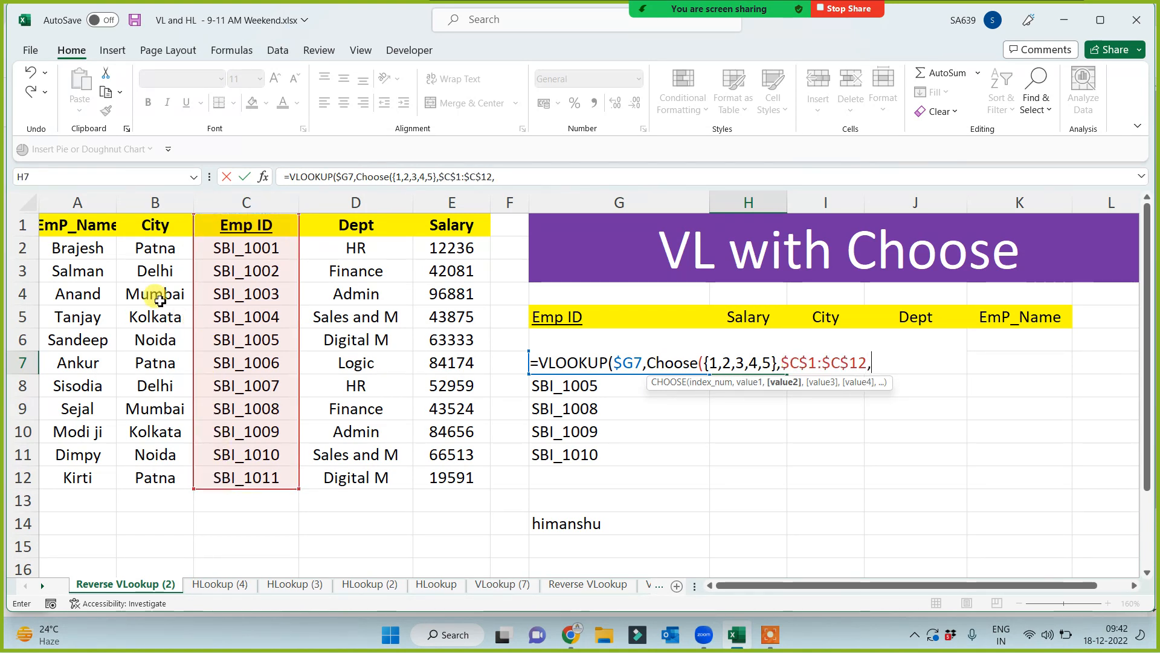
{"action": "left_click_drag", "start_coordinate": [434, 228], "coordinate": [427, 475]}
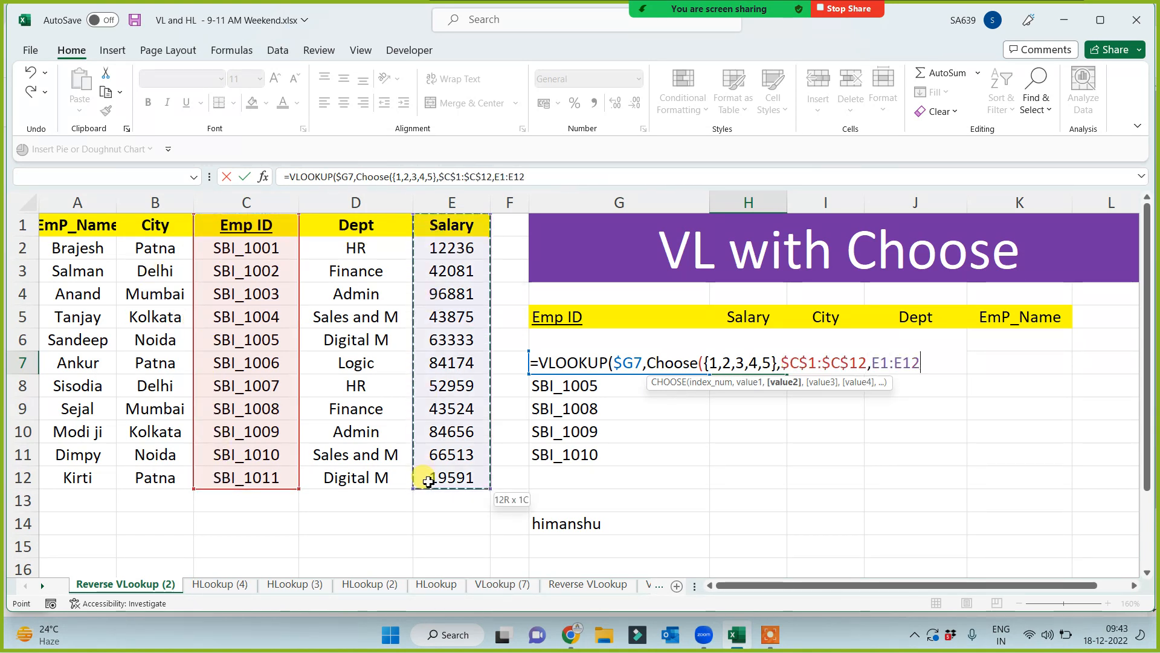
{"action": "key", "text": "F4"}
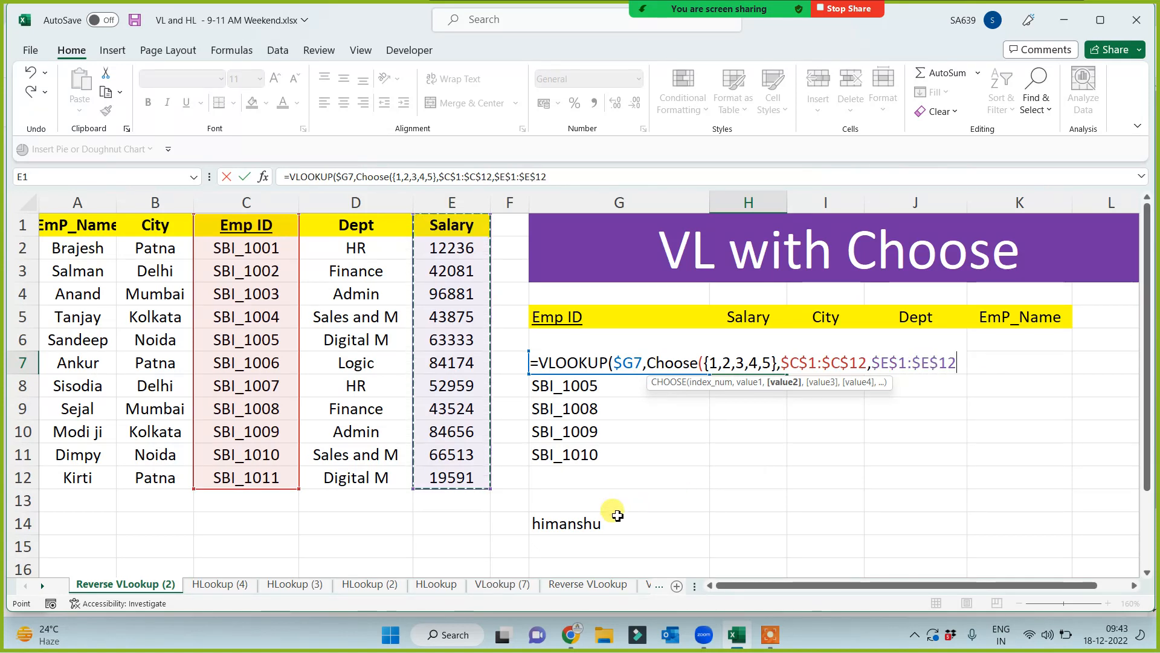
{"action": "type", "text": ","}
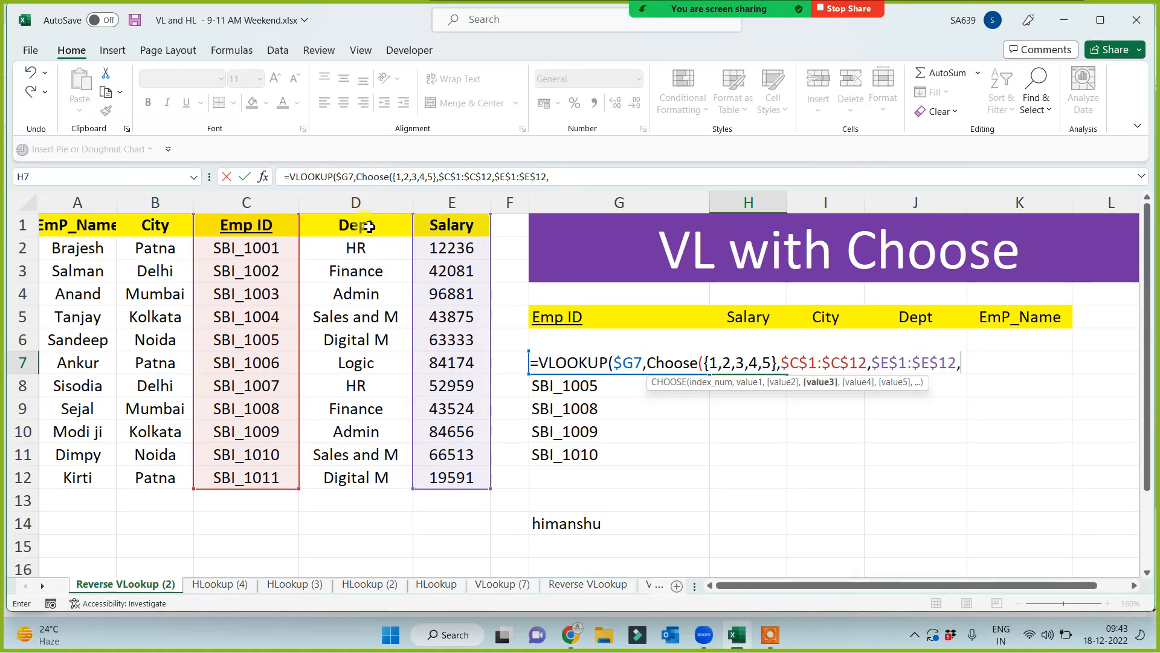
Step: Add $B$1:$B$12, $D$1:$D$12 and $A$1:$A$12 as the remaining CHOOSE values in the H7 formula and close the CHOOSE function
{"action": "left_click_drag", "start_coordinate": [156, 233], "coordinate": [155, 480]}
{"action": "key", "text": "F4"}
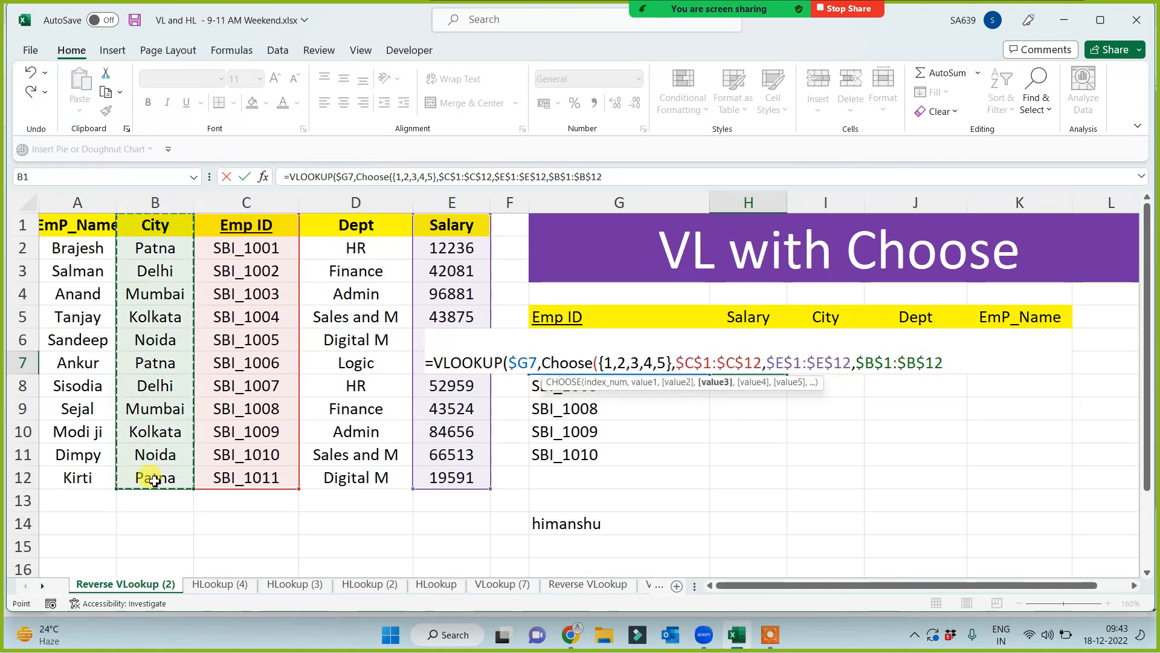
{"action": "type", "text": ","}
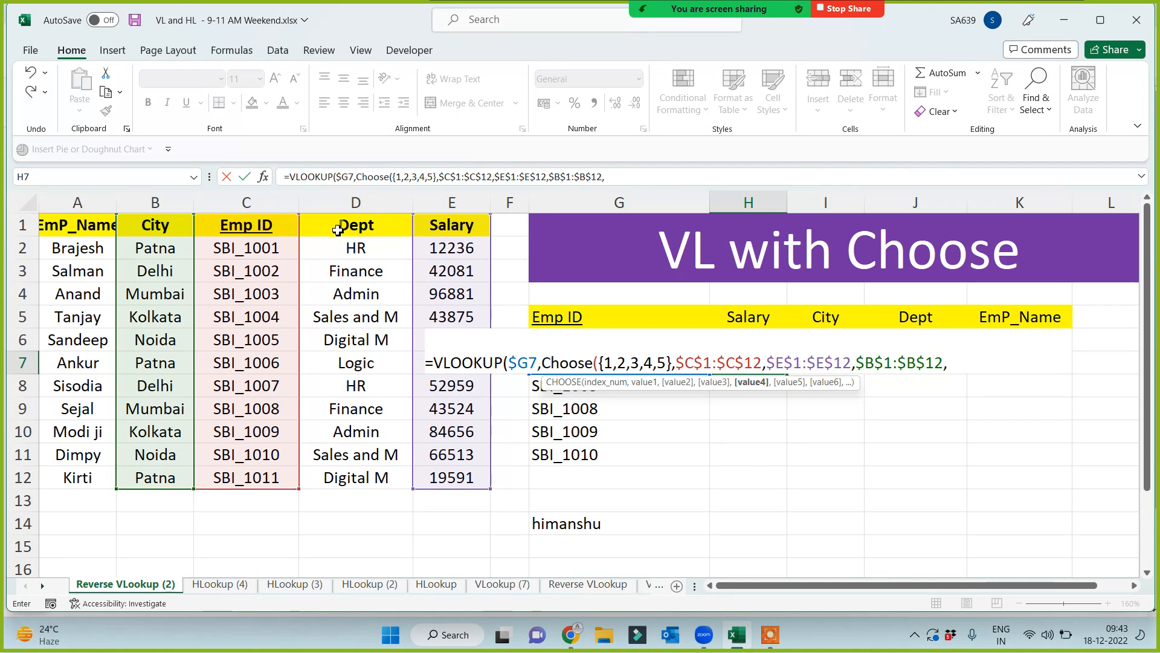
{"action": "left_click_drag", "start_coordinate": [334, 229], "coordinate": [333, 477]}
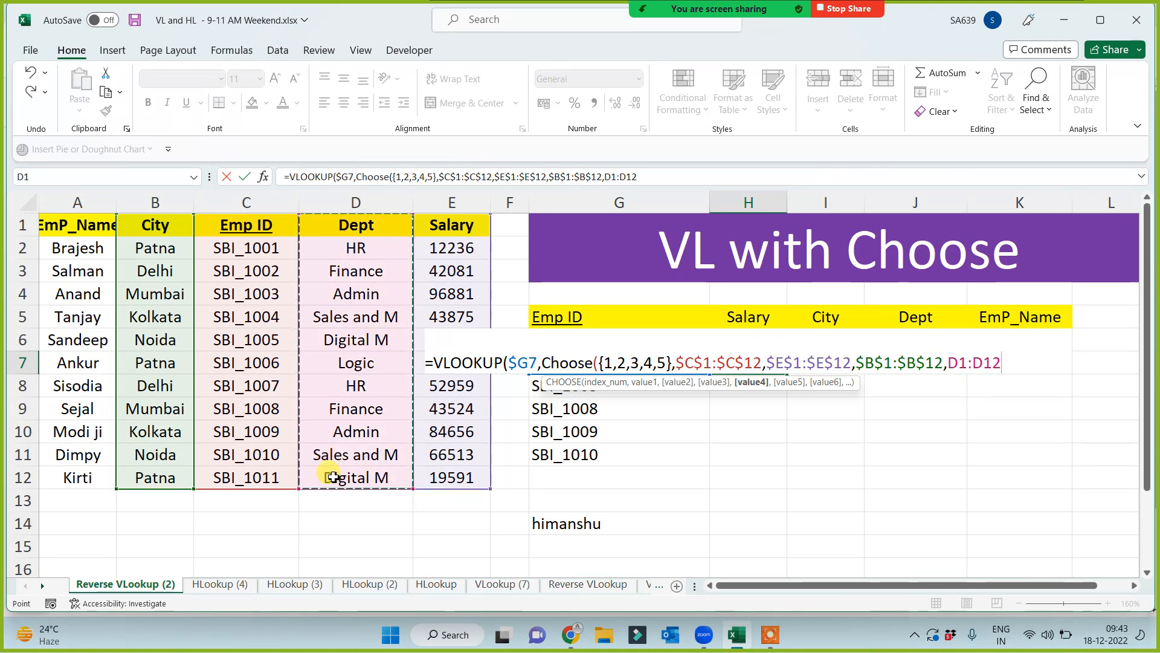
{"action": "key", "text": "F4"}
{"action": "type", "text": ","}
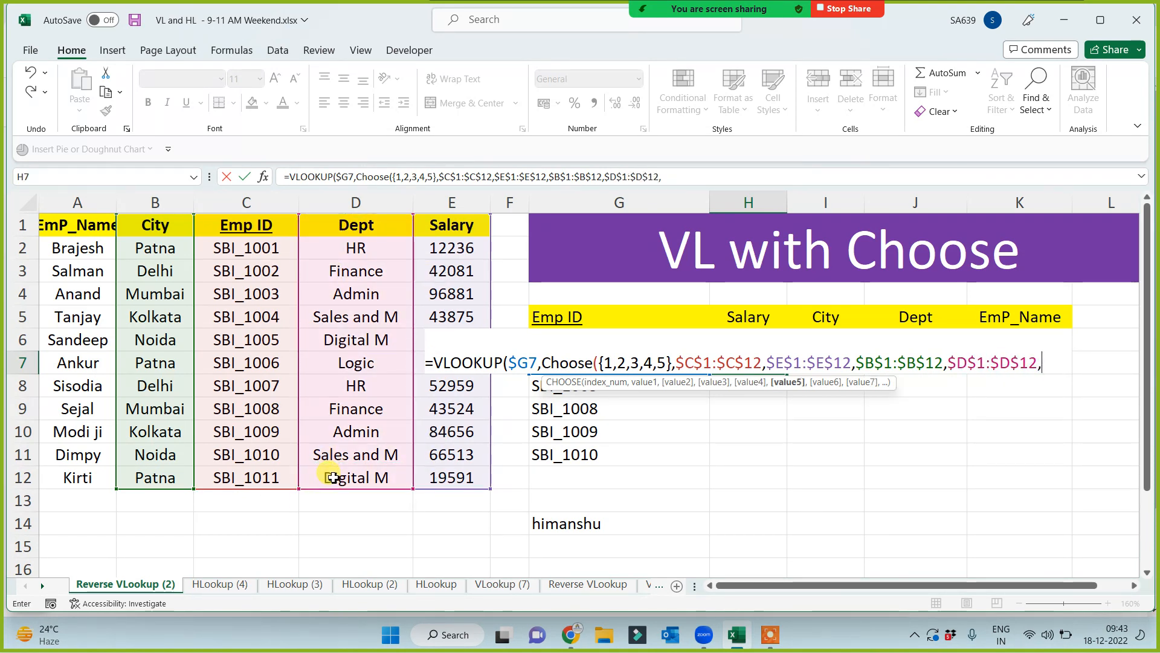
{"action": "left_click_drag", "start_coordinate": [85, 226], "coordinate": [78, 482]}
{"action": "key", "text": "F4"}
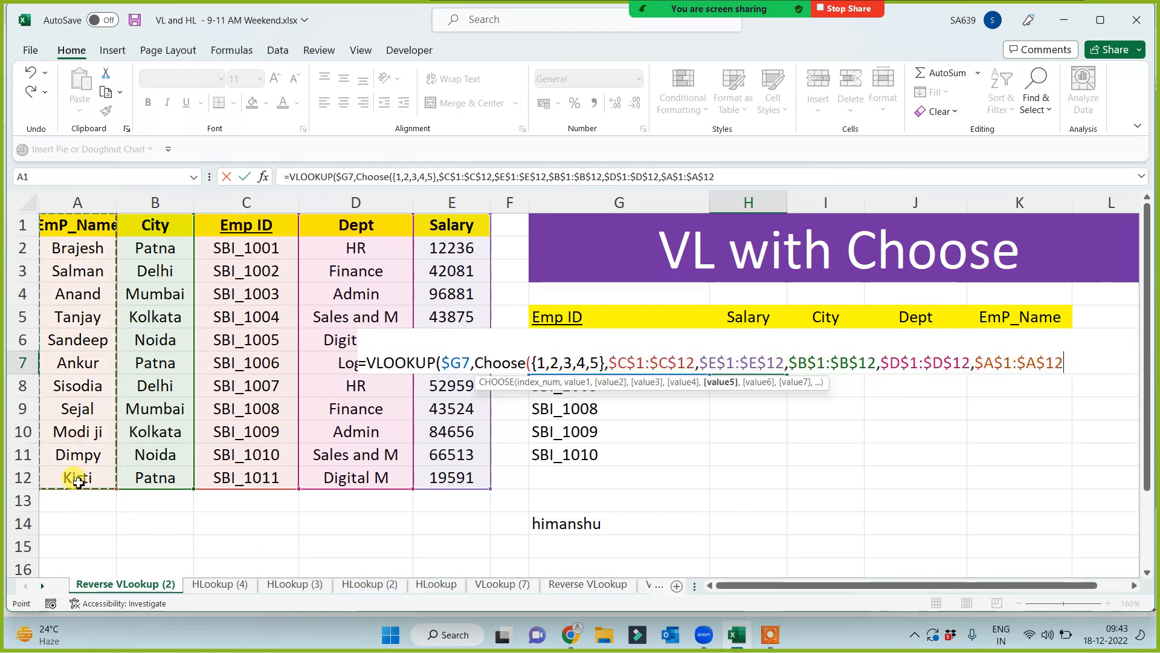
{"action": "type", "text": ")"}
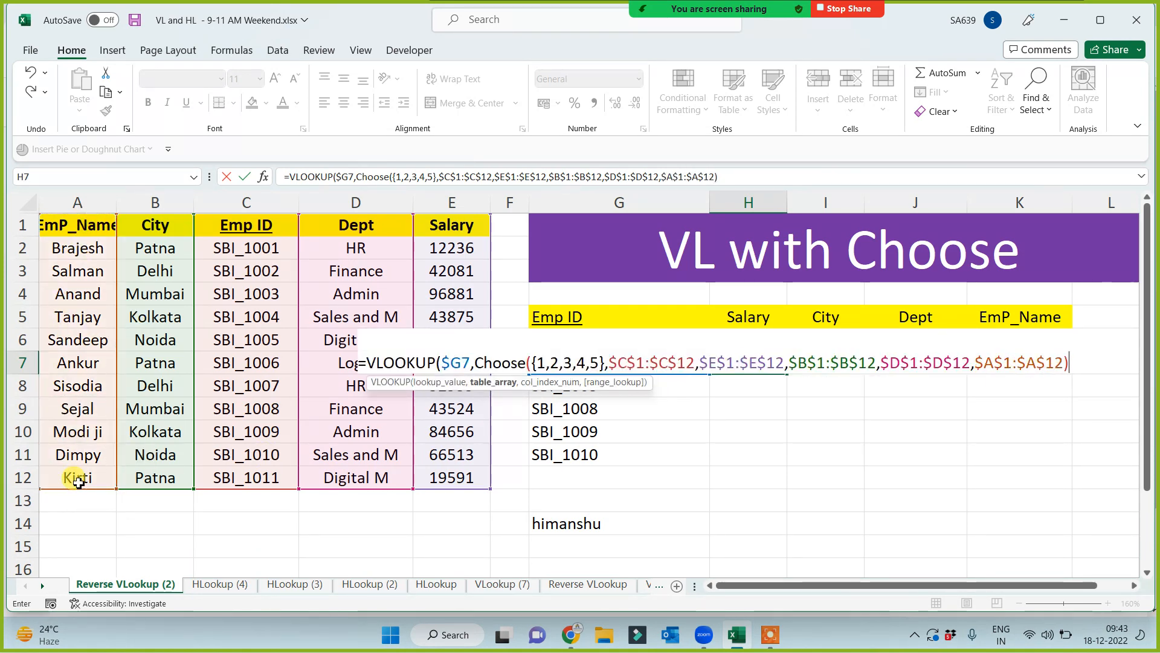
Step: Complete the H7 formula with column index 1 and exact match 0, and enter it
{"action": "type", "text": ",2,"}
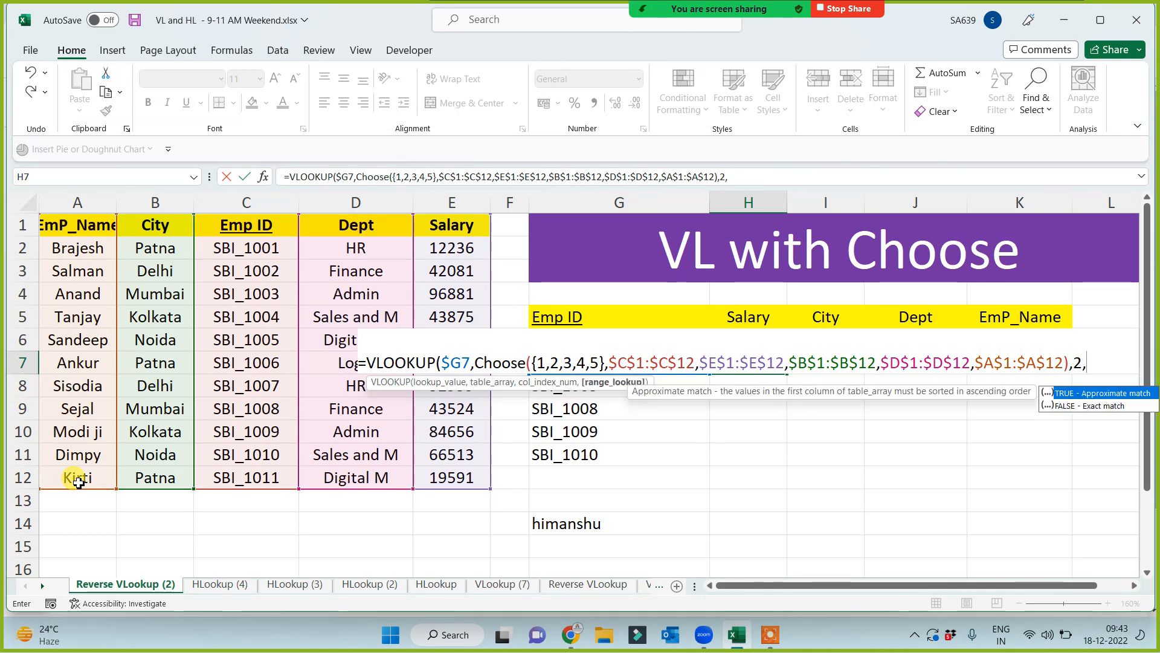
{"action": "key", "text": "BackSpace"}
{"action": "type", "text": "1,0)"}
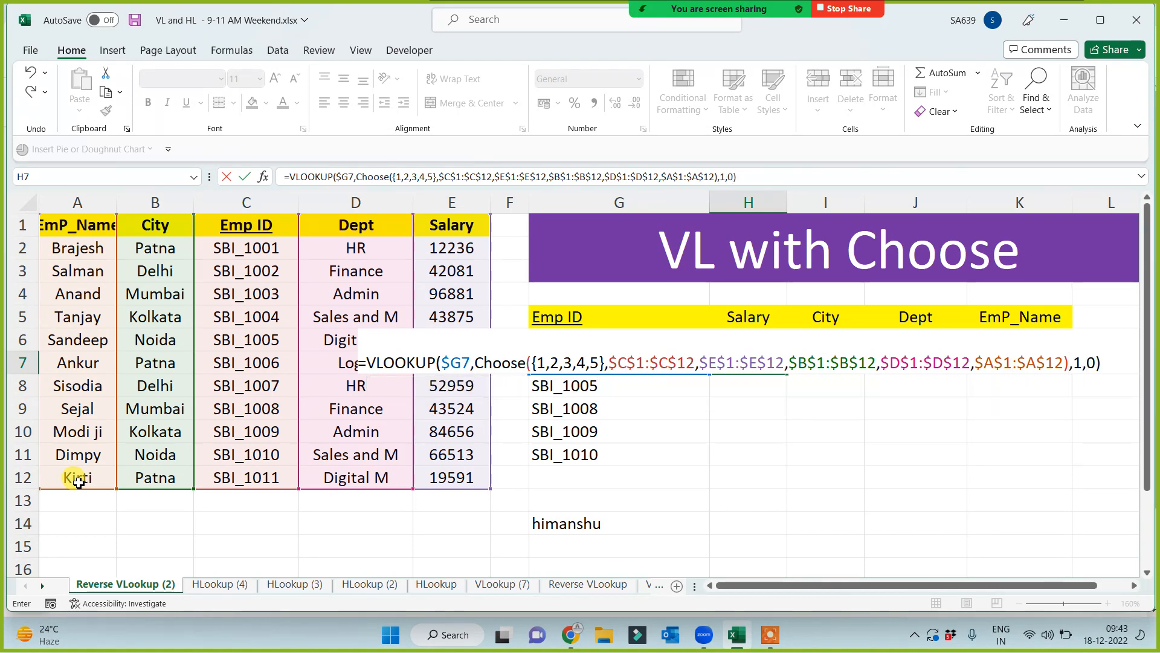
{"action": "key", "text": "Return"}
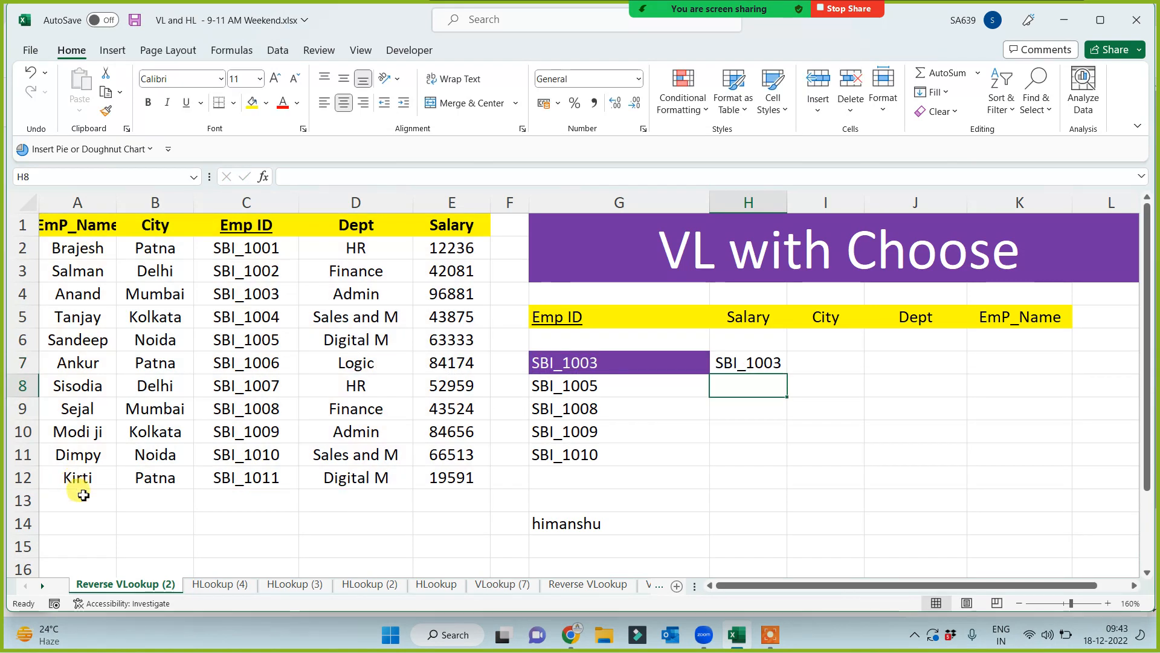
Step: Change the column index in the H7 VLOOKUP formula to 2 and select H7 again
{"action": "left_click", "coordinate": [736, 367]}
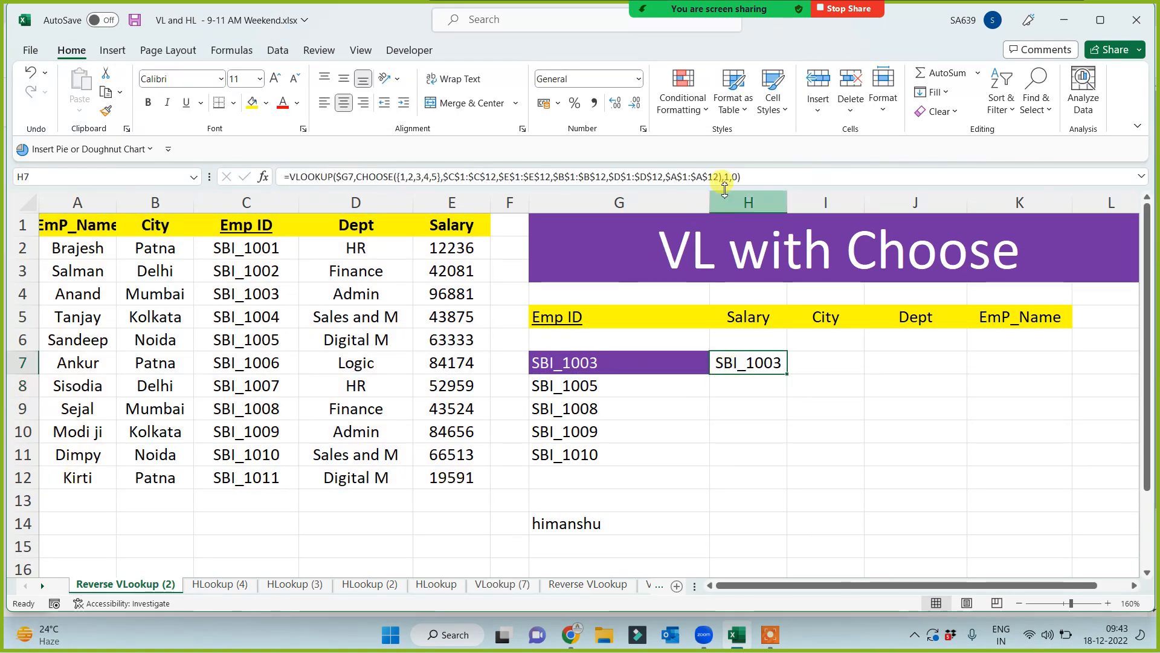
{"action": "key", "text": "F2"}
{"action": "key", "text": "BackSpace"}
{"action": "type", "text": "2"}
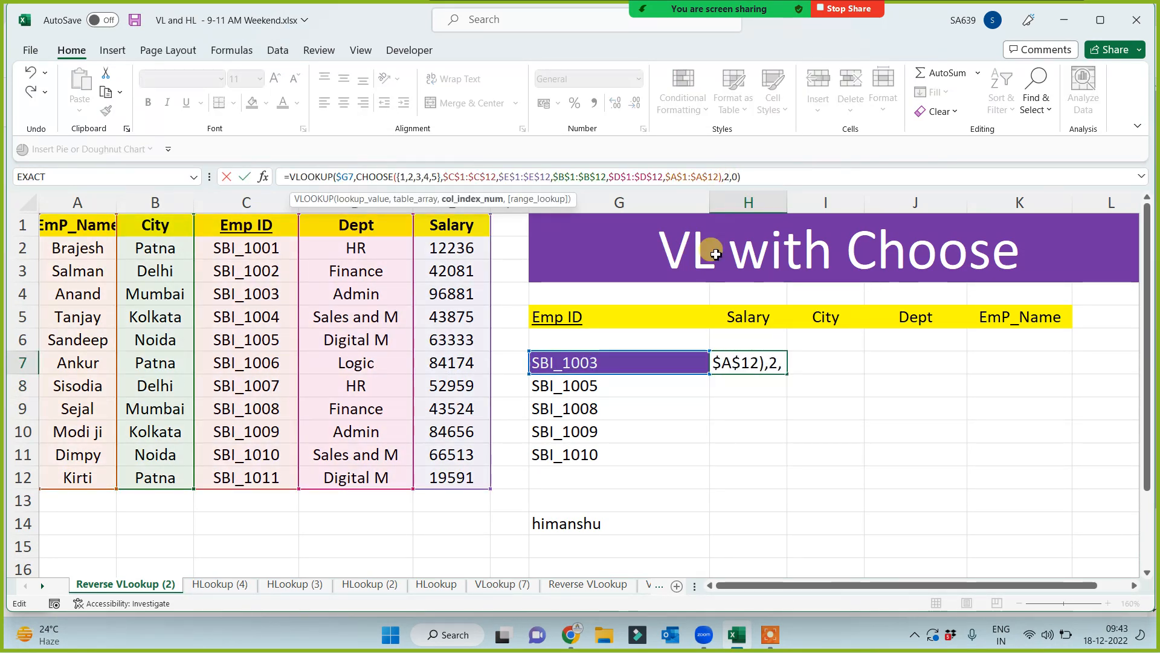
{"action": "key", "text": "Return"}
{"action": "left_click", "coordinate": [748, 363]}
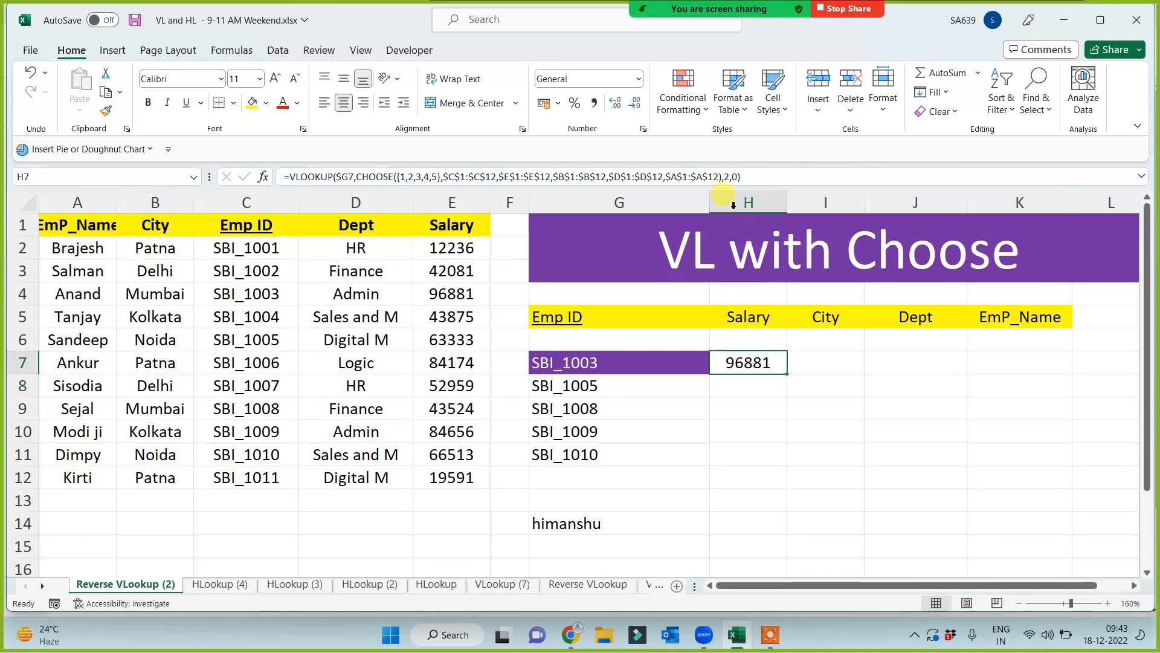
Step: Change the column index in the H7 VLOOKUP formula to 3 and select H7 again
{"action": "left_click", "coordinate": [728, 176]}
{"action": "key", "text": "BackSpace"}
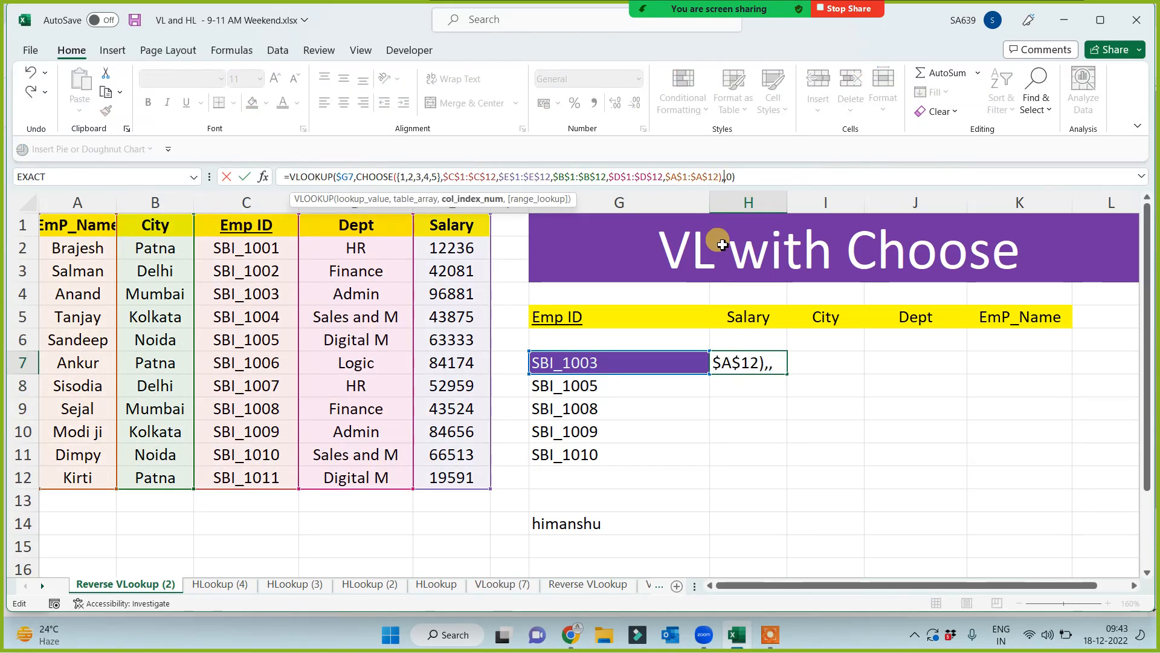
{"action": "type", "text": "3"}
{"action": "key", "text": "Return"}
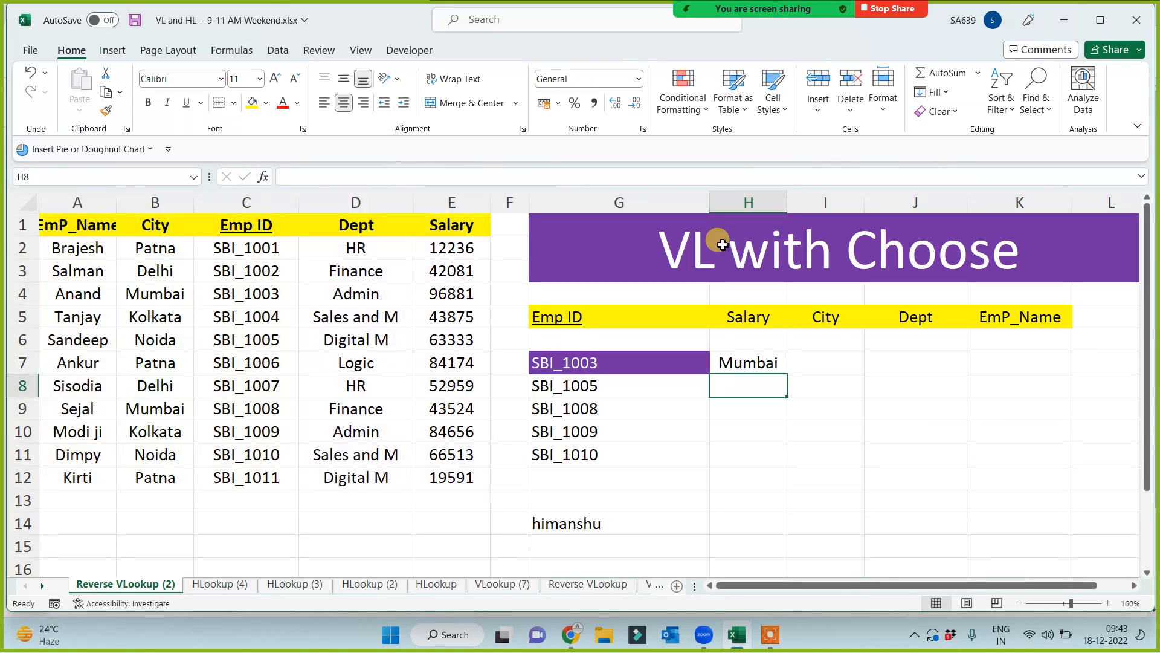
{"action": "left_click", "coordinate": [770, 363]}
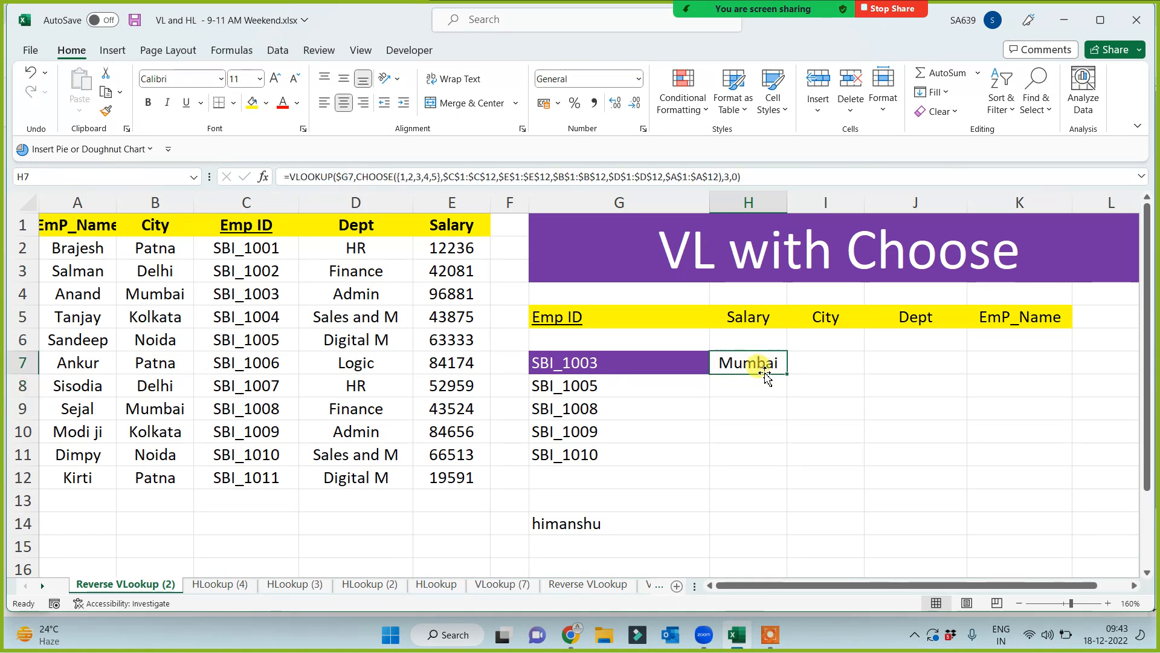
Step: Replace the fixed column index in the H7 VLOOKUP formula with COLUMN(B1) and enter the formula
{"action": "left_click", "coordinate": [728, 176]}
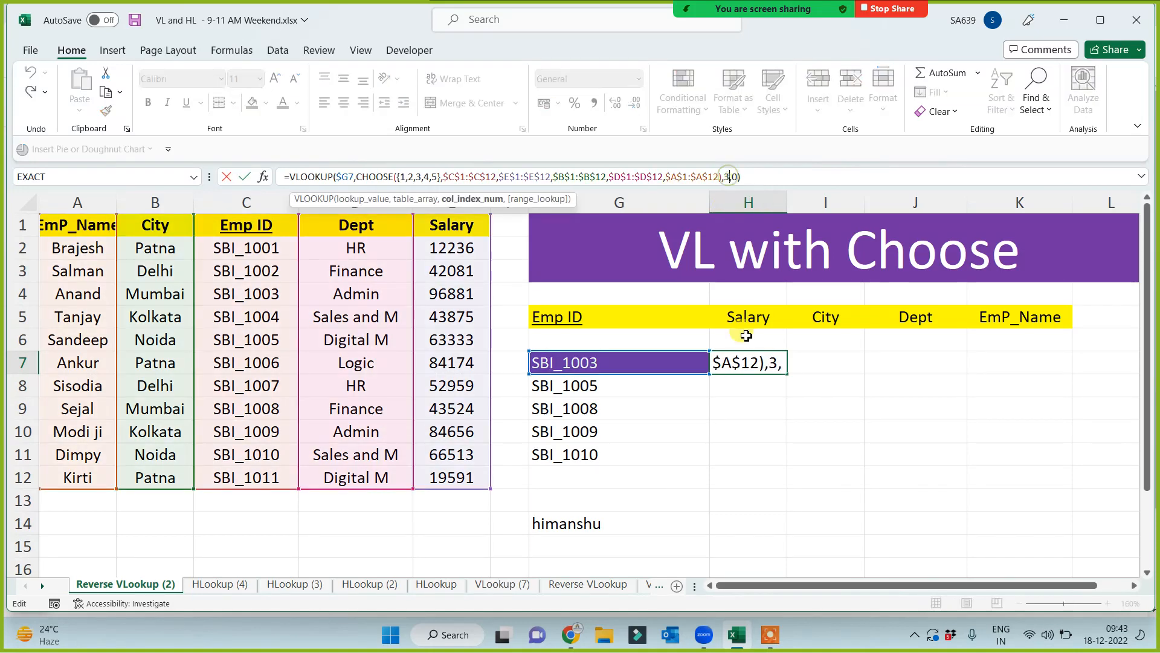
{"action": "key", "text": "BackSpace"}
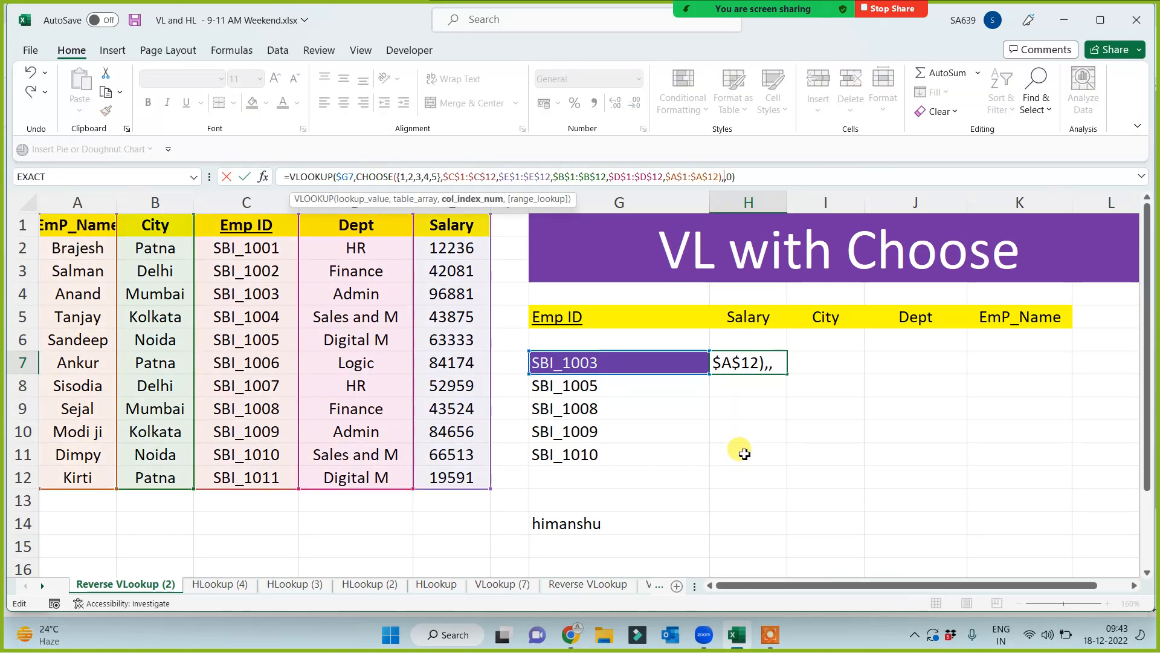
{"action": "type", "text": "Column"}
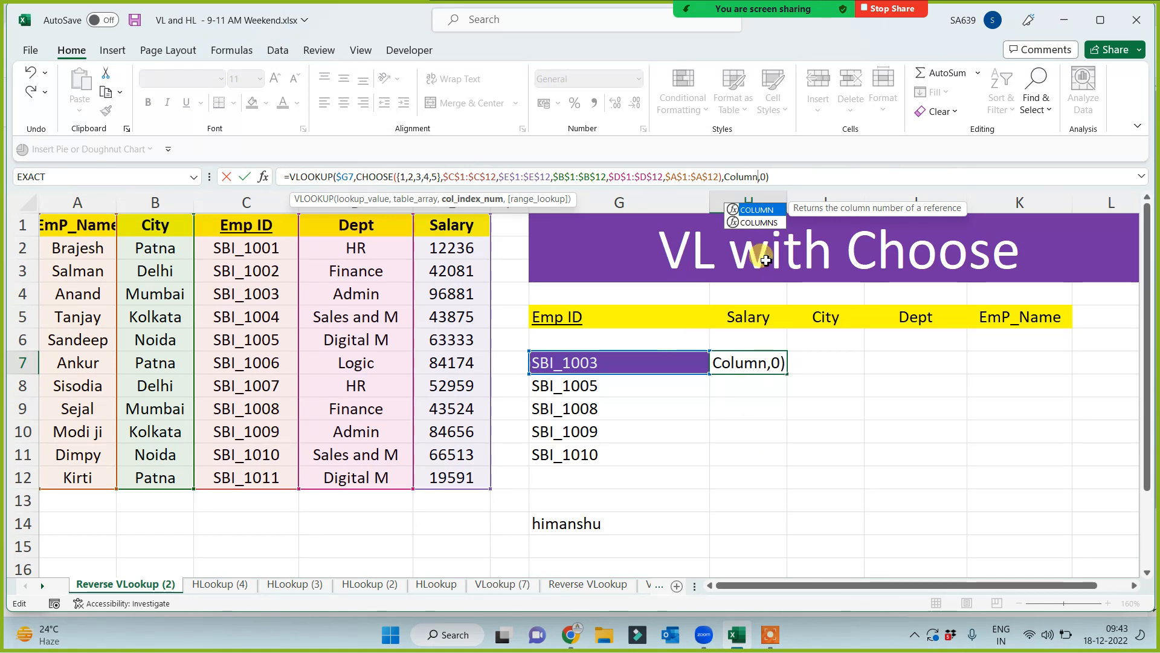
{"action": "type", "text": "(b1)"}
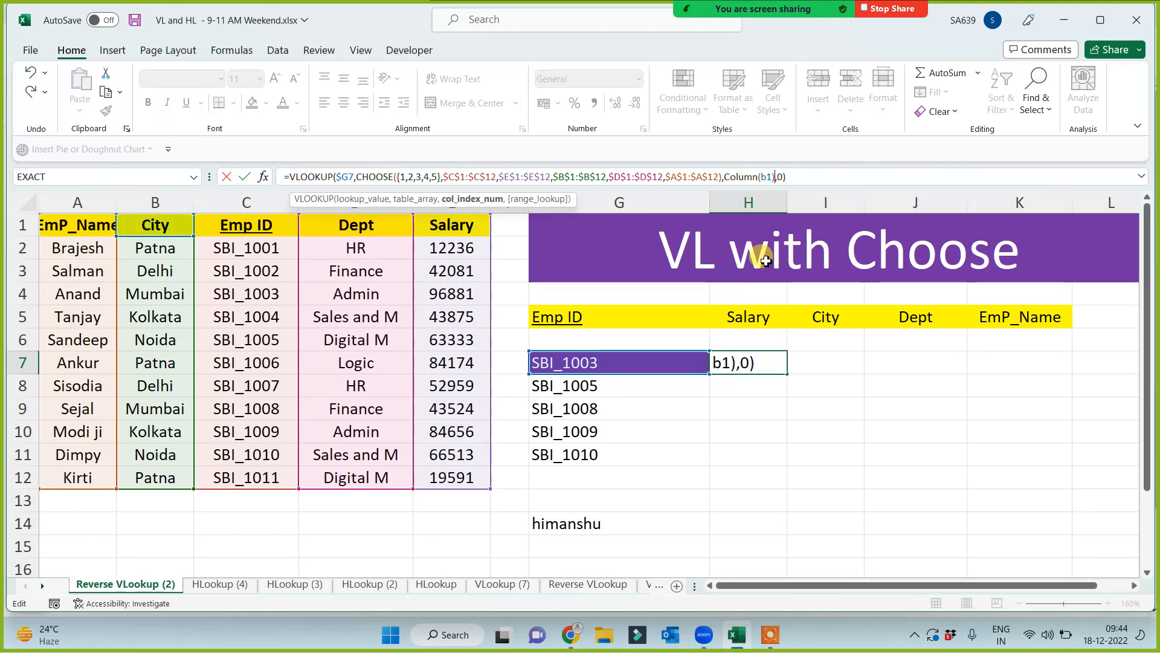
{"action": "key", "text": "Return"}
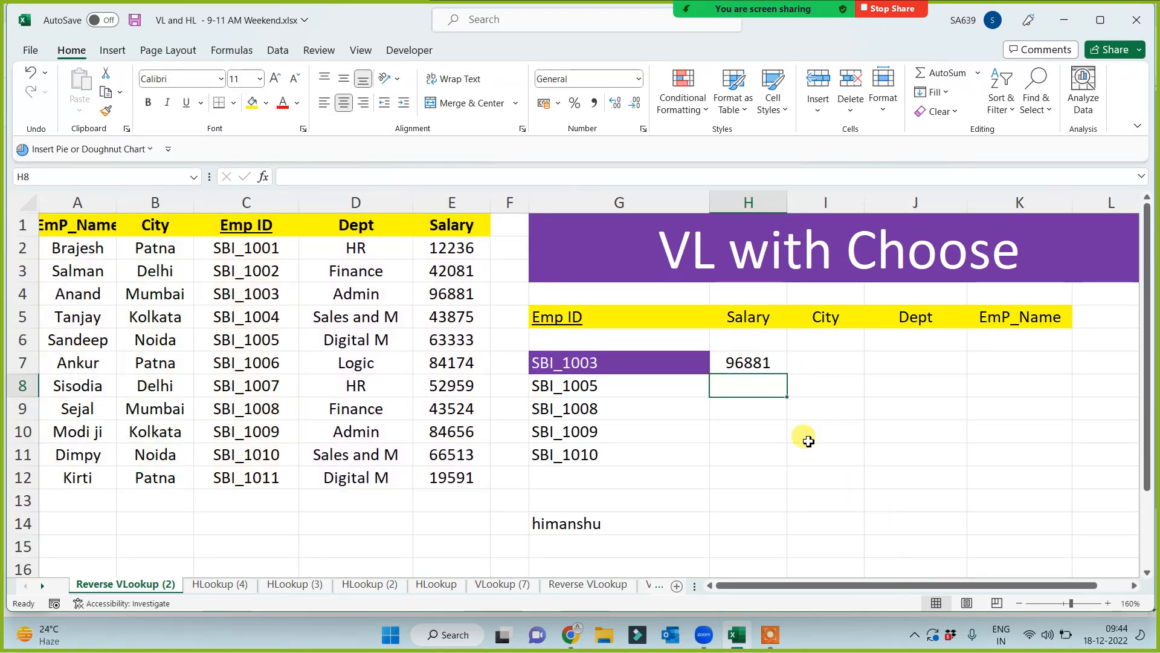
Step: Fill the H7 formula across to column K and down to row 11, covering H7:K11
{"action": "left_click", "coordinate": [762, 363]}
{"action": "left_click_drag", "start_coordinate": [788, 373], "coordinate": [1068, 467]}
{"action": "left_click", "coordinate": [820, 526]}
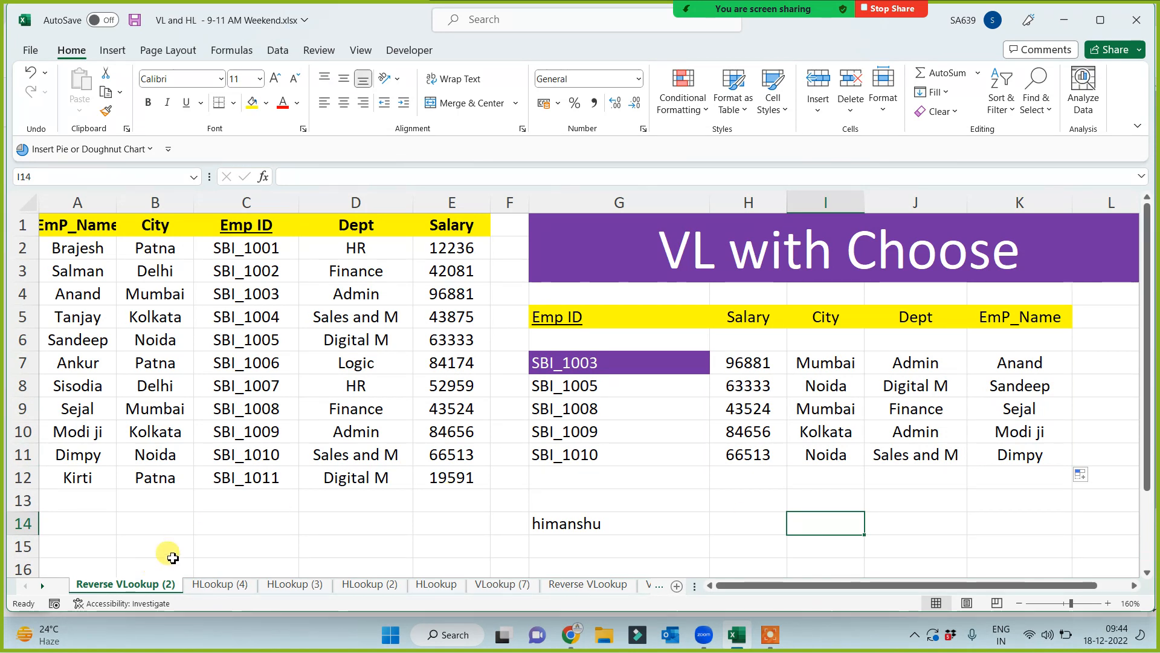
Step: Extend the G1 heading to "VL with Choose with Column" in a smaller font that fits, and save the workbook
{"action": "double_click", "coordinate": [1029, 254]}
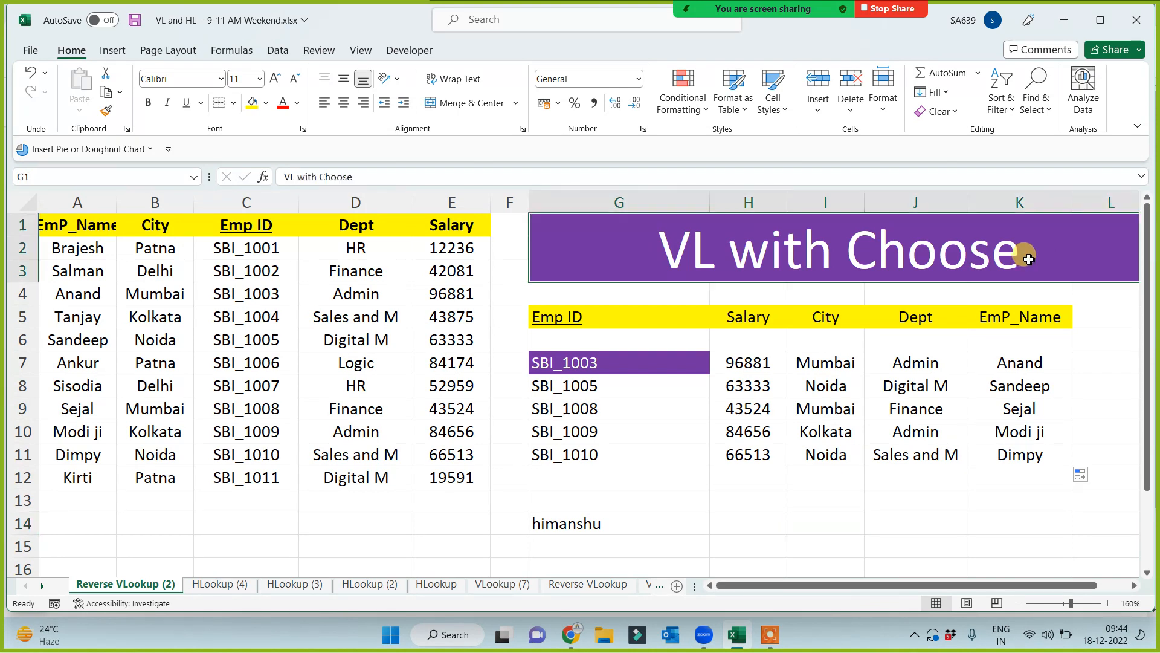
{"action": "type", "text": "with Colu"}
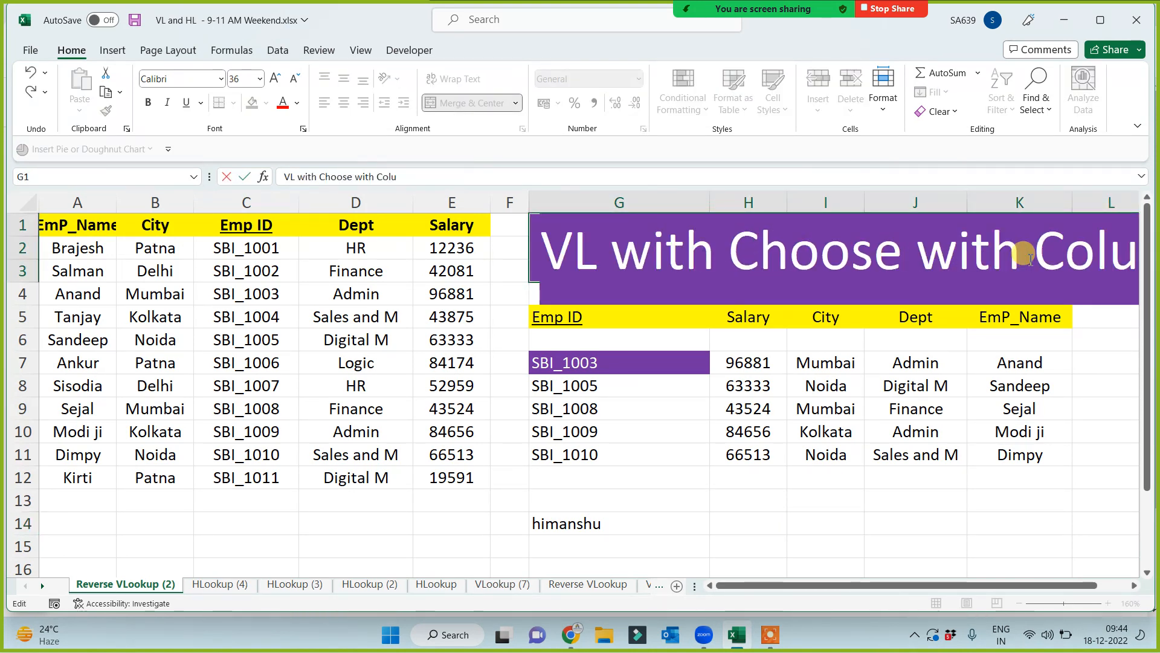
{"action": "type", "text": "mn"}
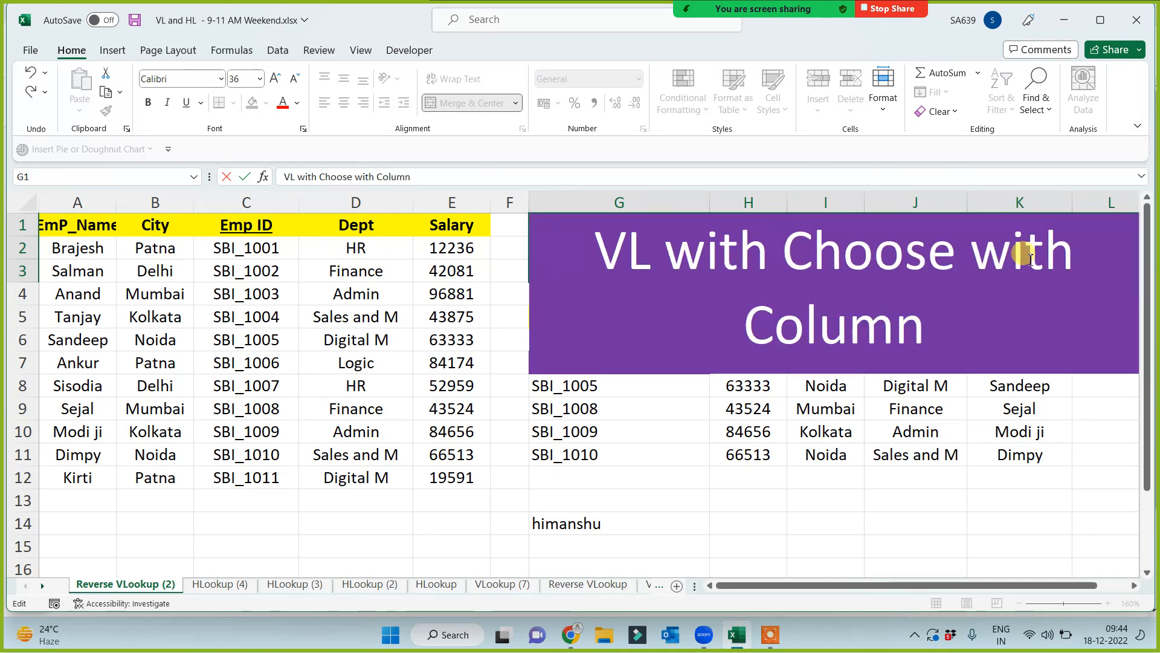
{"action": "key", "text": "ctrl+Return"}
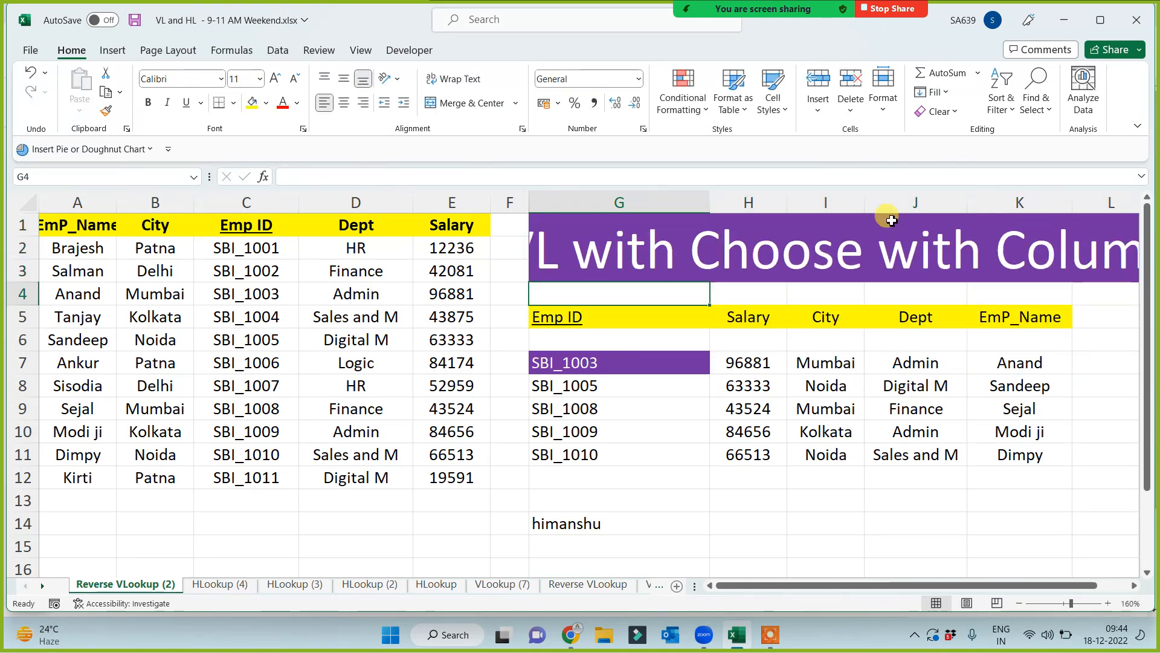
{"action": "left_click", "coordinate": [295, 79]}
{"action": "left_click", "coordinate": [738, 503]}
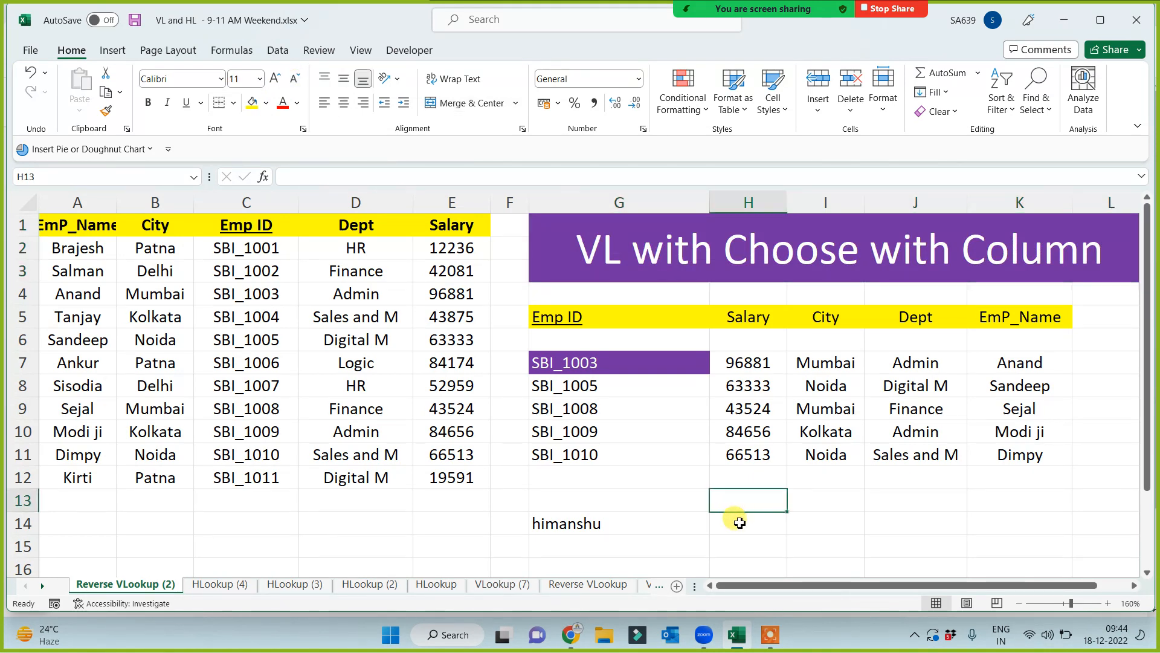
{"action": "key", "text": "ctrl+s"}
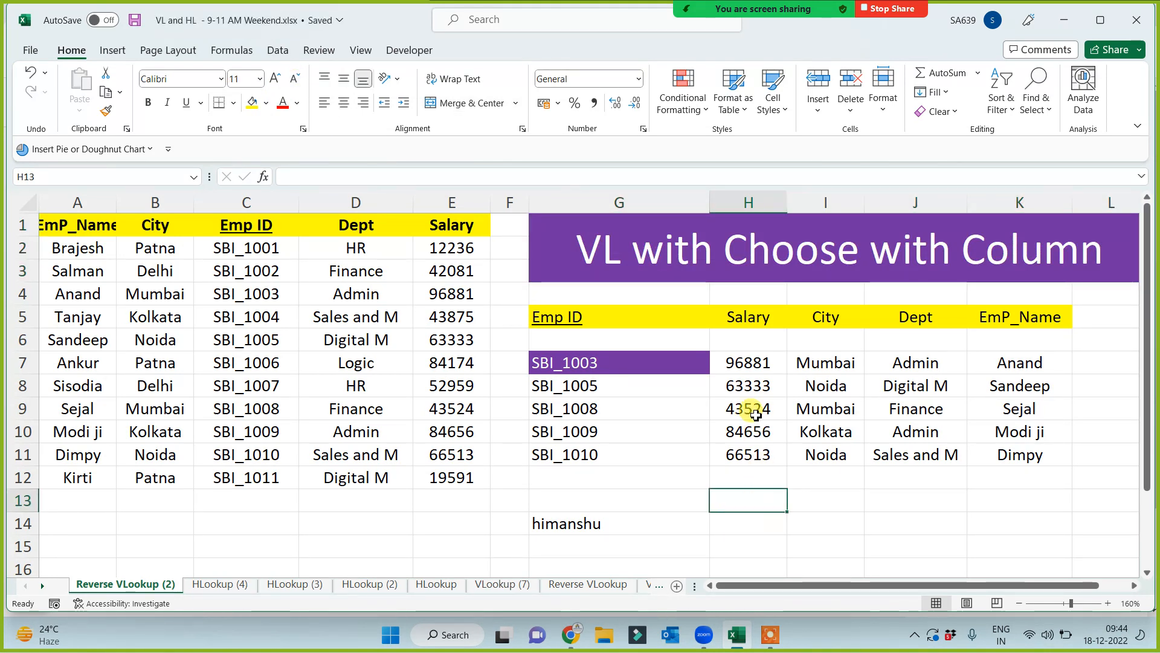
Step: Copy the full formula text from H7 and leave the cell without changing it
{"action": "left_click", "coordinate": [756, 365]}
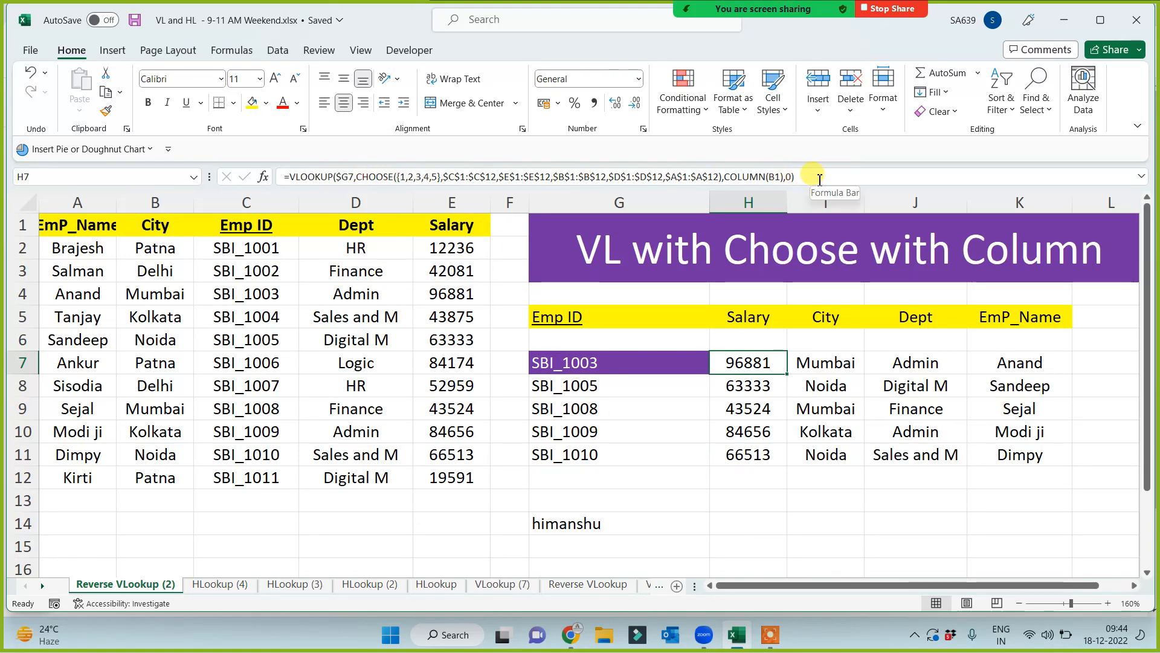
{"action": "left_click_drag", "start_coordinate": [820, 176], "coordinate": [166, 160]}
{"action": "key", "text": "ctrl+c"}
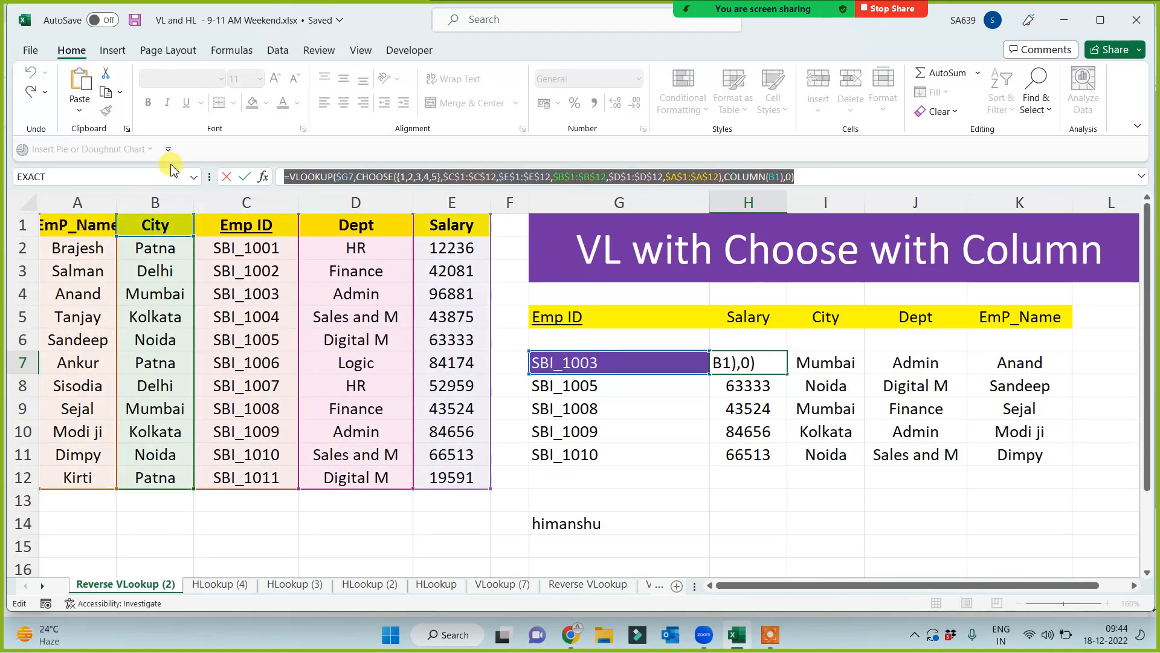
{"action": "key", "text": "Escape"}
Step: Clear the name in G14 and paste the copied formula as displayed text into C14
{"action": "left_click", "coordinate": [591, 524]}
{"action": "key", "text": "Delete"}
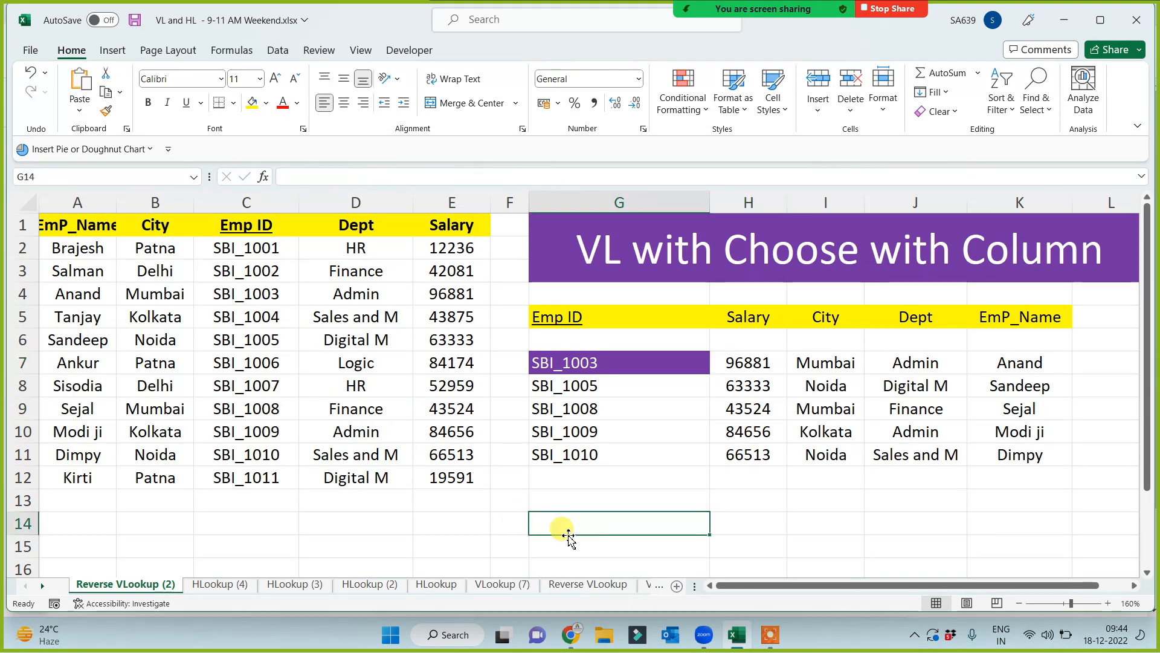
{"action": "double_click", "coordinate": [254, 528]}
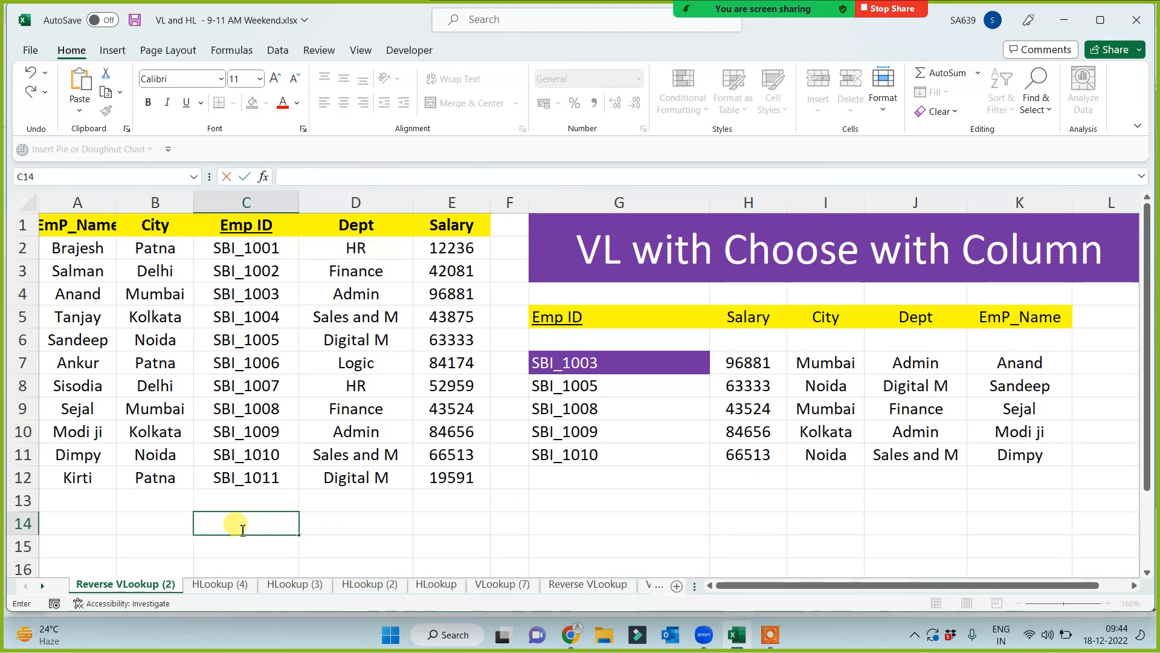
{"action": "key", "text": "ctrl+v"}
{"action": "left_click", "coordinate": [285, 563]}
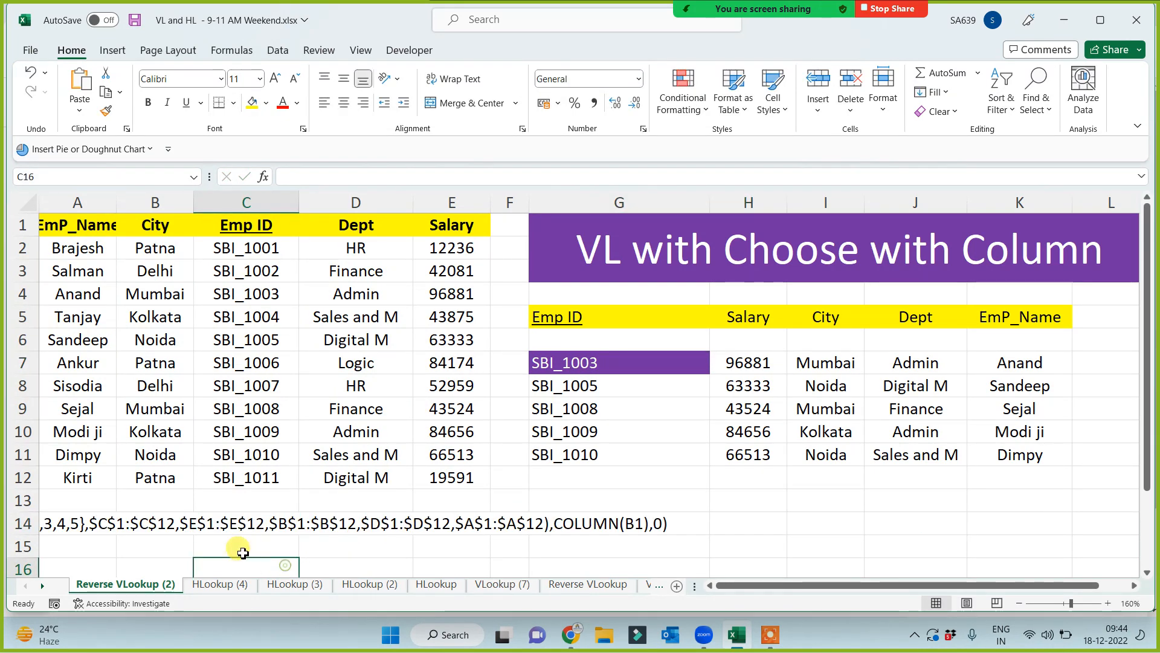
Step: Merge and center B14:J15 around the pasted formula text, align it to the middle and fill it yellow
{"action": "left_click", "coordinate": [247, 525]}
{"action": "left_click_drag", "start_coordinate": [153, 518], "coordinate": [928, 546]}
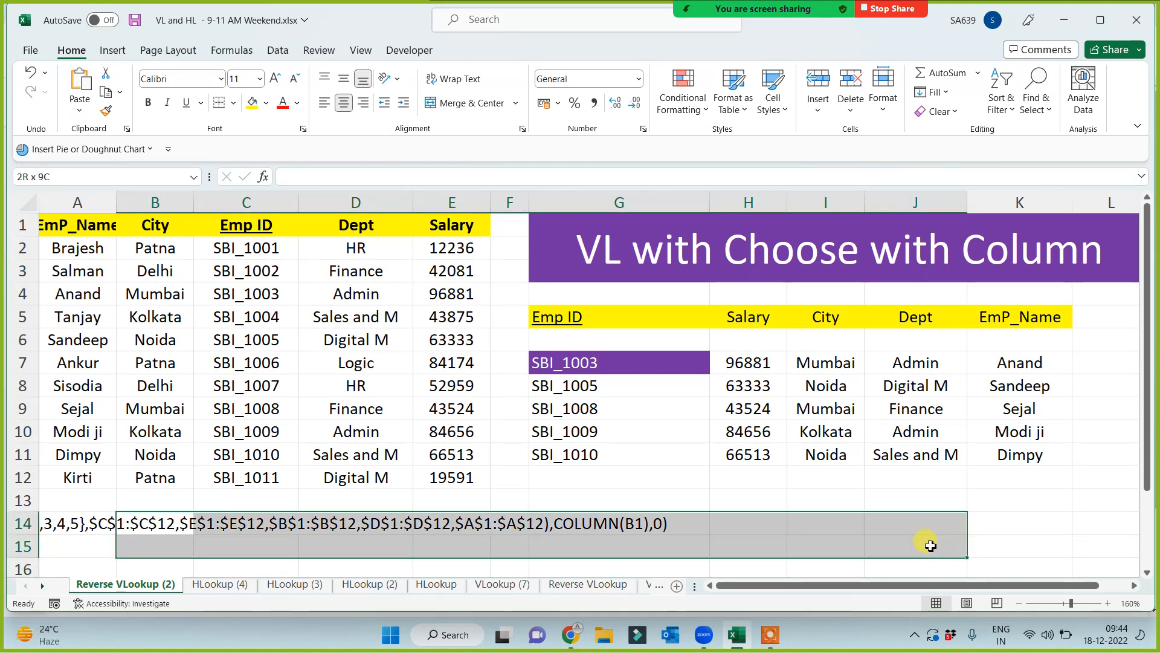
{"action": "left_click", "coordinate": [458, 104]}
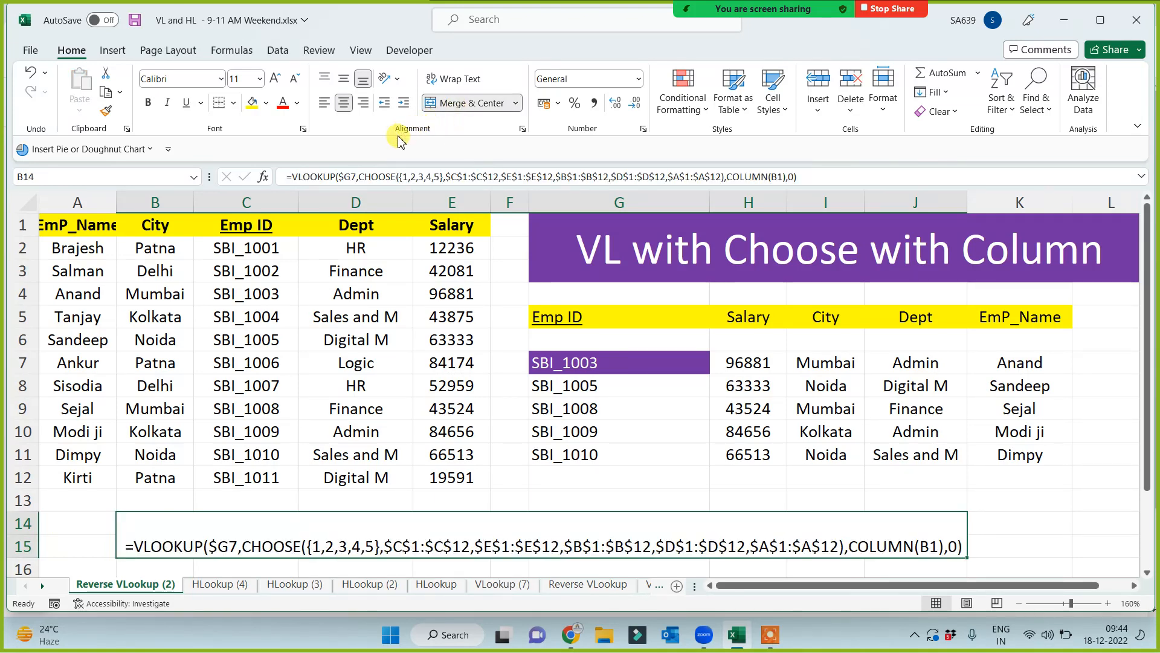
{"action": "left_click", "coordinate": [347, 80]}
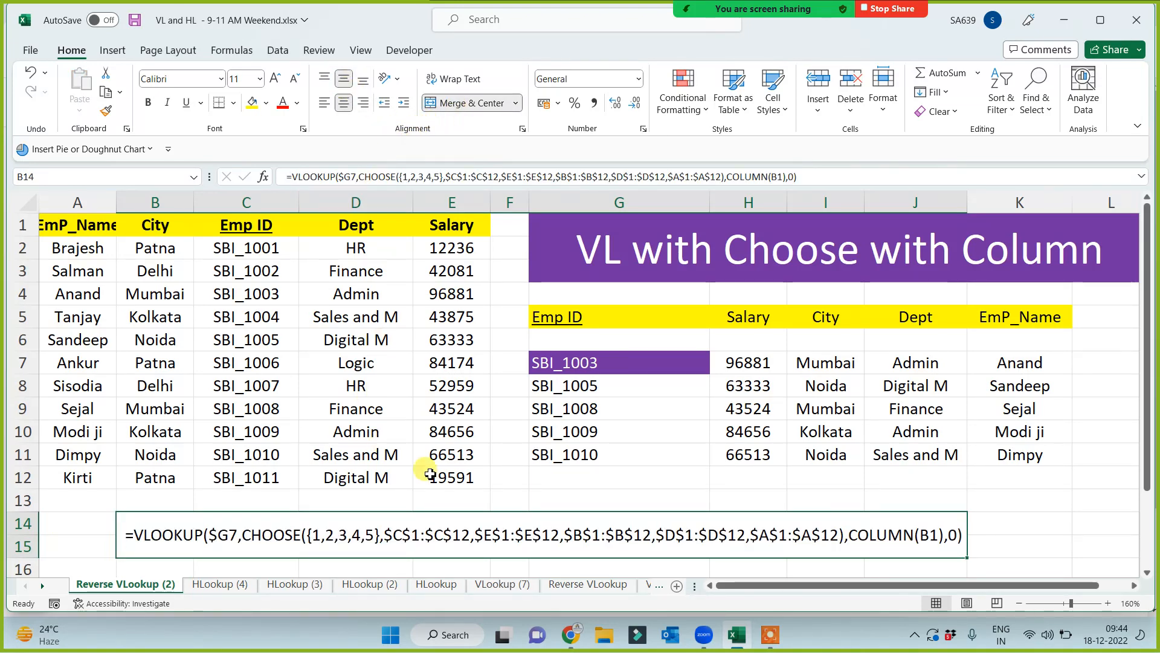
{"action": "left_click", "coordinate": [252, 102]}
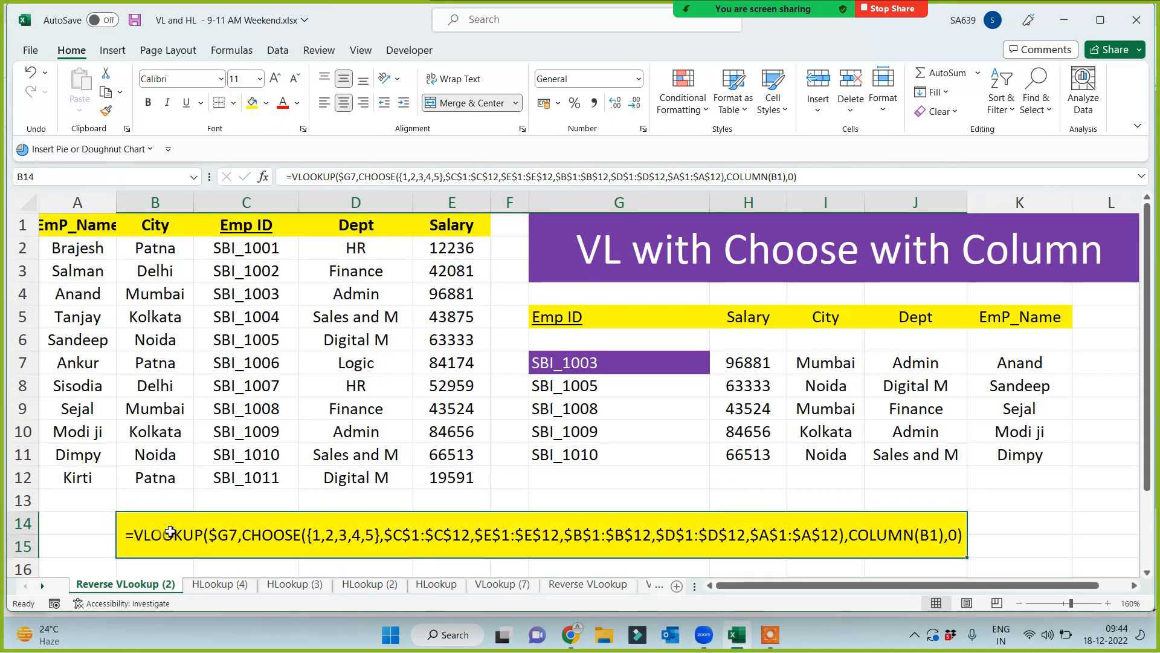
Step: Widen the merged formula box to B14:K15 with bold text, and save the workbook
{"action": "left_click_drag", "start_coordinate": [205, 530], "coordinate": [1036, 536]}
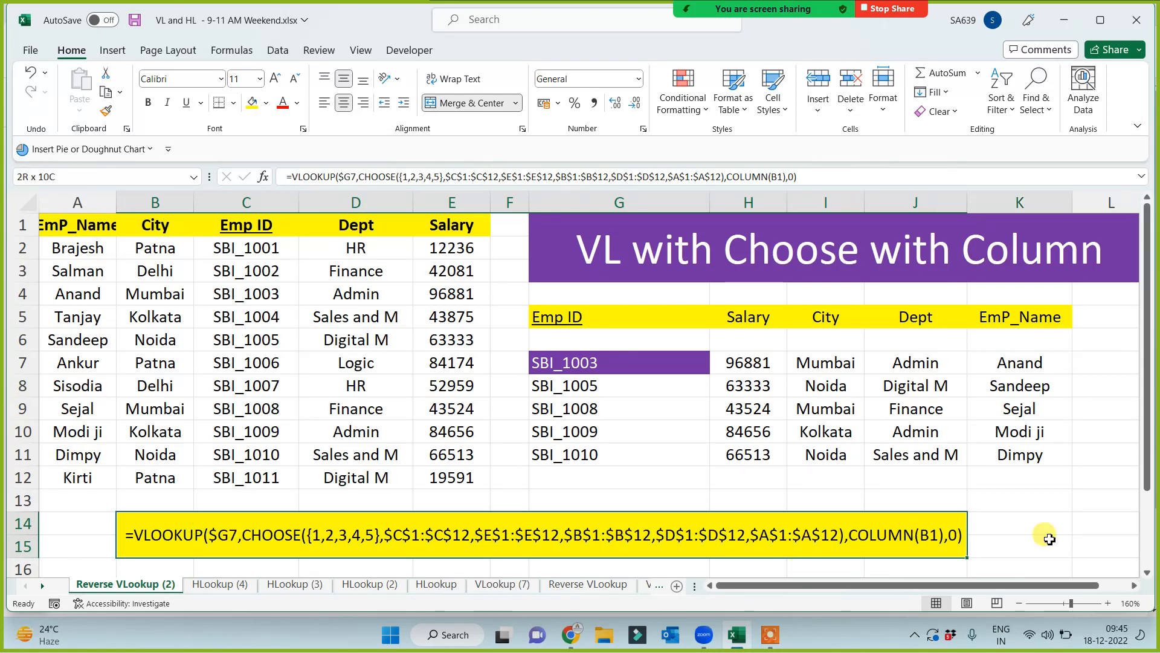
{"action": "left_click", "coordinate": [457, 104]}
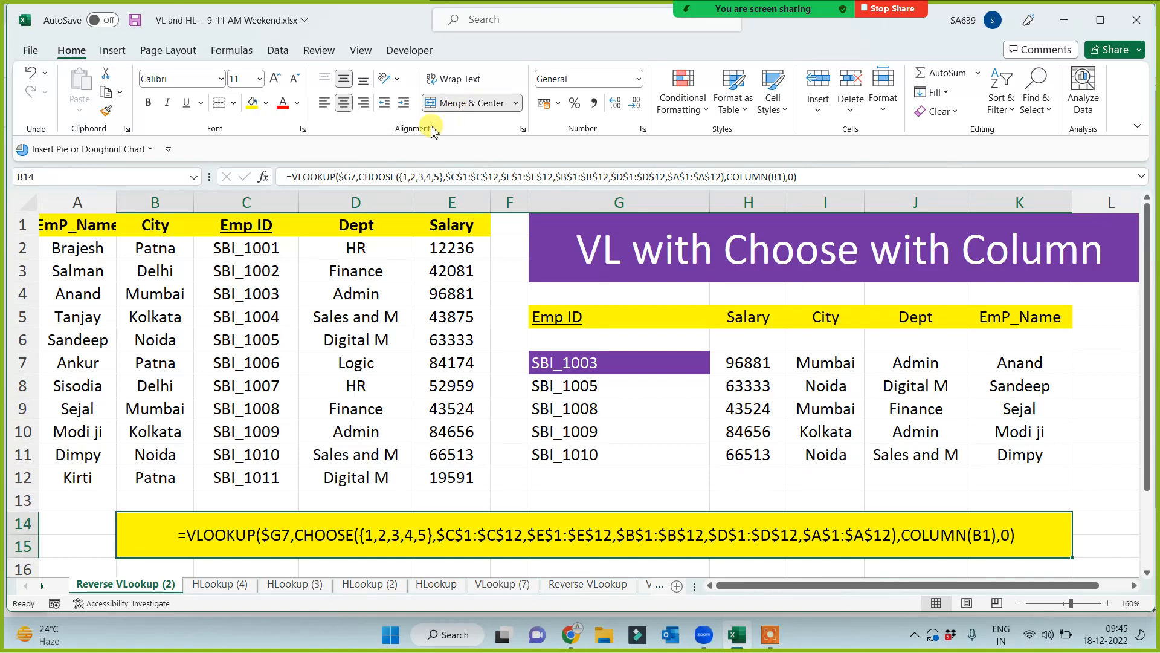
{"action": "left_click", "coordinate": [150, 108]}
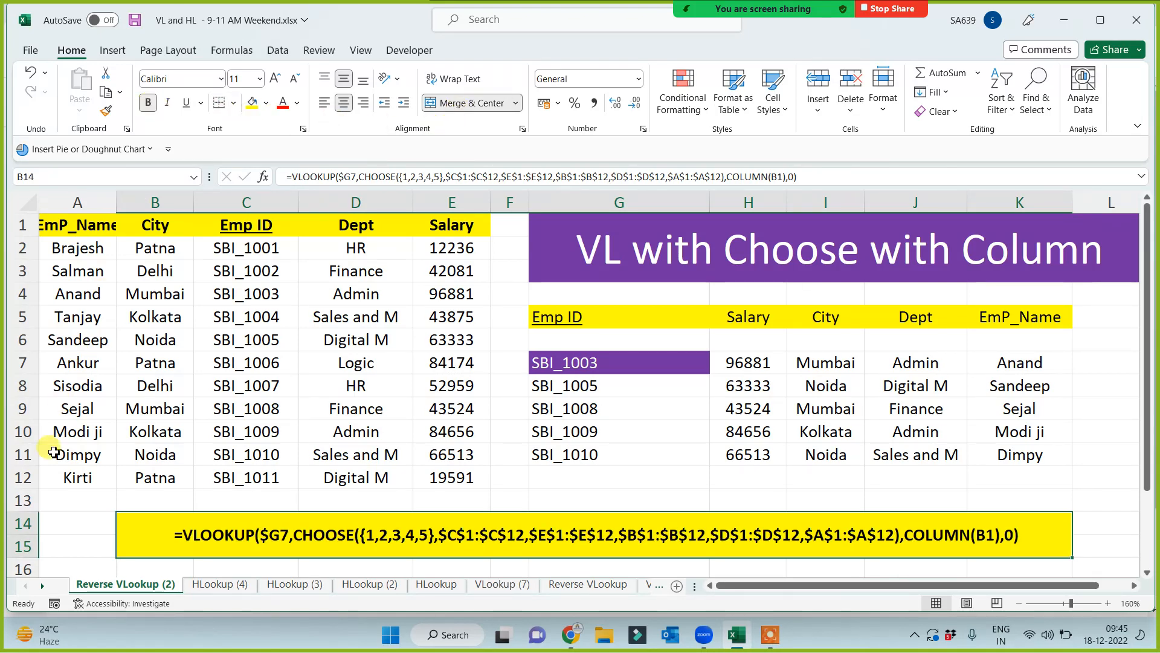
{"action": "left_click", "coordinate": [63, 532]}
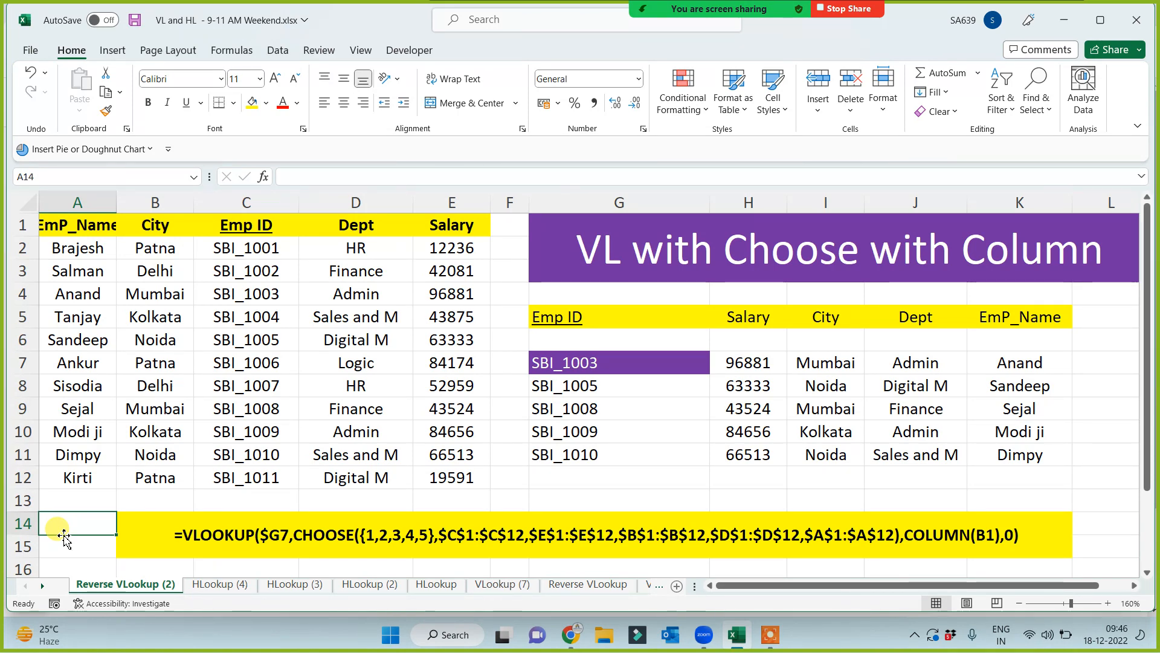
{"action": "key", "text": "ctrl+s"}
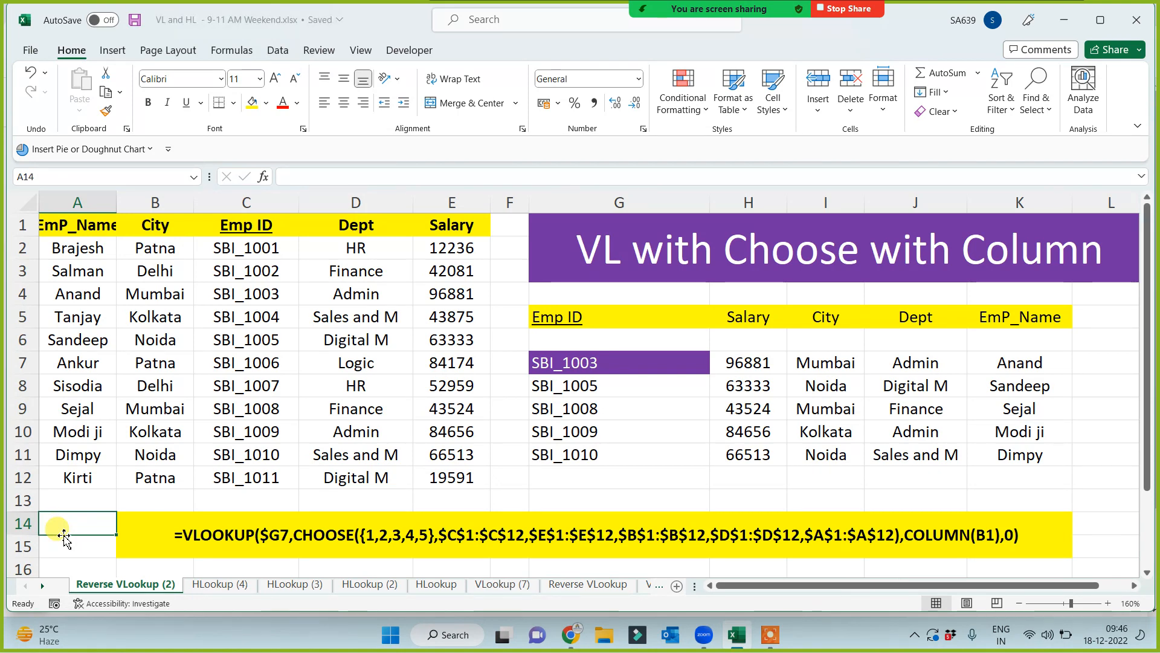
Step: Examine the H7 formula and column B to relate the COLUMN(B1) argument to the column index
{"action": "left_click", "coordinate": [748, 362]}
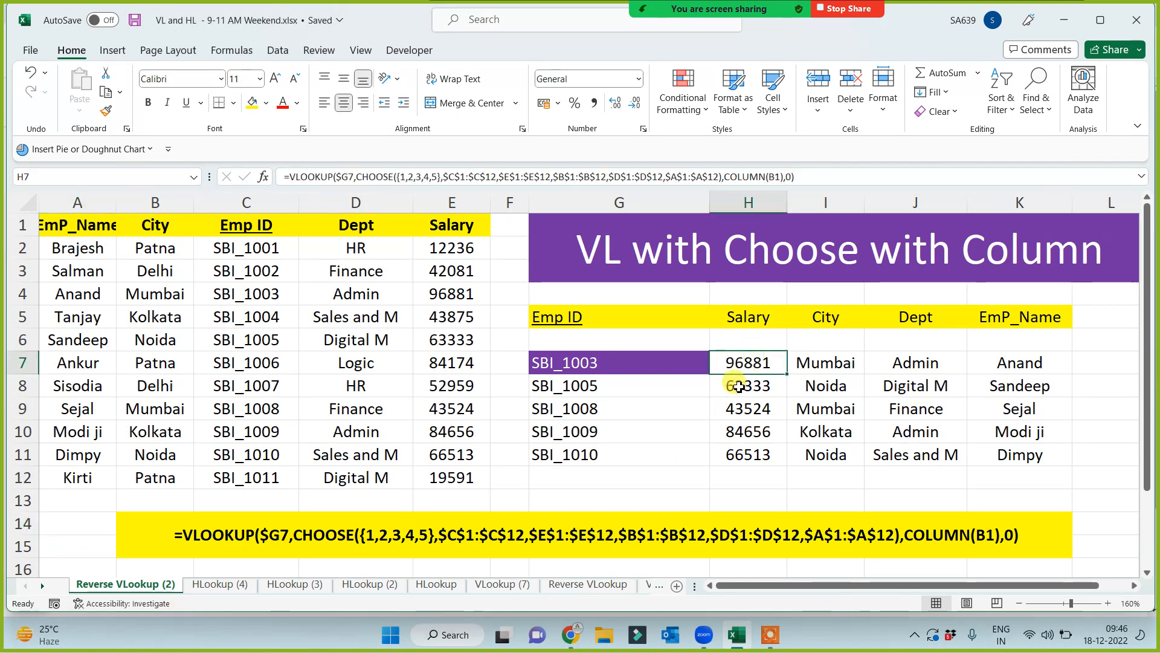
{"action": "left_click", "coordinate": [155, 203]}
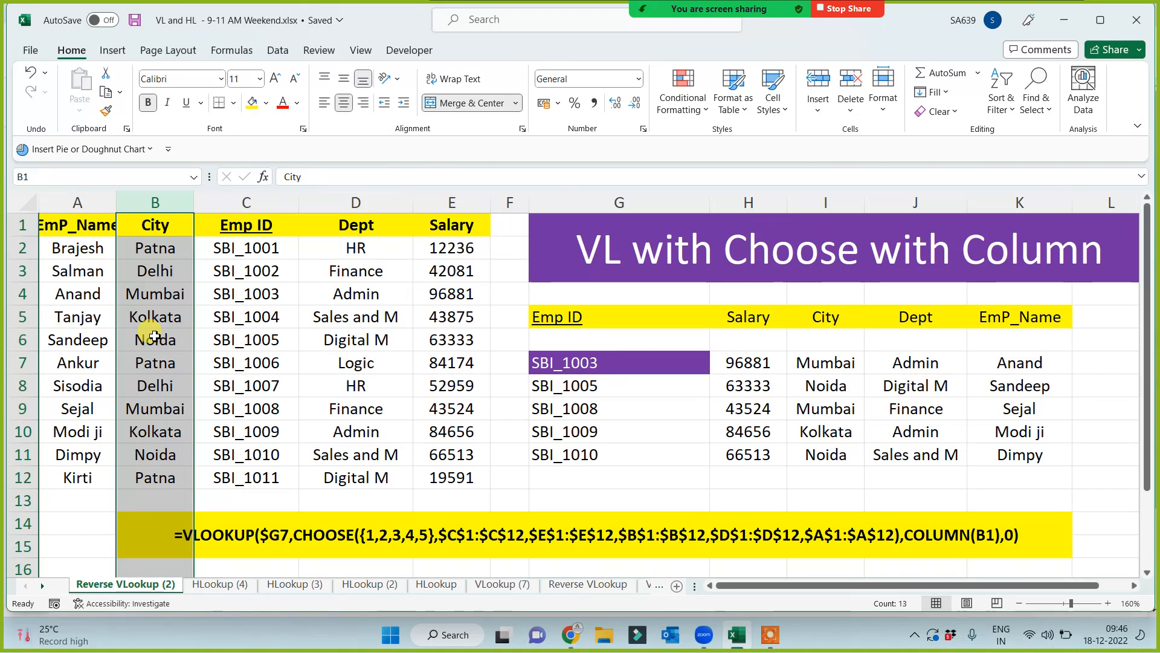
{"action": "left_click", "coordinate": [641, 474]}
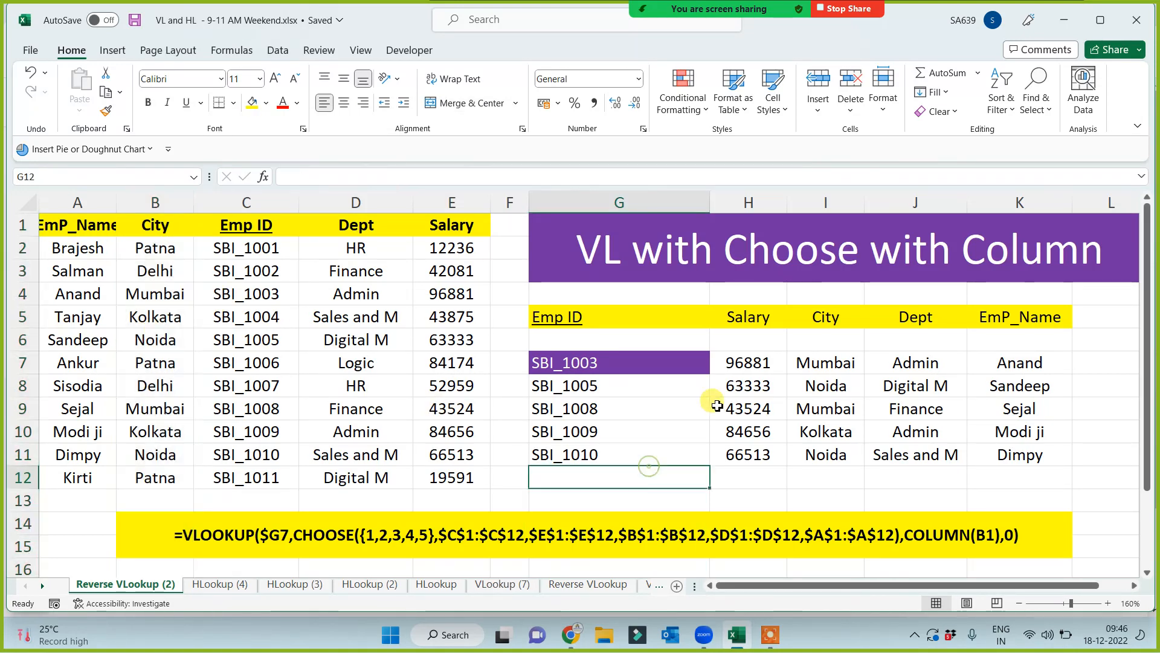
{"action": "left_click", "coordinate": [748, 365]}
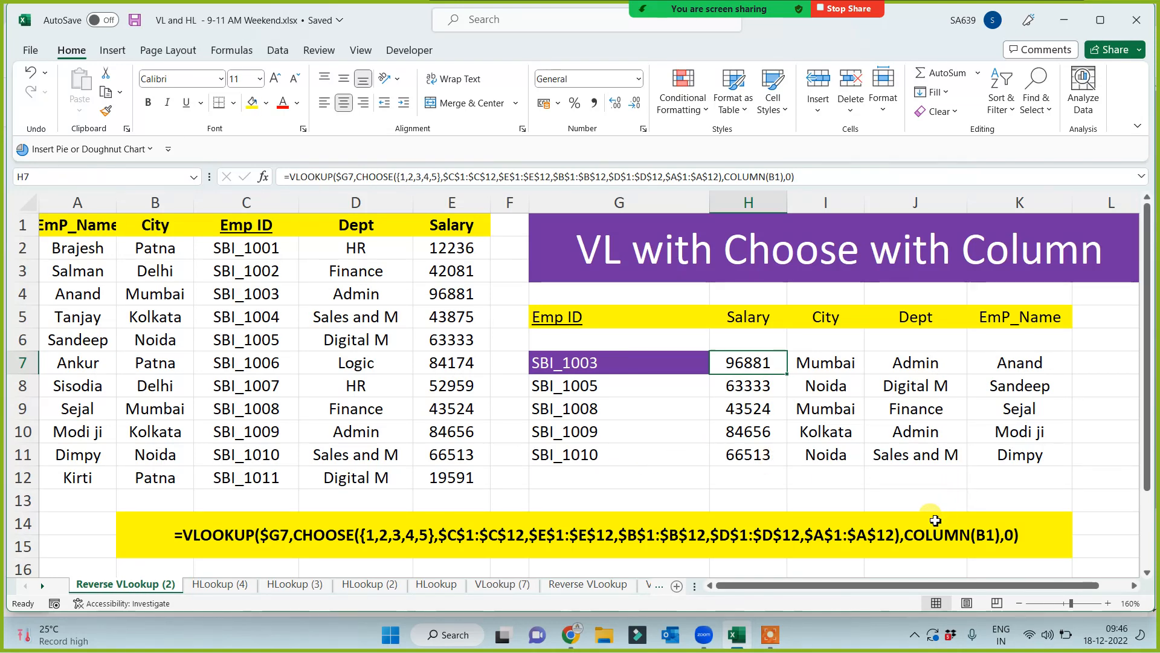
Step: Apply a thick outside border to the merged yellow formula box in B14:K15
{"action": "left_click", "coordinate": [915, 536]}
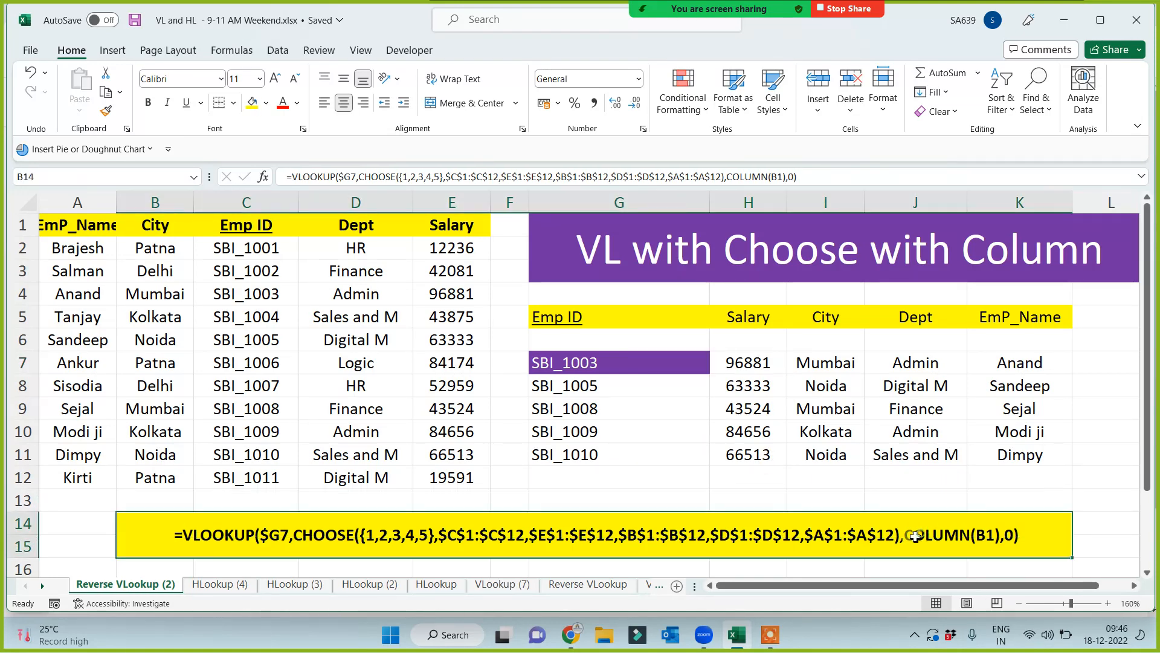
{"action": "left_click", "coordinate": [235, 103]}
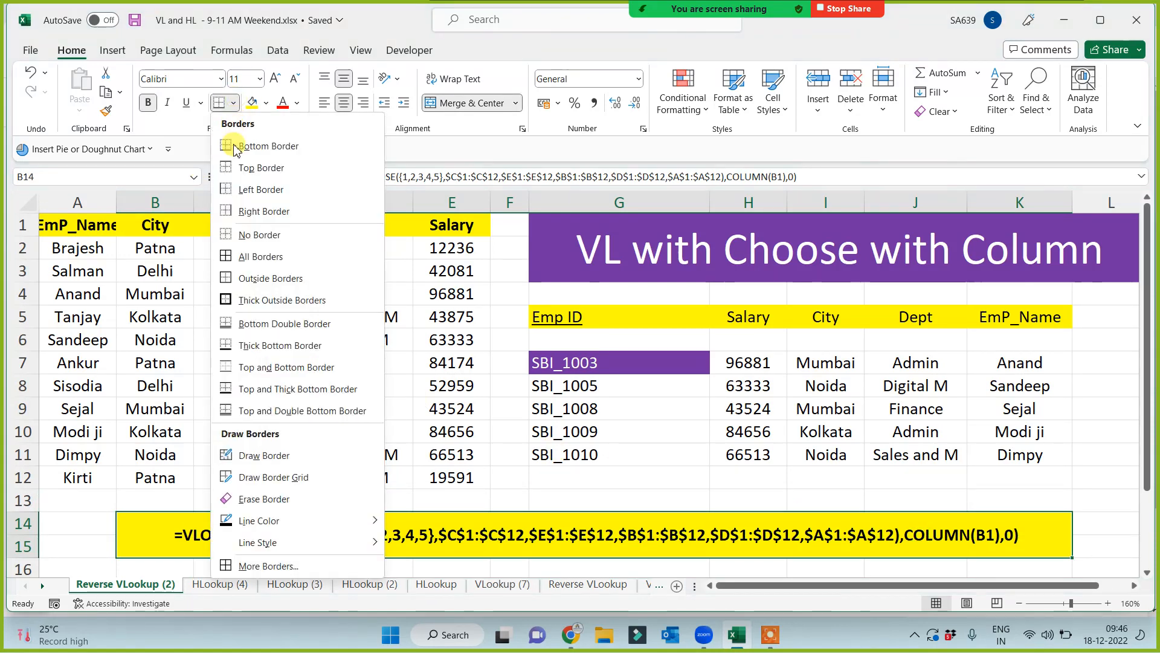
{"action": "left_click", "coordinate": [226, 300]}
{"action": "left_click", "coordinate": [537, 470]}
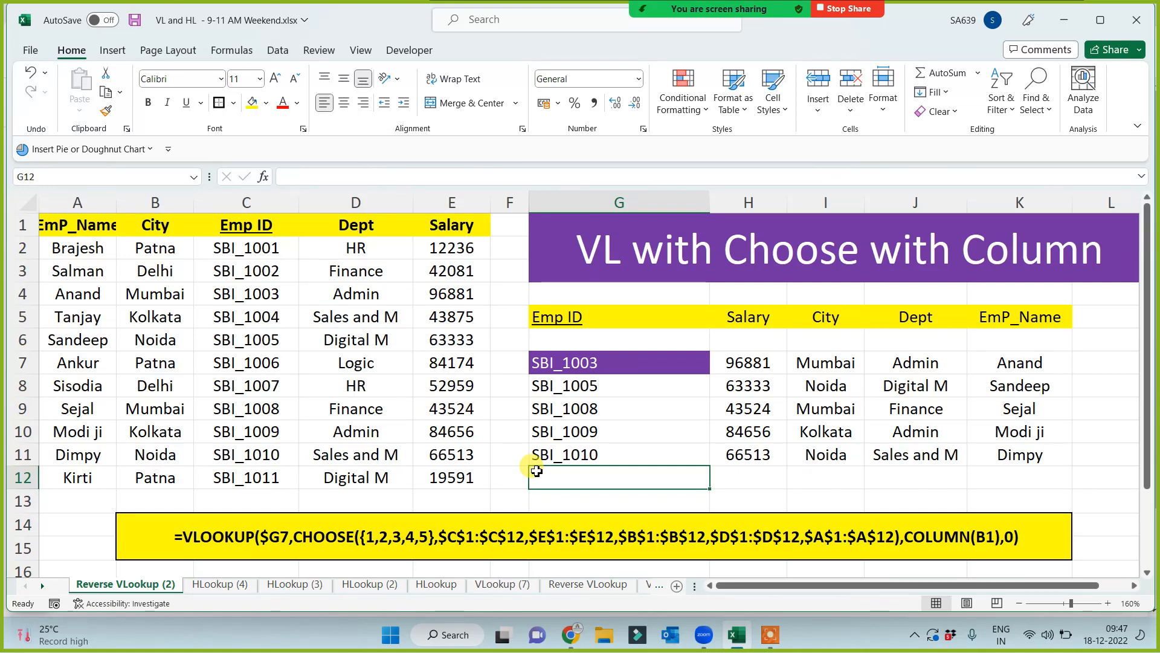
Step: Examine the COLUMN argument in the row 7 formulas from H7 to K7, and review the source data in columns A to E
{"action": "left_click", "coordinate": [822, 365]}
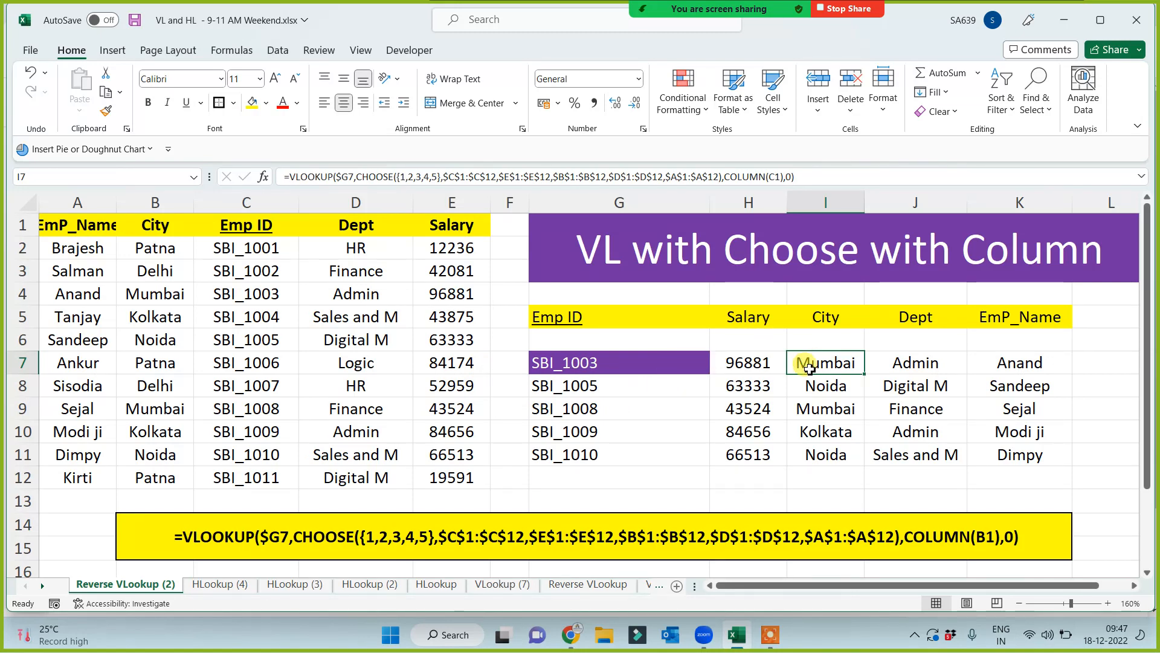
{"action": "left_click", "coordinate": [905, 363]}
{"action": "left_click", "coordinate": [1016, 364]}
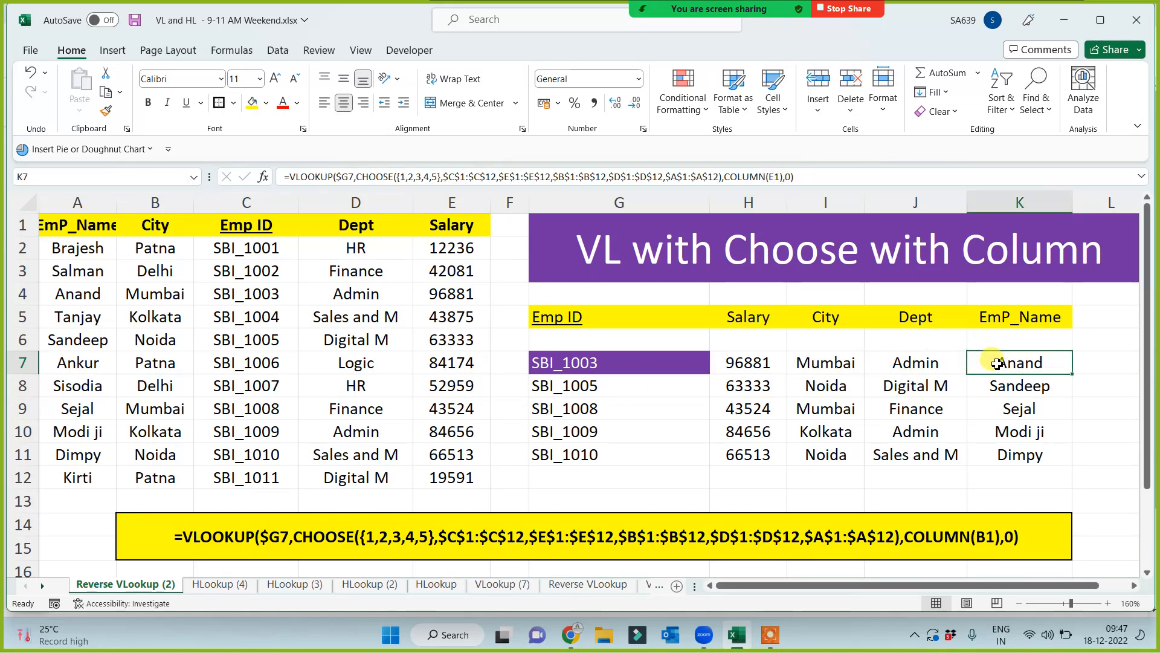
{"action": "left_click", "coordinate": [934, 365]}
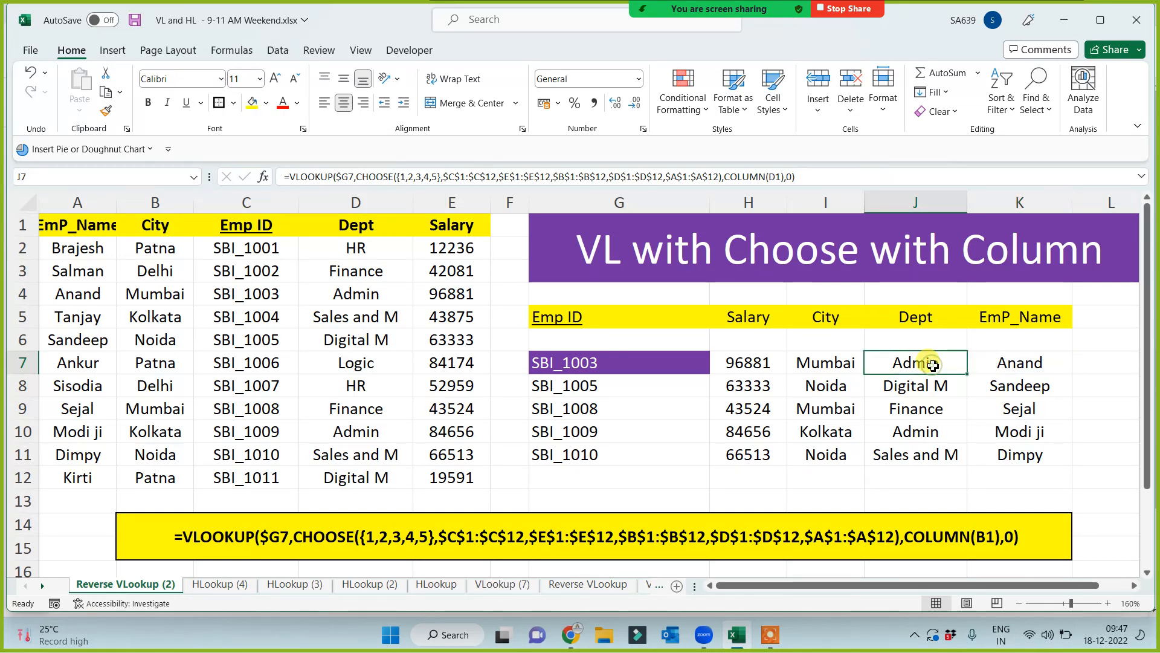
{"action": "left_click", "coordinate": [838, 361]}
{"action": "left_click", "coordinate": [737, 358]}
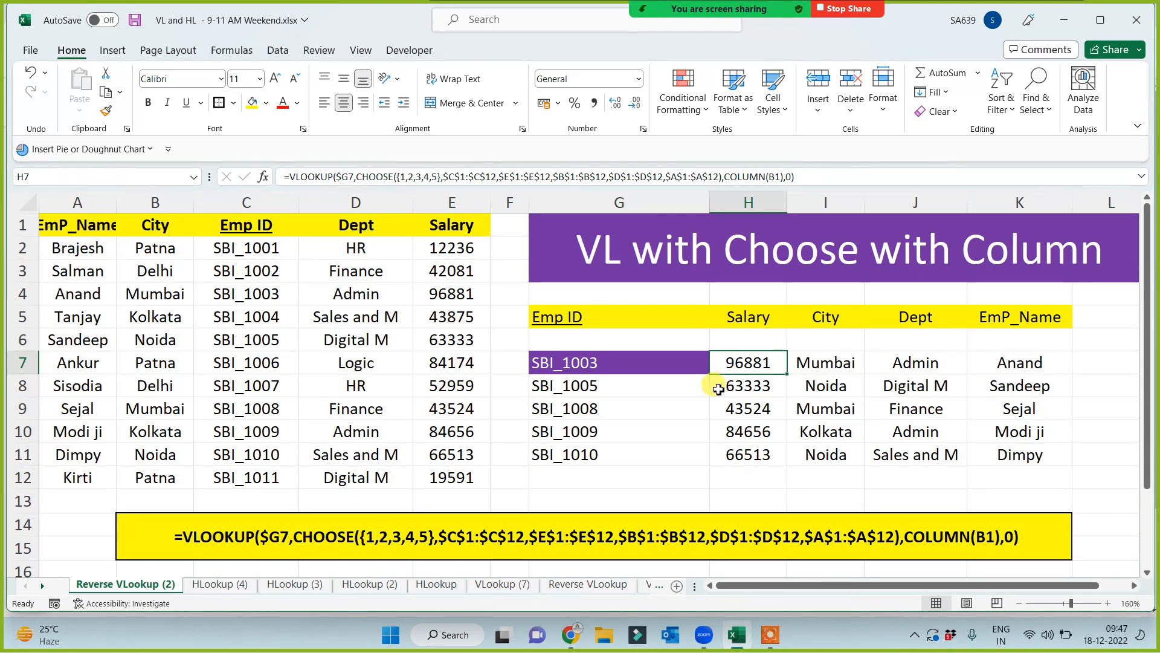
{"action": "left_click", "coordinate": [644, 456]}
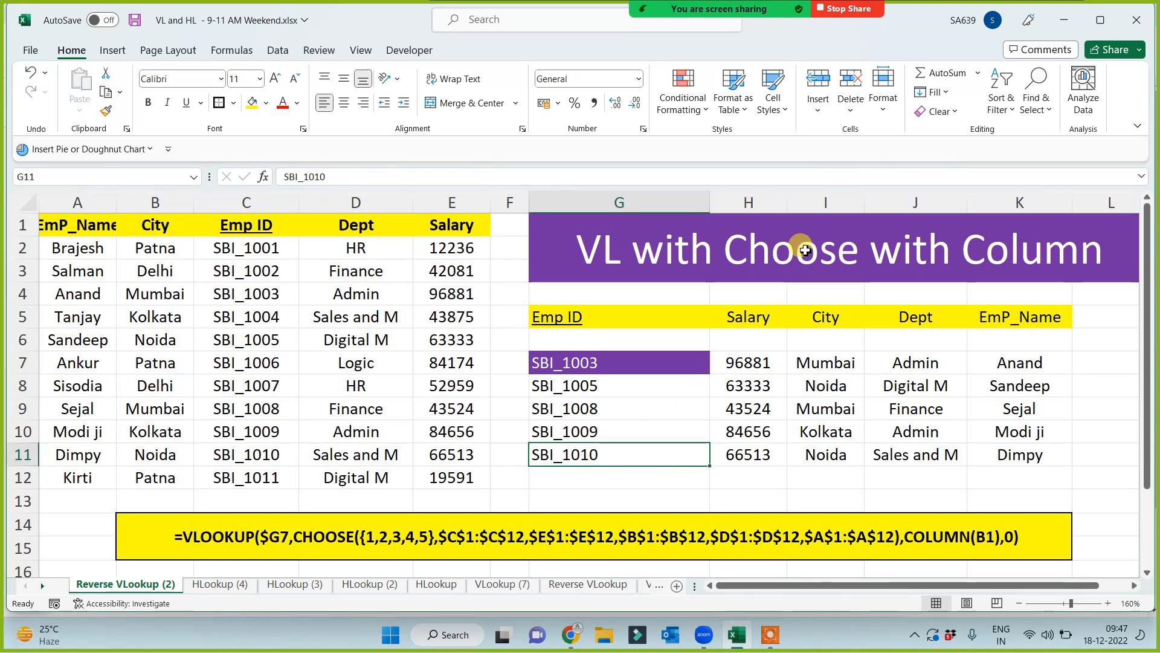
{"action": "left_click", "coordinate": [540, 483]}
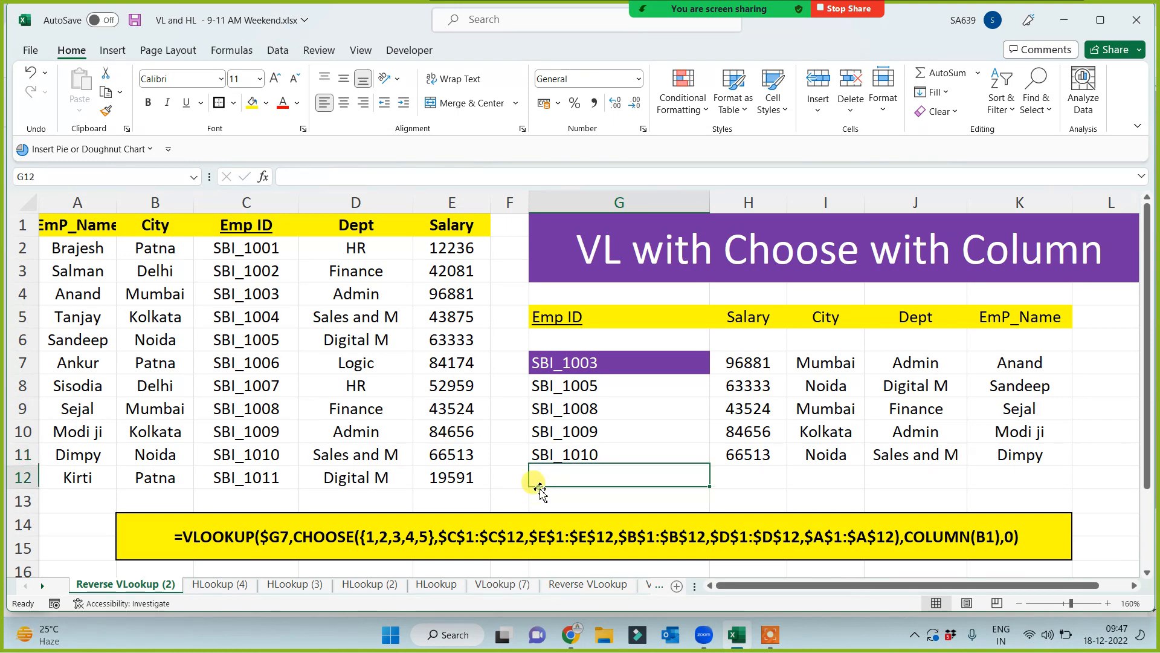
{"action": "left_click_drag", "start_coordinate": [77, 202], "coordinate": [447, 225]}
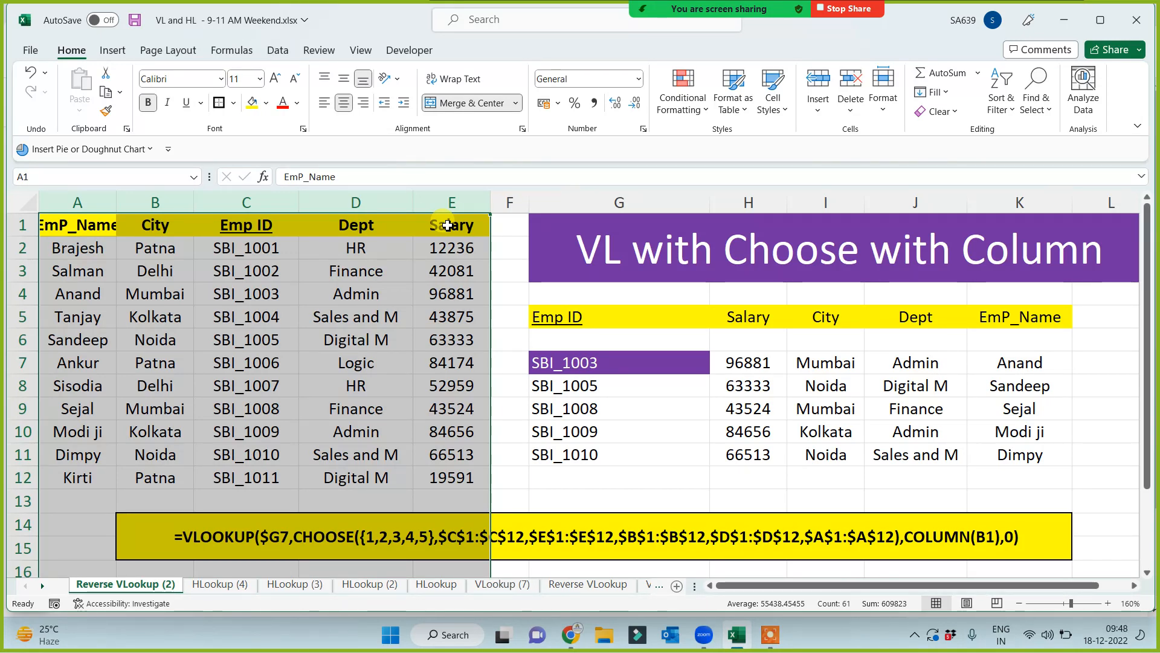
{"action": "left_click", "coordinate": [660, 431]}
Step: Apply a thick outside border to the lookup results in G7:K11
{"action": "left_click", "coordinate": [660, 361]}
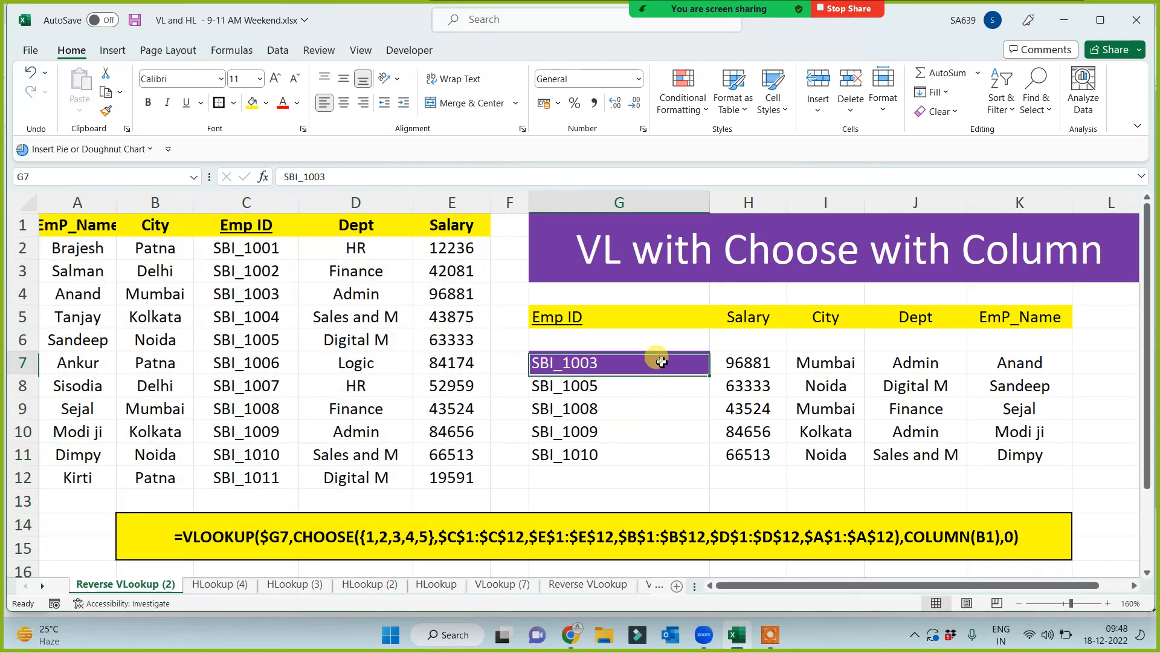
{"action": "left_click_drag", "start_coordinate": [660, 361], "coordinate": [1025, 461]}
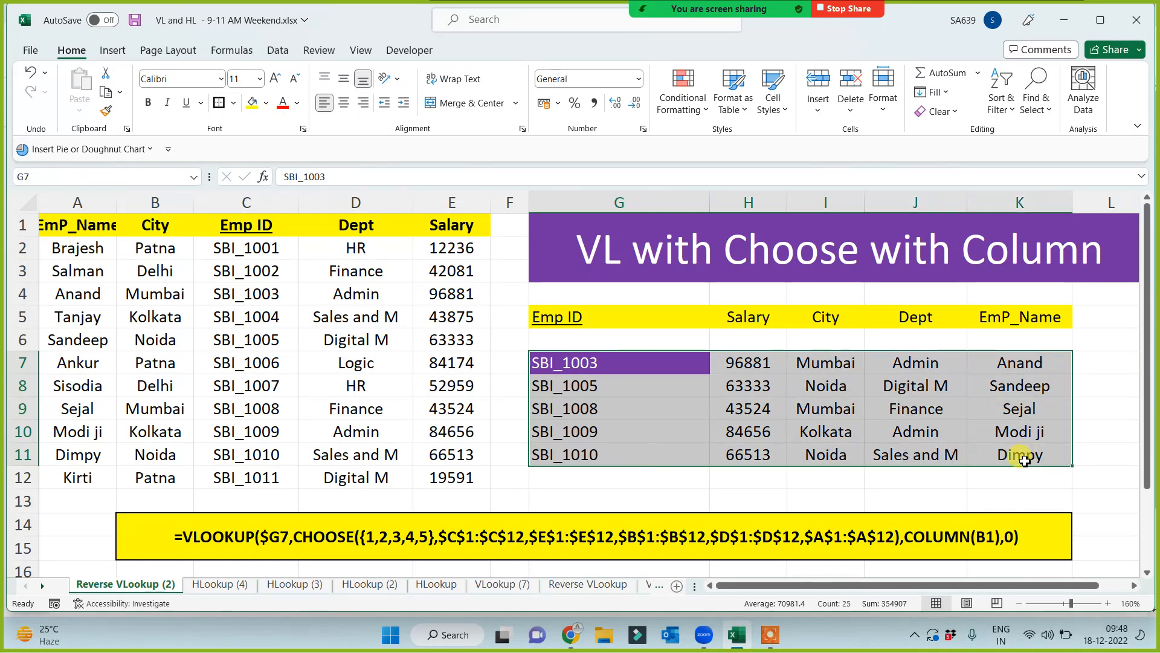
{"action": "left_click", "coordinate": [219, 103]}
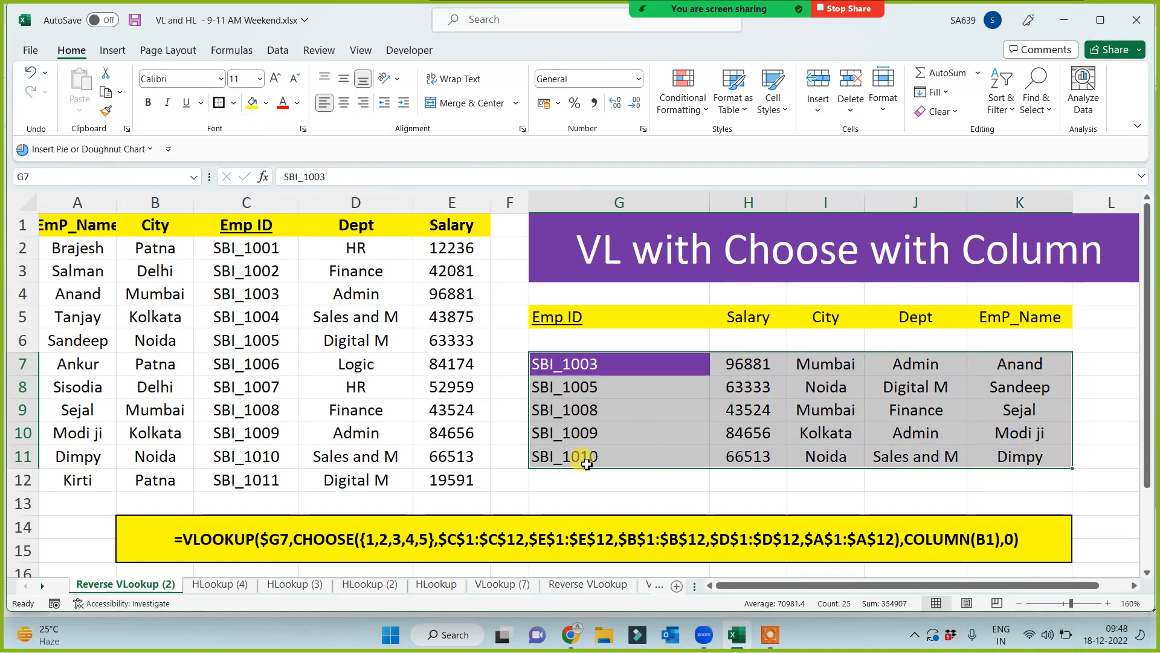
{"action": "left_click", "coordinate": [627, 502]}
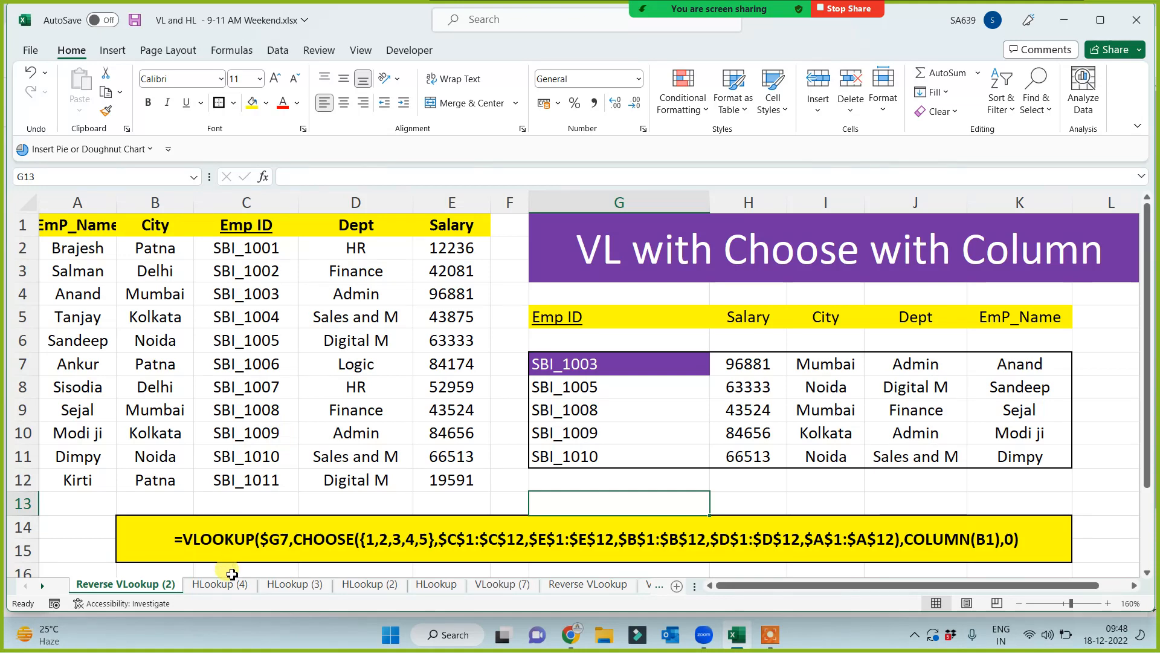
Step: Create a copy of the Reverse VLookup sheet before Reverse VLookup (2) and rename the copy XLookup
{"action": "left_click", "coordinate": [602, 587]}
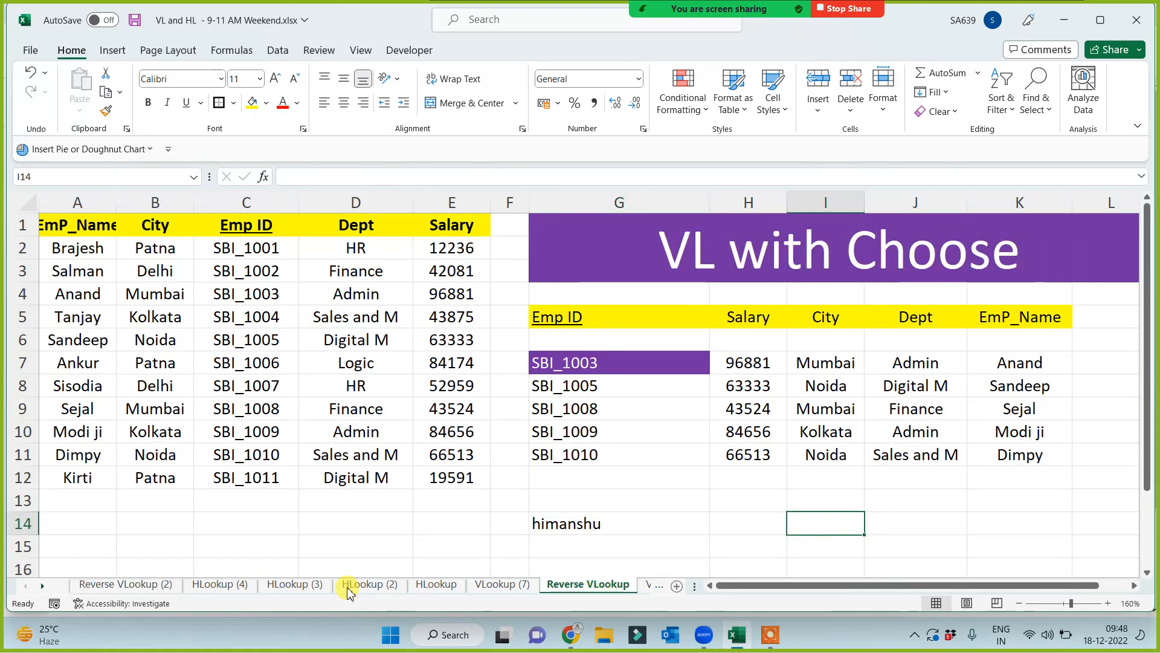
{"action": "right_click", "coordinate": [577, 588]}
{"action": "left_click", "coordinate": [597, 451]}
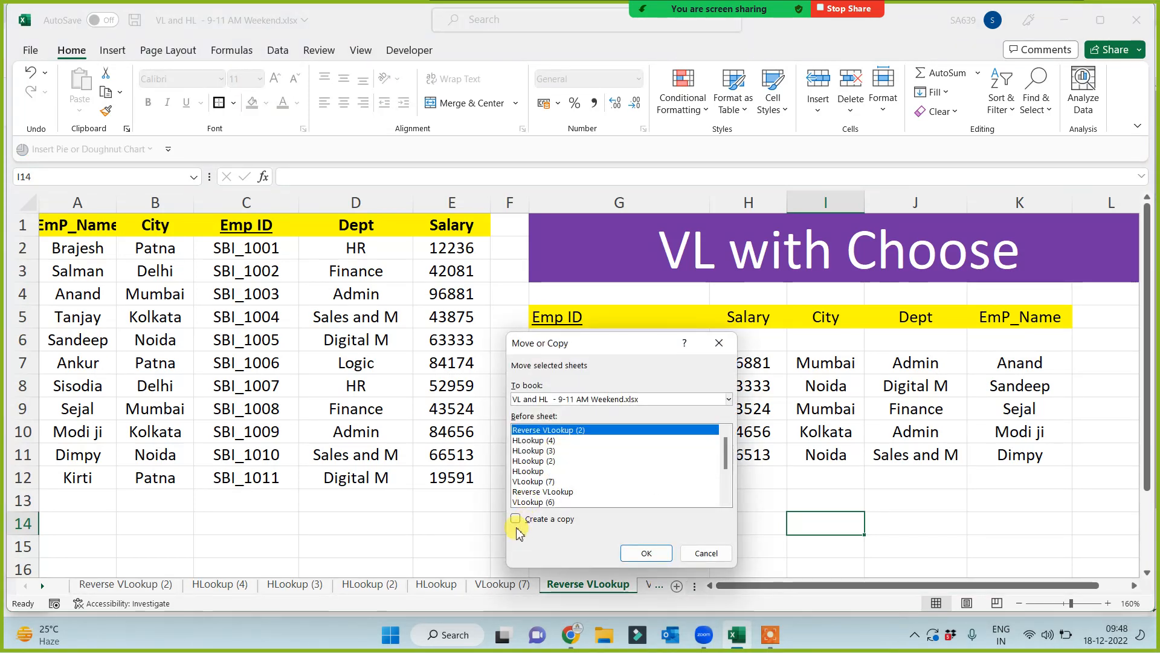
{"action": "left_click", "coordinate": [516, 518]}
{"action": "left_click", "coordinate": [646, 553]}
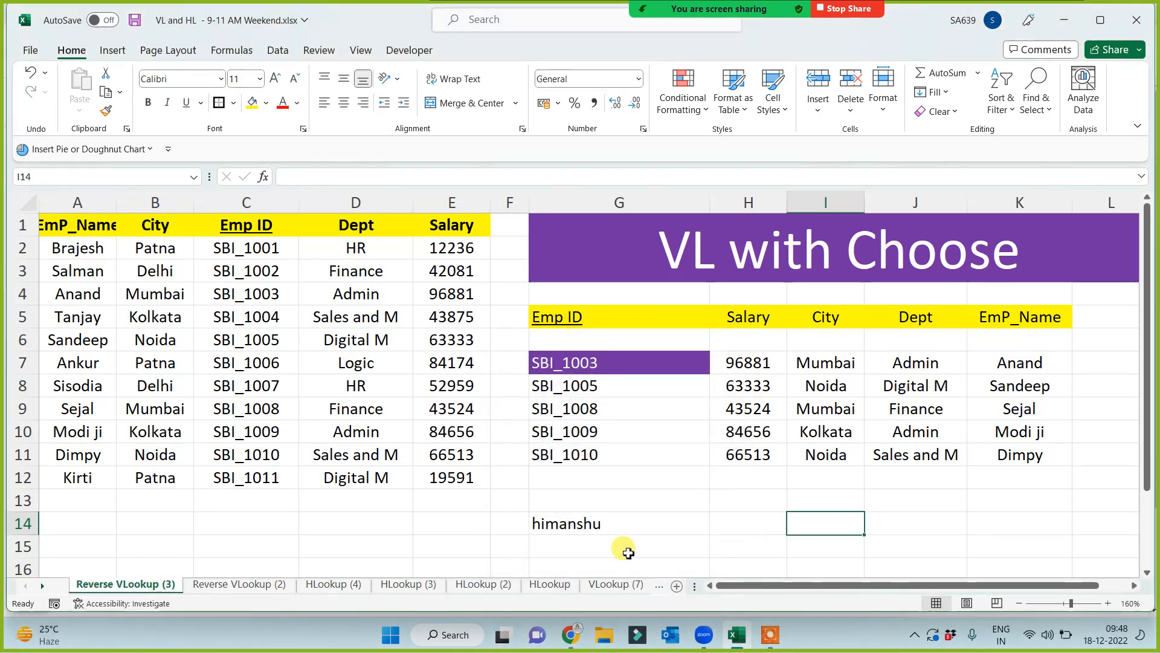
{"action": "double_click", "coordinate": [150, 584]}
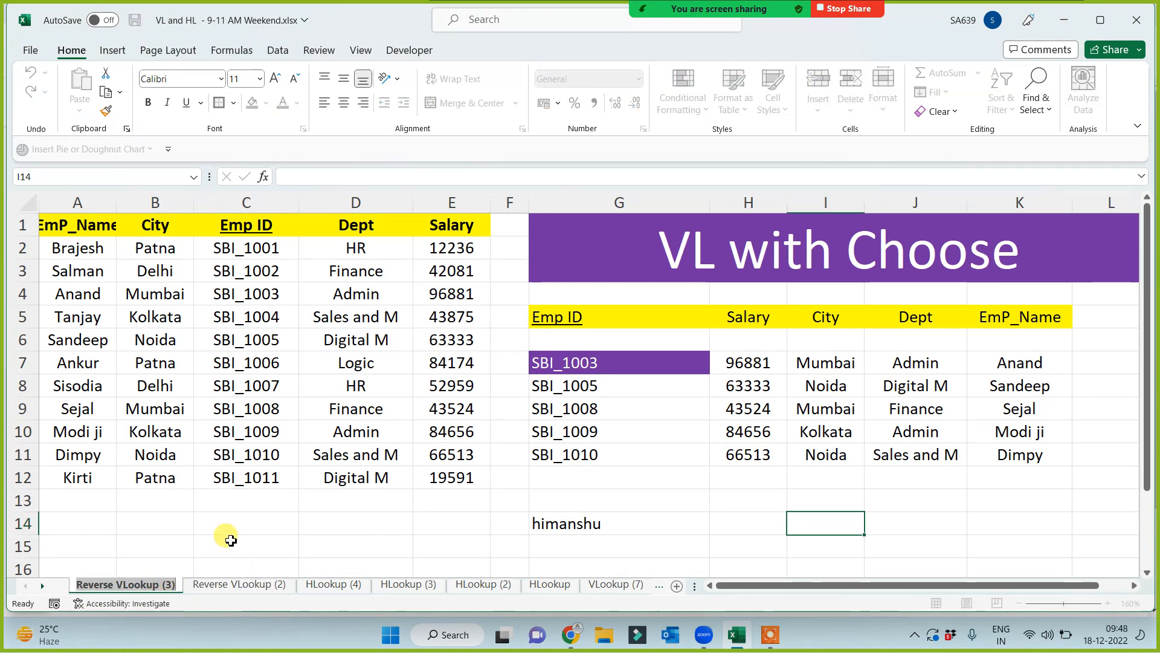
{"action": "type", "text": "XLookup"}
{"action": "key", "text": "Return"}
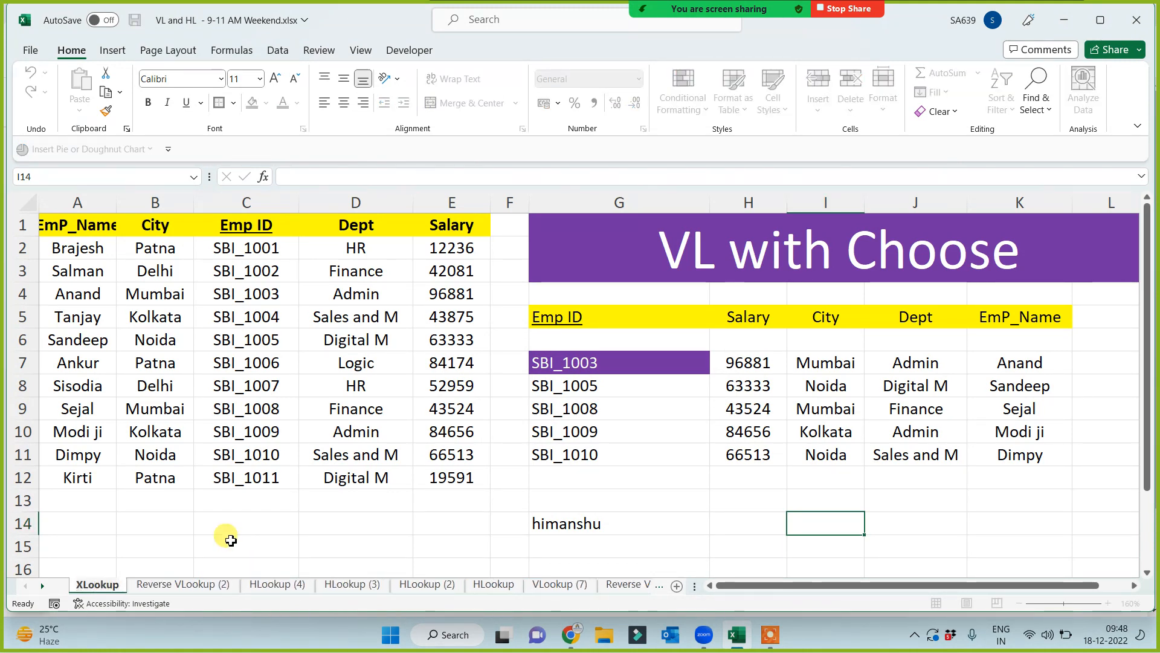
{"action": "left_click", "coordinate": [320, 538]}
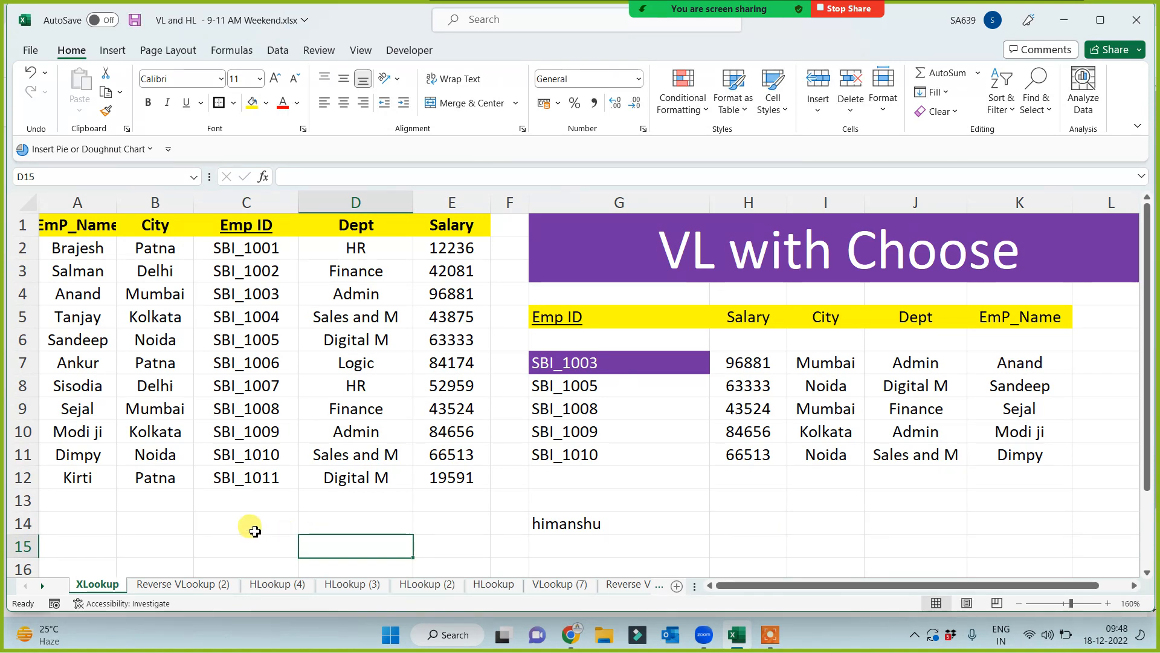
Step: Replace the heading in the purple title banner at G1 with Xlookup
{"action": "left_click", "coordinate": [893, 255]}
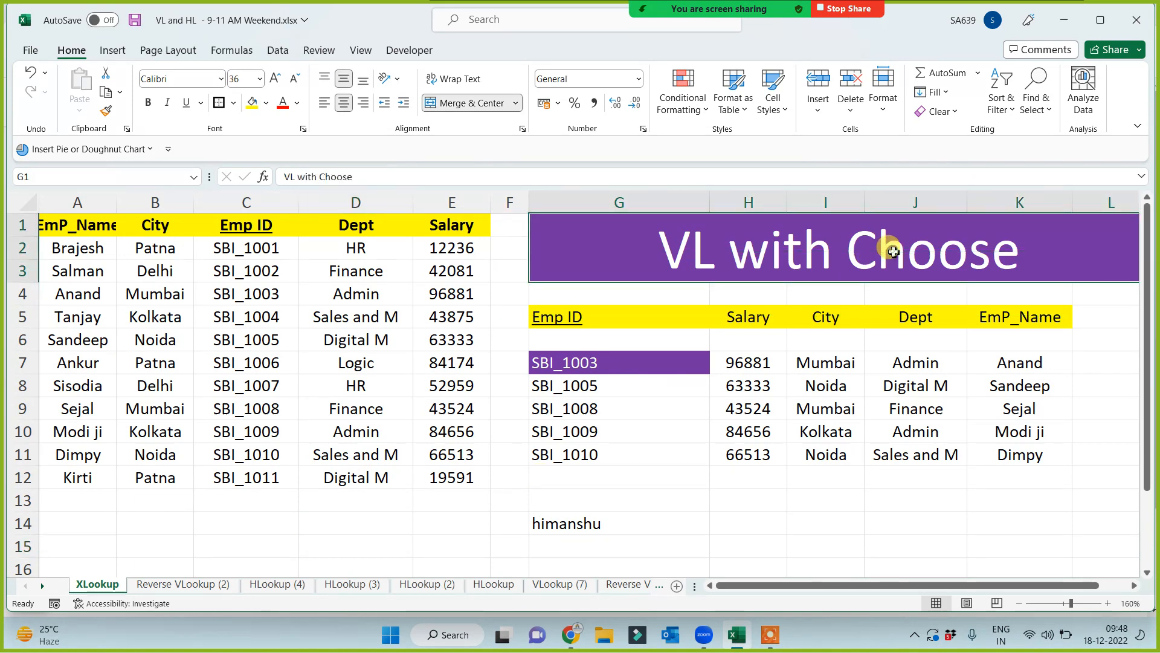
{"action": "type", "text": "X"}
{"action": "type", "text": "Lookup"}
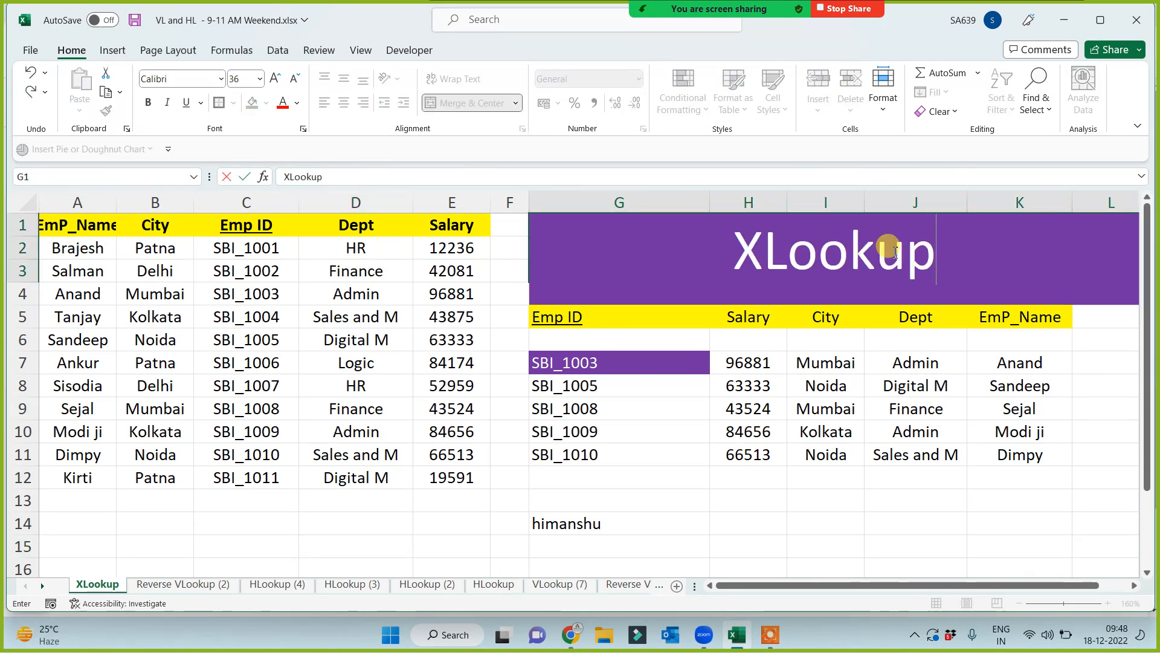
{"action": "left_click", "coordinate": [777, 499]}
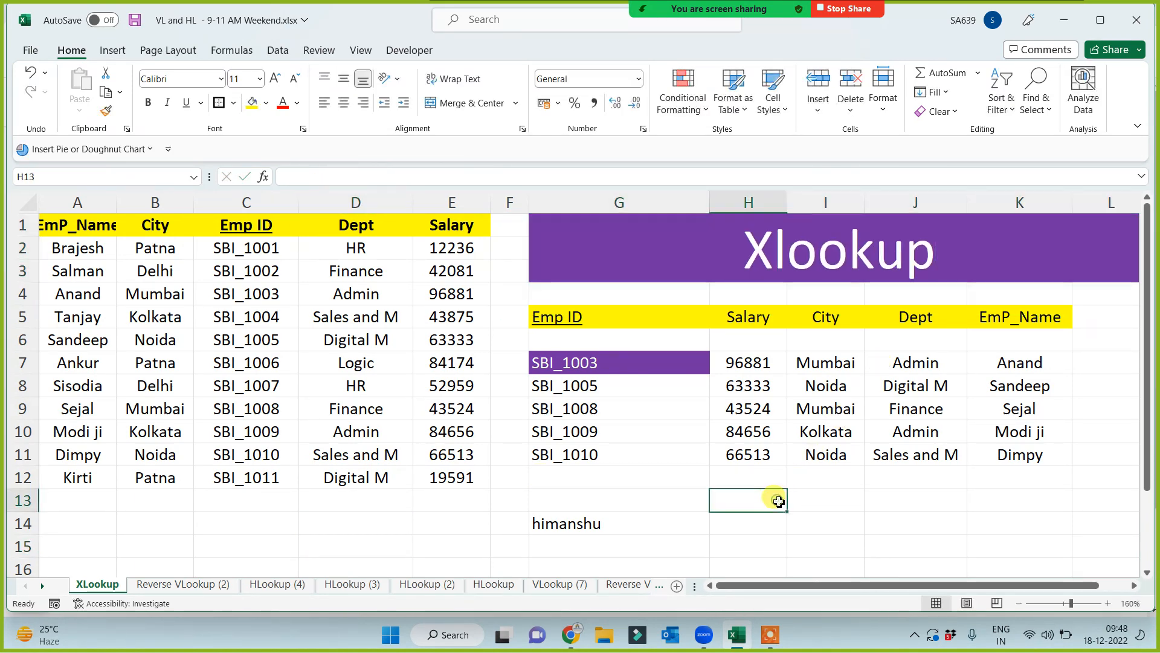
Step: Clear the old VLOOKUP results from H7:K11 on the XLookup sheet
{"action": "left_click_drag", "start_coordinate": [753, 365], "coordinate": [992, 453]}
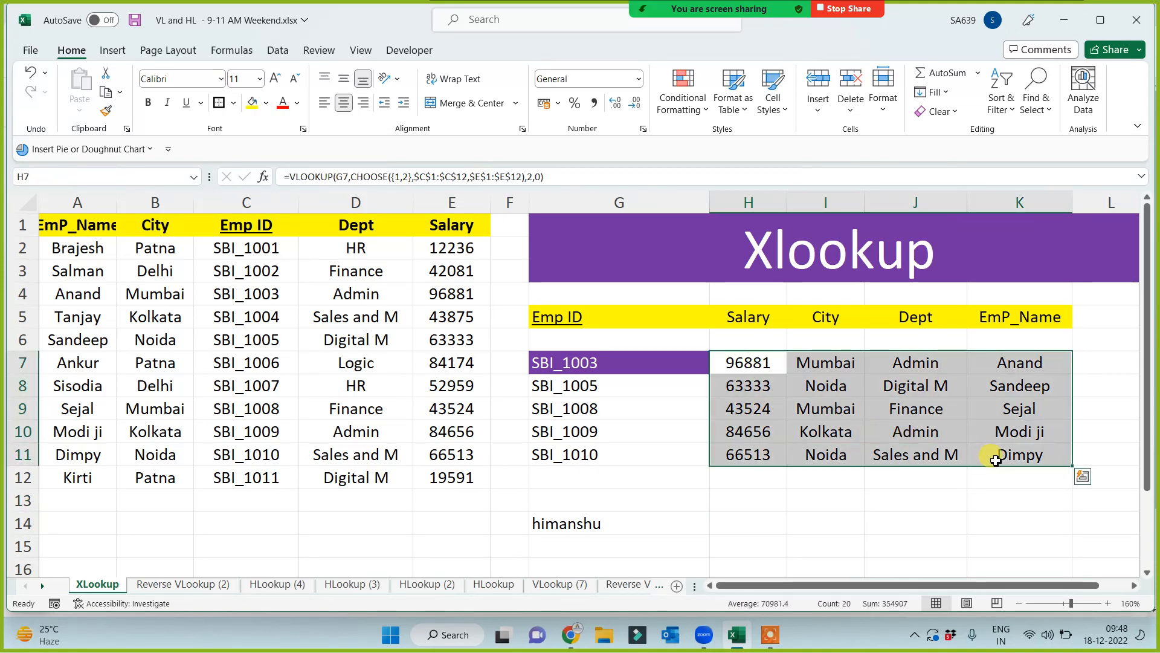
{"action": "key", "text": "Delete"}
{"action": "left_click", "coordinate": [777, 477]}
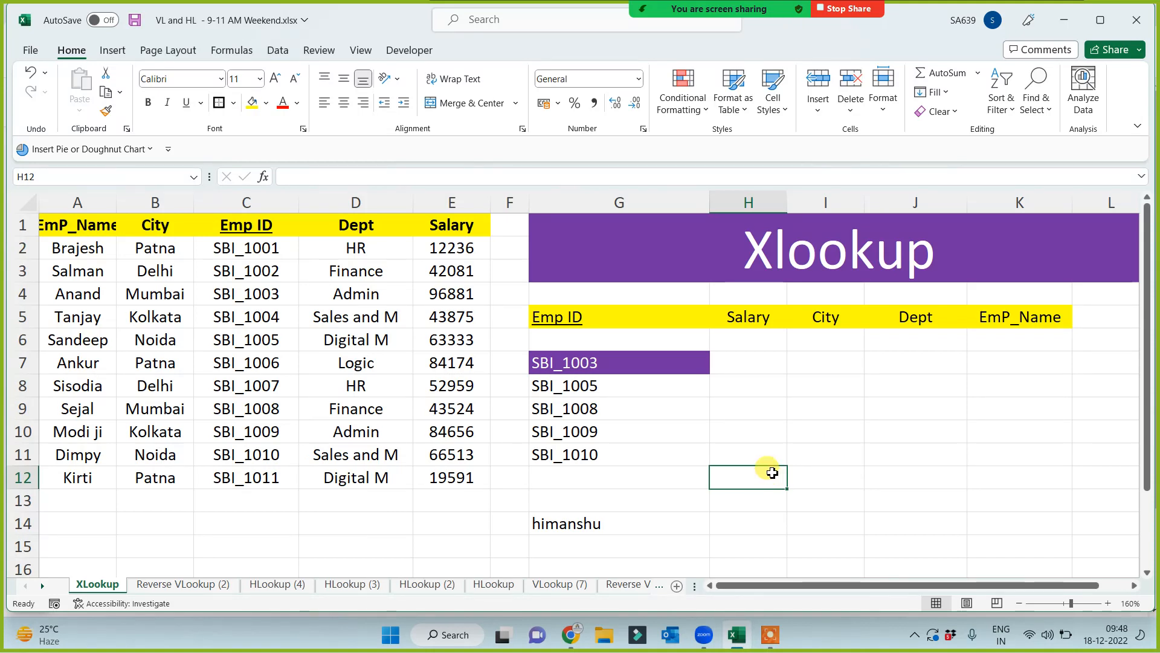
Step: Look up the first Emp ID's salary by entering =XLOOKUP(G7,$C$1:$C$12,$E$1:$E$12) in H7
{"action": "left_click", "coordinate": [810, 246]}
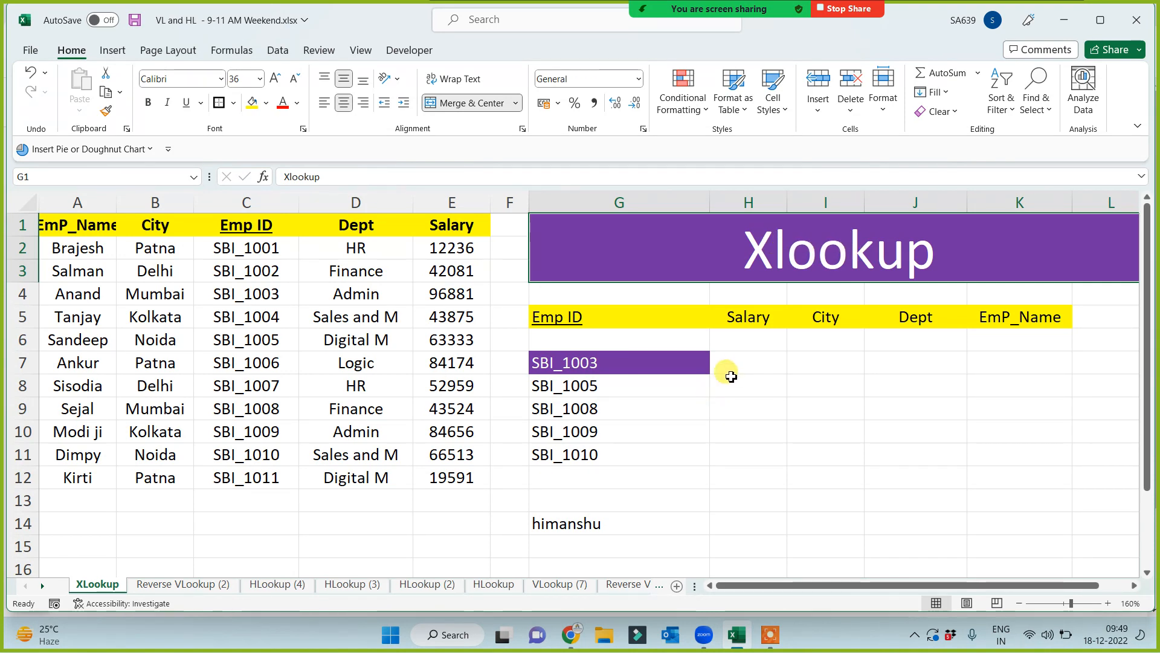
{"action": "left_click", "coordinate": [731, 365]}
{"action": "type", "text": "=xl"}
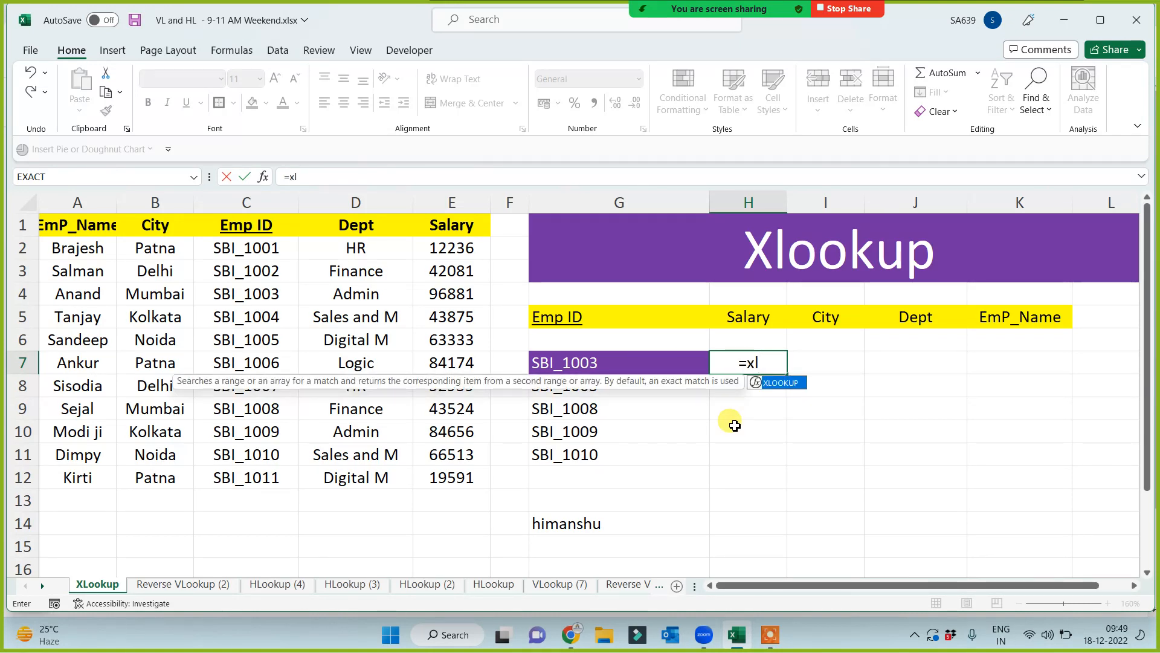
{"action": "key", "text": "Tab"}
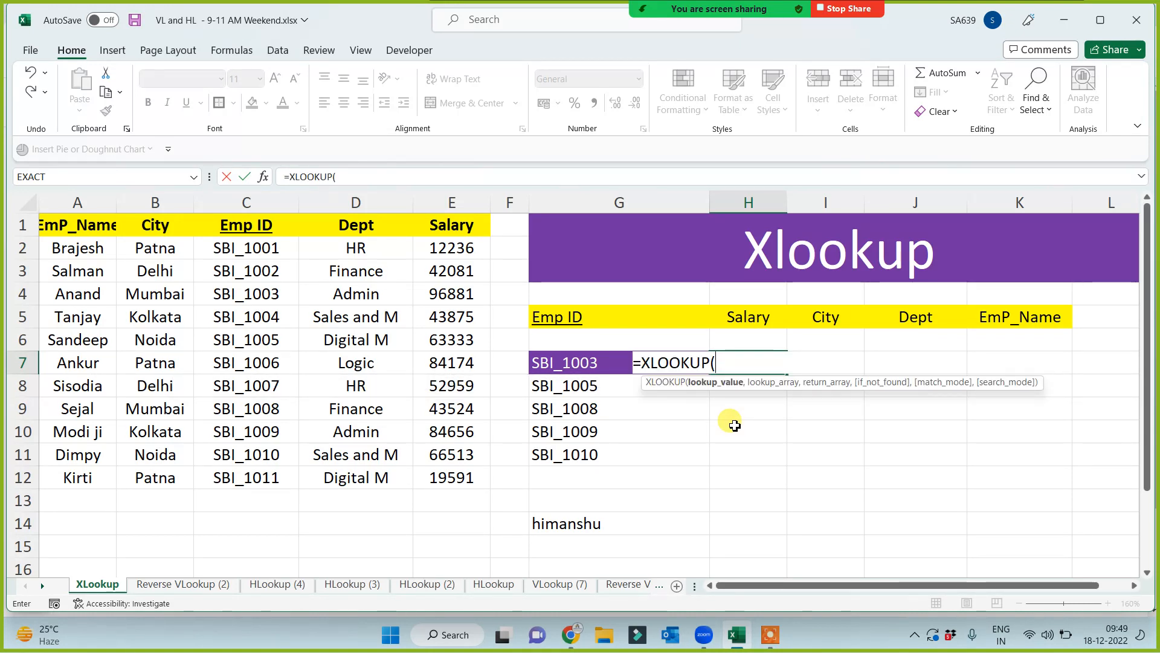
{"action": "left_click", "coordinate": [599, 369]}
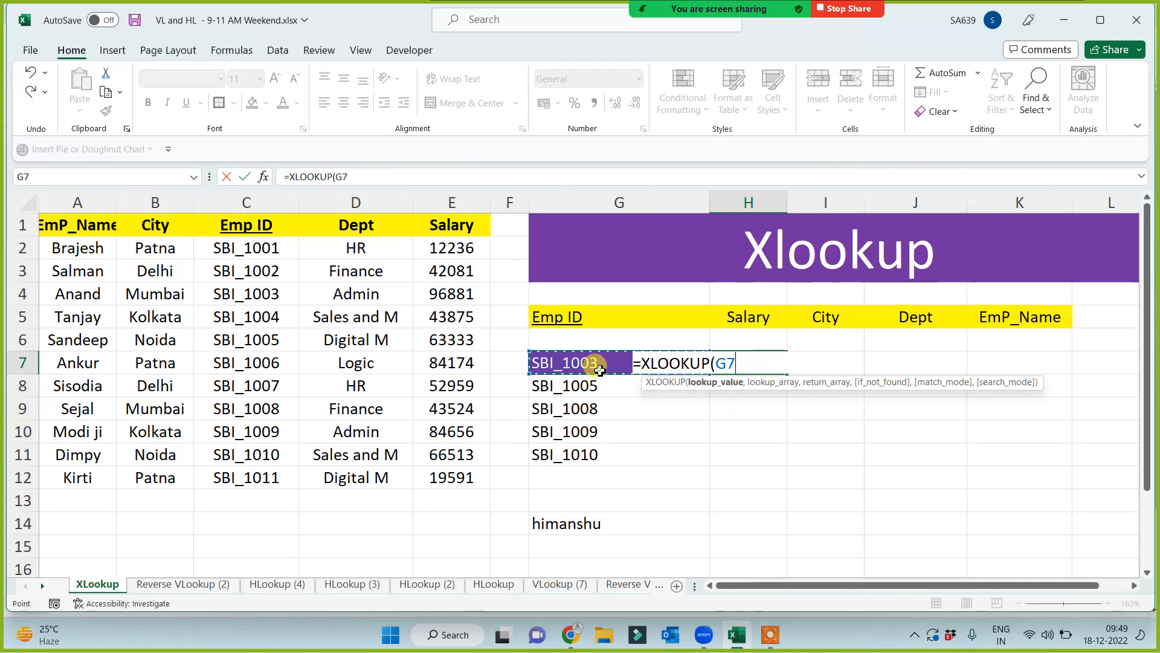
{"action": "type", "text": ","}
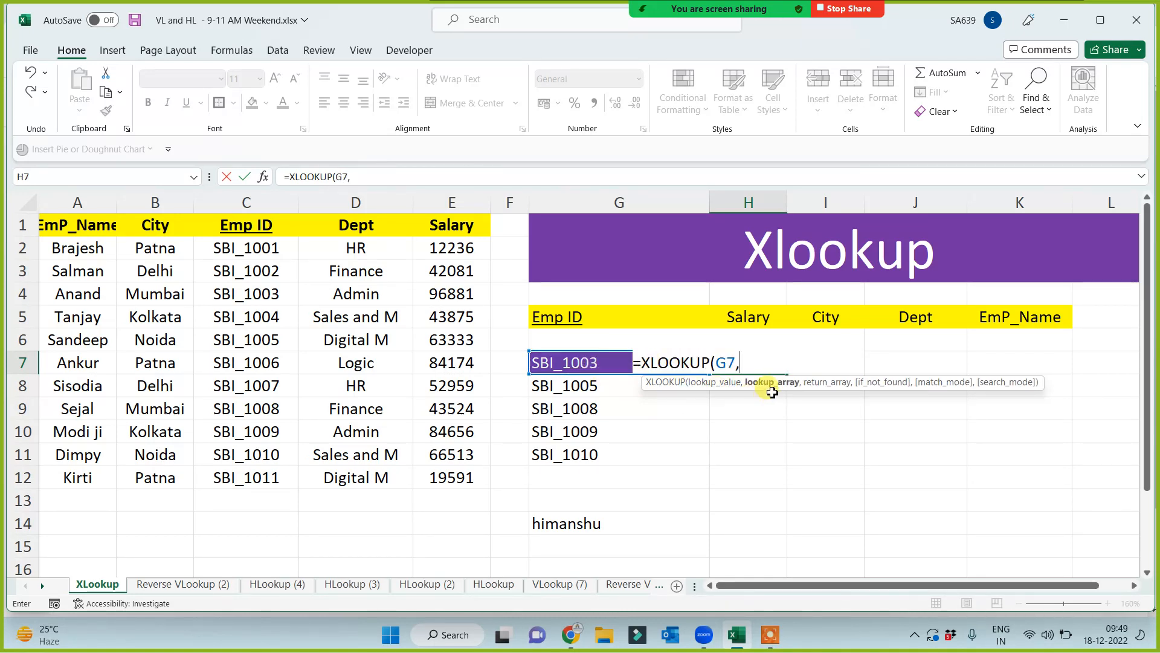
{"action": "left_click_drag", "start_coordinate": [248, 229], "coordinate": [237, 470]}
{"action": "key", "text": "F4"}
{"action": "type", "text": ","}
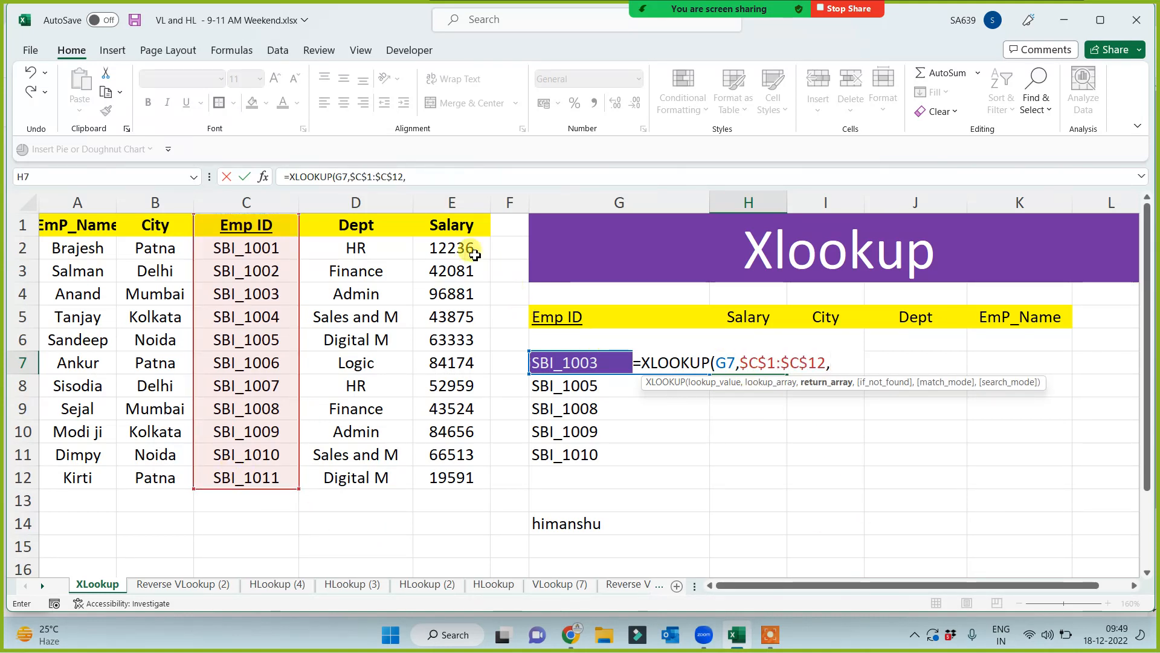
{"action": "left_click", "coordinate": [448, 225]}
{"action": "left_click_drag", "start_coordinate": [450, 326], "coordinate": [441, 477]}
{"action": "key", "text": "F4"}
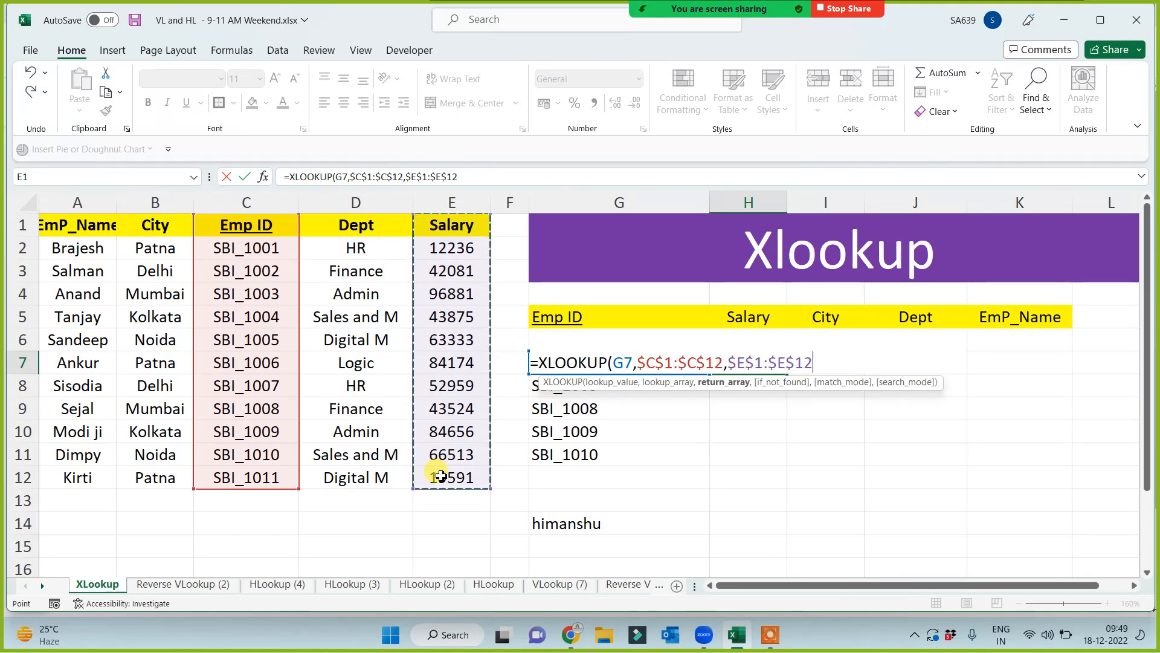
{"action": "type", "text": ")"}
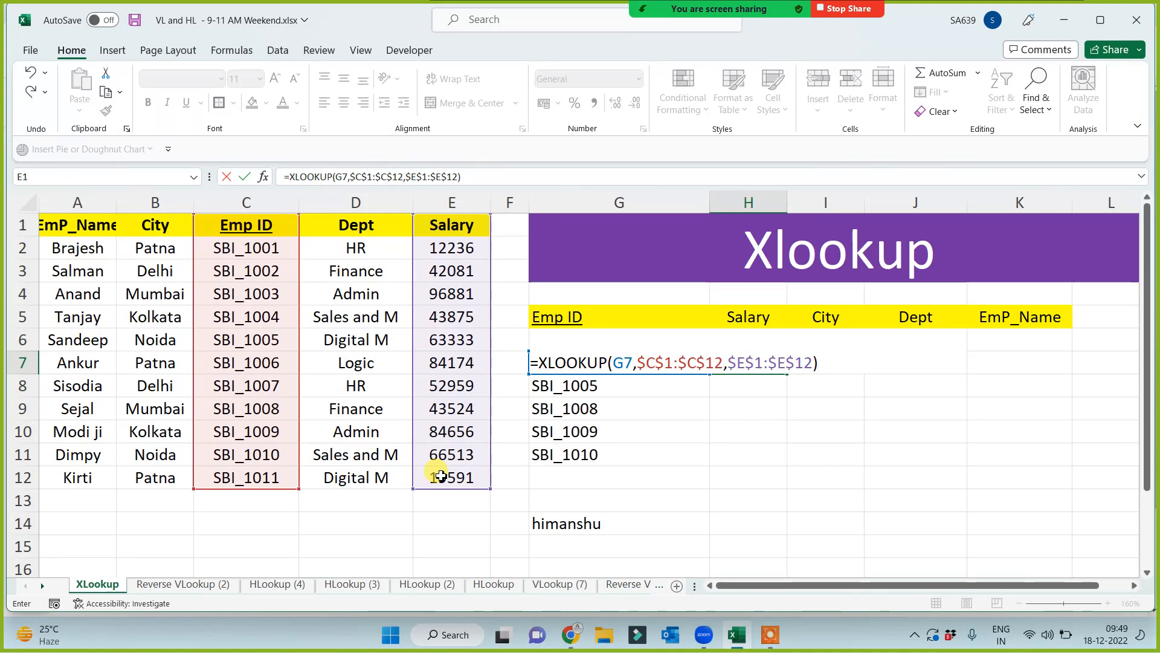
{"action": "key", "text": "Return"}
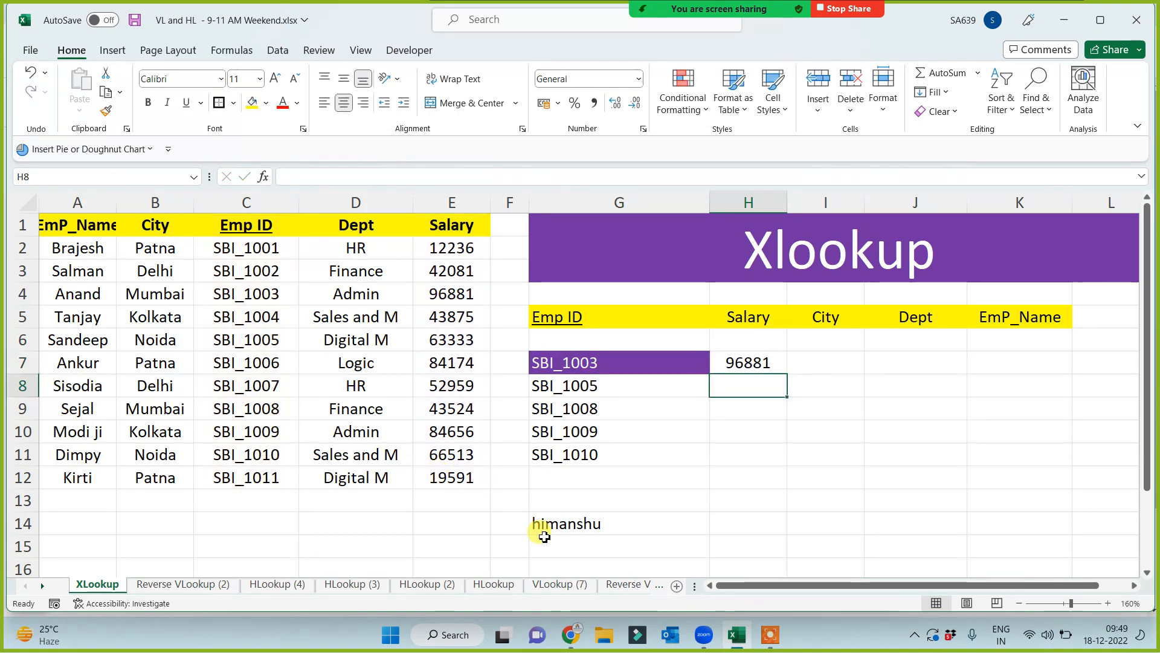
Step: Fill the XLOOKUP salary formula from H7 down to H11
{"action": "left_click", "coordinate": [760, 362]}
{"action": "left_click_drag", "start_coordinate": [786, 374], "coordinate": [769, 463]}
{"action": "left_click", "coordinate": [890, 428]}
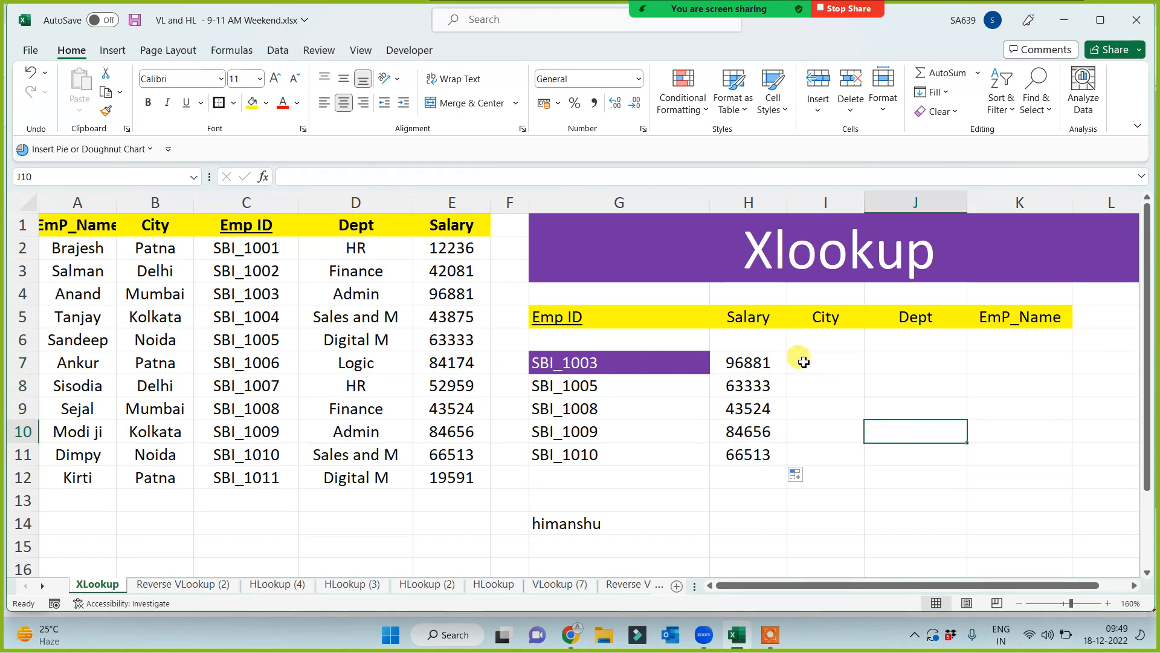
Step: Look up the first Emp ID's employee name by entering =XLOOKUP(G7,$C$1:$C$12,$A$1:$A$12) in K7
{"action": "left_click", "coordinate": [900, 363]}
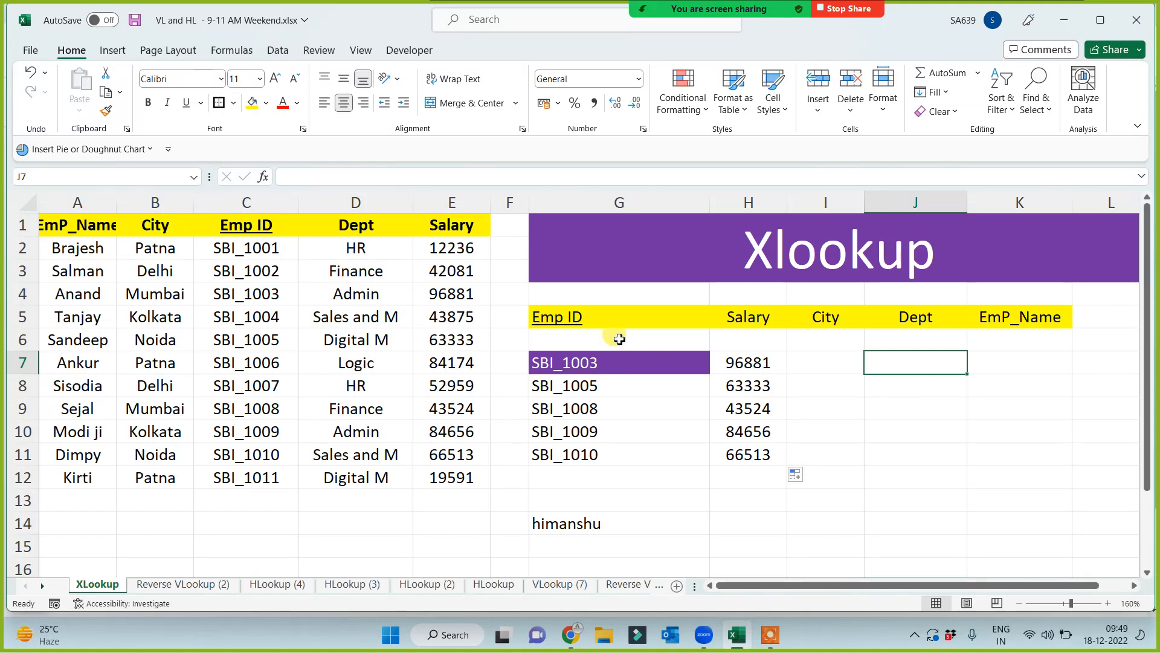
{"action": "left_click", "coordinate": [1019, 367]}
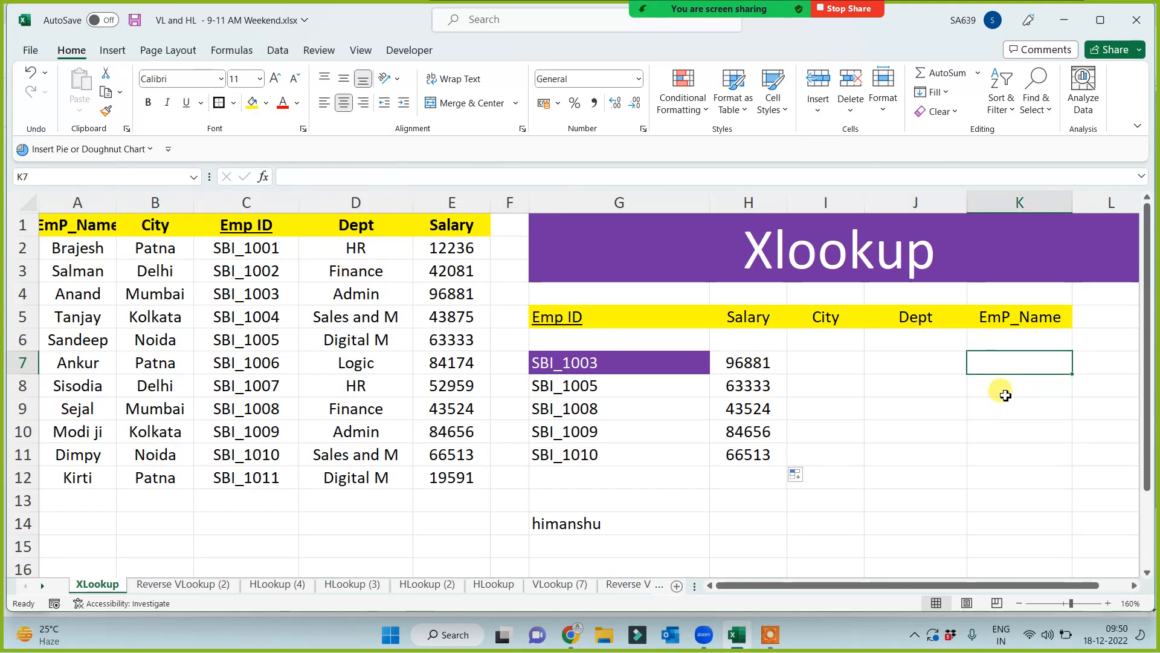
{"action": "type", "text": "=xl"}
{"action": "key", "text": "Tab"}
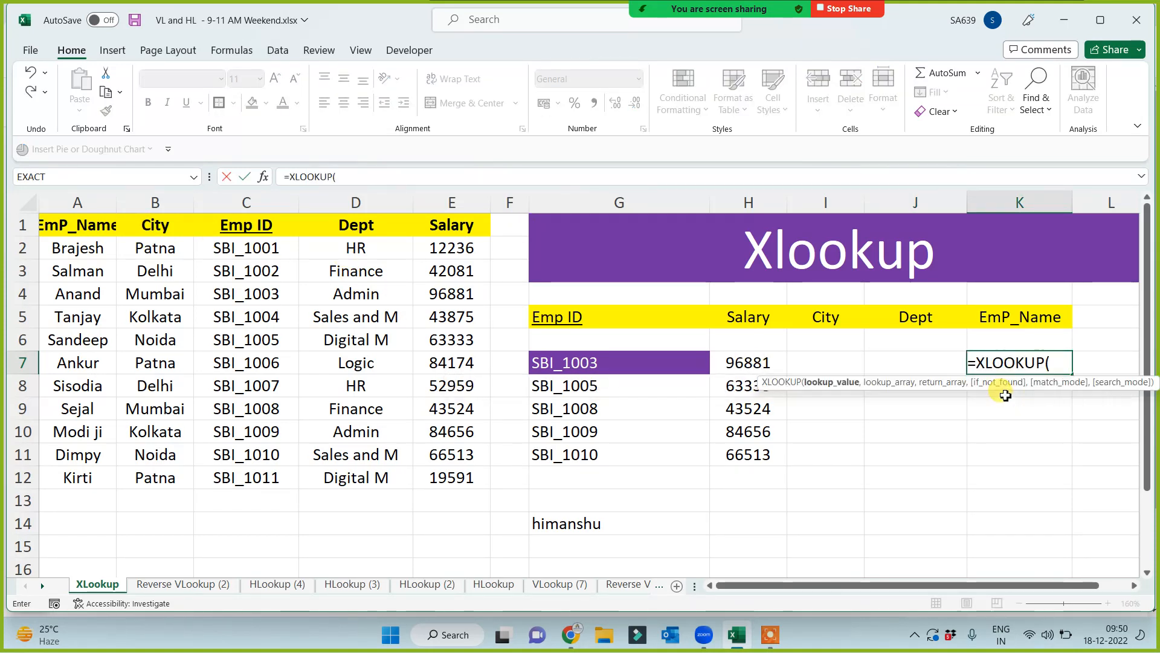
{"action": "left_click", "coordinate": [641, 358]}
{"action": "type", "text": ","}
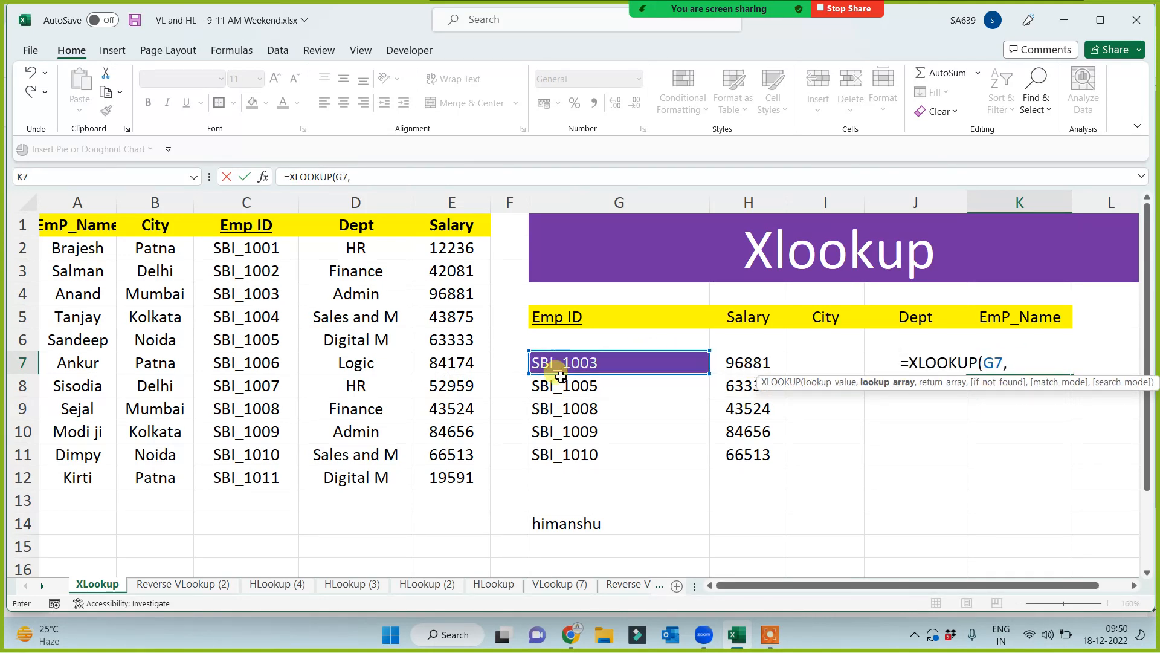
{"action": "left_click_drag", "start_coordinate": [258, 224], "coordinate": [242, 478]}
{"action": "key", "text": "F4"}
{"action": "type", "text": ","}
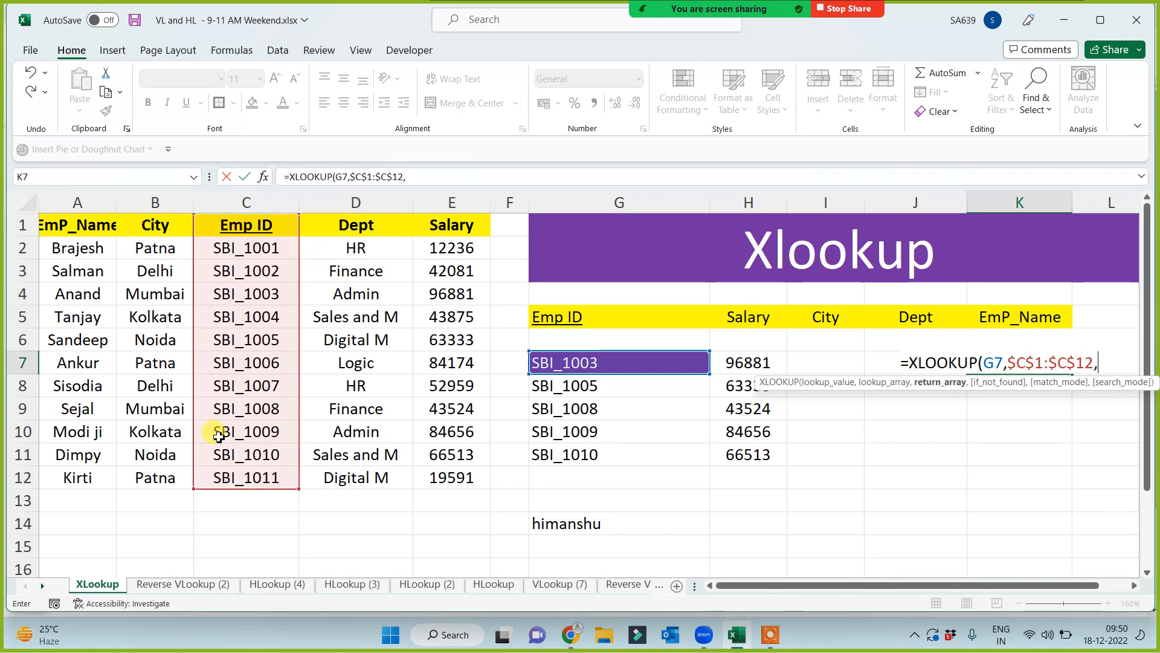
{"action": "left_click_drag", "start_coordinate": [76, 226], "coordinate": [73, 478]}
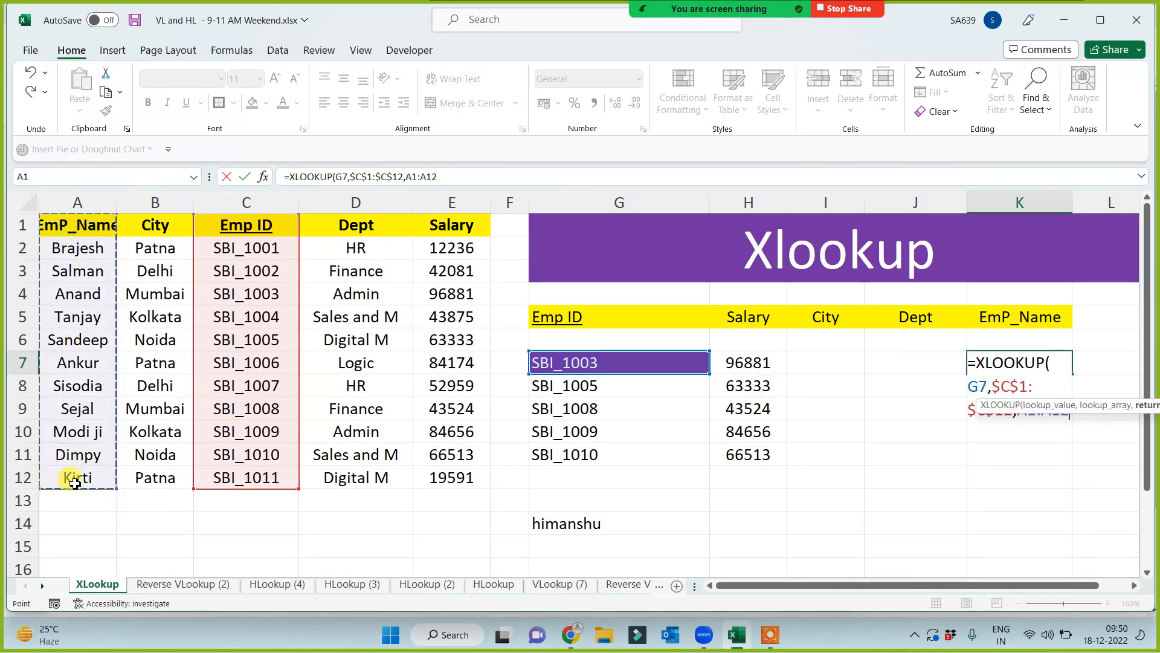
{"action": "key", "text": "F4"}
{"action": "type", "text": ")"}
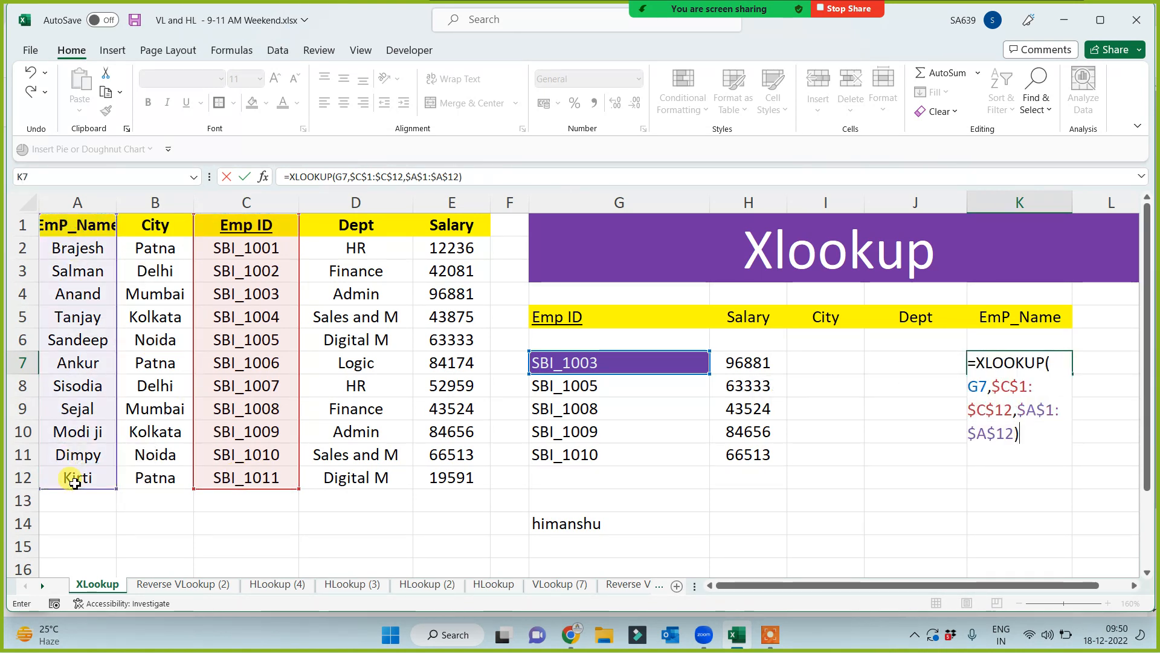
{"action": "key", "text": "Return"}
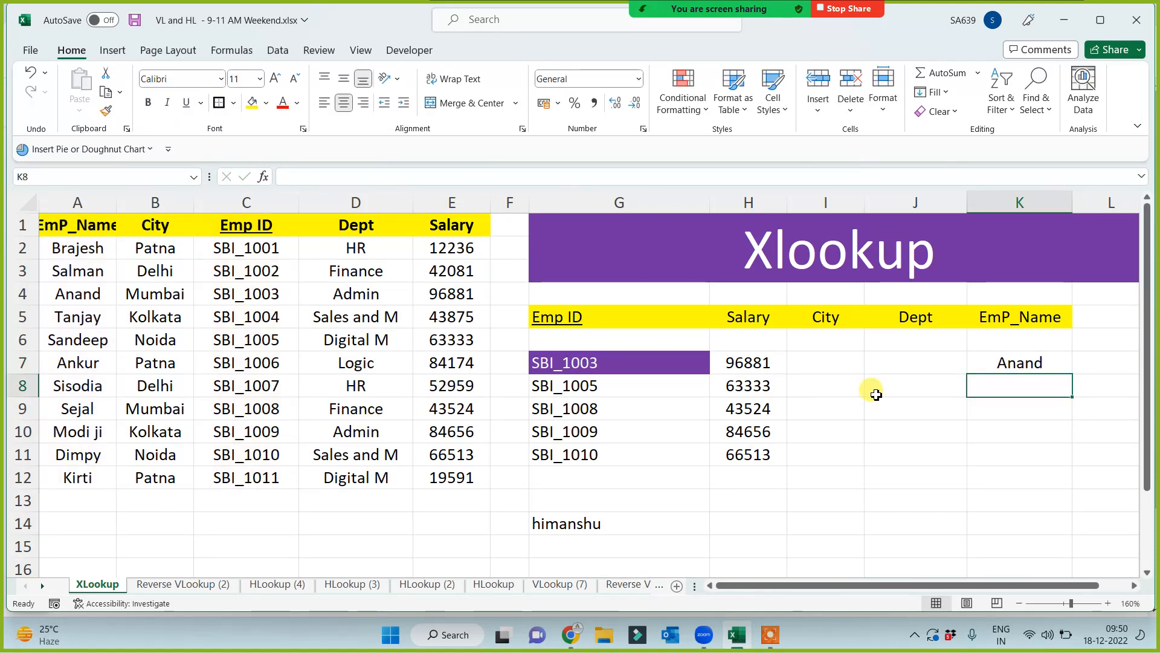
Step: Fill the XLOOKUP employee name formula from K7 down to K11
{"action": "left_click", "coordinate": [1029, 361]}
{"action": "left_click_drag", "start_coordinate": [1076, 376], "coordinate": [1047, 465]}
{"action": "left_click", "coordinate": [898, 500]}
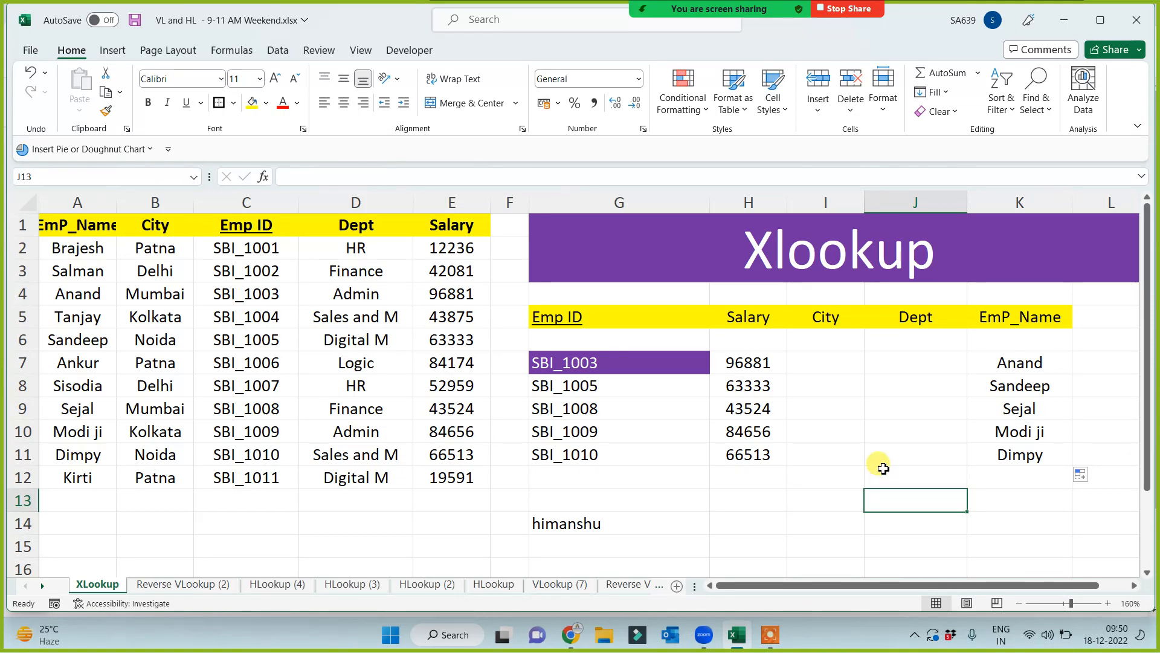
Step: Look up the first Emp ID's salary with the plain LOOKUP function by entering =LOOKUP(G7,$C$1:$C$12,$E$1:$E$12) in I7
{"action": "left_click", "coordinate": [813, 361]}
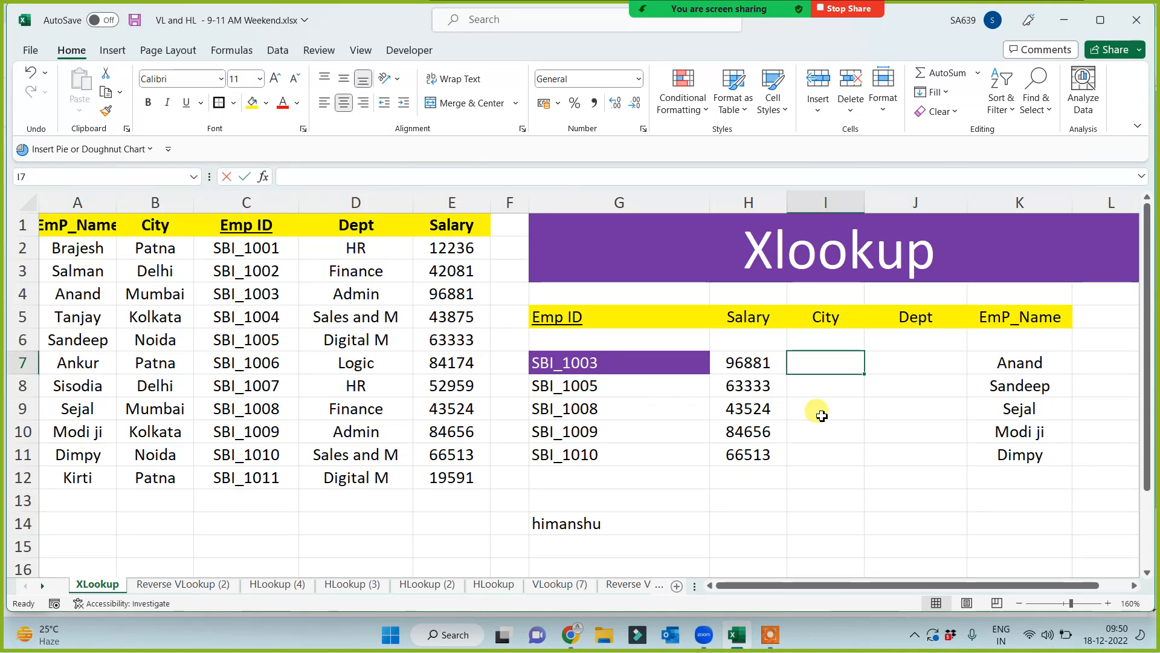
{"action": "type", "text": "Lookup"}
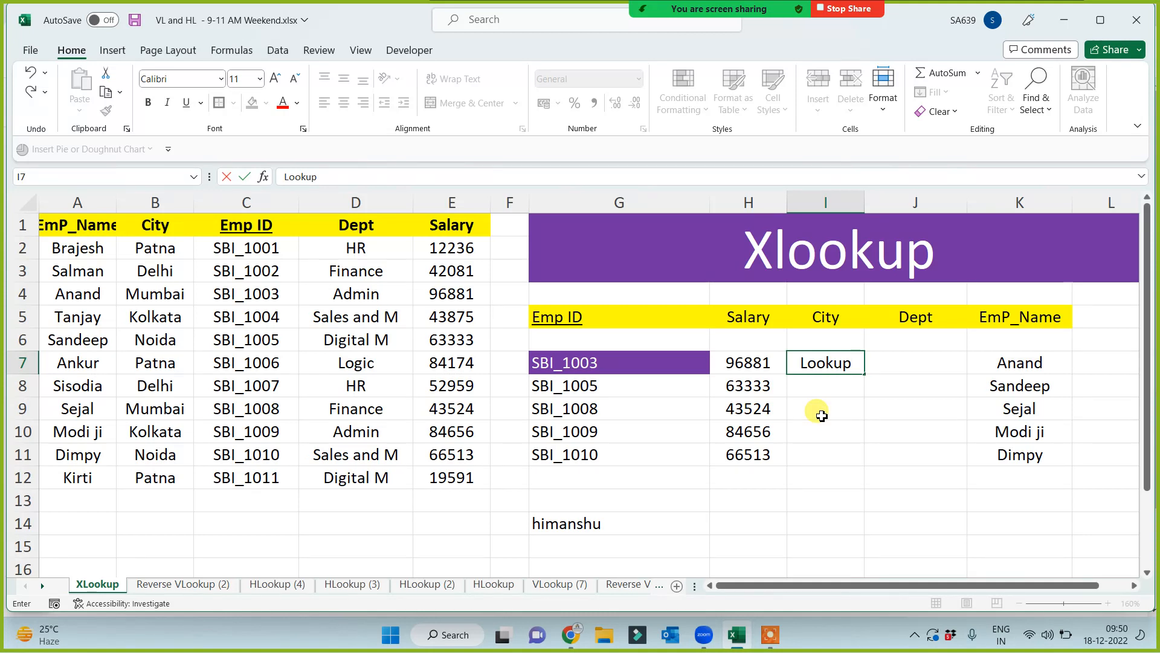
{"action": "key", "text": "Escape"}
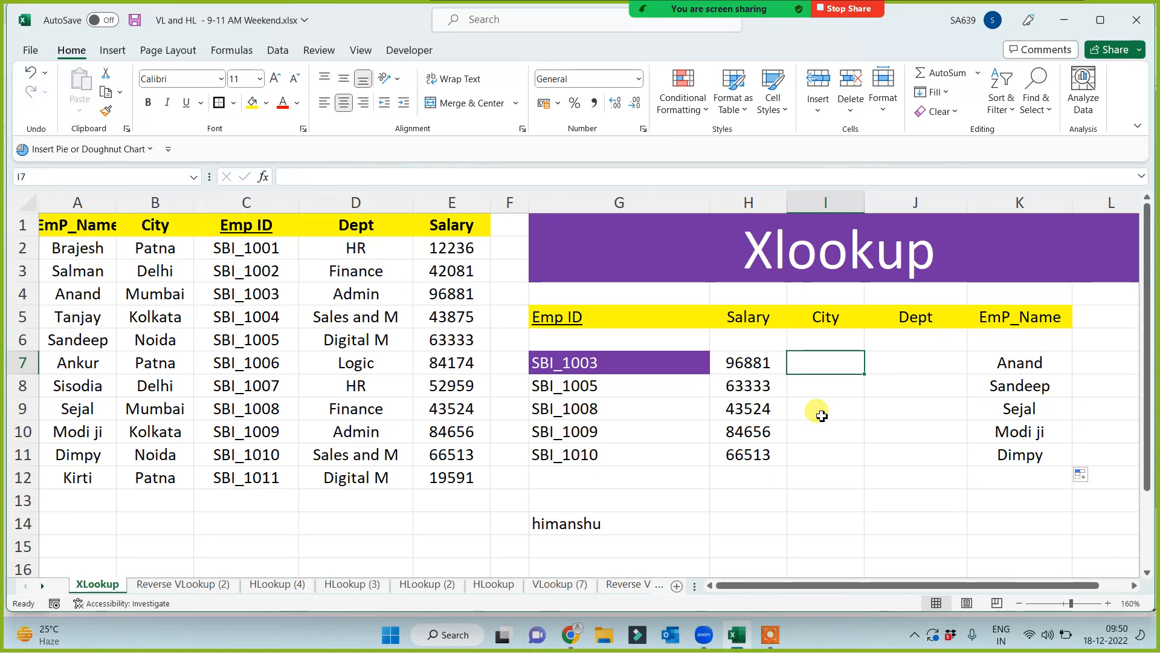
{"action": "type", "text": "=looo"}
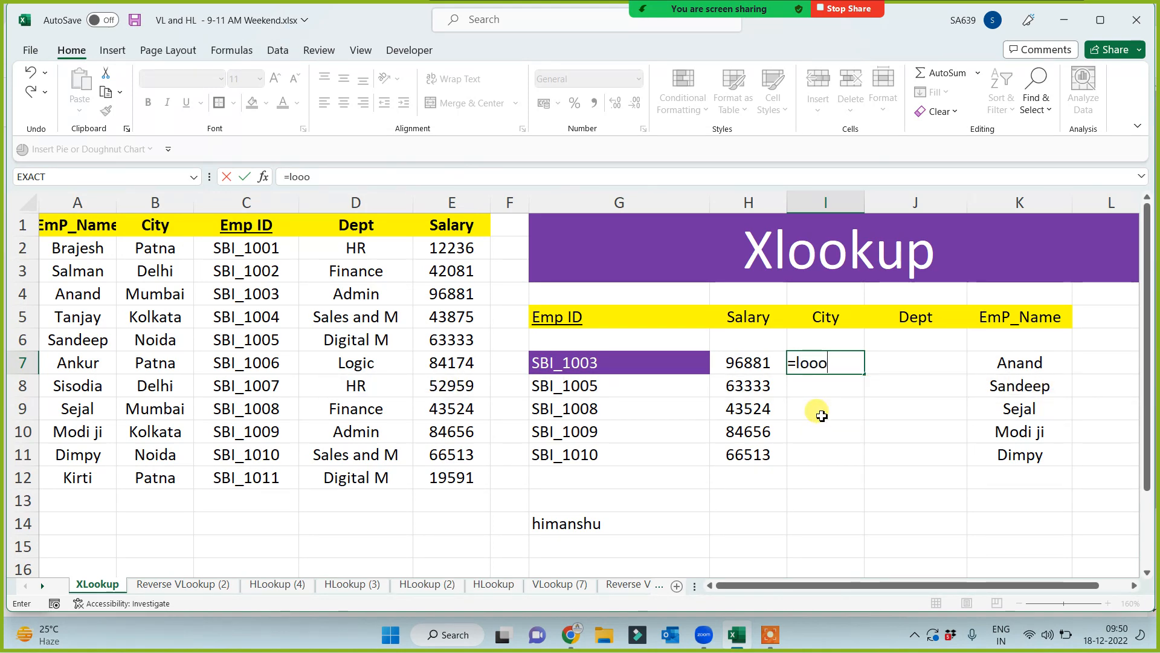
{"action": "key", "text": "BackSpace"}
{"action": "key", "text": "BackSpace"}
{"action": "type", "text": "ok"}
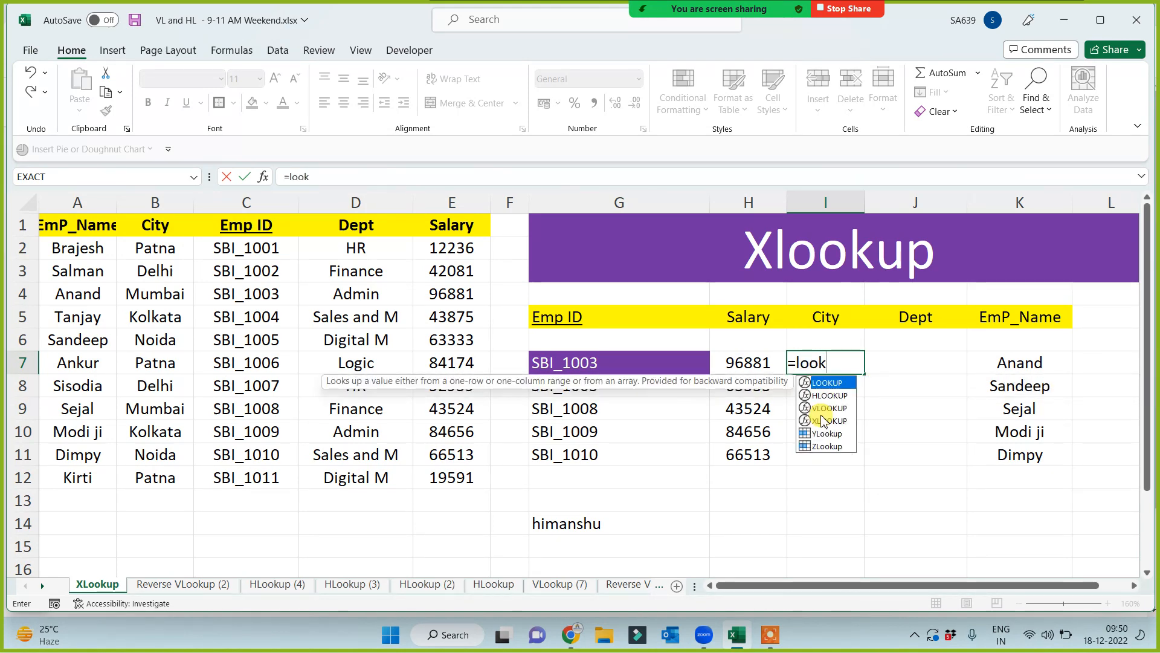
{"action": "key", "text": "Tab"}
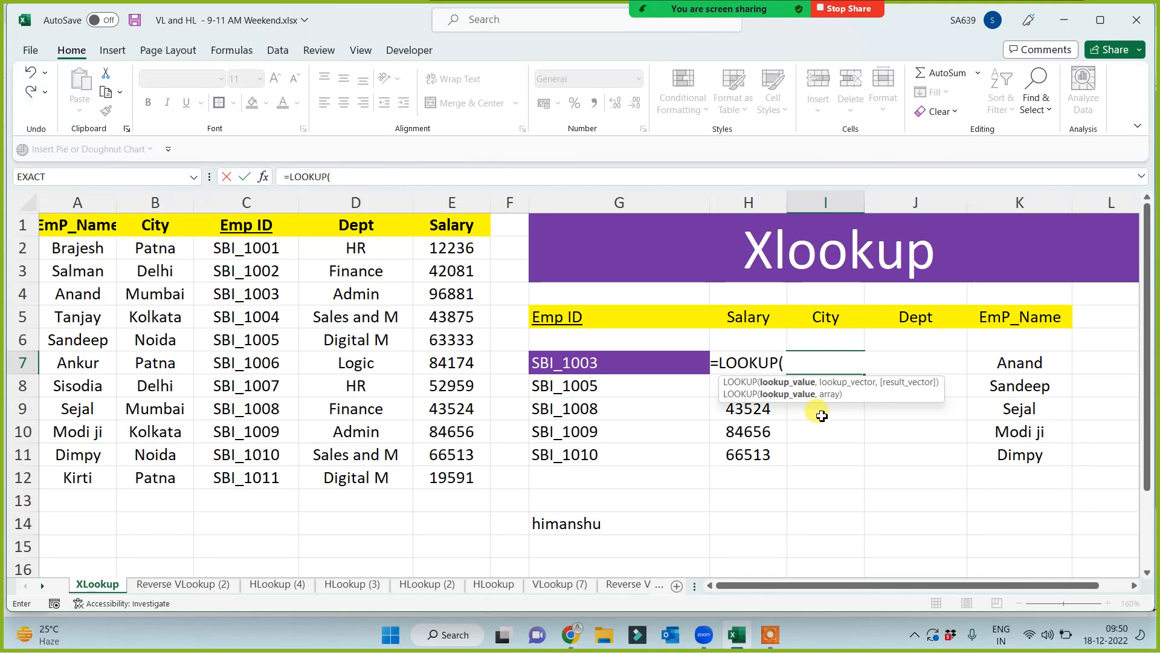
{"action": "left_click", "coordinate": [547, 364]}
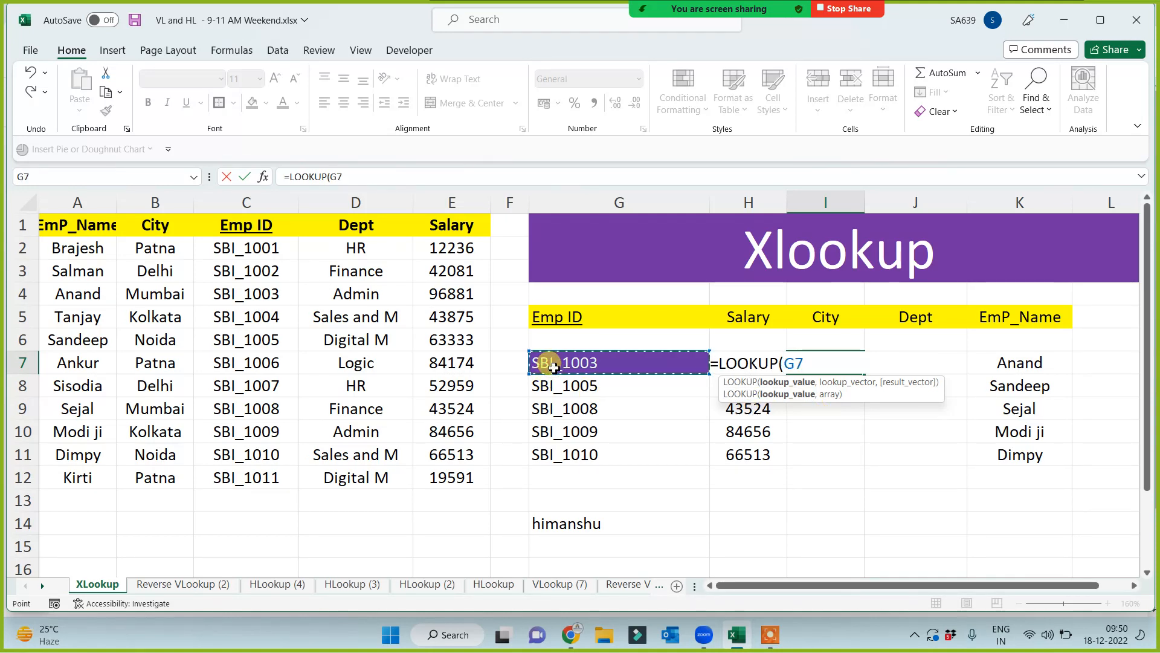
{"action": "type", "text": ","}
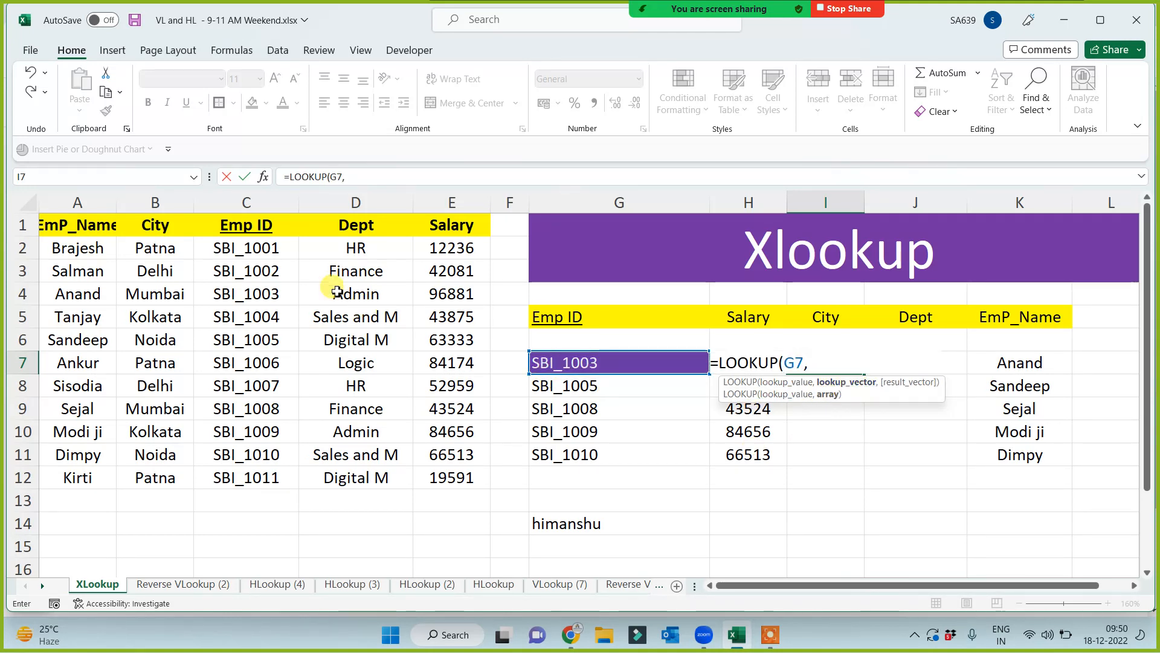
{"action": "left_click_drag", "start_coordinate": [265, 226], "coordinate": [252, 477]}
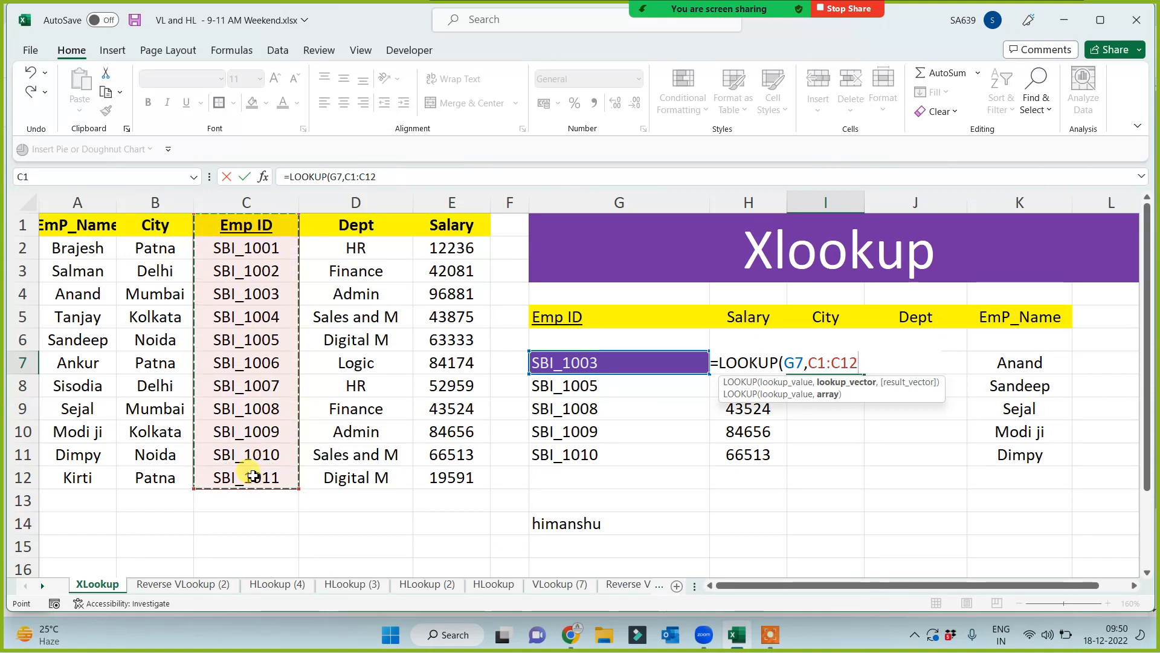
{"action": "key", "text": "F4"}
{"action": "type", "text": ","}
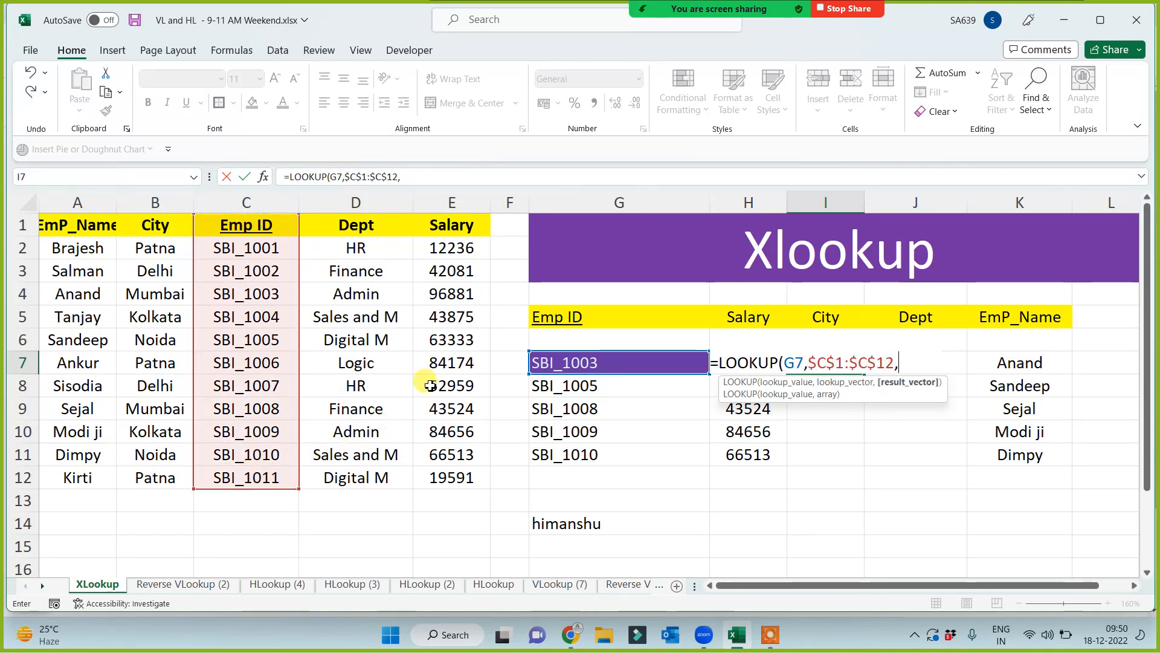
{"action": "left_click_drag", "start_coordinate": [463, 225], "coordinate": [440, 481]}
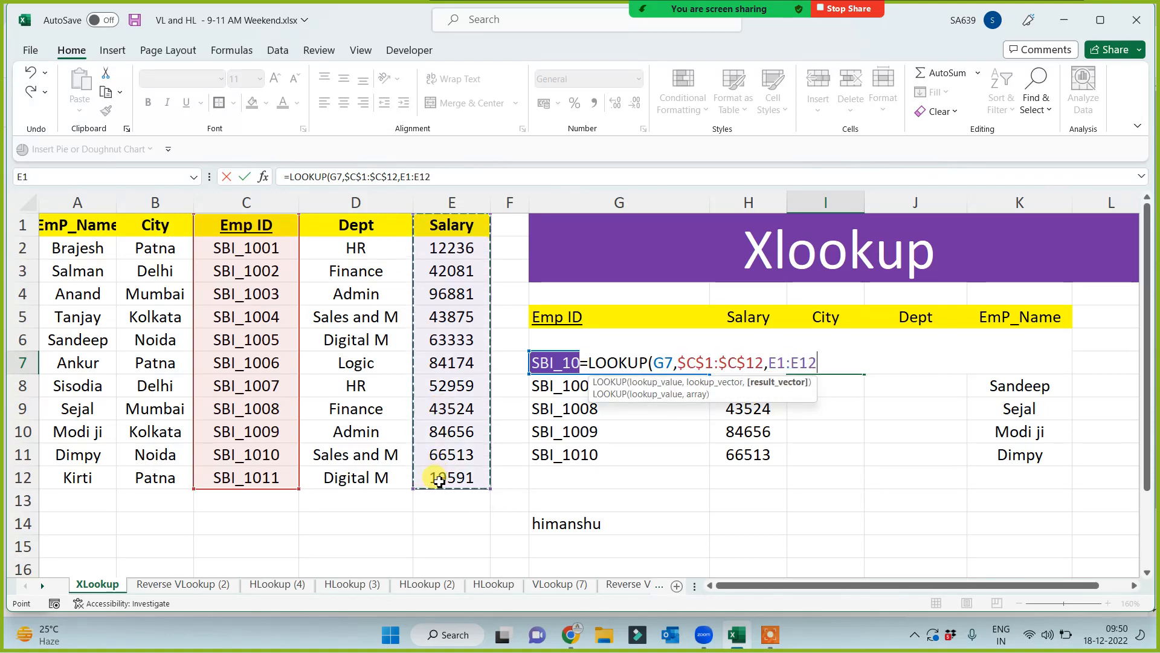
{"action": "key", "text": "F4"}
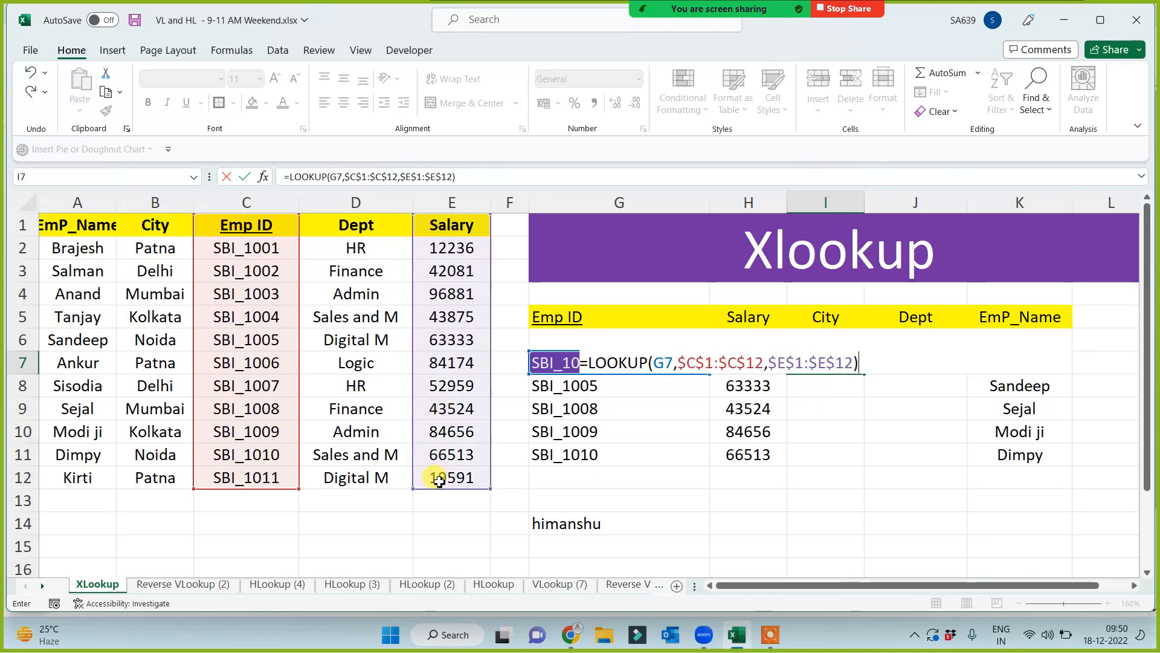
{"action": "key", "text": "Return"}
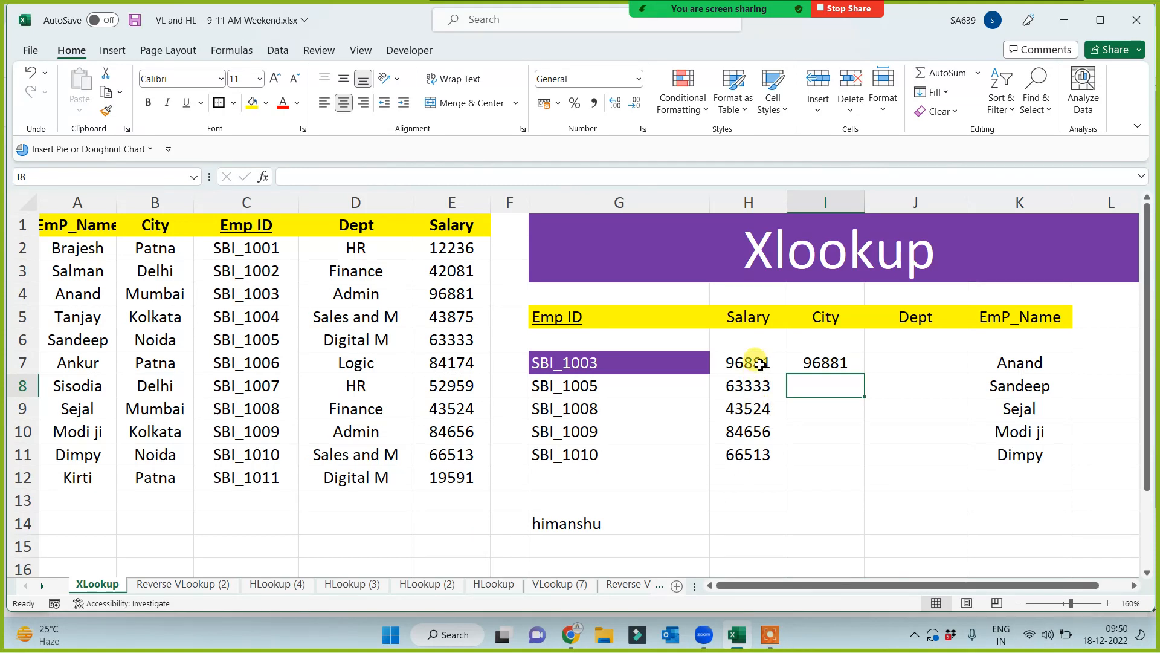
Step: Fill the LOOKUP salary formula from I7 down to I11 and compare it with the XLOOKUP formula in H7
{"action": "left_click", "coordinate": [822, 363]}
{"action": "left_click_drag", "start_coordinate": [866, 376], "coordinate": [851, 460]}
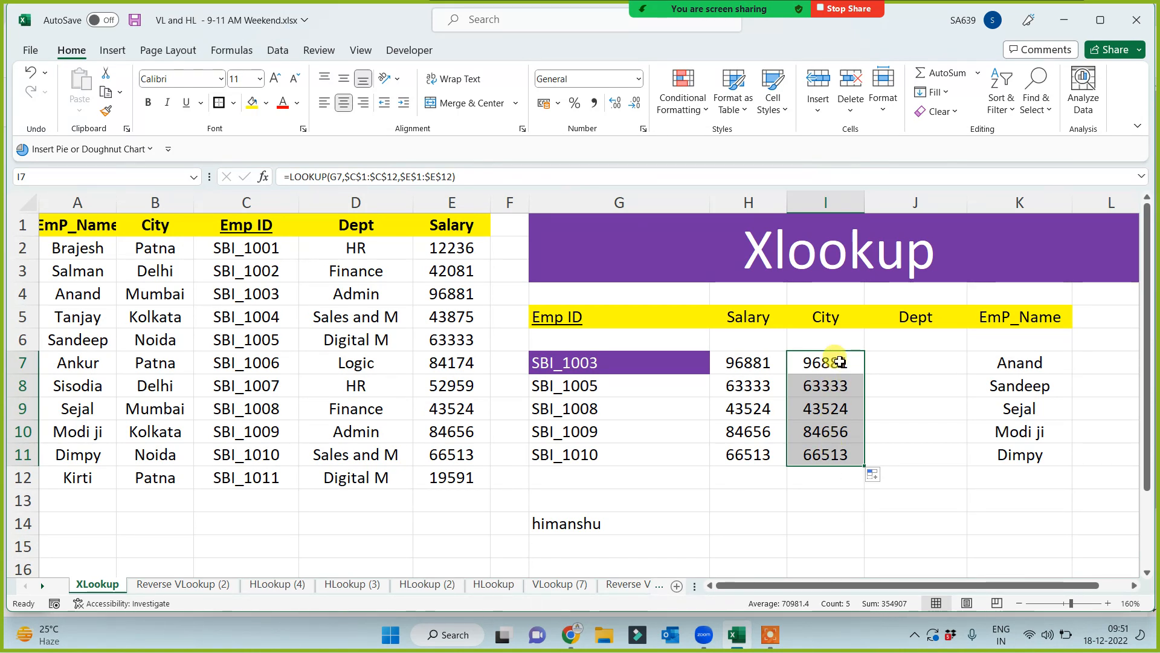
{"action": "left_click", "coordinate": [838, 361]}
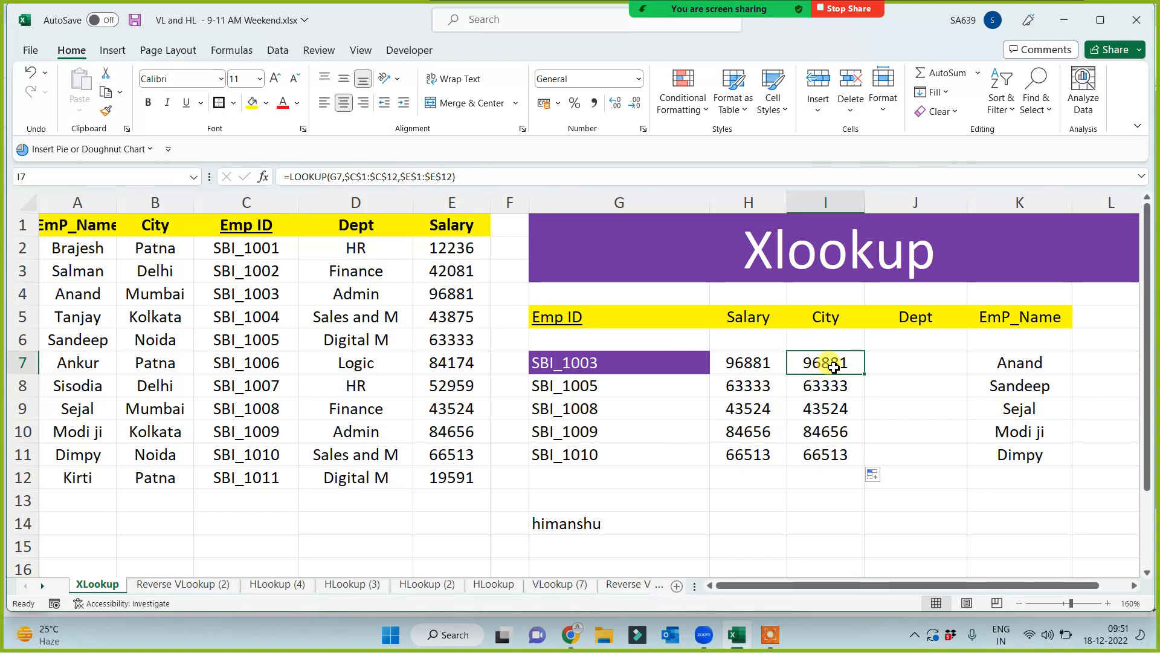
{"action": "left_click", "coordinate": [834, 316]}
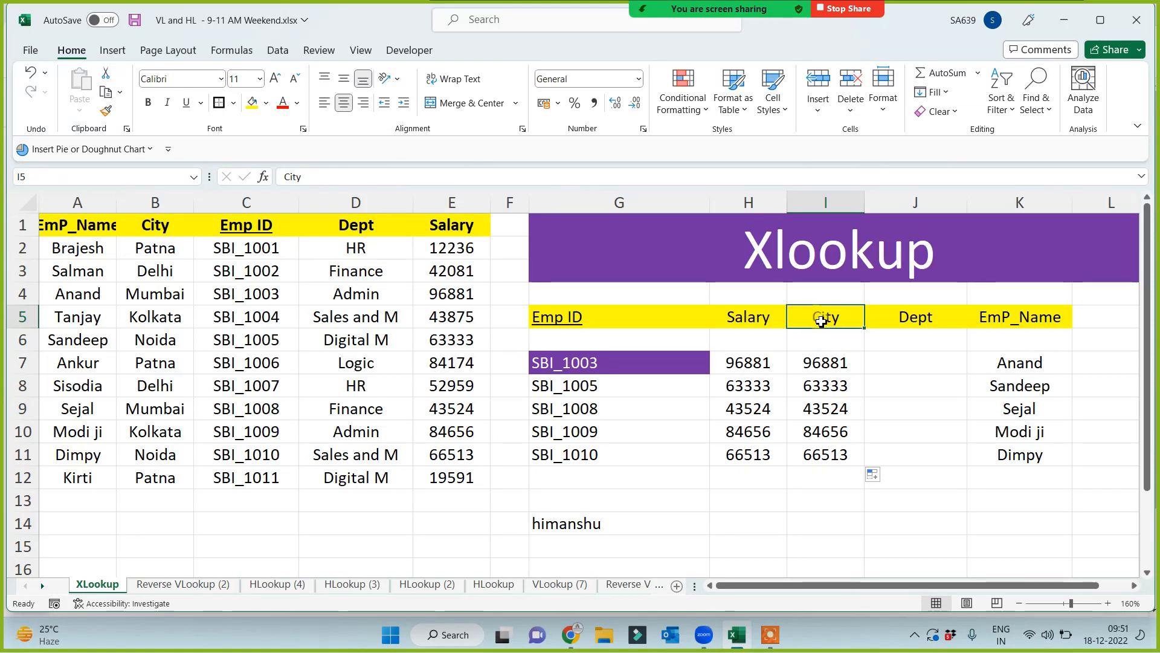
{"action": "left_click", "coordinate": [822, 363]}
{"action": "left_click", "coordinate": [747, 362]}
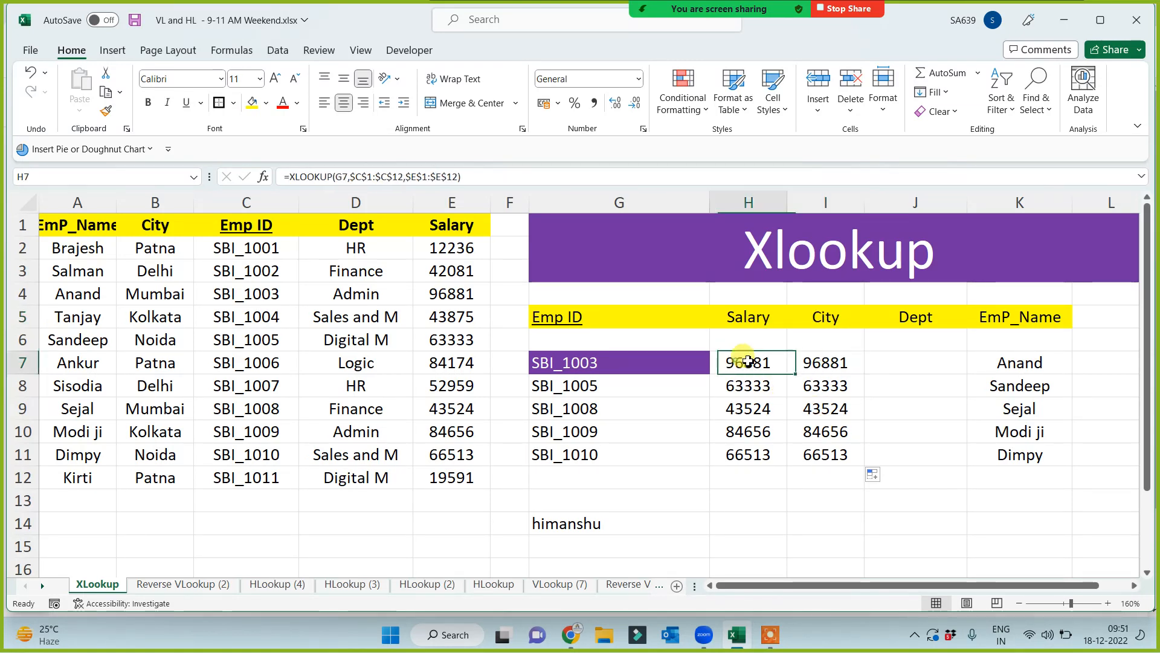
{"action": "left_click_drag", "start_coordinate": [748, 361], "coordinate": [817, 361]}
{"action": "left_click", "coordinate": [811, 491]}
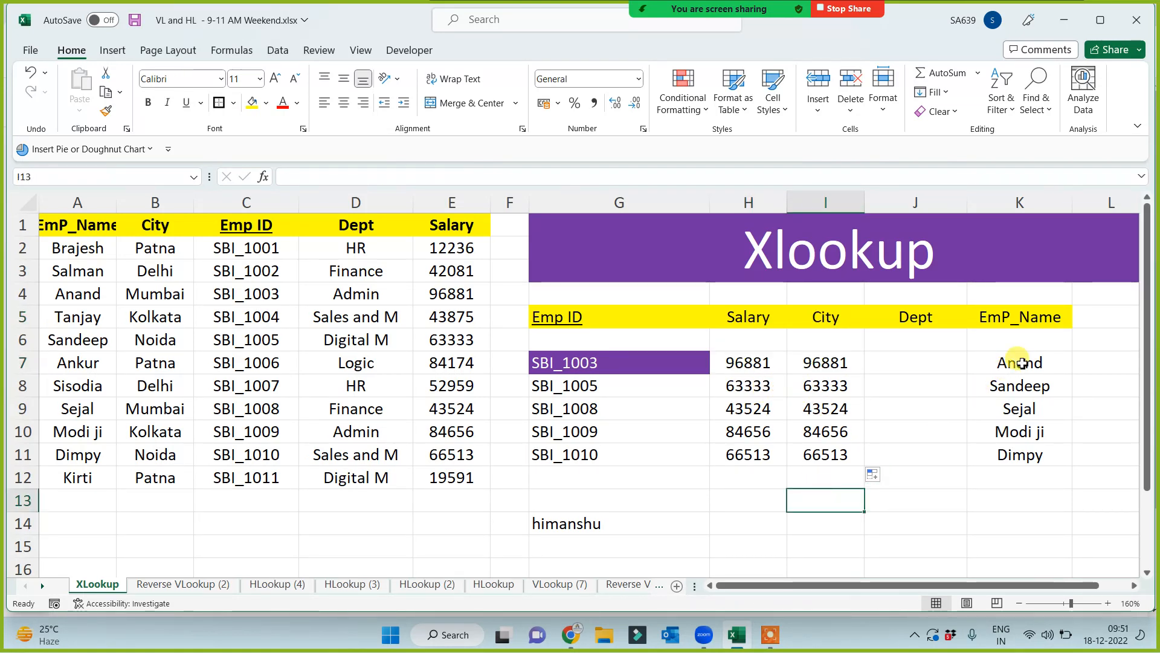
Step: Look up the first Emp ID's employee name with LOOKUP by entering =LOOKUP(G7,$C$1:$C$12,$A$1:$A$12) in J7
{"action": "left_click", "coordinate": [919, 361]}
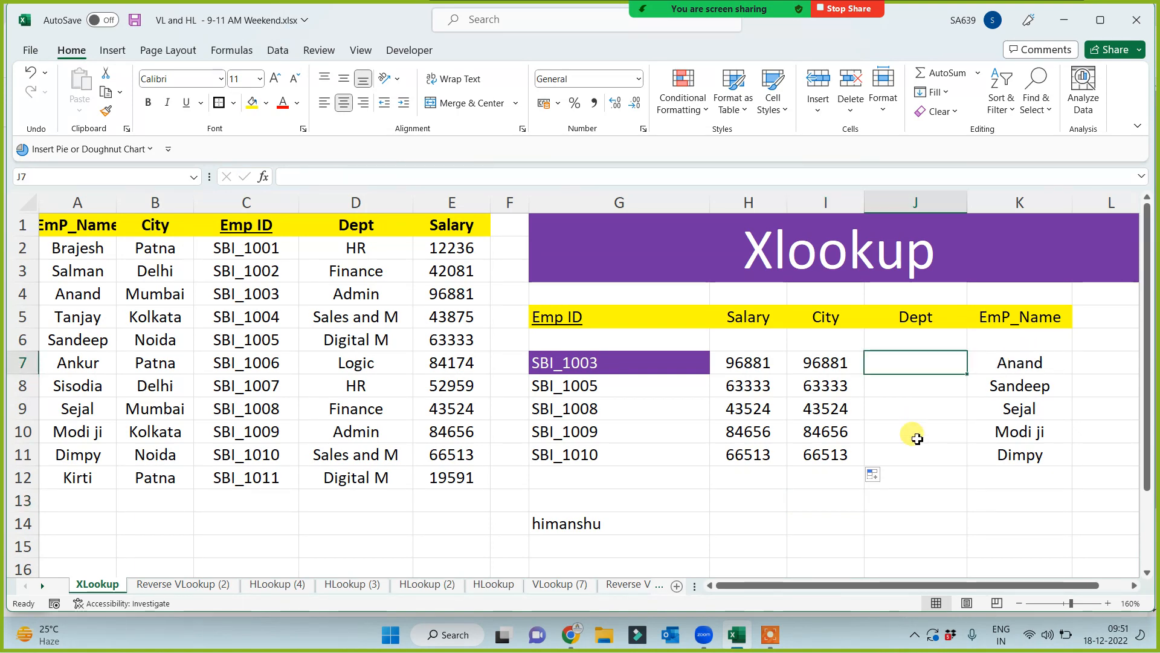
{"action": "type", "text": "=loo"}
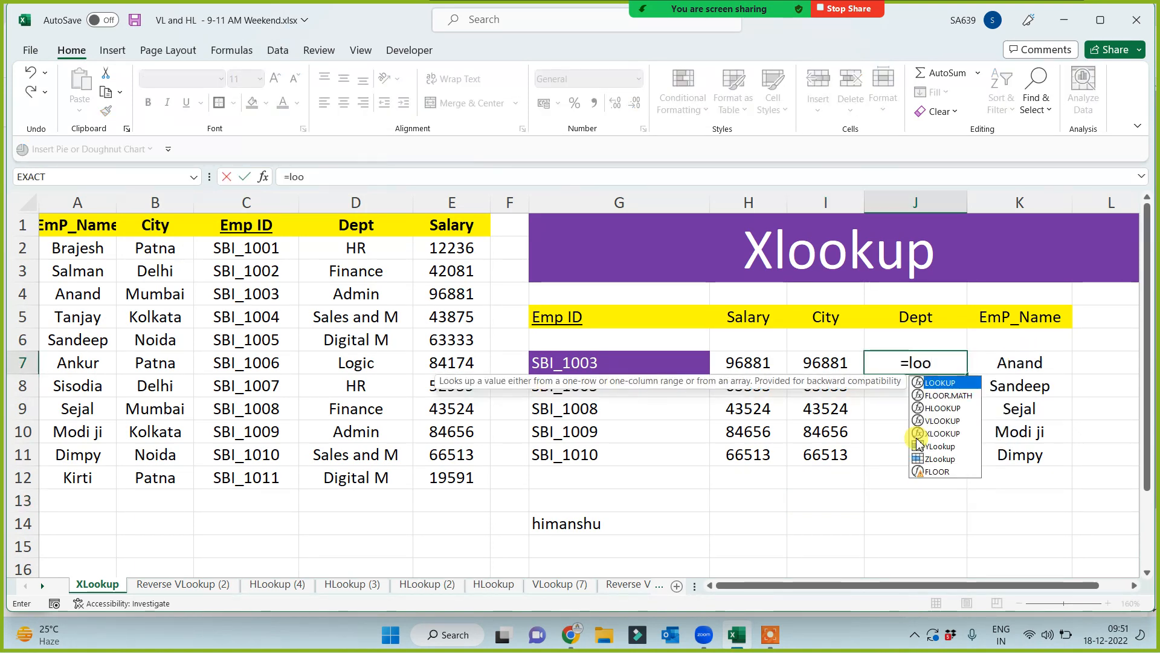
{"action": "key", "text": "Tab"}
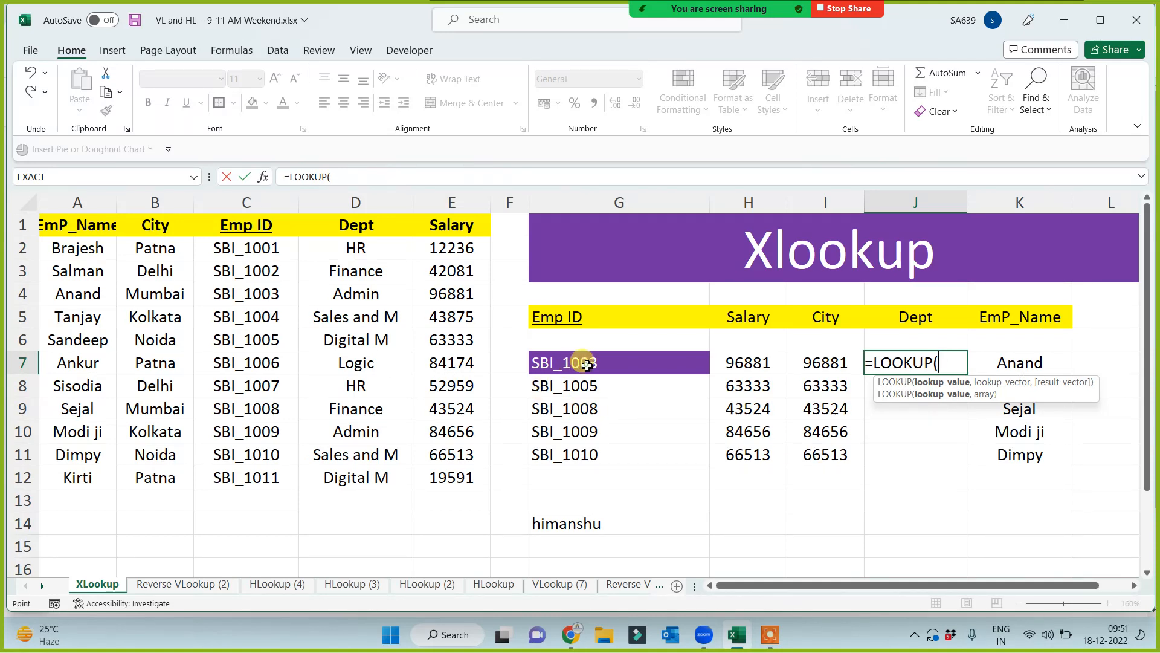
{"action": "left_click", "coordinate": [585, 368]}
{"action": "type", "text": ","}
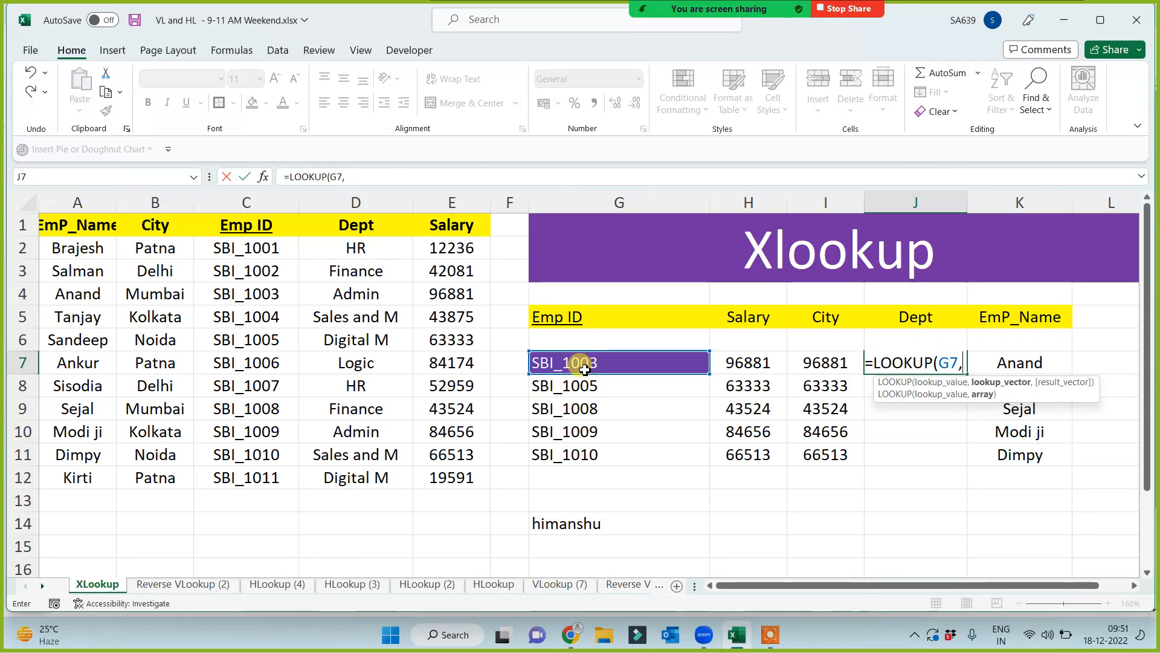
{"action": "left_click_drag", "start_coordinate": [270, 227], "coordinate": [254, 477]}
{"action": "key", "text": "F4"}
{"action": "type", "text": ","}
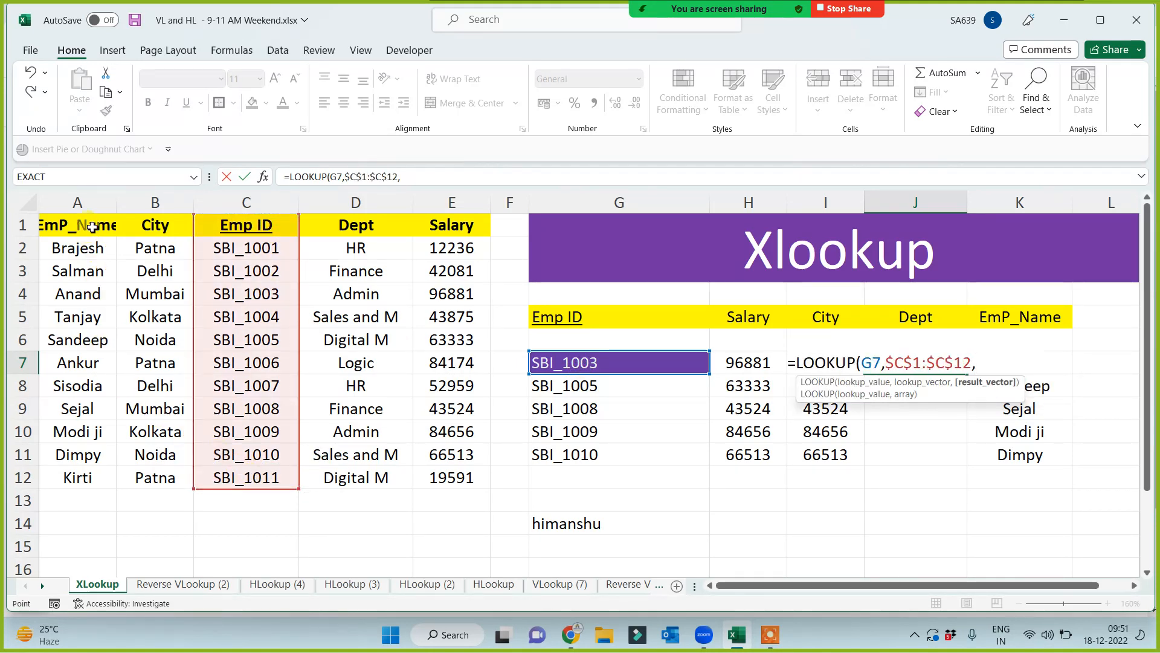
{"action": "left_click_drag", "start_coordinate": [91, 227], "coordinate": [83, 475]}
{"action": "key", "text": "F4"}
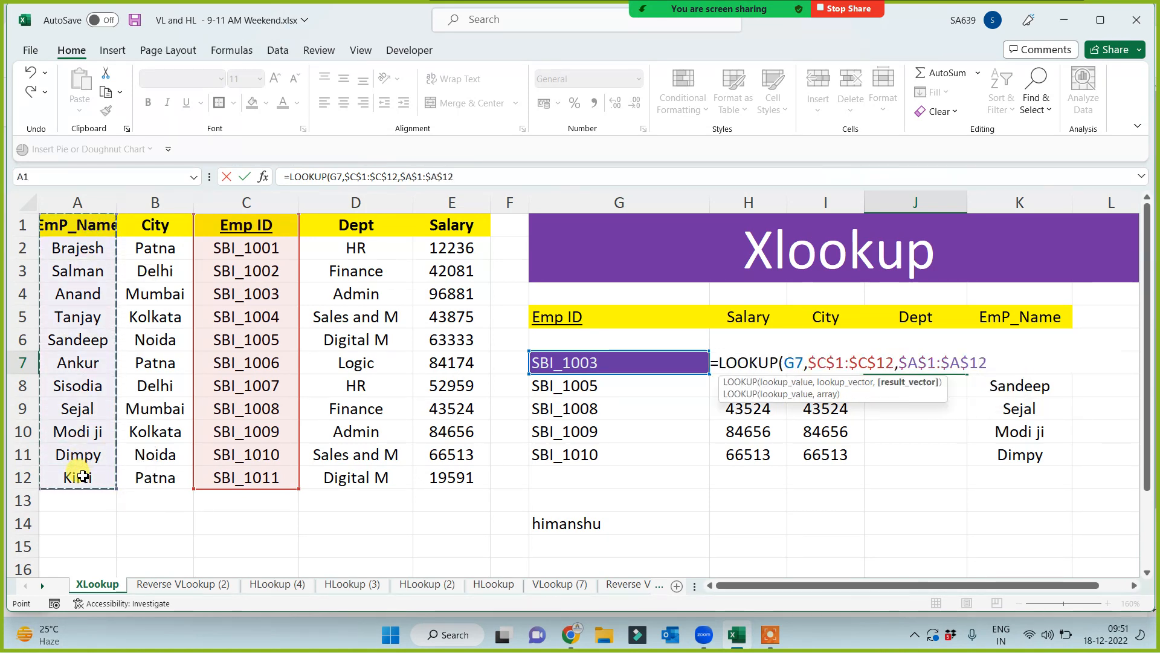
{"action": "type", "text": ")"}
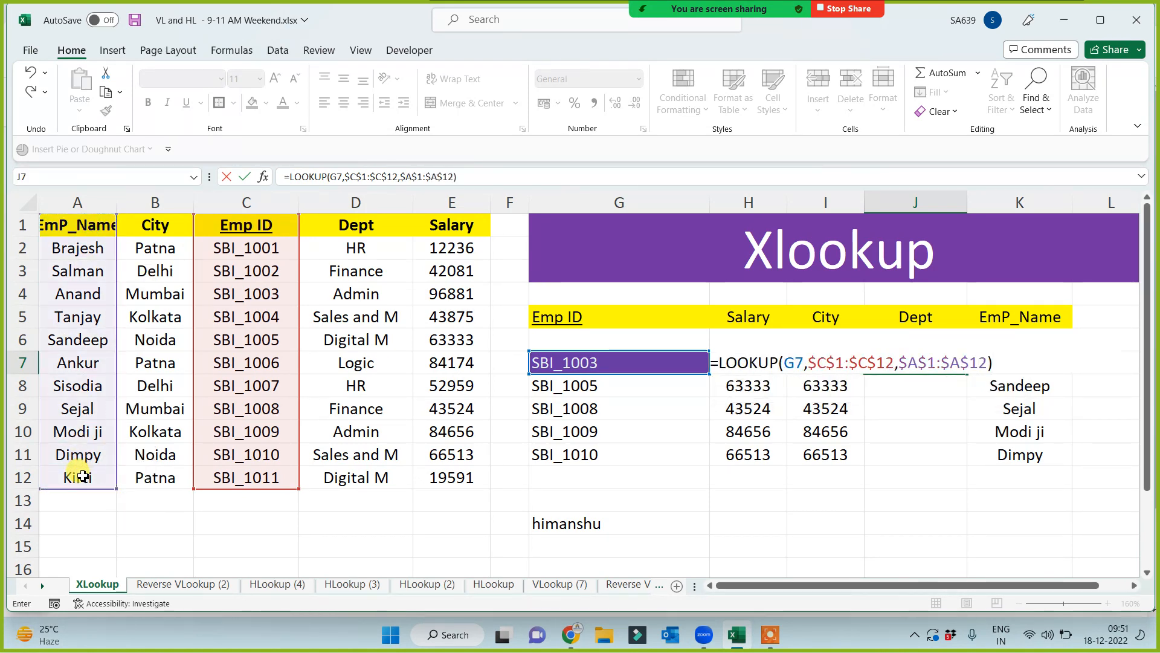
{"action": "key", "text": "Return"}
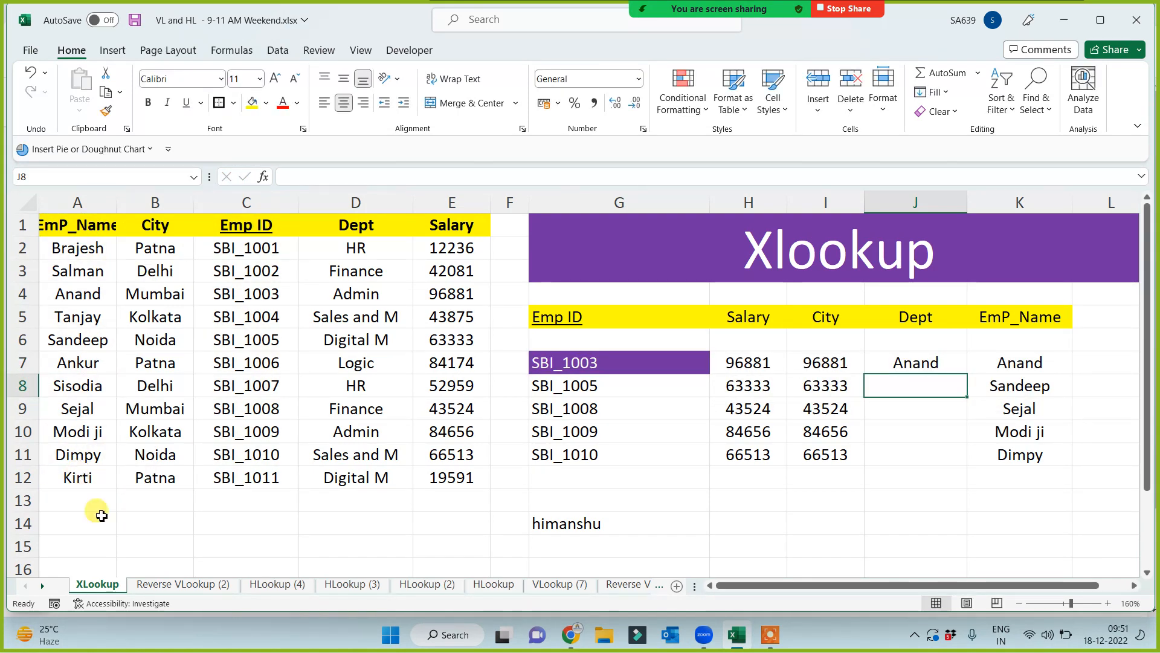
Step: Fill the LOOKUP employee name formula from J7 down to J11
{"action": "left_click", "coordinate": [922, 364]}
{"action": "left_click_drag", "start_coordinate": [967, 373], "coordinate": [952, 461]}
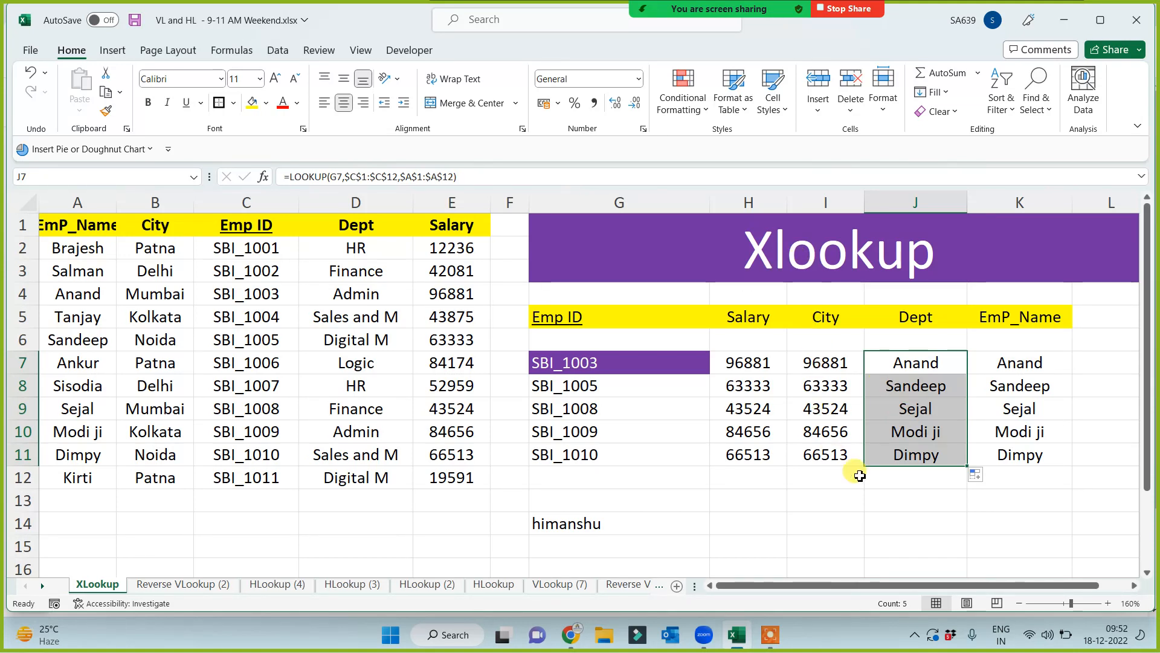
{"action": "left_click", "coordinate": [914, 501]}
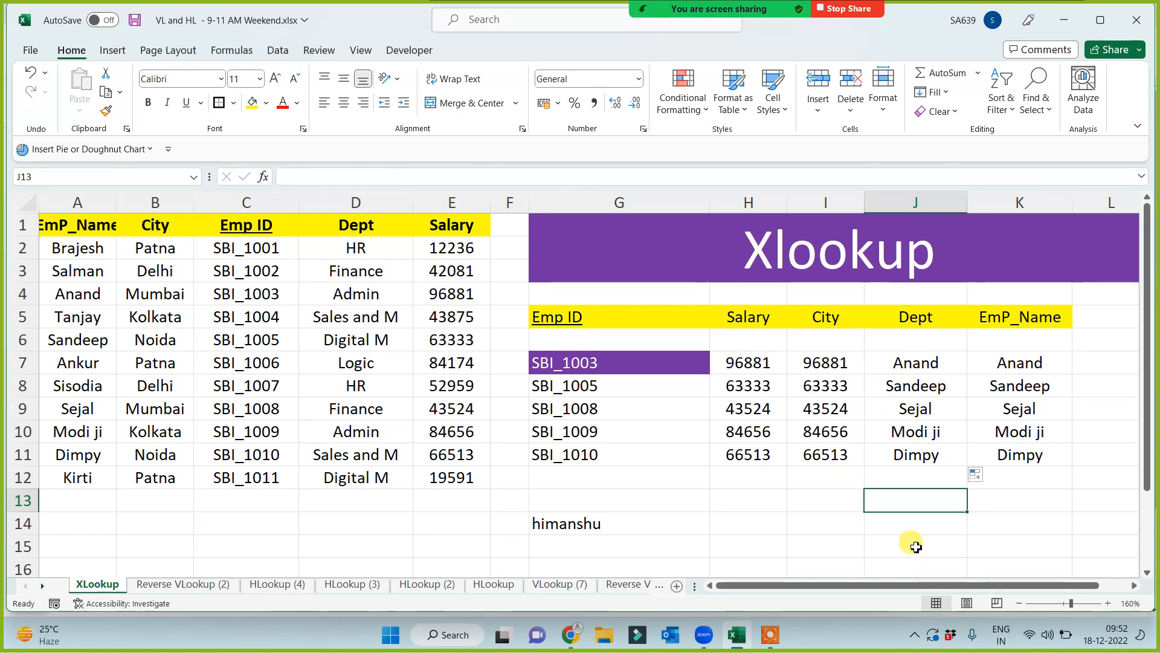
Step: Highlight the LOOKUP results in I7:J11 with a yellow fill
{"action": "left_click_drag", "start_coordinate": [829, 362], "coordinate": [901, 461]}
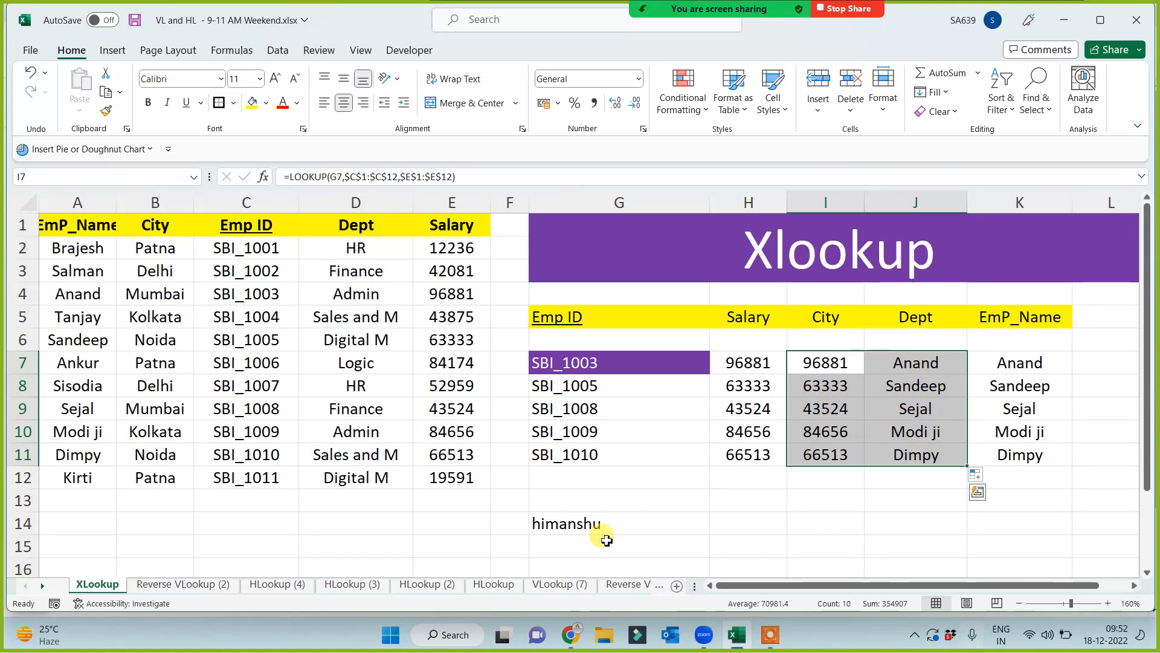
{"action": "left_click", "coordinate": [252, 103]}
{"action": "left_click", "coordinate": [834, 499]}
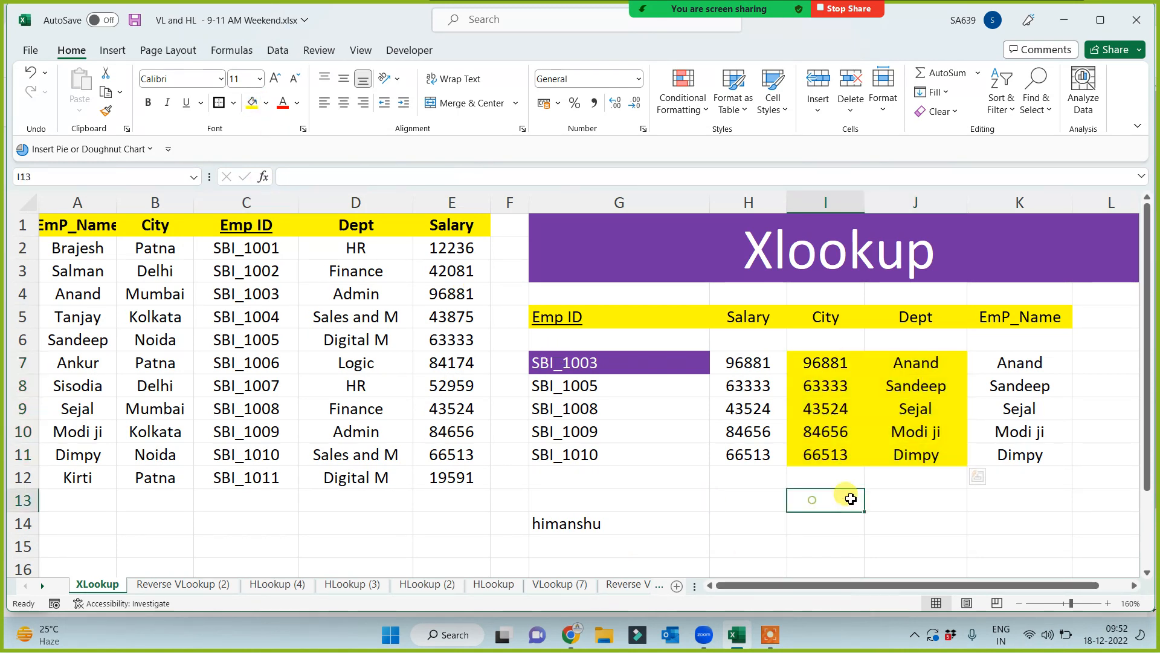
{"action": "left_click", "coordinate": [830, 368]}
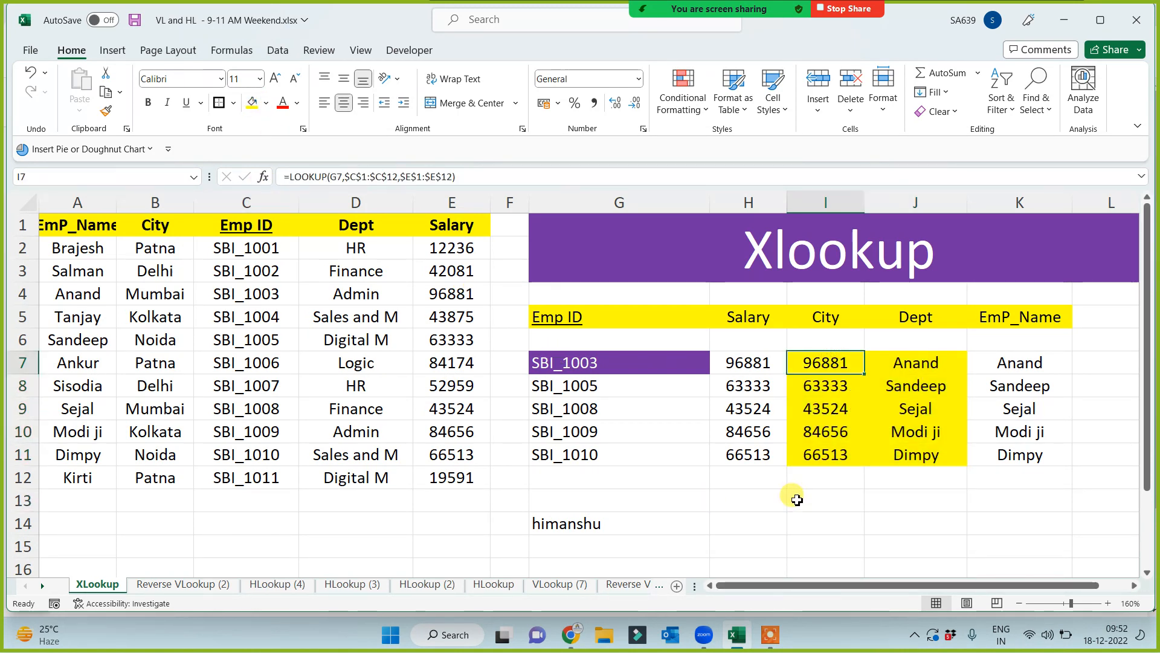
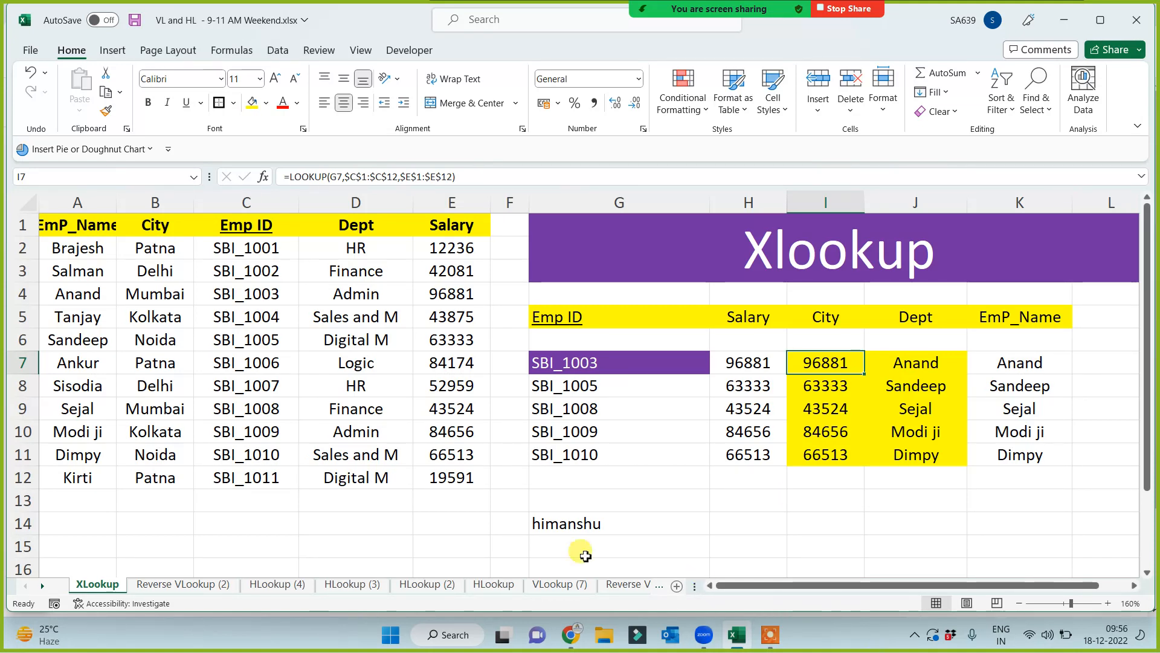
Step: Delete the CHOOSE example formula from cell G14
{"action": "left_click", "coordinate": [695, 522]}
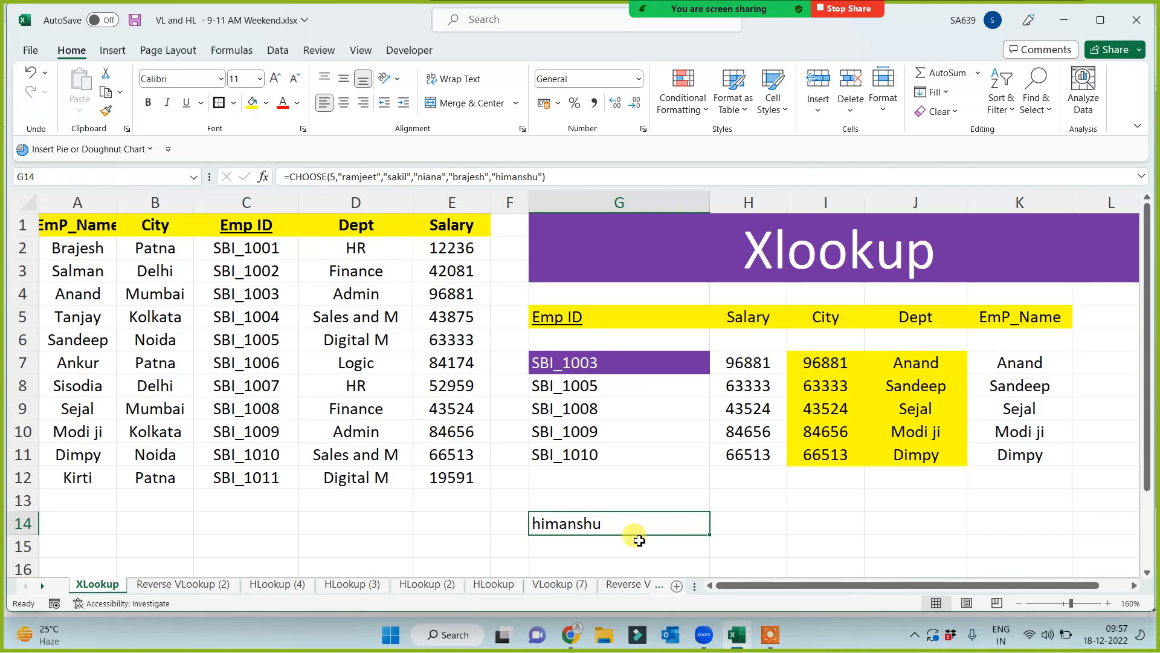
{"action": "key", "text": "Delete"}
{"action": "left_click", "coordinate": [478, 541]}
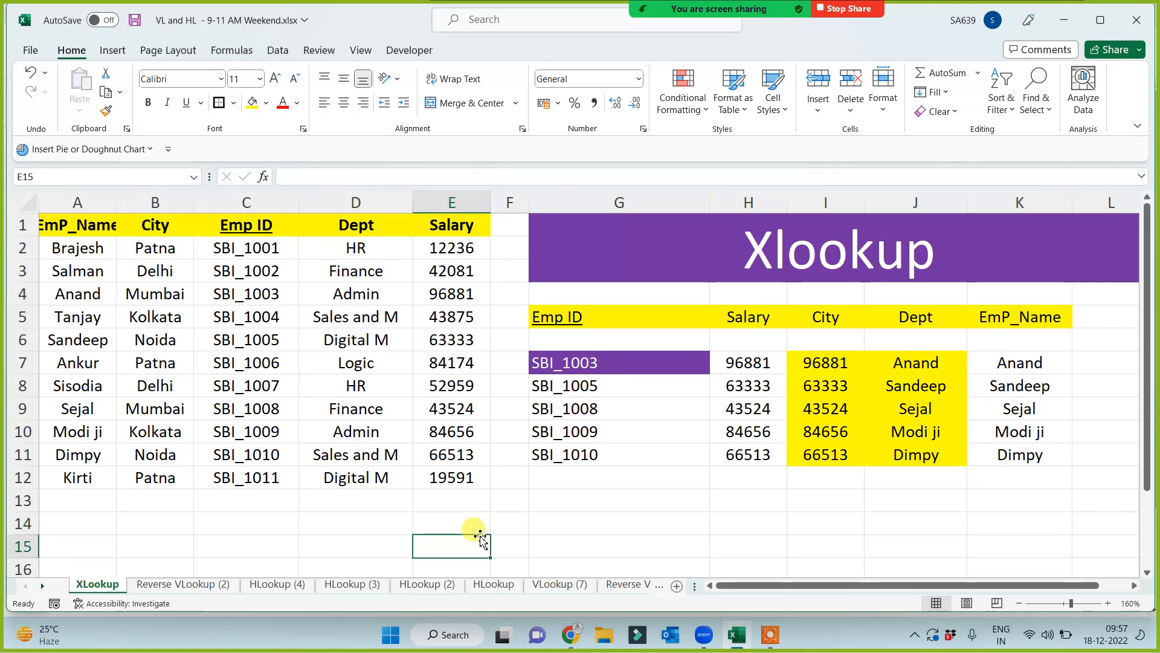
{"action": "left_click", "coordinate": [367, 515]}
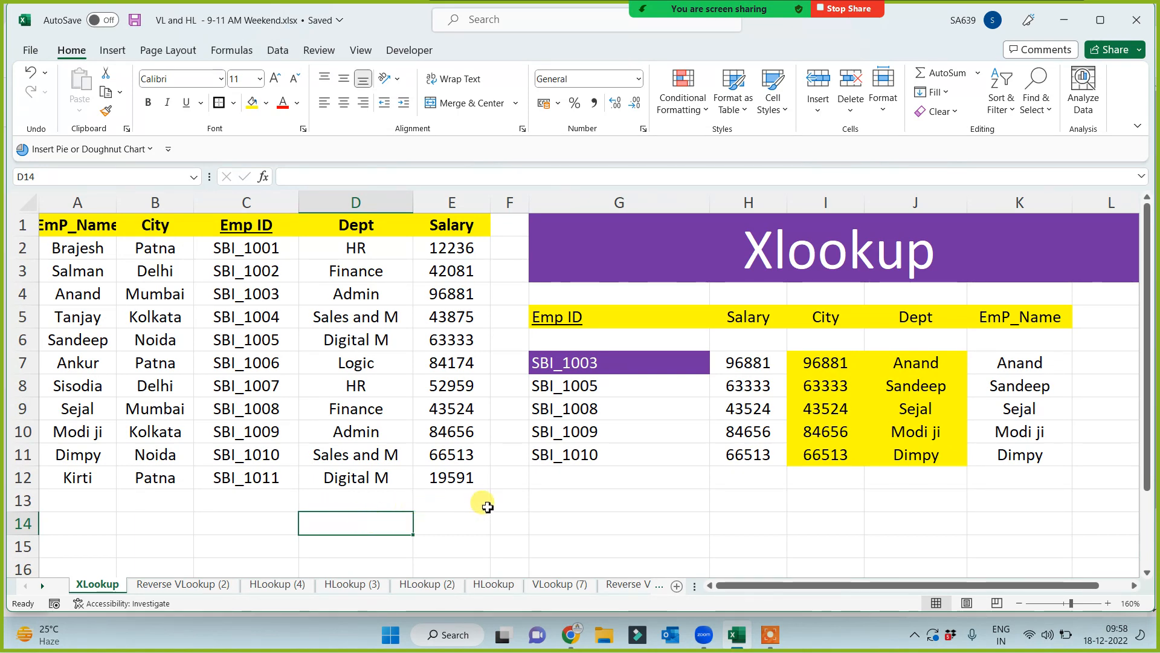
Step: Copy rows 1 to 11 of the HLookup sheet into a new sheet starting at A1
{"action": "left_click", "coordinate": [492, 585]}
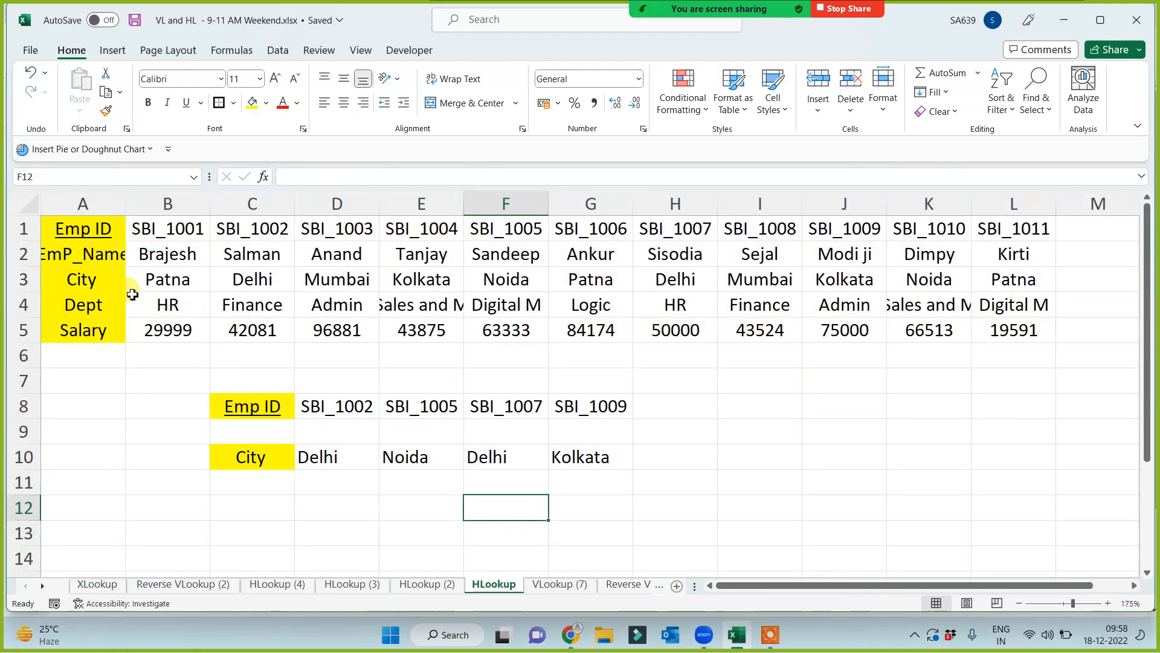
{"action": "left_click_drag", "start_coordinate": [24, 229], "coordinate": [28, 483]}
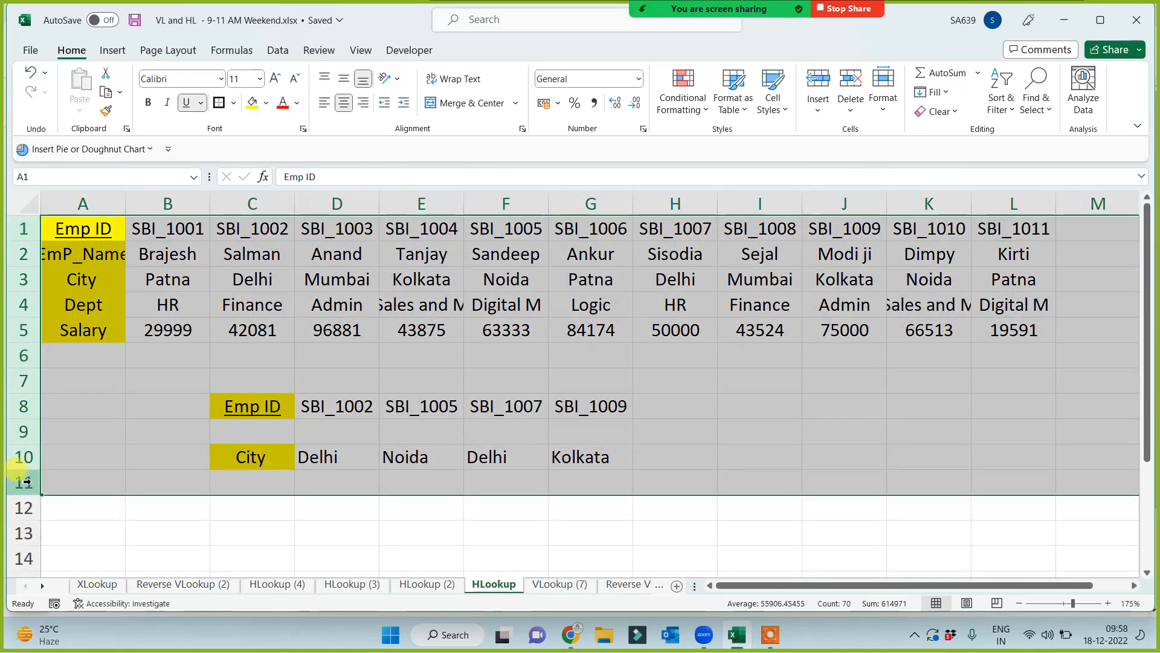
{"action": "key", "text": "ctrl+c"}
{"action": "right_click", "coordinate": [513, 587]}
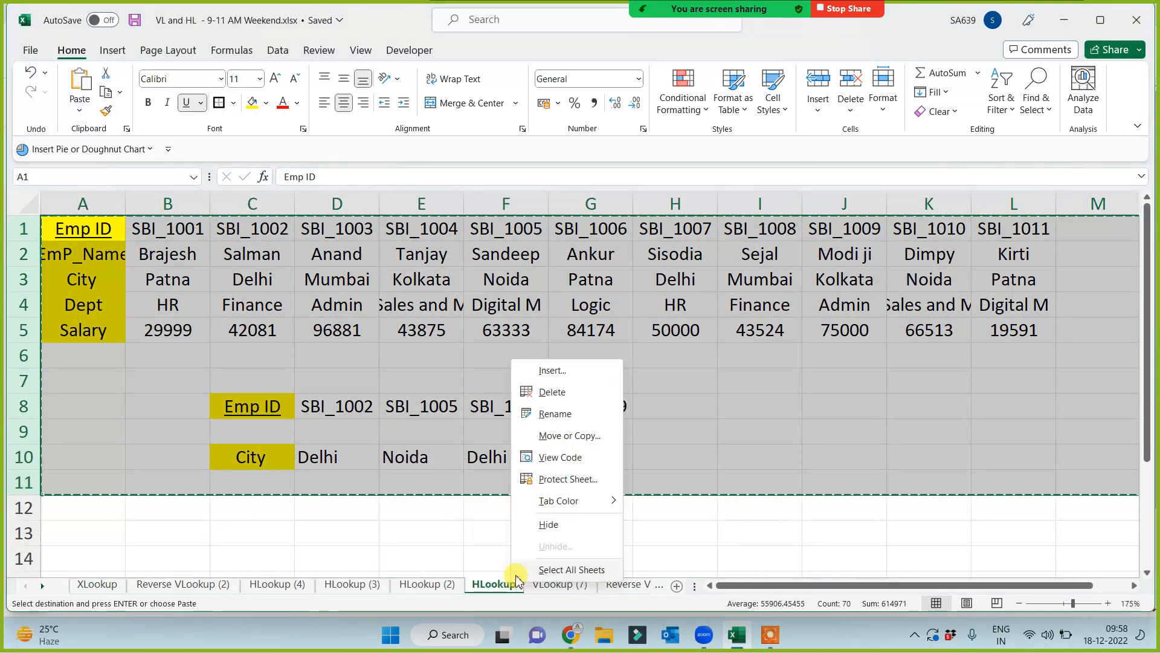
{"action": "key", "text": "Escape"}
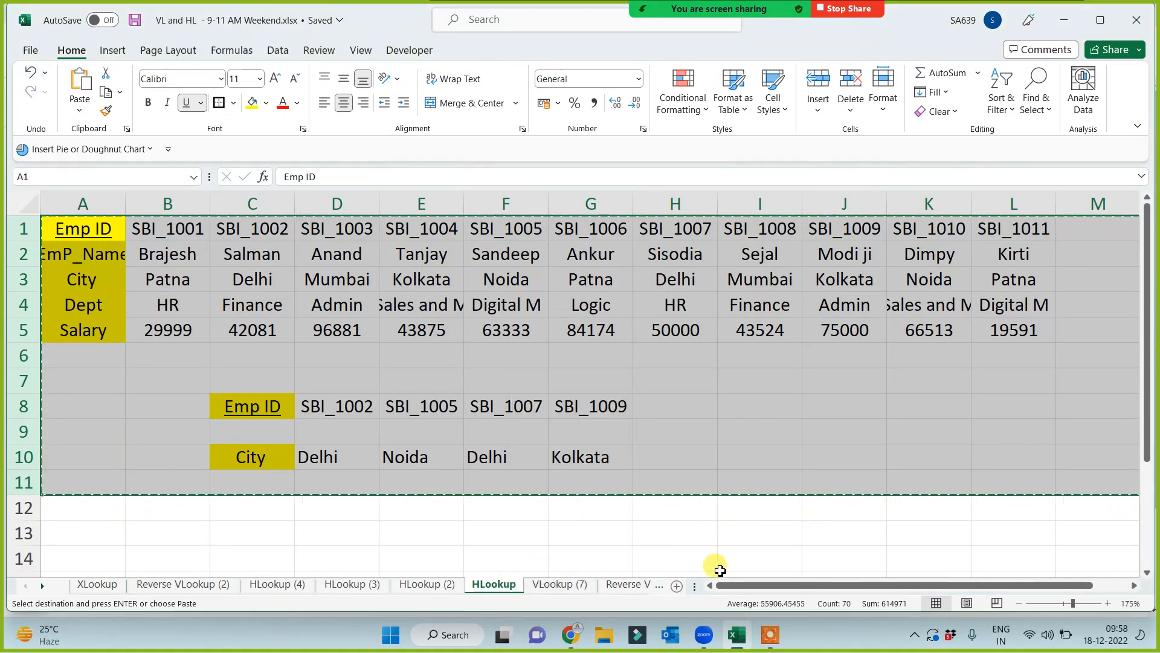
{"action": "left_click", "coordinate": [677, 586]}
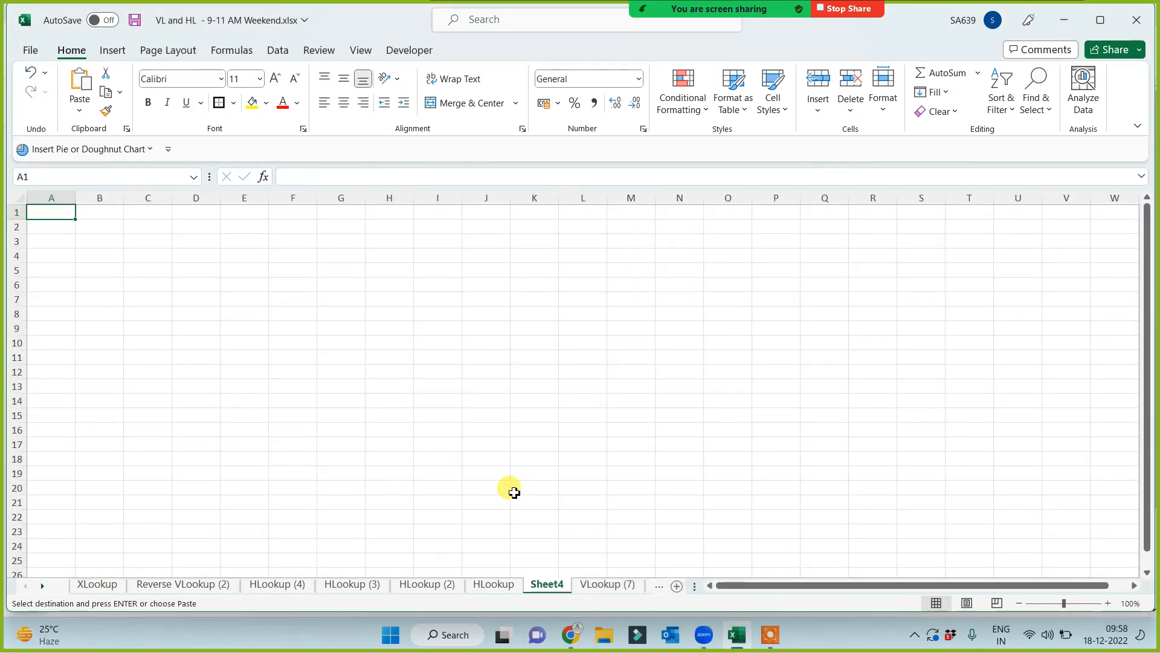
{"action": "key", "text": "ctrl+v"}
{"action": "scroll", "coordinate": [474, 494], "scroll_direction": "up", "scroll_amount": 4}
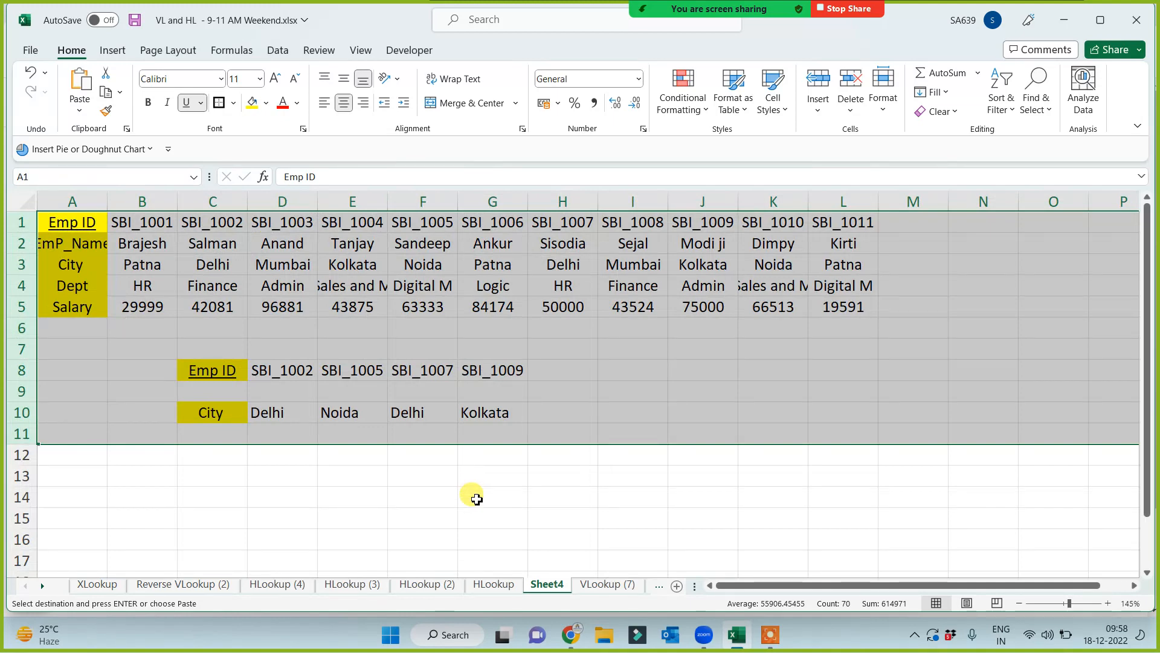
Step: Move the Emp ID row from row 1 to between the EmP_Name and City rows
{"action": "left_click", "coordinate": [23, 224]}
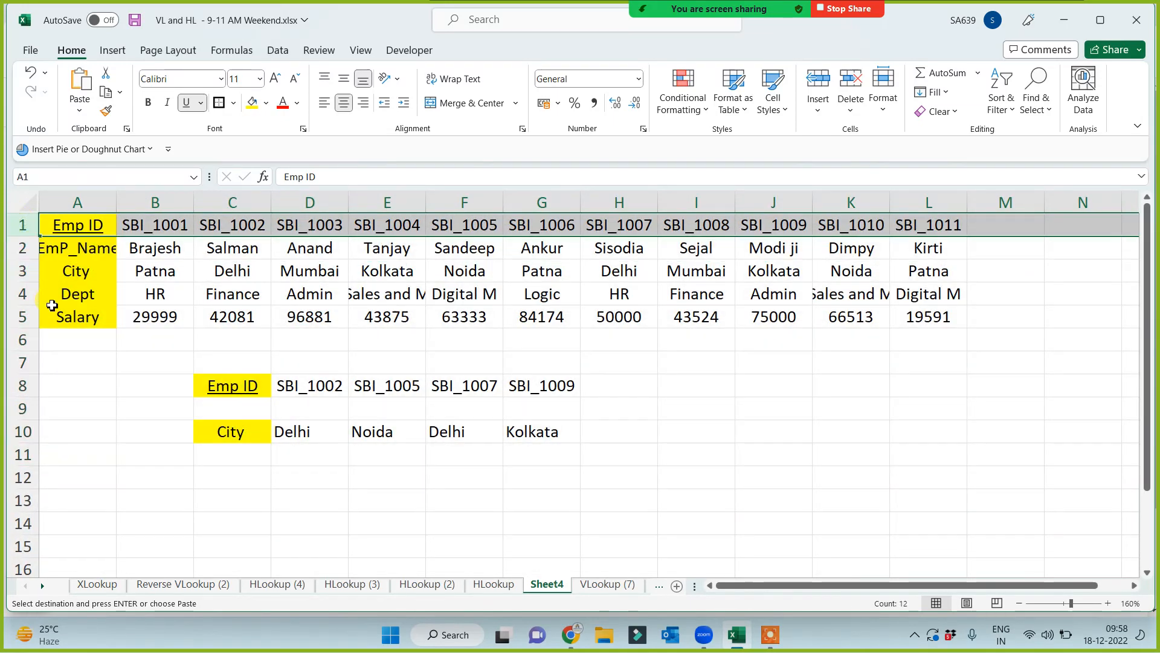
{"action": "key", "text": "ctrl+c"}
{"action": "right_click", "coordinate": [24, 272]}
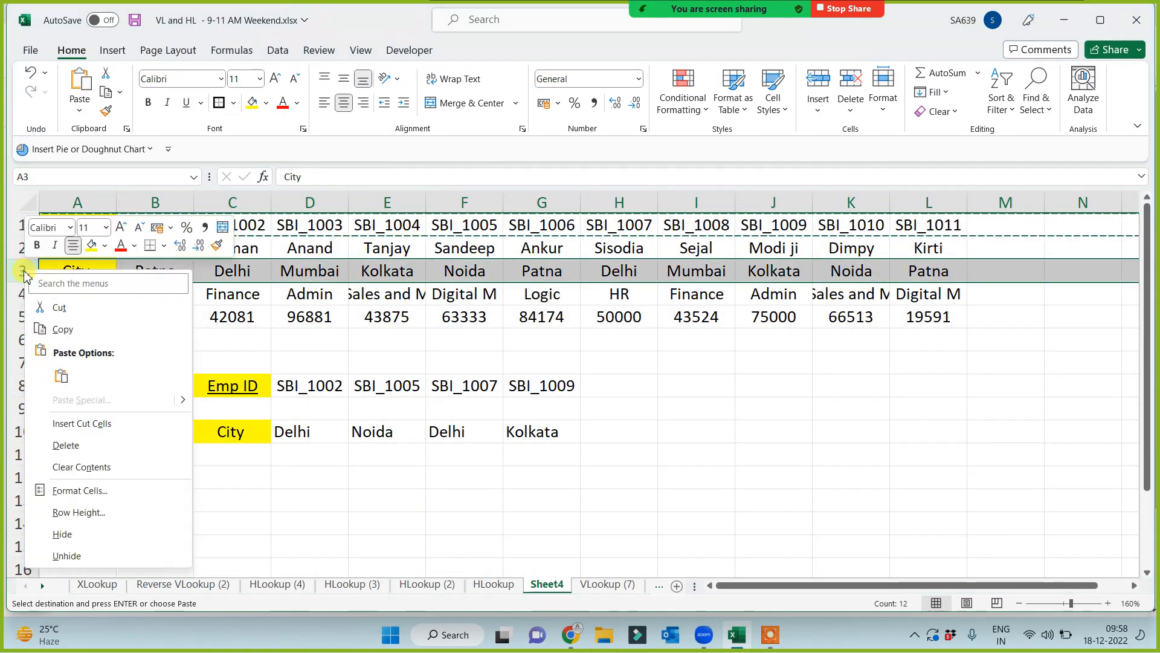
{"action": "left_click", "coordinate": [65, 423]}
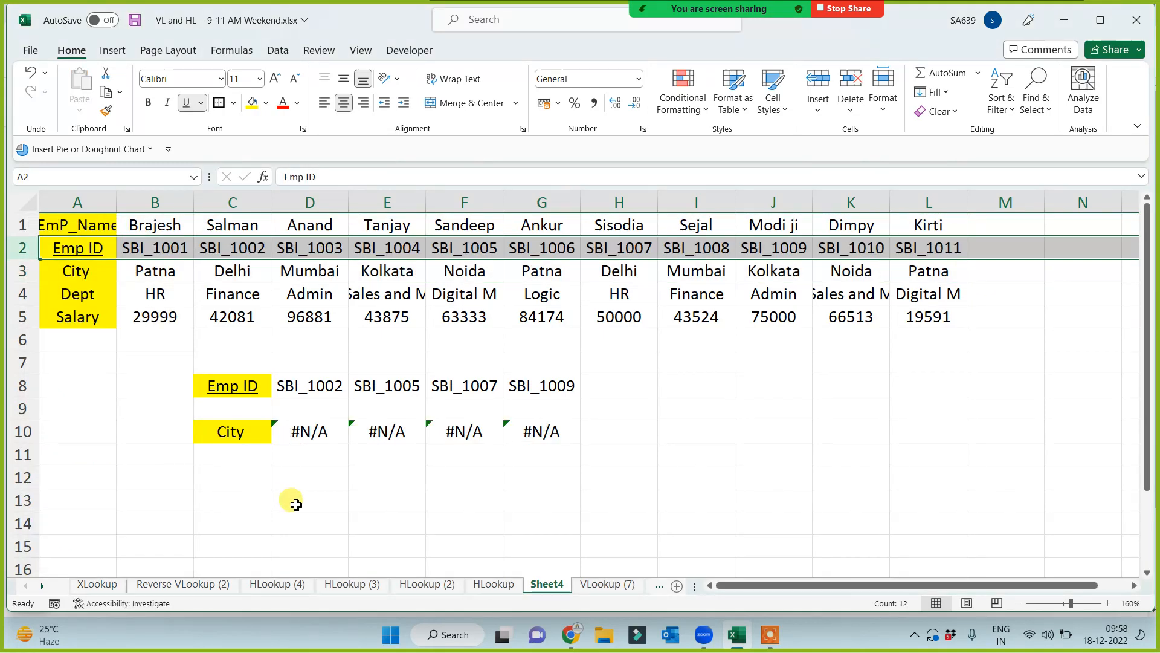
Step: Clear the old HLOOKUP formulas from D10:G10
{"action": "left_click", "coordinate": [296, 500]}
{"action": "left_click_drag", "start_coordinate": [311, 439], "coordinate": [539, 429]}
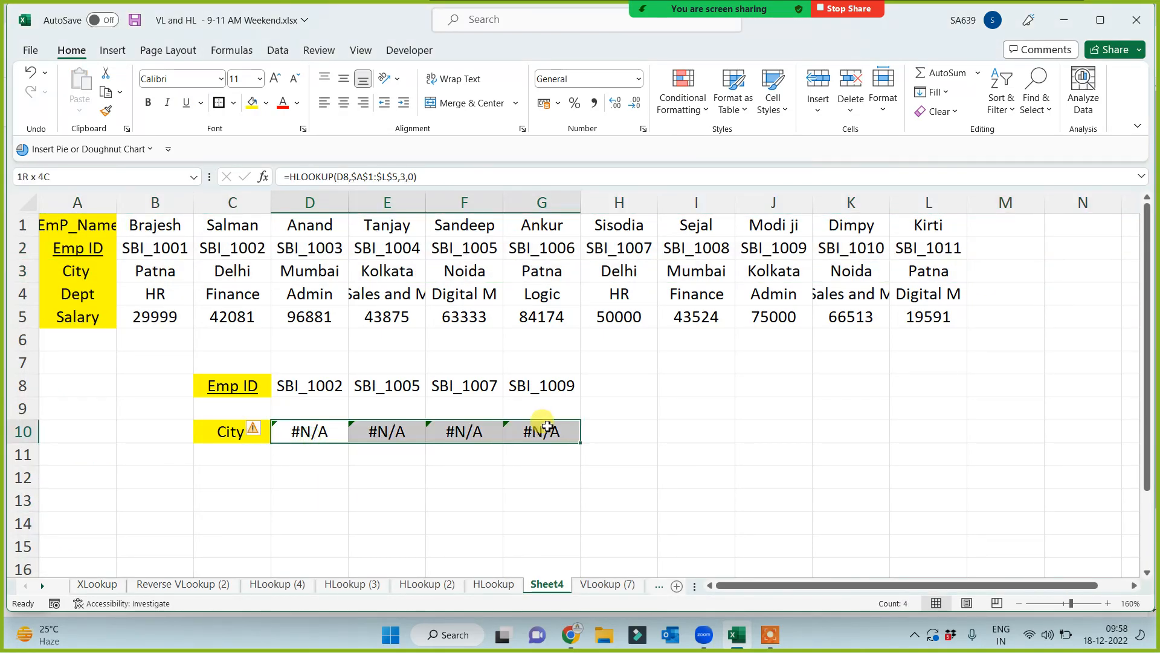
{"action": "key", "text": "Delete"}
{"action": "left_click", "coordinate": [524, 477]}
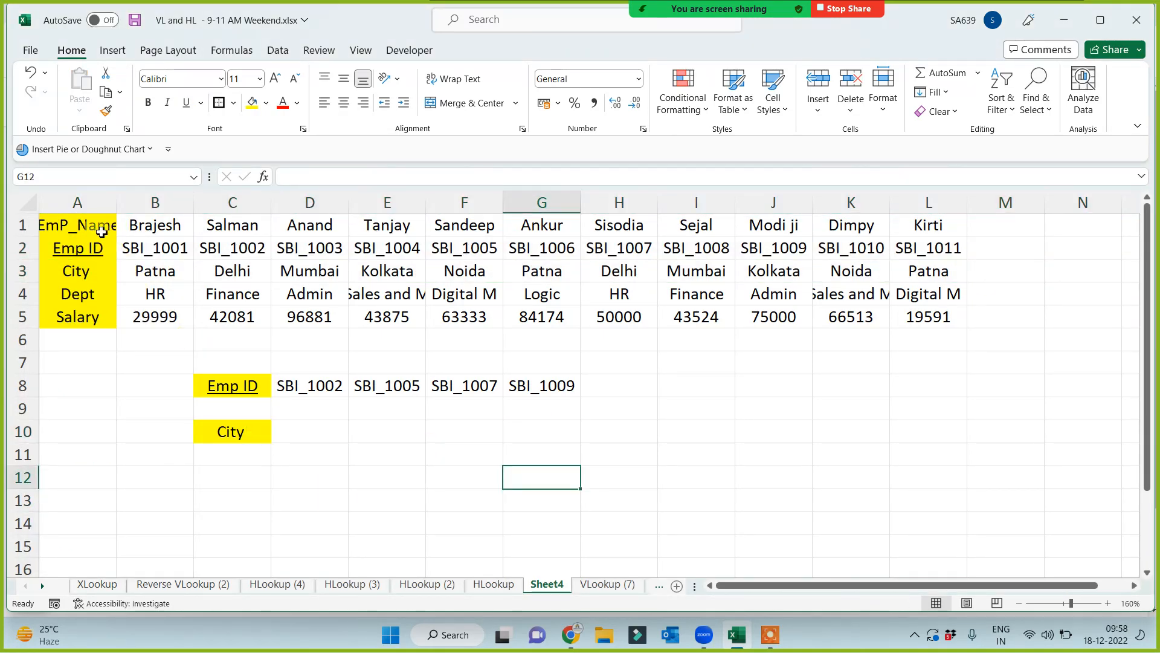
Step: Replace the City label in C10 with a copy of the EmP_Name header, and widen columns A and C to fit it
{"action": "double_click", "coordinate": [117, 203]}
{"action": "left_click", "coordinate": [144, 452]}
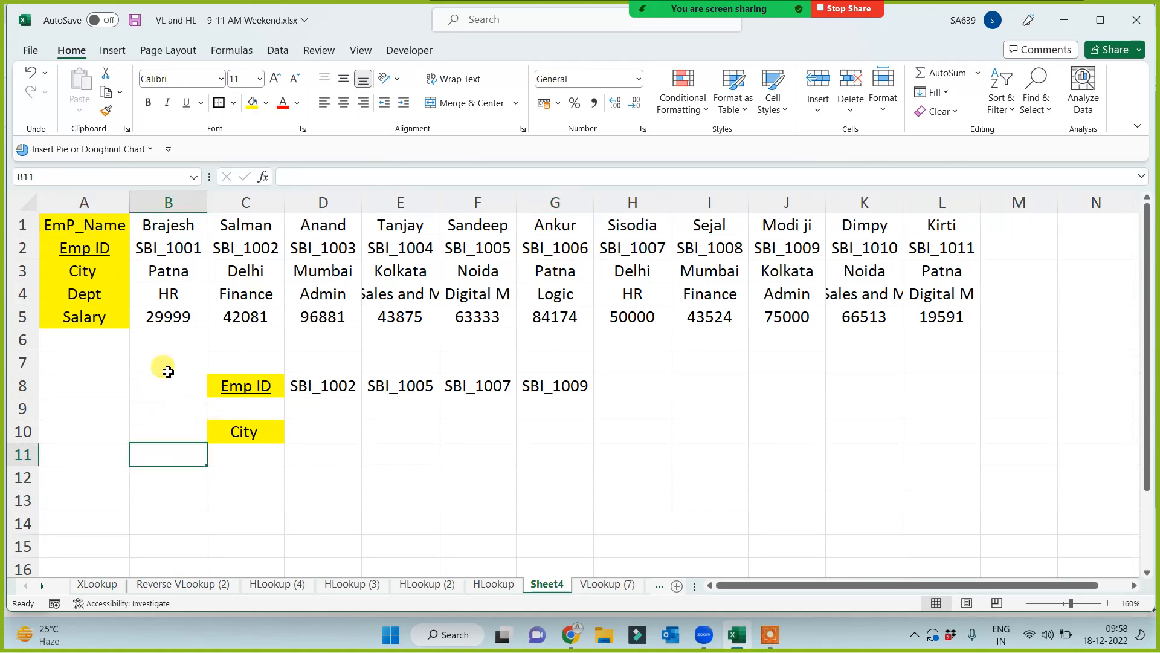
{"action": "left_click", "coordinate": [88, 233]}
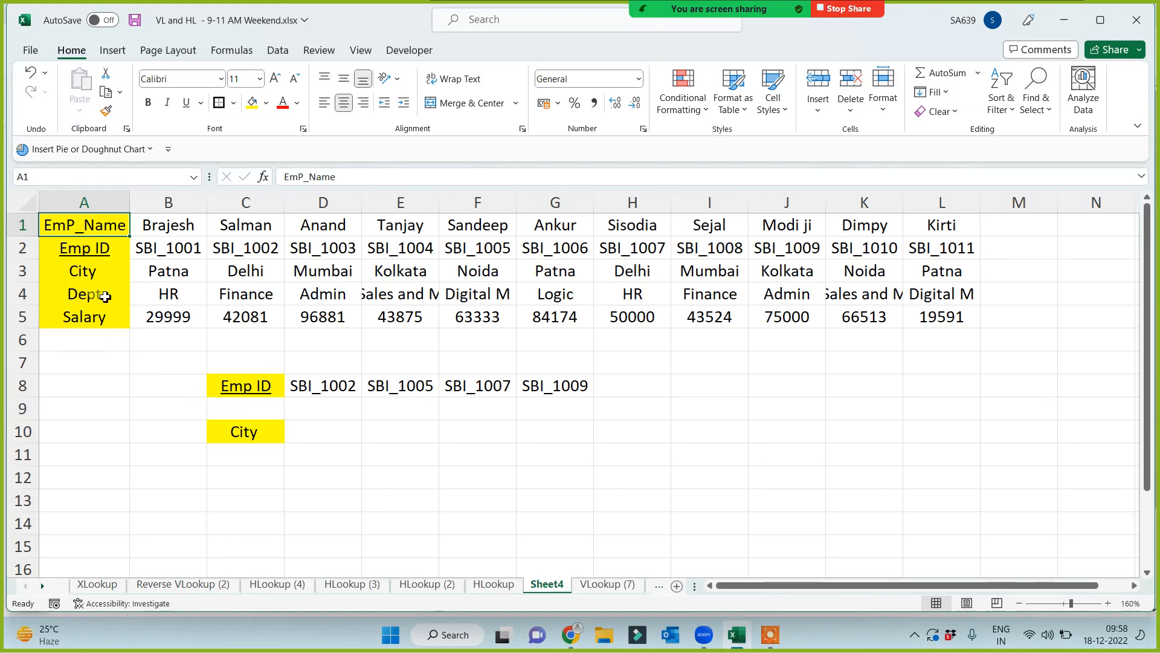
{"action": "key", "text": "ctrl+c"}
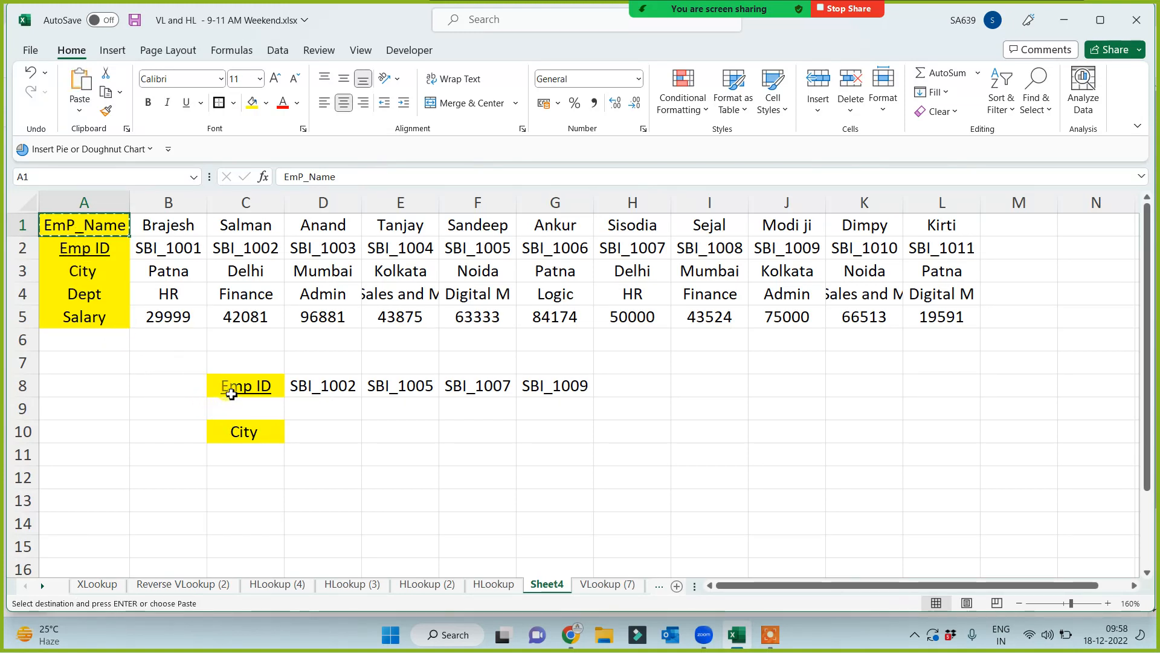
{"action": "left_click", "coordinate": [242, 431]}
{"action": "key", "text": "ctrl+v"}
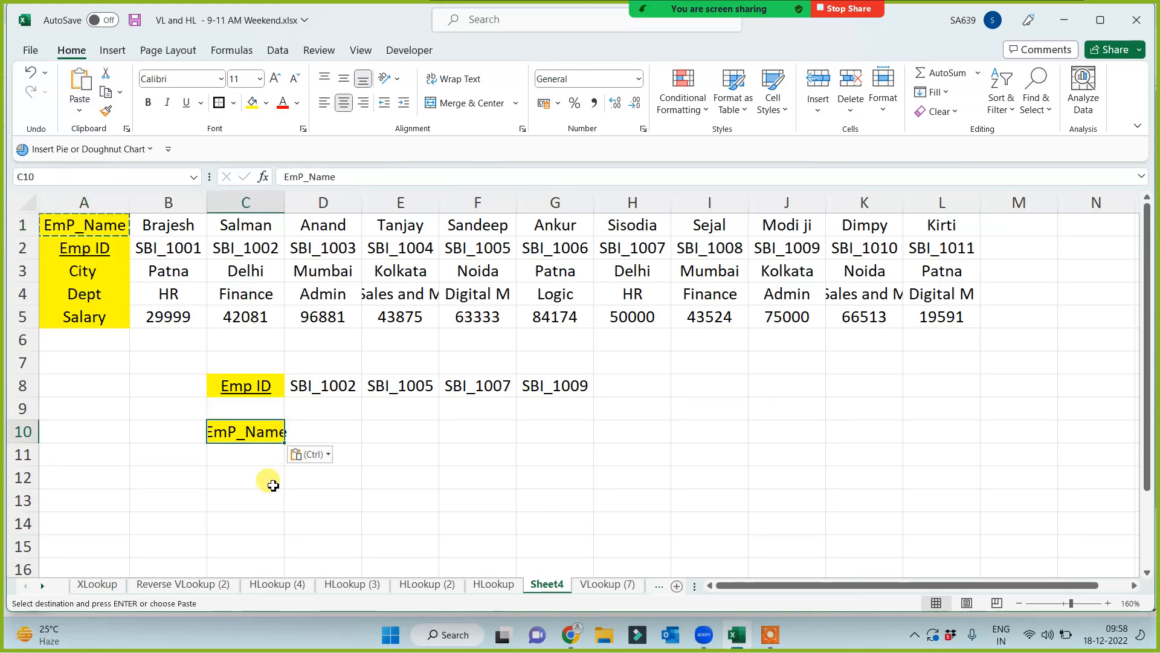
{"action": "left_click_drag", "start_coordinate": [284, 207], "coordinate": [324, 207]}
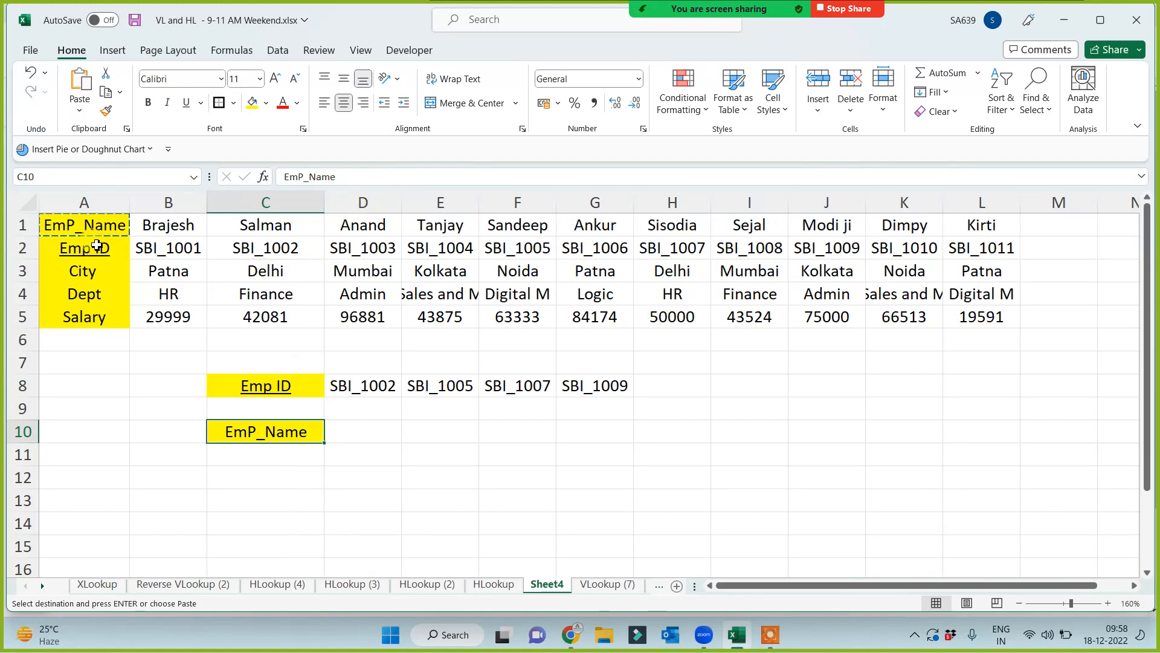
{"action": "left_click", "coordinate": [94, 249]}
{"action": "key", "text": "shift+space"}
{"action": "left_click", "coordinate": [65, 230]}
{"action": "key", "text": "shift+space"}
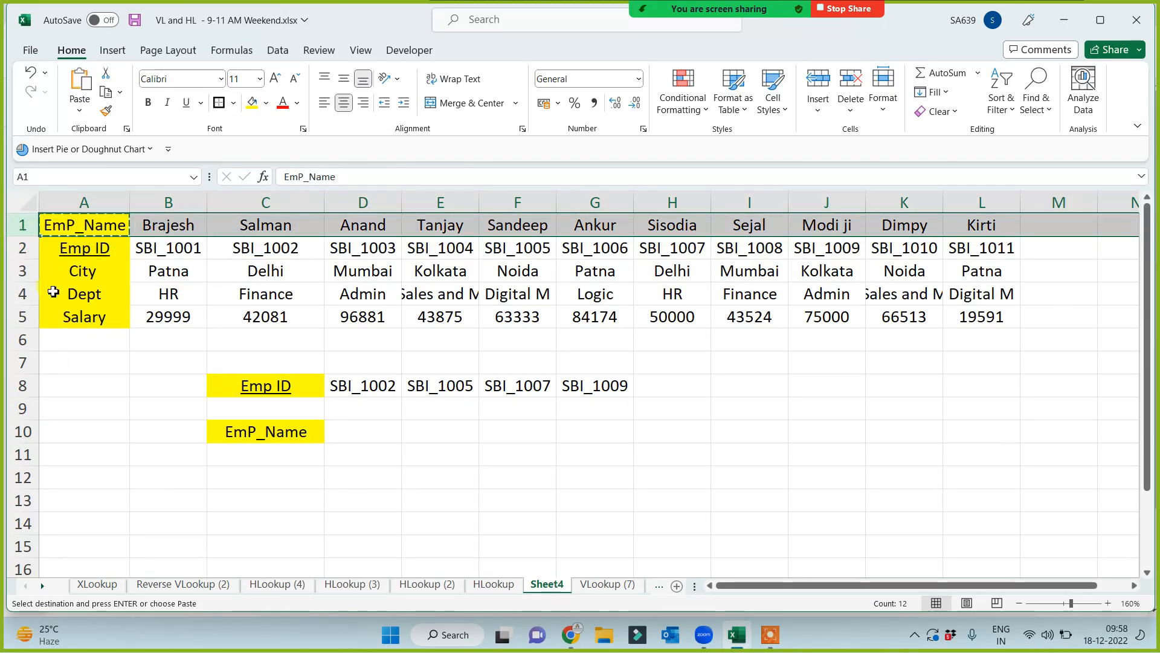
{"action": "left_click", "coordinate": [65, 251]}
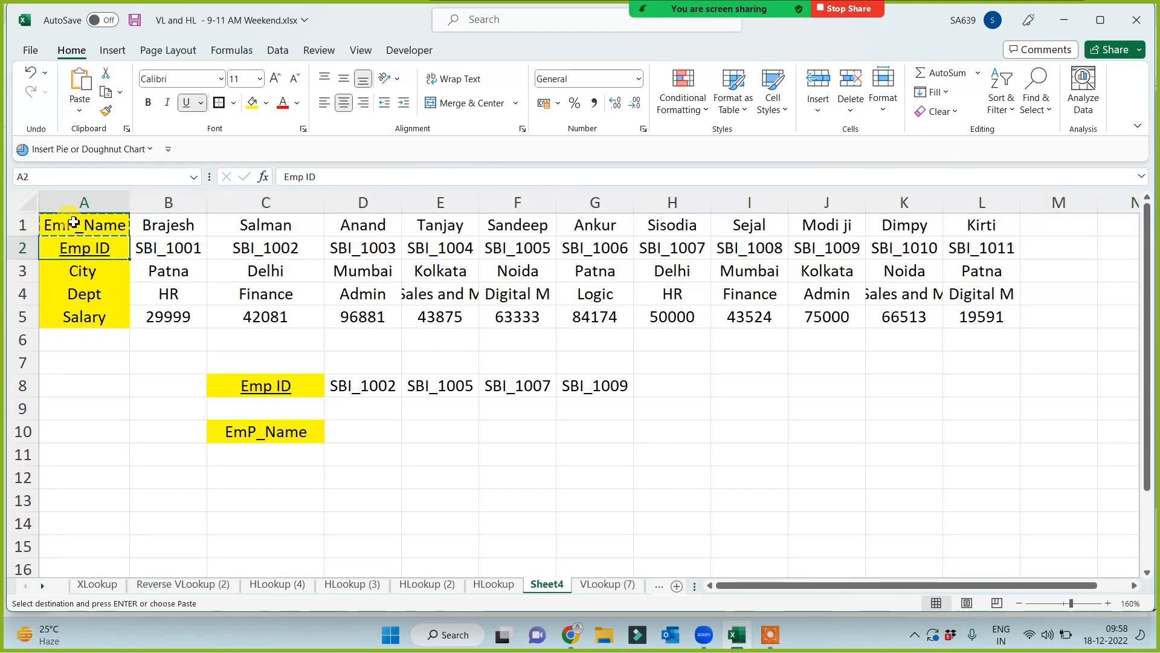
Step: Widen column D slightly
{"action": "left_click", "coordinate": [384, 459]}
{"action": "left_click_drag", "start_coordinate": [401, 203], "coordinate": [414, 203]}
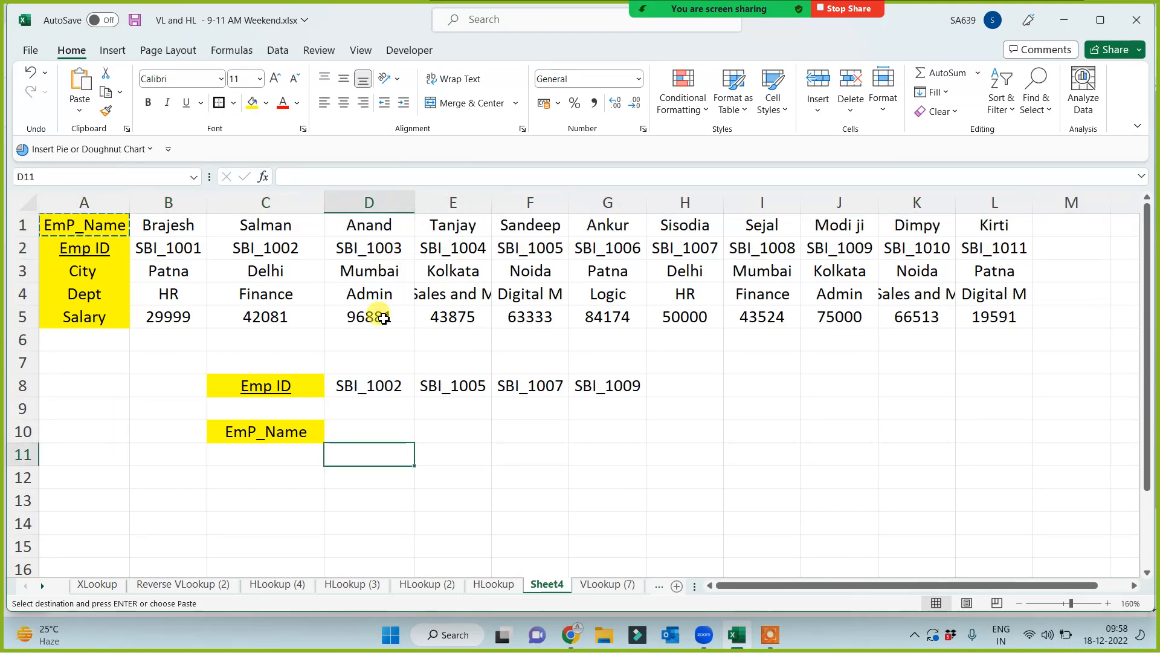
{"action": "left_click", "coordinate": [332, 471]}
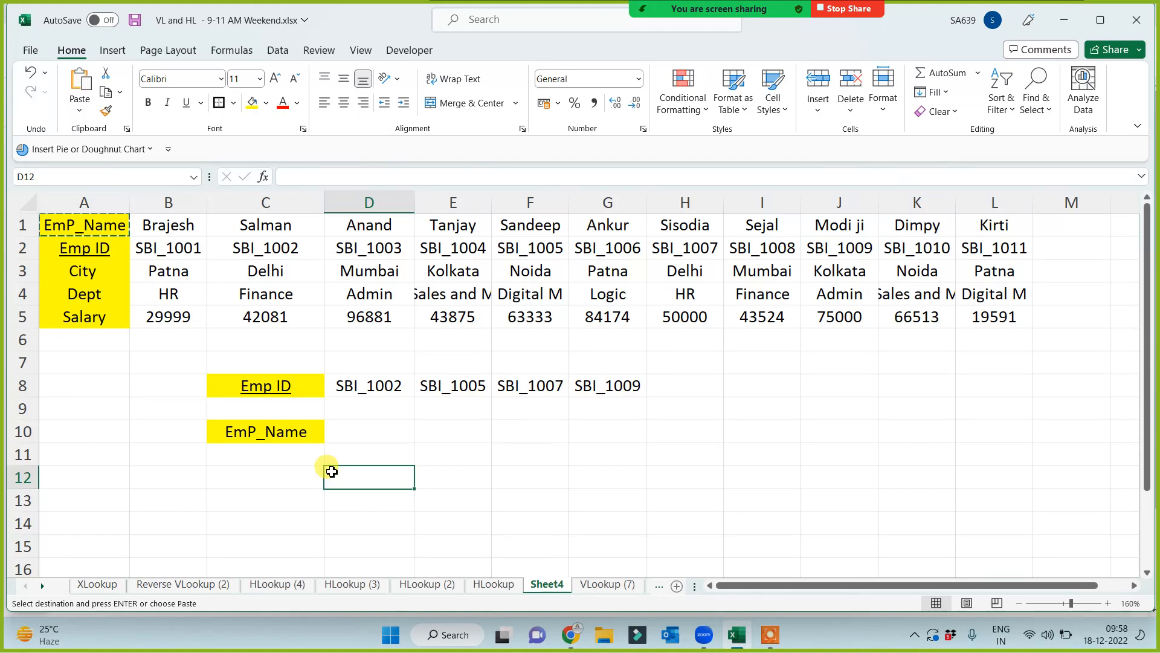
Step: Rename the new sheet as HL with Choose
{"action": "double_click", "coordinate": [546, 586]}
{"action": "type", "text": "H"}
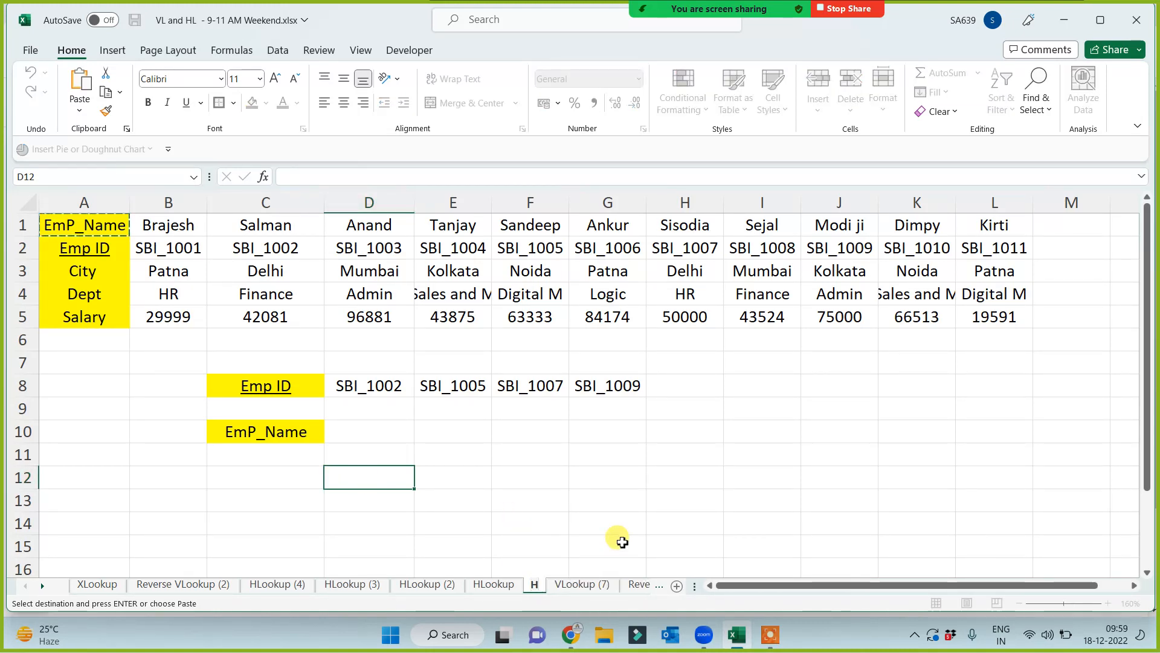
{"action": "type", "text": "L with Choose"}
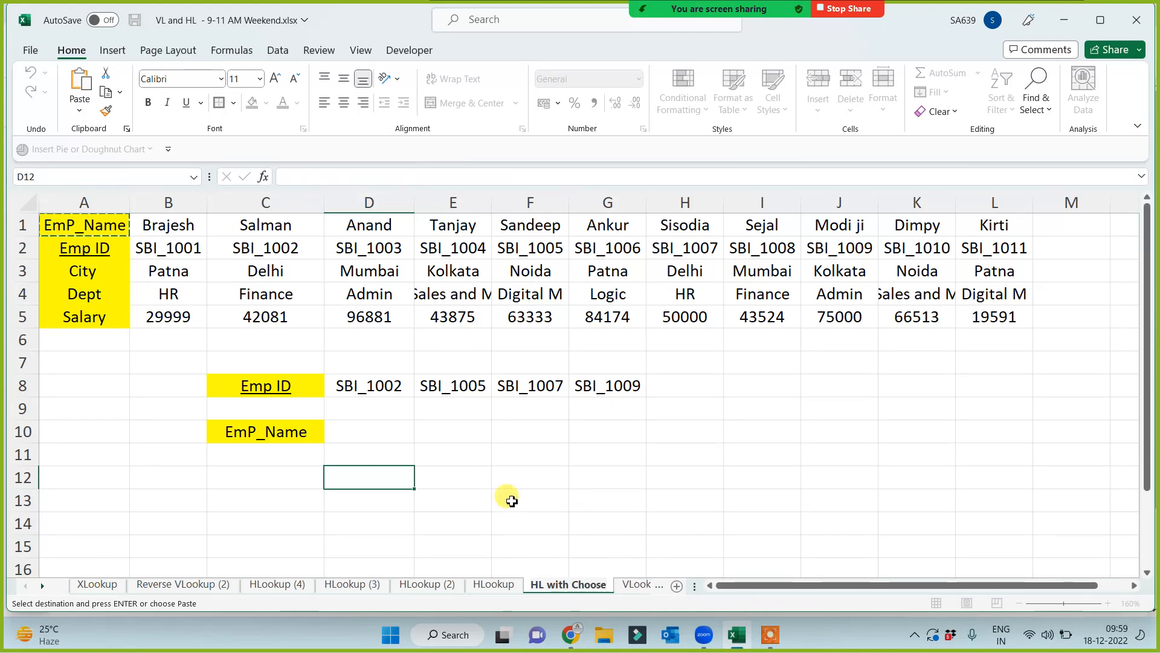
Step: Start an HLOOKUP formula in D10 with D8 as lookup value and a nested CHOOSE using the index array {1,2}
{"action": "left_click", "coordinate": [370, 431]}
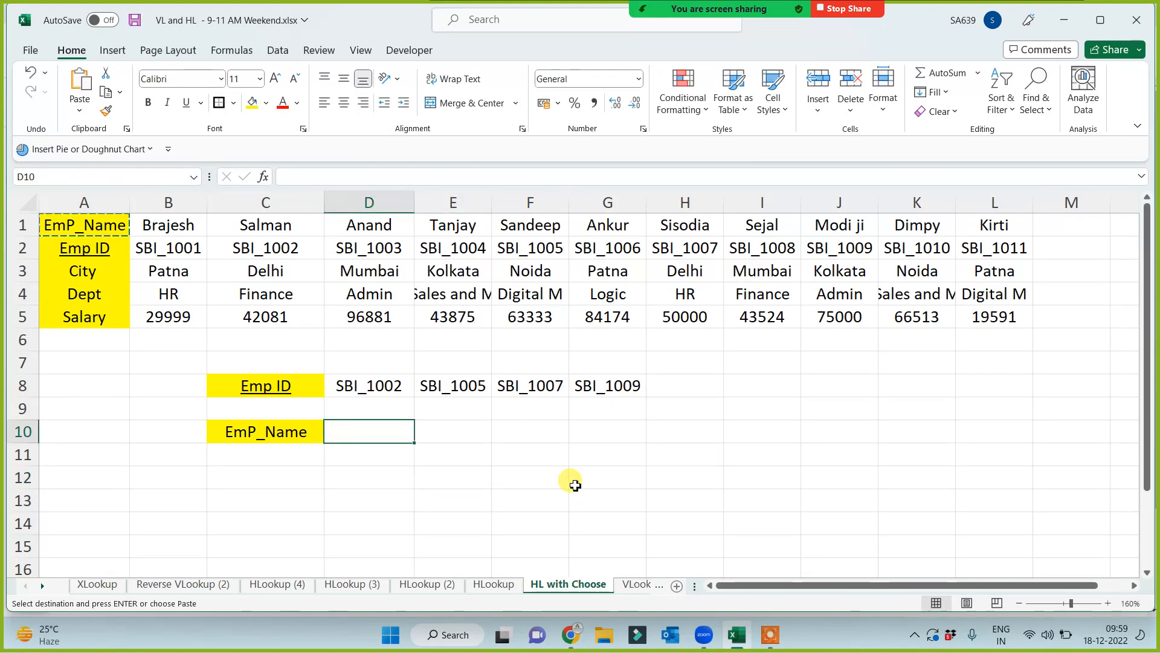
{"action": "type", "text": "=hl"}
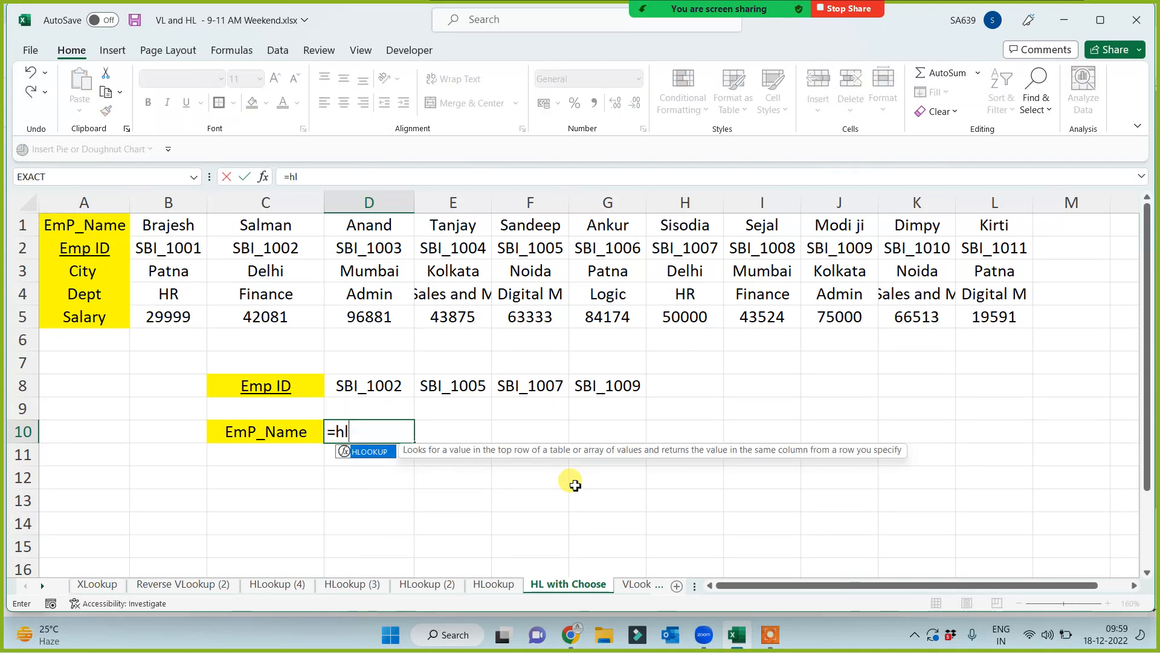
{"action": "key", "text": "Tab"}
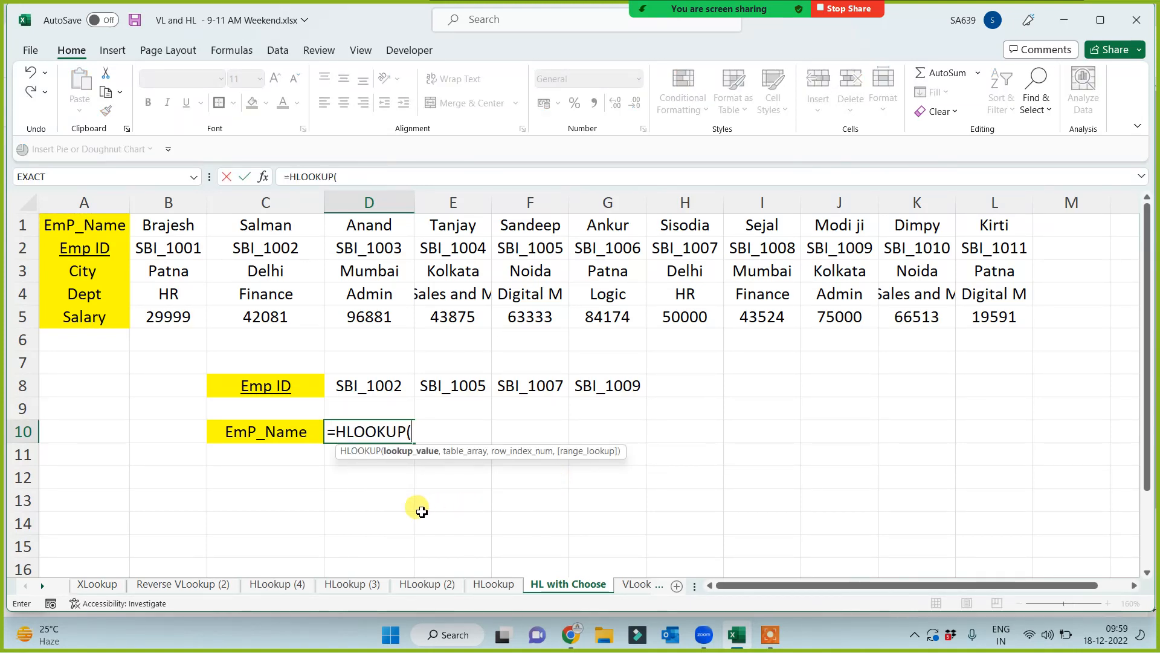
{"action": "left_click", "coordinate": [394, 387]}
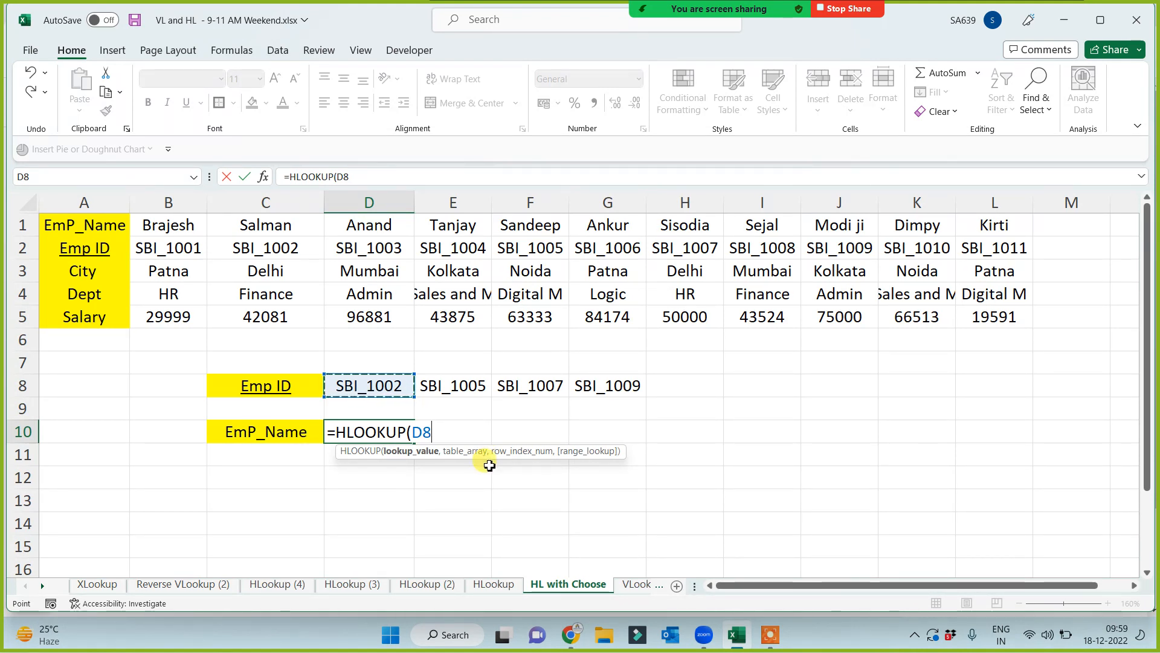
{"action": "type", "text": ","}
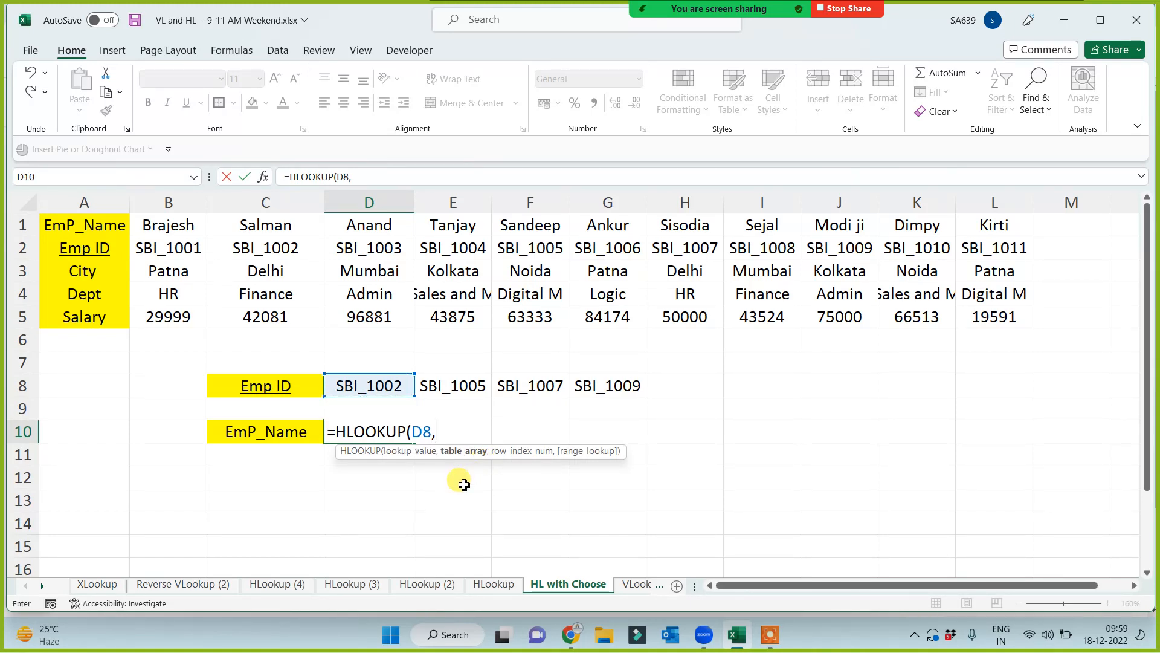
{"action": "type", "text": "choose("}
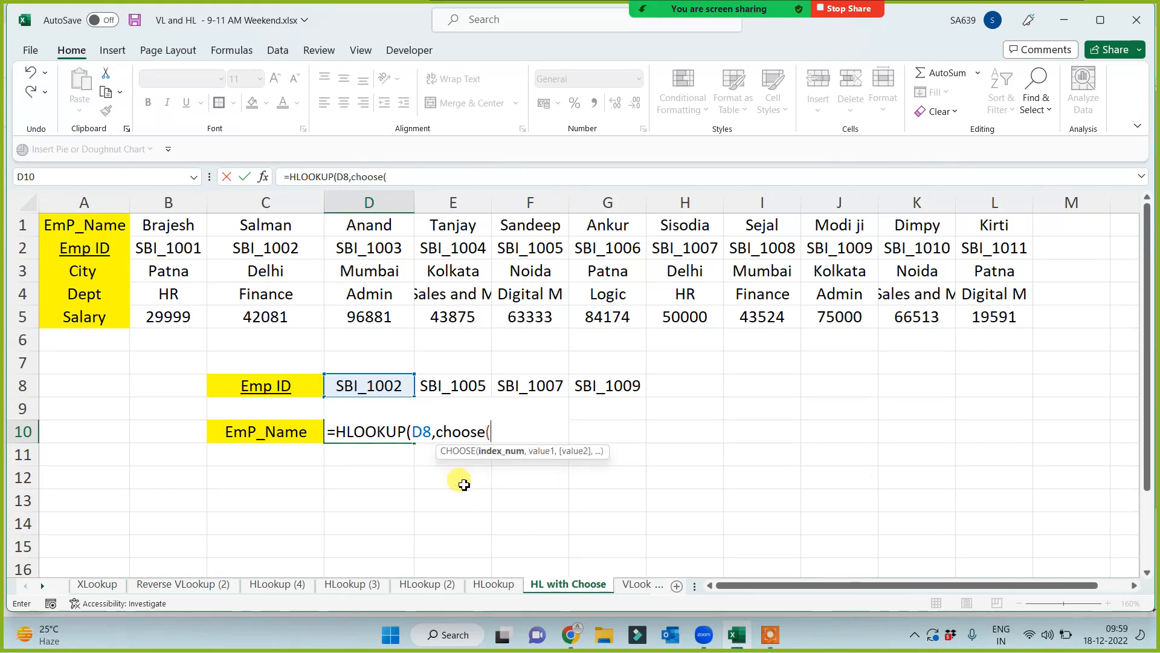
{"action": "type", "text": "{"}
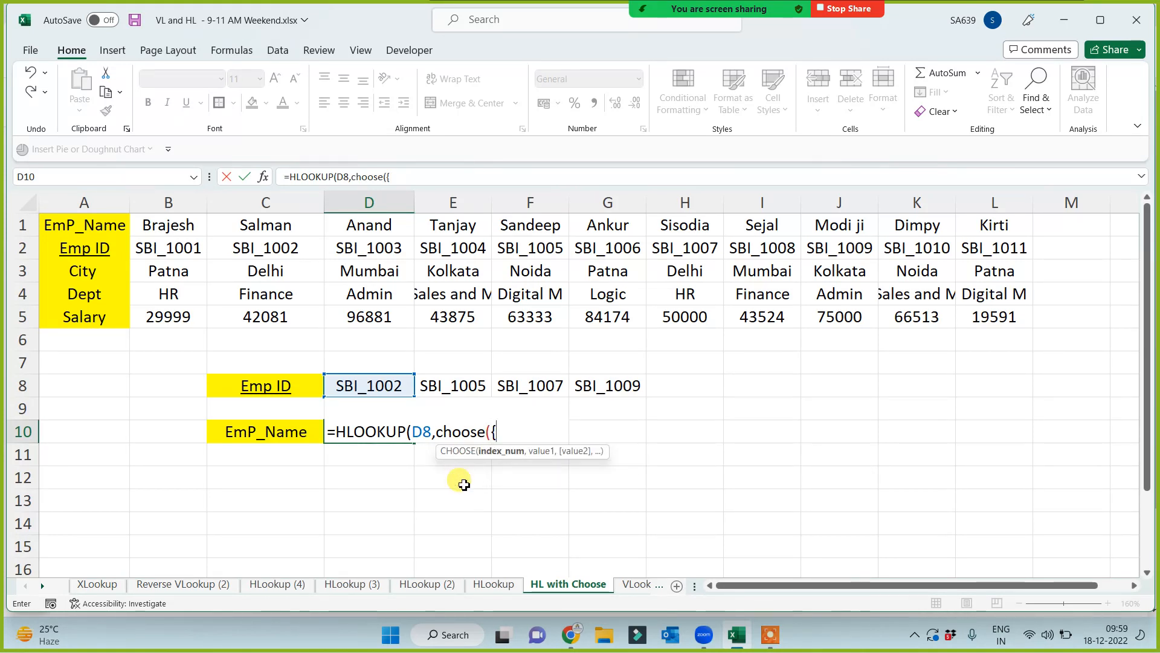
{"action": "type", "text": "1,2"}
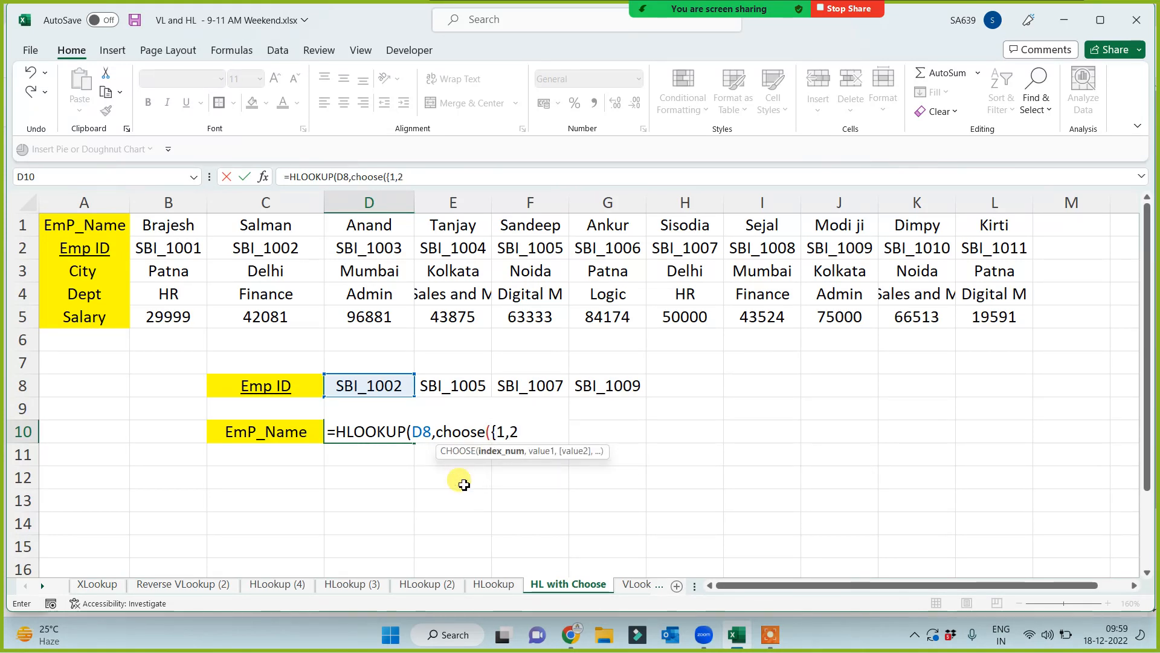
{"action": "type", "text": "},"}
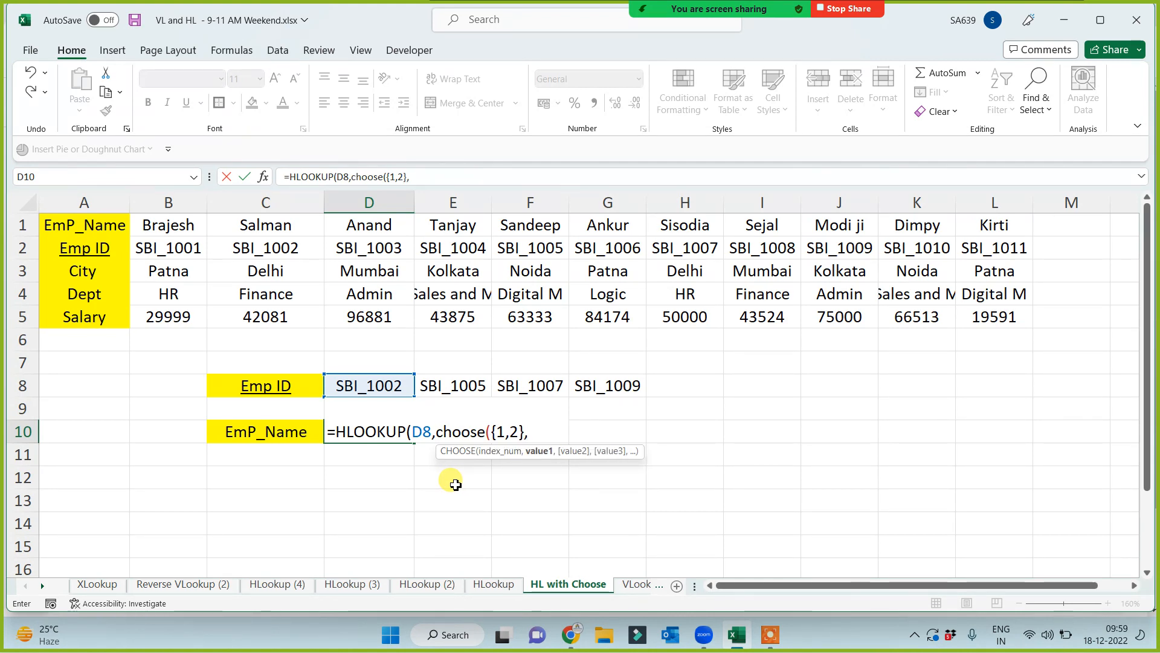
Step: Complete the D10 formula with CHOOSE ranges $A$2:$L$2 and $A$1:$L$1, row index 2 and exact match 0, and fill it through G10
{"action": "left_click_drag", "start_coordinate": [112, 250], "coordinate": [1007, 250]}
{"action": "key", "text": "F4"}
{"action": "type", "text": ","}
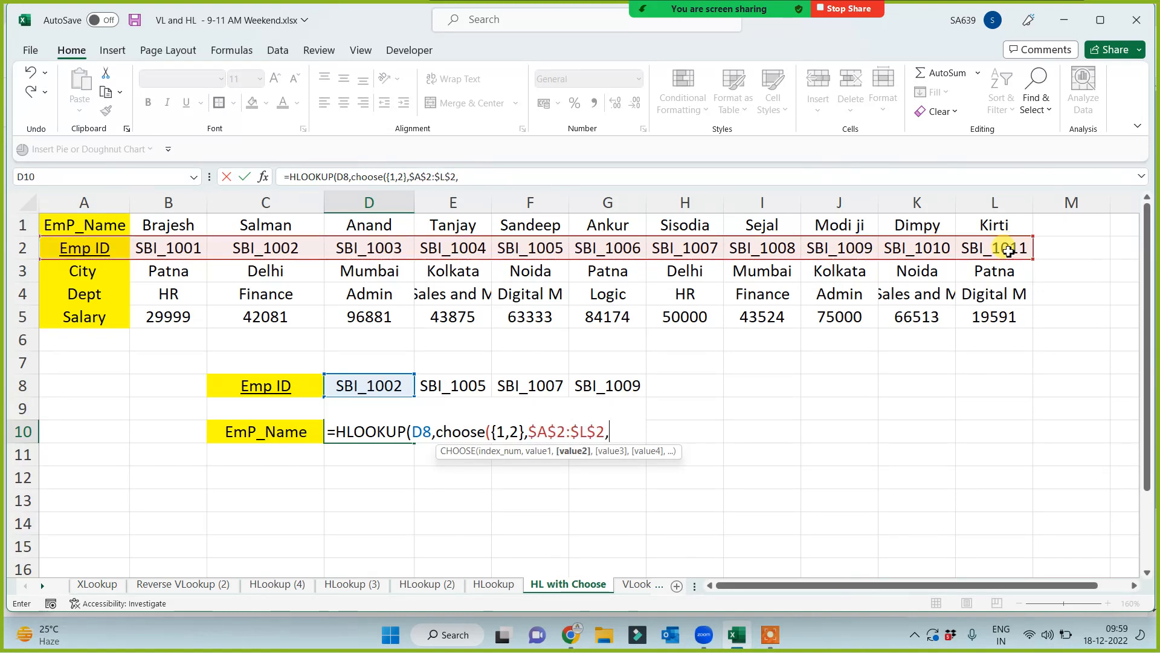
{"action": "left_click_drag", "start_coordinate": [102, 225], "coordinate": [993, 225]}
{"action": "key", "text": "F4"}
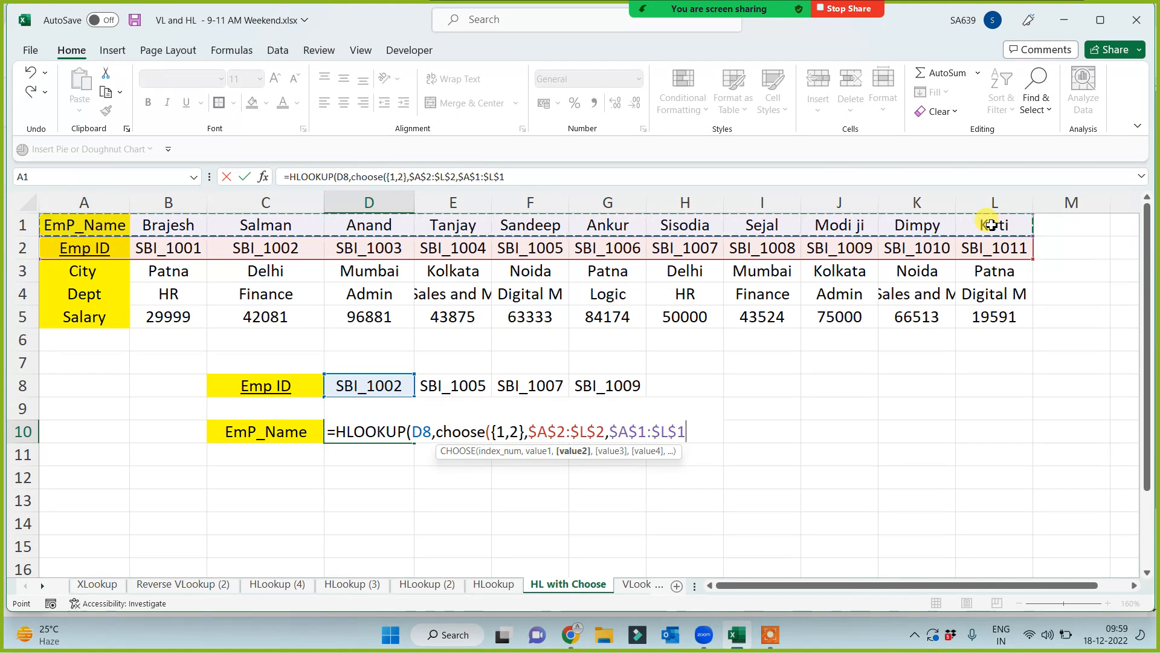
{"action": "type", "text": ")"}
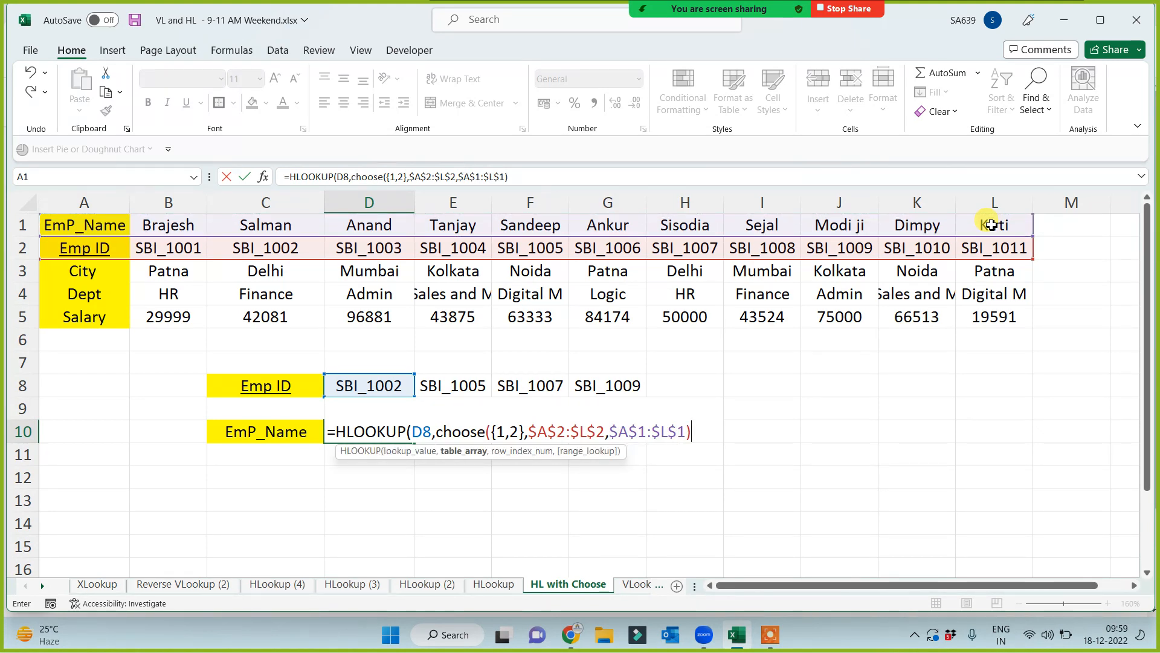
{"action": "type", "text": ",2"}
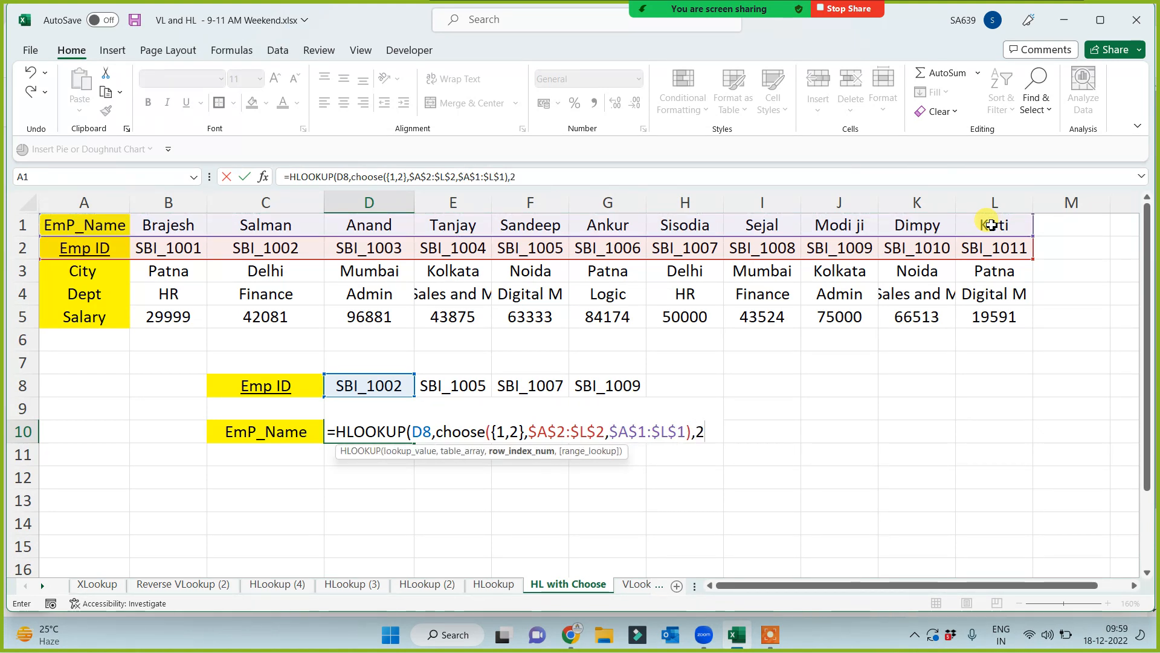
{"action": "type", "text": ",0)"}
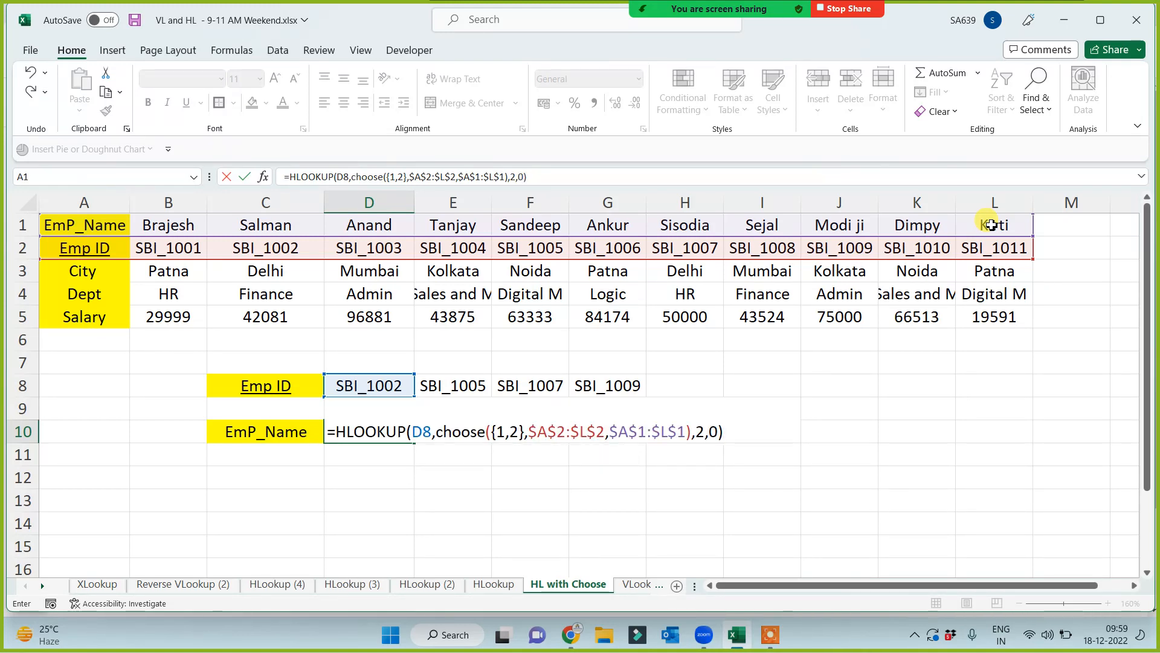
{"action": "key", "text": "Return"}
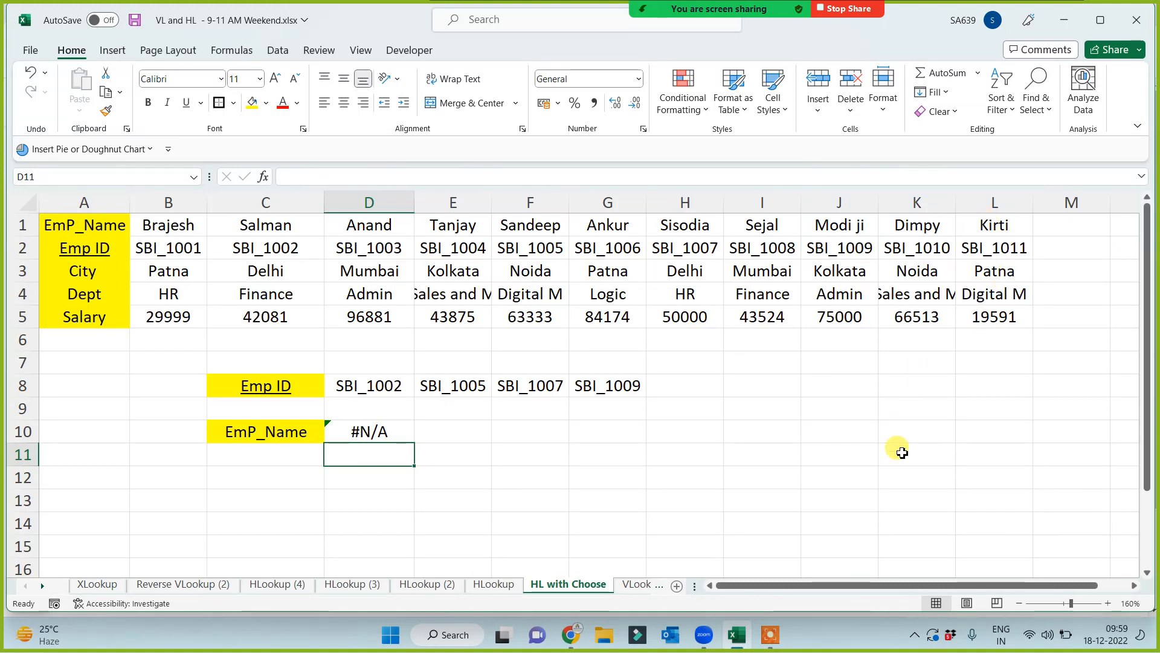
{"action": "left_click", "coordinate": [402, 431]}
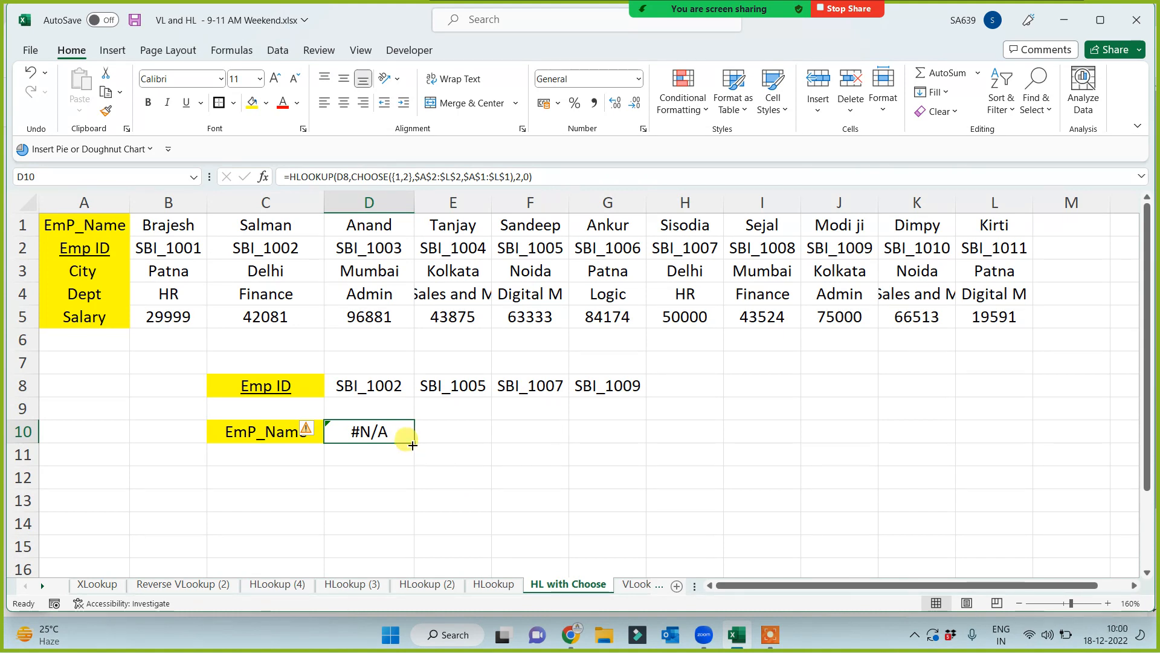
{"action": "left_click_drag", "start_coordinate": [414, 444], "coordinate": [629, 436]}
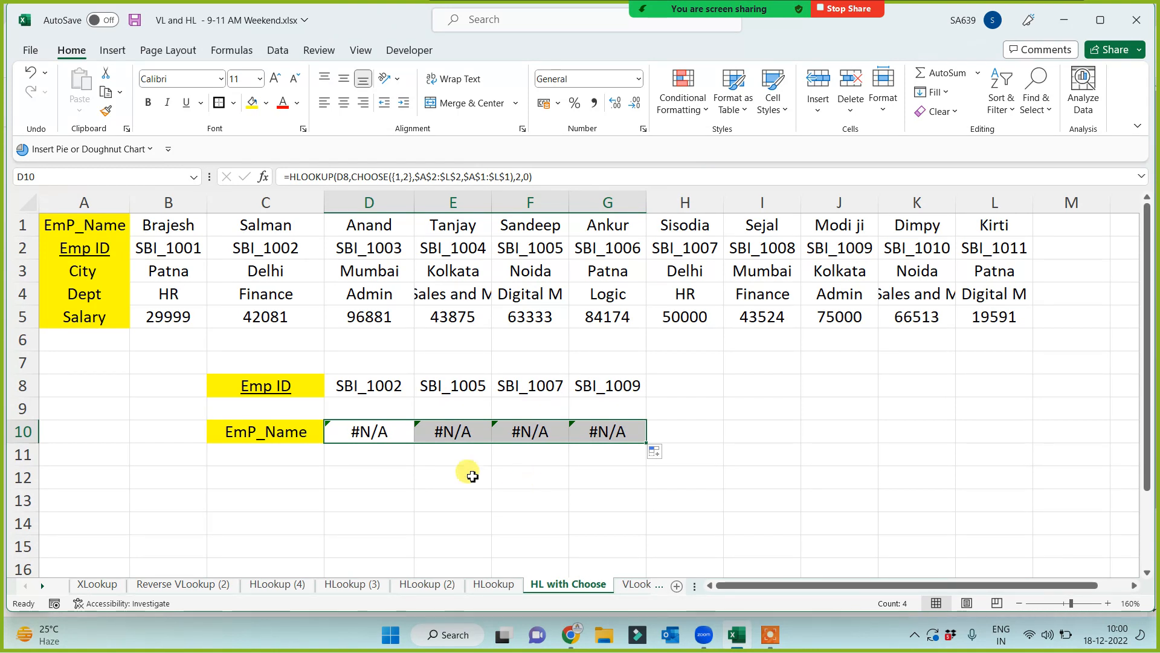
Step: Change the CHOOSE index array in D10 to {1;2} and refill the corrected formula across to G10
{"action": "left_click", "coordinate": [380, 425]}
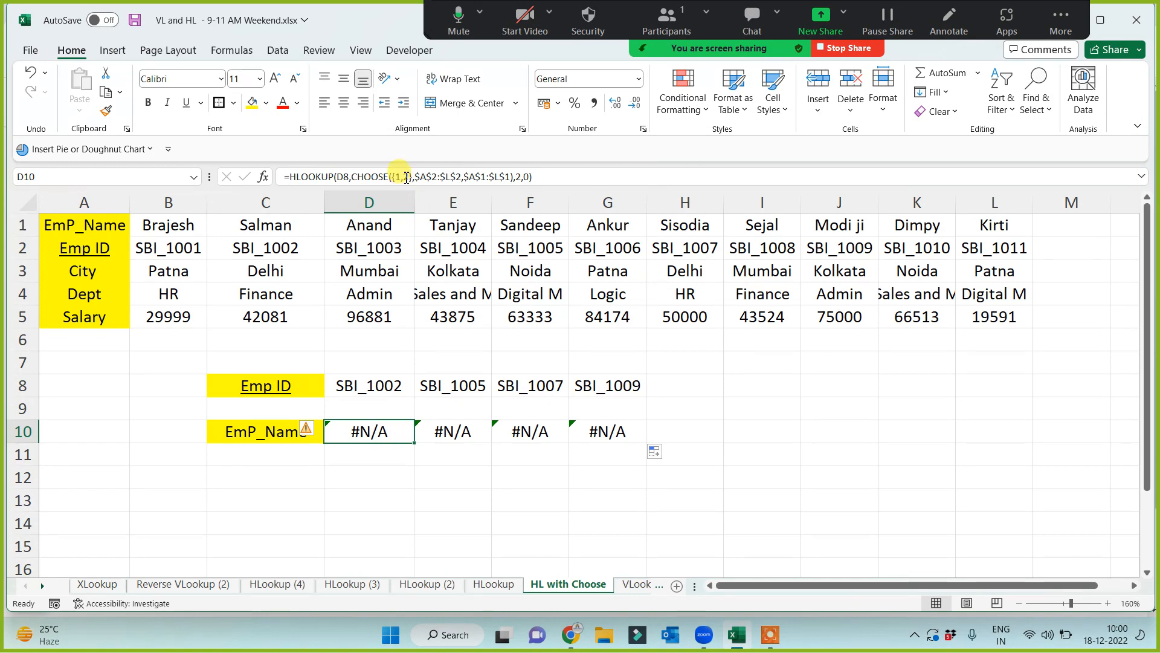
{"action": "double_click", "coordinate": [374, 430]}
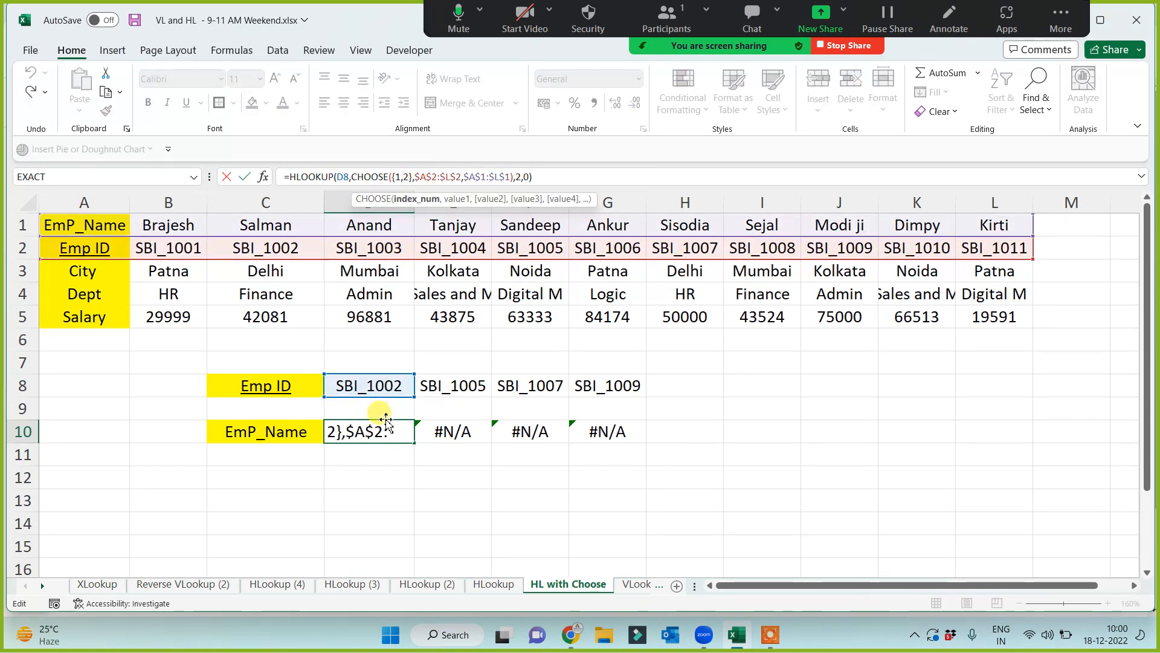
{"action": "key", "text": "BackSpace"}
{"action": "type", "text": ";"}
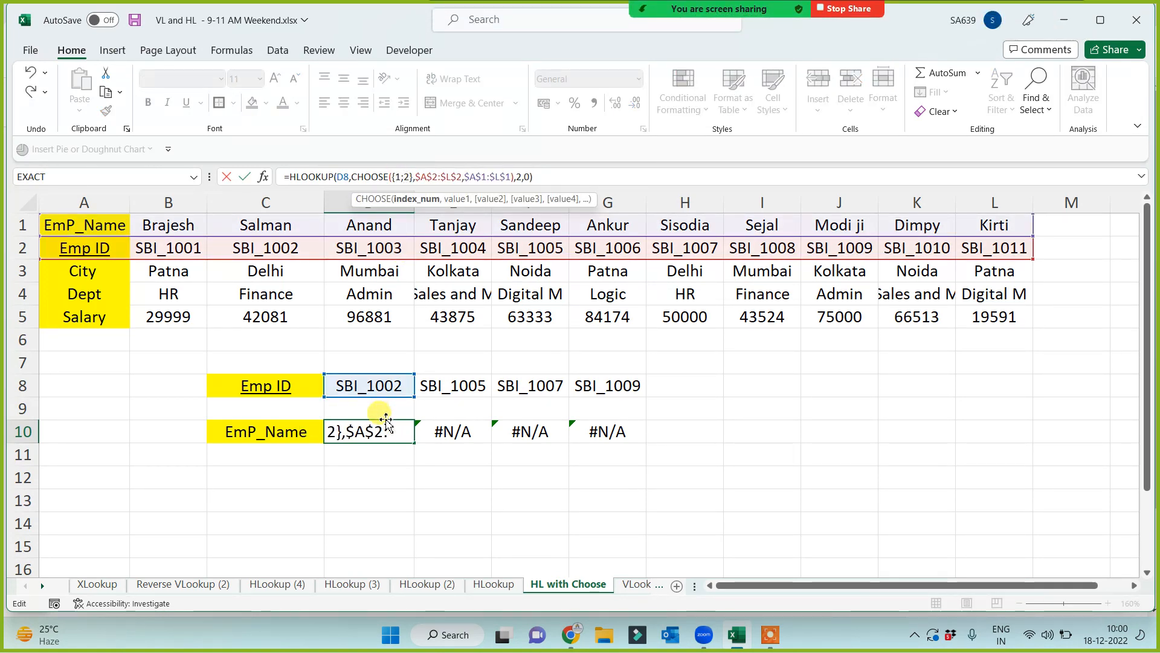
{"action": "key", "text": "Return"}
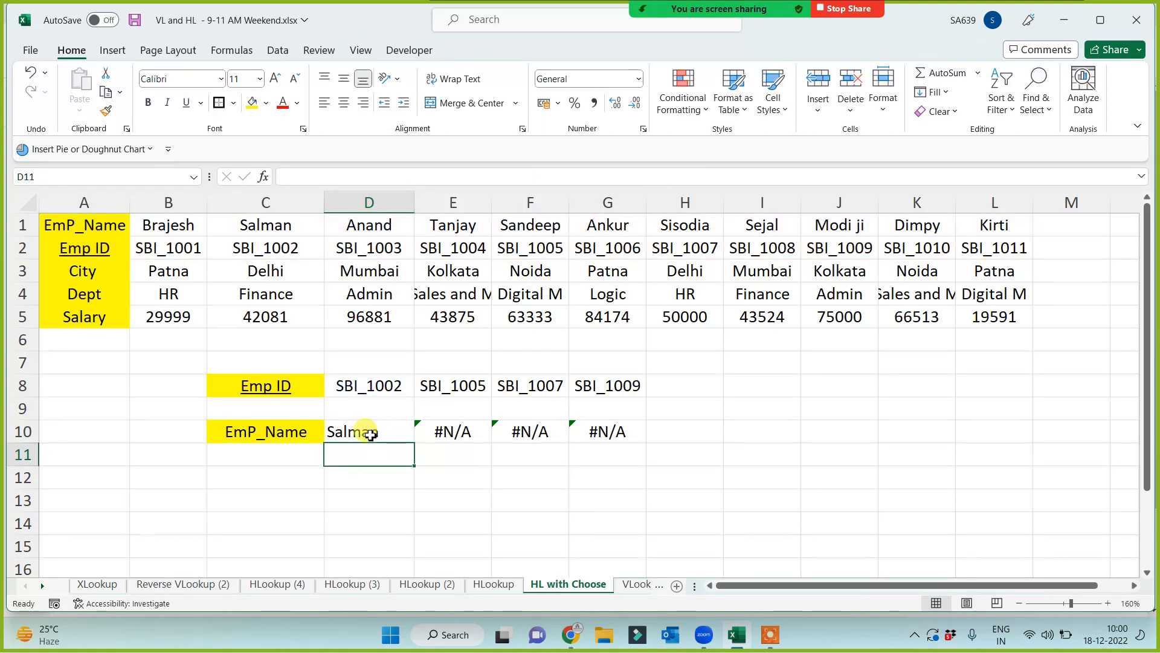
{"action": "left_click", "coordinate": [370, 435]}
{"action": "left_click_drag", "start_coordinate": [415, 443], "coordinate": [625, 443]}
{"action": "left_click", "coordinate": [523, 499]}
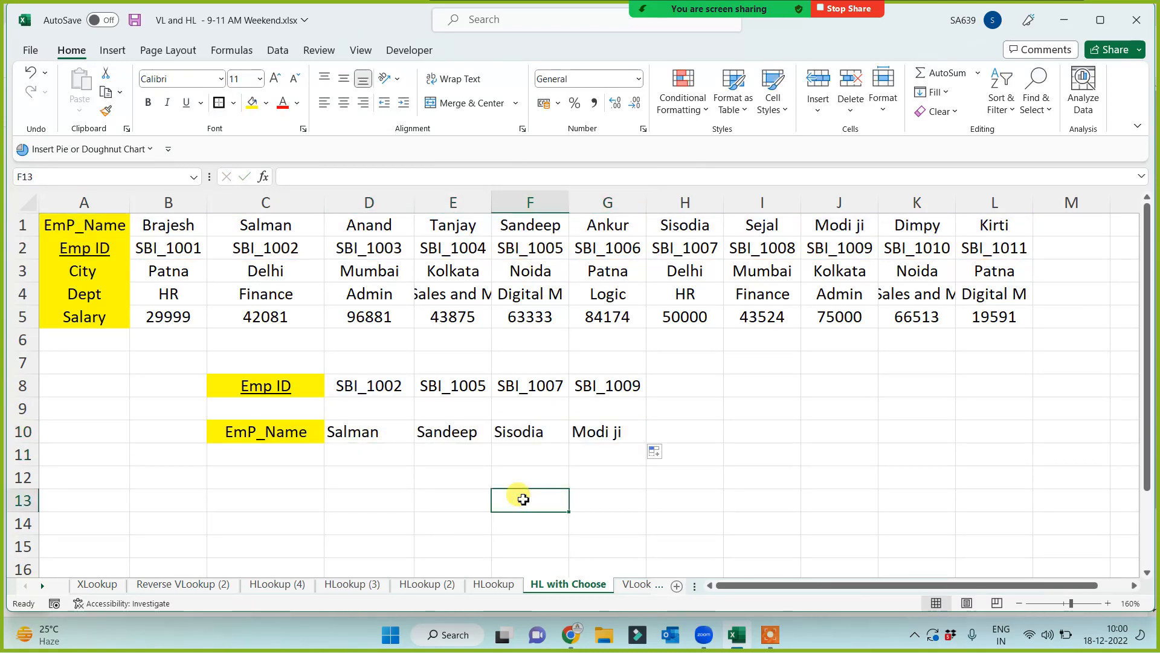
Step: Review the CHOOSE index array in the D10 formula, re-enter it as is, and fill it across to G10 again
{"action": "left_click", "coordinate": [384, 436]}
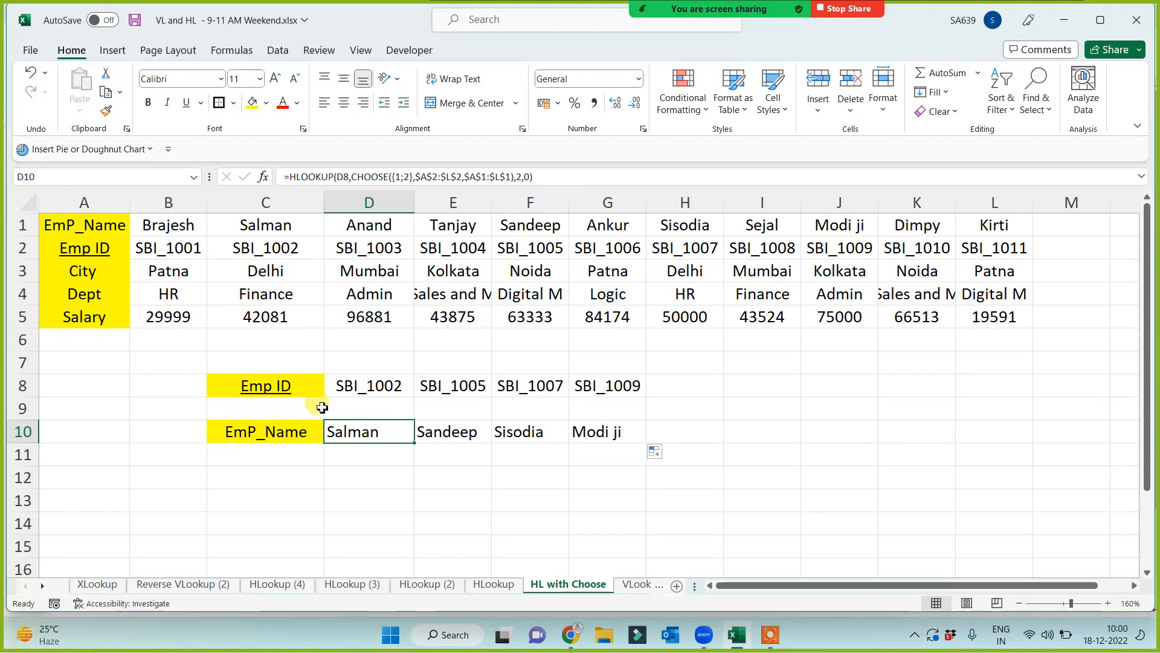
{"action": "left_click", "coordinate": [408, 177]}
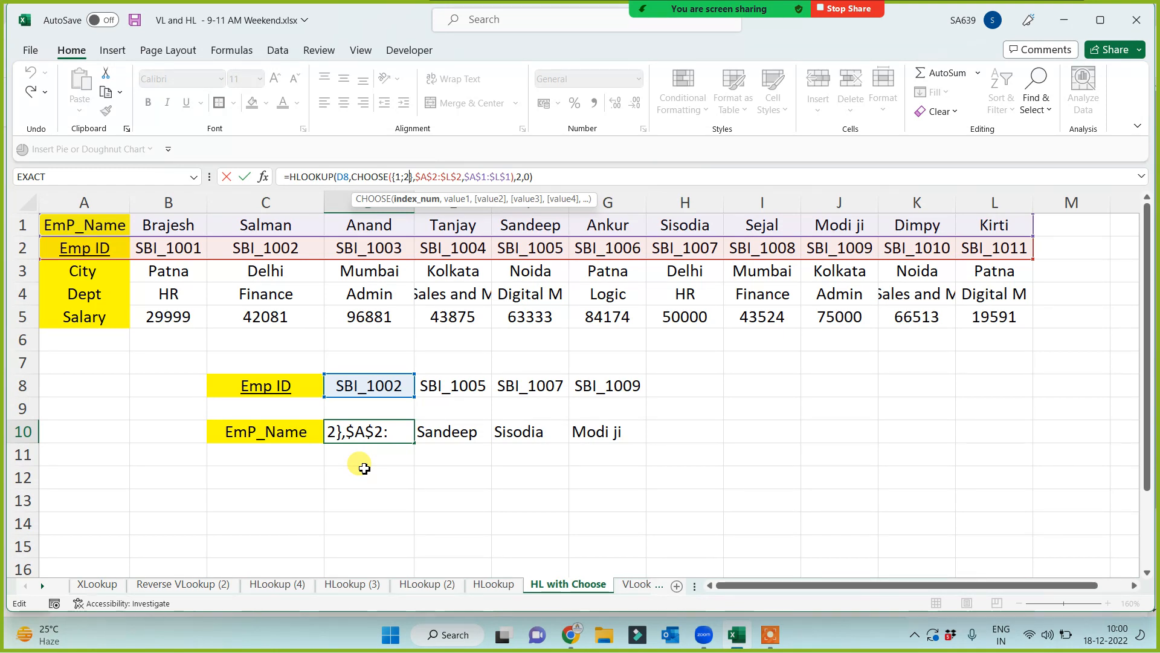
{"action": "left_click", "coordinate": [401, 176]}
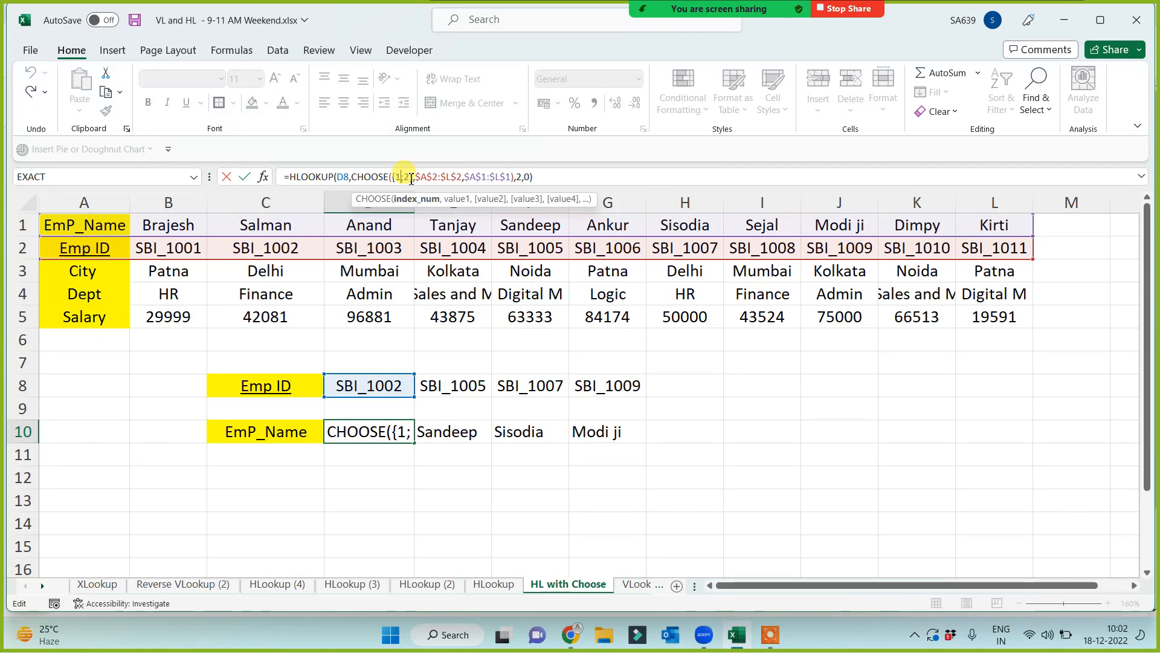
{"action": "key", "text": "Return"}
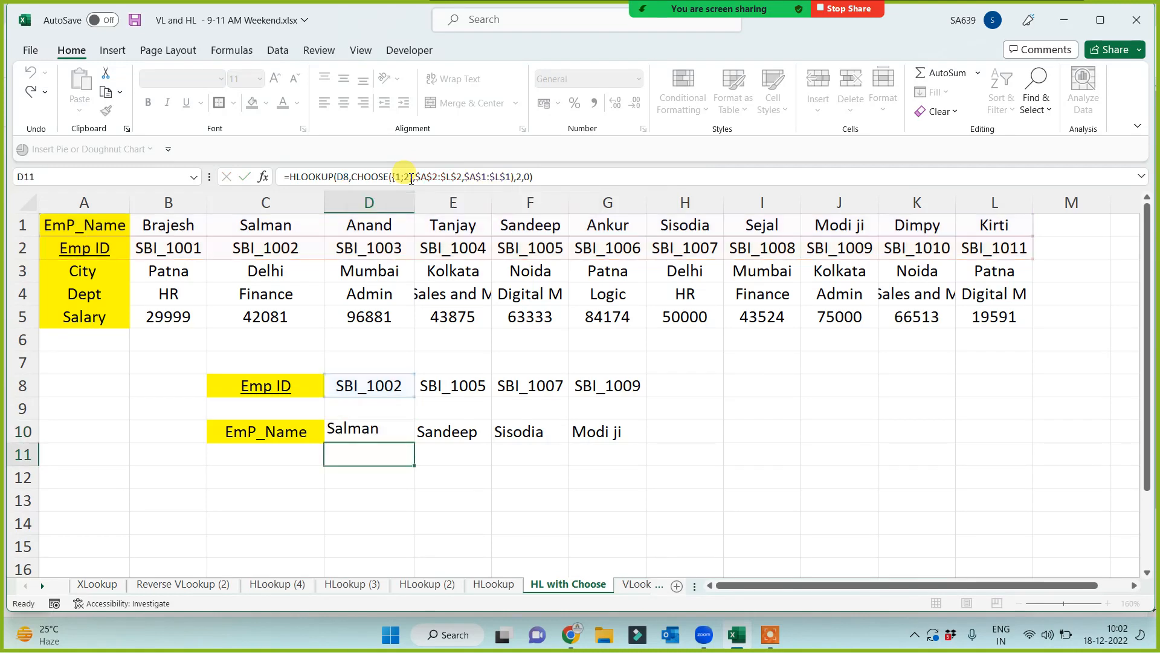
{"action": "left_click", "coordinate": [375, 426]}
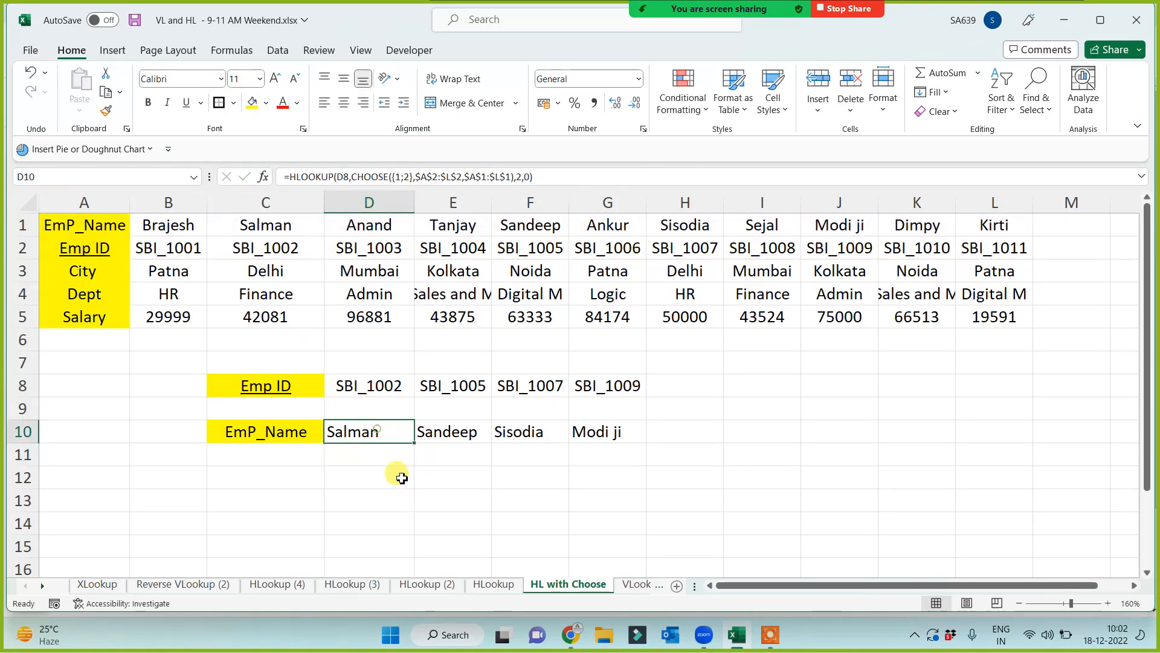
{"action": "left_click_drag", "start_coordinate": [413, 443], "coordinate": [604, 434]}
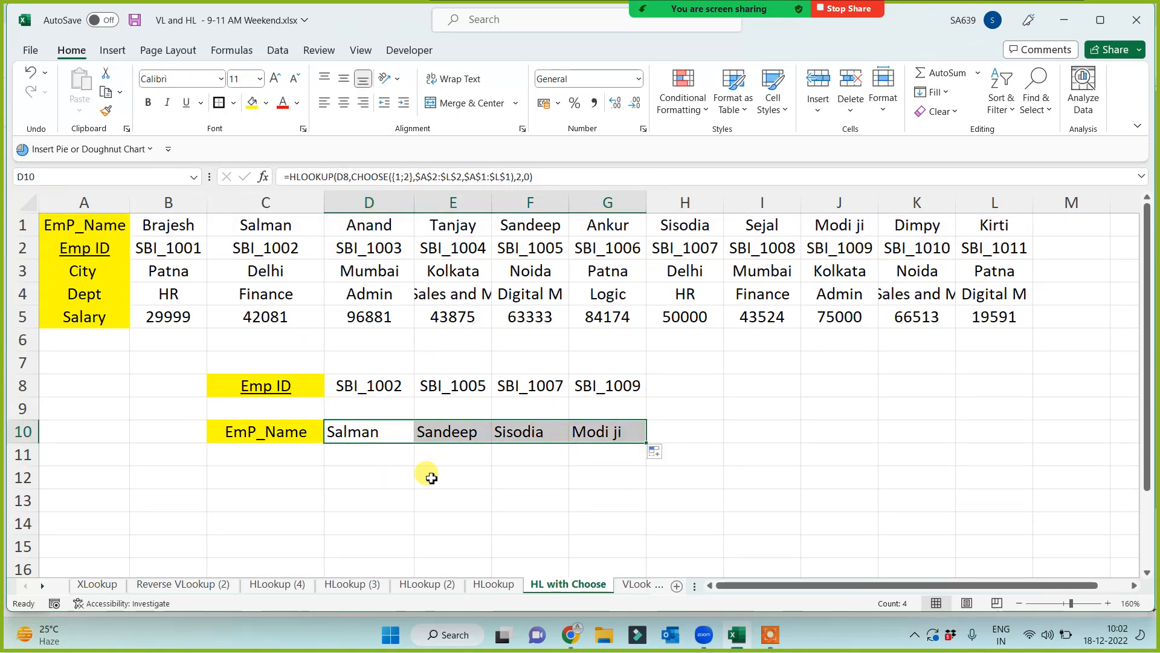
Step: Examine the HLOOKUP with CHOOSE formulas cell by cell along the EmP_Name result row
{"action": "left_click", "coordinate": [368, 438]}
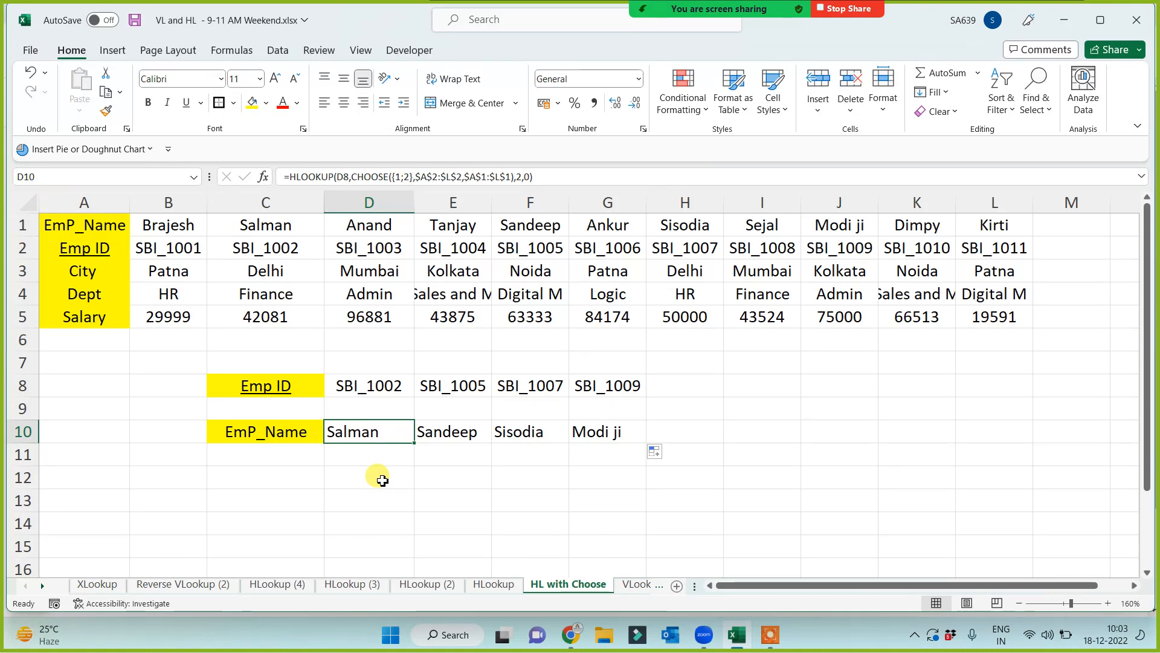
{"action": "key", "text": "Right"}
{"action": "key", "text": "Right"}
{"action": "key", "text": "Right"}
{"action": "key", "text": "Right"}
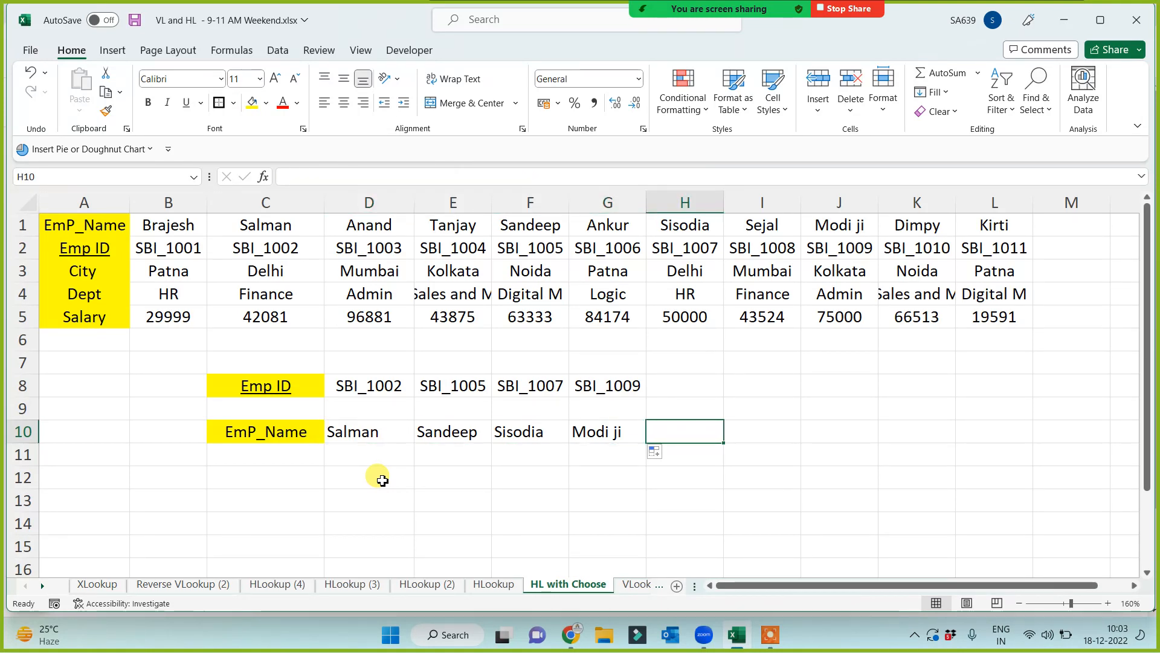
{"action": "key", "text": "Left"}
{"action": "key", "text": "Left"}
{"action": "key", "text": "Left"}
{"action": "key", "text": "Left"}
{"action": "key", "text": "Left"}
{"action": "key", "text": "Right"}
{"action": "key", "text": "Right"}
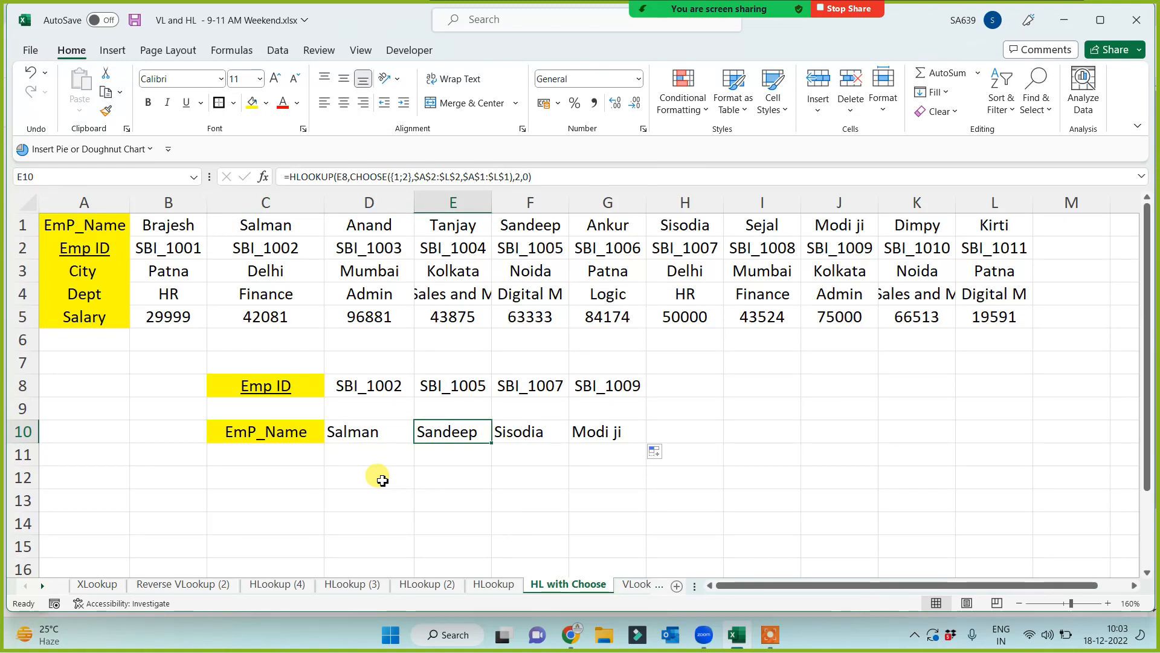
{"action": "left_click", "coordinate": [510, 494]}
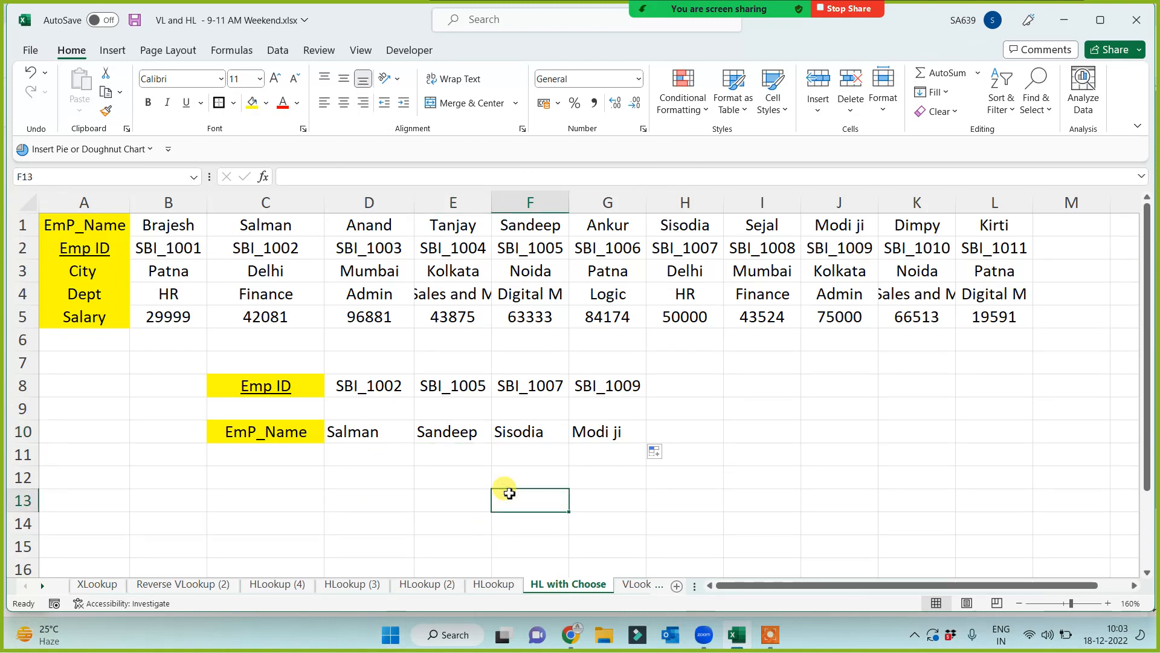
{"action": "left_click", "coordinate": [430, 499]}
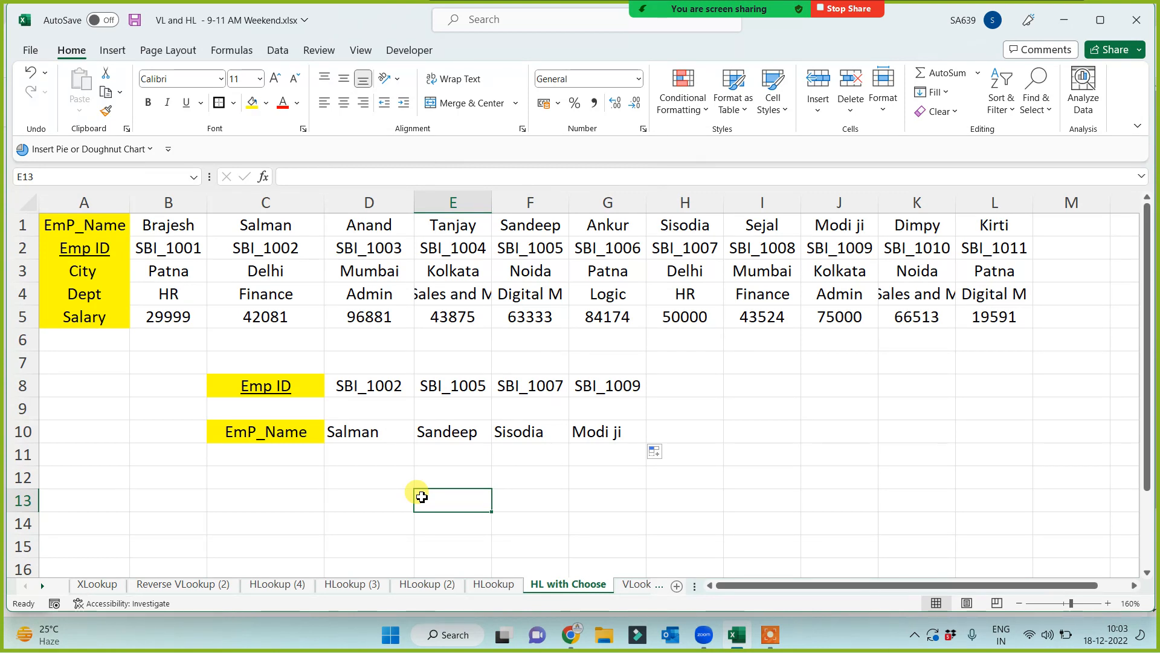
{"action": "left_click", "coordinate": [345, 432]}
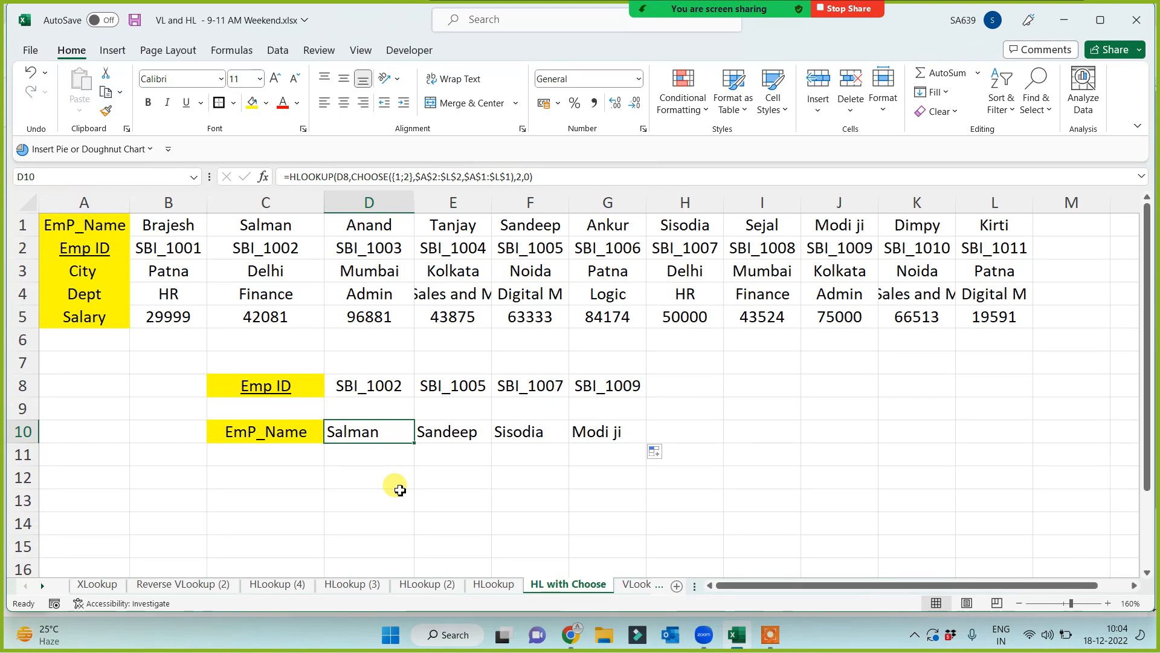
{"action": "left_click", "coordinate": [334, 498]}
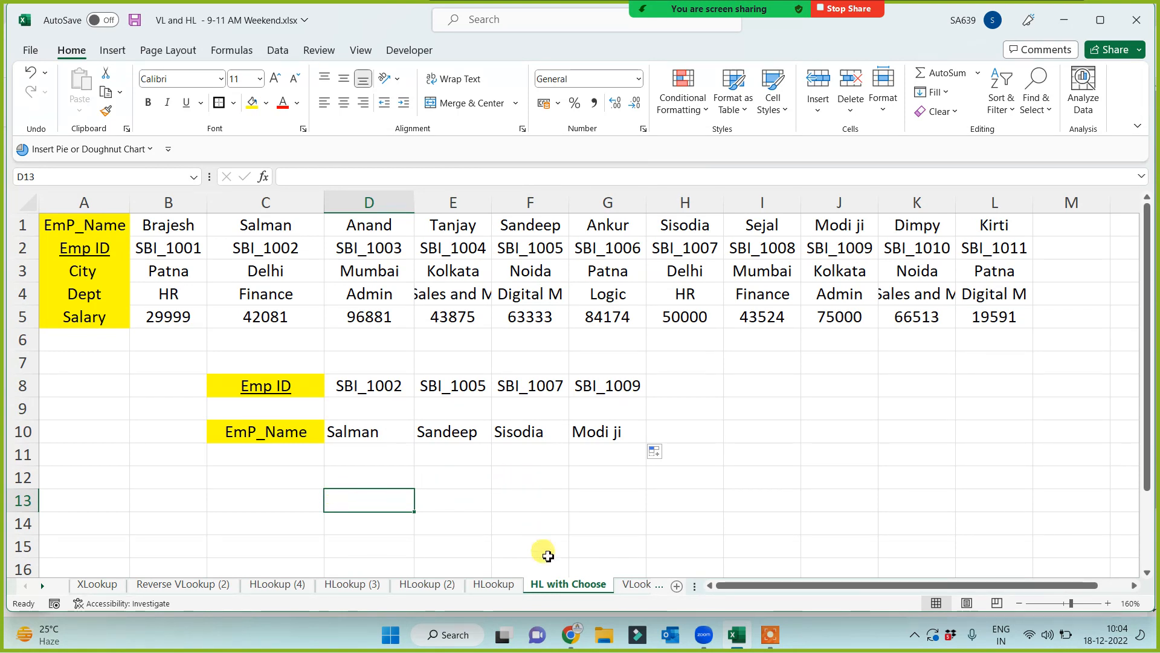
Step: Create a copy of the HL with Choose sheet and place it before the XLookup sheet
{"action": "right_click", "coordinate": [583, 591]}
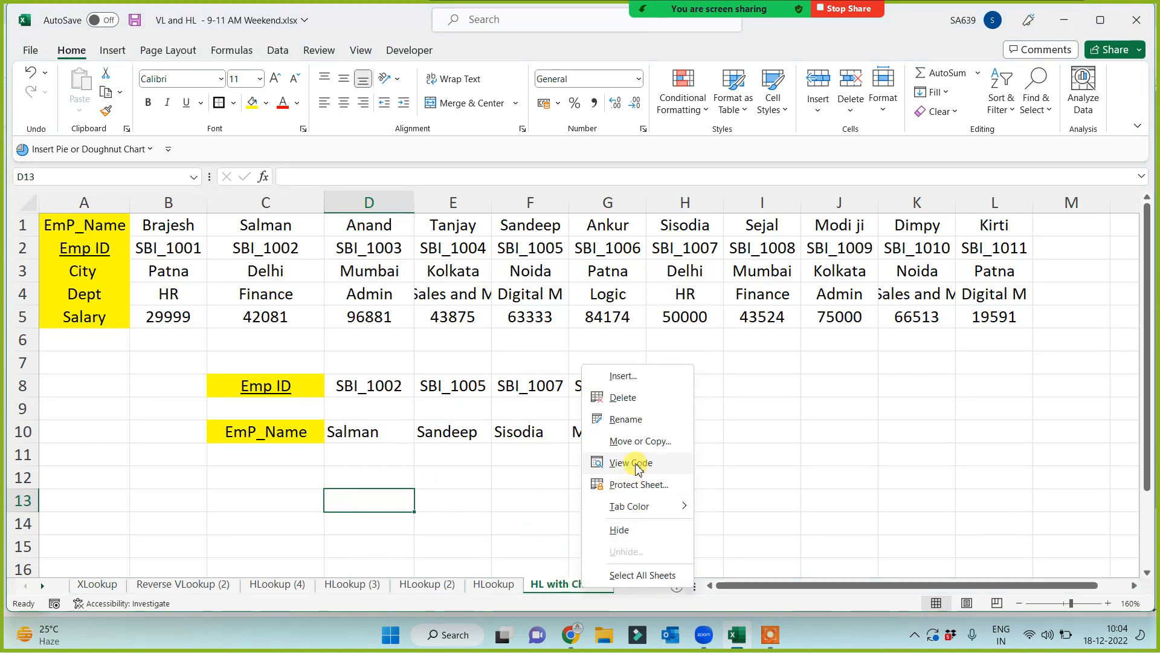
{"action": "left_click", "coordinate": [648, 445]}
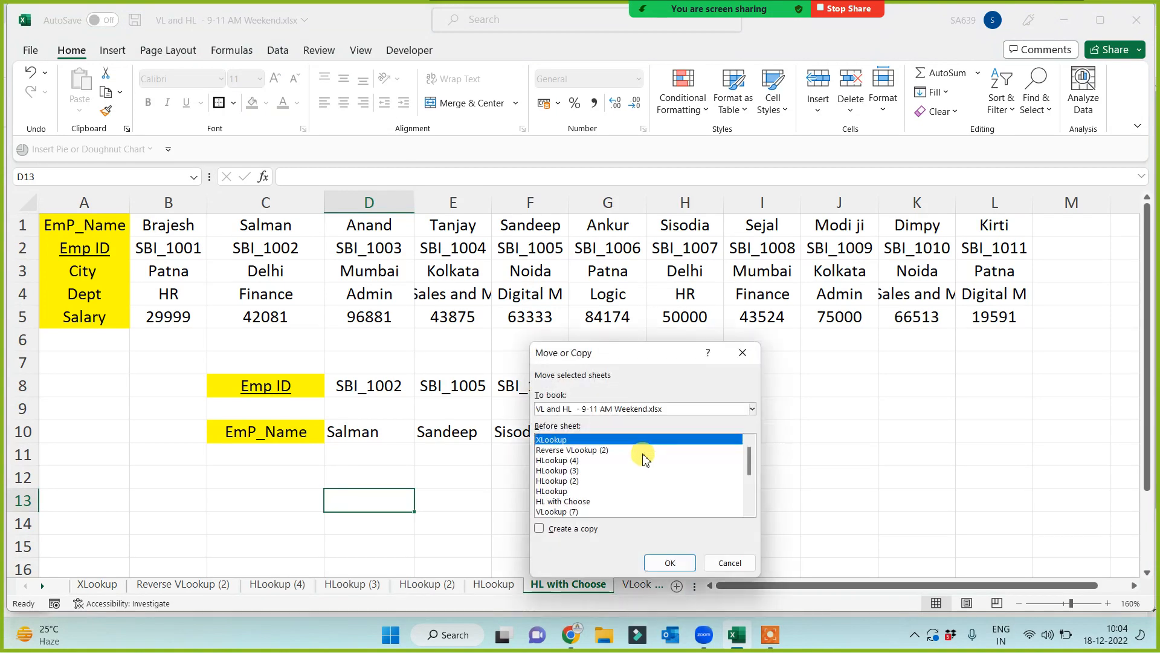
{"action": "left_click", "coordinate": [547, 529]}
{"action": "left_click", "coordinate": [668, 561]}
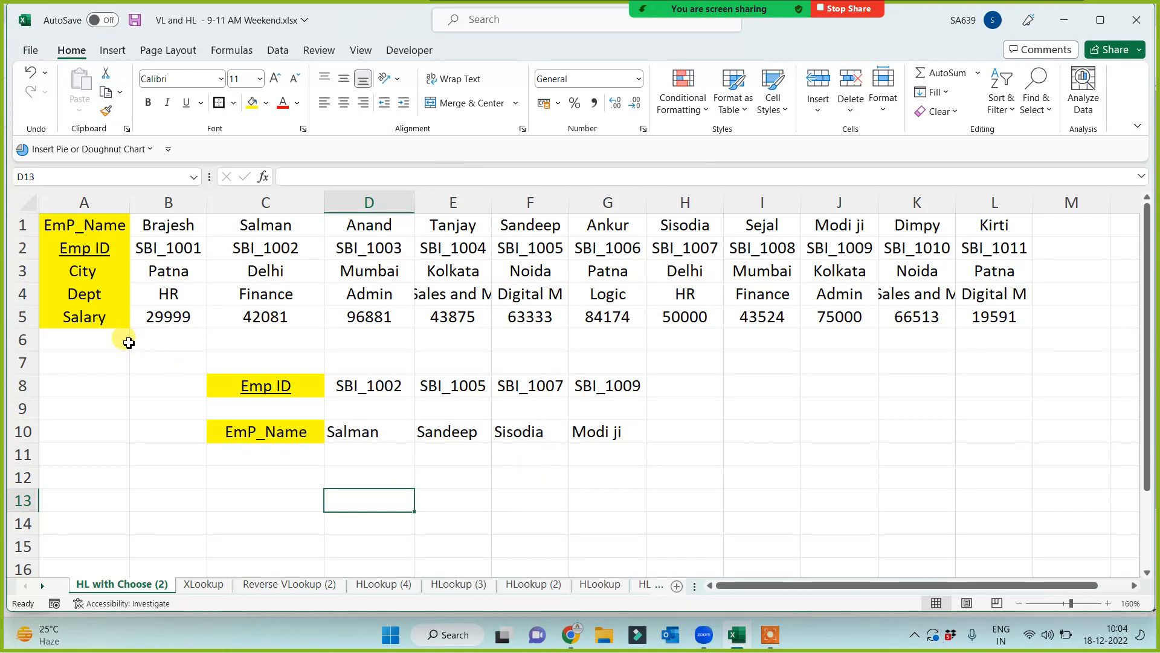
Step: Copy the Salary heading from A5 into C11, directly below the EmP_Name label of the lookup table
{"action": "left_click", "coordinate": [107, 320]}
{"action": "key", "text": "ctrl+c"}
{"action": "left_click_drag", "start_coordinate": [275, 453], "coordinate": [278, 436]}
{"action": "left_click", "coordinate": [273, 455]}
{"action": "key", "text": "ctrl+v"}
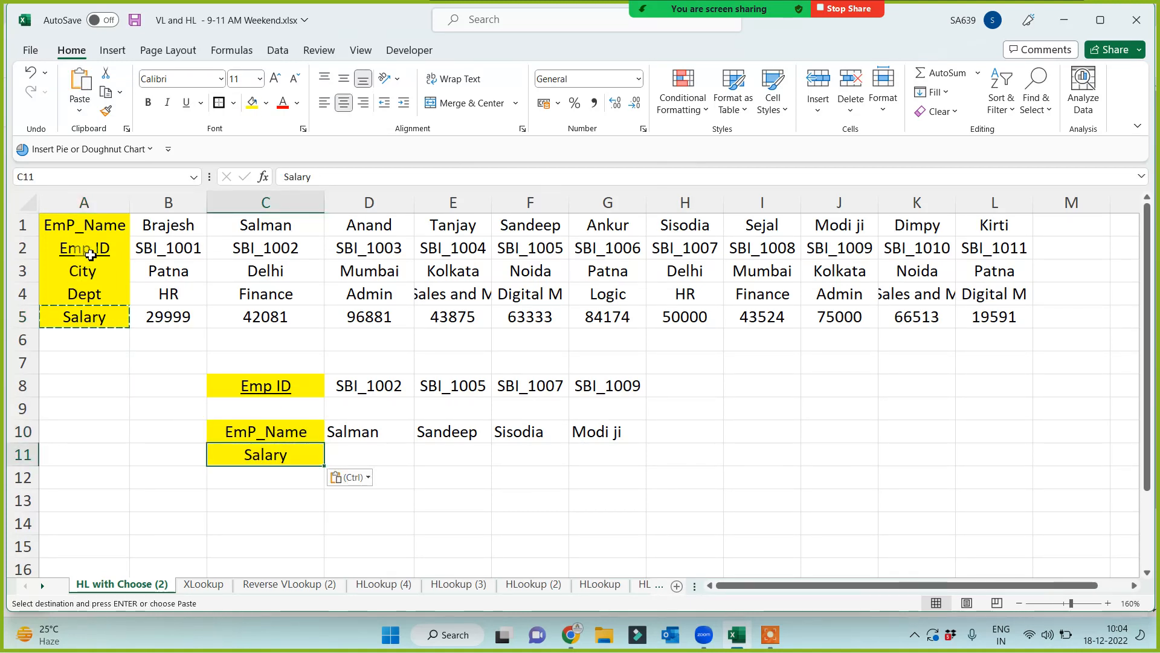
{"action": "left_click", "coordinate": [97, 227]}
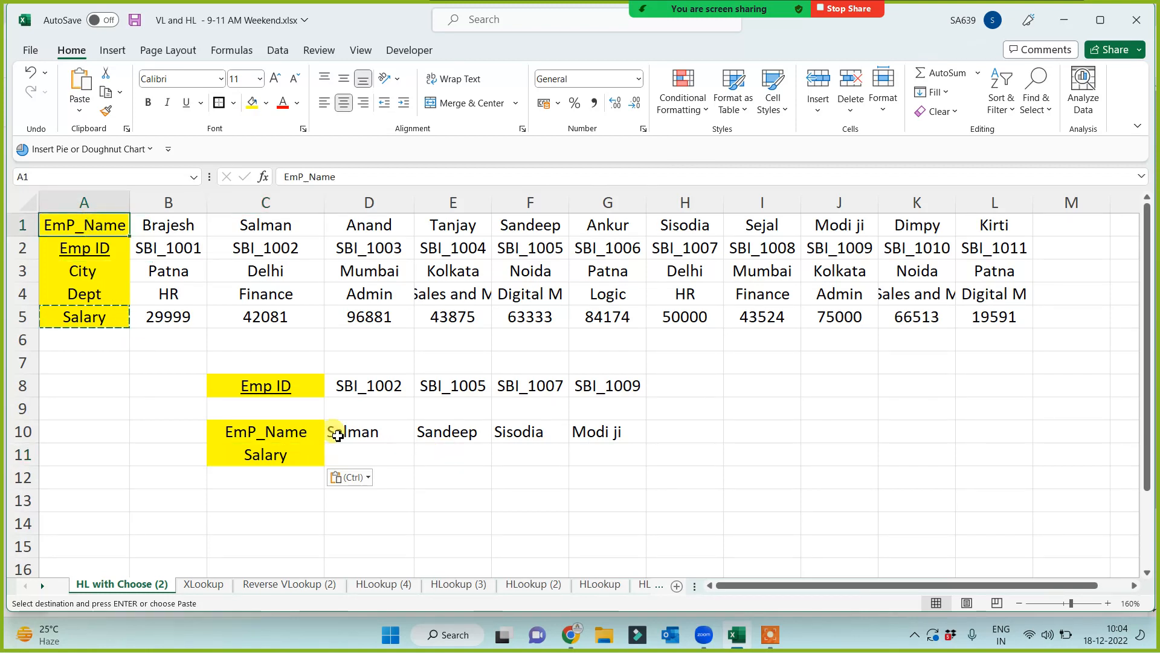
{"action": "left_click", "coordinate": [294, 430]}
{"action": "left_click", "coordinate": [295, 459]}
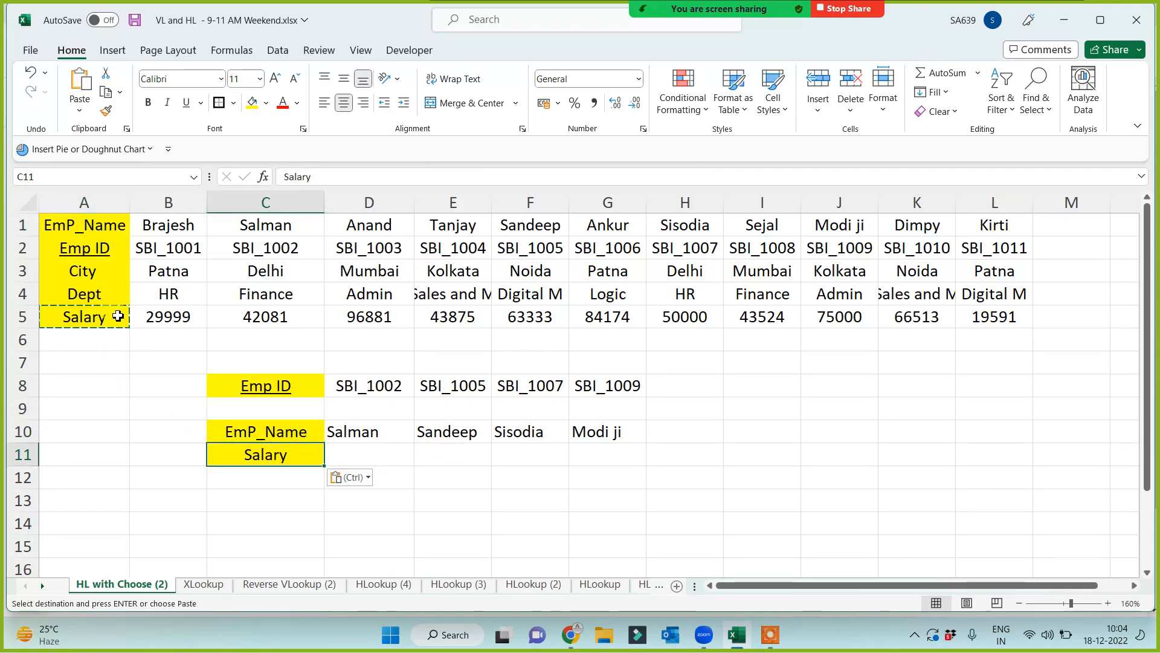
Step: Copy the City heading from A3 into C12 and the Dept heading from A4 into C13
{"action": "left_click", "coordinate": [104, 295]}
{"action": "left_click", "coordinate": [115, 269]}
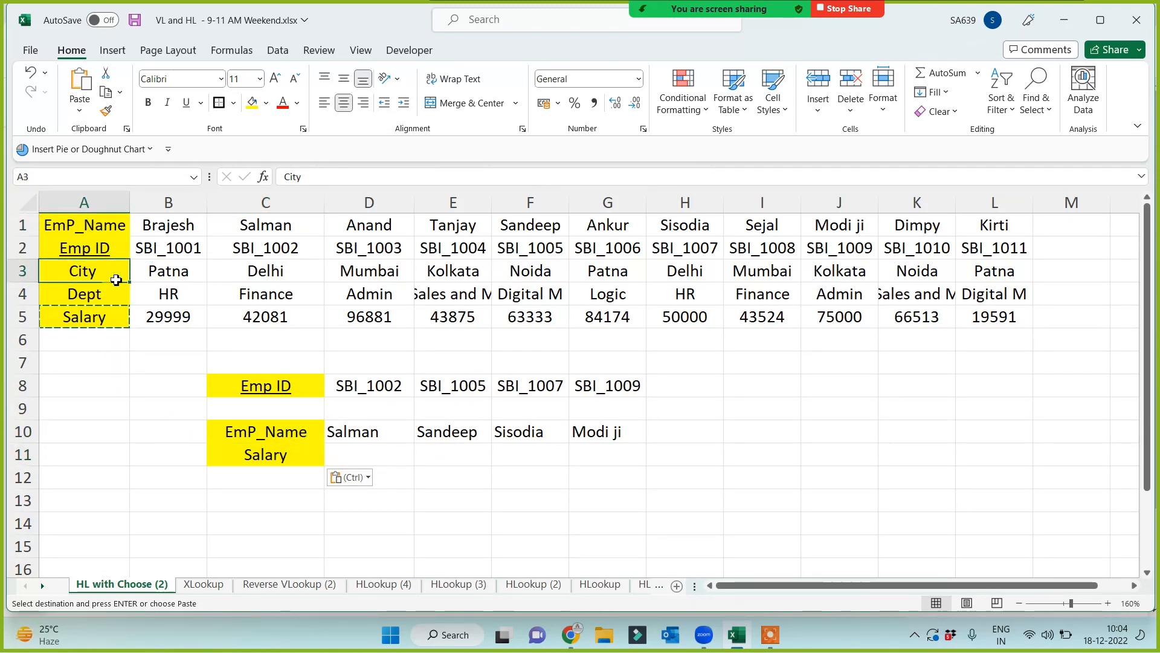
{"action": "key", "text": "ctrl+c"}
{"action": "left_click", "coordinate": [277, 476]}
{"action": "key", "text": "ctrl+v"}
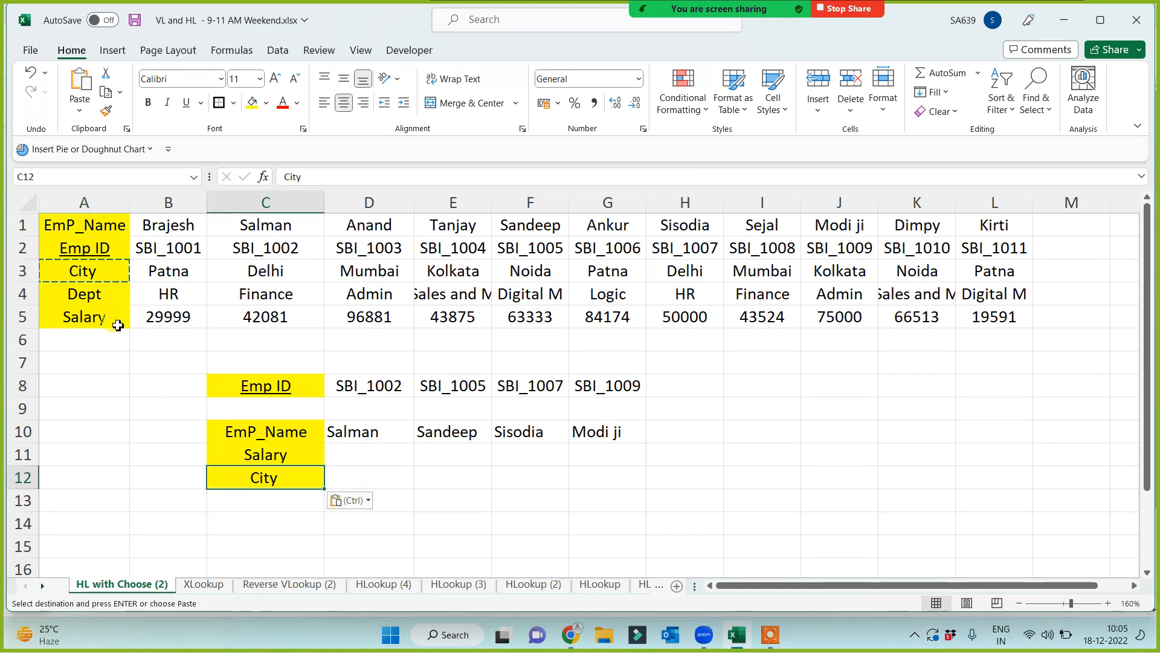
{"action": "left_click", "coordinate": [105, 296]}
{"action": "key", "text": "ctrl+c"}
{"action": "left_click", "coordinate": [284, 504]}
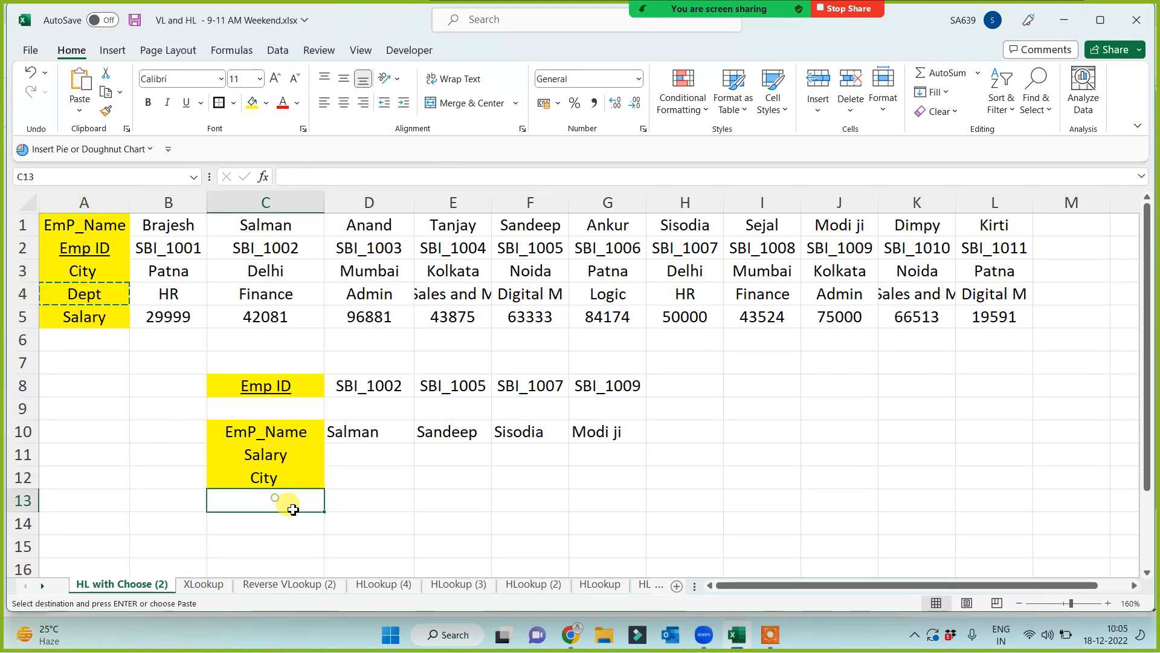
{"action": "key", "text": "ctrl+v"}
Step: Clear the existing employee name formulas from D10:G10
{"action": "left_click", "coordinate": [423, 475]}
{"action": "left_click_drag", "start_coordinate": [365, 431], "coordinate": [629, 427]}
{"action": "key", "text": "Delete"}
Step: Start an HLOOKUP formula in D10 with the row-locked lookup value D$8
{"action": "left_click", "coordinate": [350, 432]}
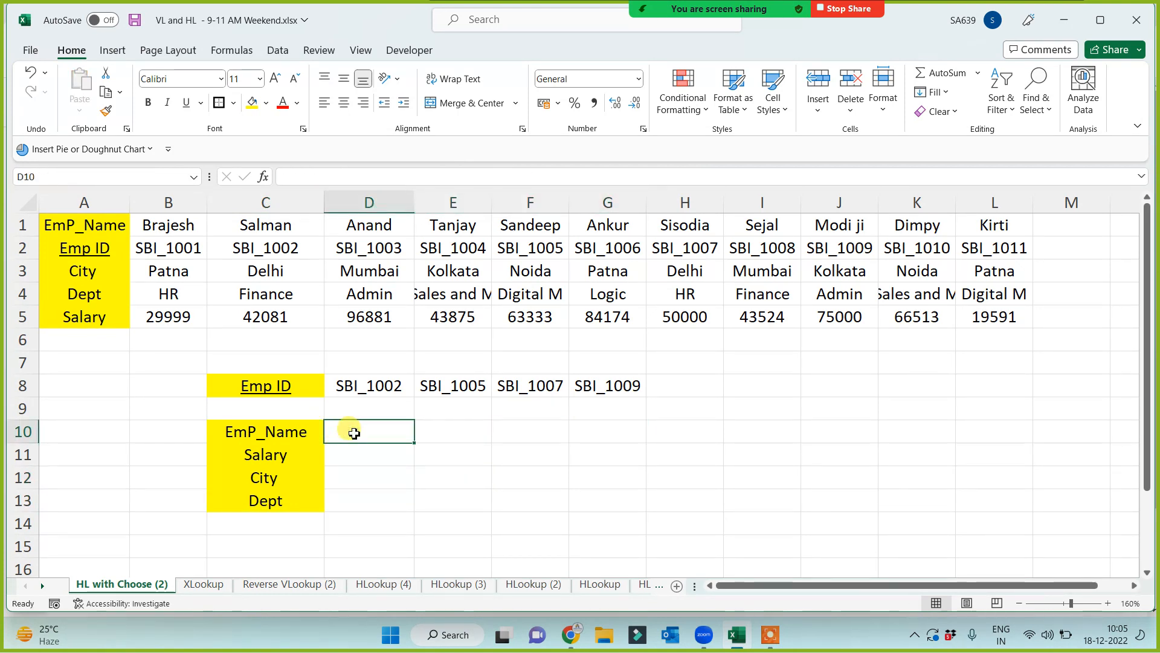
{"action": "type", "text": "=HL"}
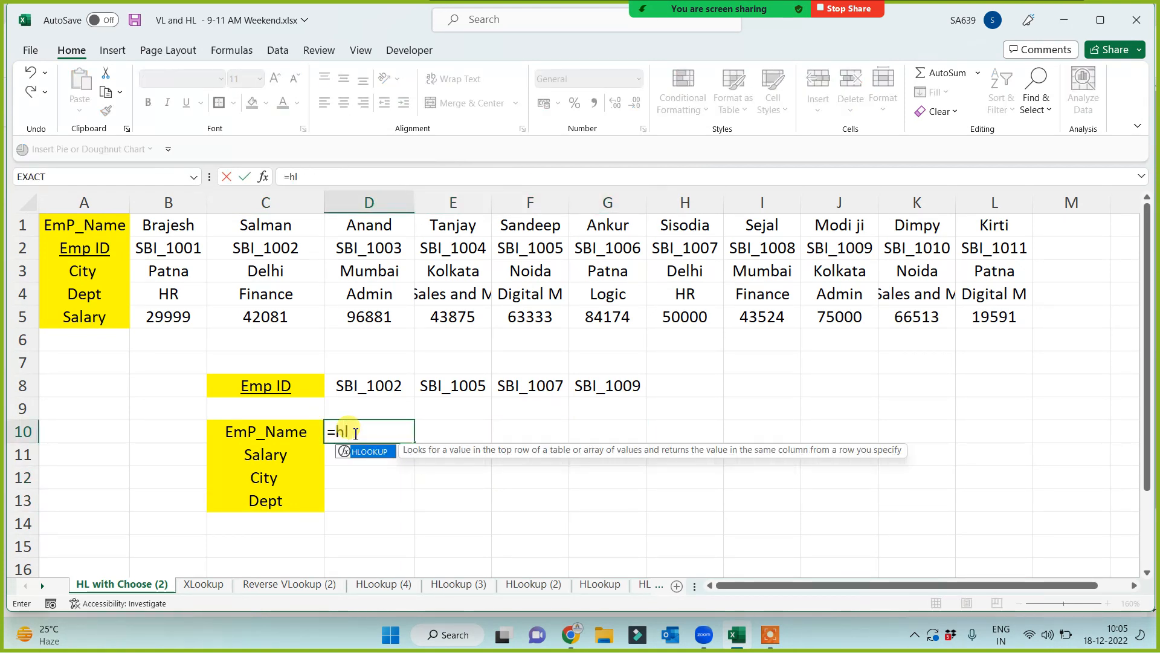
{"action": "key", "text": "Tab"}
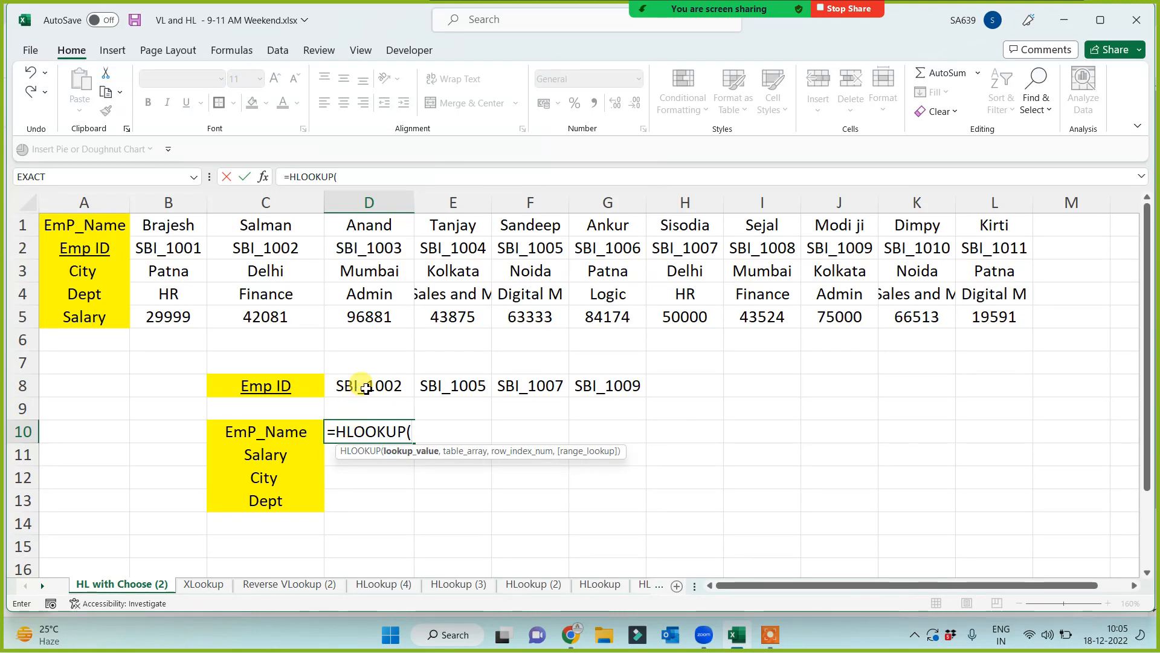
{"action": "left_click", "coordinate": [368, 386]}
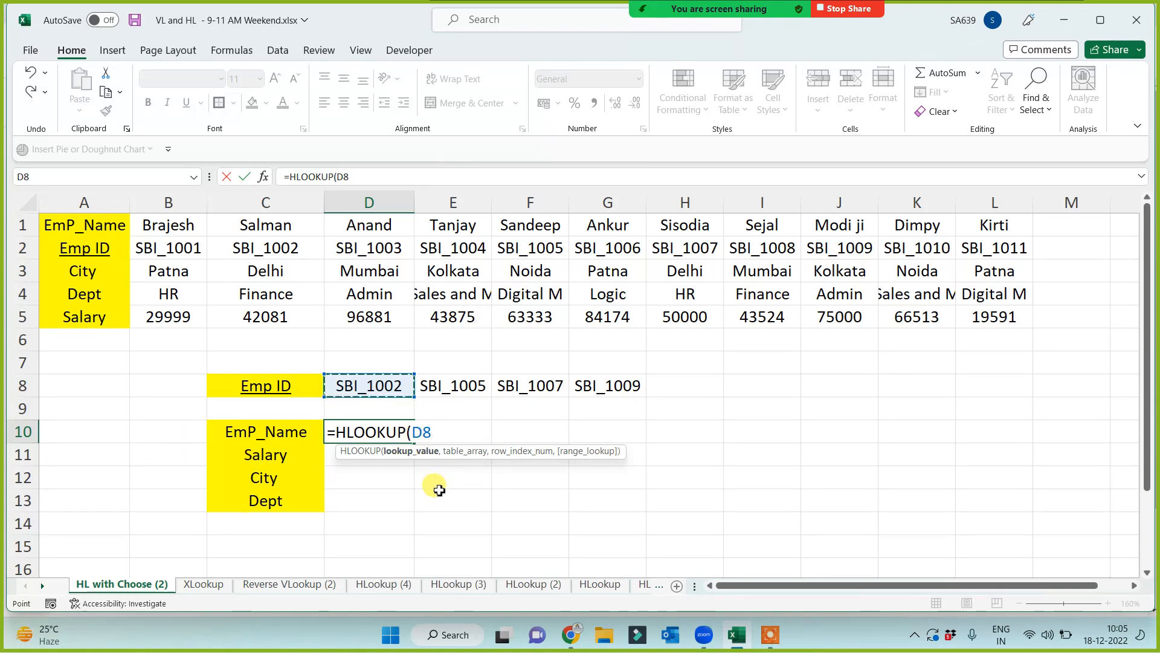
{"action": "key", "text": "F4"}
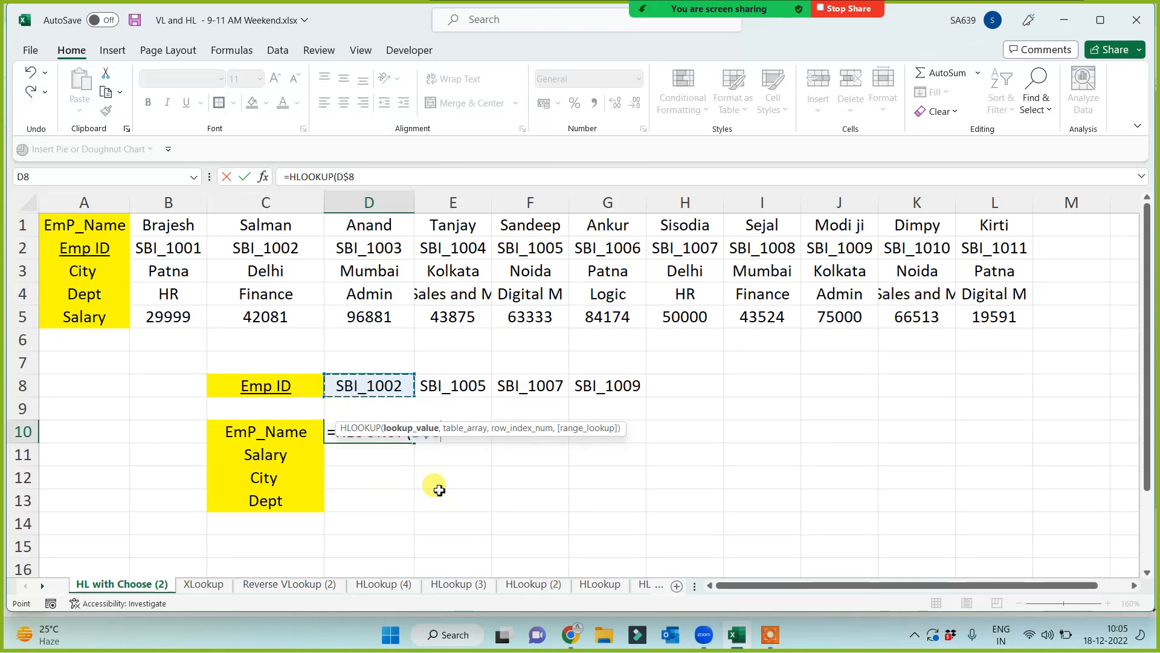
{"action": "type", "text": ","}
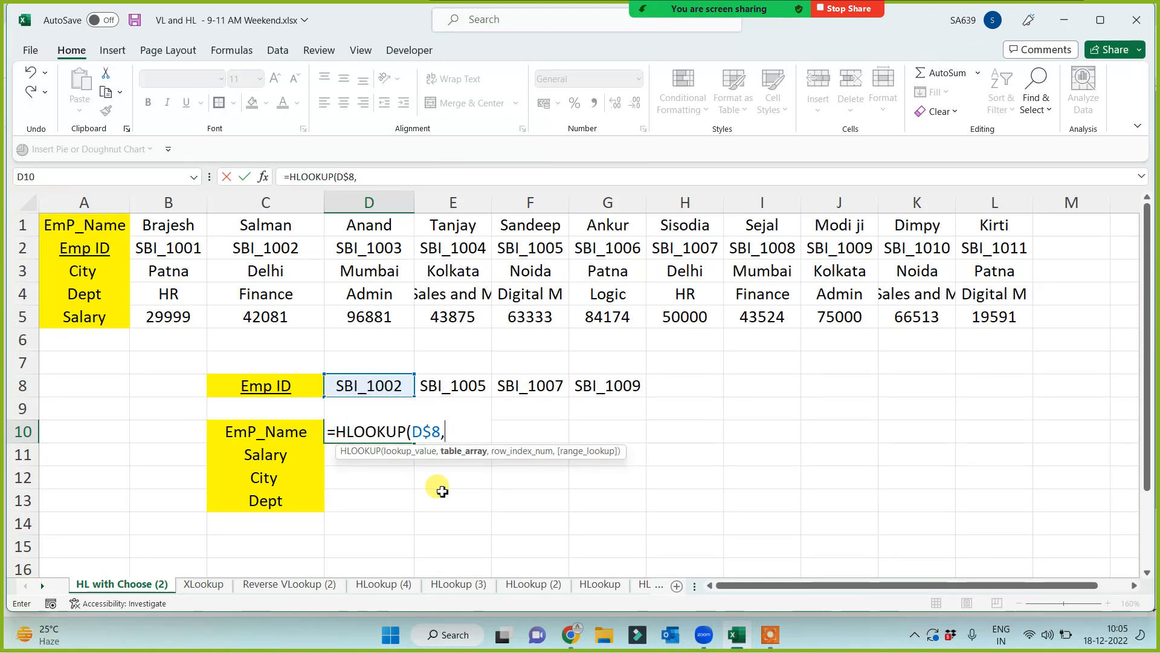
Step: Begin the formula's table array with CHOOSE, using the index array {1;2;3;4;5}
{"action": "type", "text": "choose("}
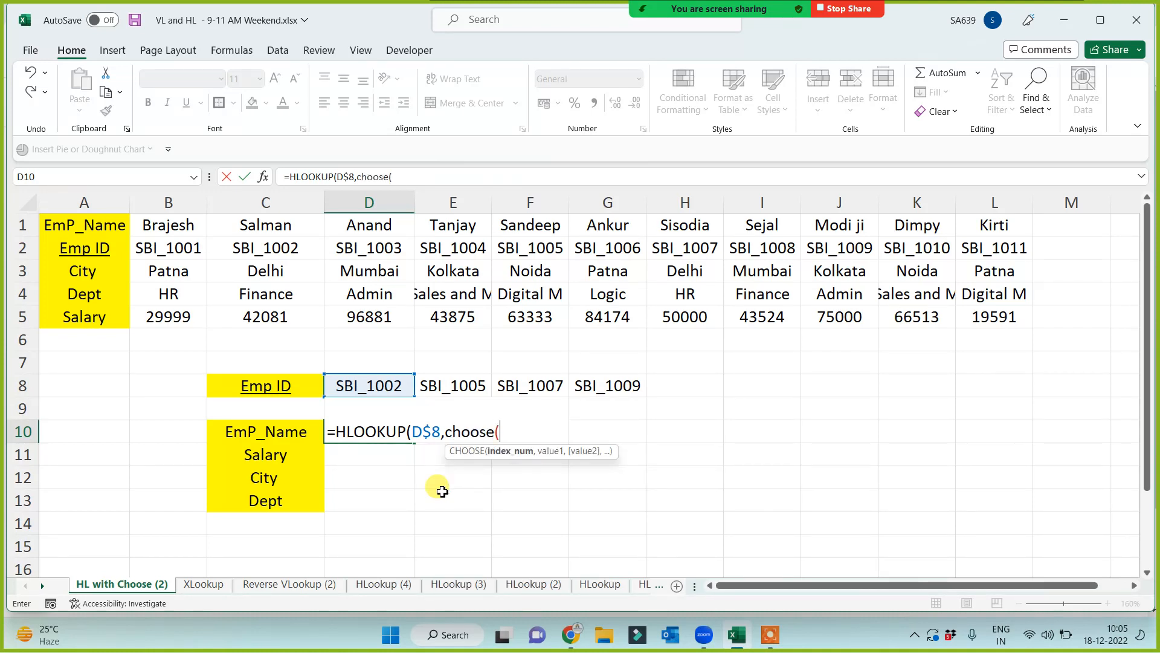
{"action": "type", "text": "{1"}
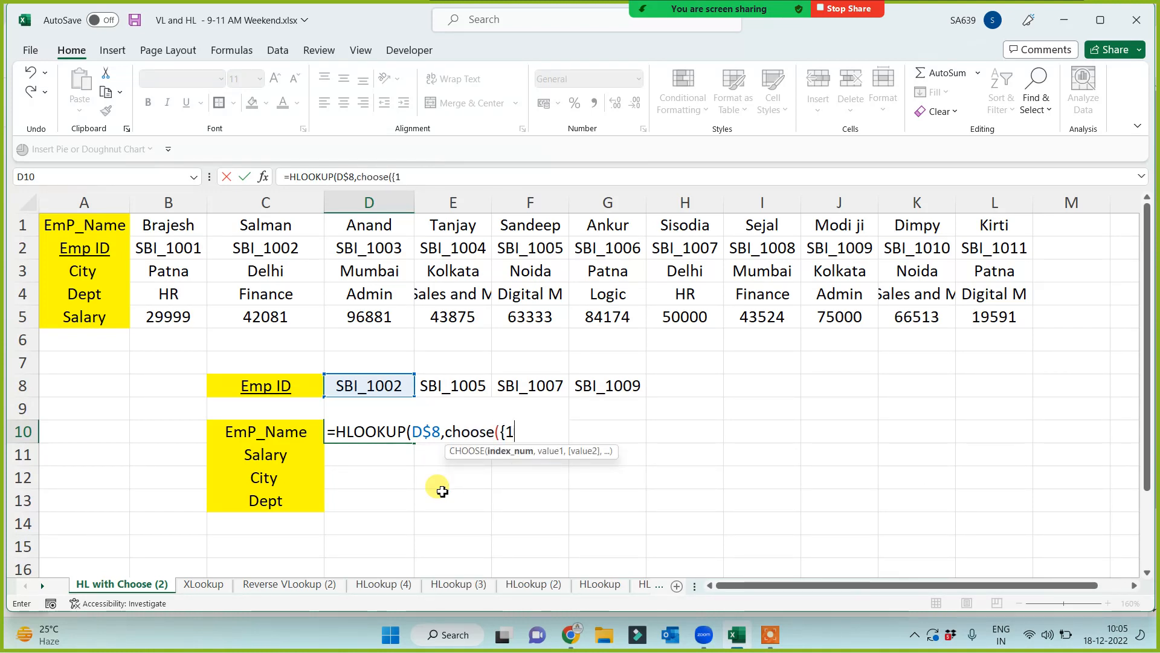
{"action": "type", "text": ";1"}
{"action": "key", "text": "BackSpace"}
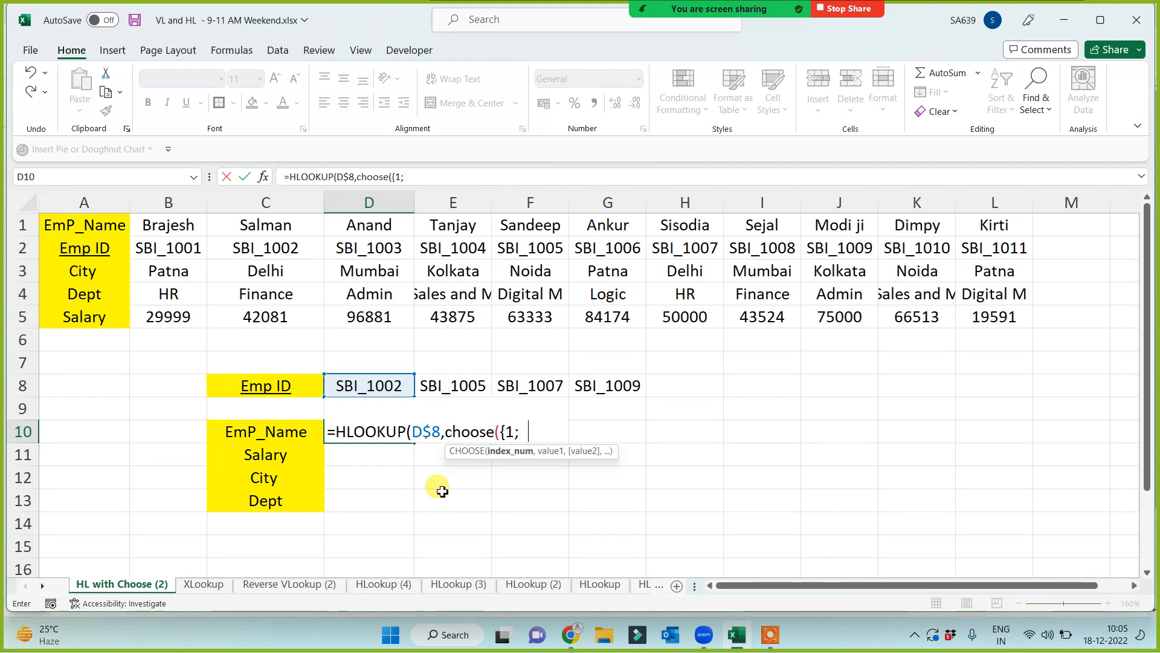
{"action": "type", "text": "2;"}
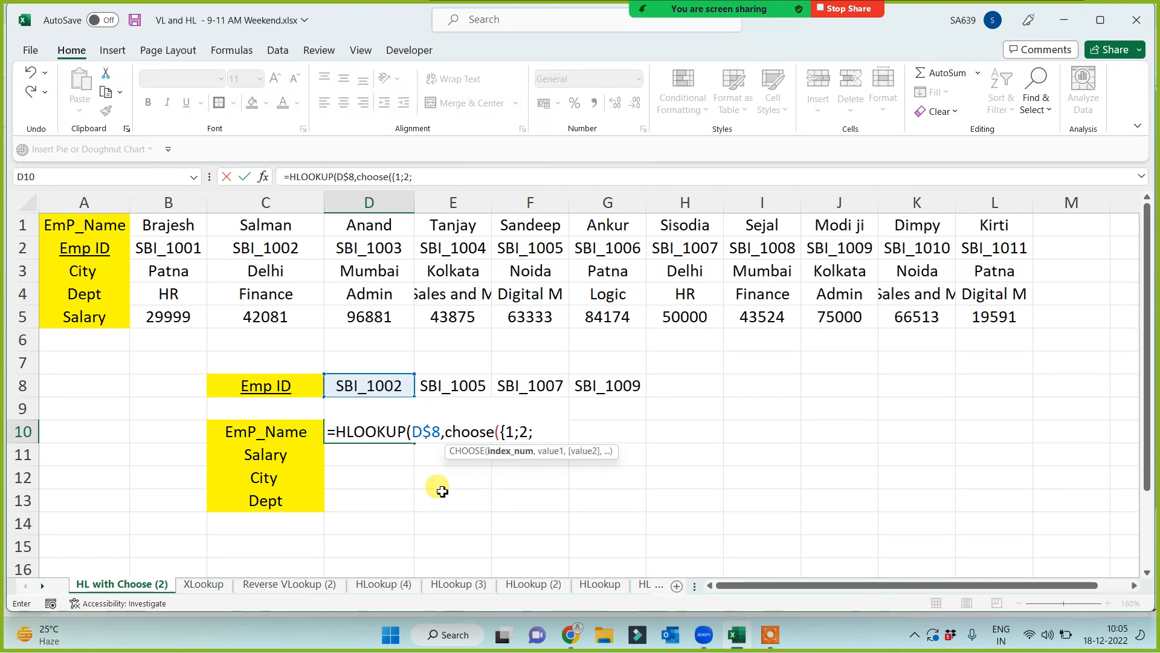
{"action": "type", "text": "3;4;5}"}
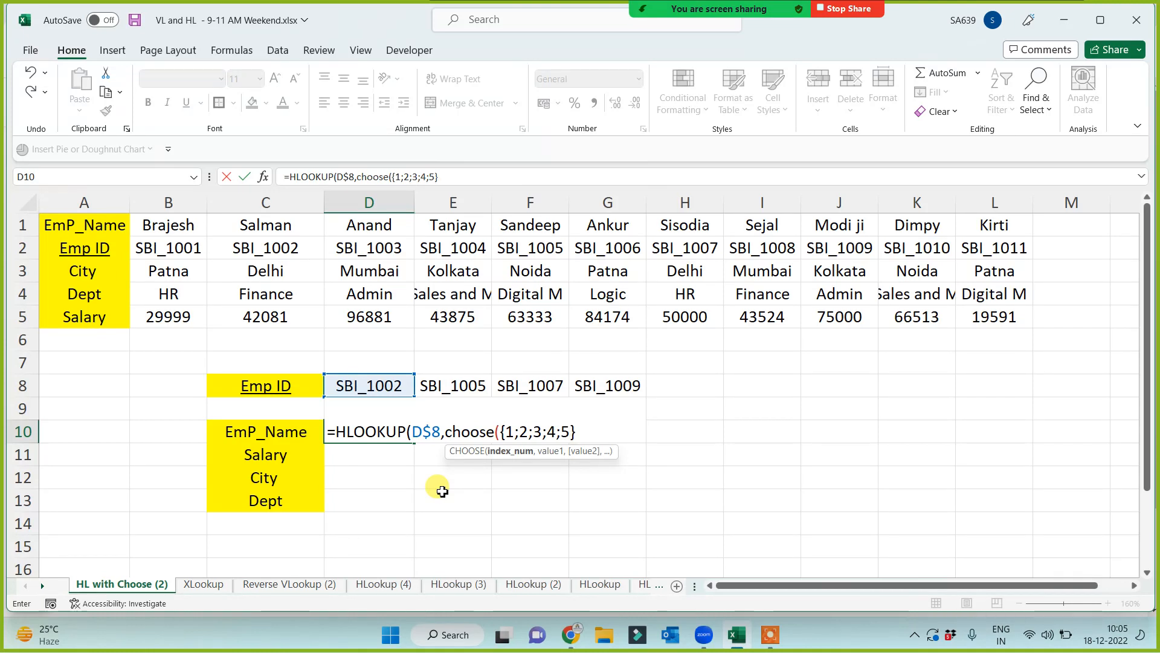
{"action": "type", "text": ","}
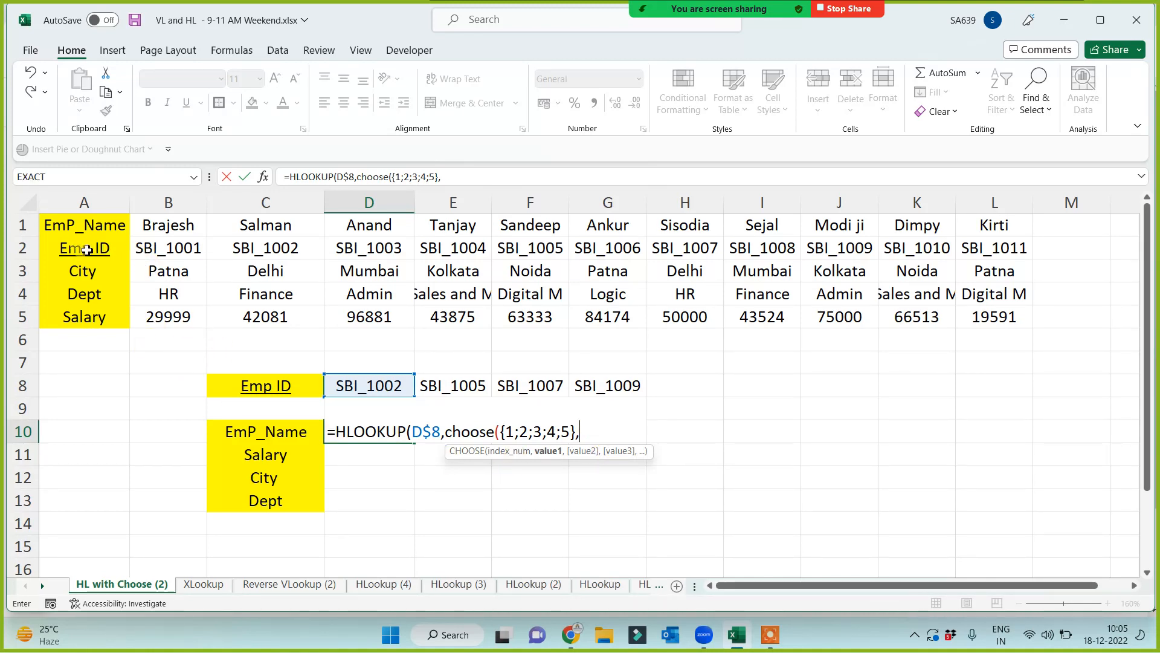
{"action": "left_click_drag", "start_coordinate": [86, 250], "coordinate": [994, 246]}
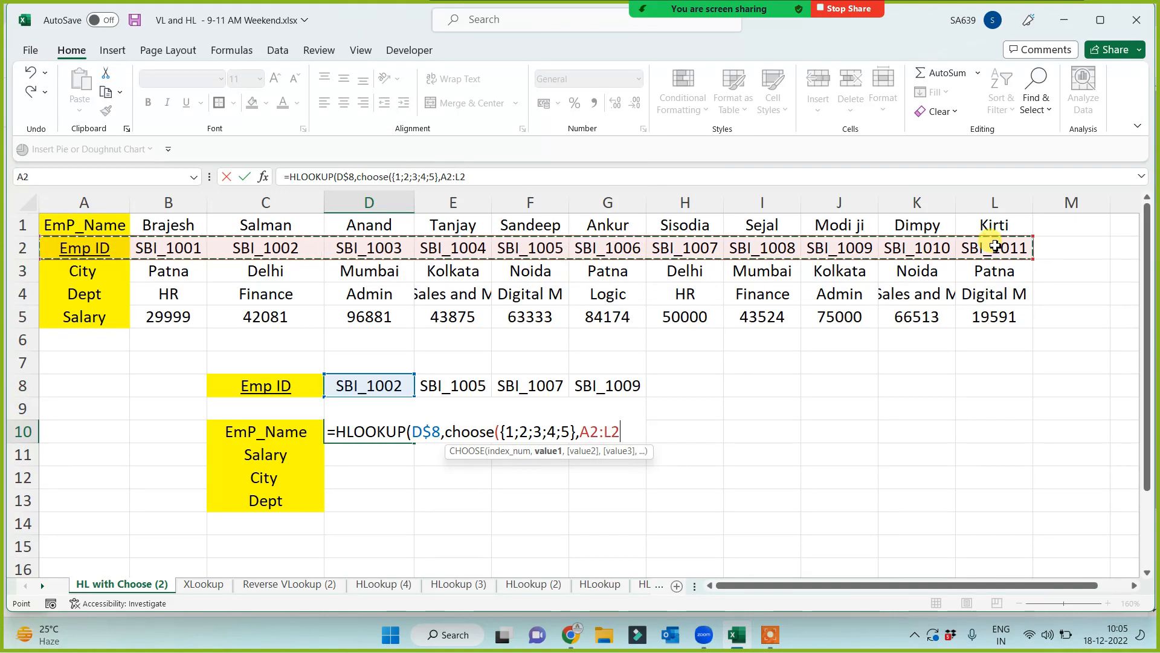
{"action": "key", "text": "F4"}
{"action": "type", "text": ","}
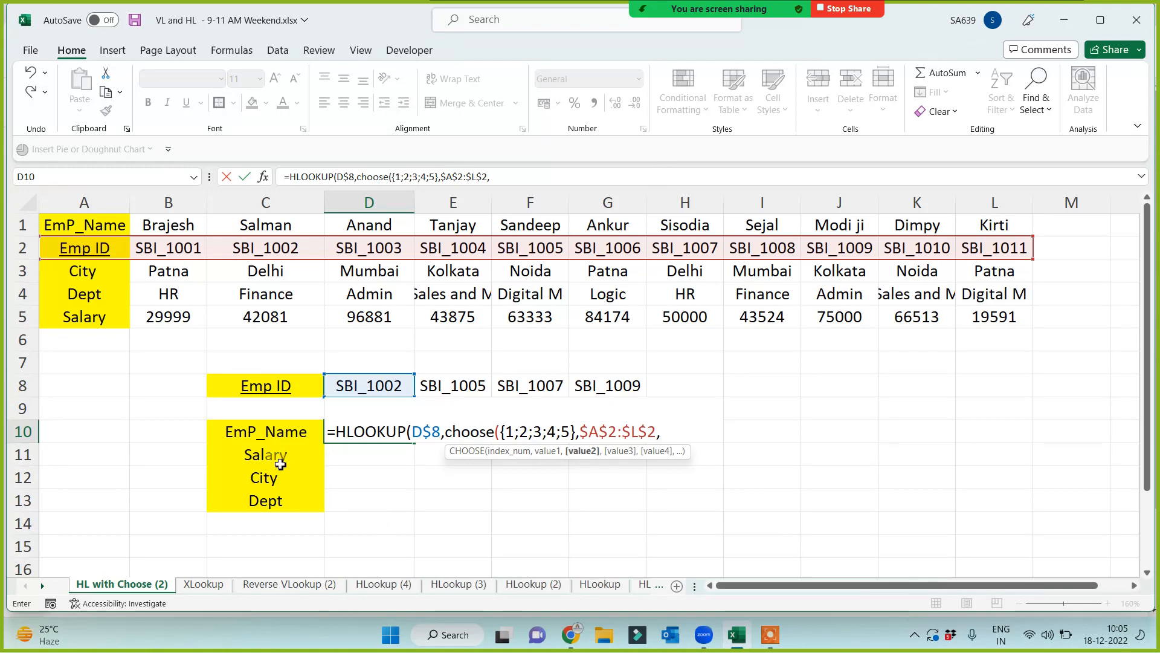
{"action": "left_click", "coordinate": [89, 317]}
{"action": "left_click_drag", "start_coordinate": [217, 322], "coordinate": [970, 321]}
{"action": "key", "text": "F4"}
{"action": "type", "text": ","}
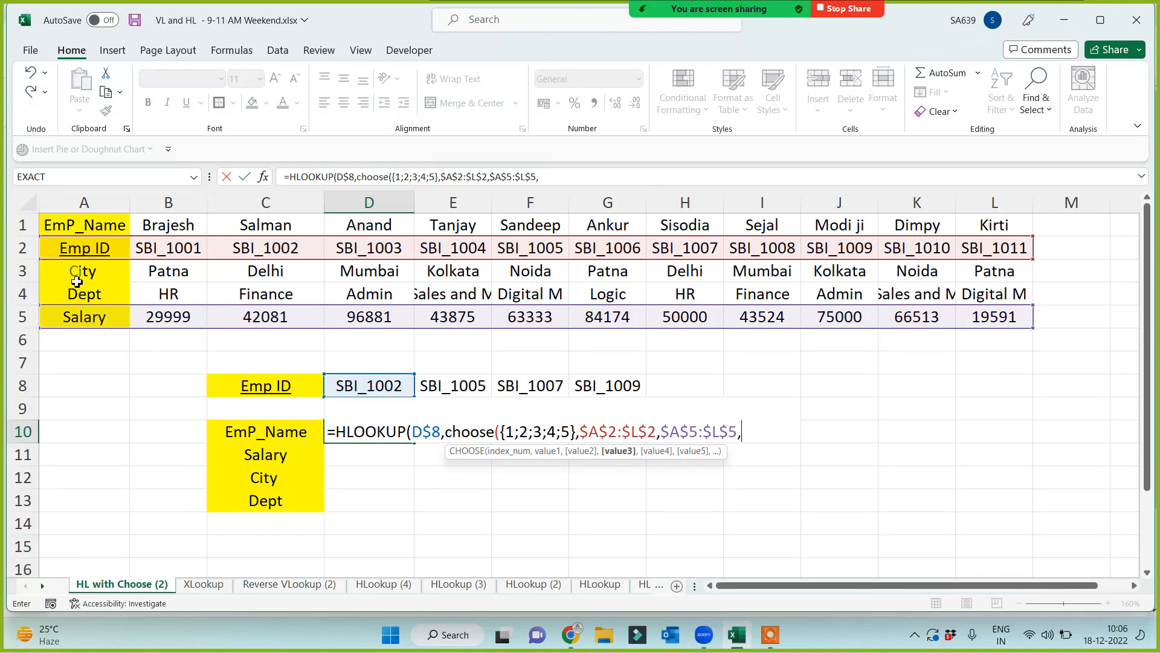
{"action": "left_click_drag", "start_coordinate": [72, 275], "coordinate": [250, 274]}
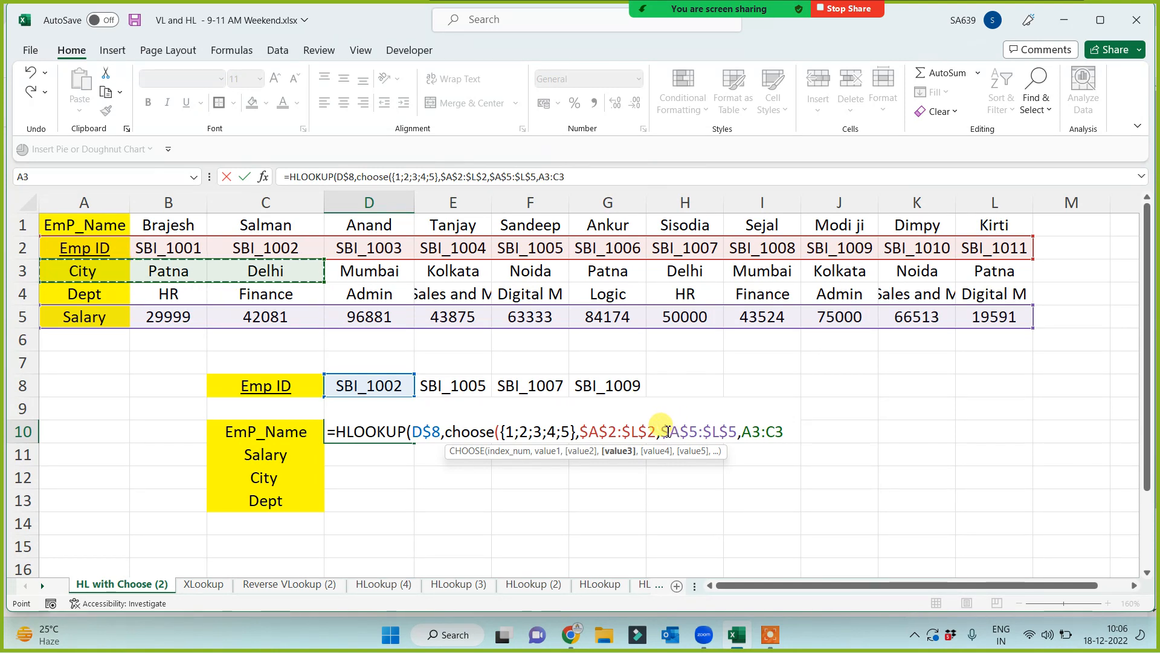
{"action": "left_click_drag", "start_coordinate": [663, 431], "coordinate": [738, 433]}
{"action": "key", "text": "Delete"}
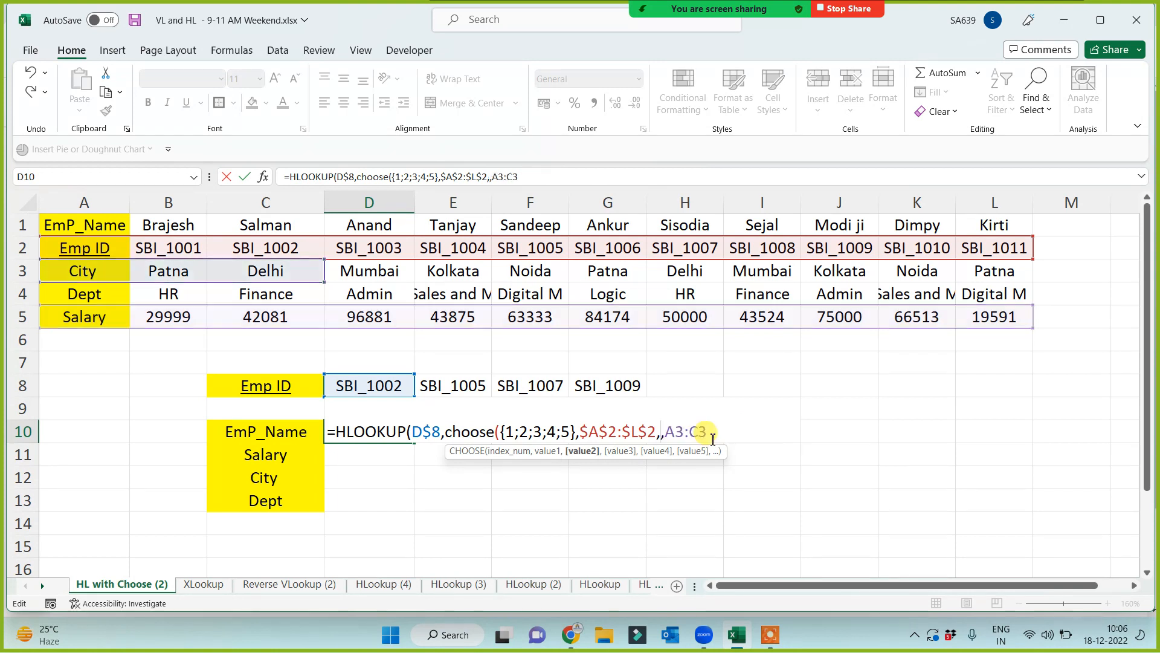
{"action": "left_click", "coordinate": [96, 225]}
{"action": "left_click_drag", "start_coordinate": [149, 230], "coordinate": [991, 226]}
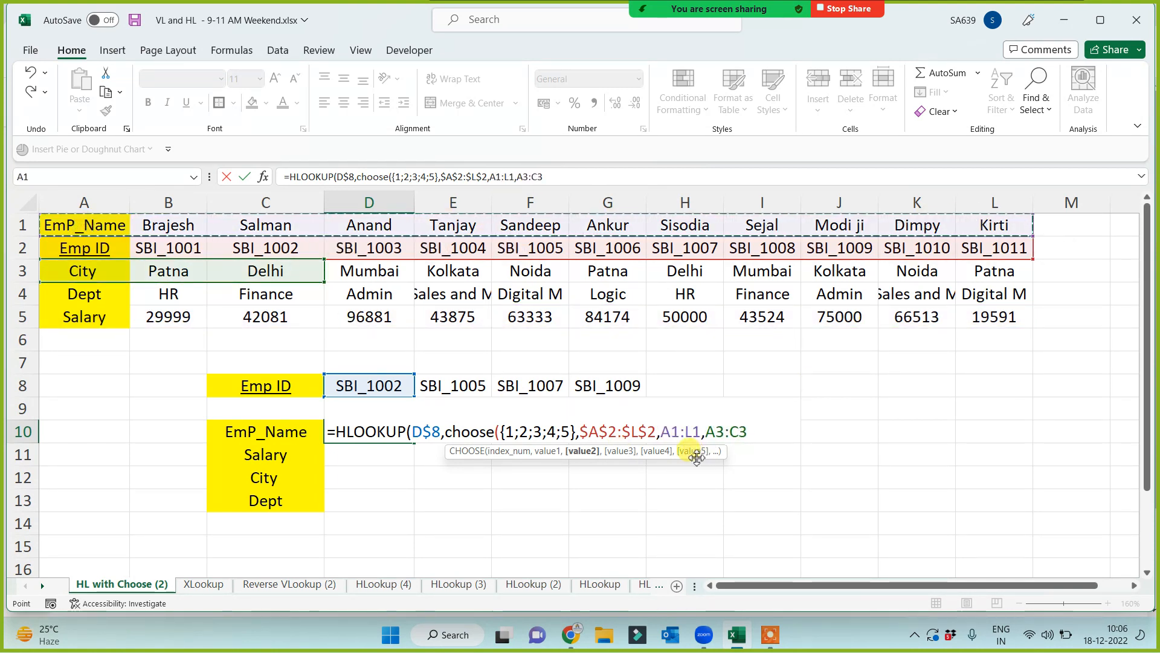
{"action": "key", "text": "F4"}
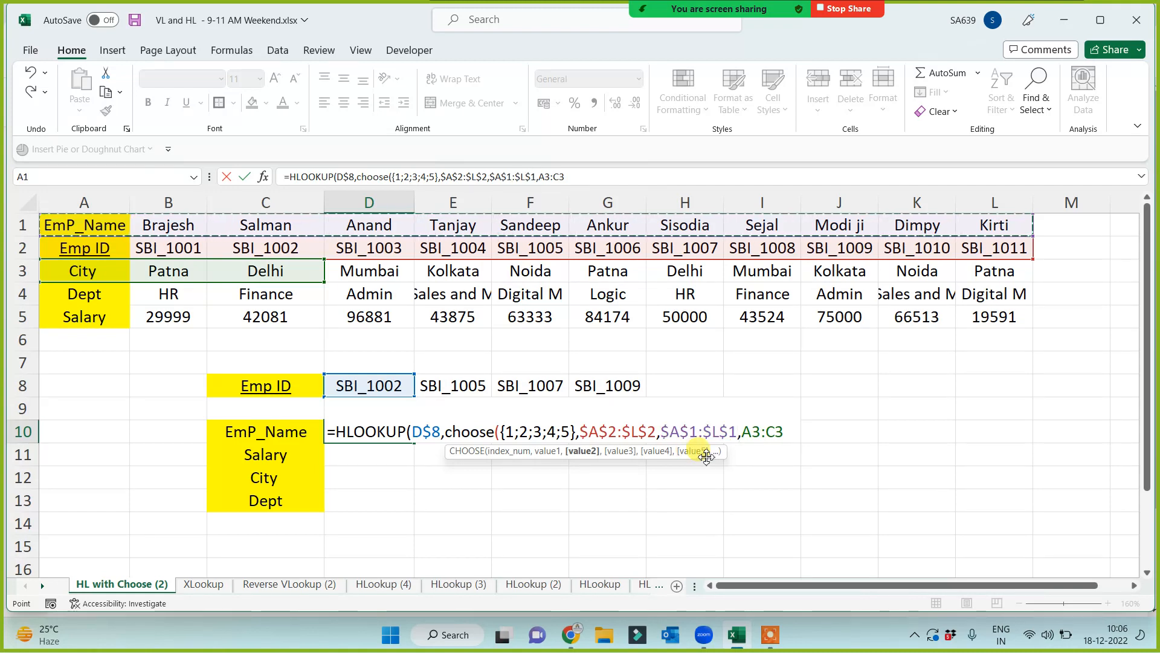
{"action": "left_click_drag", "start_coordinate": [744, 432], "coordinate": [784, 432]}
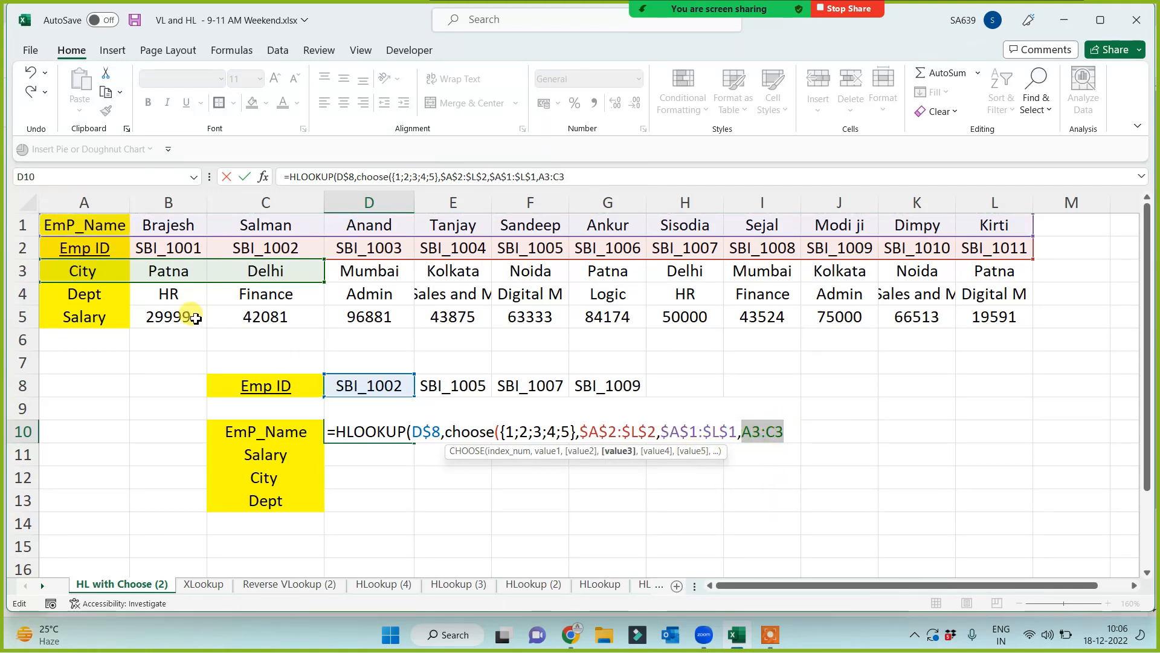
{"action": "left_click_drag", "start_coordinate": [91, 269], "coordinate": [977, 270]}
{"action": "key", "text": "F4"}
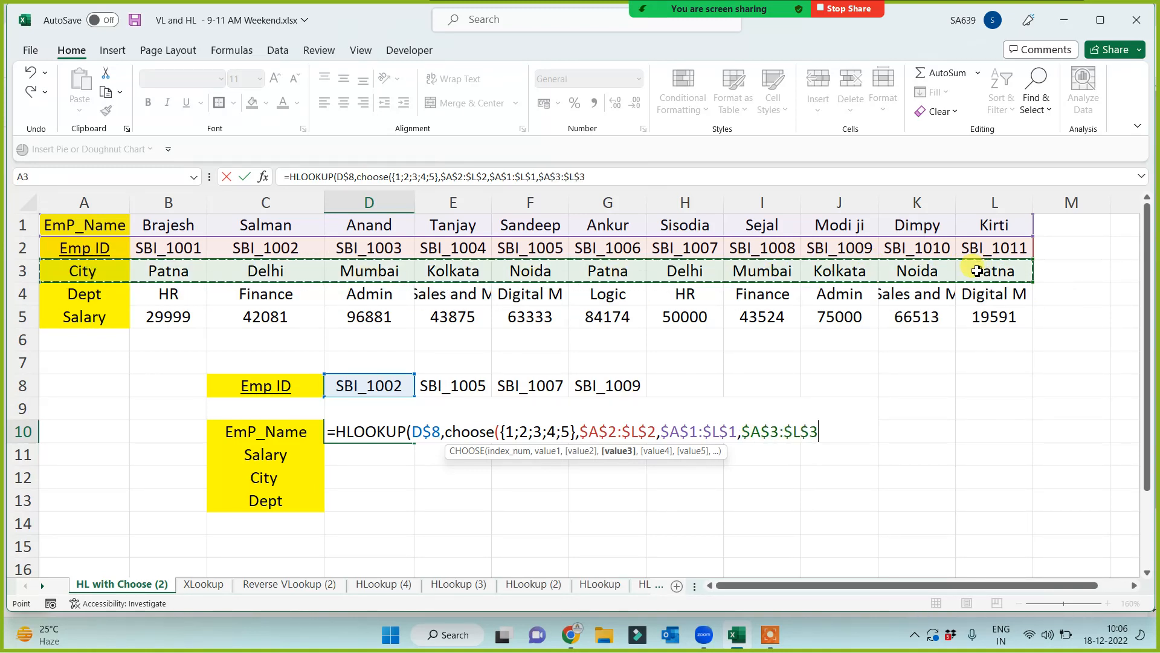
{"action": "type", "text": ","}
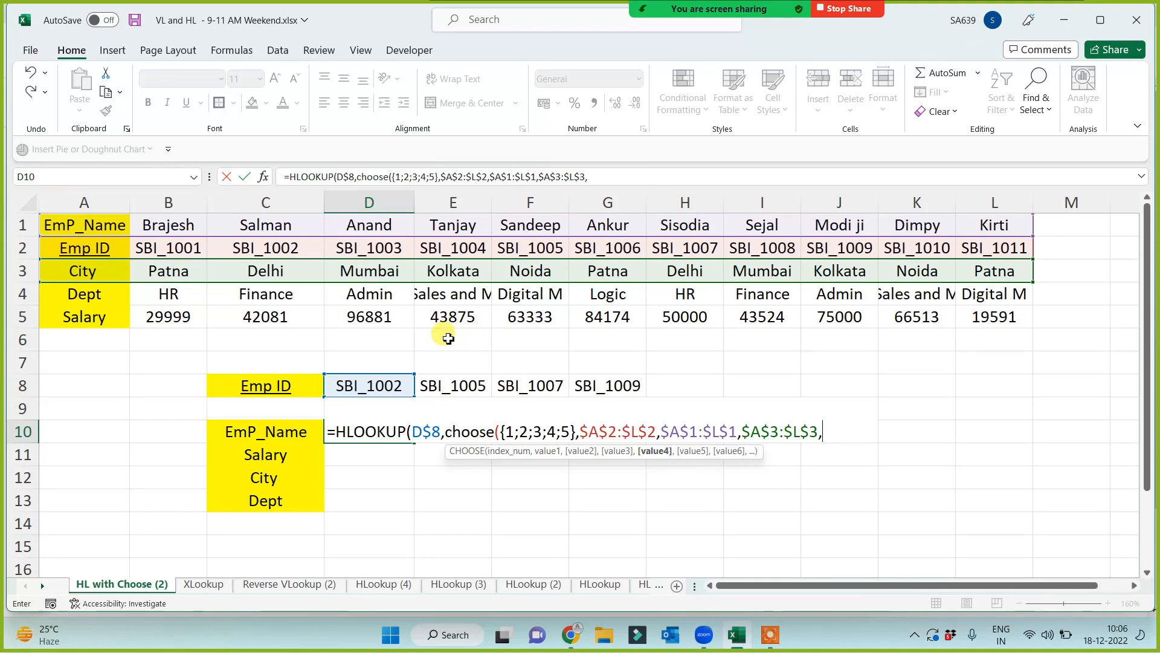
{"action": "key", "text": "Escape"}
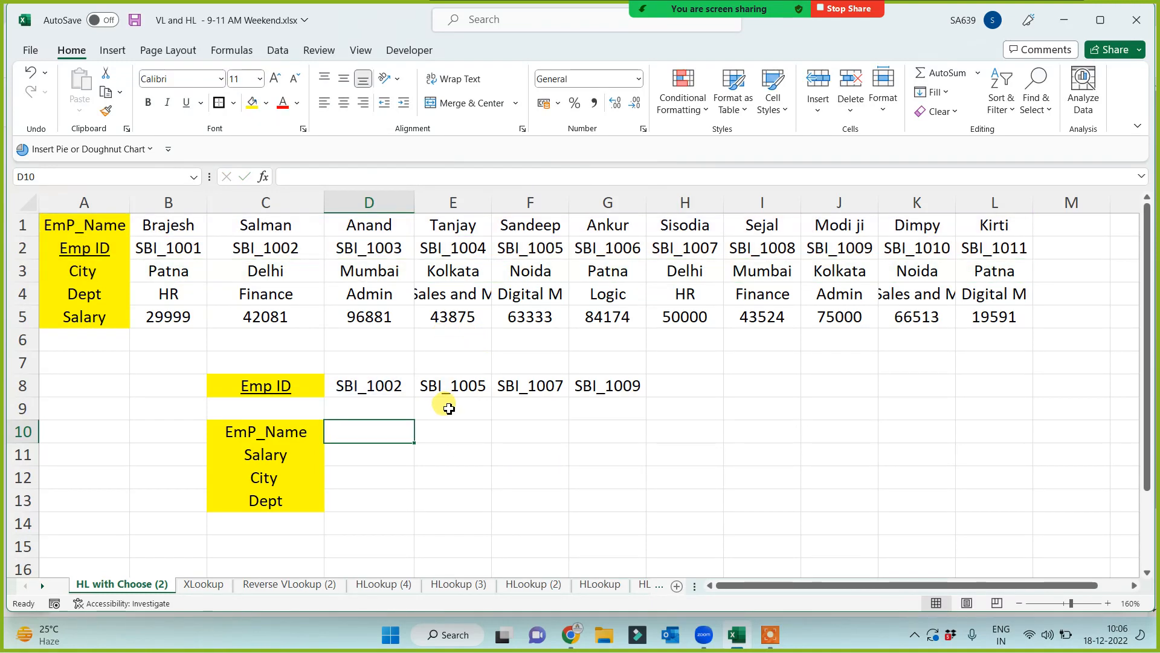
Step: Start an HLOOKUP formula in D10 with D$8 as the lookup value, locking only the row
{"action": "type", "text": "="}
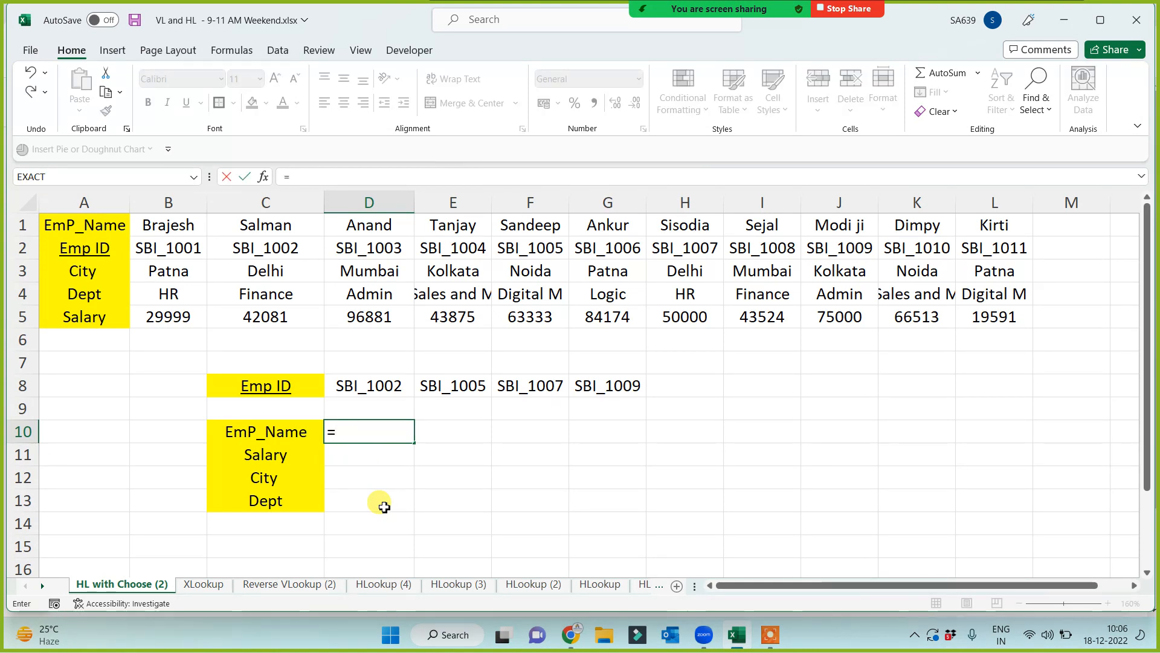
{"action": "type", "text": "hl"}
{"action": "key", "text": "Tab"}
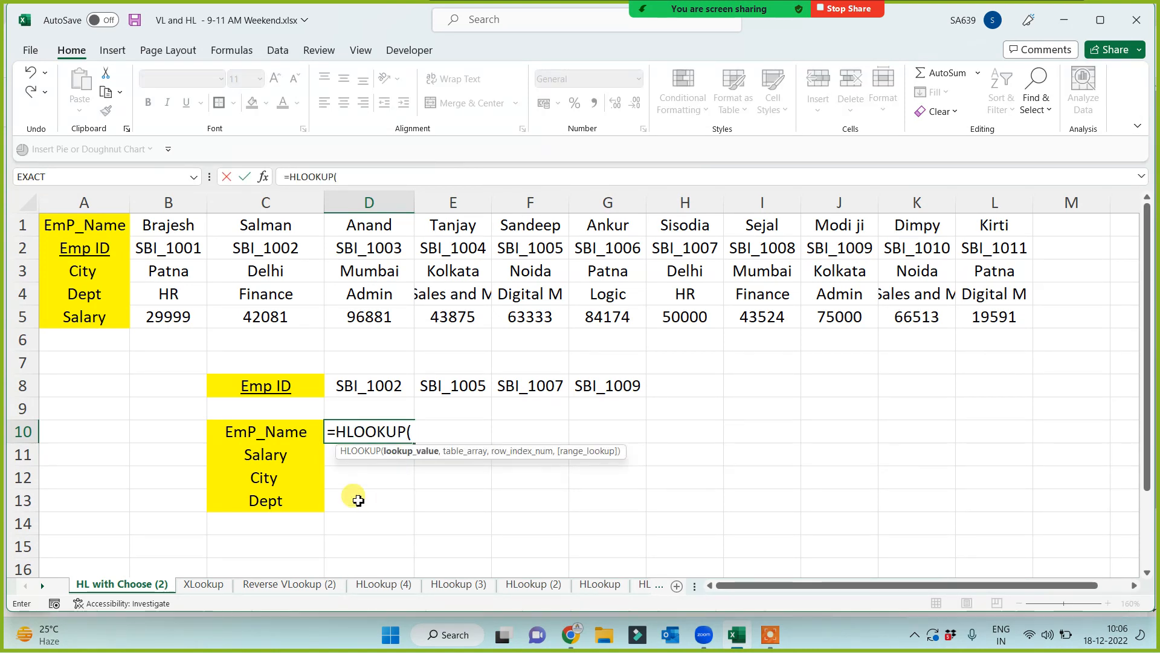
{"action": "left_click", "coordinate": [367, 387]}
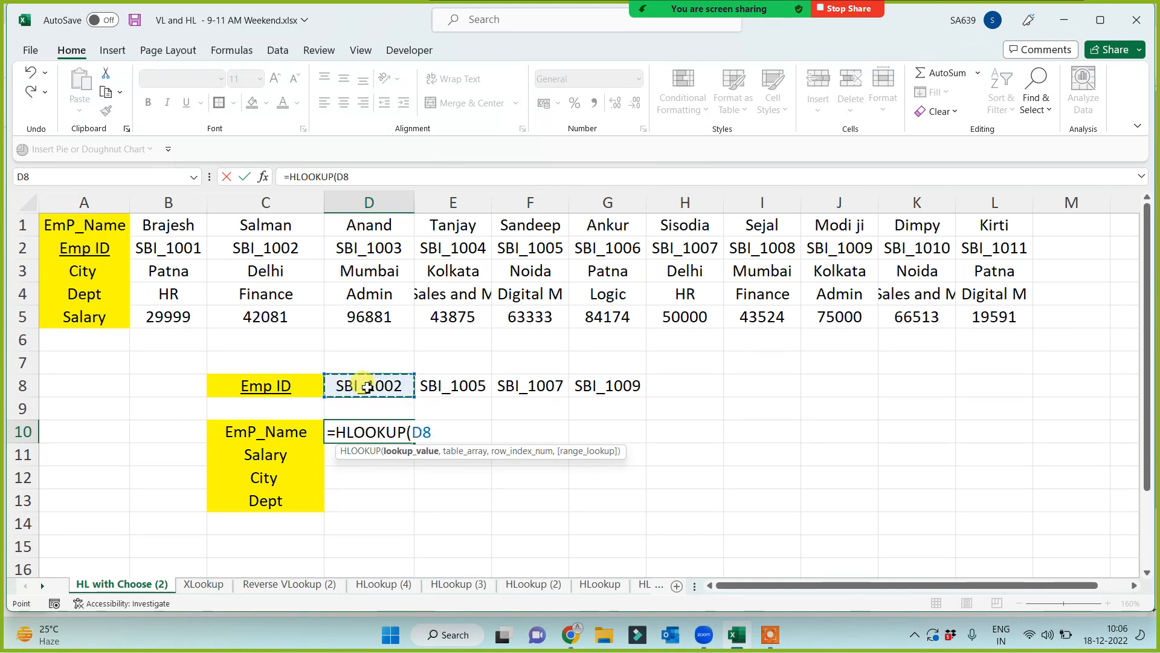
{"action": "key", "text": "F4"}
{"action": "key", "text": "F4"}
{"action": "type", "text": ","}
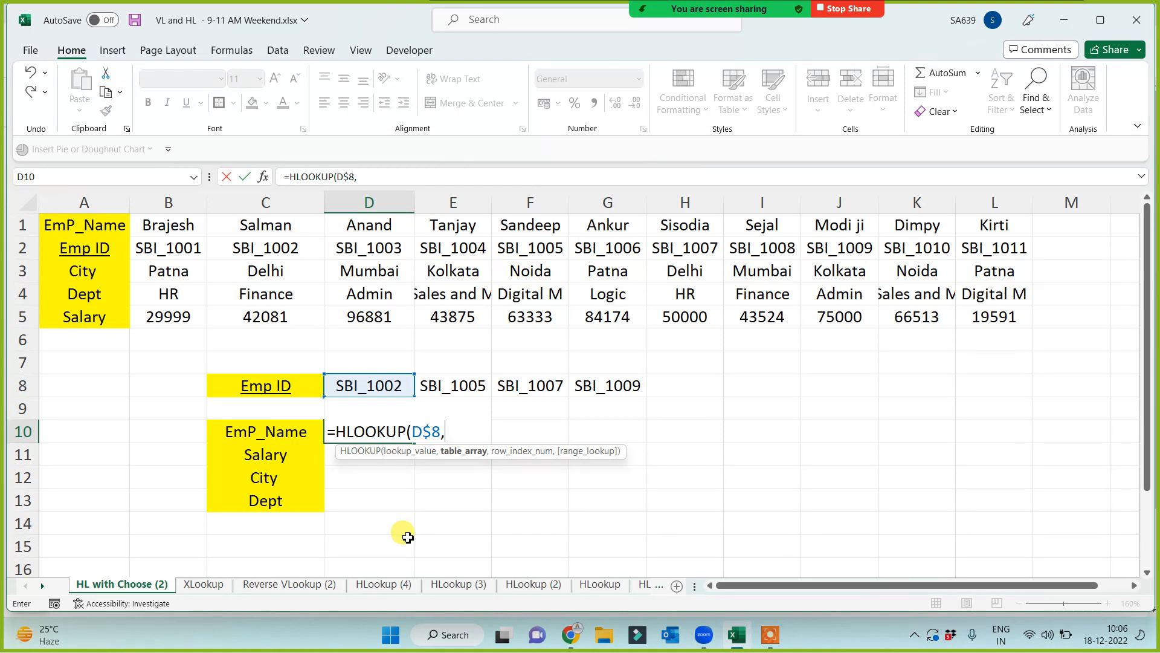
Step: Use CHOOSE with the index array {1;2;3;4;5} as the HLOOKUP table array
{"action": "type", "text": "choose("}
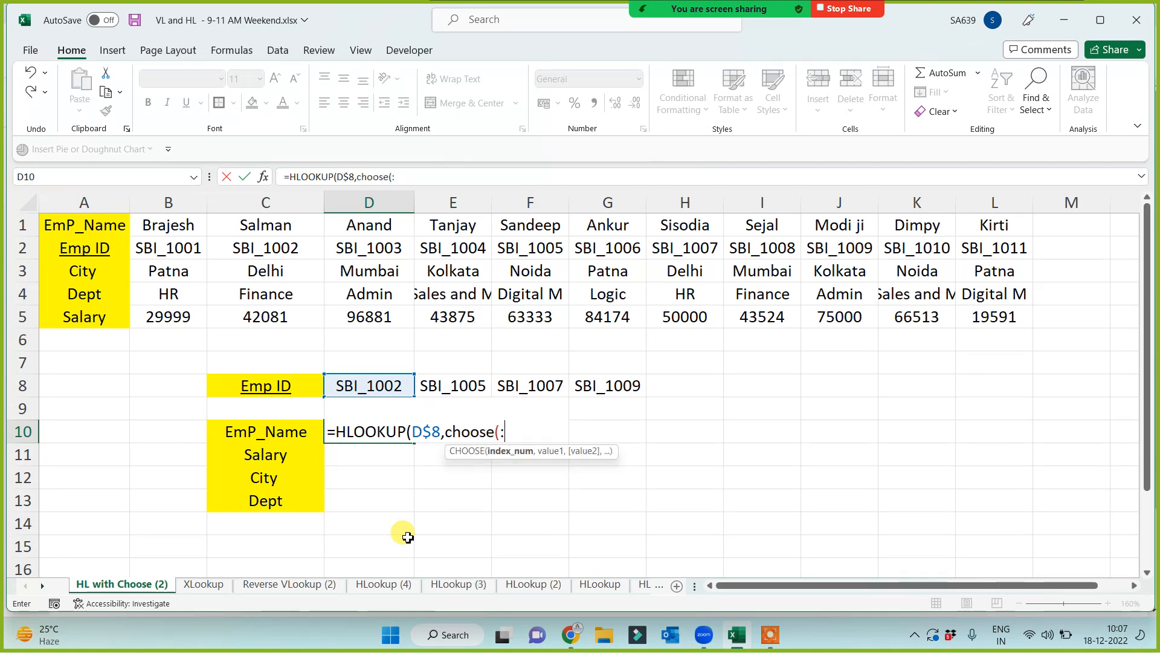
{"action": "type", "text": ":"}
{"action": "key", "text": "BackSpace"}
{"action": "type", "text": "{1;2;3"}
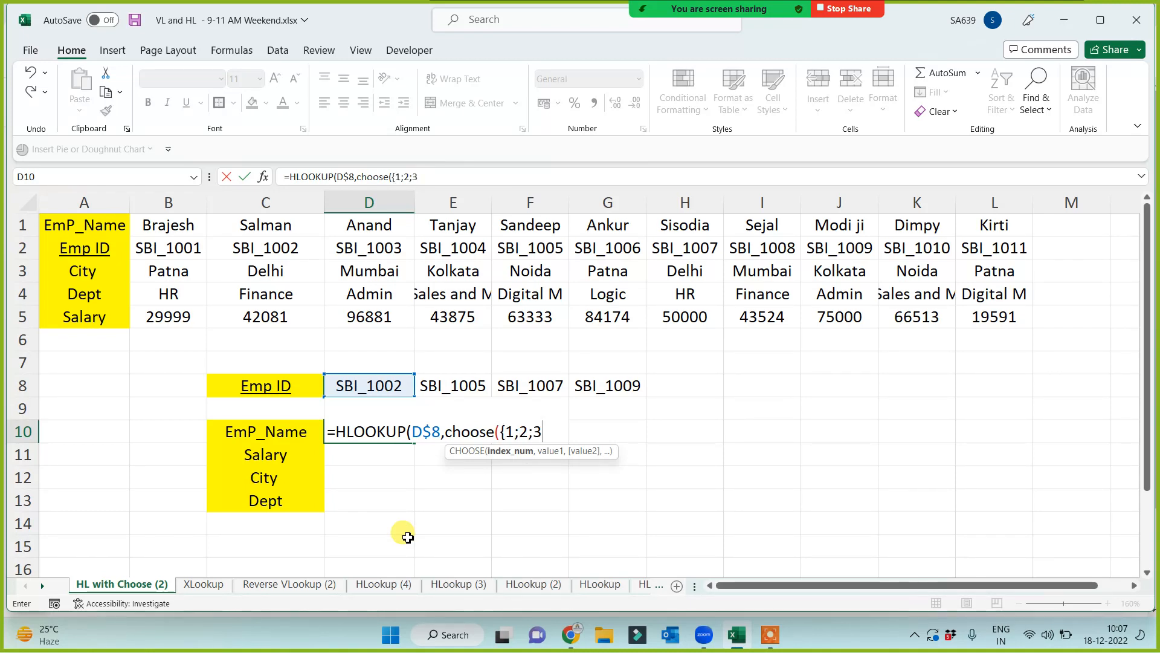
{"action": "type", "text": ";;"}
{"action": "key", "text": "BackSpace"}
{"action": "type", "text": "4"}
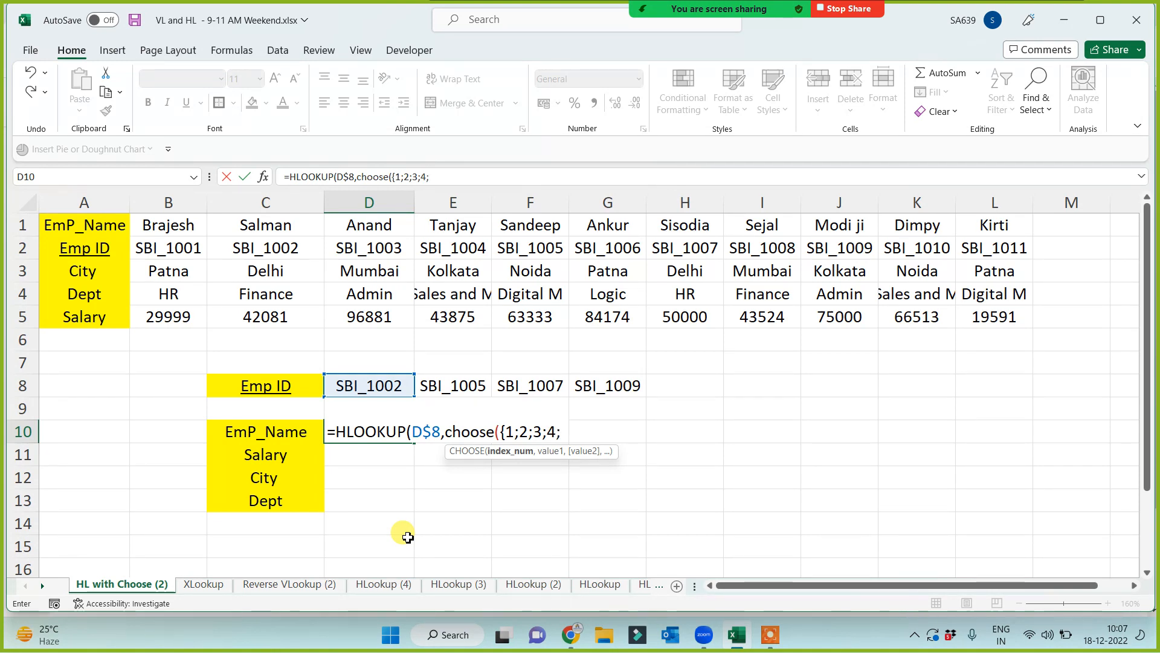
{"action": "type", "text": ";5},"}
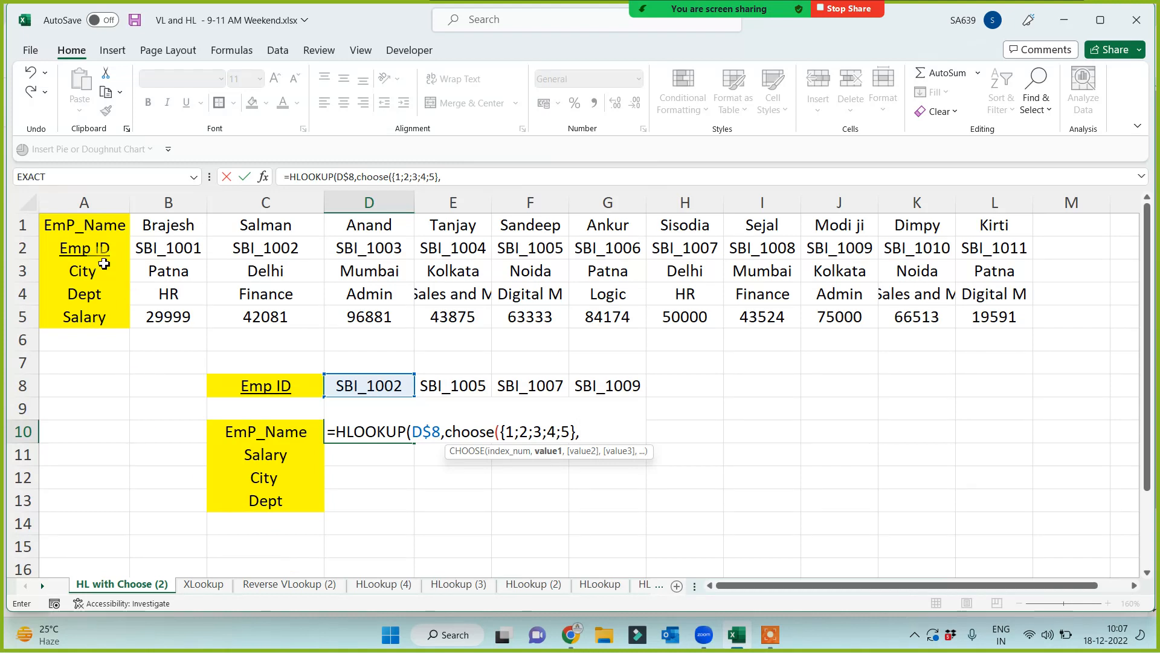
Step: Add the Emp ID row $A$2:$L$2 and the EmP_Name row $A$1:$L$1 as the first two CHOOSE values
{"action": "left_click_drag", "start_coordinate": [87, 247], "coordinate": [978, 248]}
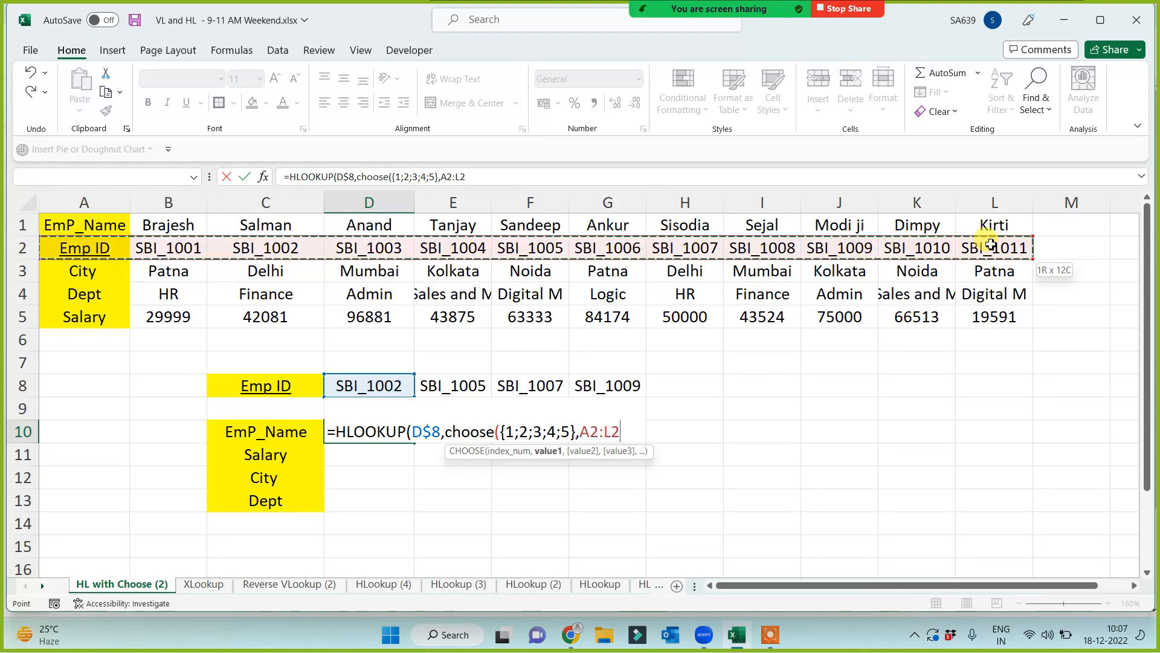
{"action": "key", "text": "F4"}
{"action": "type", "text": ","}
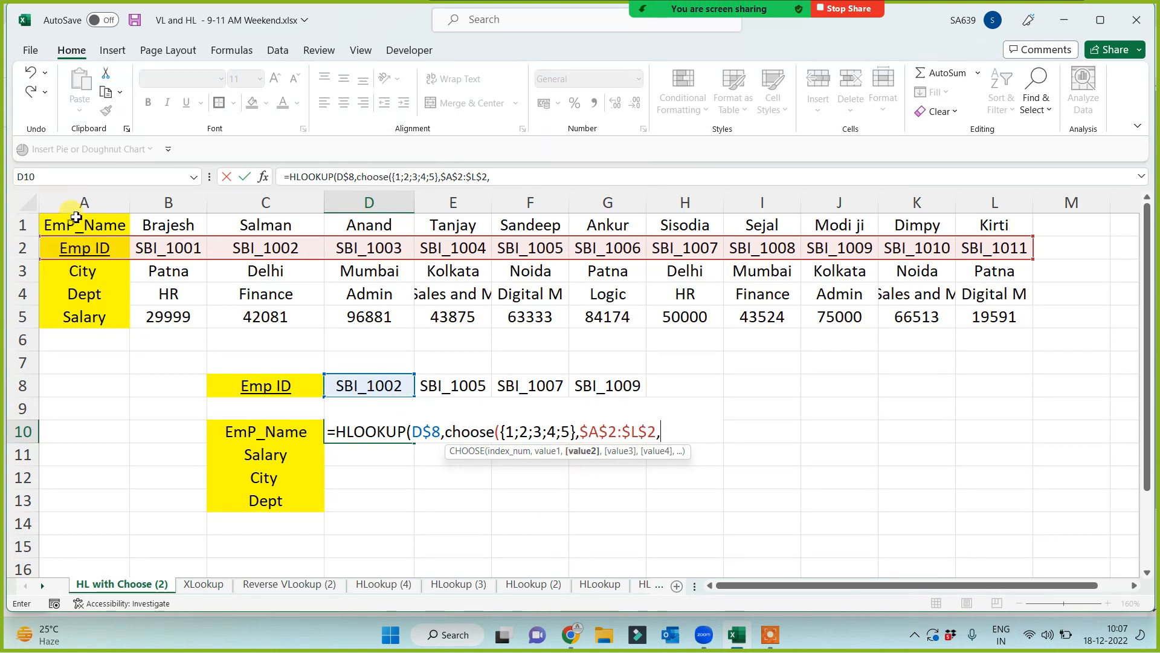
{"action": "left_click_drag", "start_coordinate": [76, 220], "coordinate": [967, 223]}
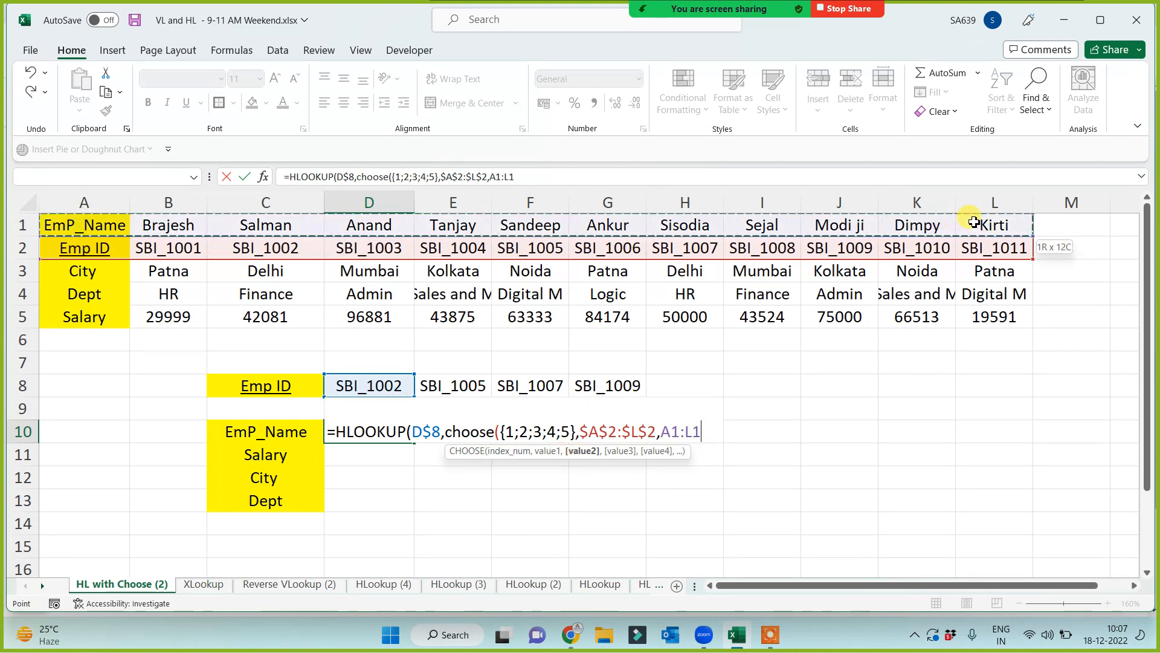
{"action": "key", "text": "F4"}
{"action": "type", "text": ","}
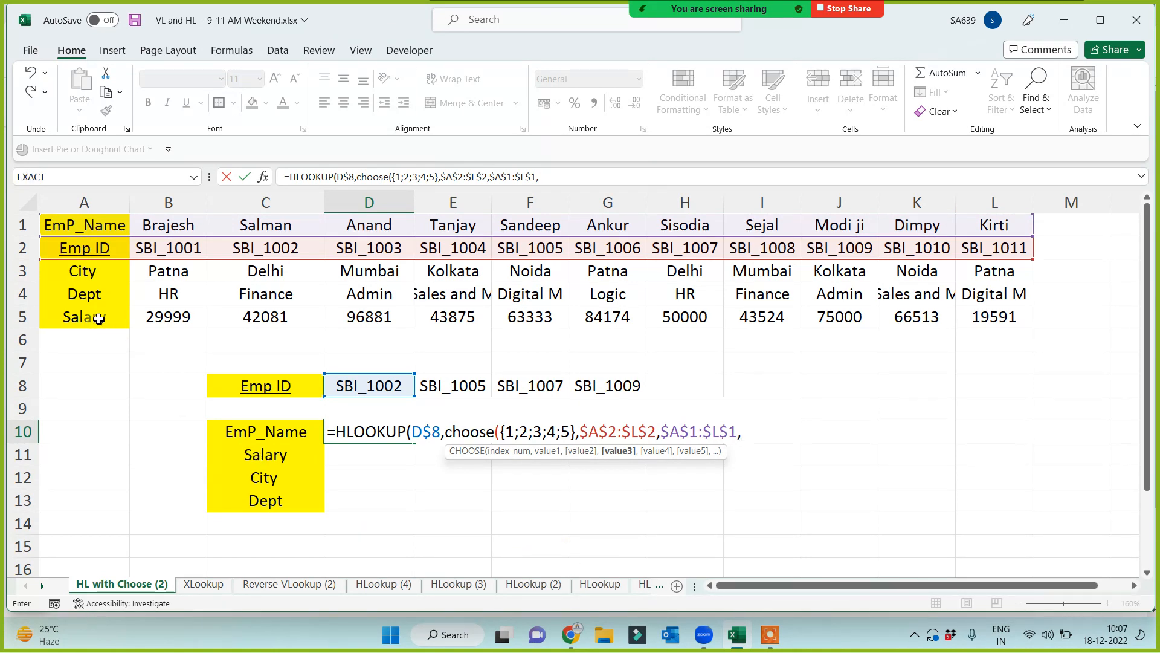
Step: Add the Salary row $A$5:$L$5, City row $A$3:$L$3 and Dept row $A$4:$L$4 as the remaining CHOOSE values, closing the function
{"action": "left_click_drag", "start_coordinate": [100, 317], "coordinate": [1006, 317]}
{"action": "key", "text": "F4"}
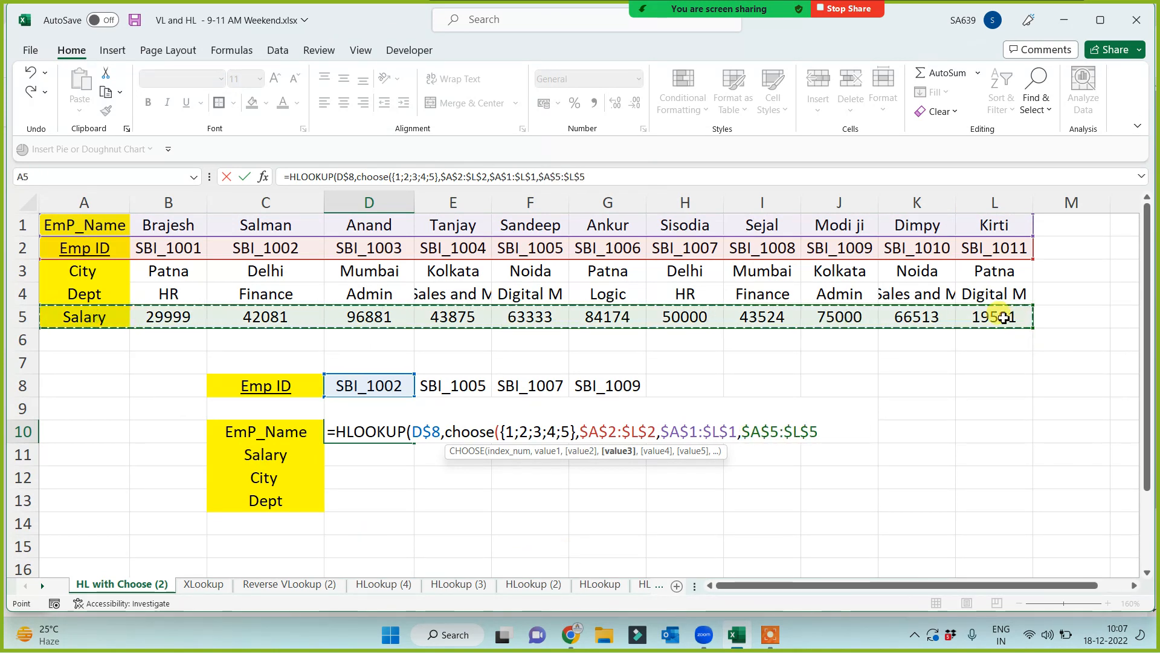
{"action": "type", "text": ","}
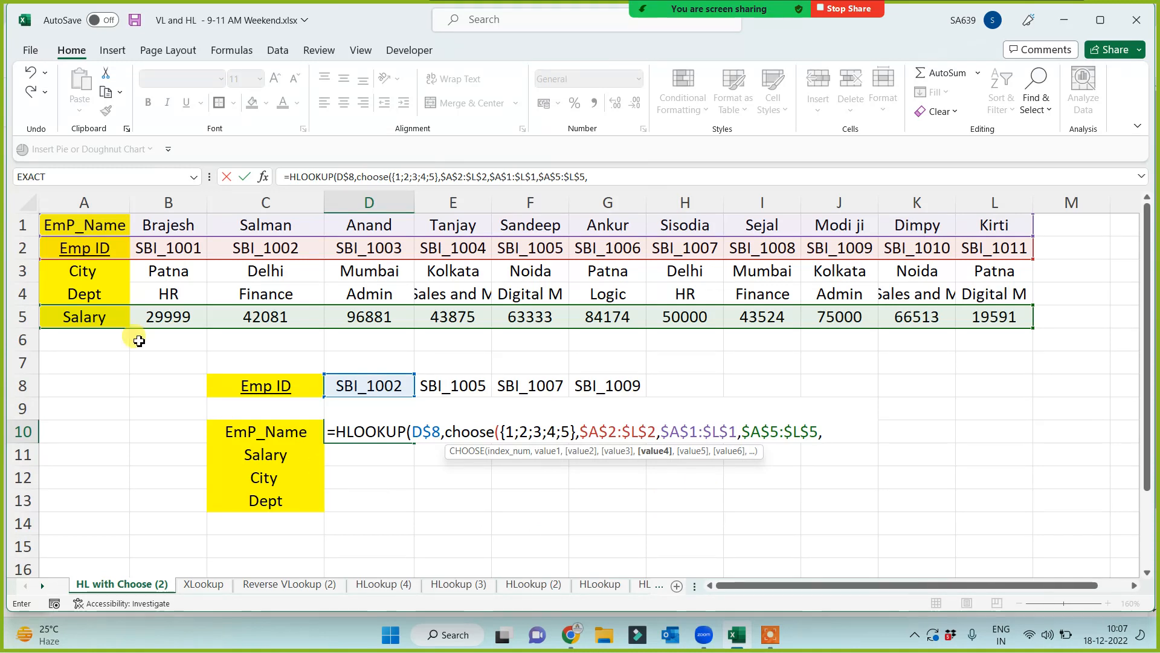
{"action": "left_click_drag", "start_coordinate": [84, 270], "coordinate": [1032, 275]}
{"action": "key", "text": "F4"}
{"action": "type", "text": ","}
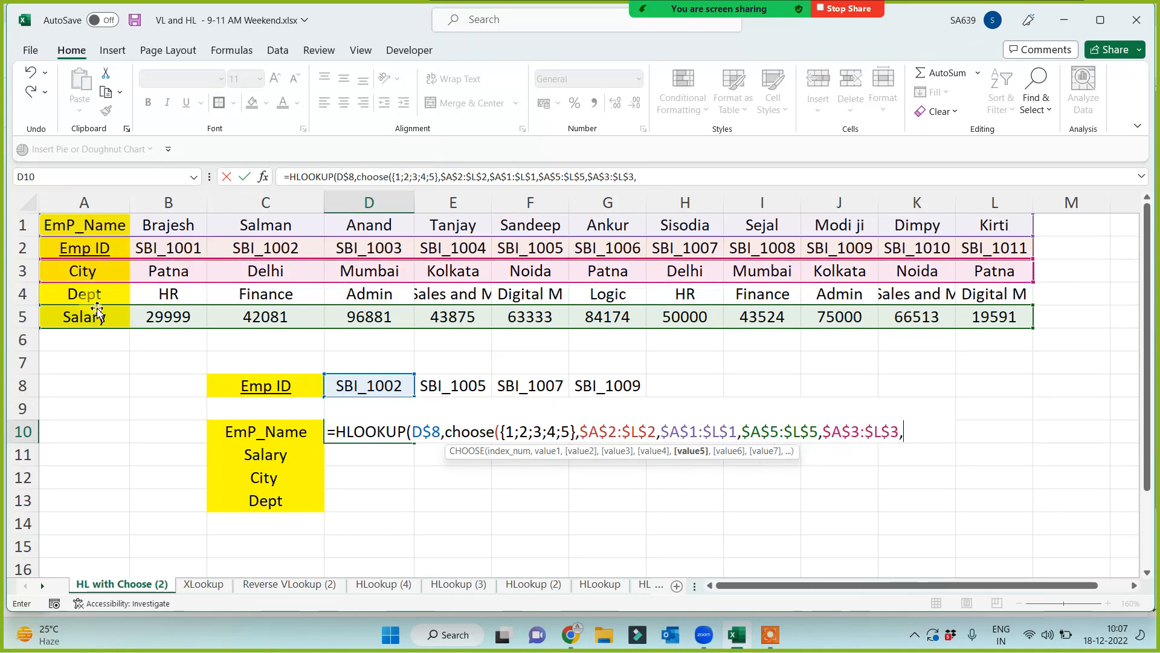
{"action": "left_click_drag", "start_coordinate": [88, 294], "coordinate": [968, 294]}
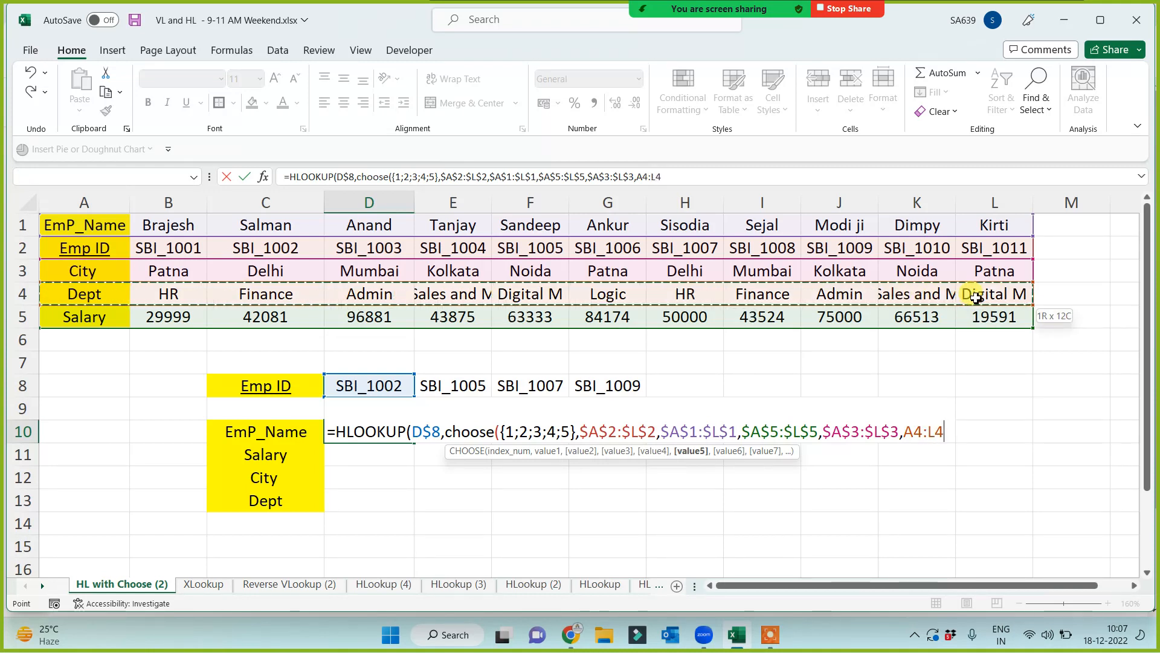
{"action": "key", "text": "F4"}
{"action": "type", "text": ")"}
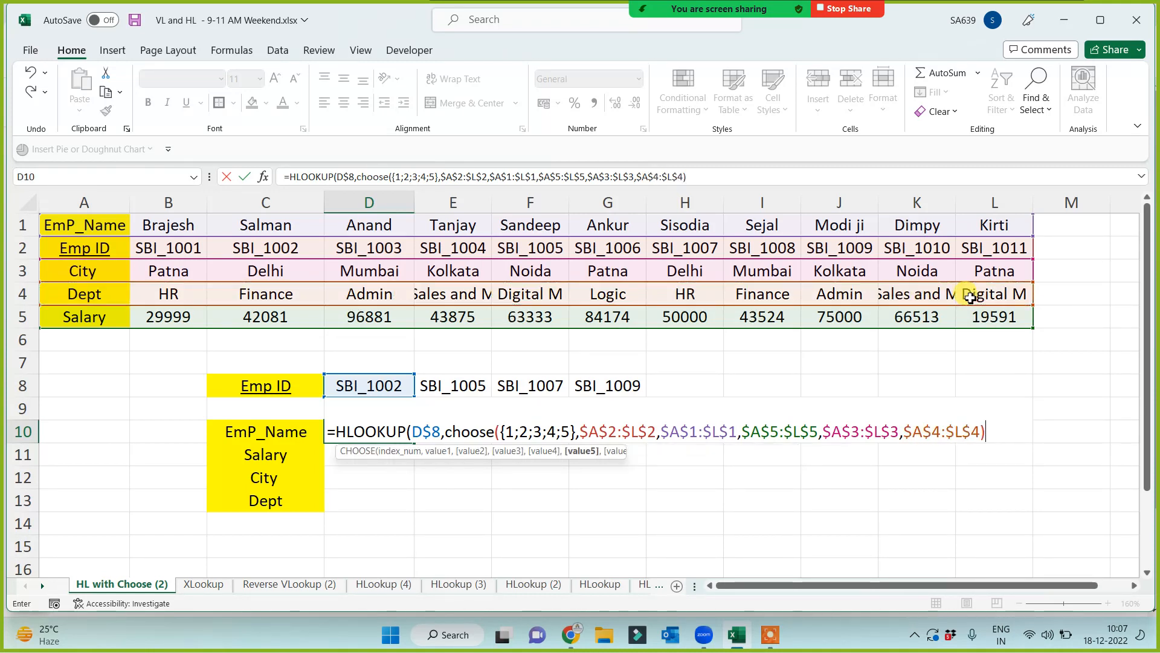
Step: Finish the D10 formula with ROW(A2) as the row index and 0 for an exact match
{"action": "type", "text": ",row("}
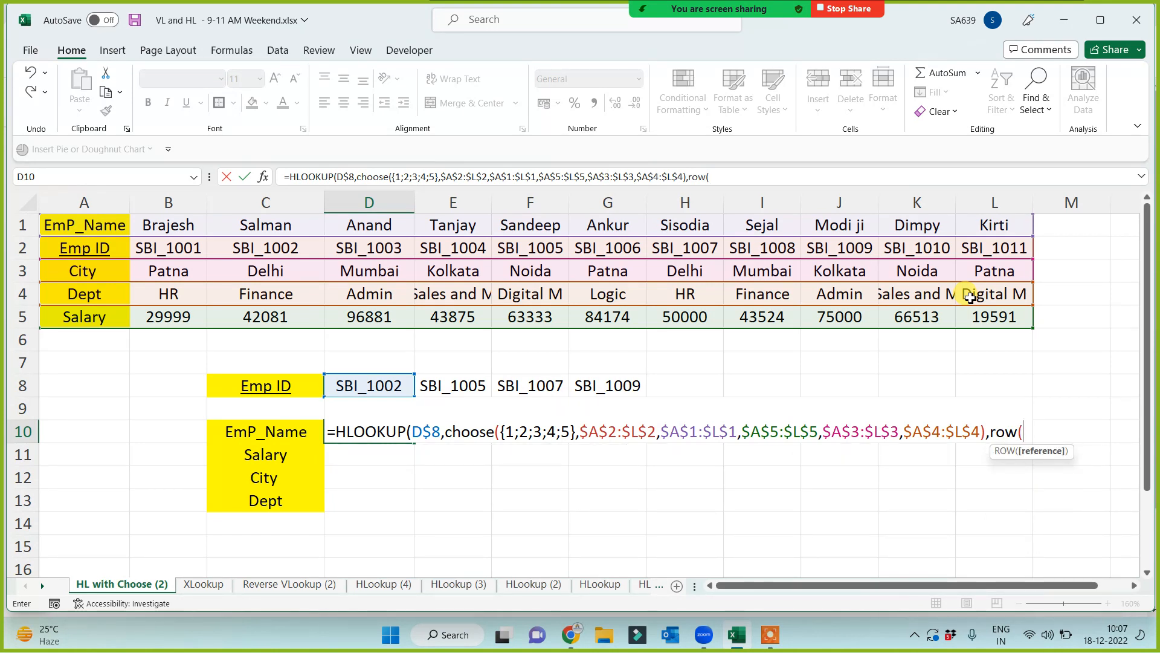
{"action": "type", "text": "a2)"}
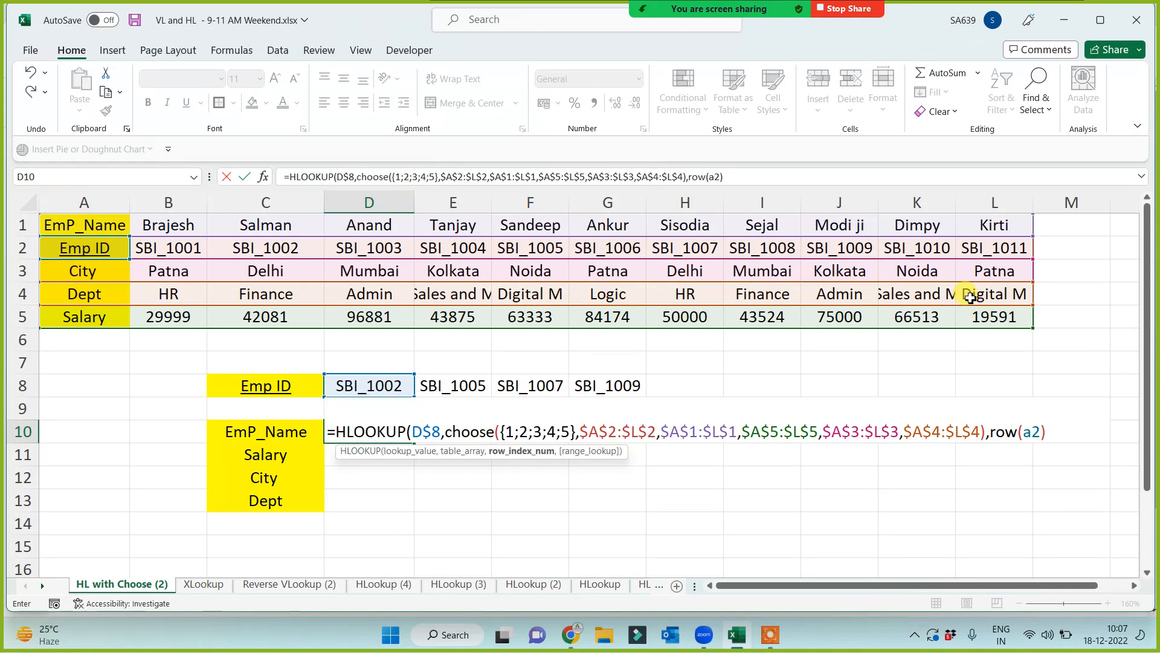
{"action": "type", "text": ",0)"}
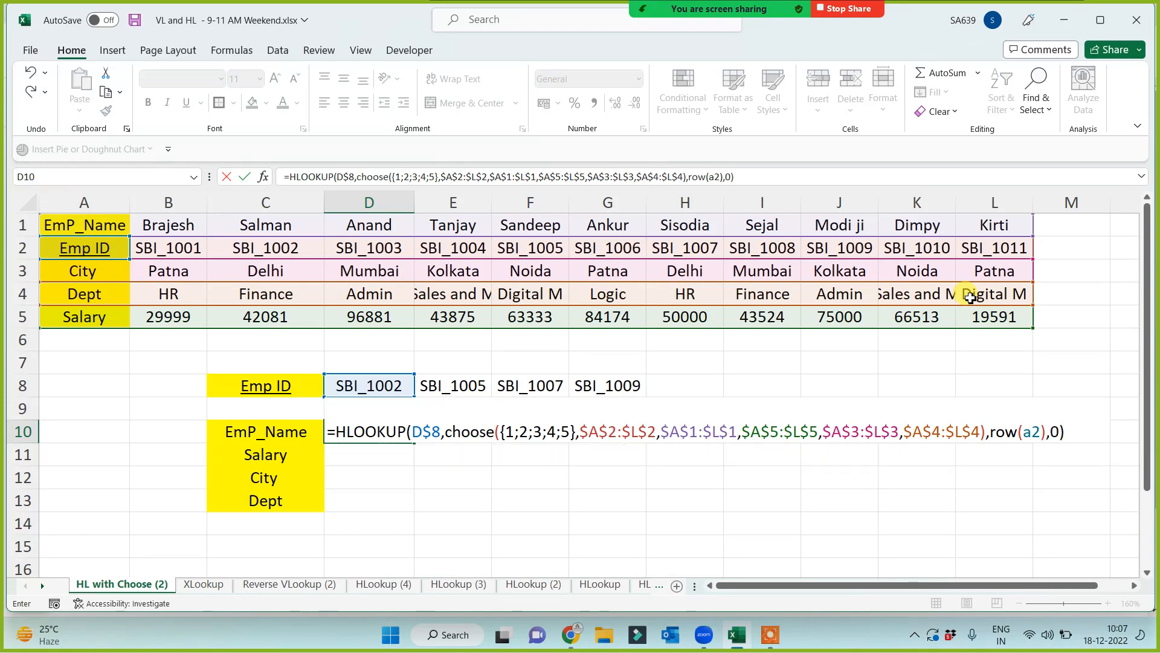
{"action": "key", "text": "Return"}
{"action": "key", "text": "Up"}
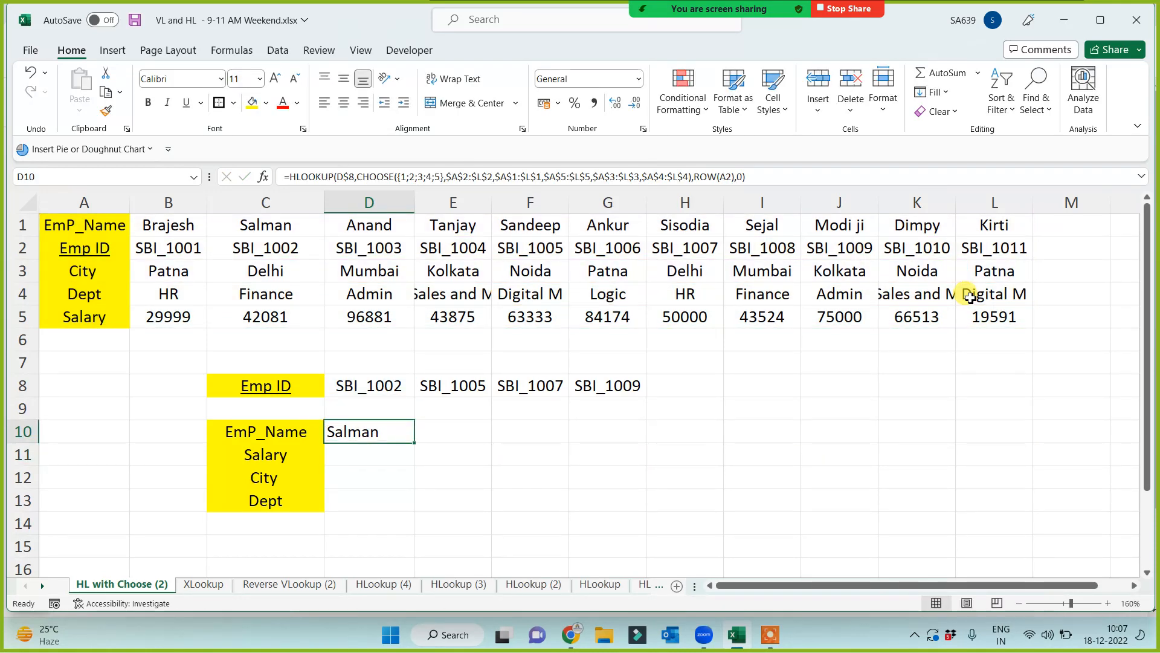
Step: Fill the D10 formula down and across the range D10:G13
{"action": "key", "text": "shift+Right"}
{"action": "key", "text": "shift+Right"}
{"action": "key", "text": "shift+Right"}
{"action": "key", "text": "shift+Down"}
{"action": "key", "text": "shift+Down"}
{"action": "key", "text": "shift+Down"}
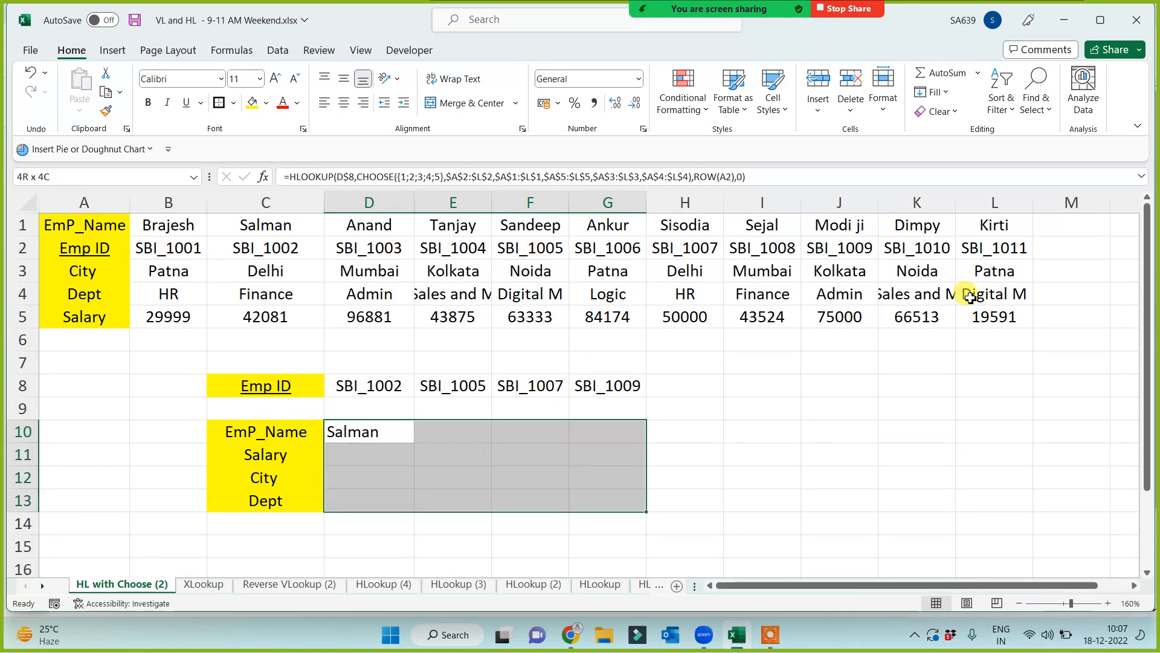
{"action": "key", "text": "ctrl+d"}
{"action": "key", "text": "ctrl+r"}
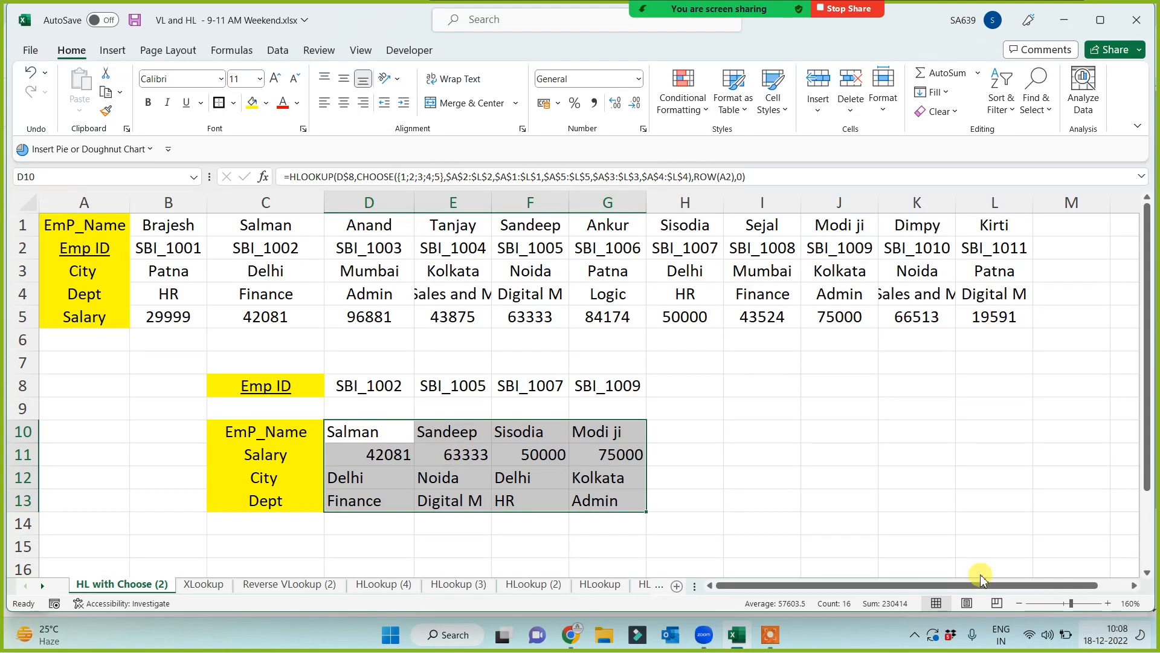
Step: Widen columns E, F and I so their entries fit in full
{"action": "left_click", "coordinate": [777, 459]}
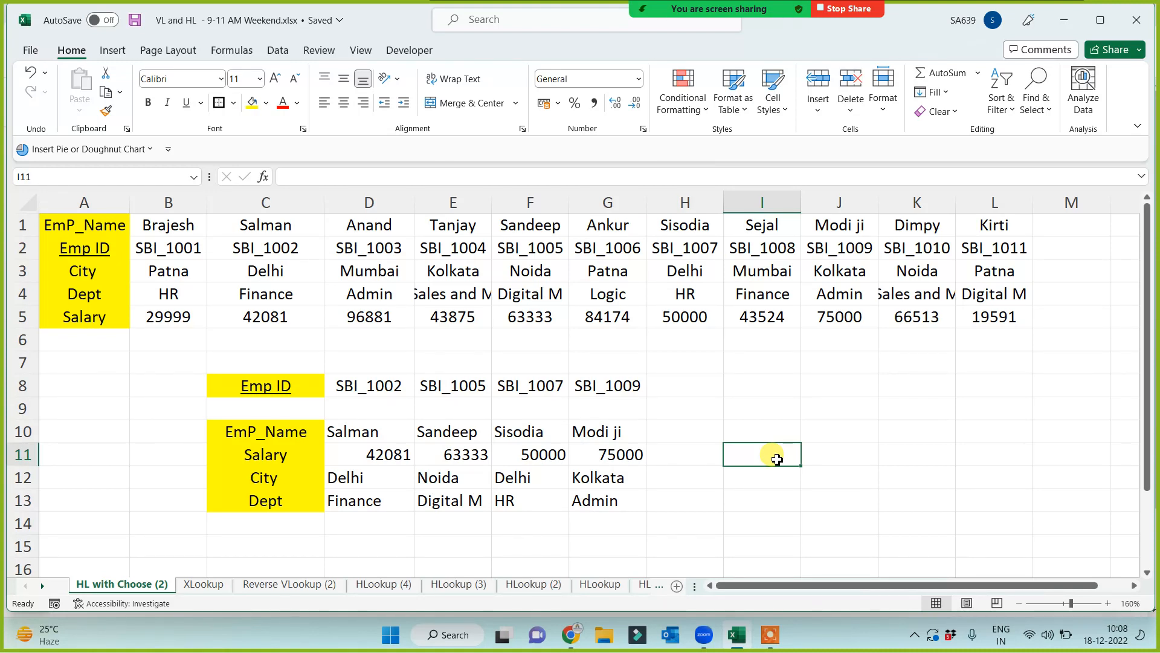
{"action": "left_click_drag", "start_coordinate": [491, 201], "coordinate": [541, 201]}
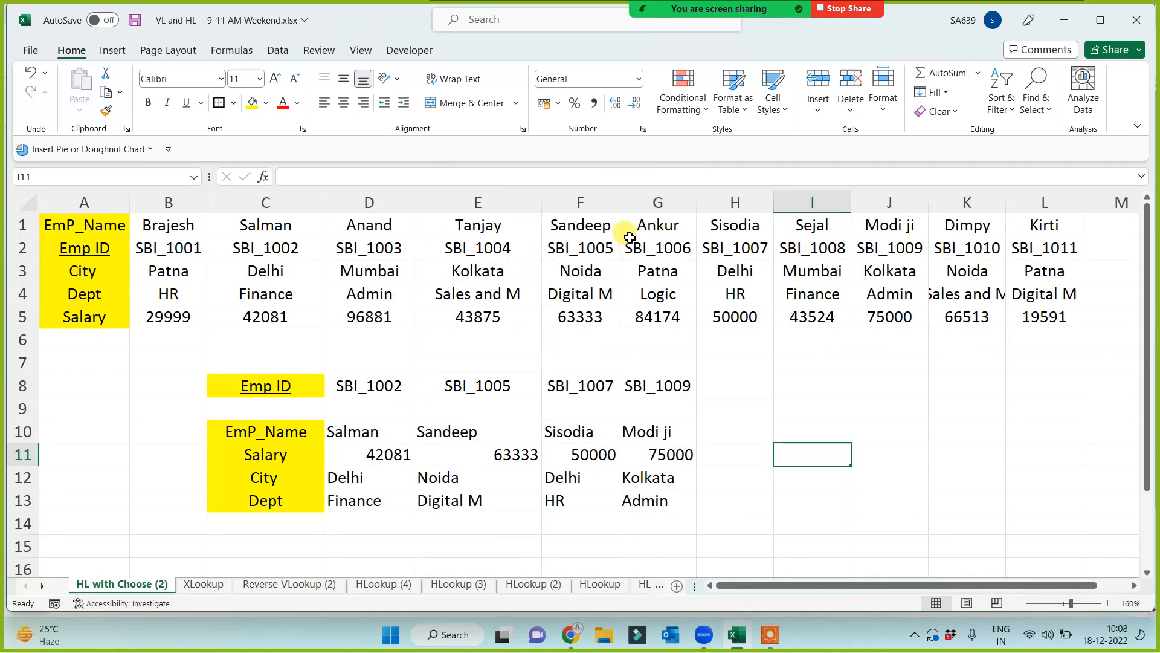
{"action": "left_click_drag", "start_coordinate": [619, 199], "coordinate": [646, 206]}
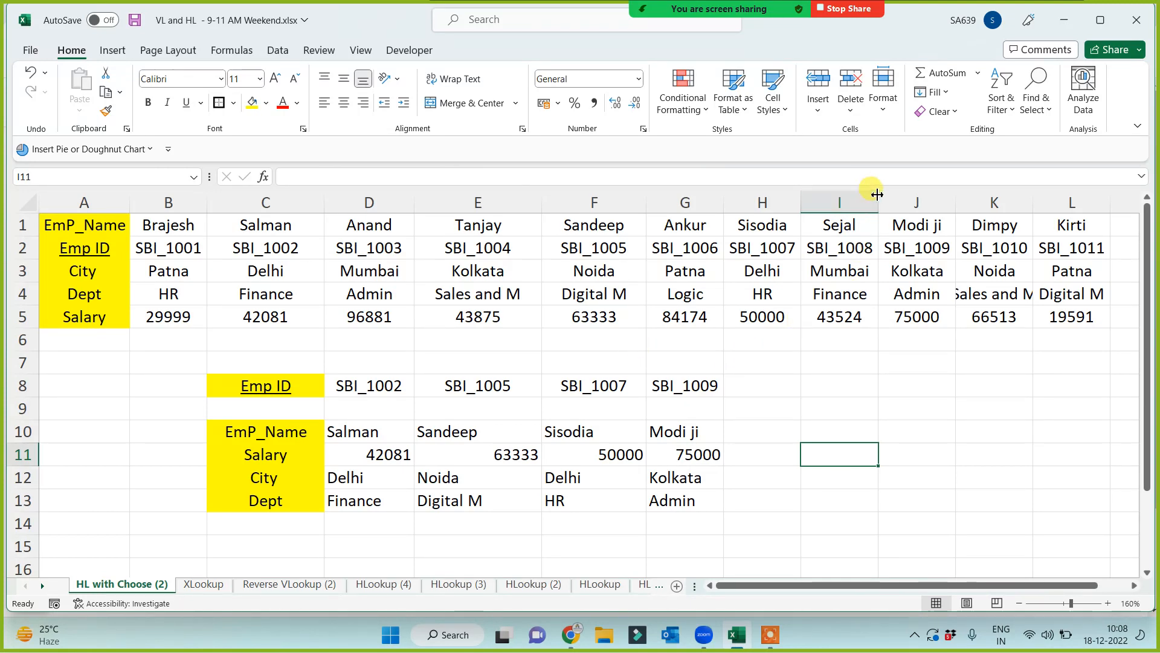
{"action": "left_click_drag", "start_coordinate": [880, 203], "coordinate": [892, 203]}
{"action": "left_click", "coordinate": [783, 434]}
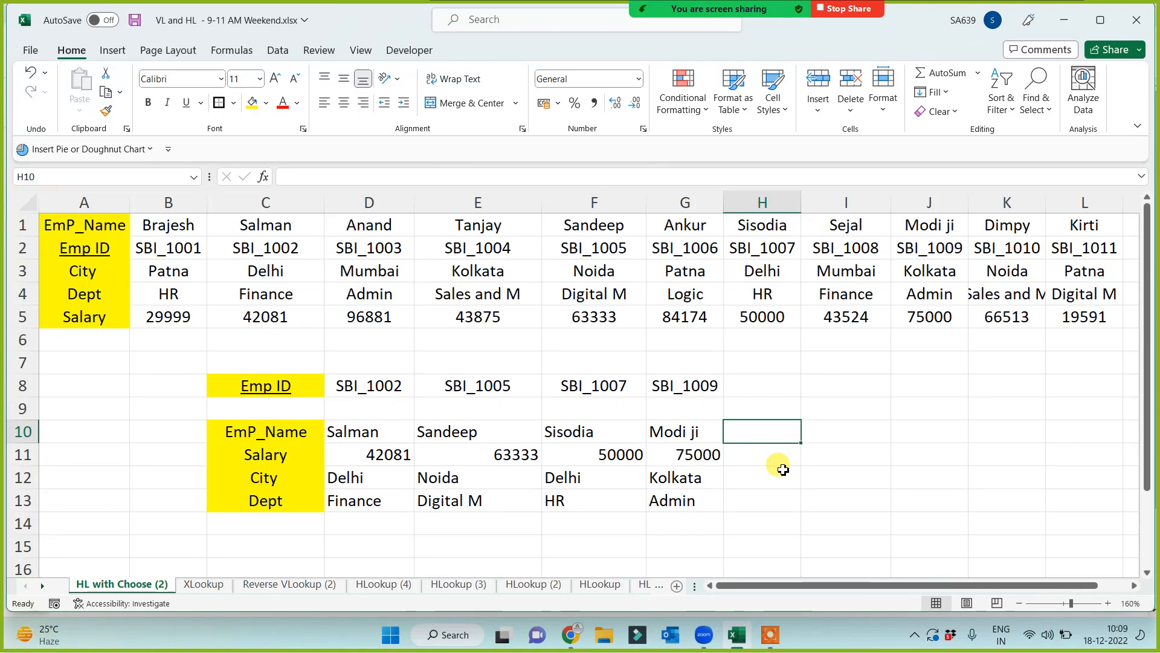
{"action": "left_click", "coordinate": [810, 431]}
{"action": "left_click", "coordinate": [810, 491]}
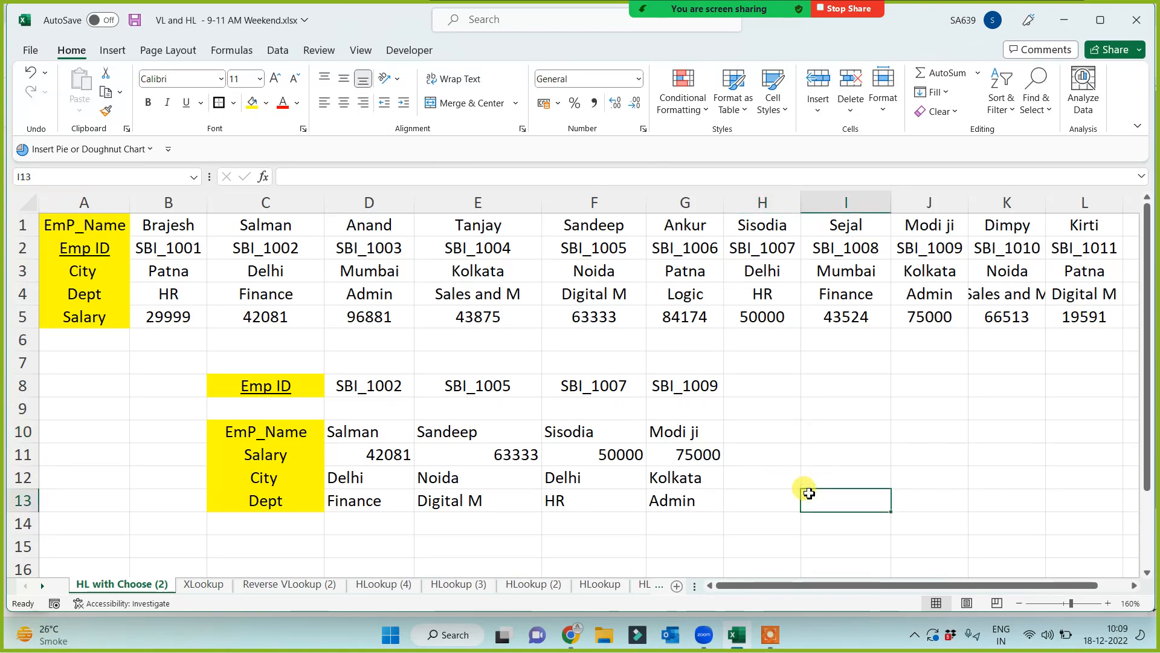
{"action": "left_click", "coordinate": [135, 524]}
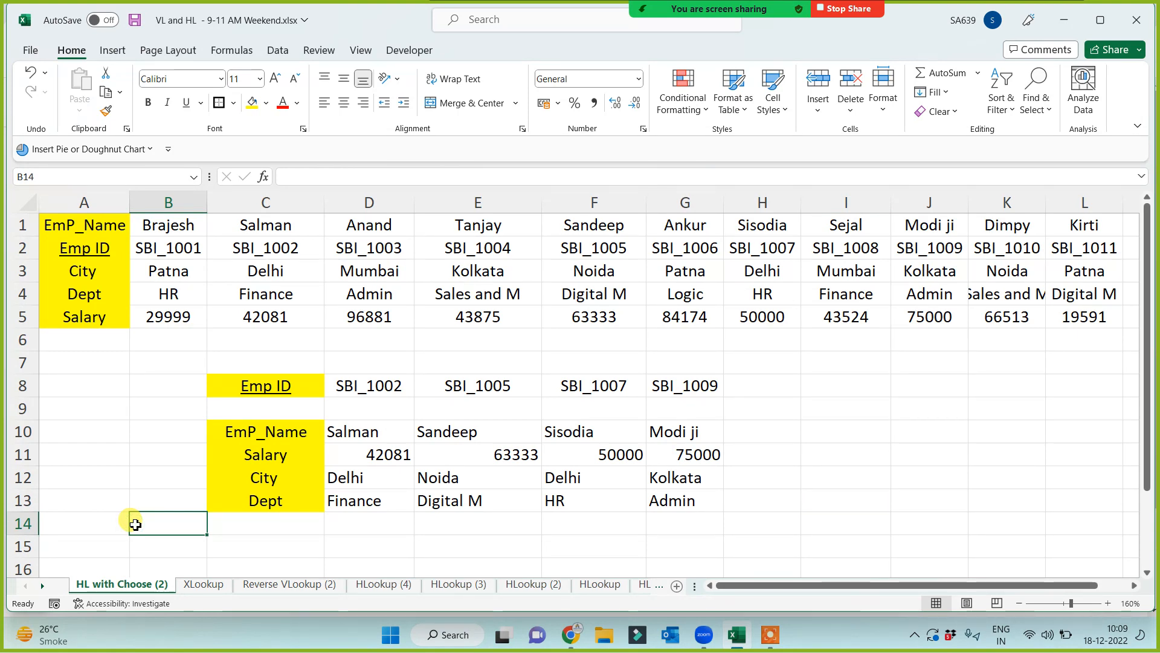
{"action": "left_click", "coordinate": [136, 394]}
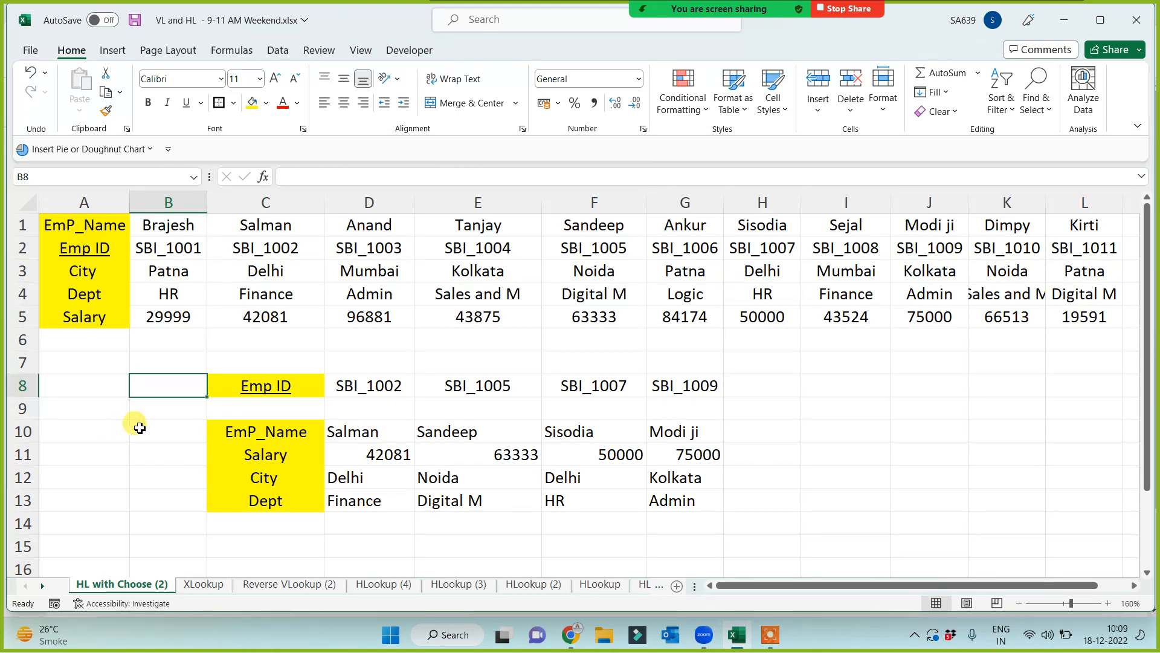
{"action": "left_click", "coordinate": [140, 427]}
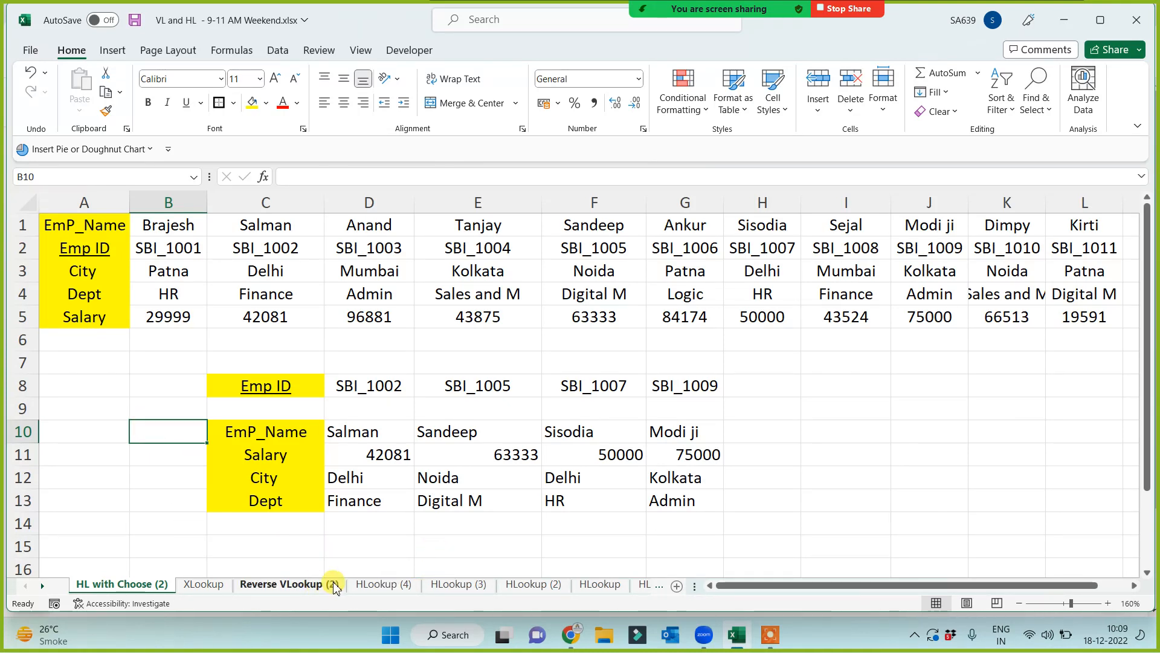
Step: Copy the employee table A1:E12 from the VLookup (6) sheet into cell A1 of a new worksheet
{"action": "left_click", "coordinate": [40, 586]}
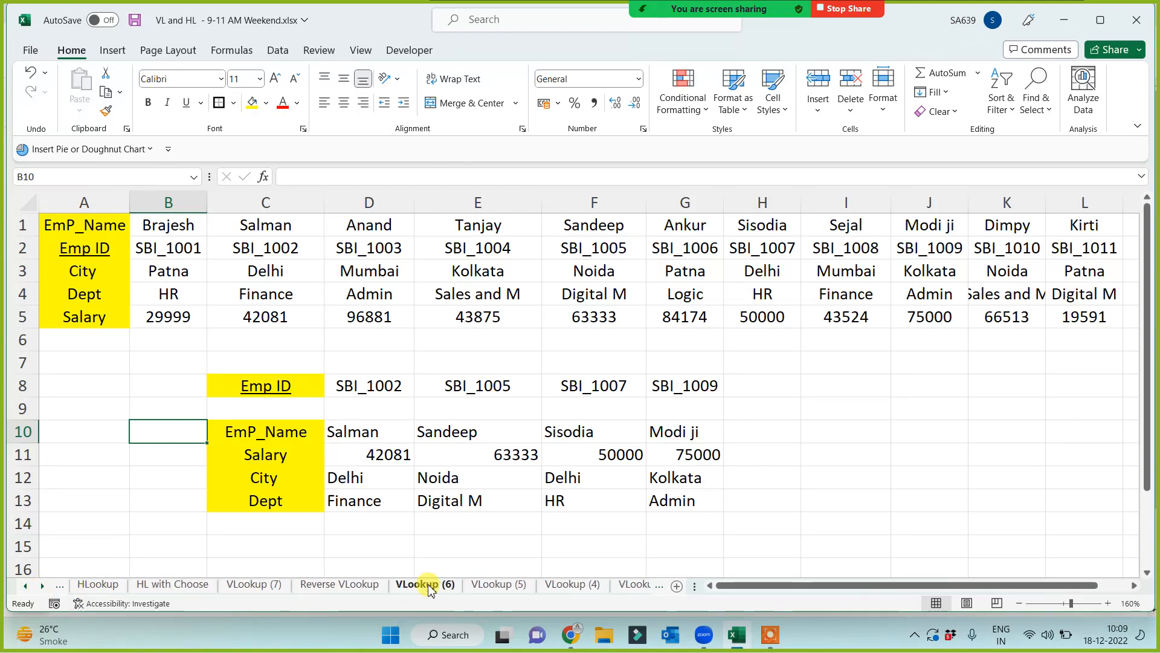
{"action": "left_click", "coordinate": [426, 584]}
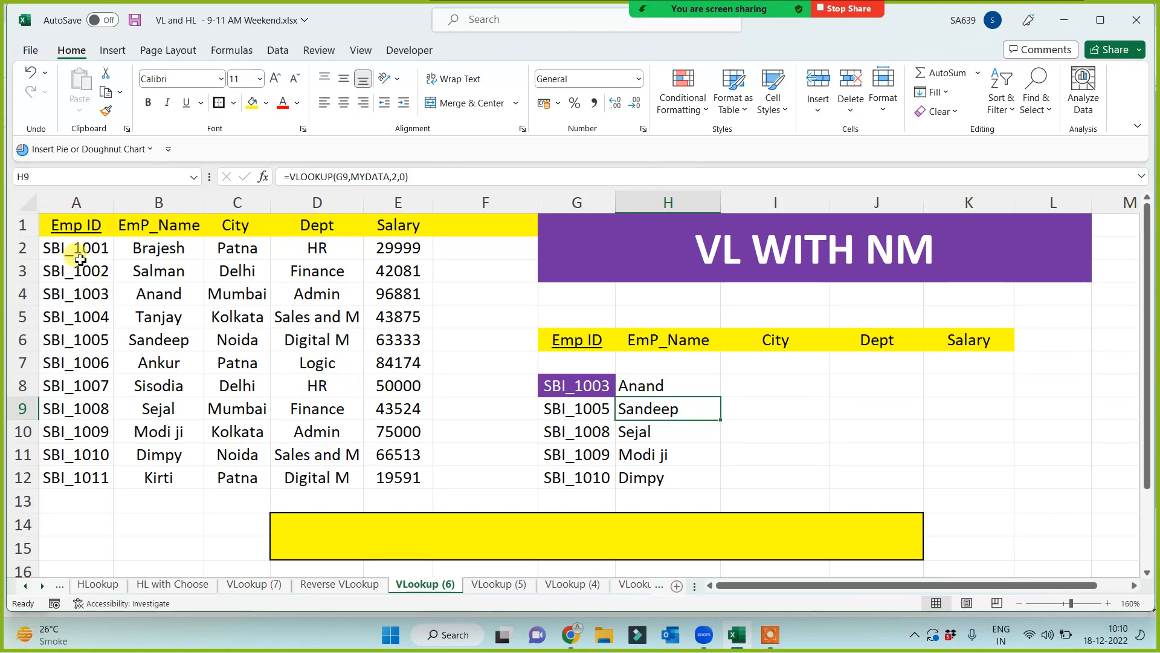
{"action": "left_click_drag", "start_coordinate": [90, 226], "coordinate": [390, 475]}
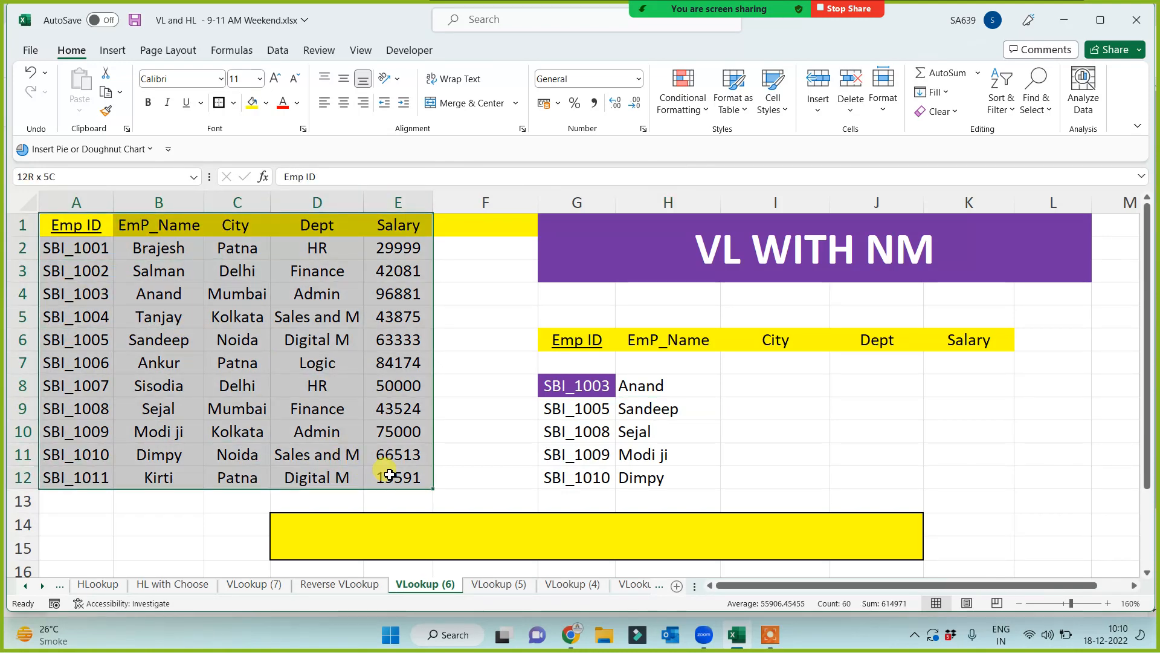
{"action": "key", "text": "ctrl+c"}
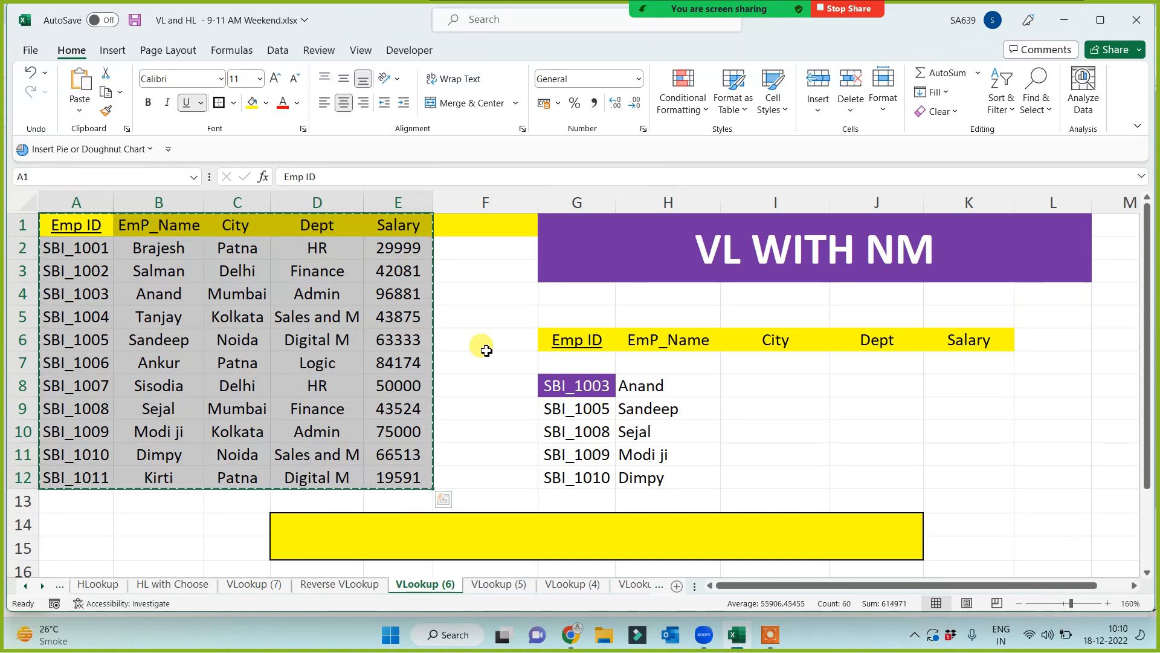
{"action": "left_click", "coordinate": [677, 586]}
{"action": "key", "text": "ctrl+v"}
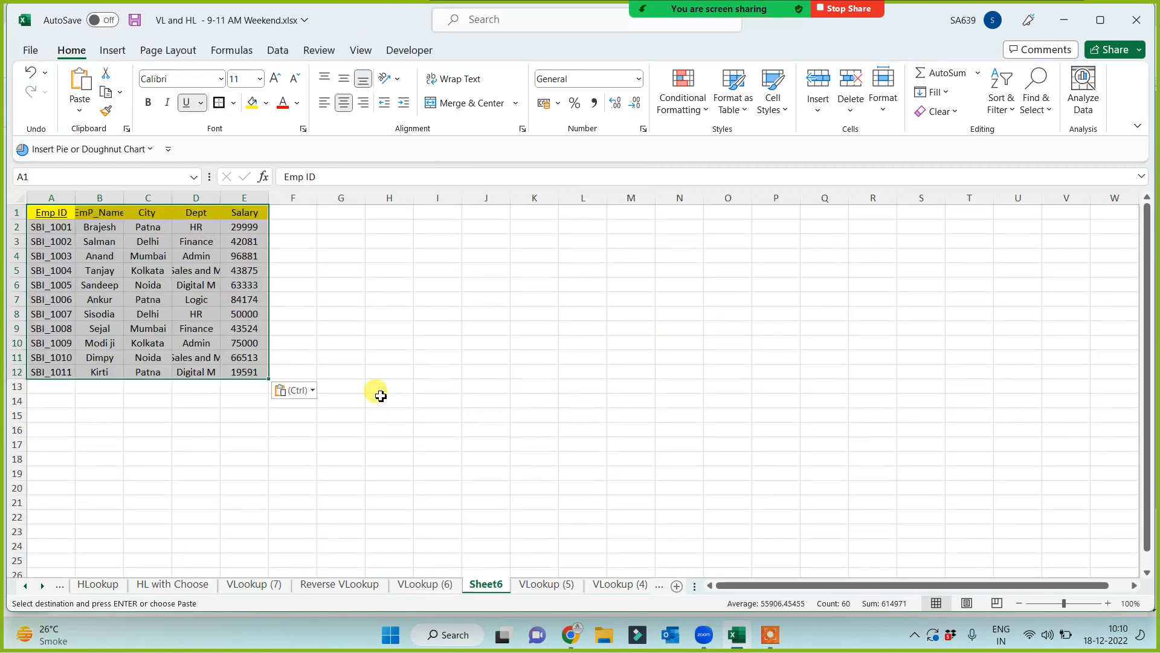
Step: Widen columns A:E of the new sheet to one equal width that fits every entry
{"action": "scroll", "coordinate": [432, 423], "scroll_direction": "up", "scroll_amount": 3}
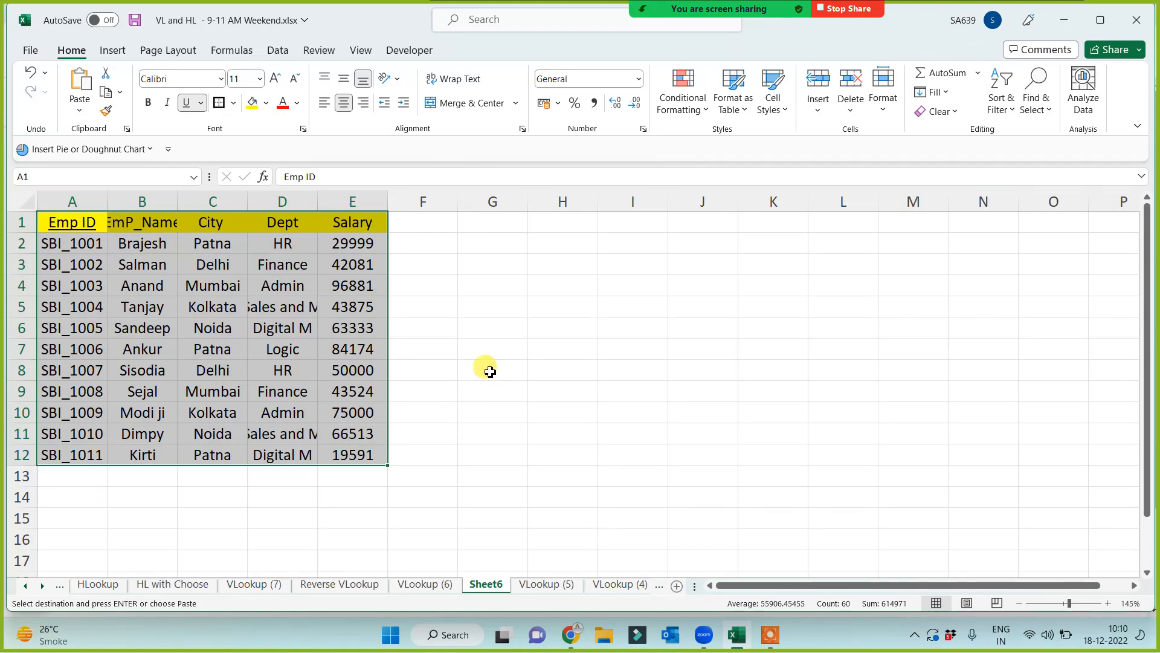
{"action": "left_click", "coordinate": [232, 481]}
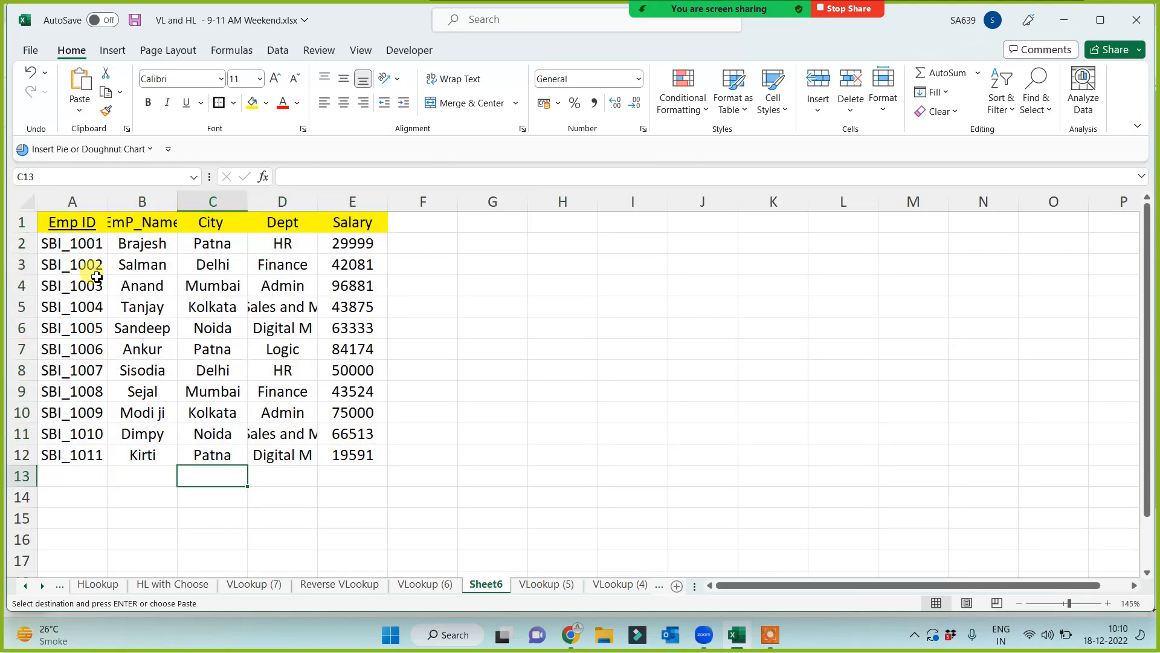
{"action": "left_click_drag", "start_coordinate": [83, 201], "coordinate": [339, 201]}
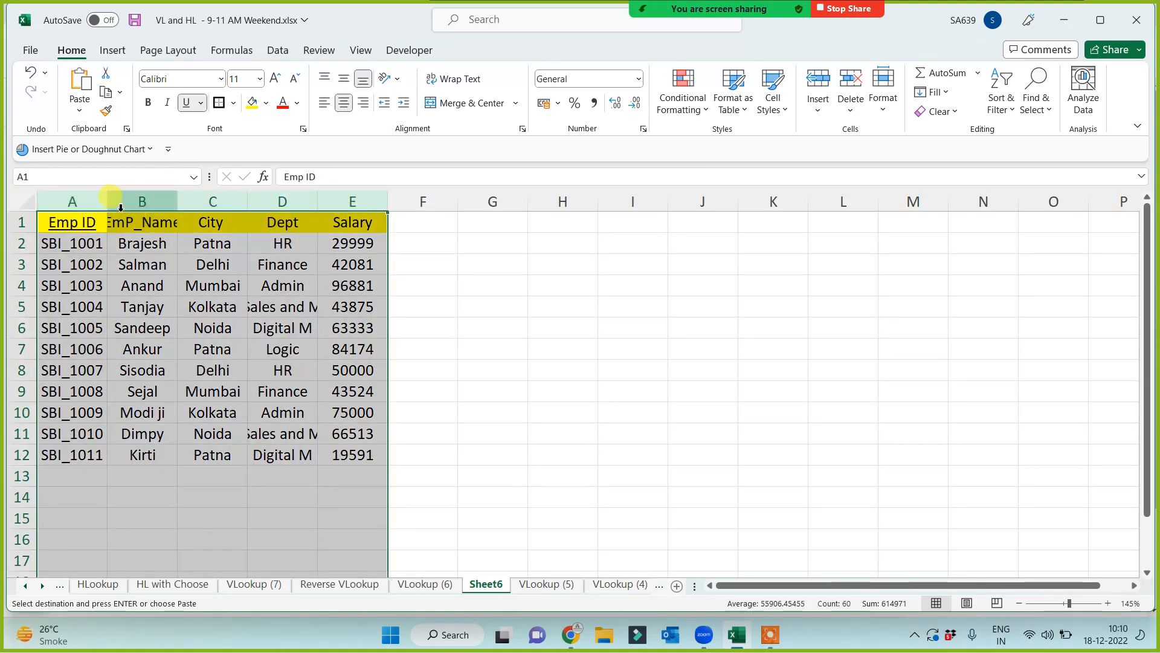
{"action": "double_click", "coordinate": [108, 201]}
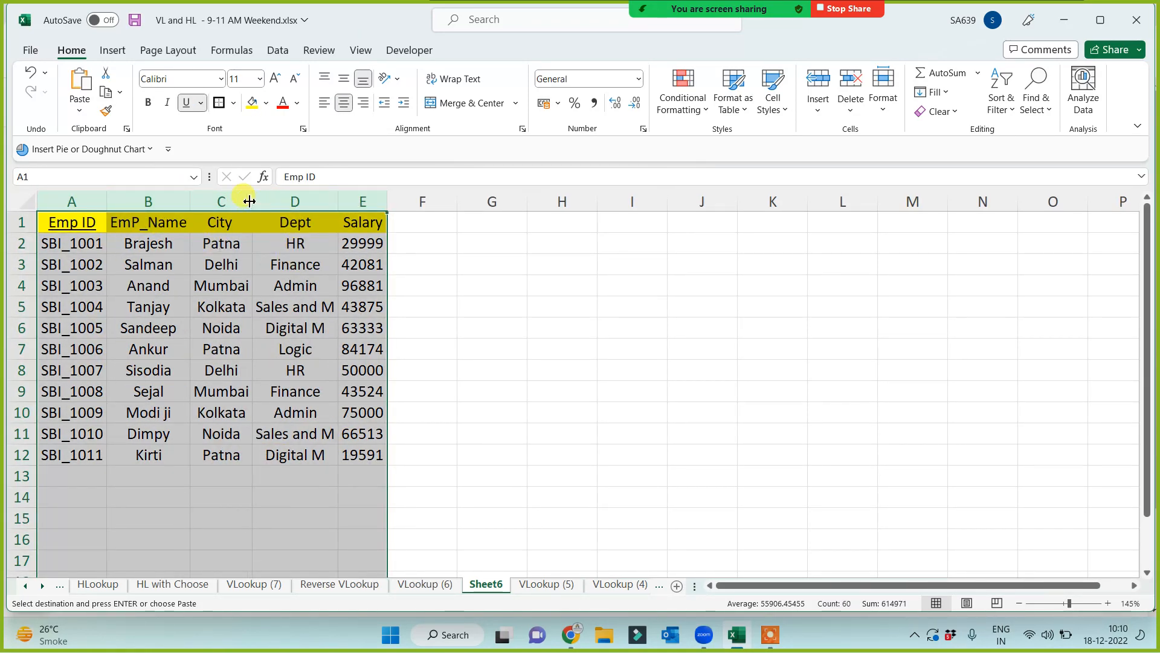
{"action": "left_click_drag", "start_coordinate": [249, 202], "coordinate": [265, 202]}
{"action": "left_click_drag", "start_coordinate": [342, 198], "coordinate": [378, 199]}
{"action": "left_click", "coordinate": [554, 329]}
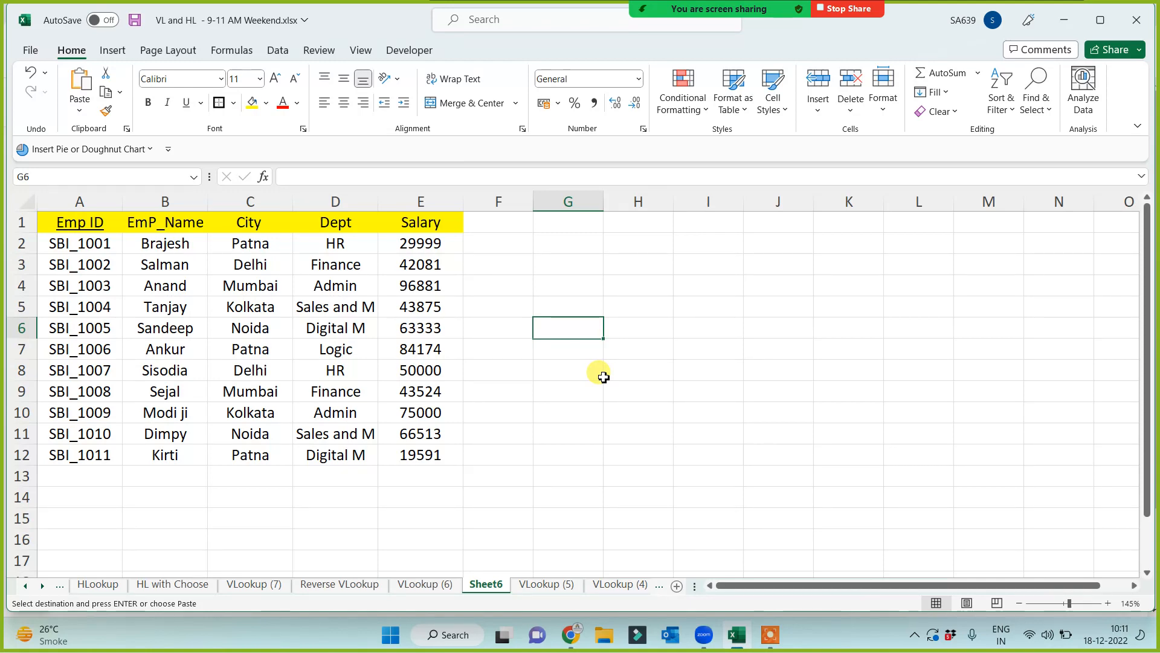
Step: Rename the new worksheet as Muli VL
{"action": "scroll", "coordinate": [625, 391], "scroll_direction": "up", "scroll_amount": 1}
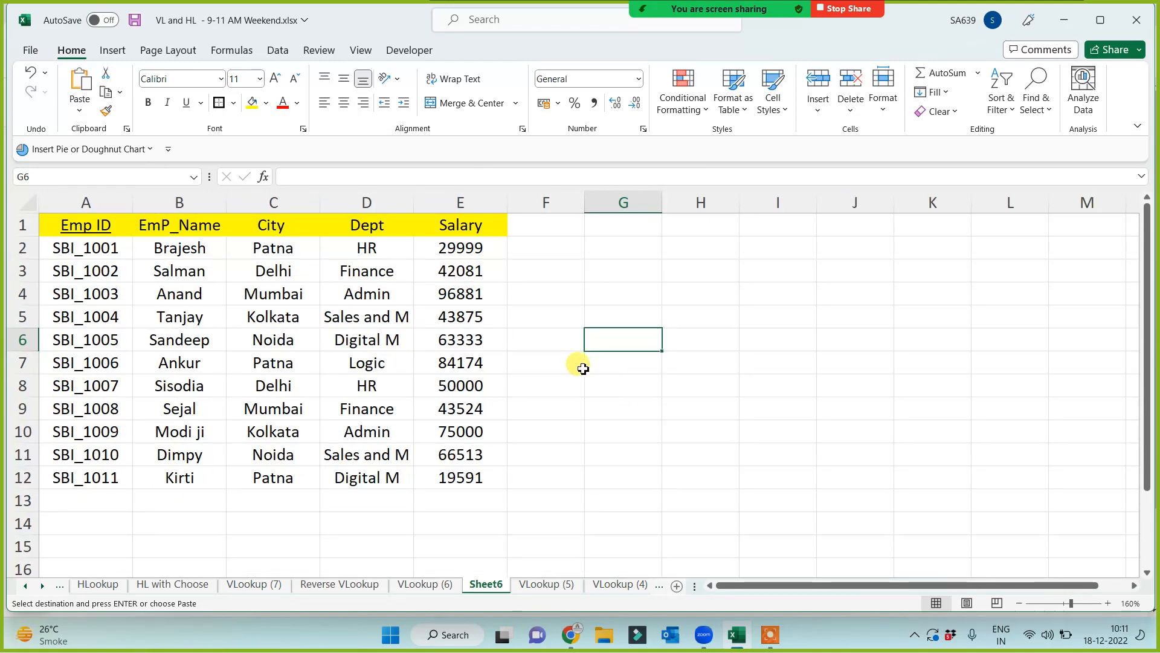
{"action": "left_click", "coordinate": [486, 584]}
{"action": "type", "text": "Mu"}
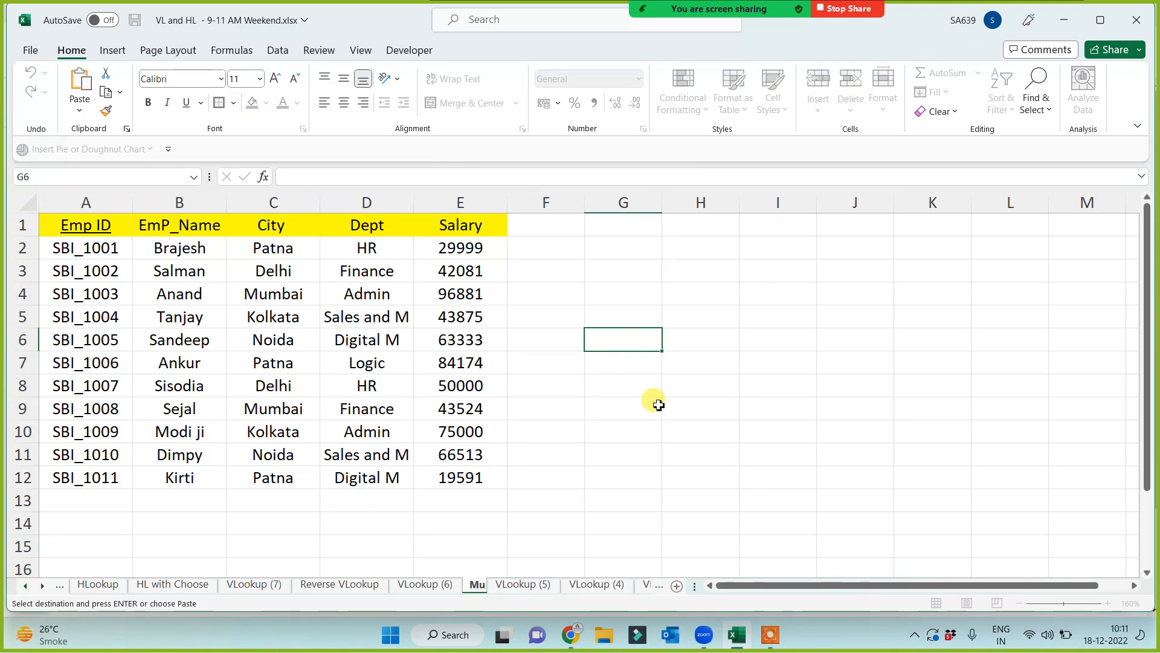
{"action": "type", "text": "li VL"}
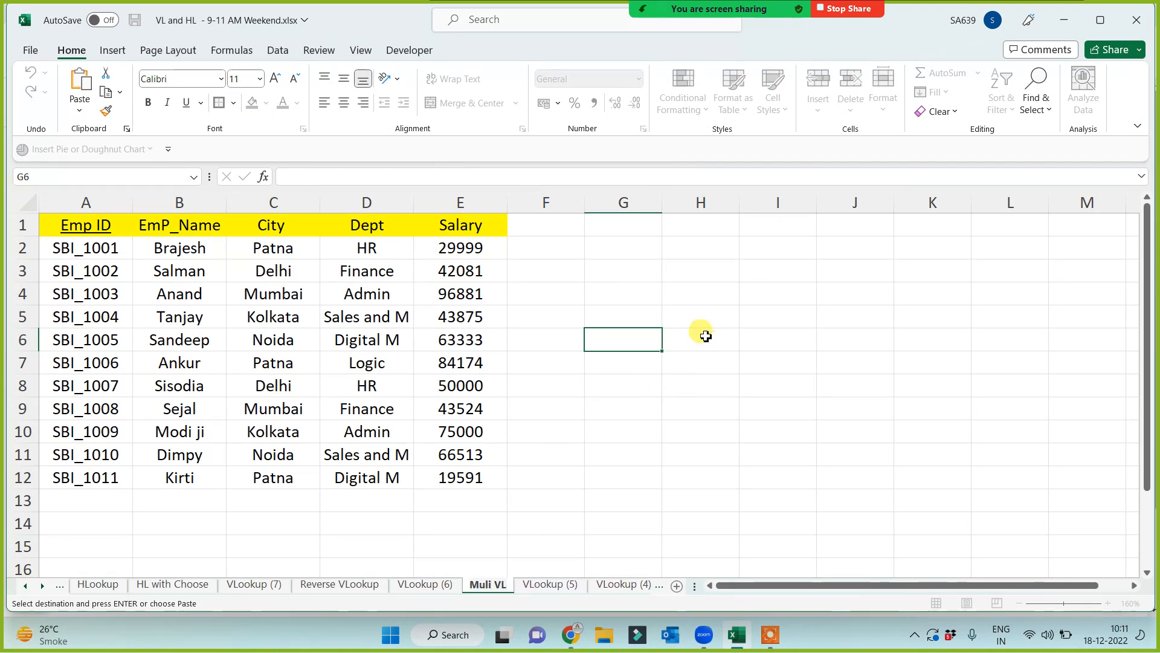
{"action": "left_click", "coordinate": [638, 385]}
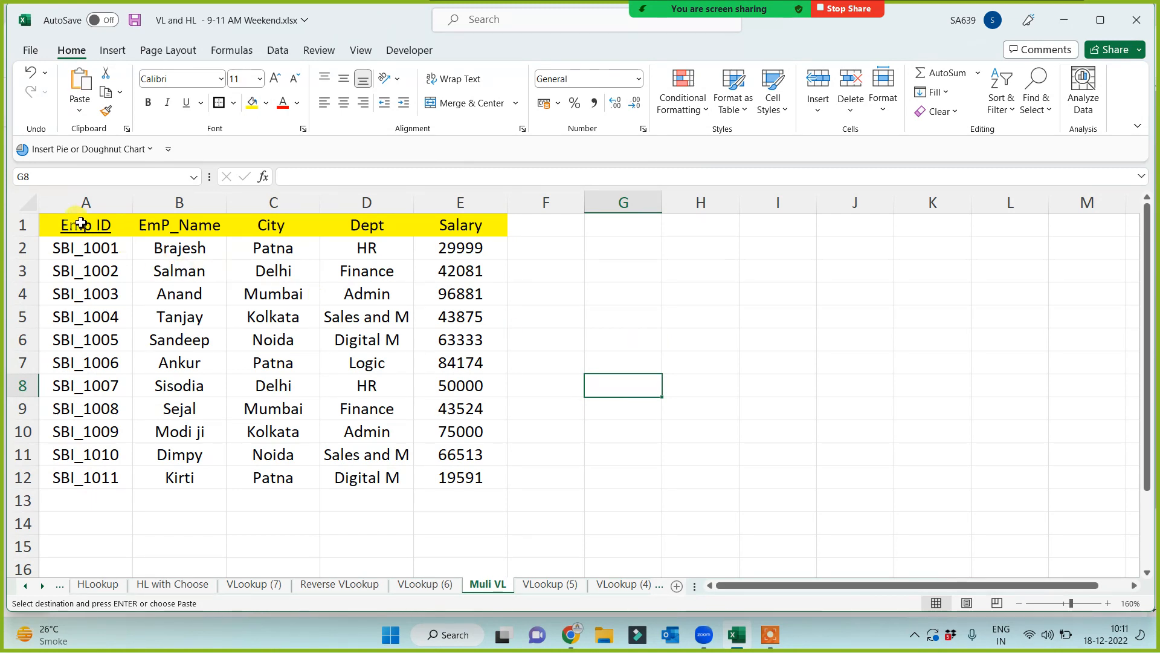
Step: Copy the header row A1:E1 to F5 and to H9 as headings for two more tables
{"action": "left_click_drag", "start_coordinate": [77, 226], "coordinate": [467, 222]}
{"action": "key", "text": "ctrl+c"}
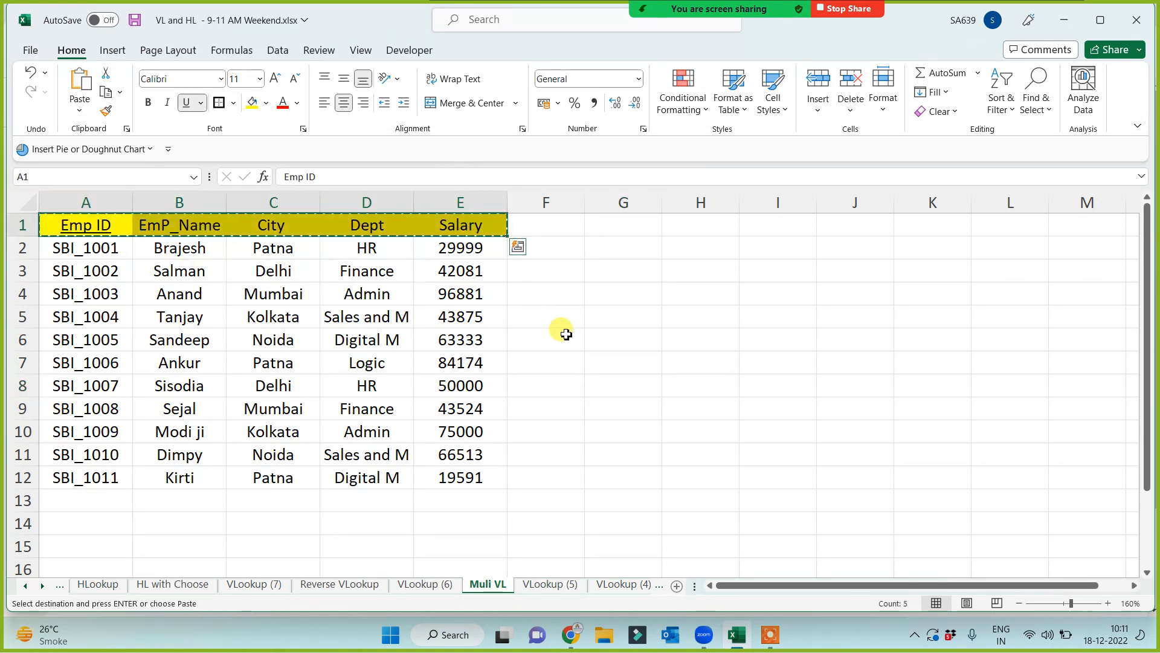
{"action": "left_click", "coordinate": [561, 307]}
{"action": "key", "text": "ctrl+v"}
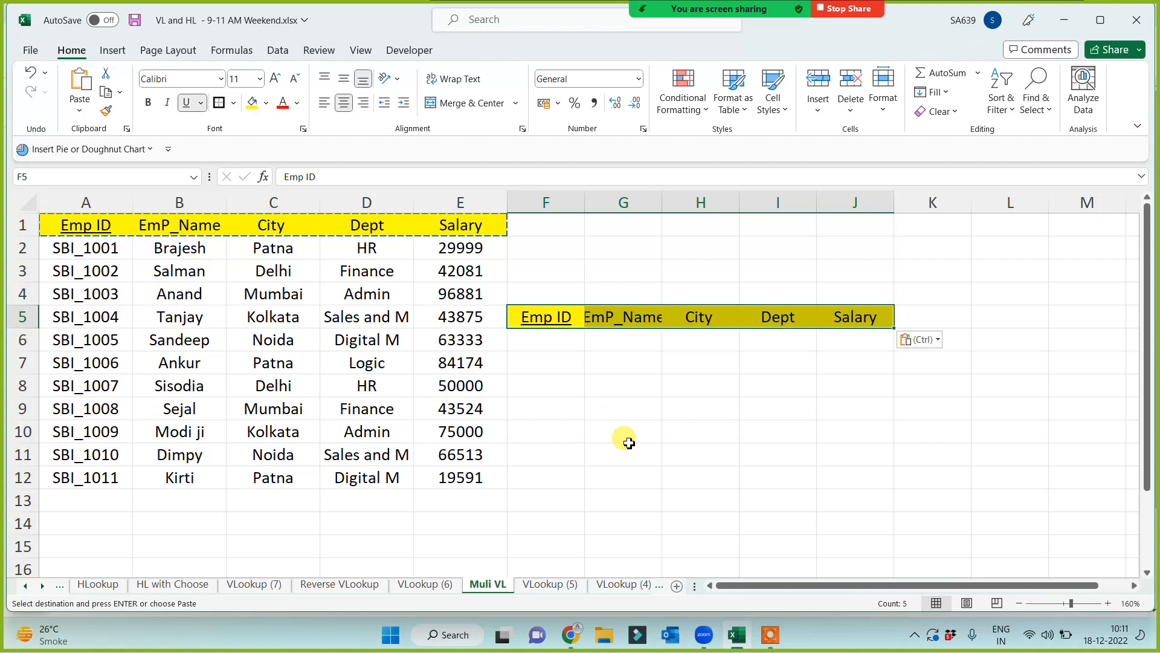
{"action": "left_click", "coordinate": [711, 390]}
{"action": "left_click", "coordinate": [714, 416]}
{"action": "key", "text": "ctrl+v"}
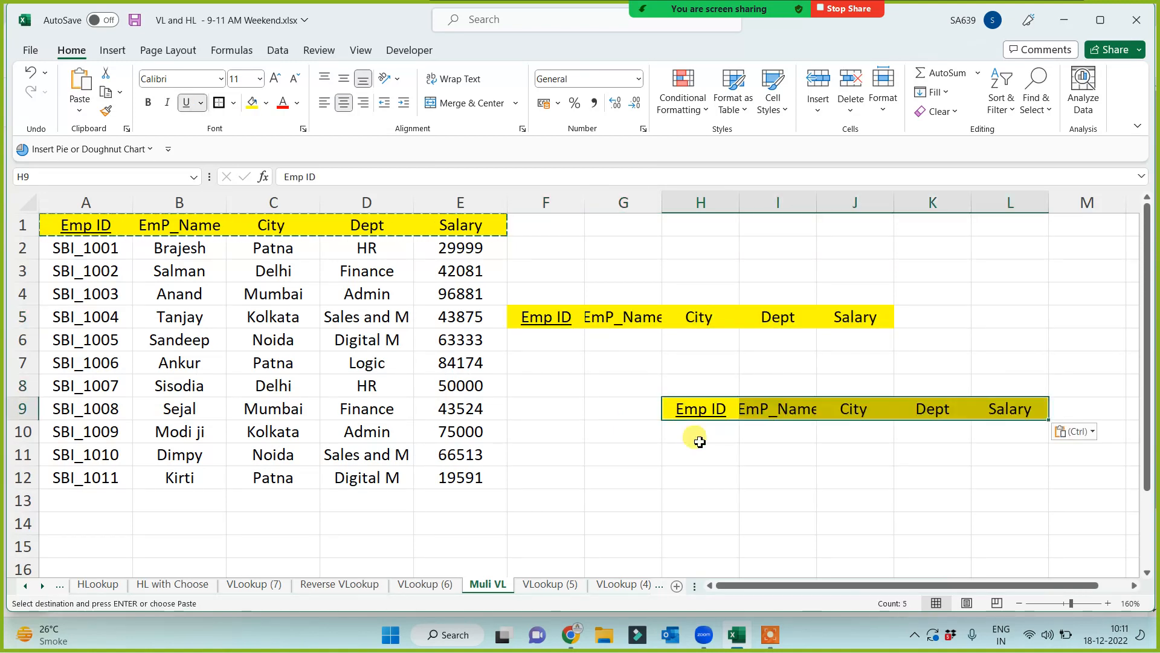
{"action": "left_click", "coordinate": [677, 455]}
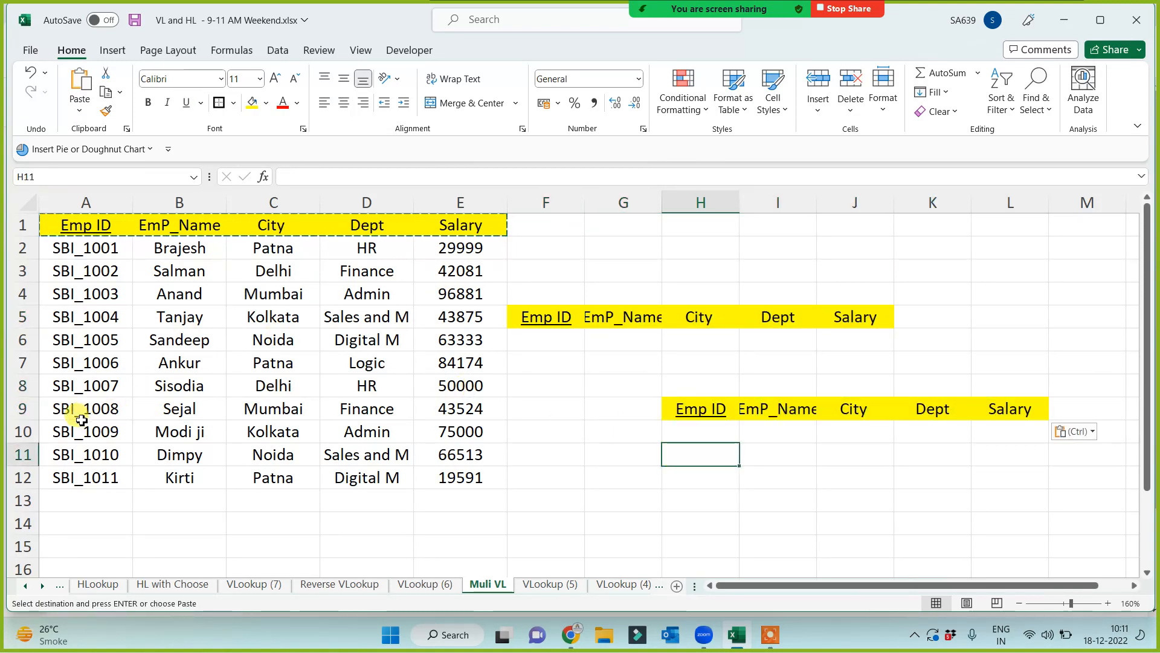
Step: Move the records SBI_1008 to SBI_1011 from A9:E12 to H10, under the third header row
{"action": "left_click_drag", "start_coordinate": [100, 411], "coordinate": [444, 471]}
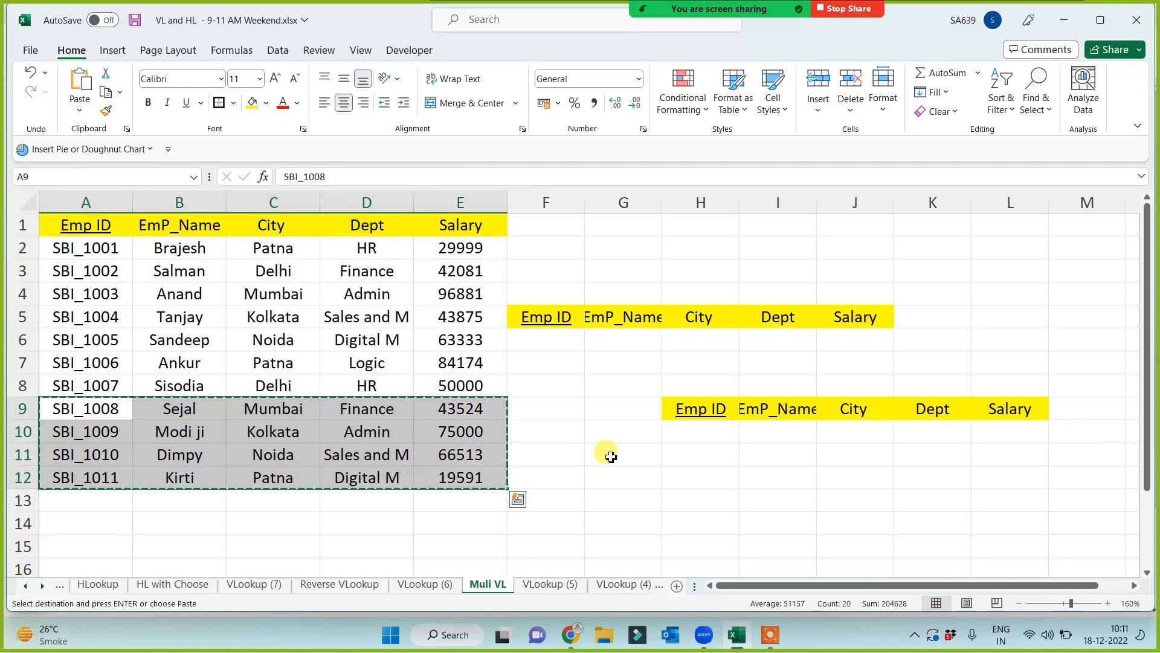
{"action": "key", "text": "ctrl+x"}
{"action": "left_click", "coordinate": [688, 431]}
{"action": "key", "text": "ctrl+v"}
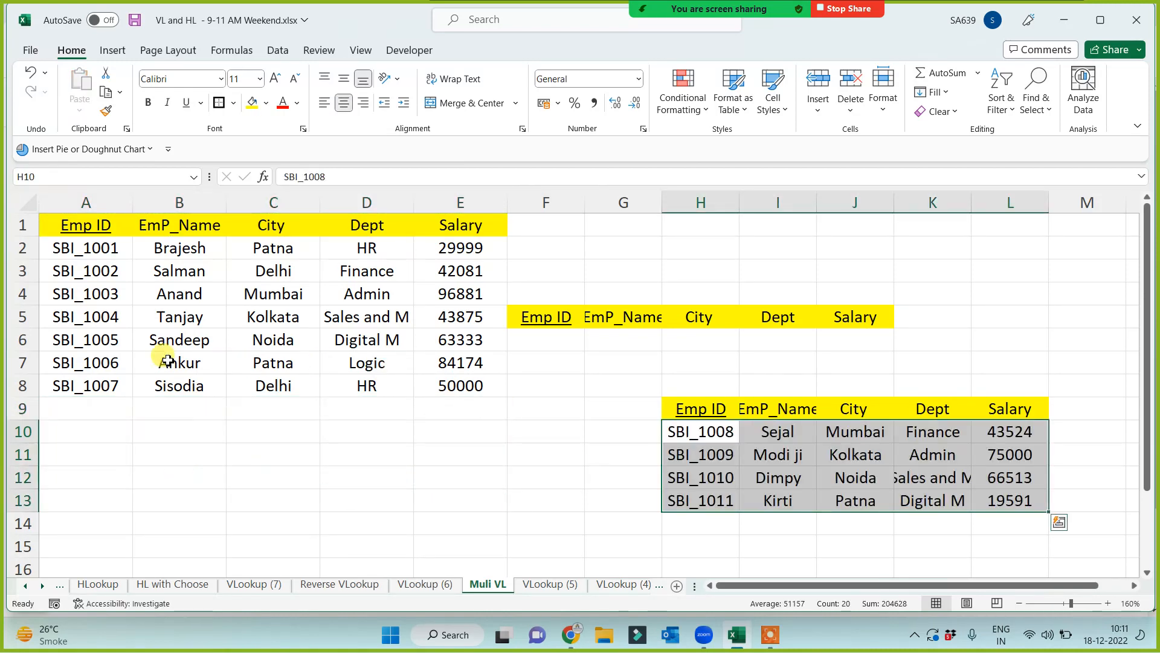
Step: Move the records SBI_1005 to SBI_1007 from A6:E8 to F6, under the second header row
{"action": "left_click_drag", "start_coordinate": [61, 342], "coordinate": [440, 388]}
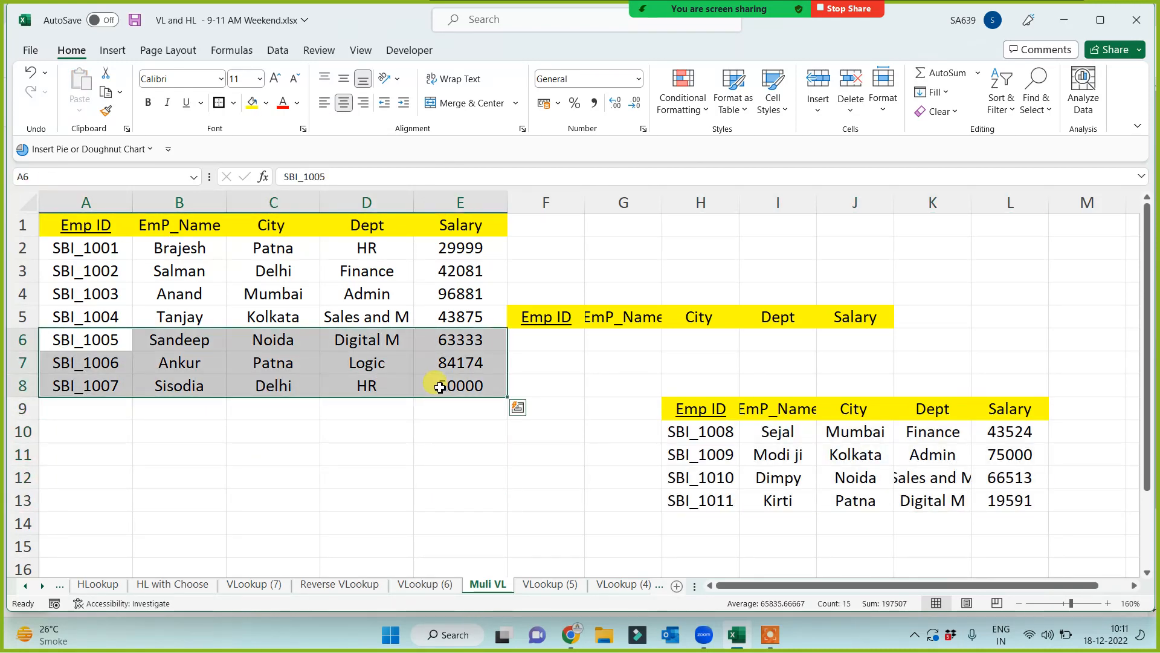
{"action": "key", "text": "ctrl+x"}
{"action": "left_click", "coordinate": [545, 337]}
{"action": "key", "text": "ctrl+v"}
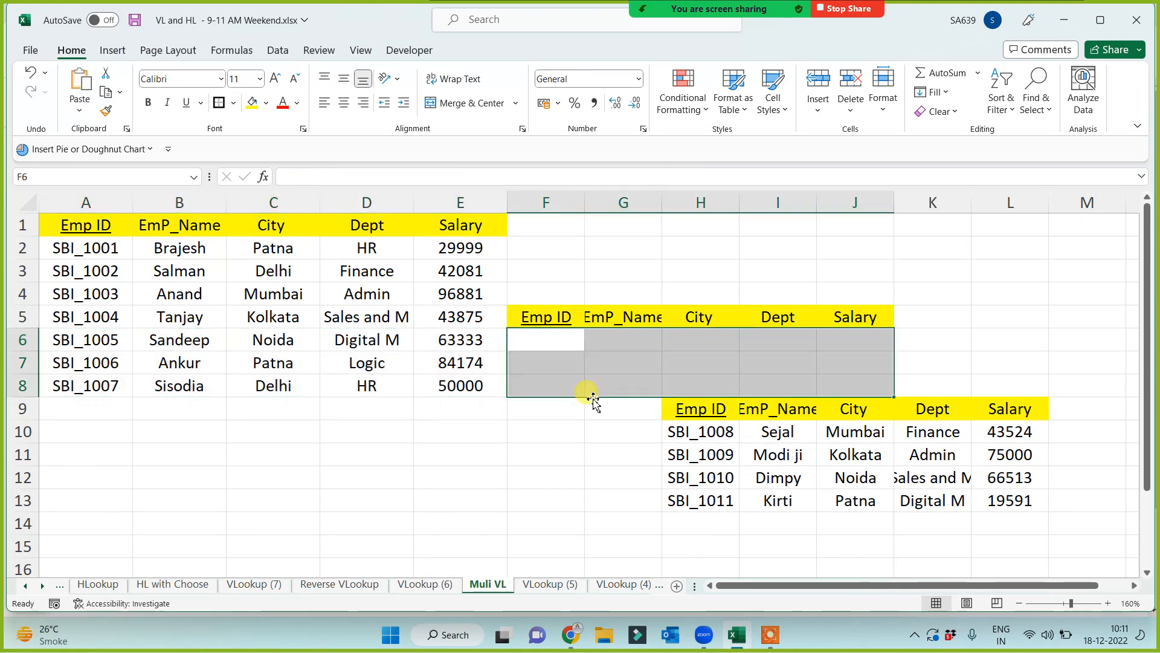
{"action": "left_click", "coordinate": [542, 437]}
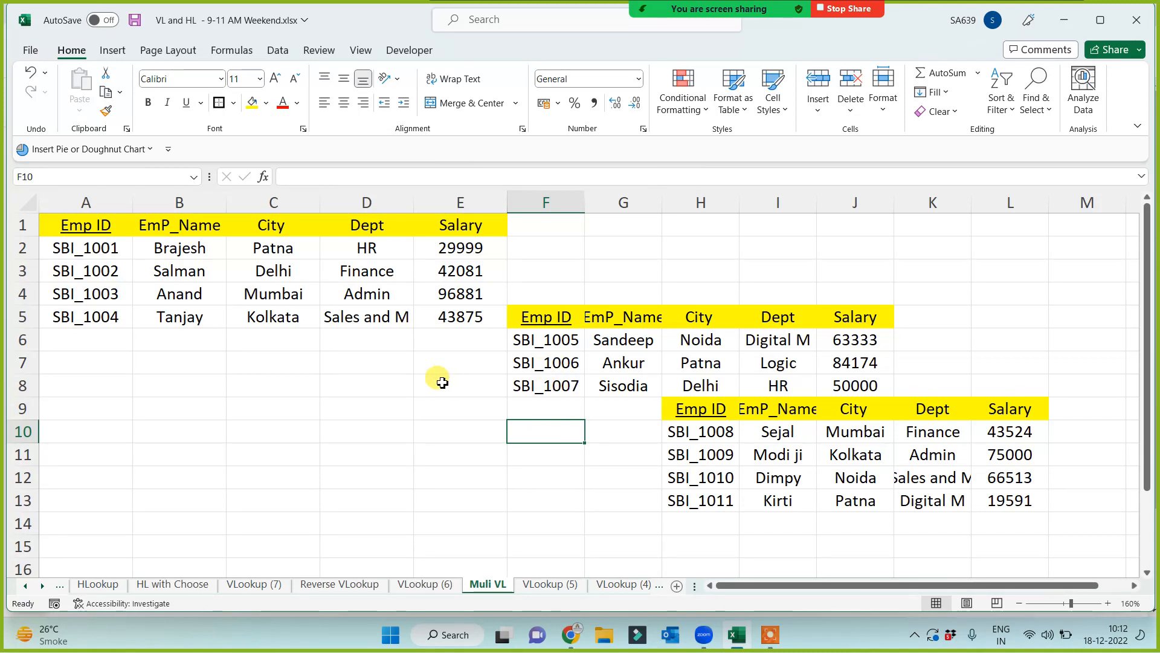
Step: Name the first table range A1:E5 as data1
{"action": "left_click", "coordinate": [112, 235]}
{"action": "left_click_drag", "start_coordinate": [112, 235], "coordinate": [458, 314]}
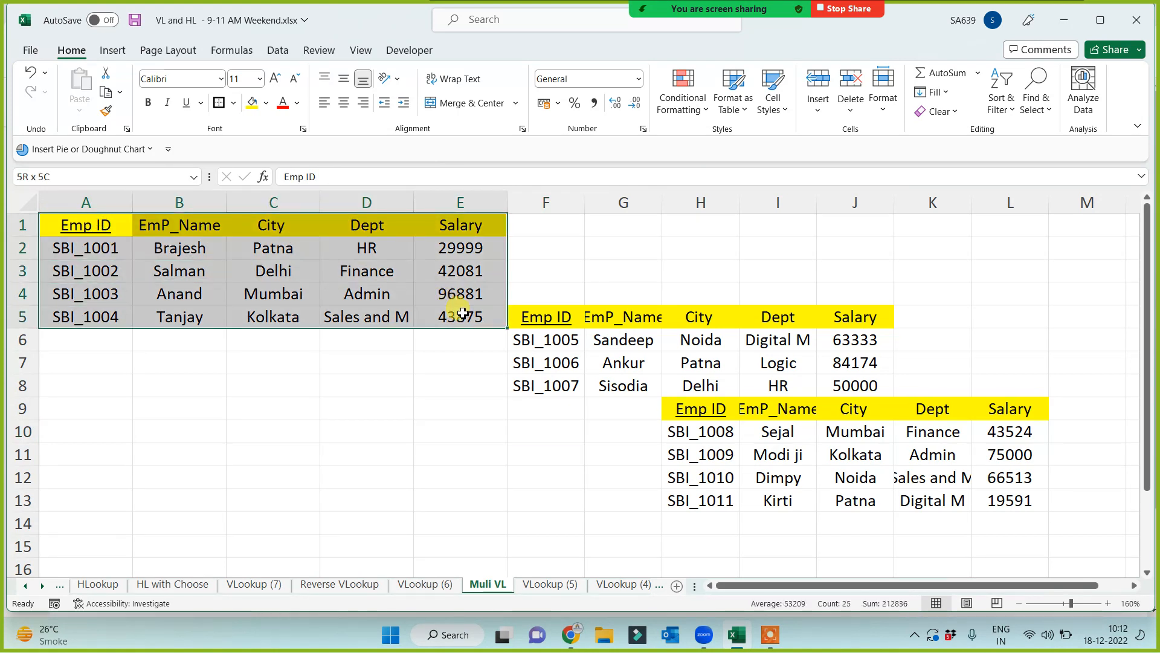
{"action": "left_click", "coordinate": [77, 177]}
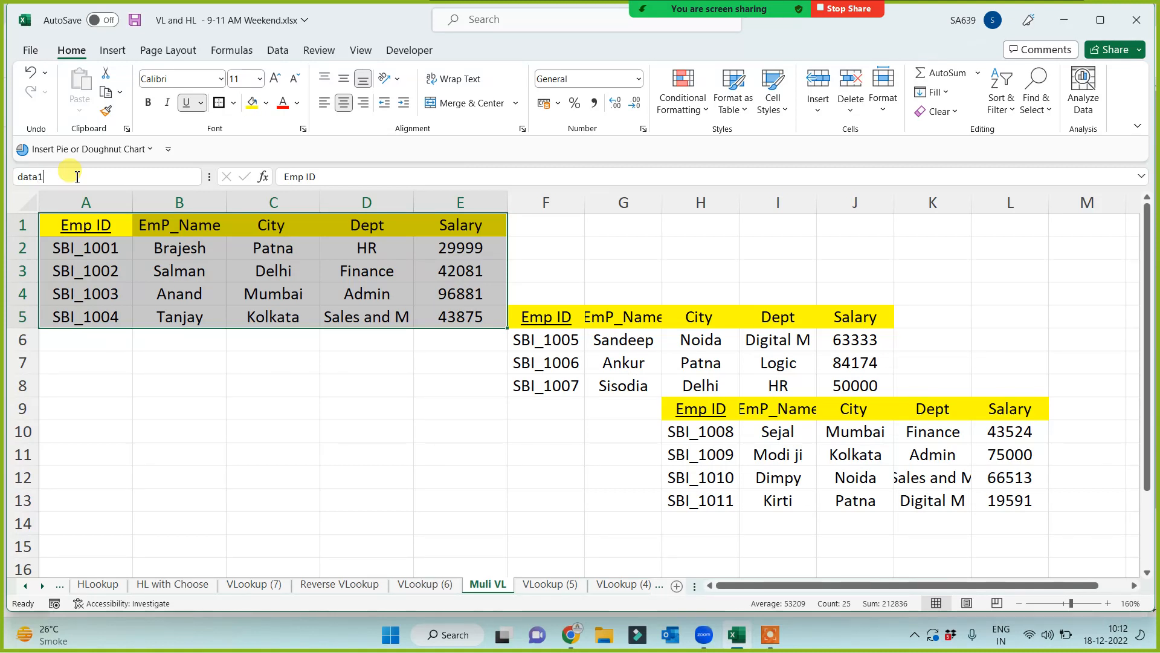
{"action": "key", "text": "Escape"}
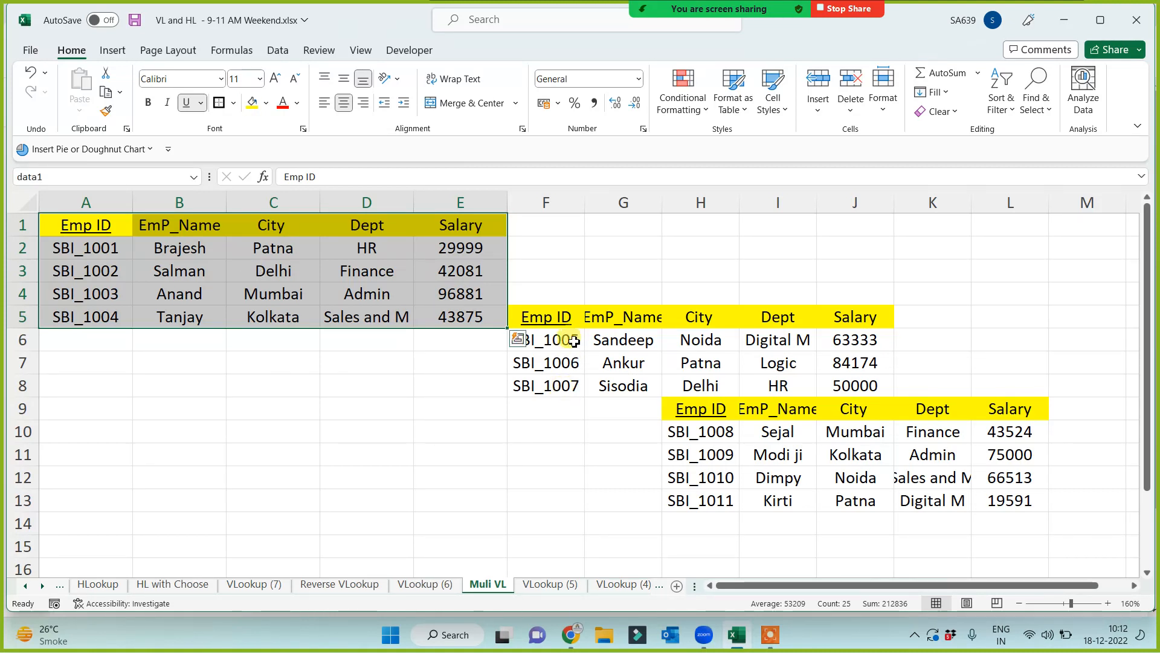
Step: Name the second table range F5:J8 as data2 and the third table range H9:L13 as data3
{"action": "left_click_drag", "start_coordinate": [546, 316], "coordinate": [882, 385]}
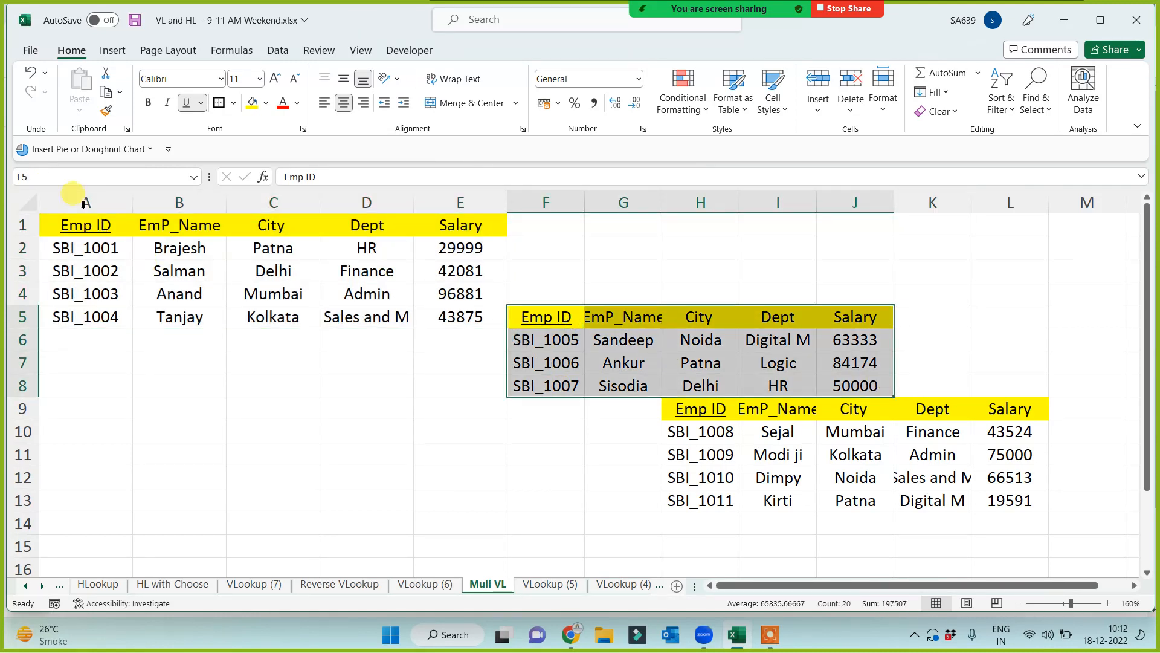
{"action": "left_click", "coordinate": [75, 176]}
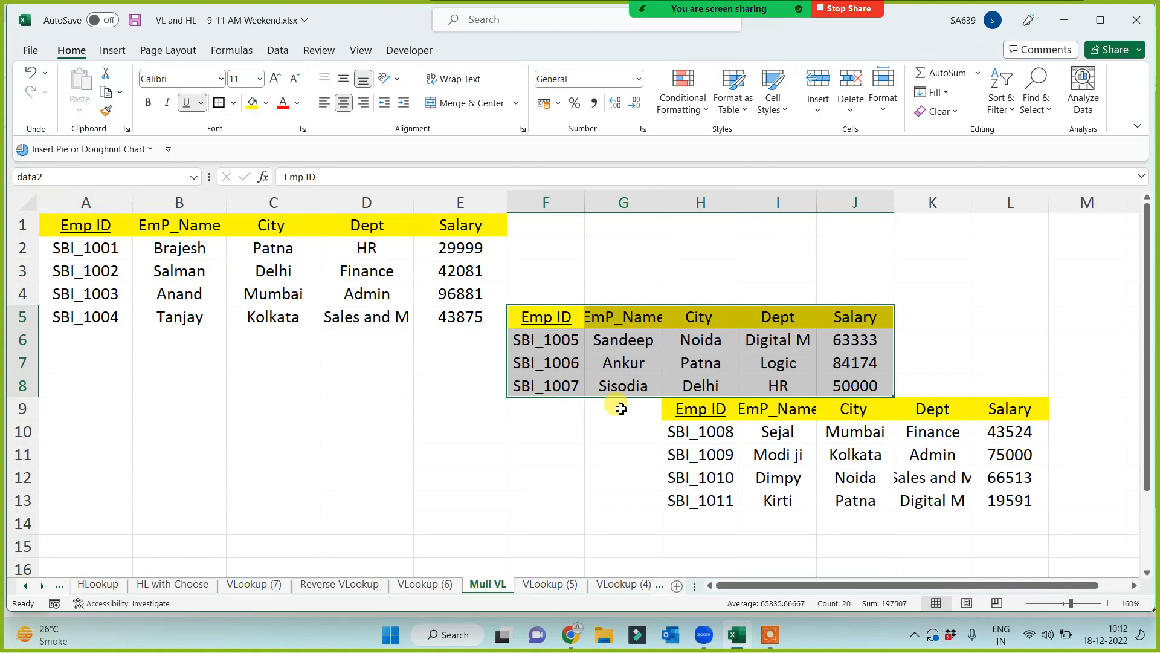
{"action": "left_click_drag", "start_coordinate": [689, 417], "coordinate": [1017, 496]}
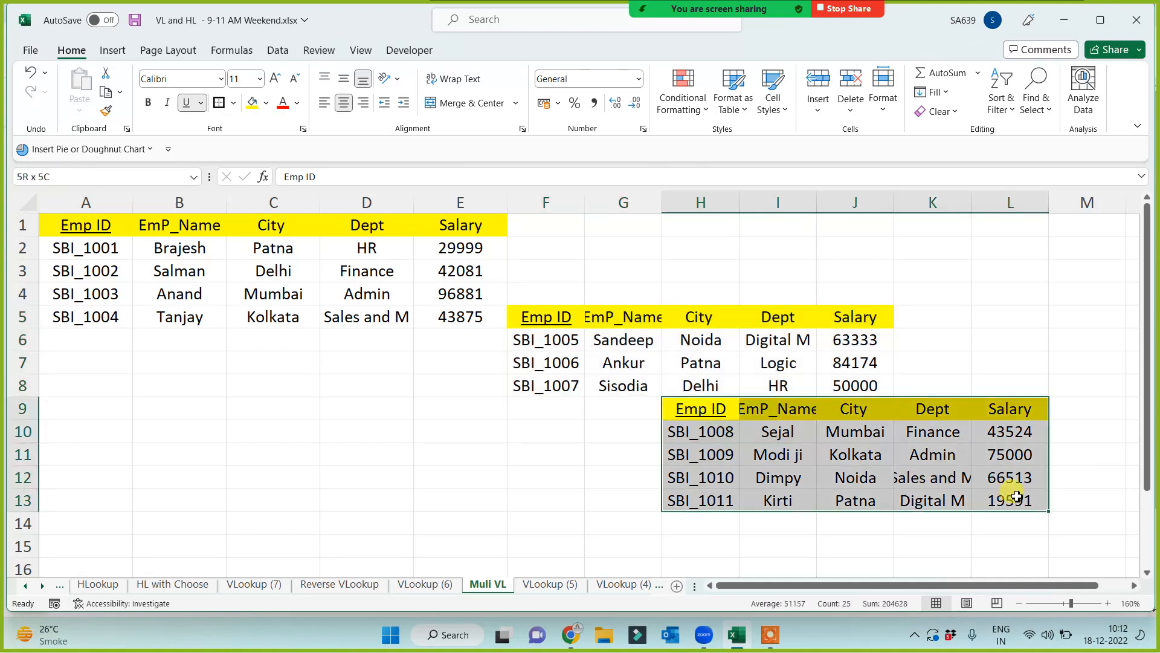
{"action": "left_click", "coordinate": [50, 176]}
{"action": "type", "text": "data3"}
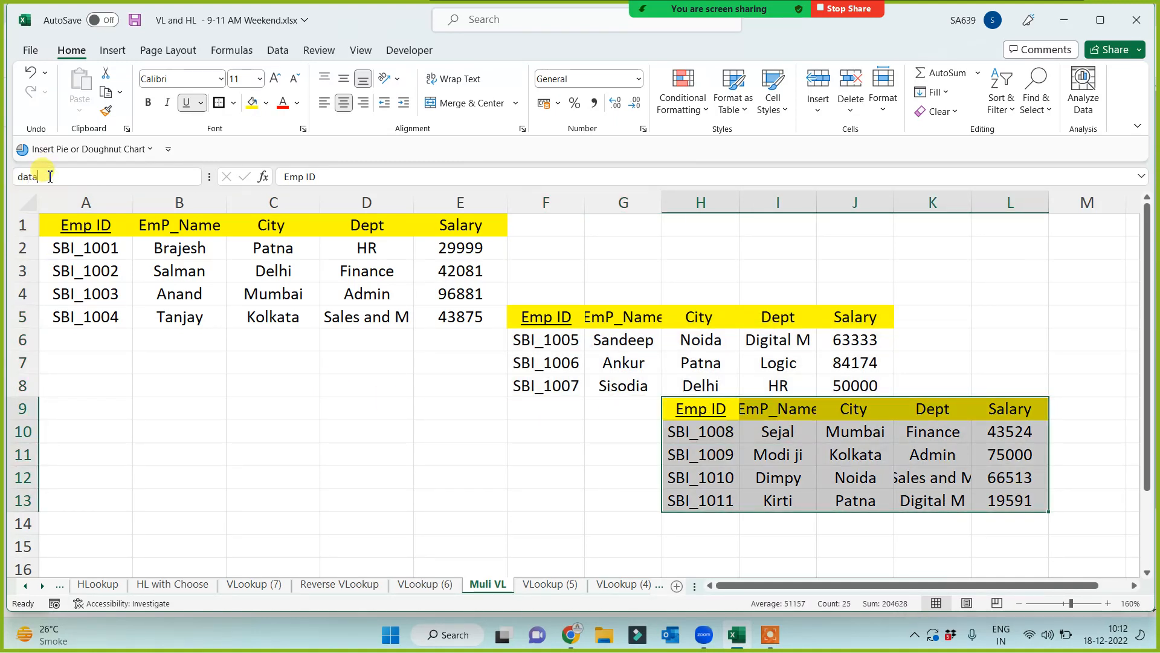
{"action": "key", "text": "Return"}
{"action": "left_click", "coordinate": [228, 428]}
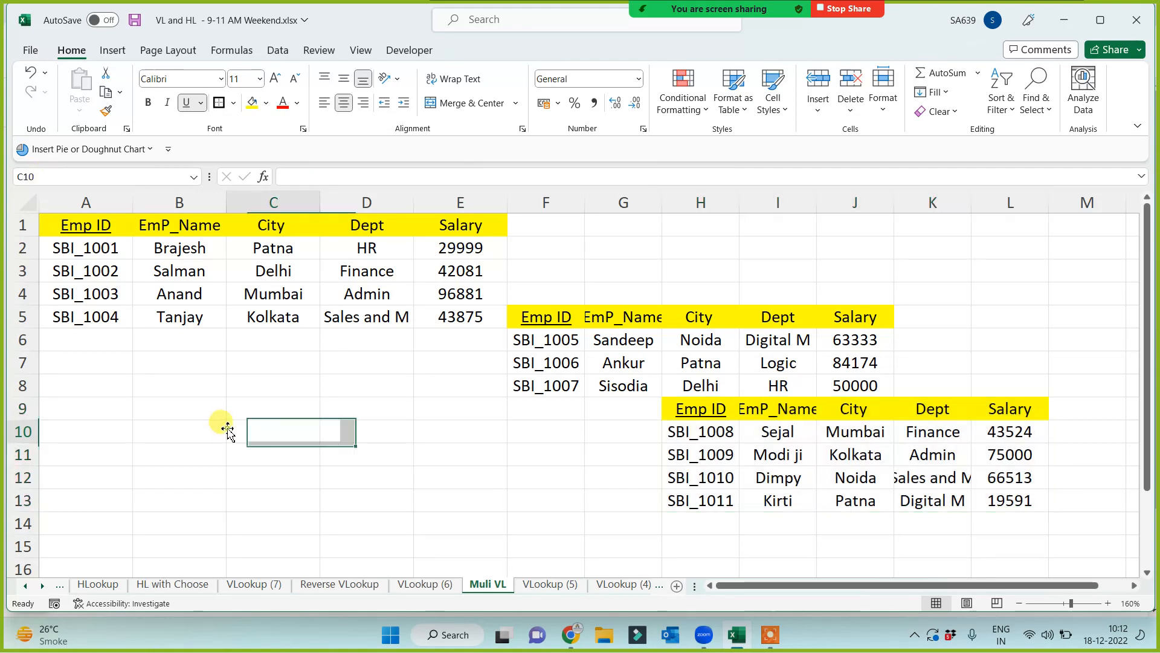
Step: Copy the Emp ID heading with SBI_1002 and SBI_1003 from the first table to A9
{"action": "left_click", "coordinate": [70, 229]}
{"action": "left_click", "coordinate": [77, 273], "text": "ctrl"}
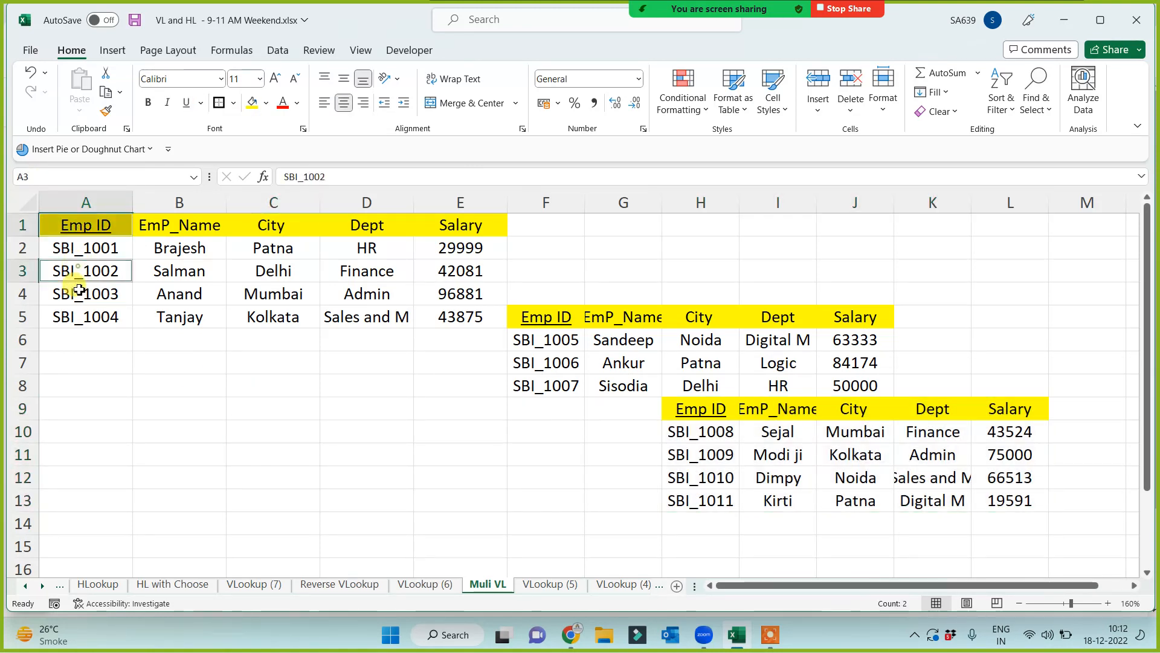
{"action": "left_click", "coordinate": [80, 296], "text": "ctrl"}
{"action": "key", "text": "ctrl+c"}
{"action": "left_click", "coordinate": [113, 404]}
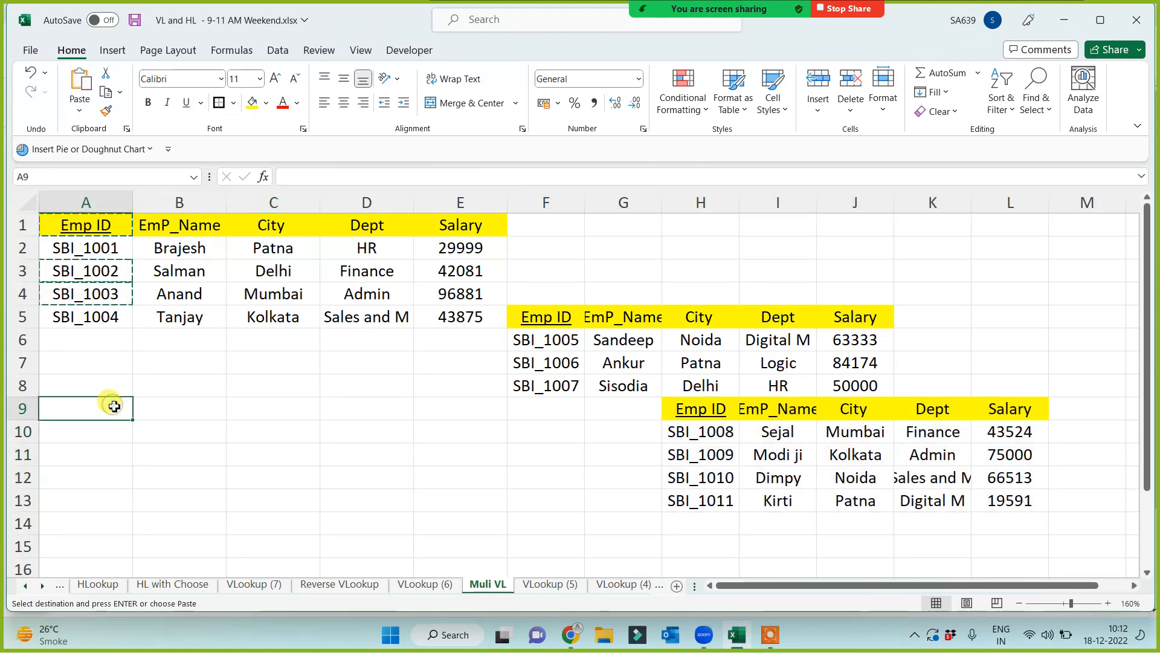
{"action": "key", "text": "ctrl+v"}
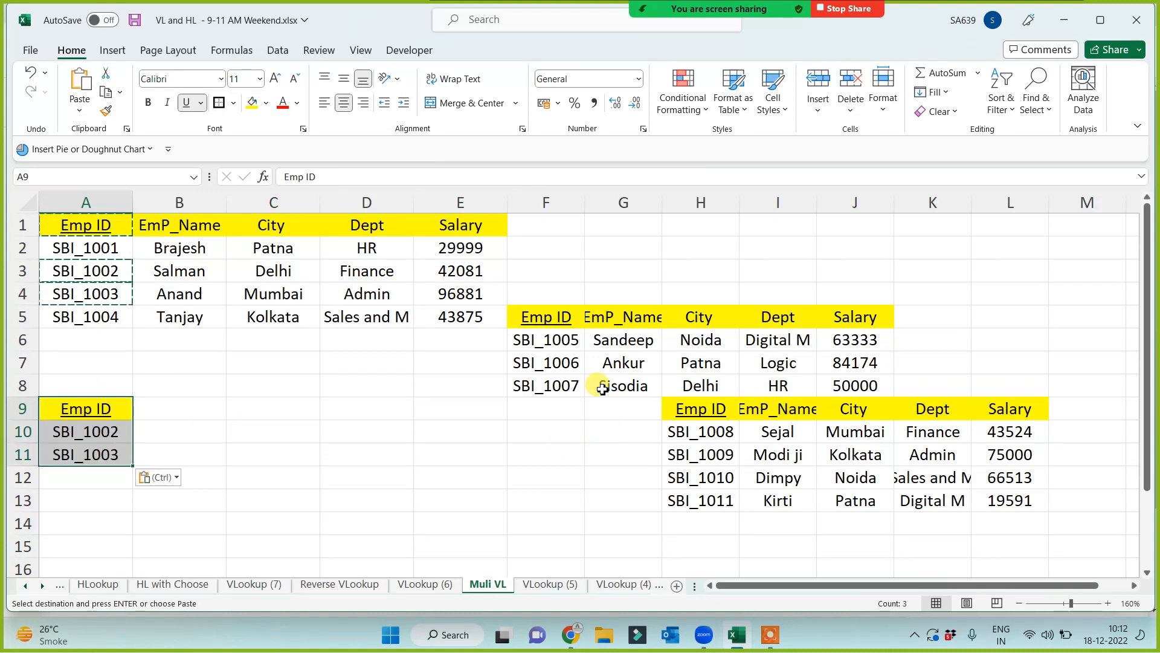
Step: Copy SBI_1006 from the second table to A12 in the lookup list
{"action": "left_click", "coordinate": [555, 361]}
{"action": "key", "text": "ctrl+c"}
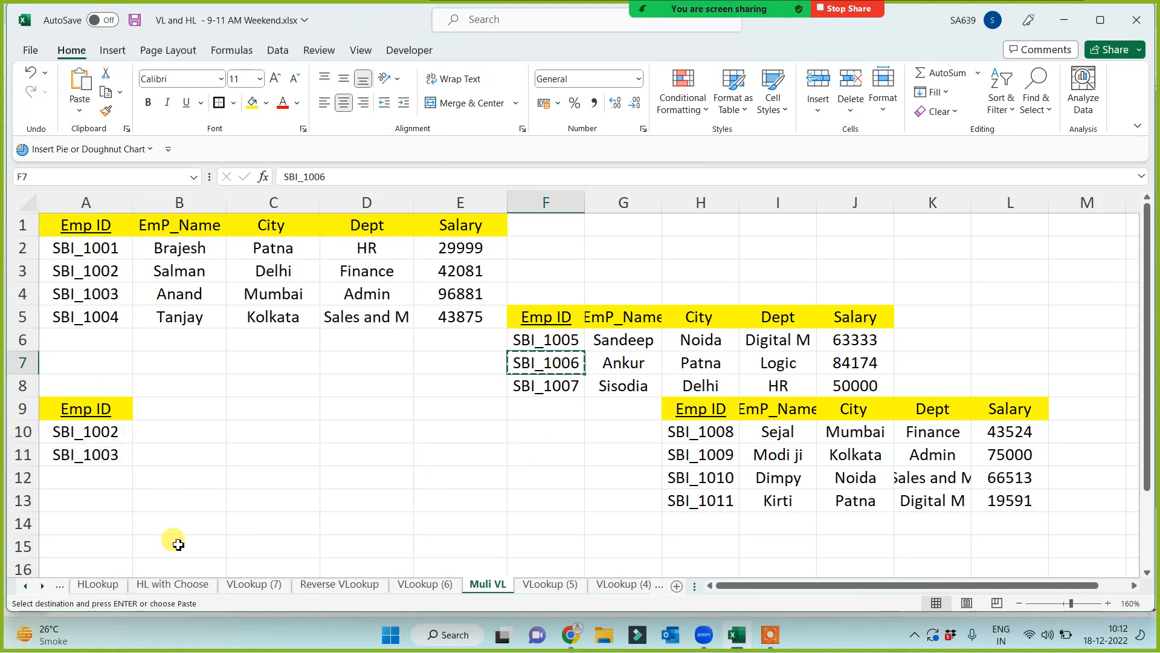
{"action": "left_click", "coordinate": [100, 480]}
{"action": "key", "text": "ctrl+v"}
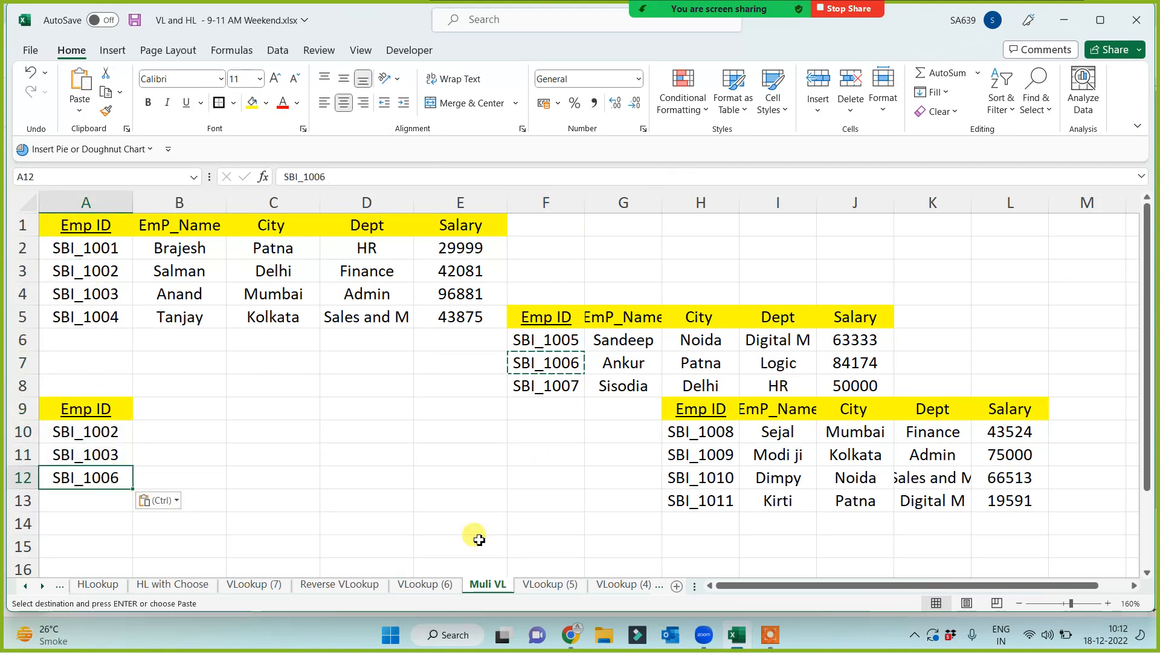
Step: Copy SBI_1008 and SBI_1011 from the third table to A13:A14 in the lookup list
{"action": "left_click", "coordinate": [706, 434]}
{"action": "left_click", "coordinate": [704, 502], "text": "ctrl"}
{"action": "key", "text": "ctrl+c"}
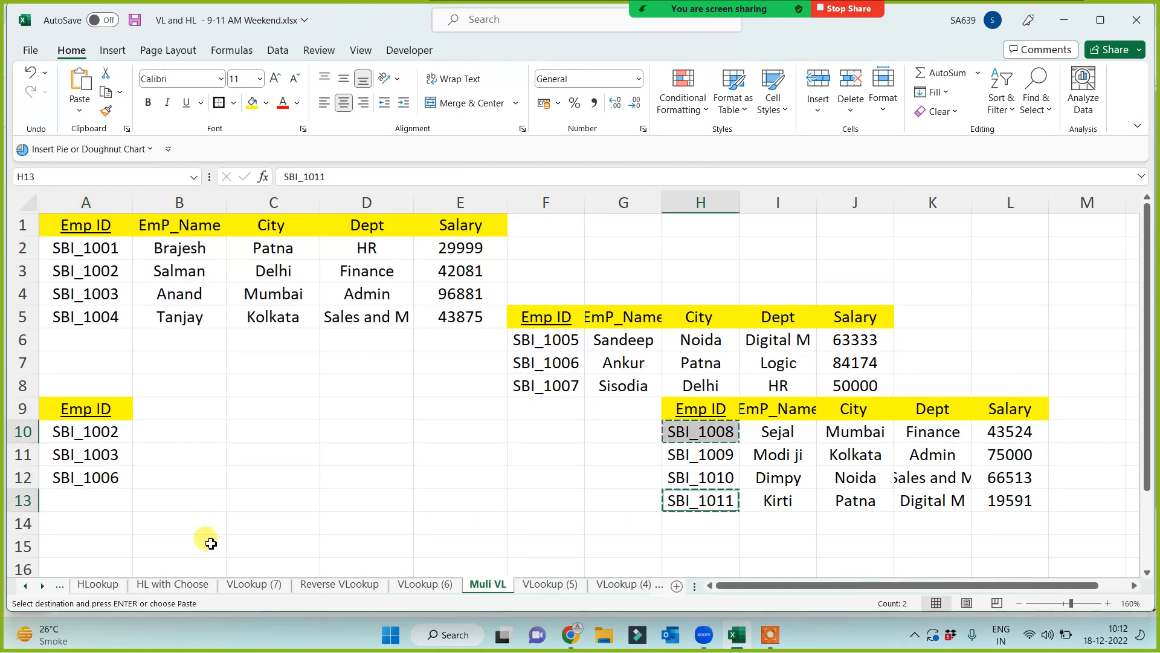
{"action": "left_click", "coordinate": [104, 499]}
{"action": "key", "text": "ctrl+v"}
Step: Enter the heading City in B9 beside the lookup list's Emp ID heading
{"action": "left_click", "coordinate": [85, 409]}
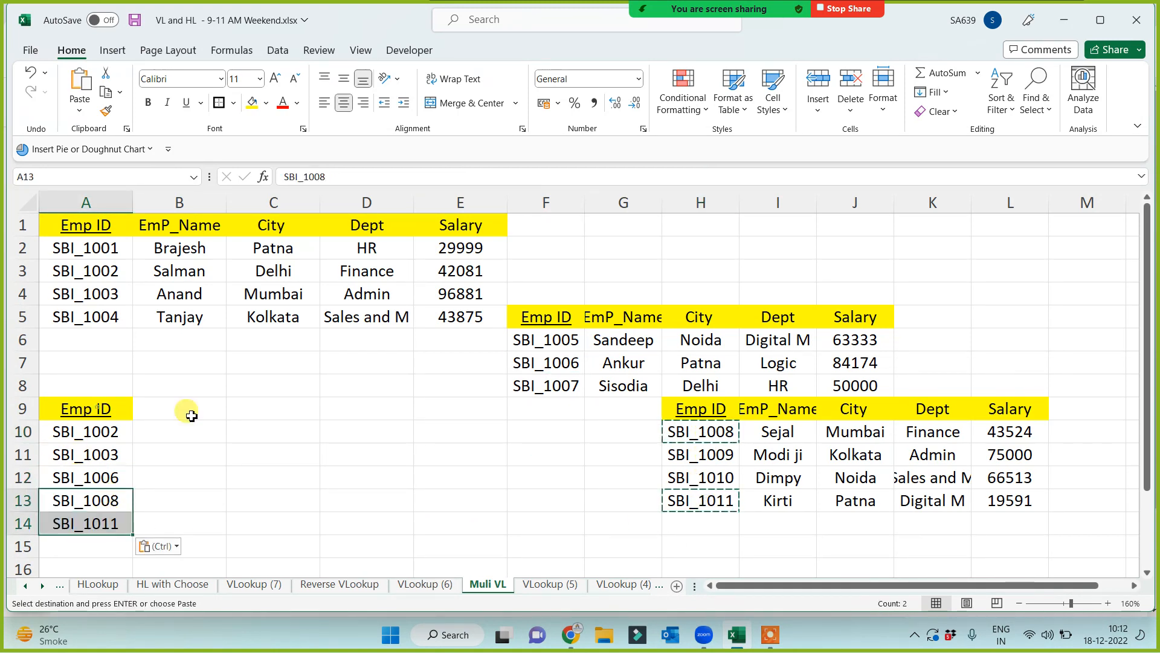
{"action": "left_click", "coordinate": [202, 409]}
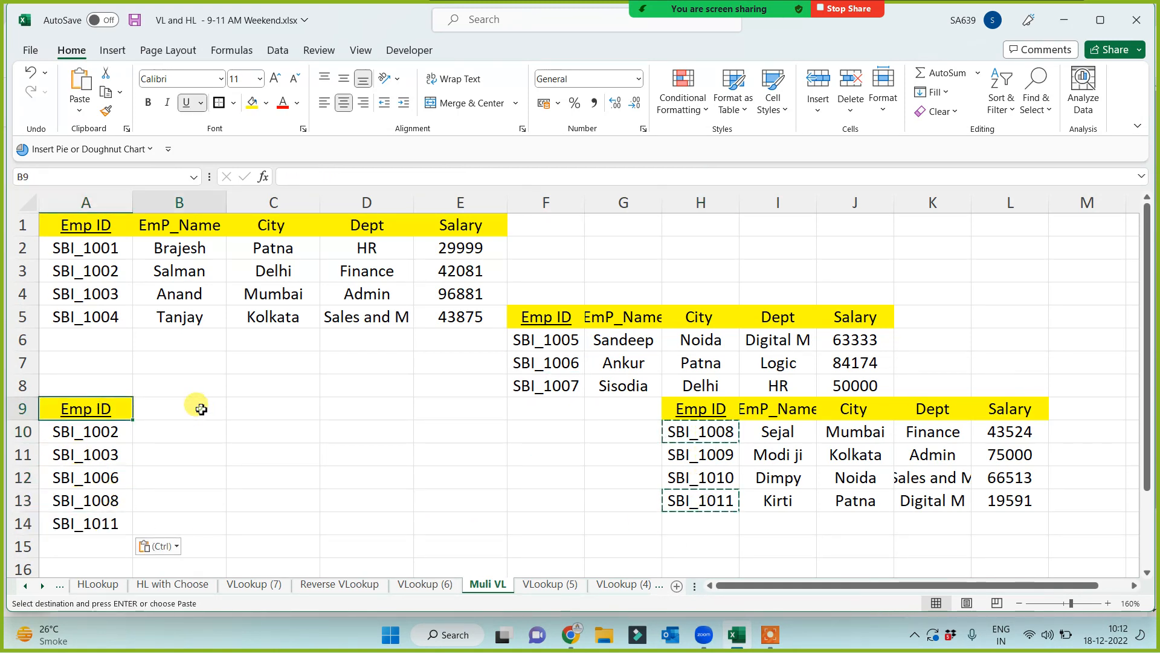
{"action": "type", "text": "City"}
{"action": "left_click", "coordinate": [224, 456]}
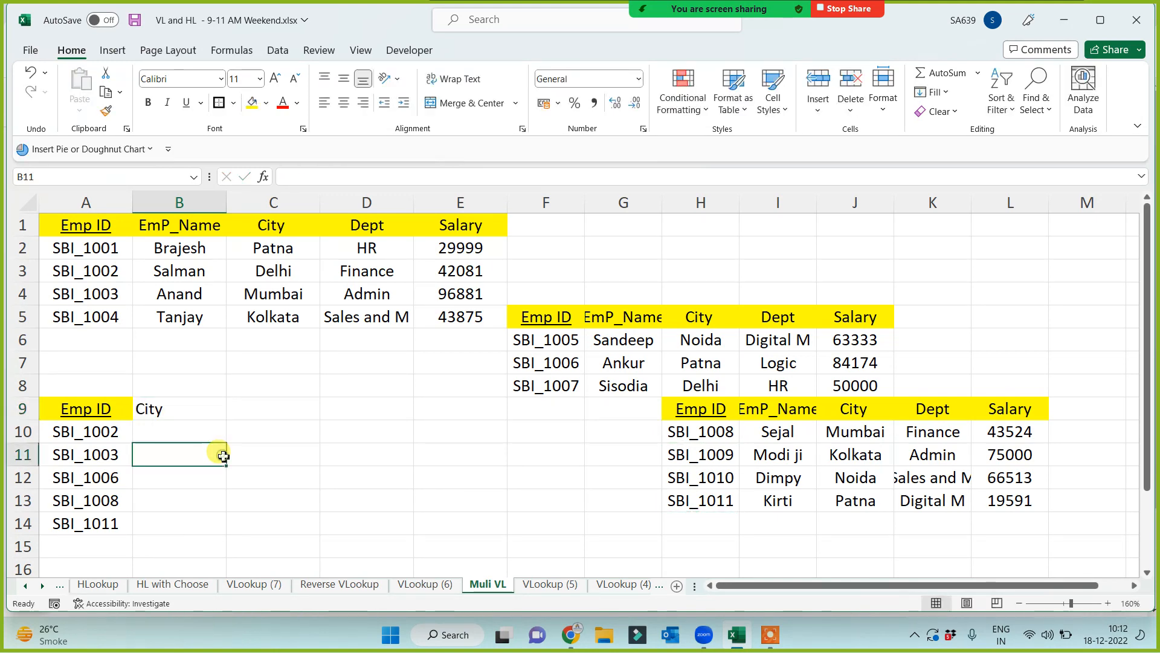
Step: Begin a VLOOKUP formula in B10 with A10 as the lookup value
{"action": "left_click", "coordinate": [178, 434]}
{"action": "type", "text": "=vl"}
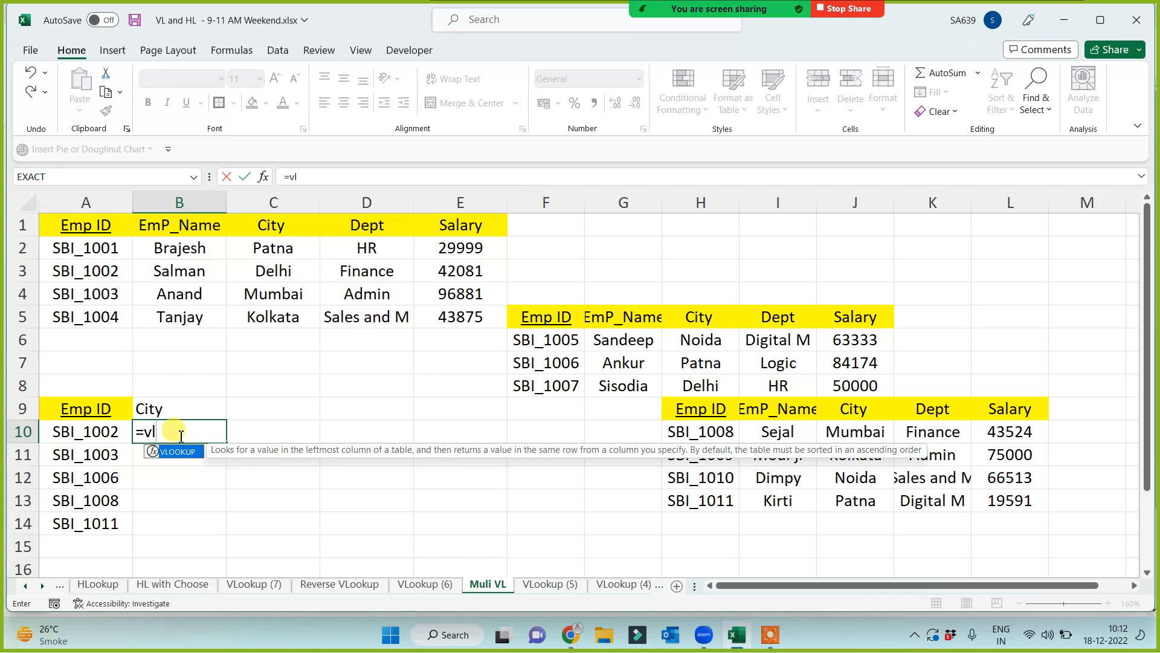
{"action": "key", "text": "Tab"}
{"action": "left_click", "coordinate": [101, 438]}
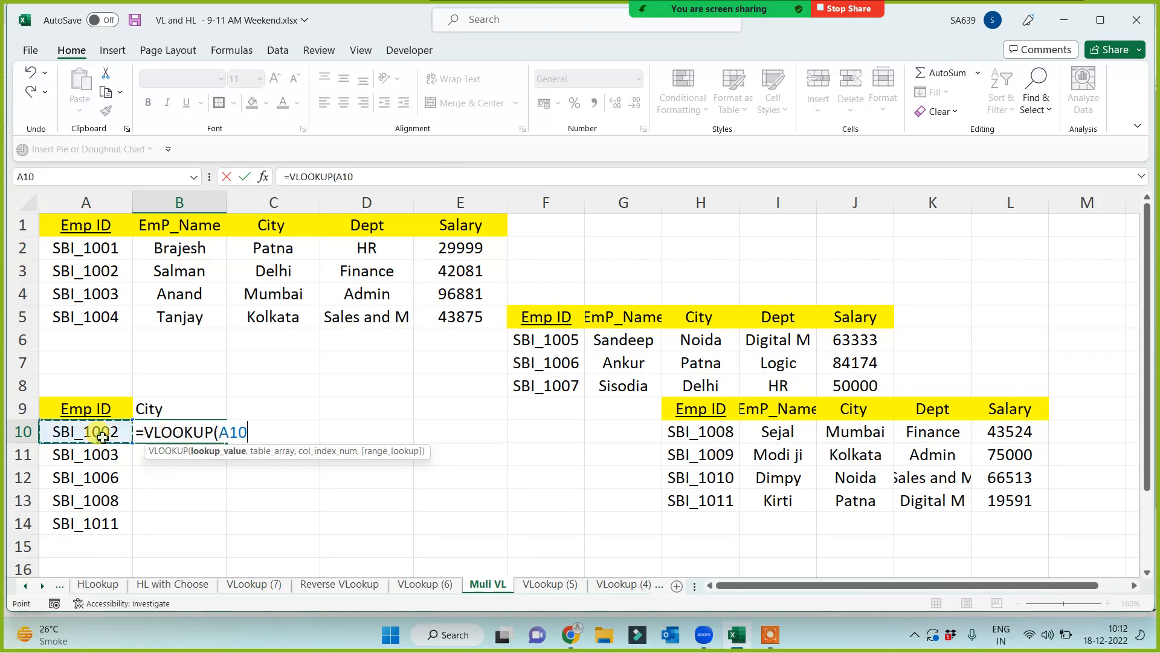
{"action": "type", "text": ","}
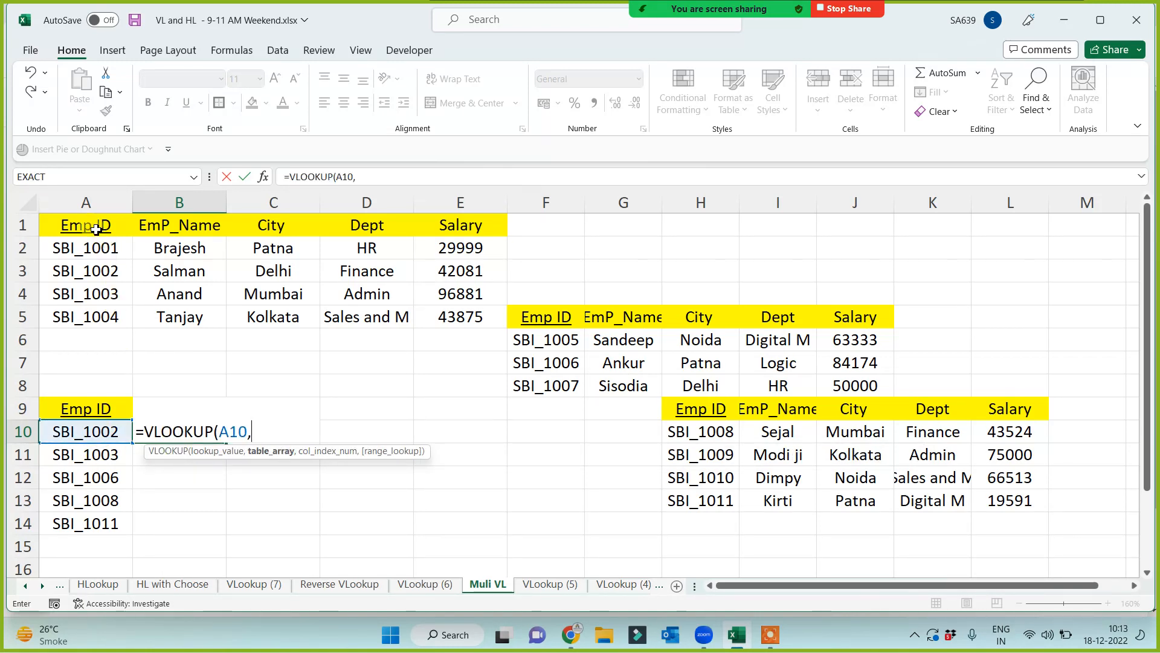
{"action": "left_click_drag", "start_coordinate": [91, 227], "coordinate": [1013, 513]}
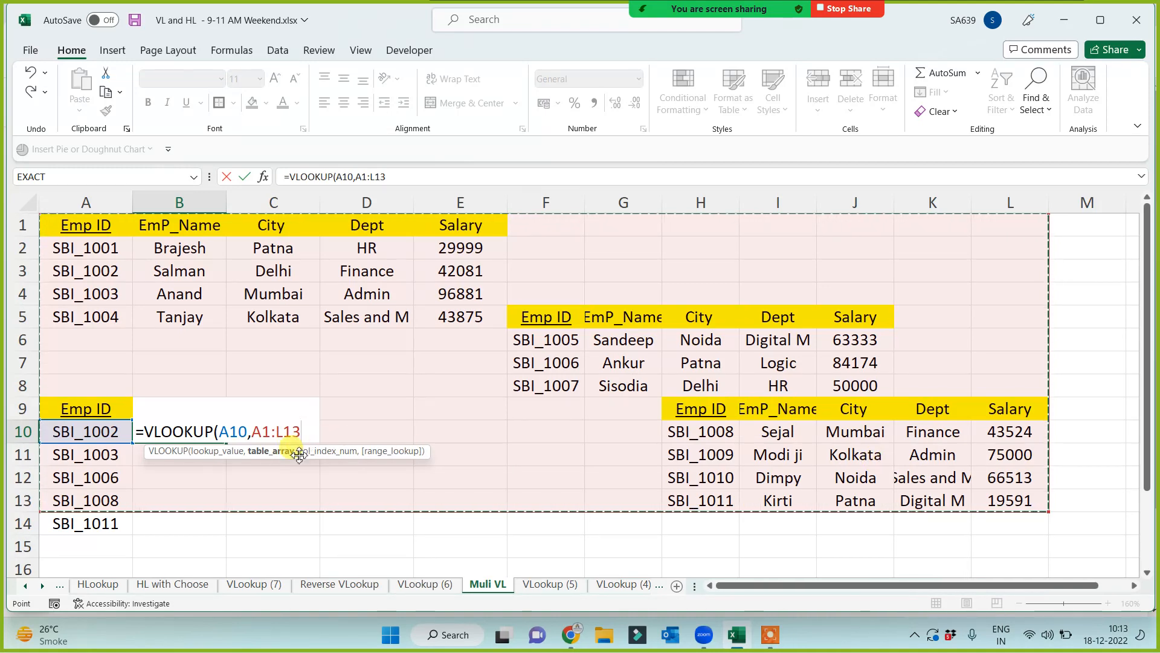
{"action": "key", "text": "BackSpace"}
{"action": "key", "text": "BackSpace"}
{"action": "key", "text": "BackSpace"}
{"action": "key", "text": "BackSpace"}
{"action": "key", "text": "BackSpace"}
{"action": "key", "text": "BackSpace"}
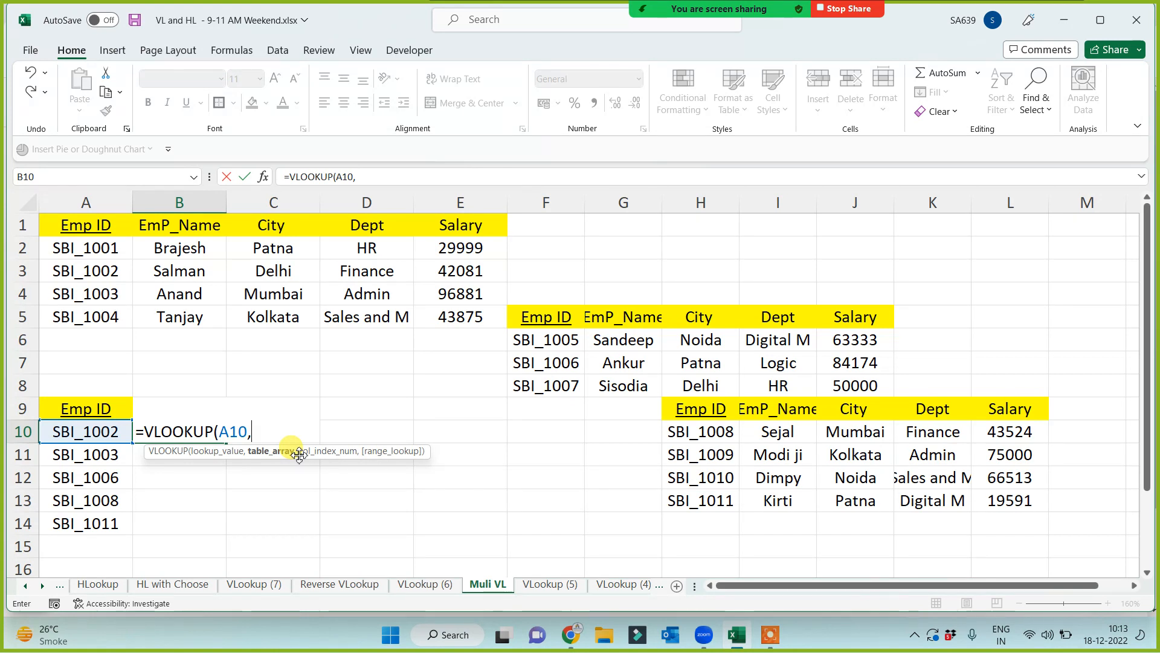
Step: Complete the formula in B10 as =VLOOKUP(A10,data1,3,0)
{"action": "type", "text": "data1"}
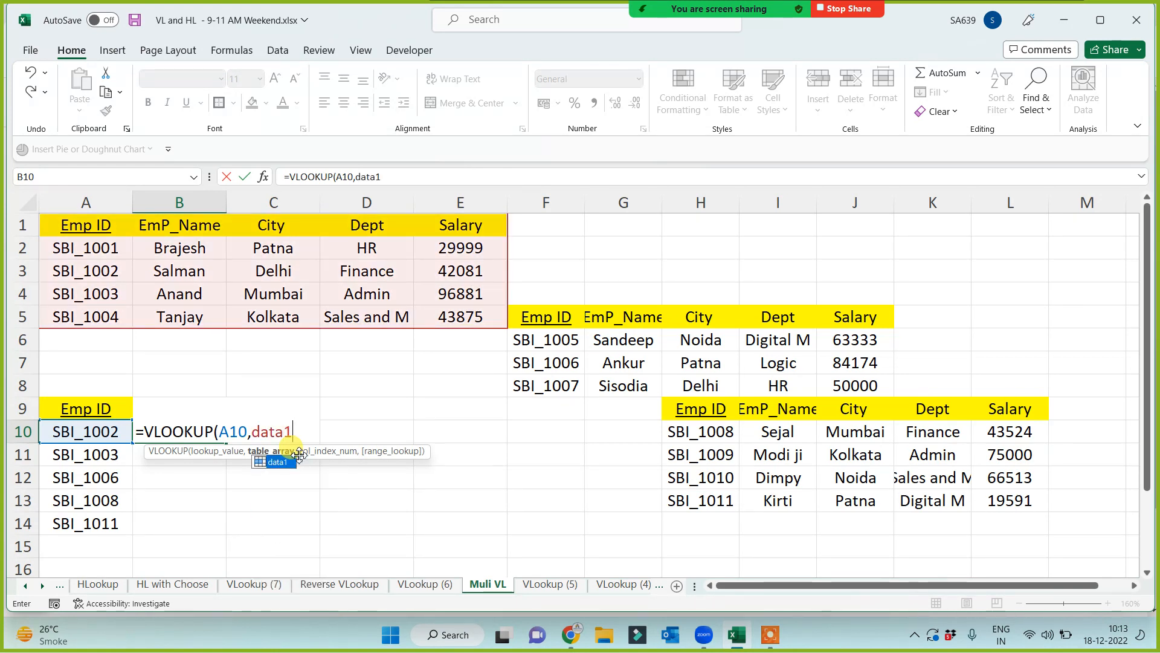
{"action": "type", "text": ","}
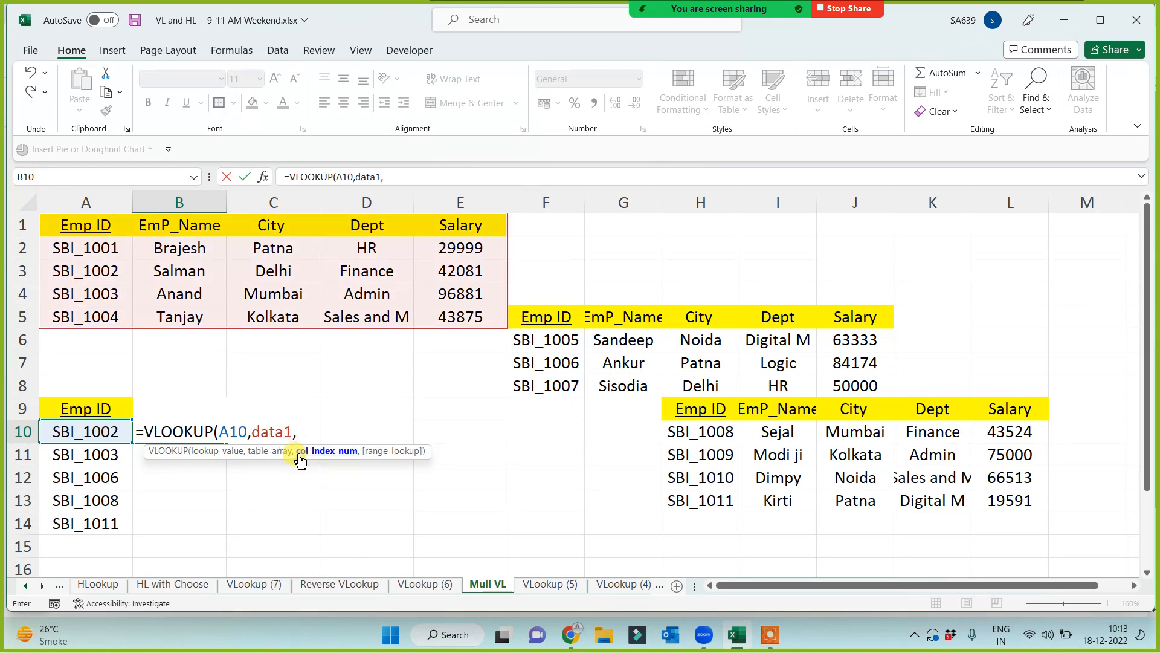
{"action": "type", "text": "3"}
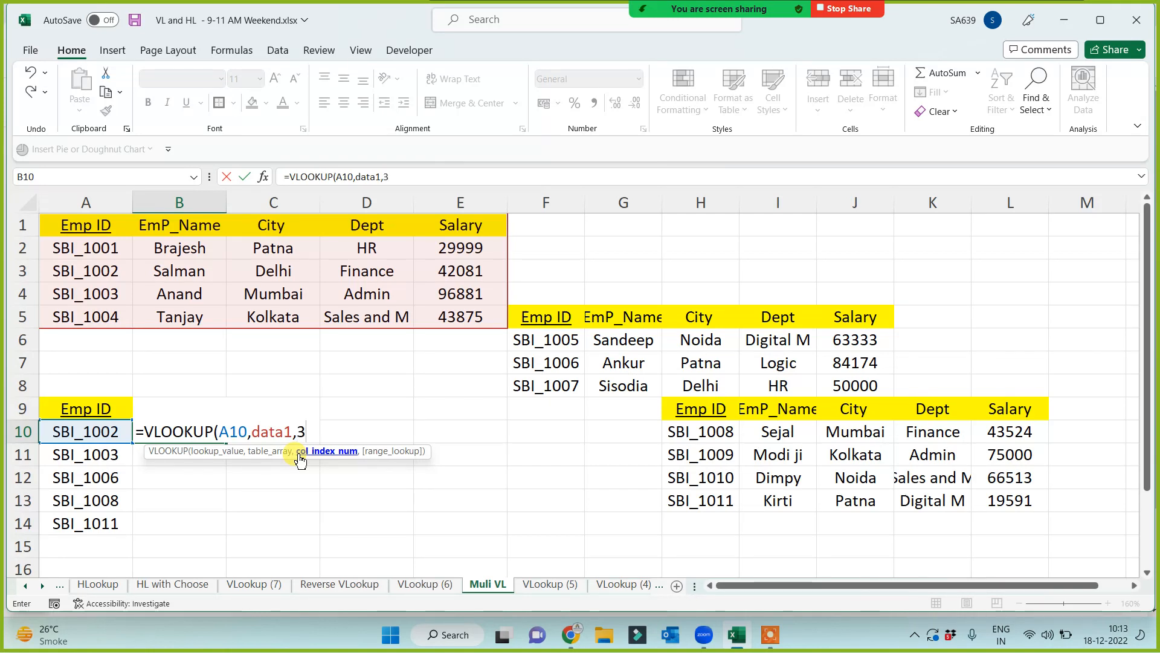
{"action": "type", "text": ",0)"}
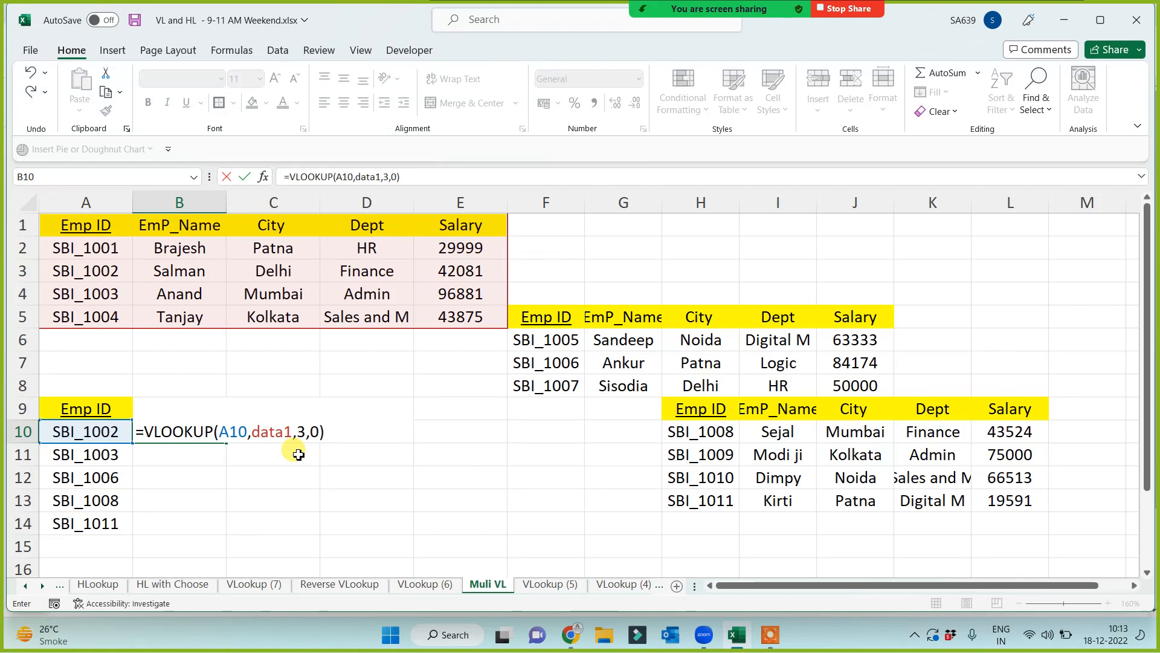
{"action": "key", "text": "Return"}
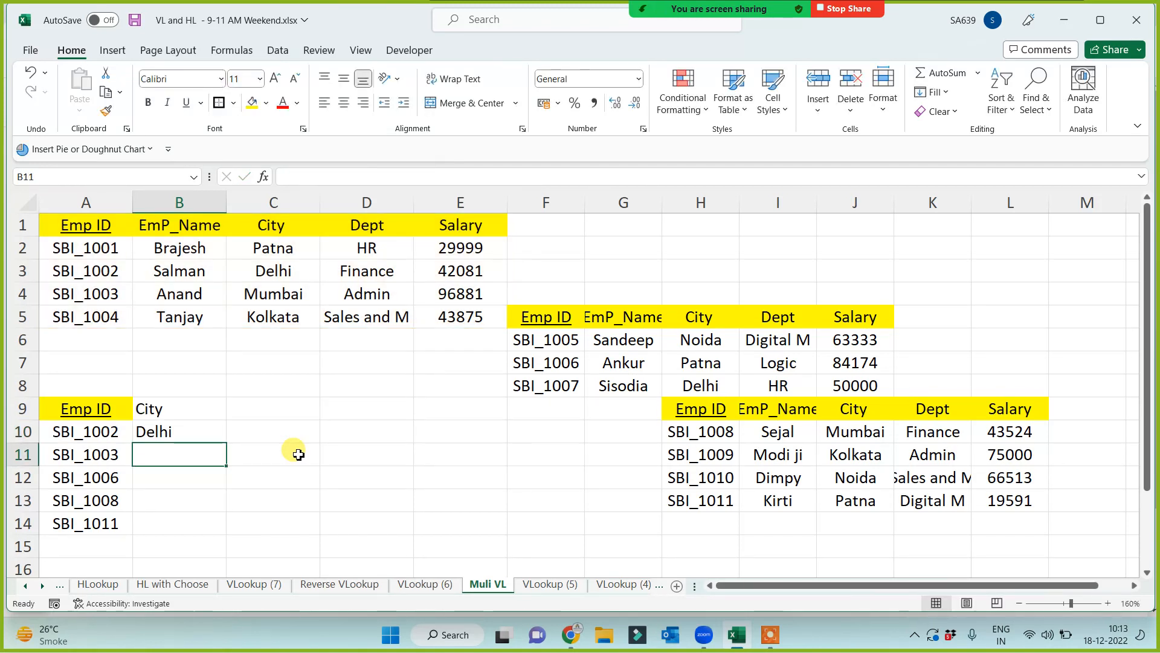
Step: Fill the VLOOKUP formula from B10 down to B14
{"action": "left_click", "coordinate": [191, 430]}
{"action": "left_click_drag", "start_coordinate": [226, 443], "coordinate": [221, 527]}
{"action": "left_click", "coordinate": [339, 448]}
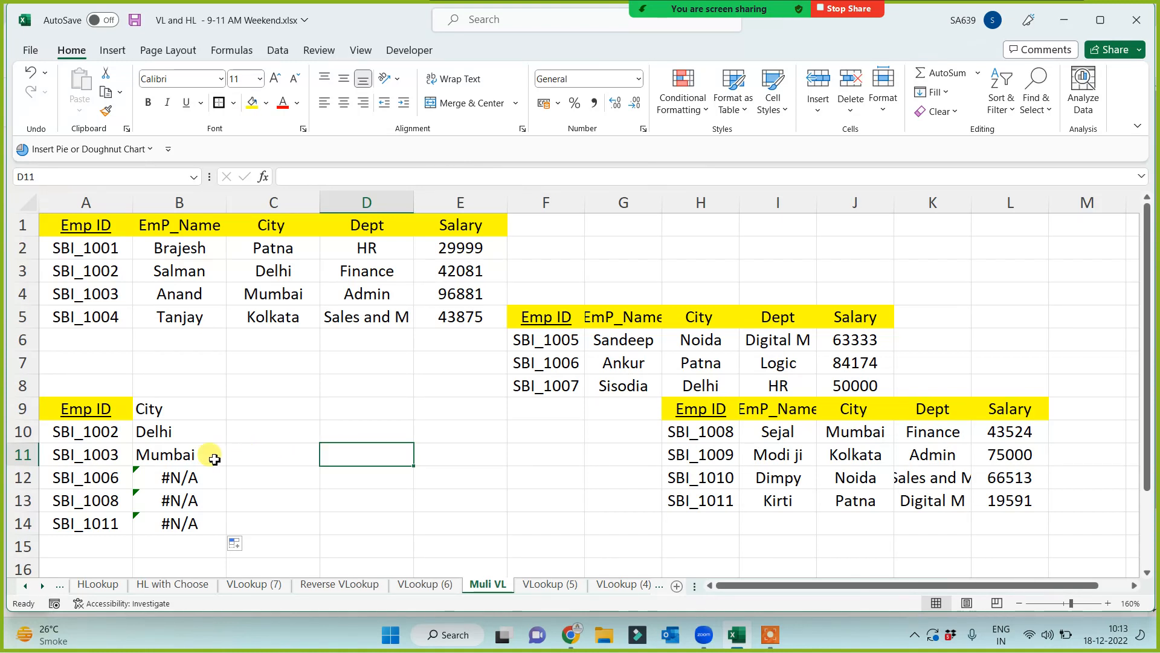
Step: Wrap the VLOOKUP in B10 in IFERROR with 0 as the error value: =IFERROR(VLOOKUP(A10,data1,3,0),0)
{"action": "left_click", "coordinate": [169, 428]}
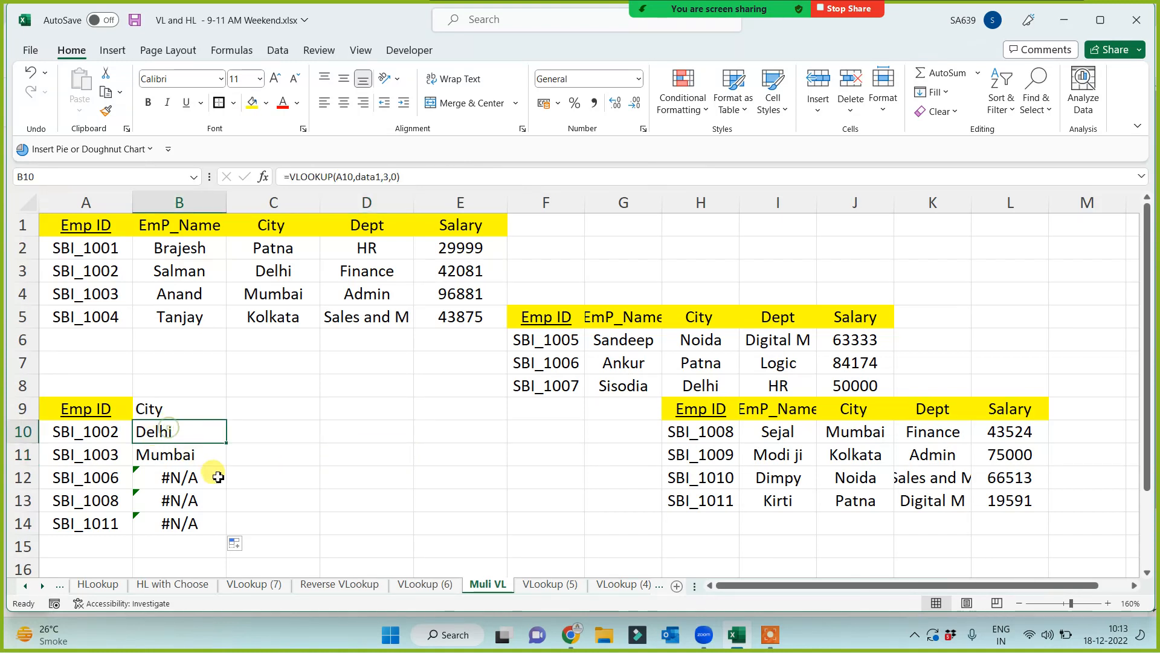
{"action": "left_click", "coordinate": [291, 175]}
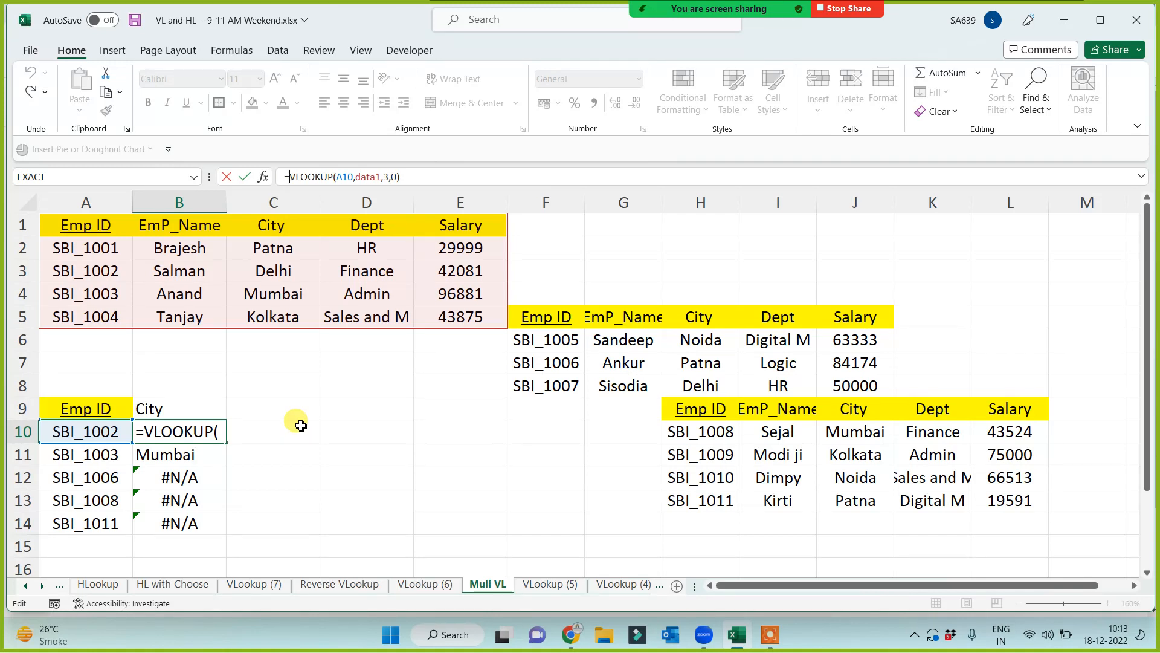
{"action": "type", "text": "if"}
{"action": "key", "text": "Down"}
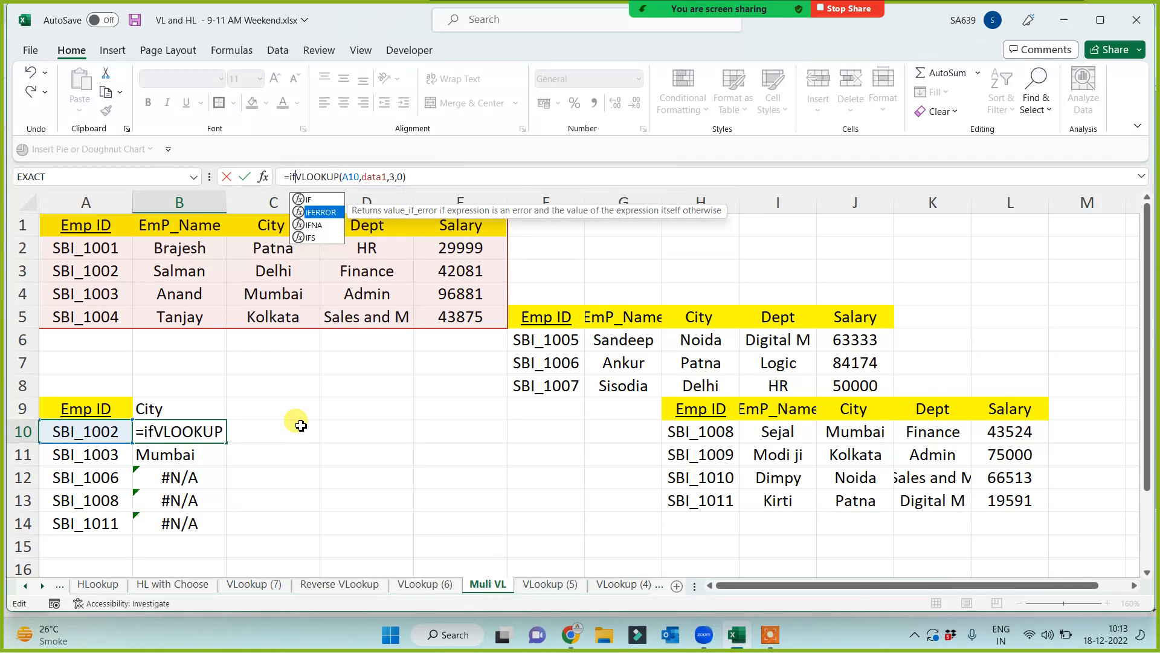
{"action": "key", "text": "Tab"}
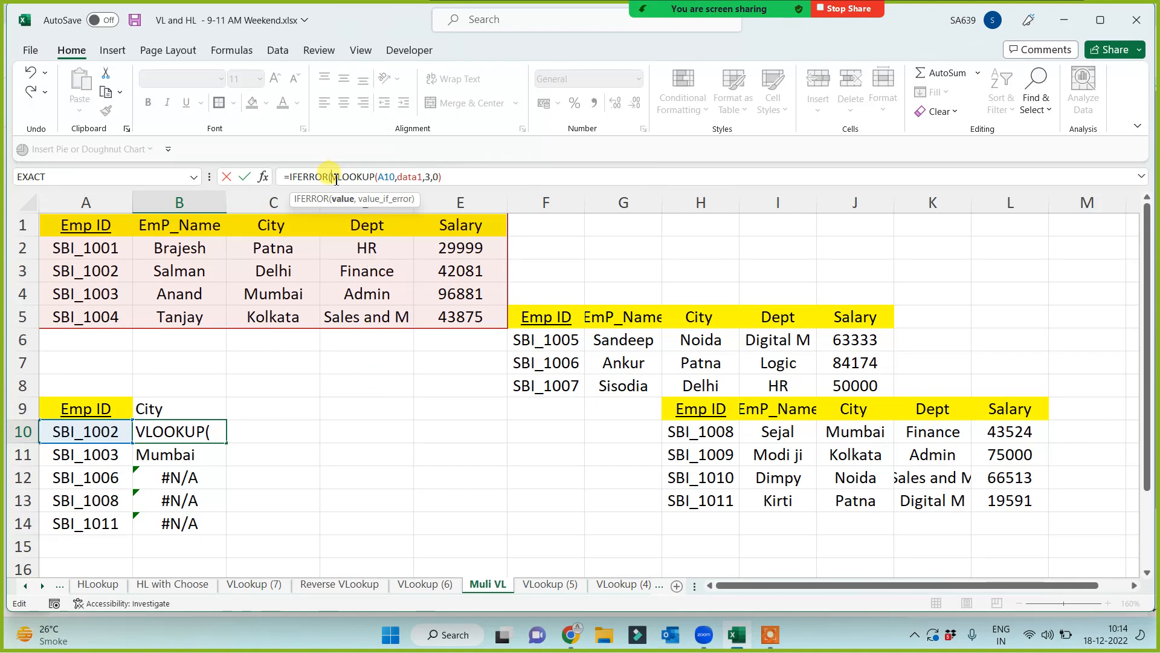
{"action": "left_click", "coordinate": [446, 176]}
{"action": "left_click", "coordinate": [461, 176]}
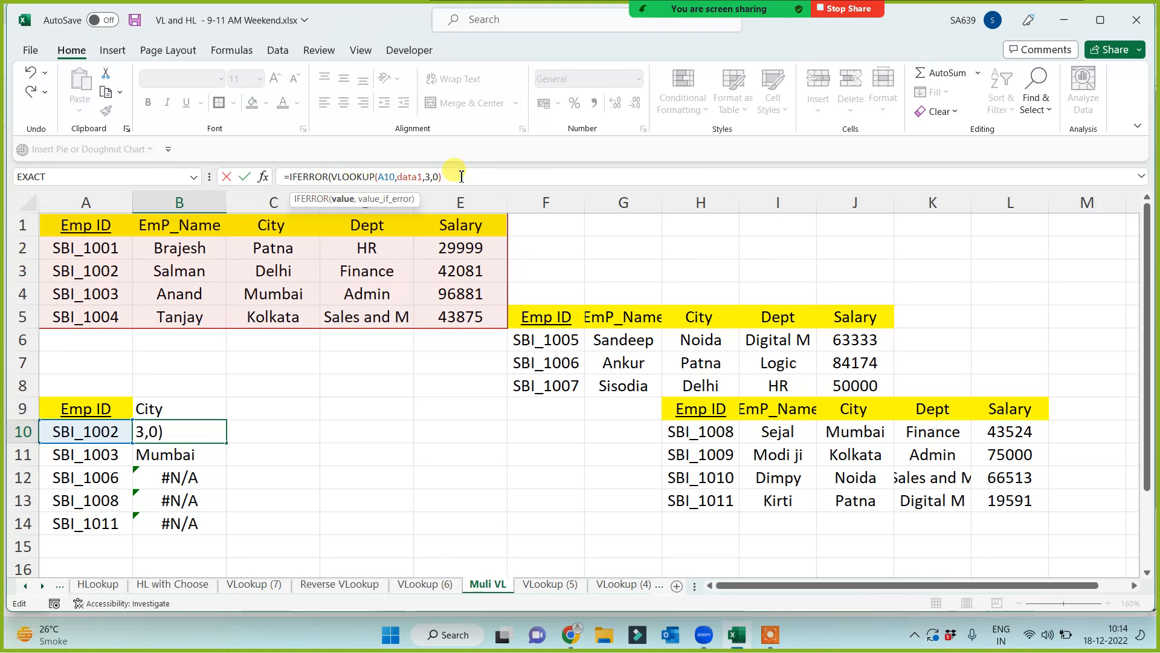
{"action": "type", "text": ","}
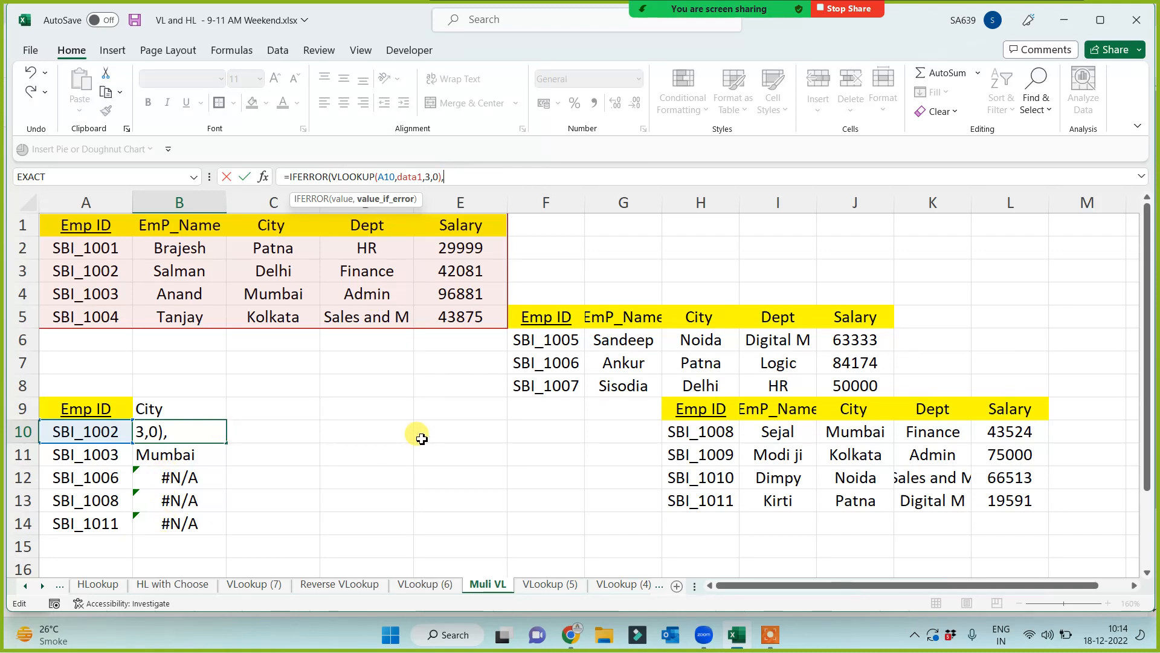
{"action": "type", "text": "0)"}
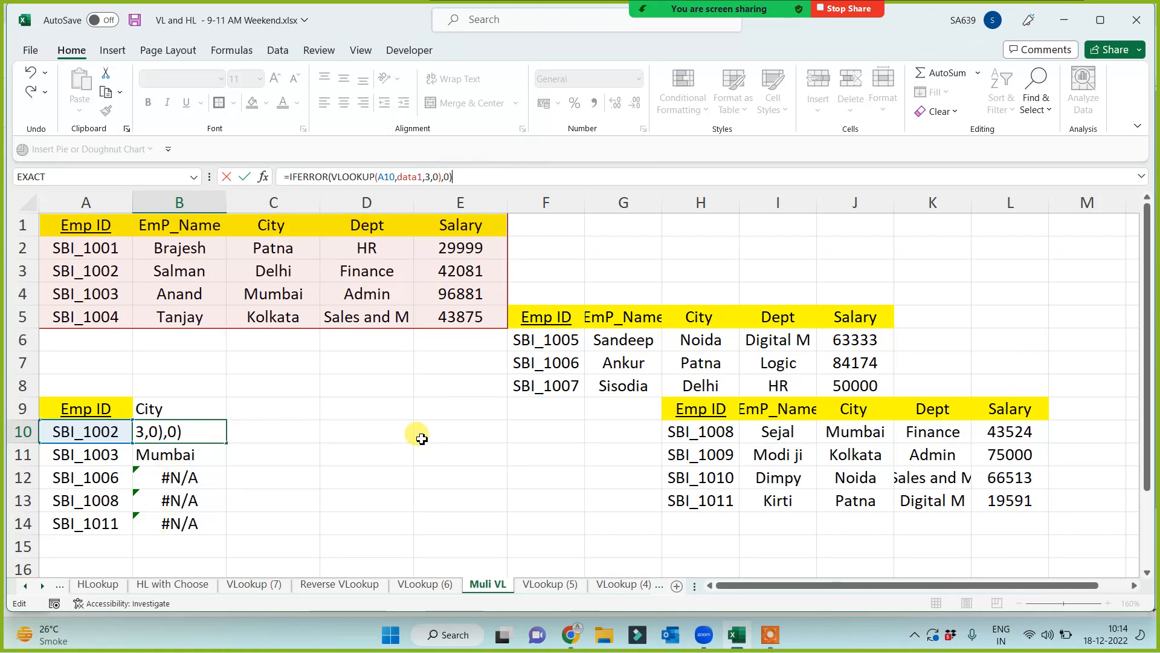
{"action": "key", "text": "Return"}
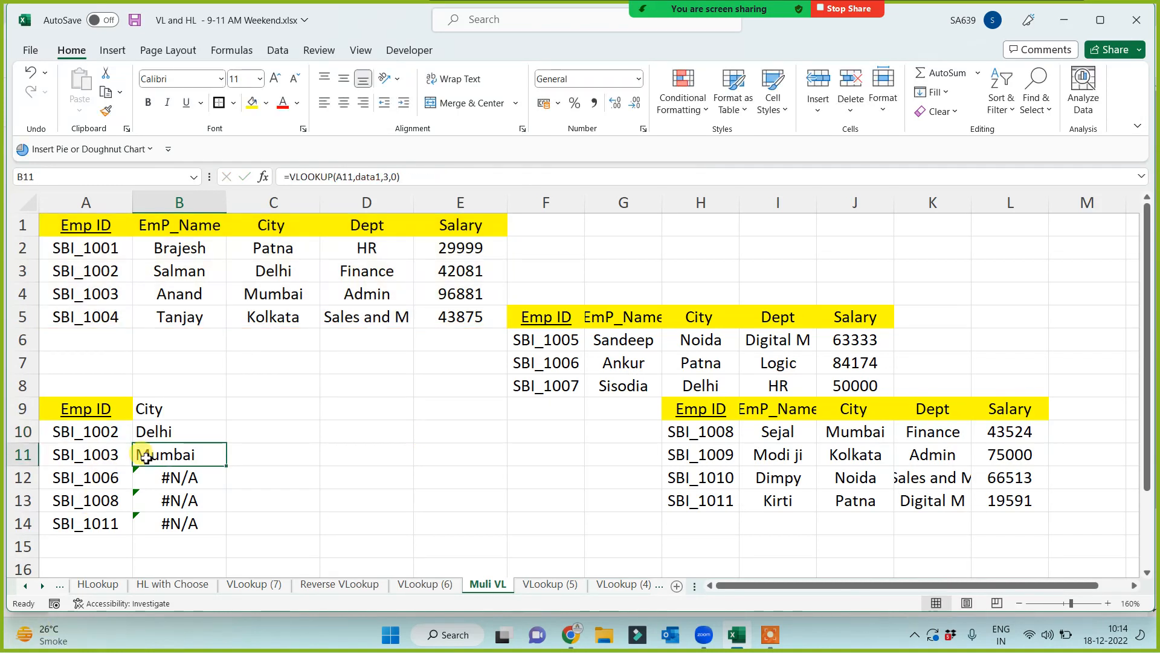
Step: Fill the IFERROR formula from B10 down to B14
{"action": "left_click", "coordinate": [194, 437]}
{"action": "double_click", "coordinate": [227, 442]}
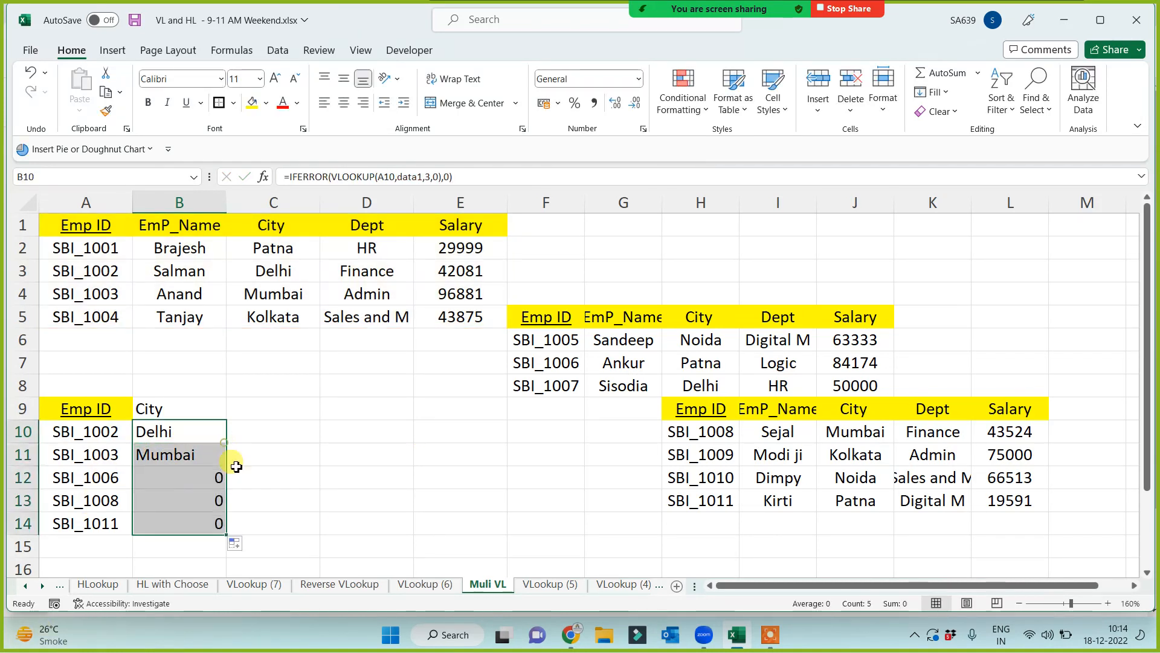
{"action": "left_click", "coordinate": [336, 482]}
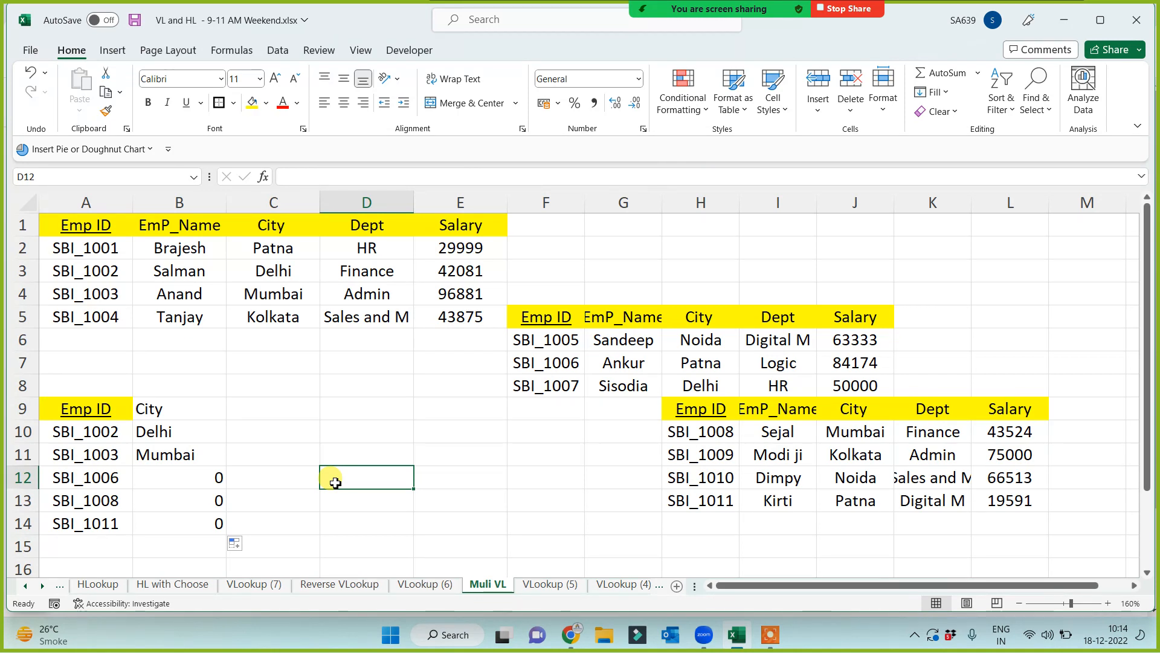
Step: In B10, replace the IFERROR fallback 0 with a nested VLOOKUP that uses A10 as its lookup value
{"action": "left_click", "coordinate": [154, 432]}
{"action": "left_click", "coordinate": [448, 177]}
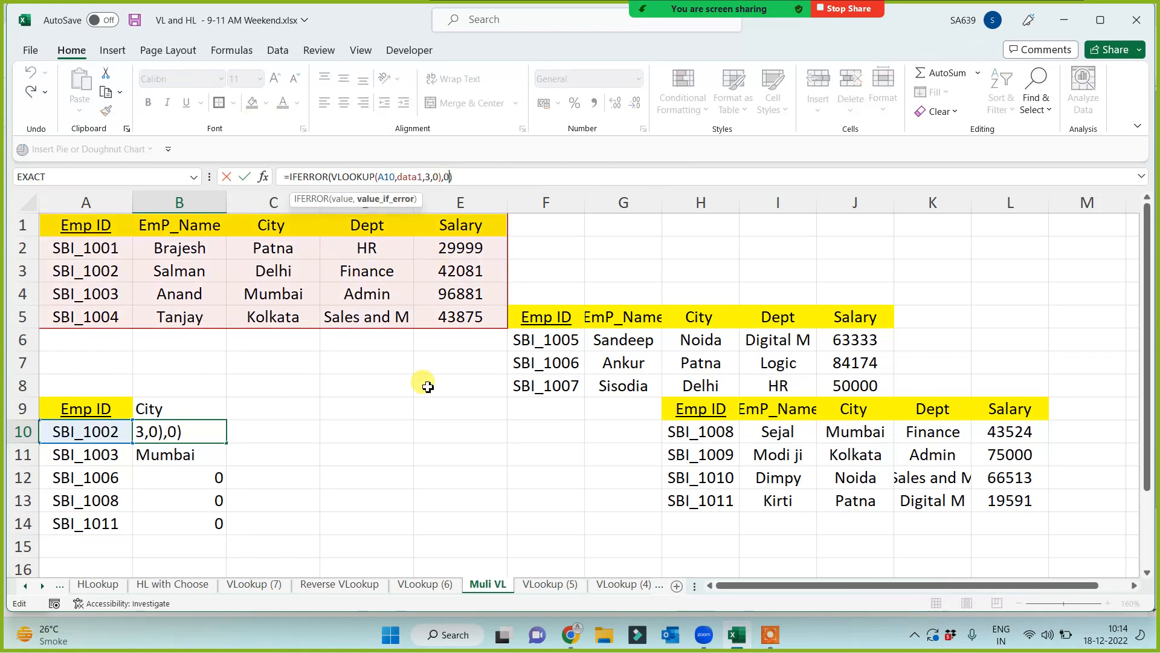
{"action": "type", "text": "vl"}
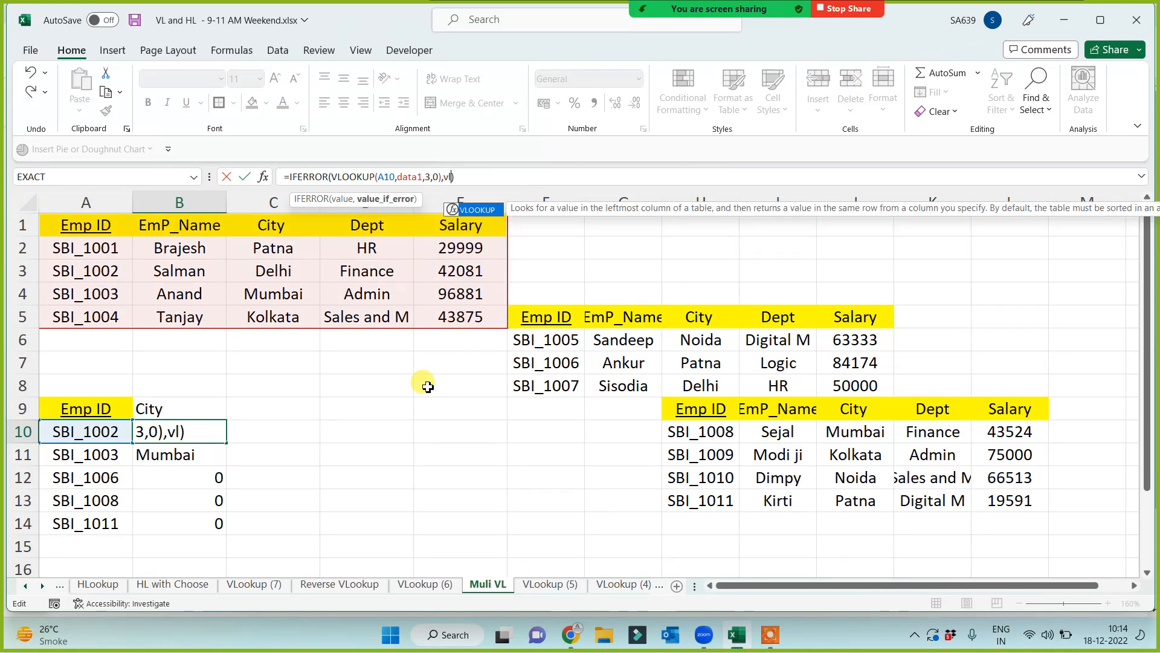
{"action": "key", "text": "Tab"}
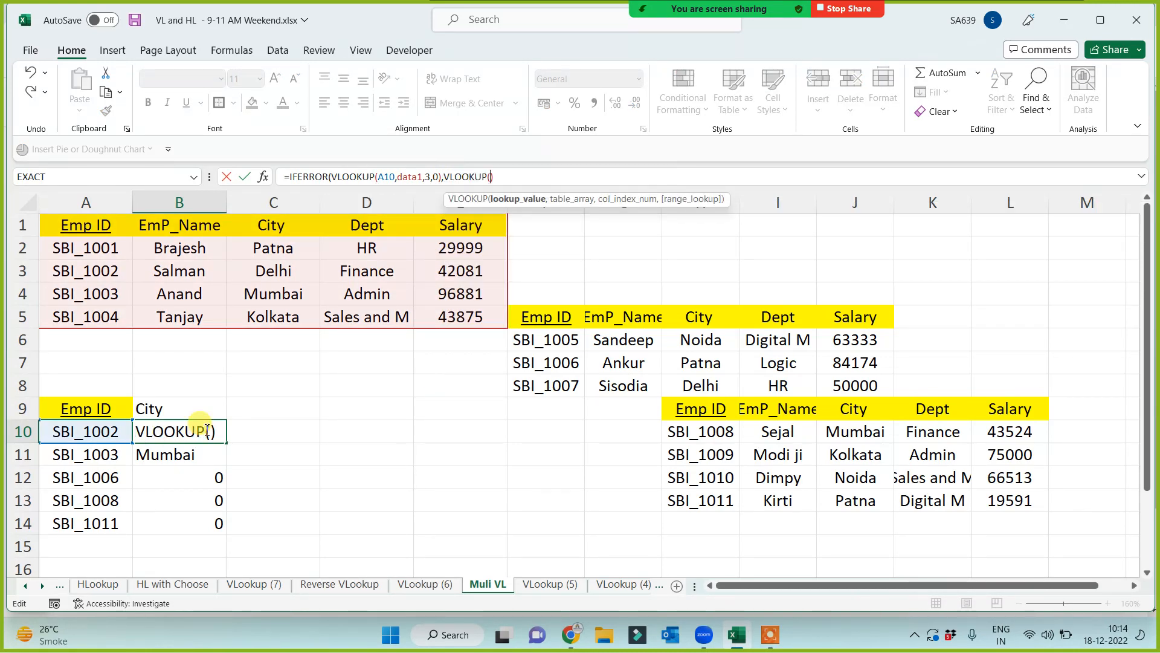
{"action": "left_click", "coordinate": [95, 432]}
{"action": "type", "text": ","}
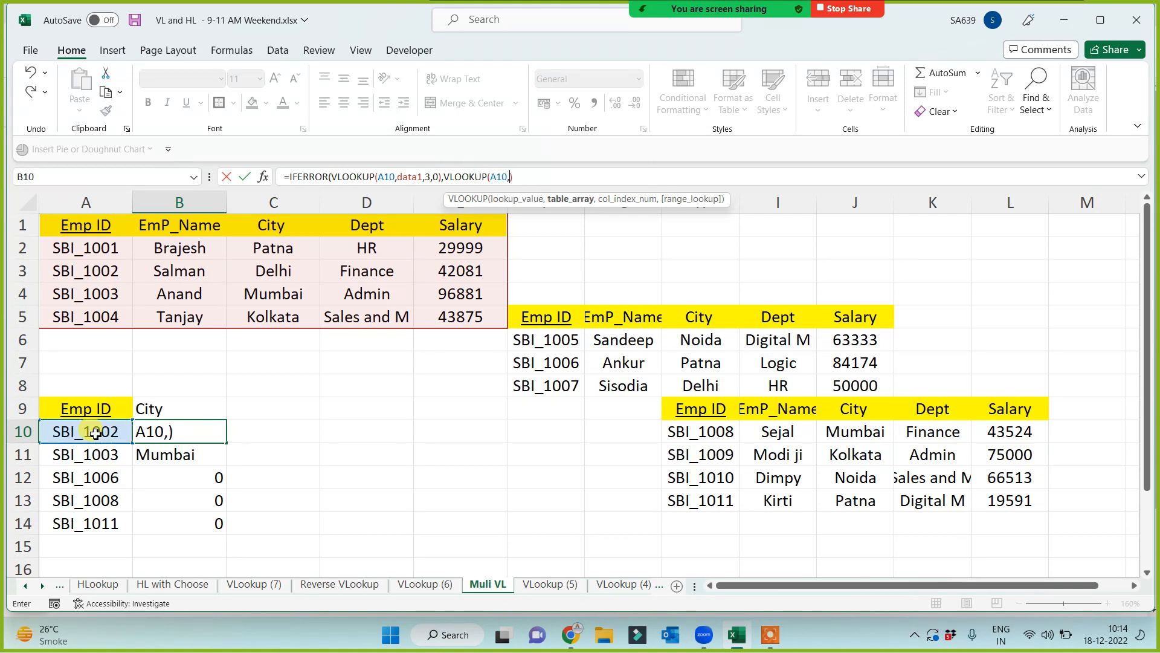
Step: Complete the fallback in B10 as VLOOKUP(A10,data2,3,0) and fill the formula down to B14
{"action": "type", "text": "data"}
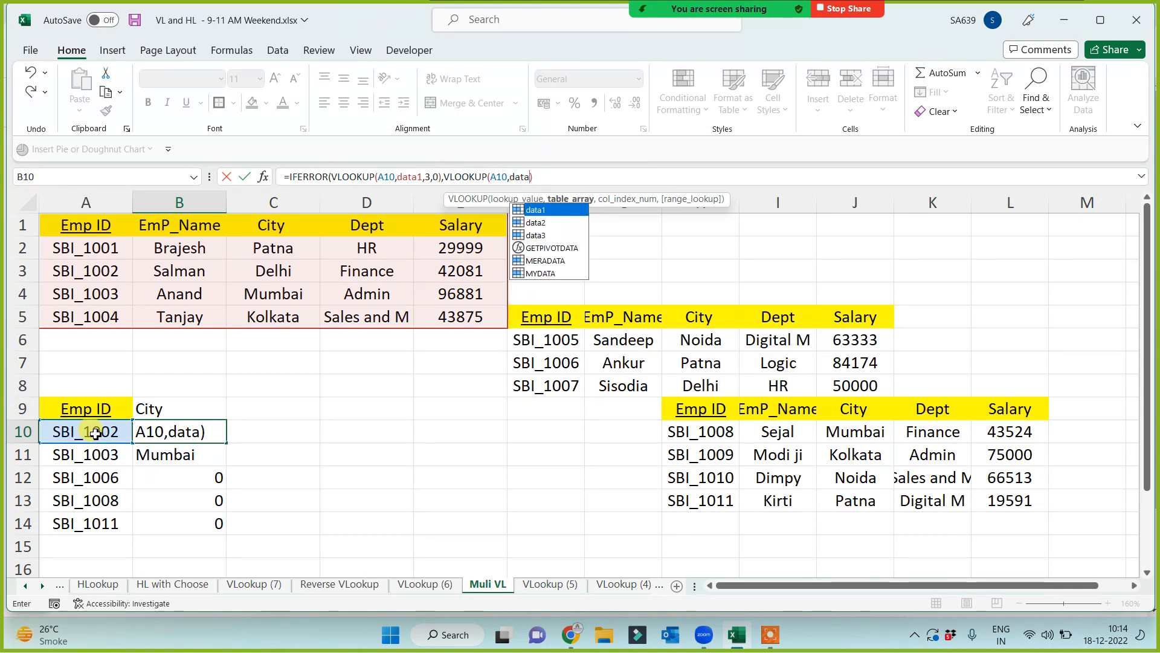
{"action": "key", "text": "Down"}
{"action": "key", "text": "Tab"}
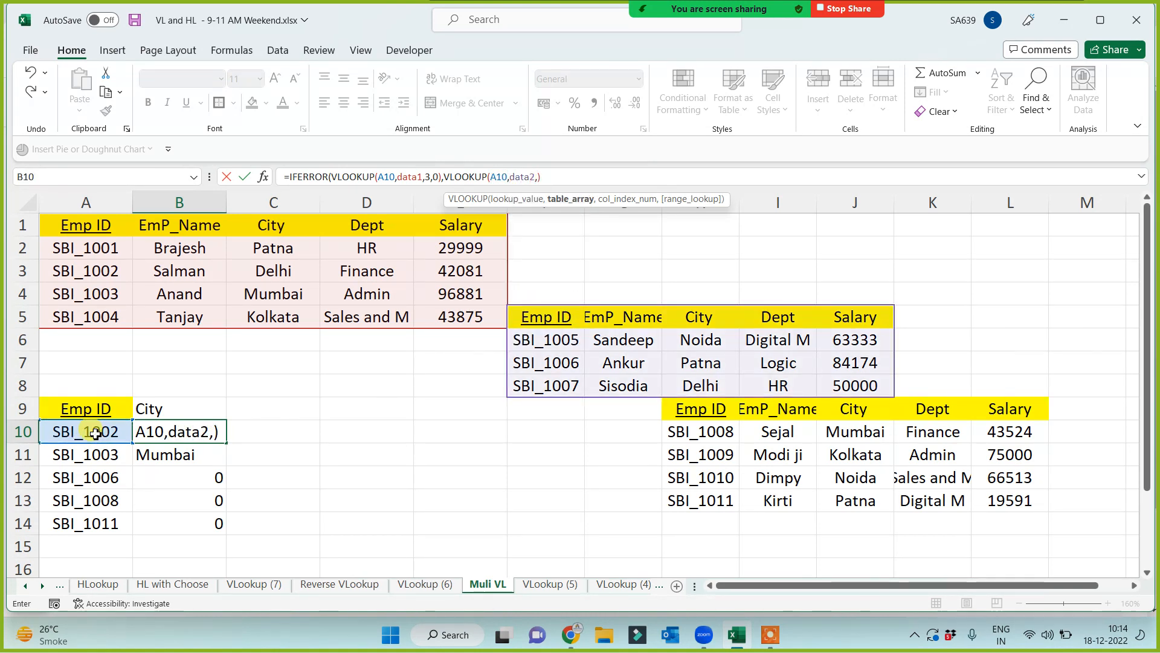
{"action": "type", "text": "3"}
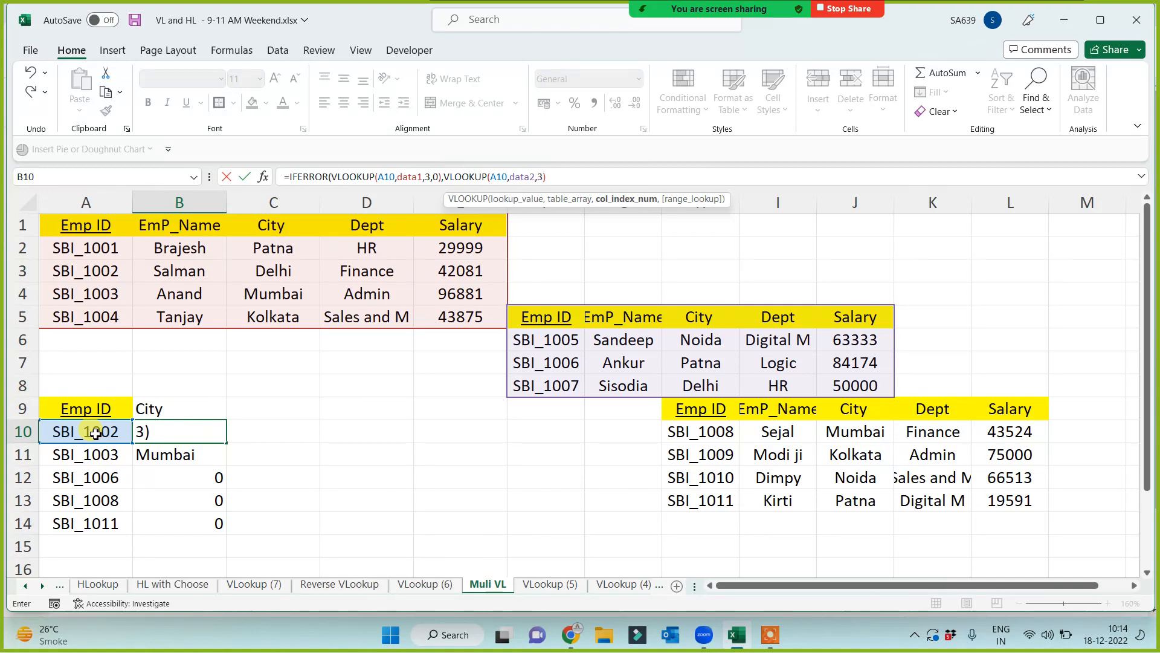
{"action": "type", "text": ",0)"}
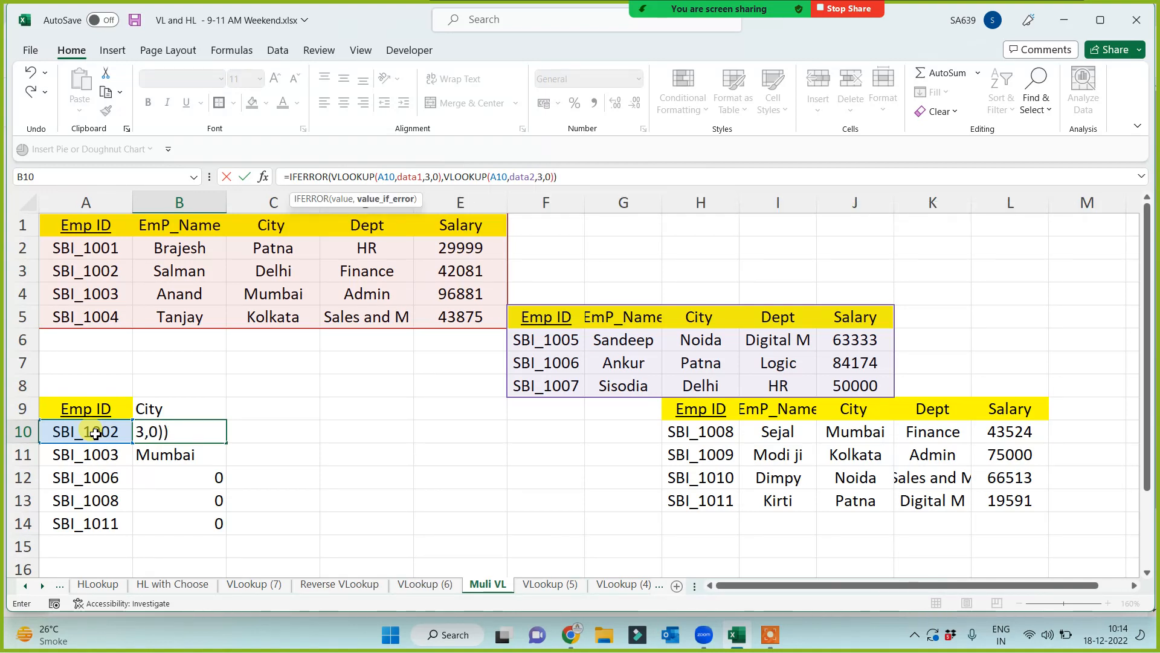
{"action": "key", "text": "Return"}
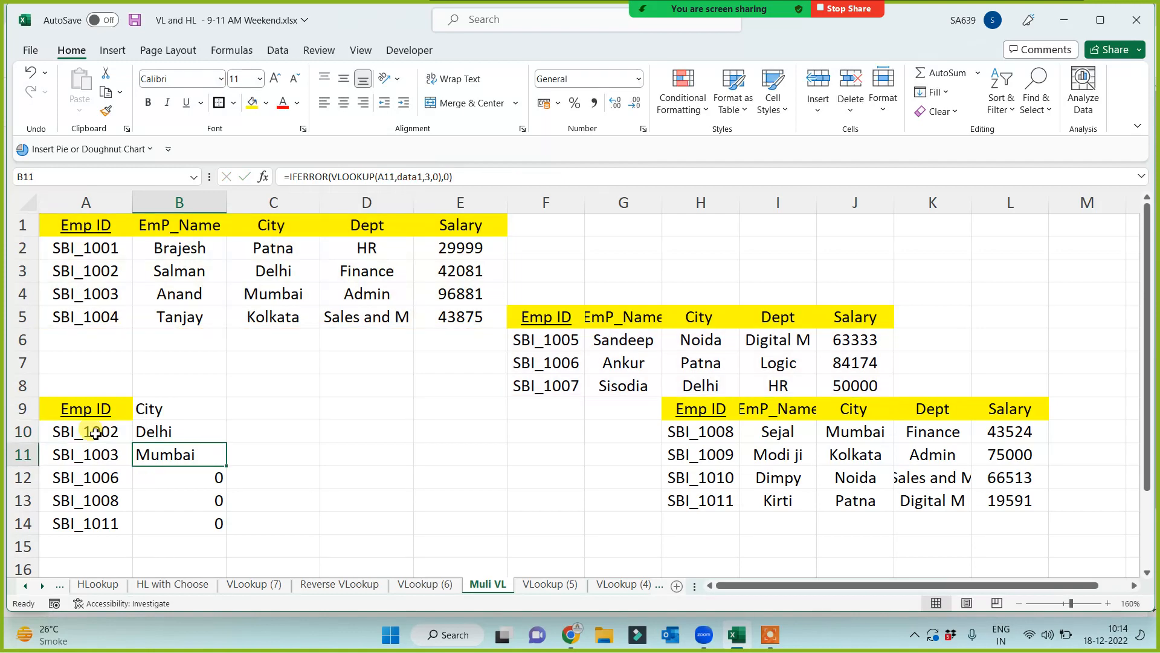
{"action": "left_click", "coordinate": [213, 434]}
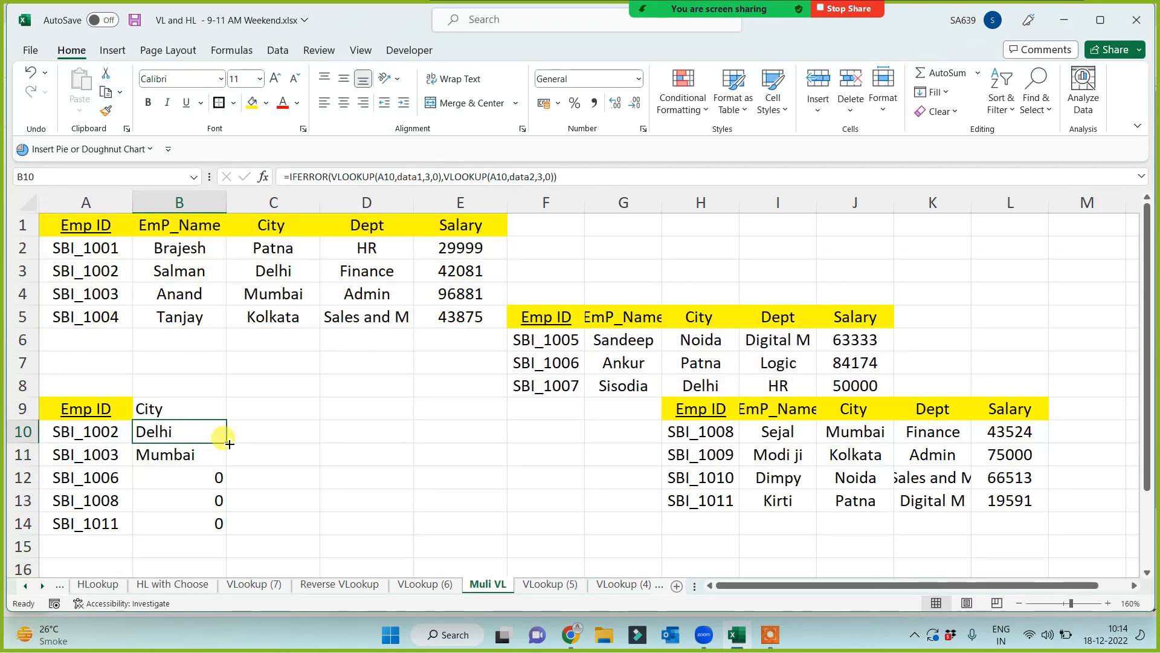
{"action": "double_click", "coordinate": [227, 443]}
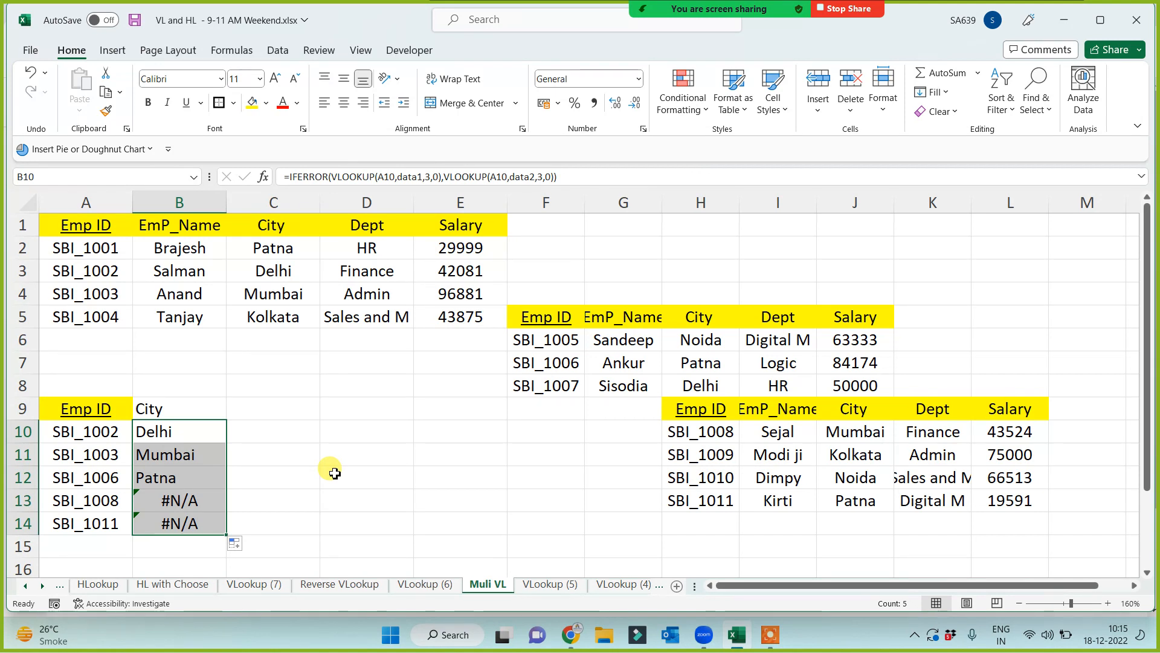
Step: Wrap the whole formula in B10 in an outer IFERROR, making the existing IFERROR its value argument
{"action": "left_click", "coordinate": [188, 425]}
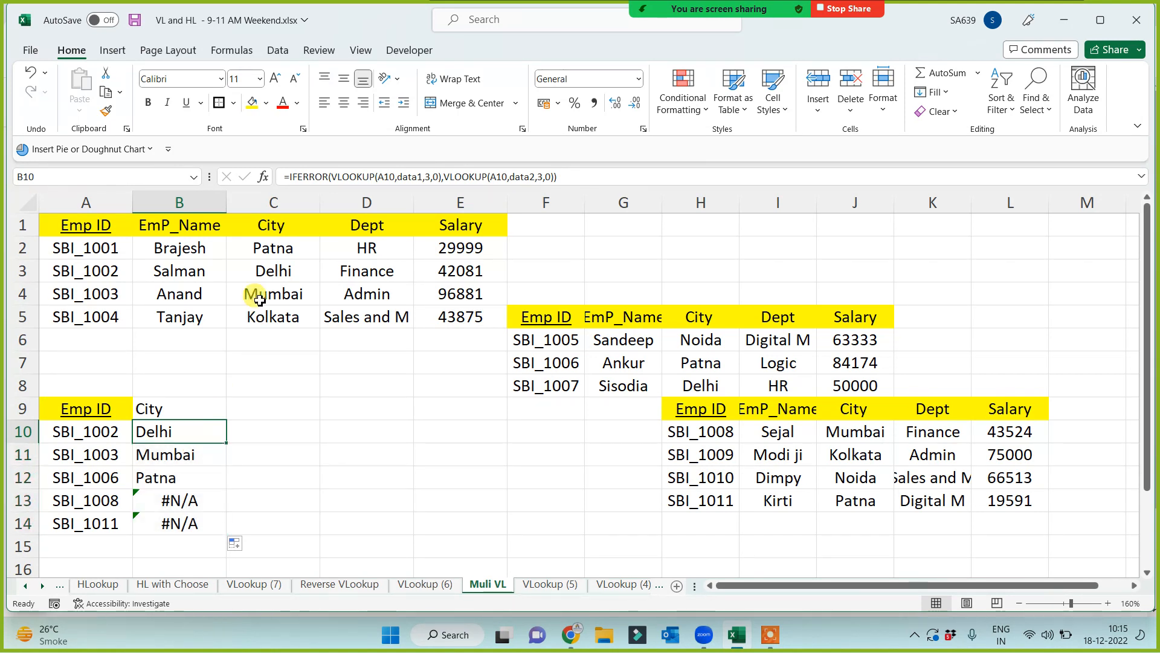
{"action": "left_click", "coordinate": [291, 174]}
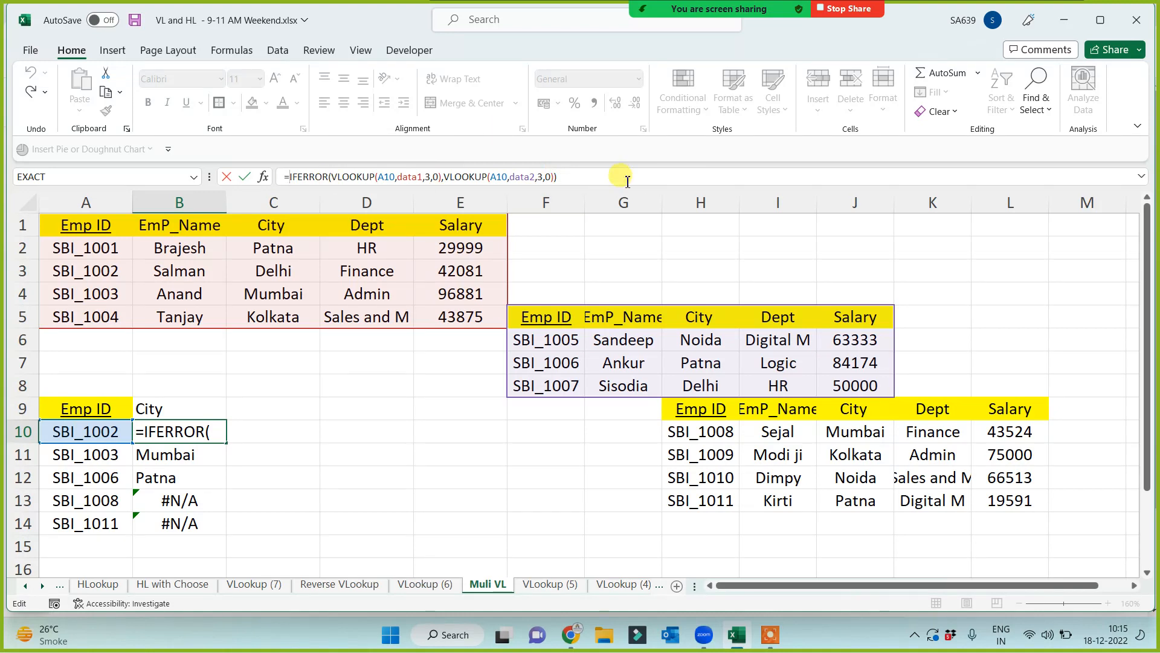
{"action": "type", "text": "if"}
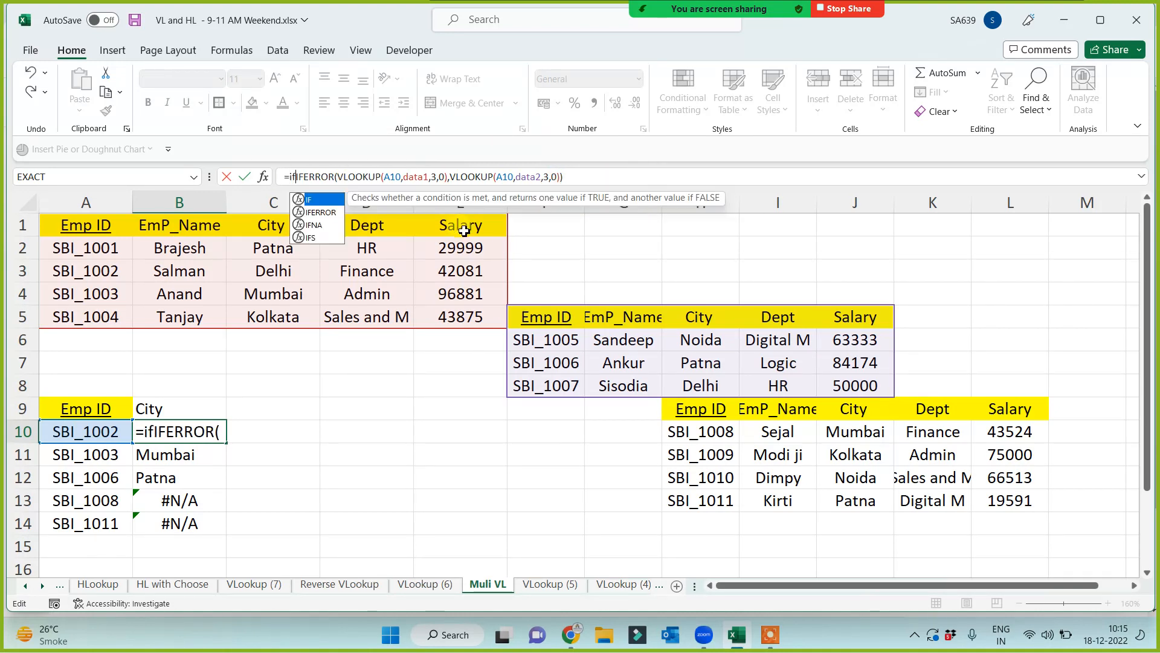
{"action": "key", "text": "Down"}
{"action": "key", "text": "Tab"}
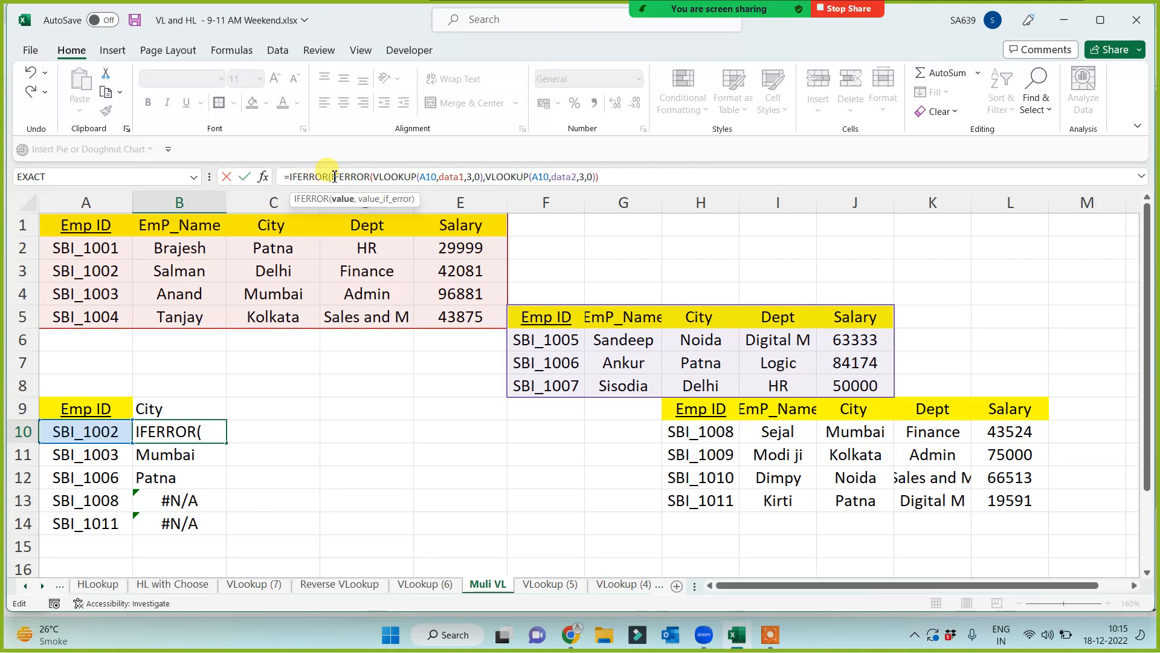
{"action": "left_click_drag", "start_coordinate": [335, 176], "coordinate": [608, 171]}
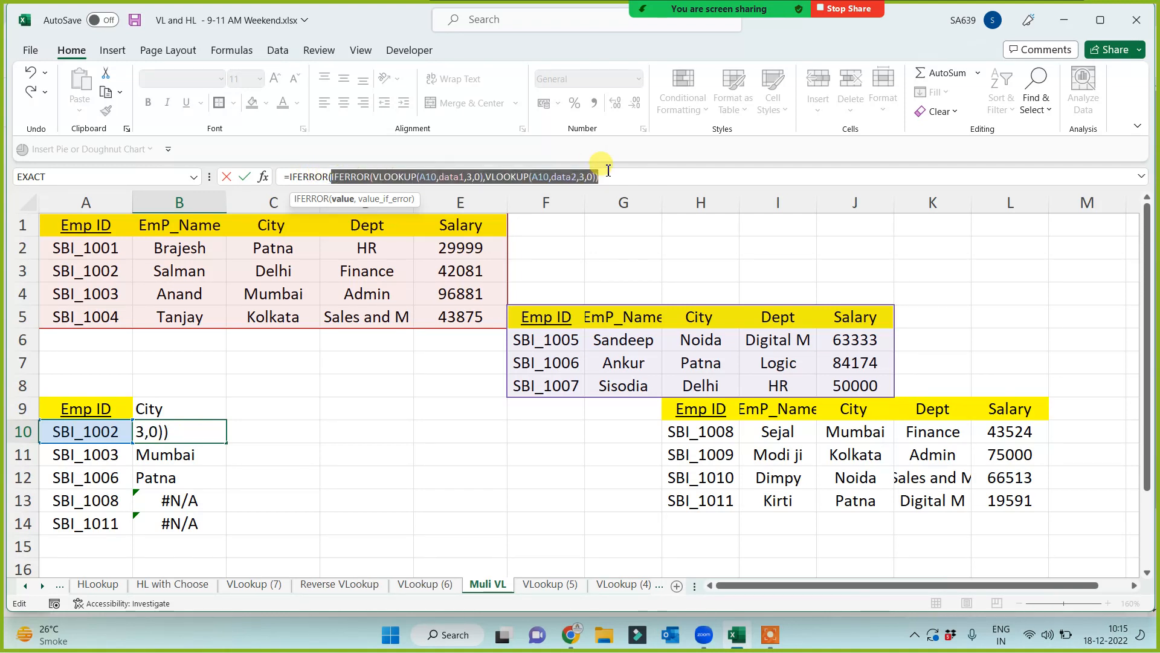
{"action": "left_click", "coordinate": [606, 176]}
{"action": "type", "text": ","}
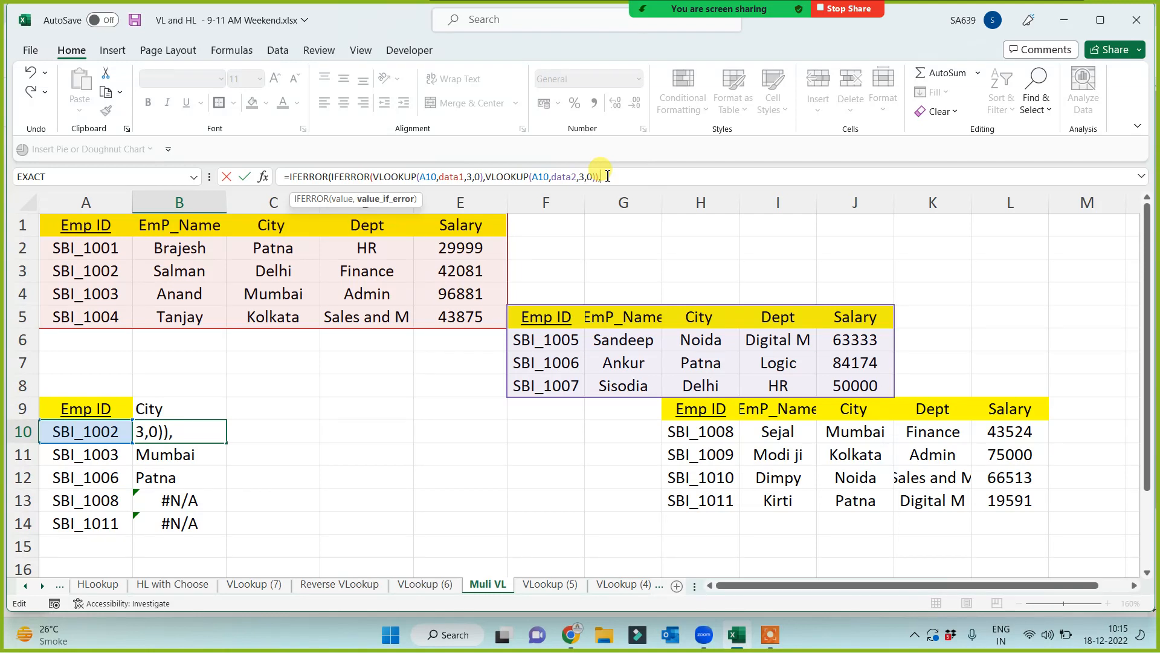
Step: Add VLOOKUP(A10,data3,0) as the outer IFERROR's fallback in B10 and fill the formula down to B14
{"action": "type", "text": "vl"}
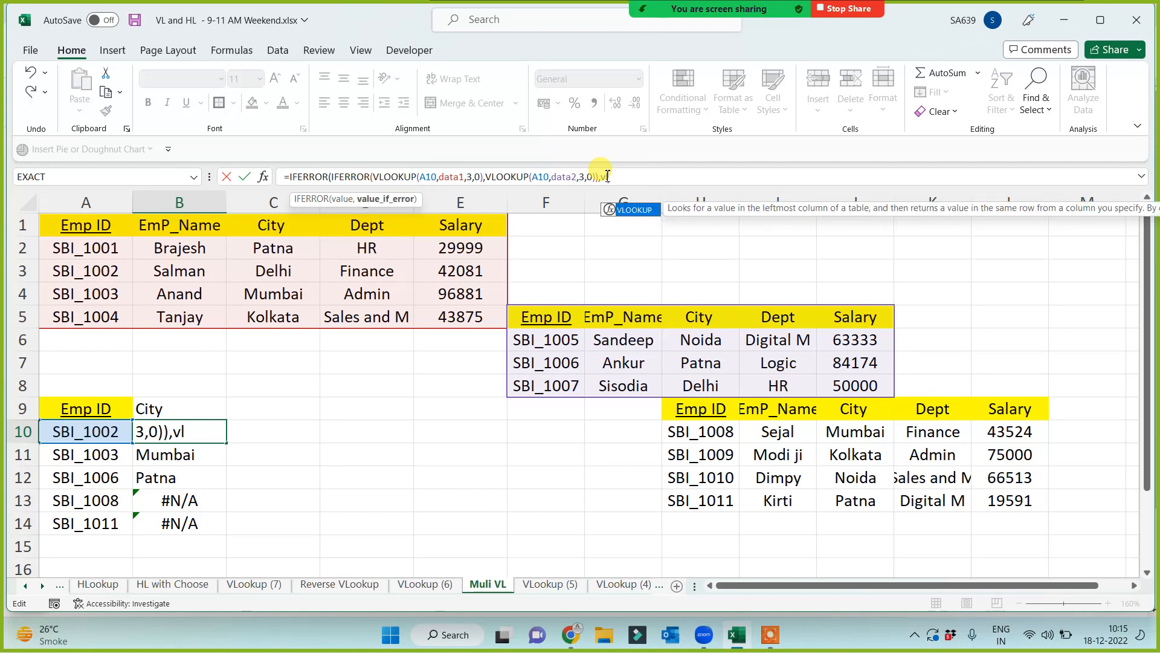
{"action": "key", "text": "Tab"}
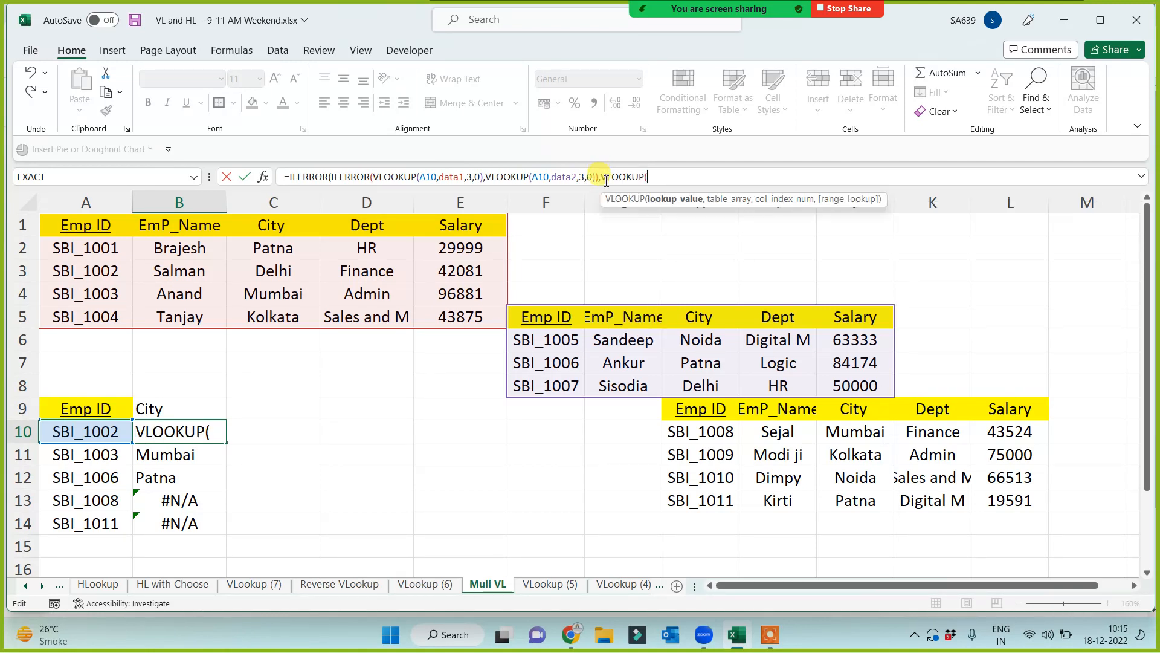
{"action": "left_click", "coordinate": [108, 432]}
{"action": "type", "text": ","}
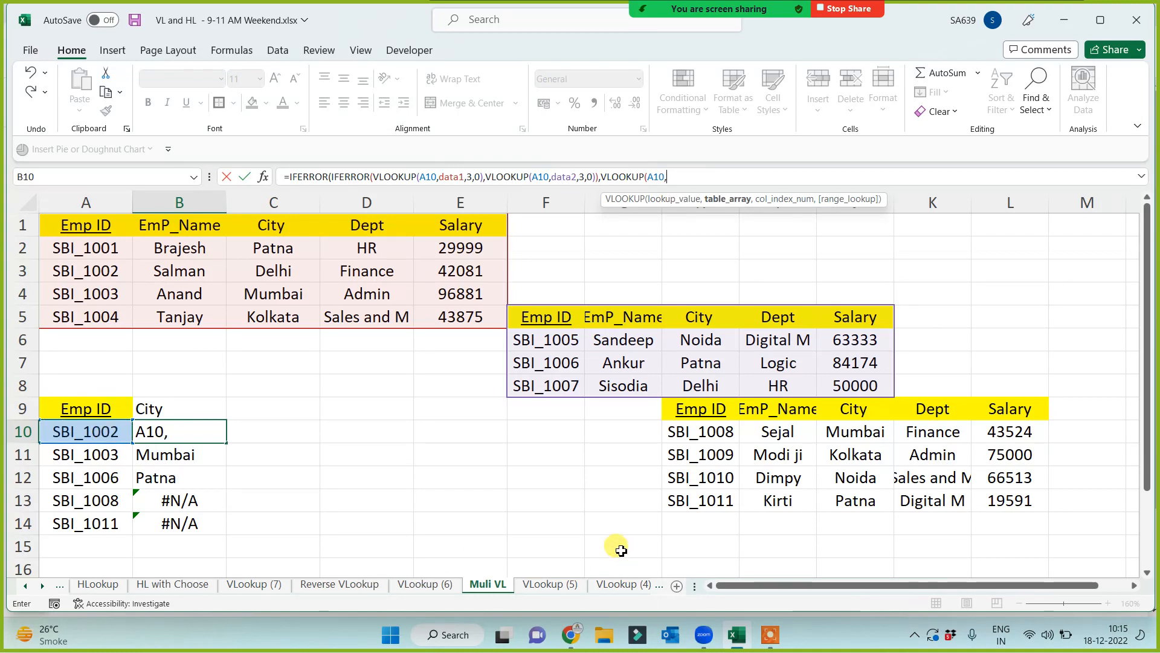
{"action": "type", "text": "data"}
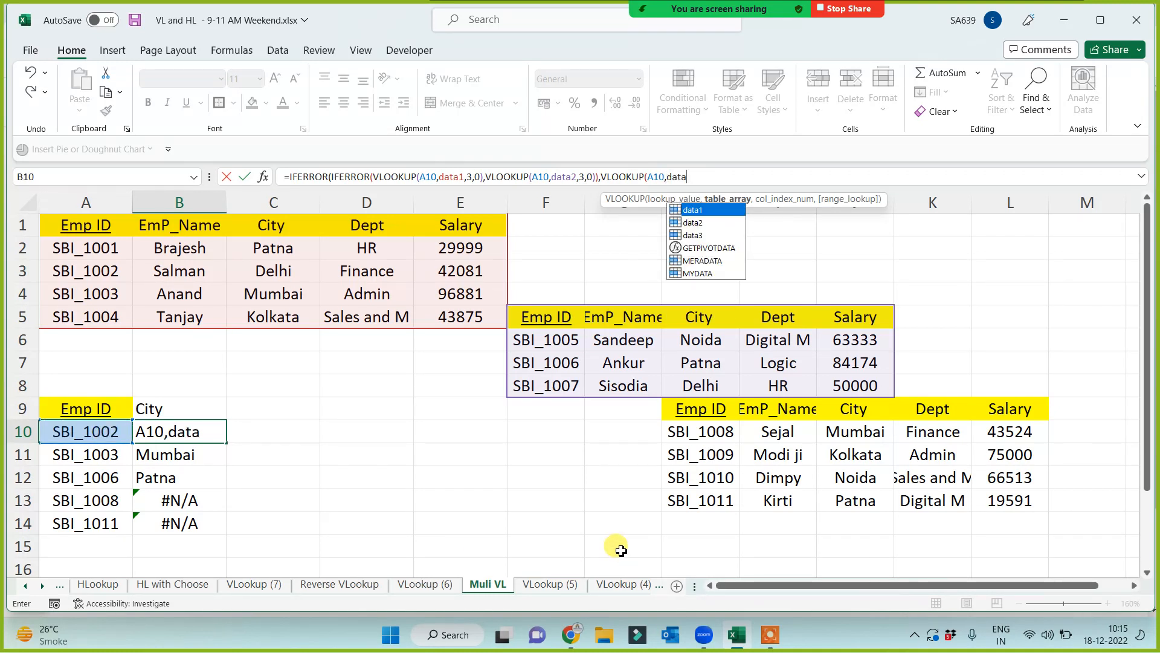
{"action": "type", "text": "3,0)"}
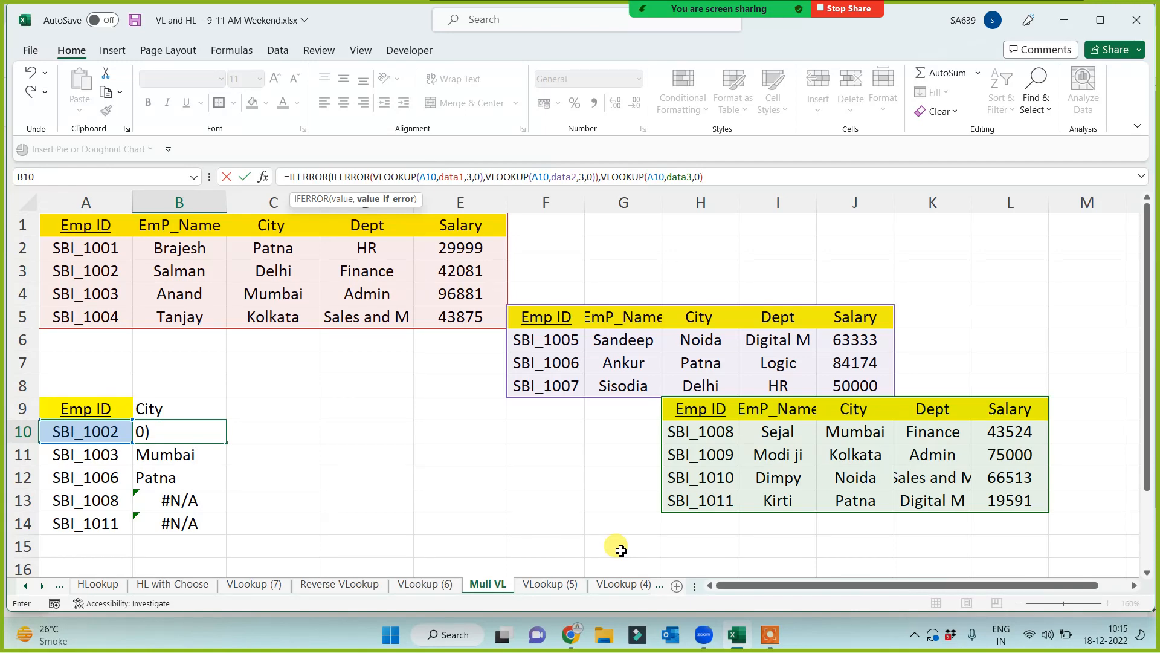
{"action": "key", "text": "Return"}
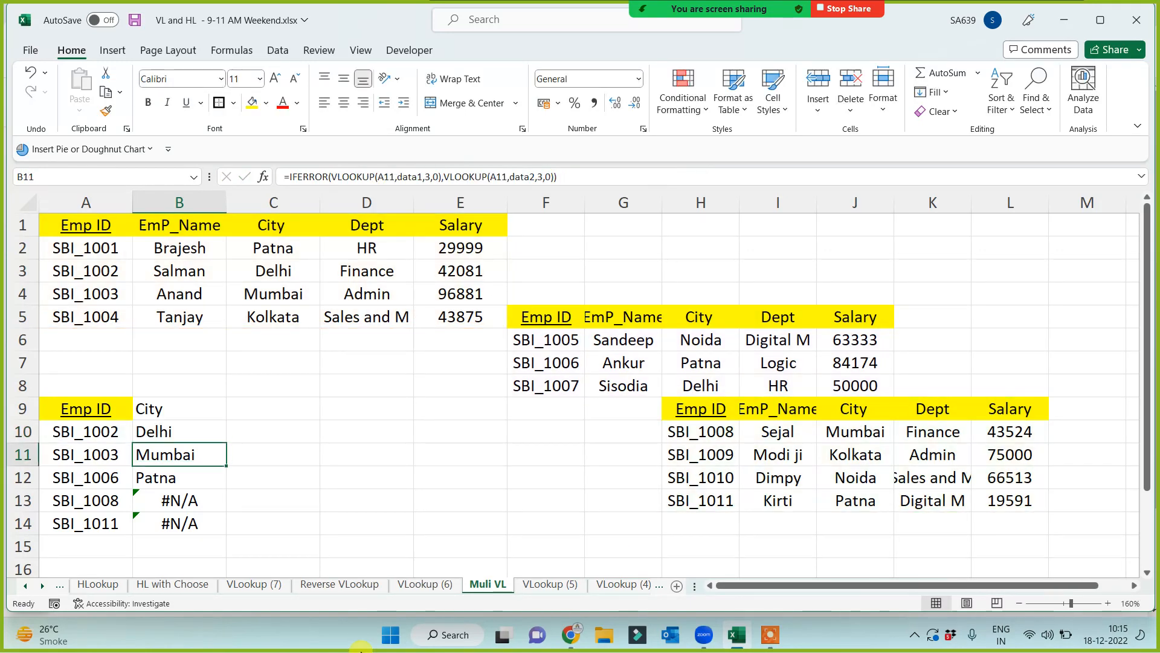
{"action": "left_click", "coordinate": [176, 433]}
{"action": "double_click", "coordinate": [227, 442]}
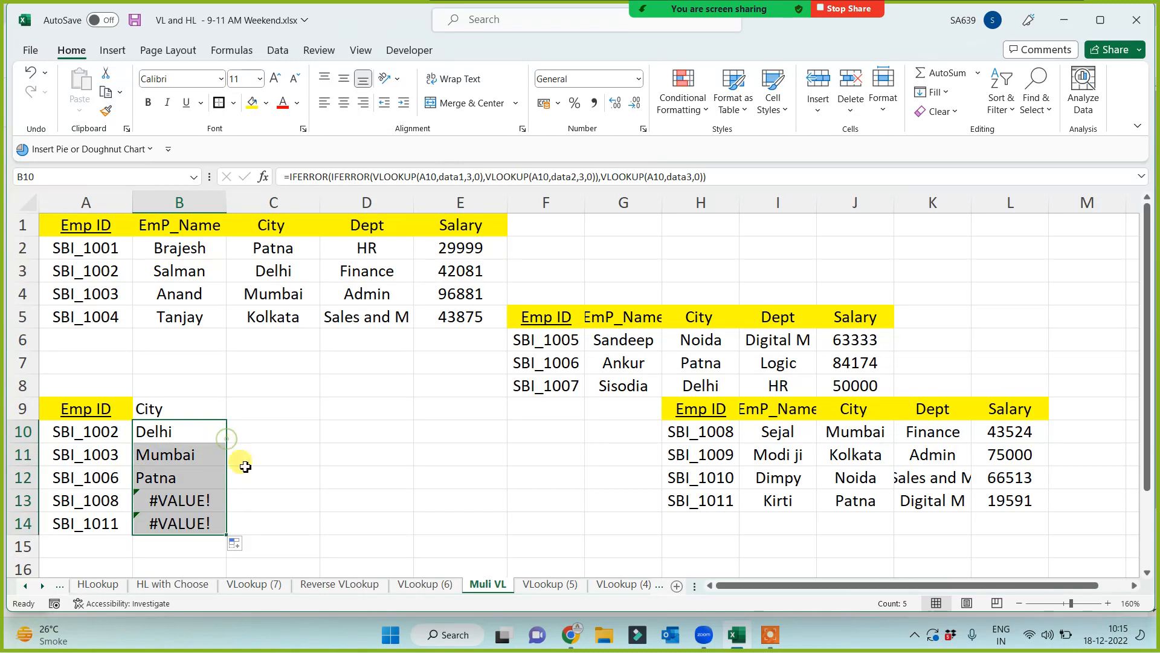
Step: Insert the column index 3 so the last lookup in B10 reads VLOOKUP(A10,data3,3,0), and refill the formula down to B14
{"action": "left_click", "coordinate": [175, 433]}
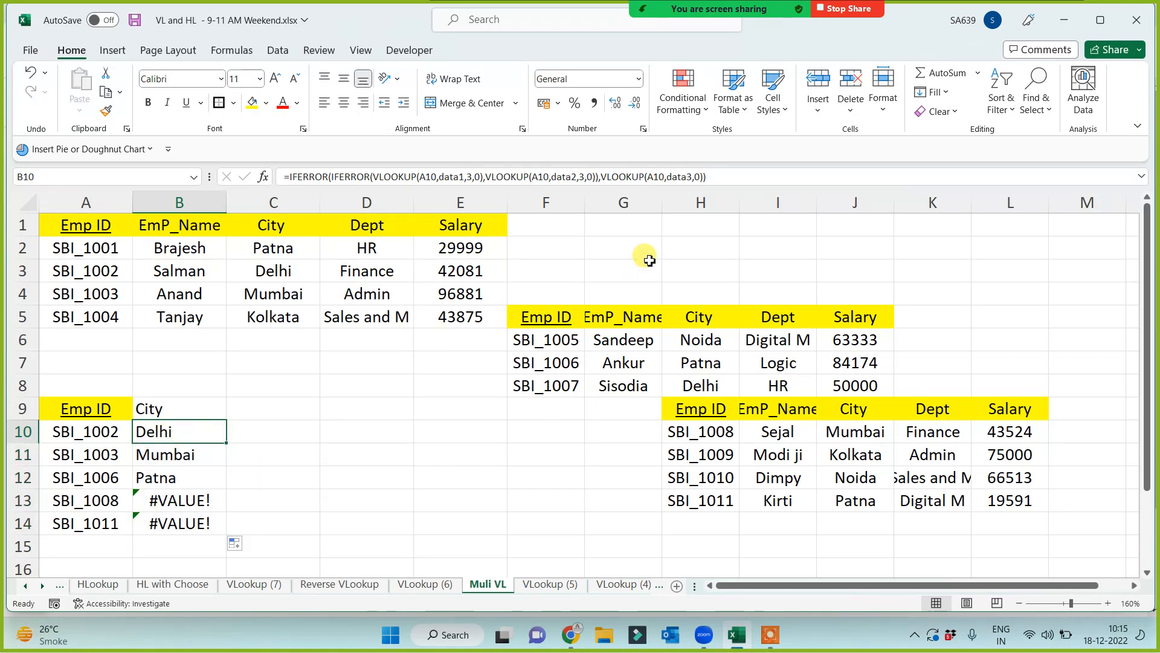
{"action": "left_click", "coordinate": [694, 177]}
{"action": "type", "text": "3,"}
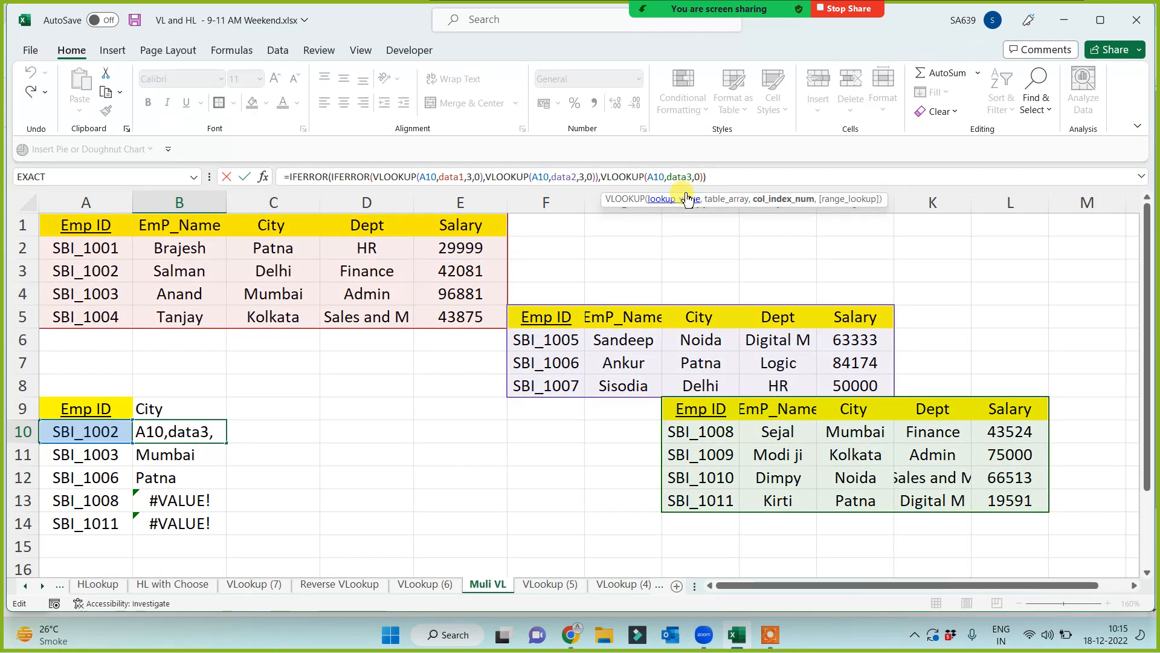
{"action": "key", "text": "Return"}
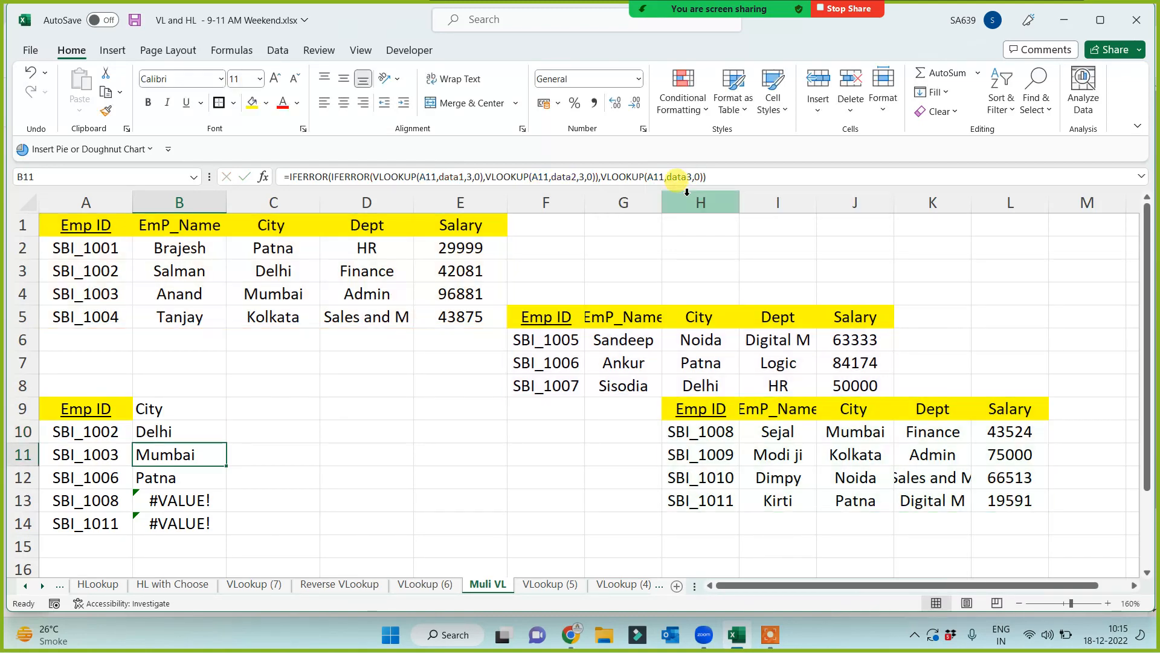
{"action": "left_click", "coordinate": [189, 431]}
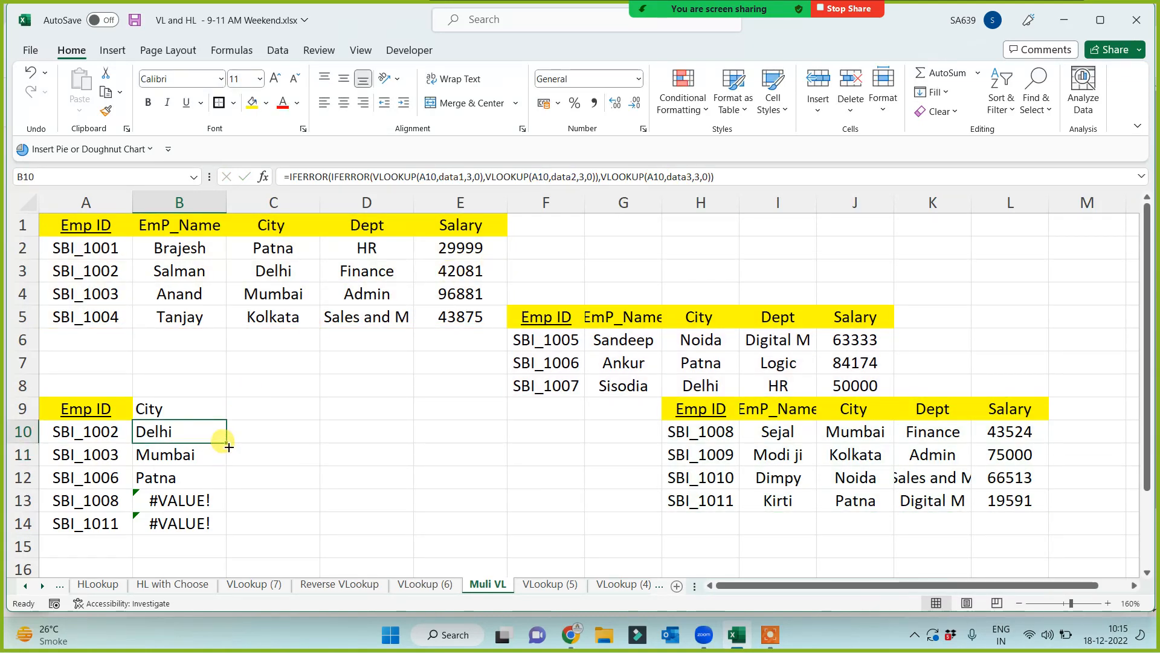
{"action": "double_click", "coordinate": [227, 443]}
{"action": "left_click", "coordinate": [370, 437]}
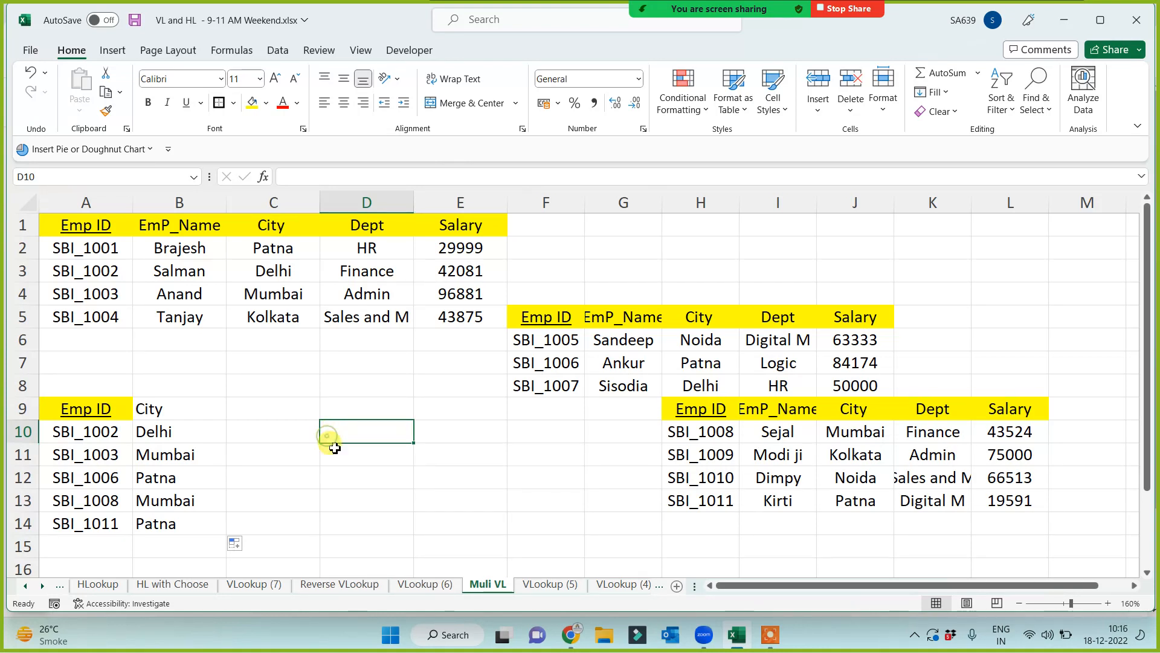
Step: Review the three source tables against the nested IFERROR and VLOOKUP formula in B10
{"action": "left_click", "coordinate": [305, 250]}
{"action": "left_click", "coordinate": [534, 315]}
{"action": "left_click", "coordinate": [778, 455]}
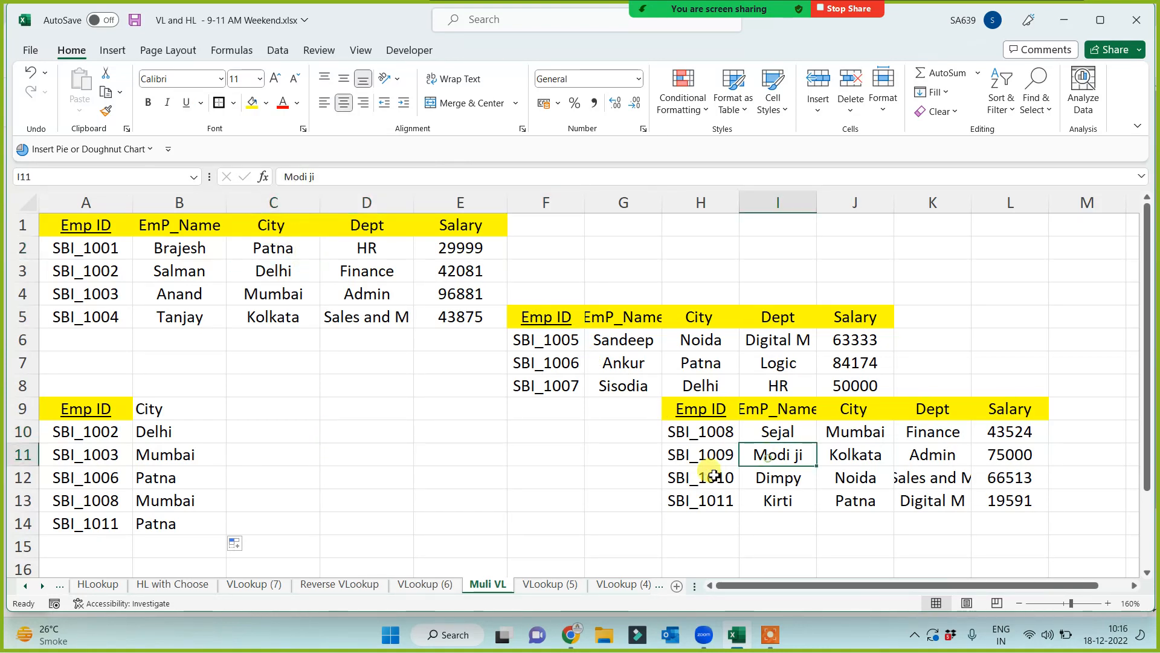
{"action": "left_click", "coordinate": [155, 430]}
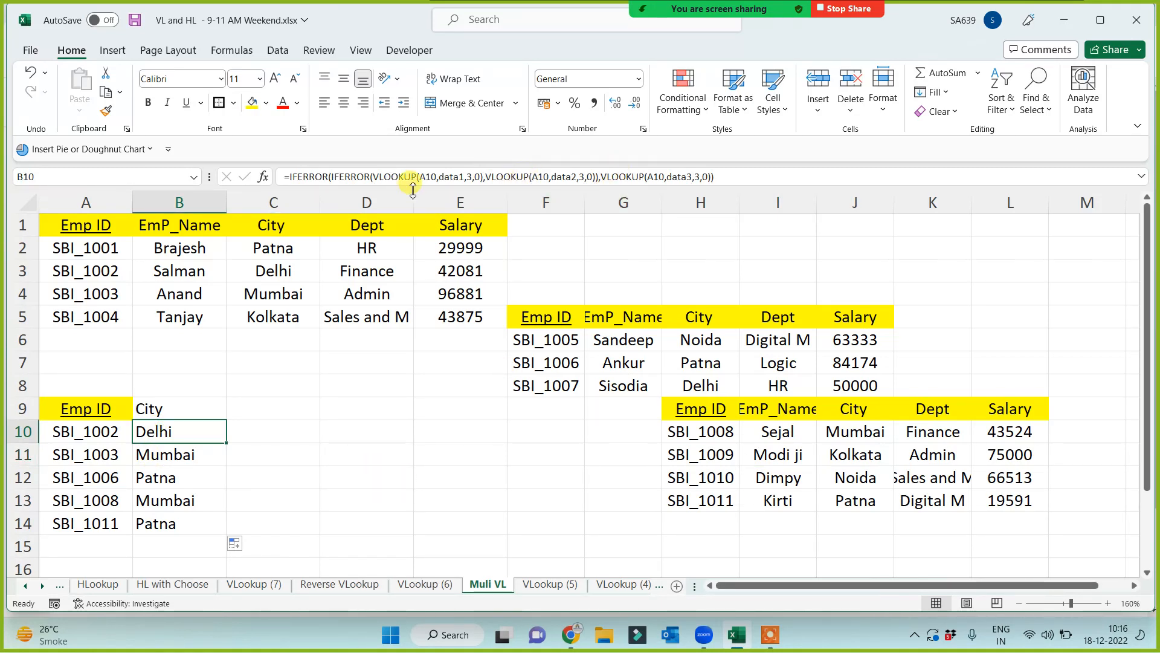
{"action": "left_click", "coordinate": [327, 439]}
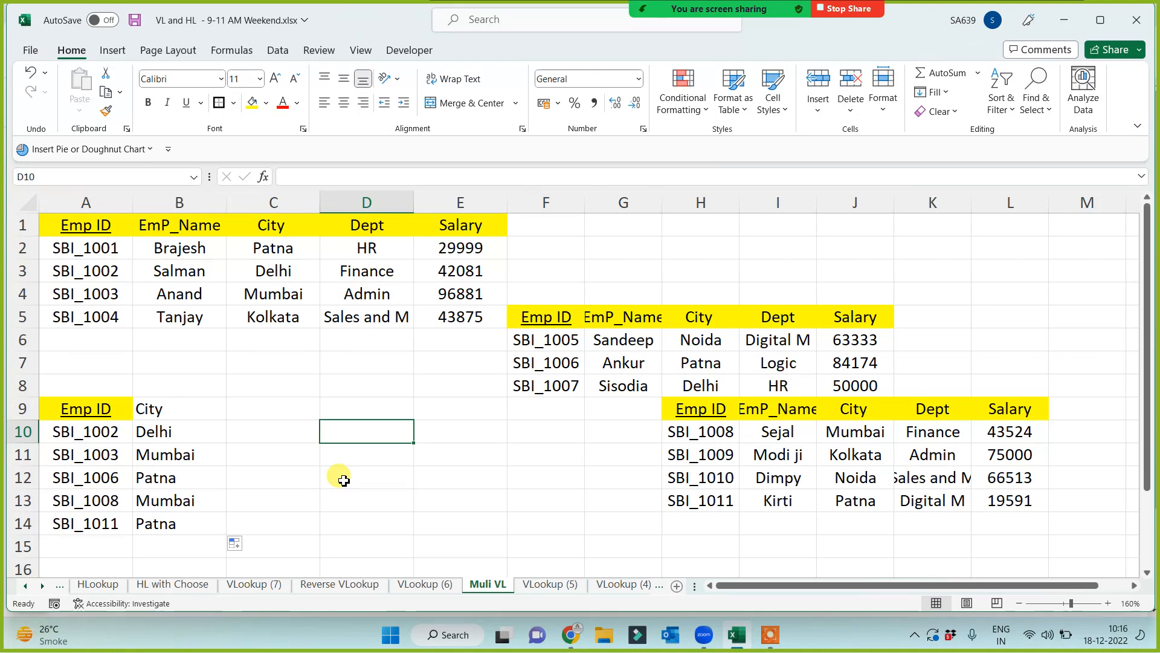
{"action": "left_click", "coordinate": [702, 435]}
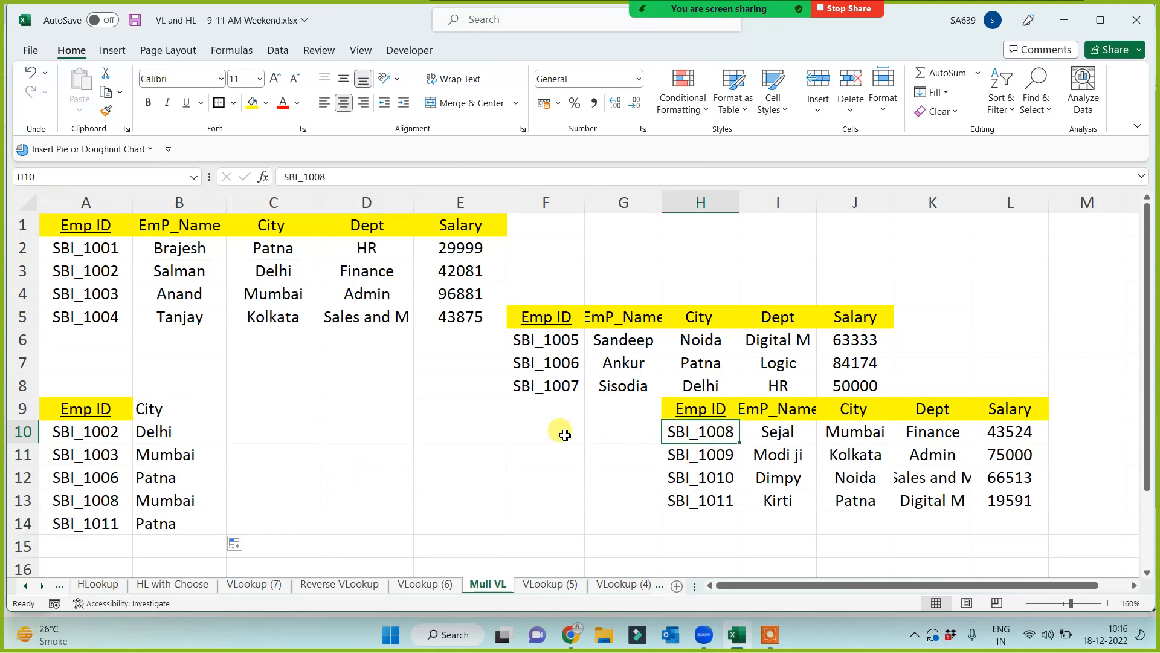
{"action": "left_click", "coordinate": [546, 339]}
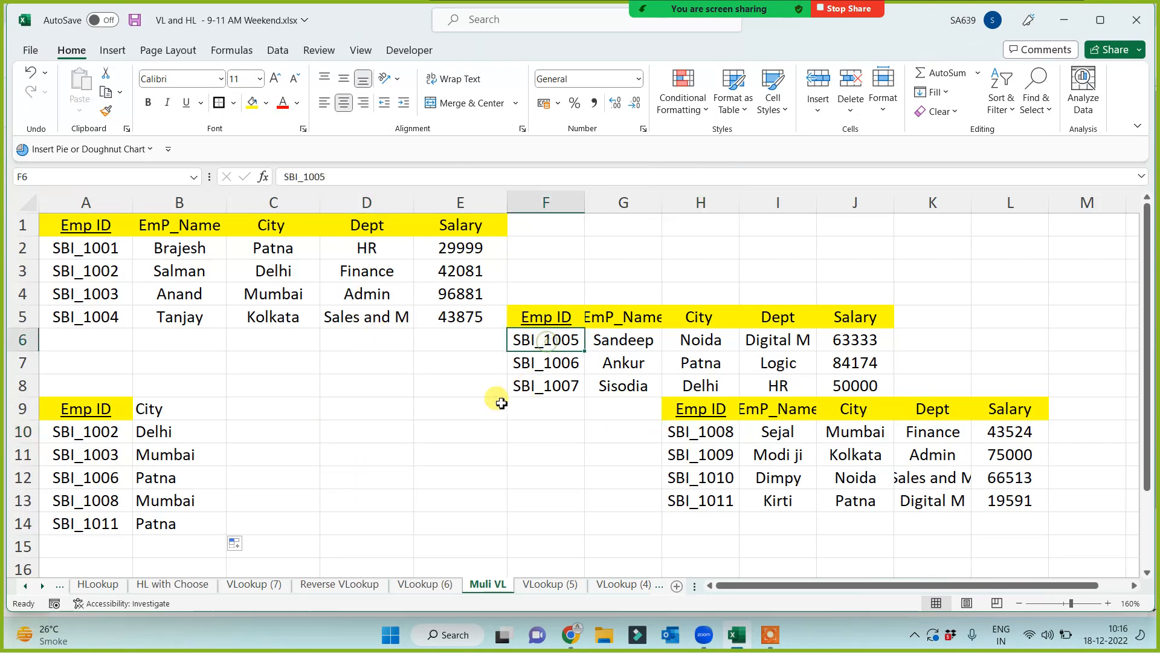
{"action": "left_click", "coordinate": [604, 343]}
{"action": "left_click", "coordinate": [165, 430]}
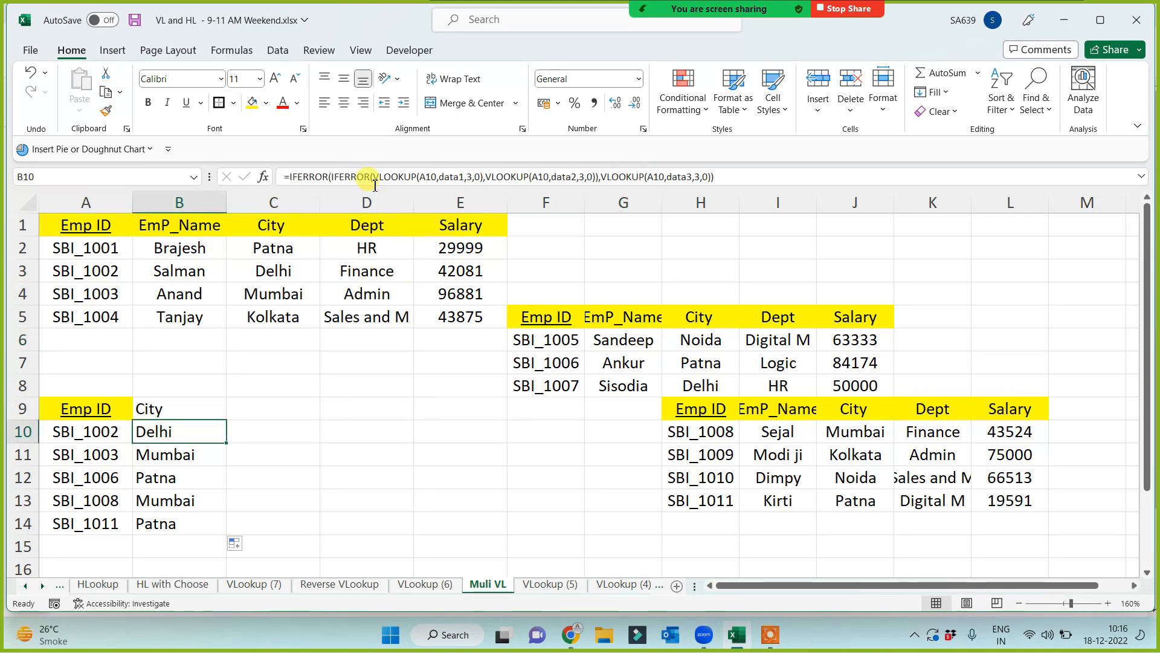
Step: Examine the inner IFERROR and its two VLOOKUPs as the outer IFERROR's value argument in B10
{"action": "left_click_drag", "start_coordinate": [377, 177], "coordinate": [597, 175]}
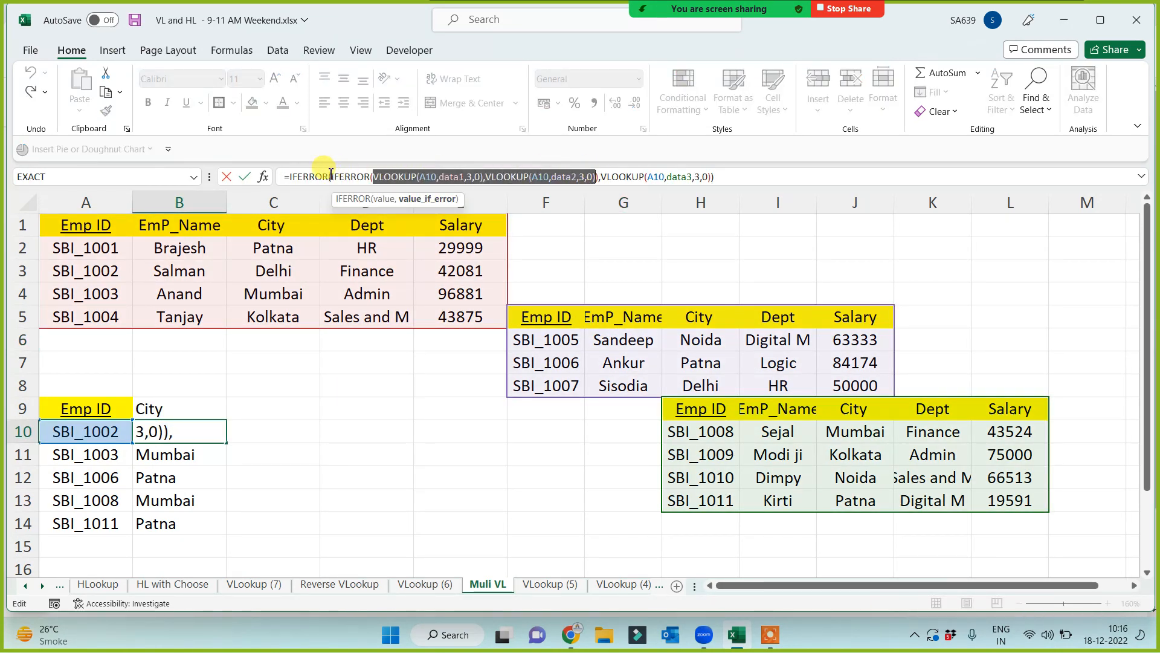
{"action": "left_click_drag", "start_coordinate": [331, 174], "coordinate": [598, 177]}
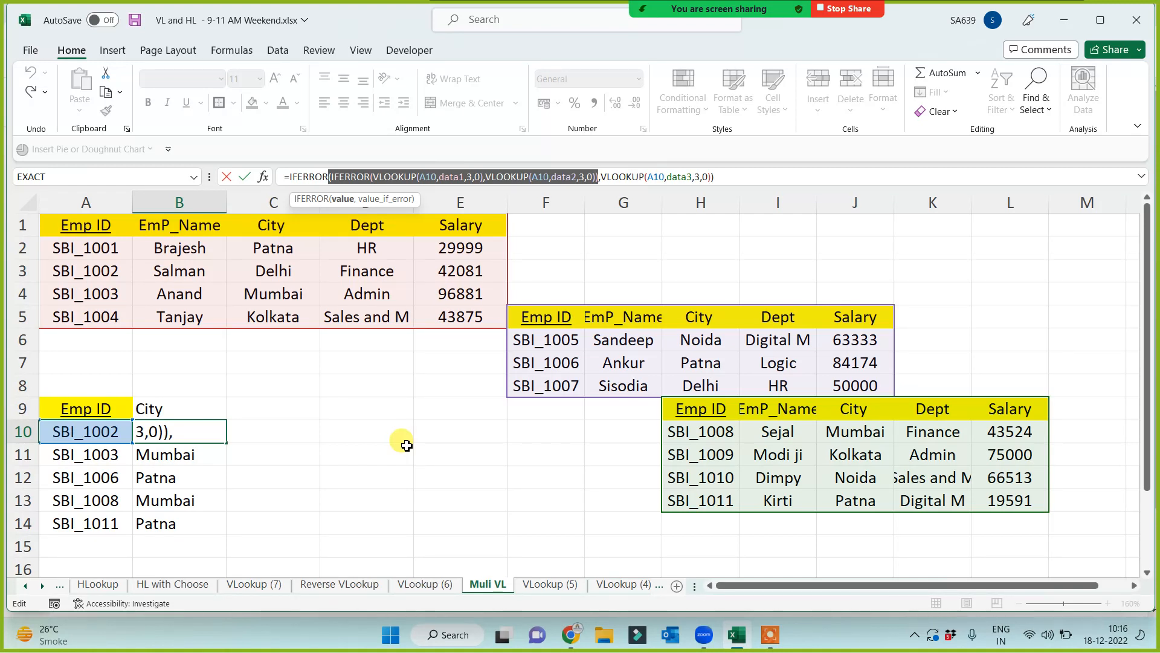
{"action": "key", "text": "Return"}
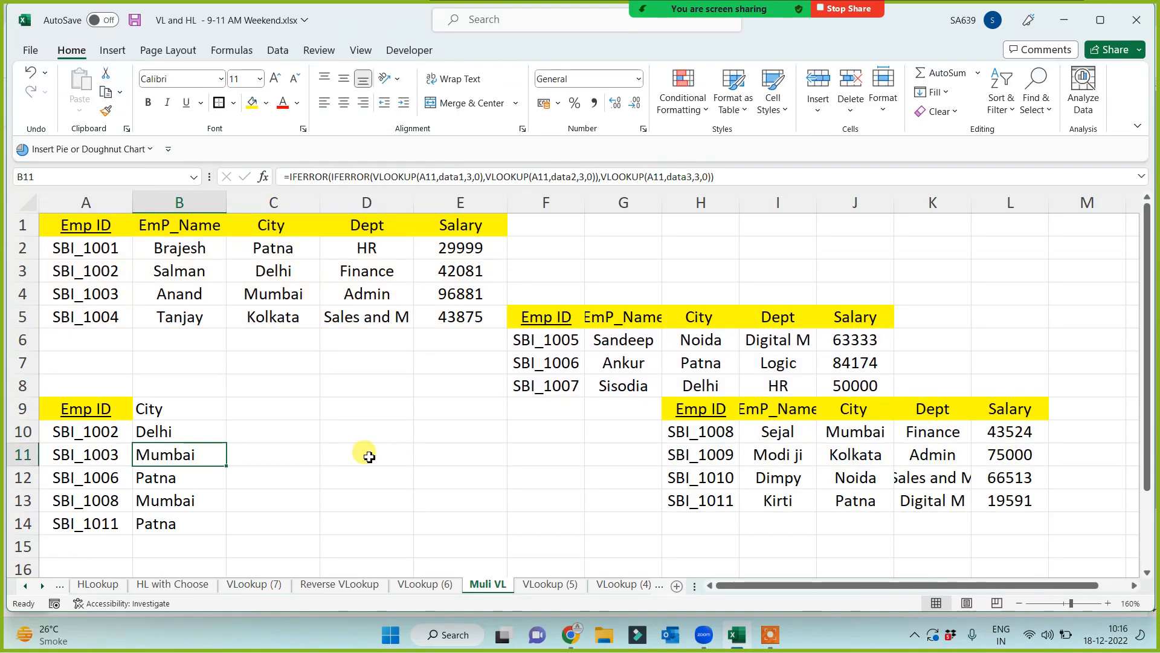
Step: Enter the note "No of Data = No of VL" in cell D11
{"action": "left_click", "coordinate": [356, 448]}
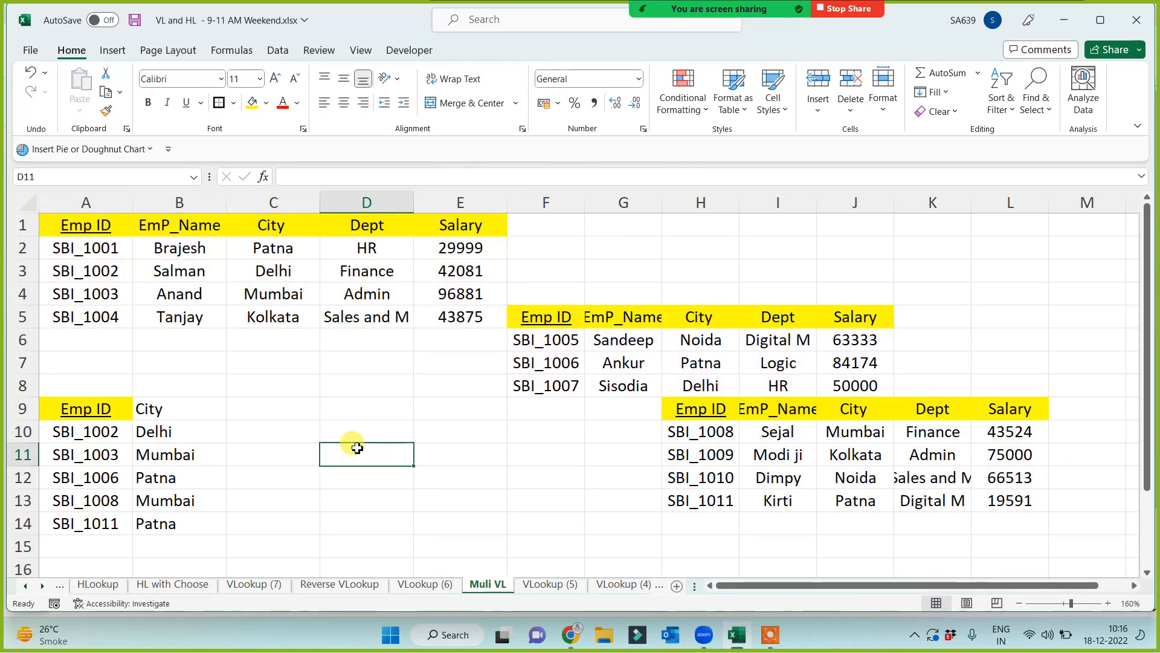
{"action": "type", "text": "No of Data"}
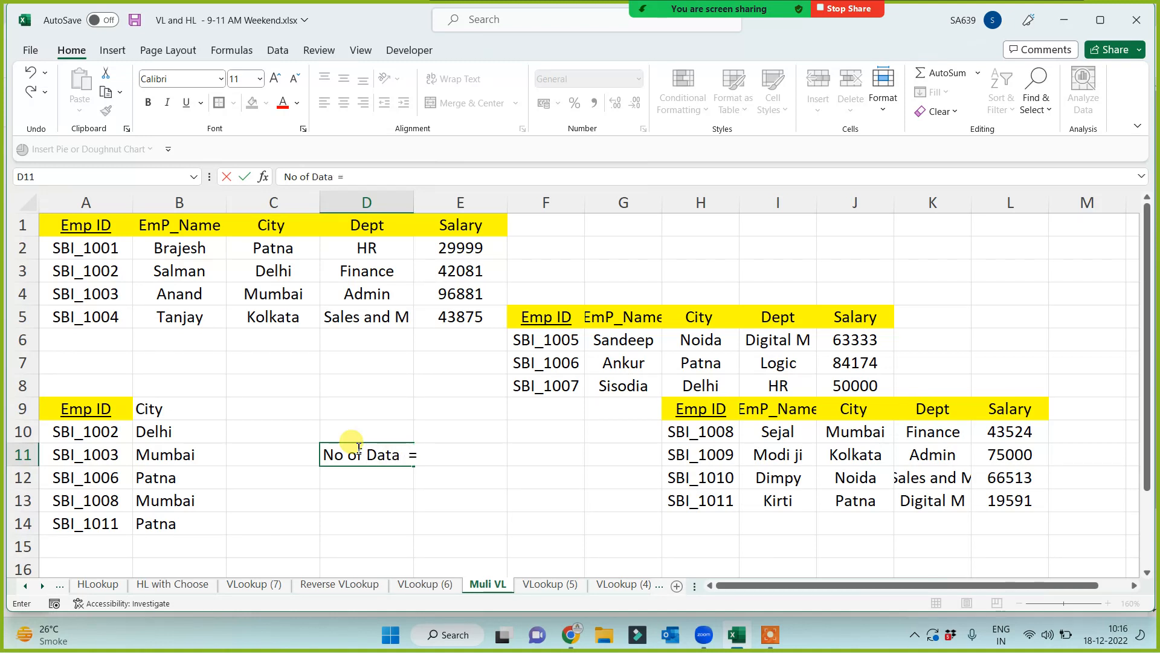
{"action": "type", "text": "  = No of VL"}
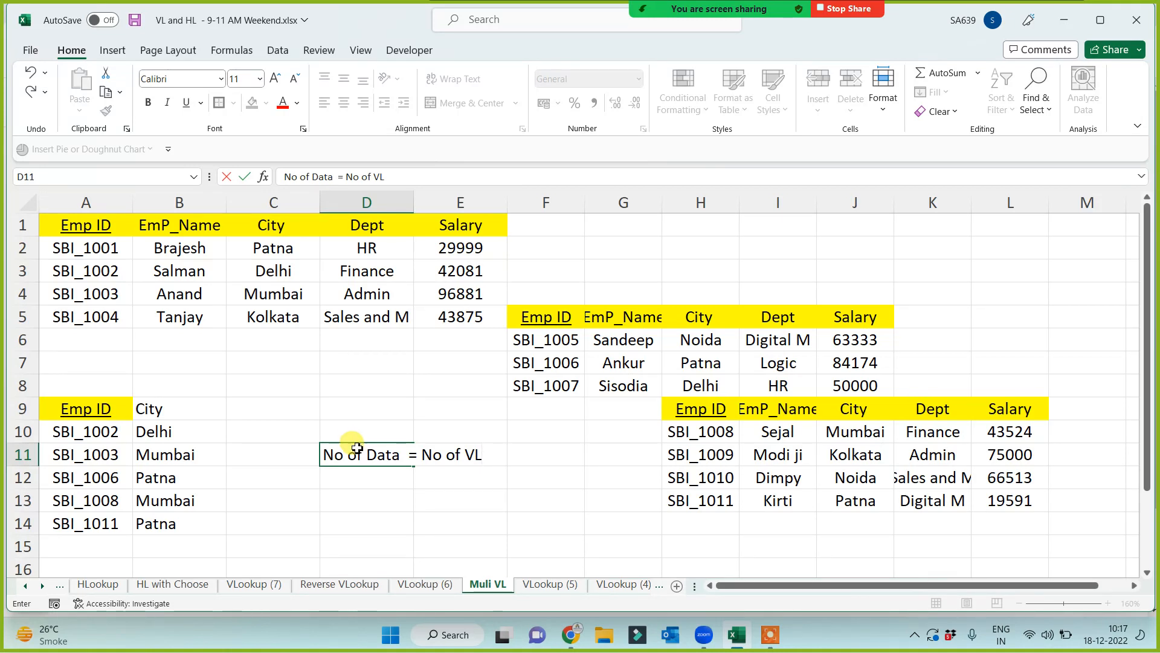
{"action": "key", "text": "Return"}
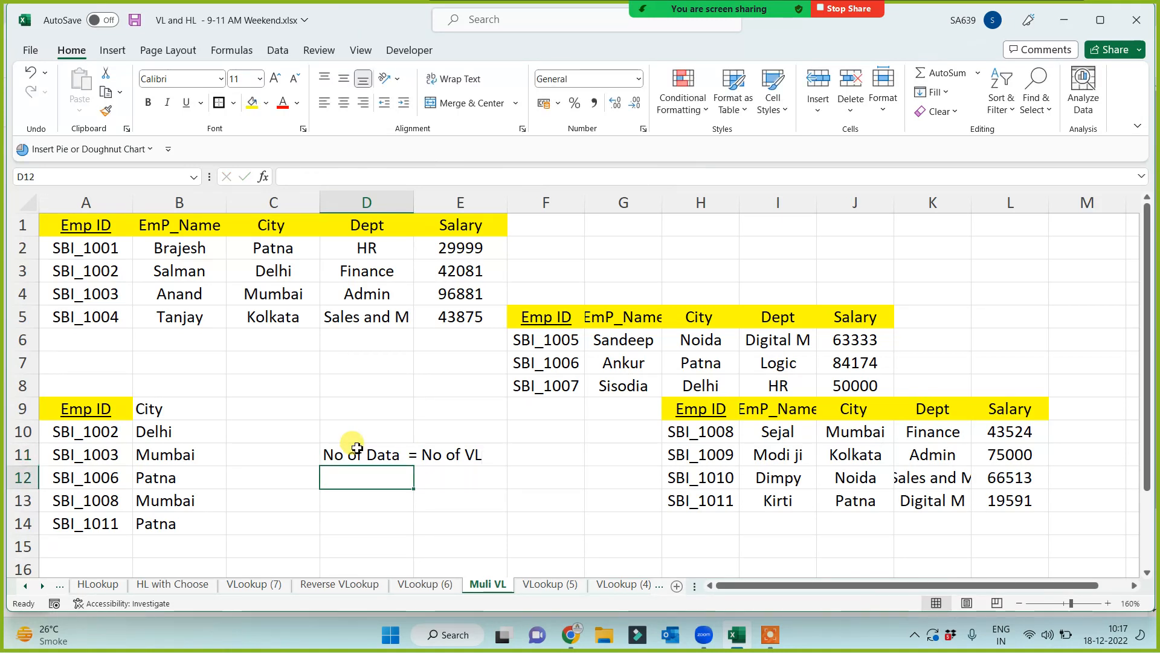
Step: Enter the note "2 VL connect with 1 iferror" in D12 and save the workbook
{"action": "type", "text": "2 i"}
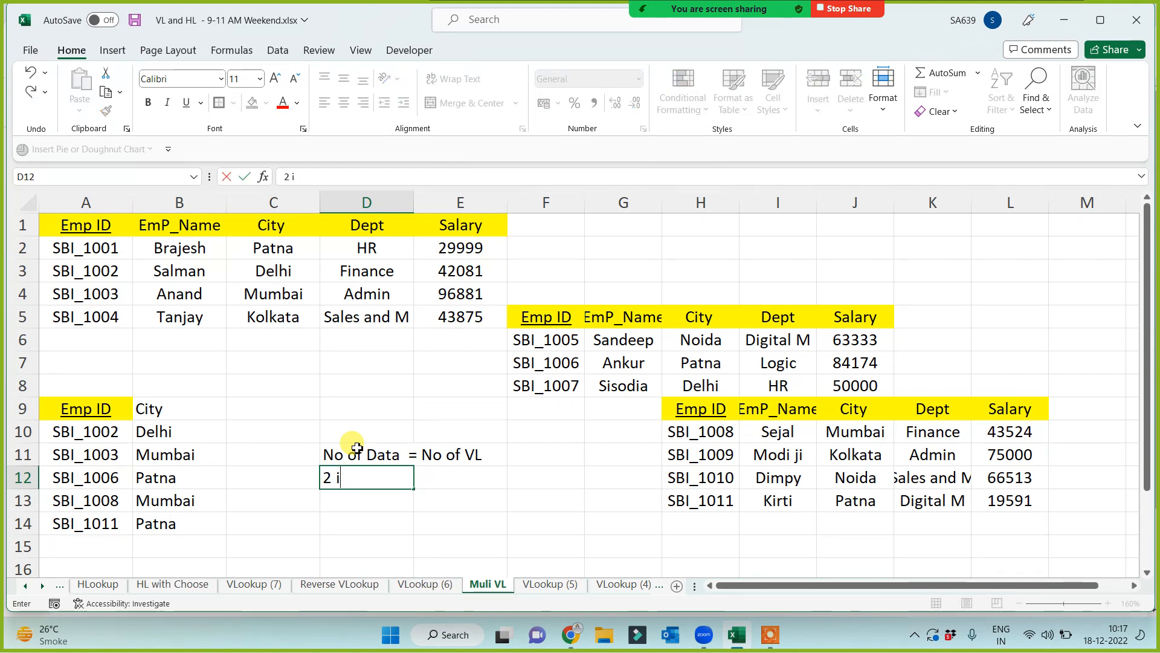
{"action": "key", "text": "BackSpace"}
{"action": "key", "text": "BackSpace"}
{"action": "type", "text": "V"}
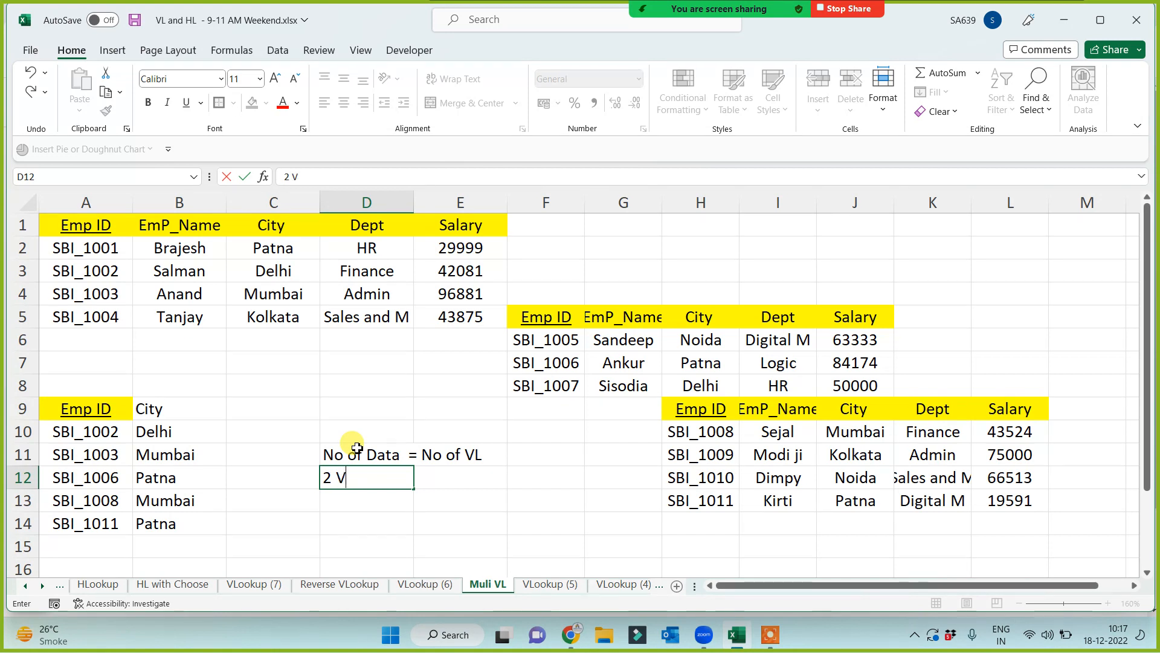
{"action": "type", "text": "L wi"}
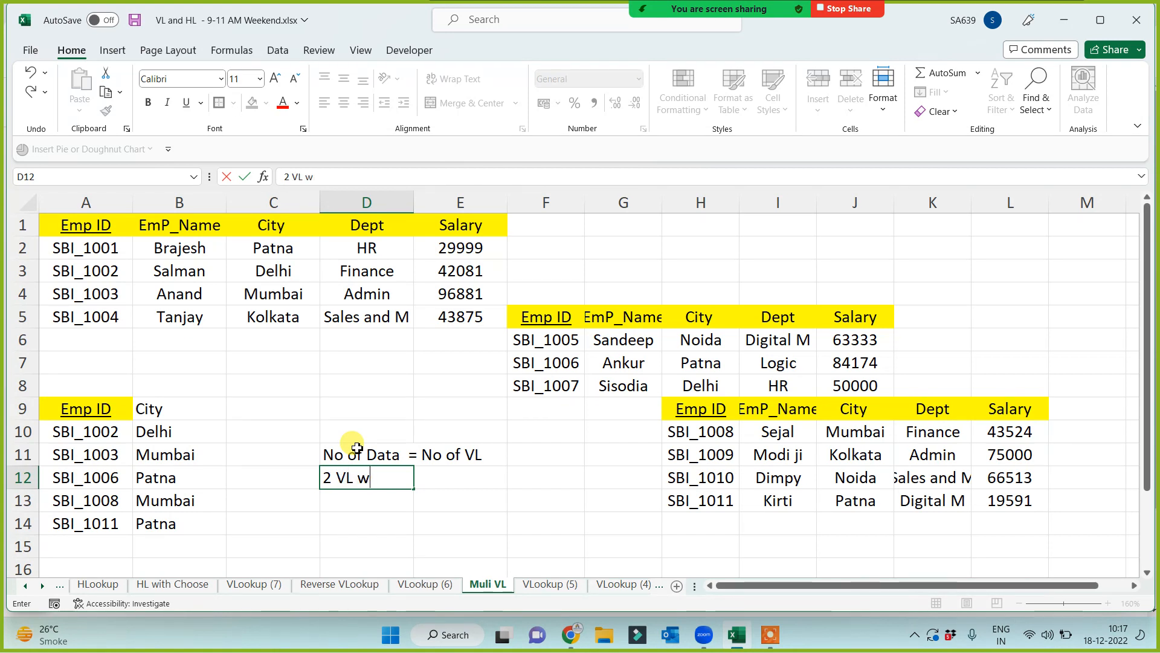
{"action": "key", "text": "BackSpace"}
{"action": "type", "text": "connect with"}
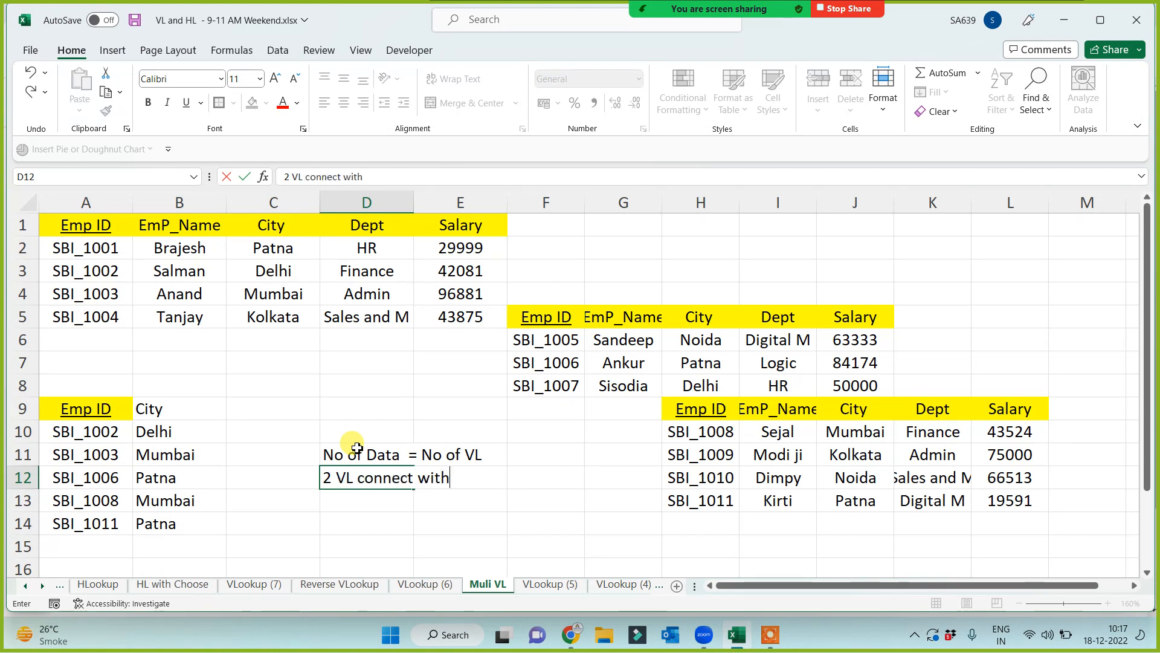
{"action": "type", "text": " 1 Eff"}
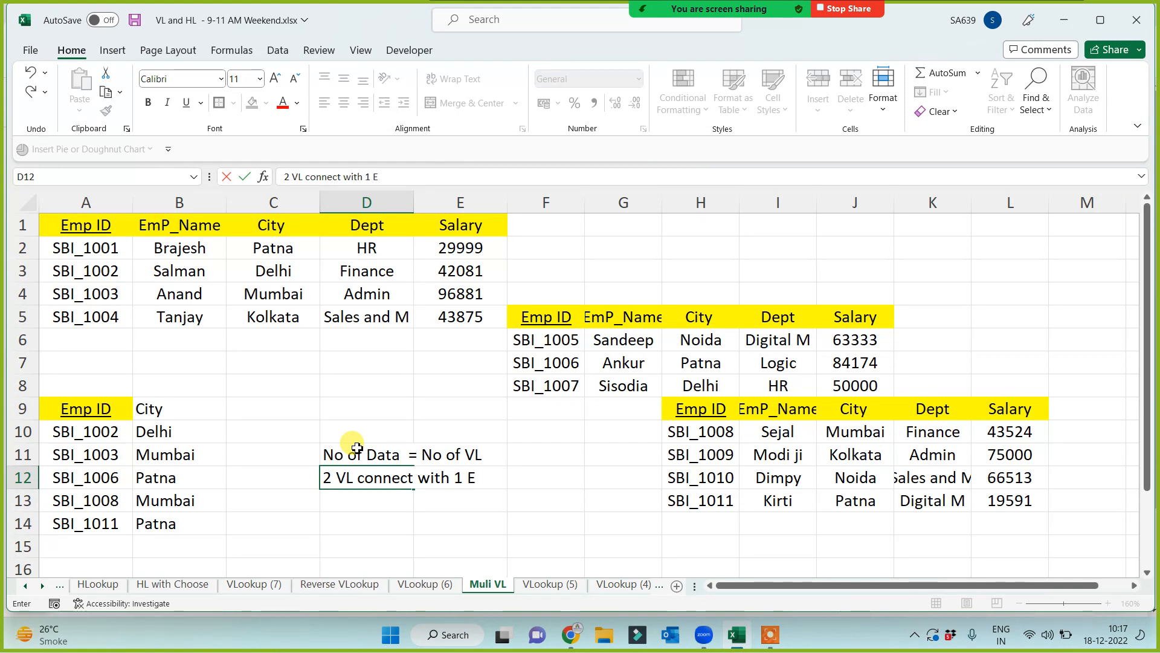
{"action": "key", "text": "BackSpace"}
{"action": "key", "text": "BackSpace"}
{"action": "type", "text": "iferror"}
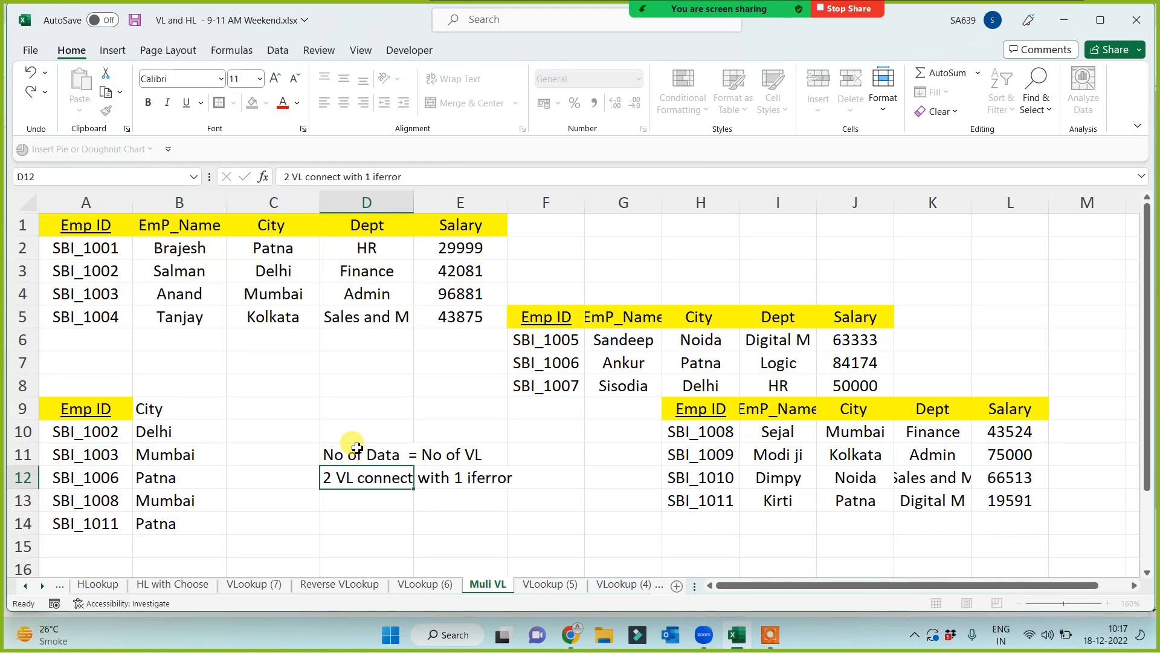
{"action": "key", "text": "Return"}
{"action": "key", "text": "Down"}
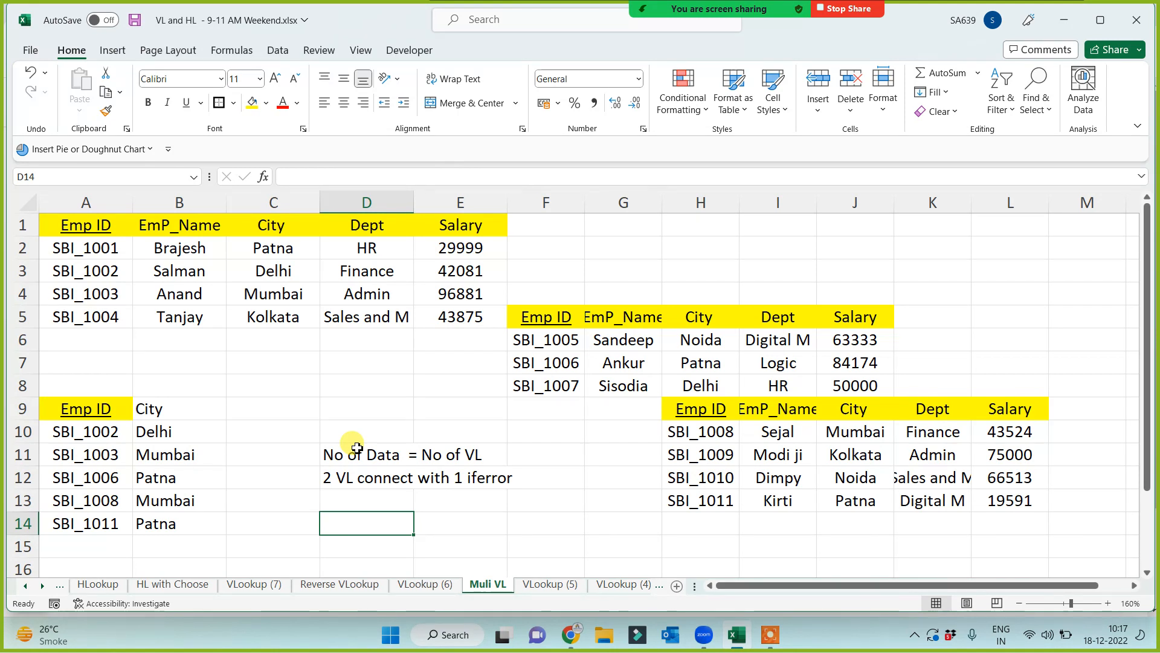
{"action": "key", "text": "ctrl+s"}
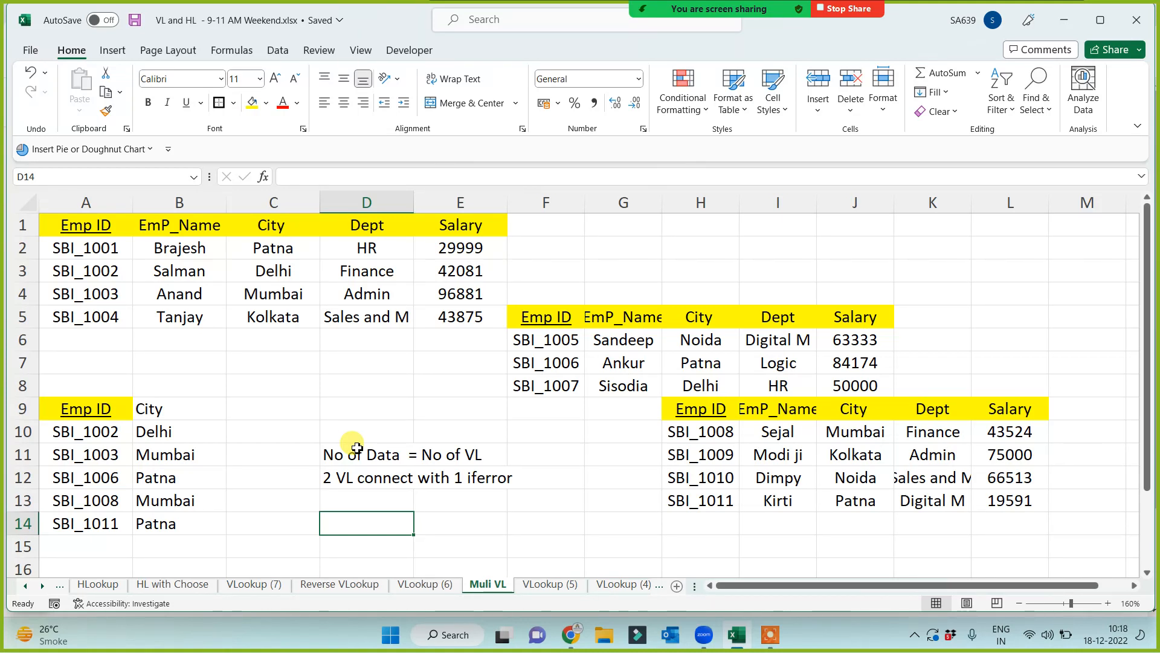
Step: Review the first source table, the note in D11 and the nested lookup formula in B10
{"action": "left_click_drag", "start_coordinate": [97, 229], "coordinate": [461, 332]}
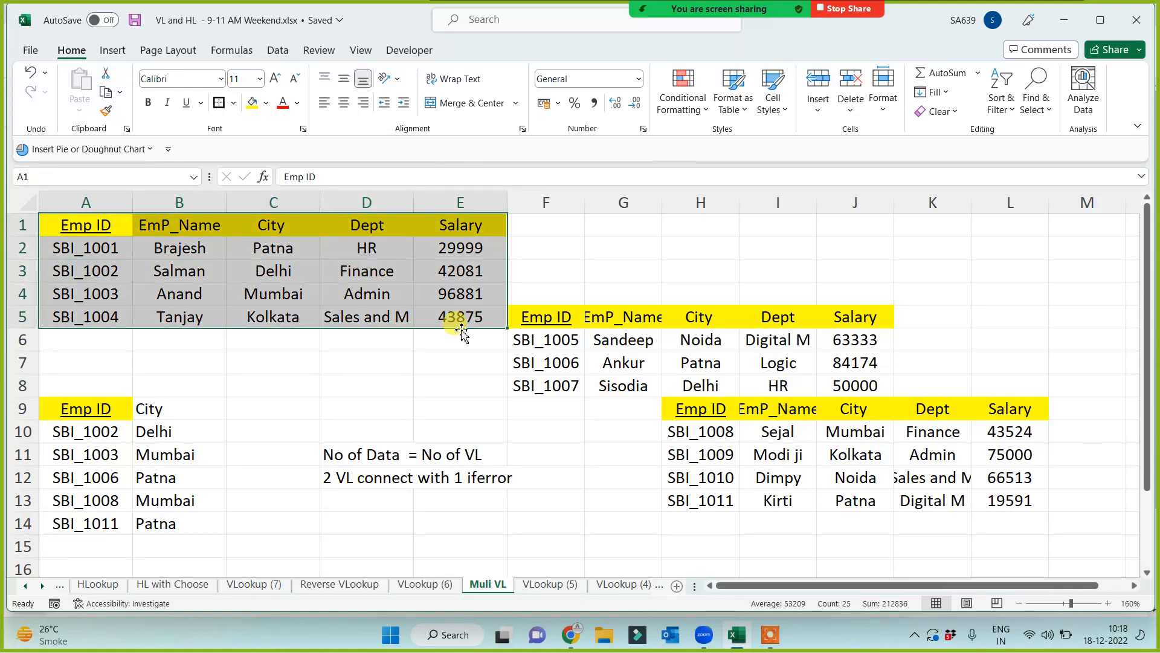
{"action": "left_click", "coordinate": [455, 358]}
{"action": "left_click", "coordinate": [342, 458]}
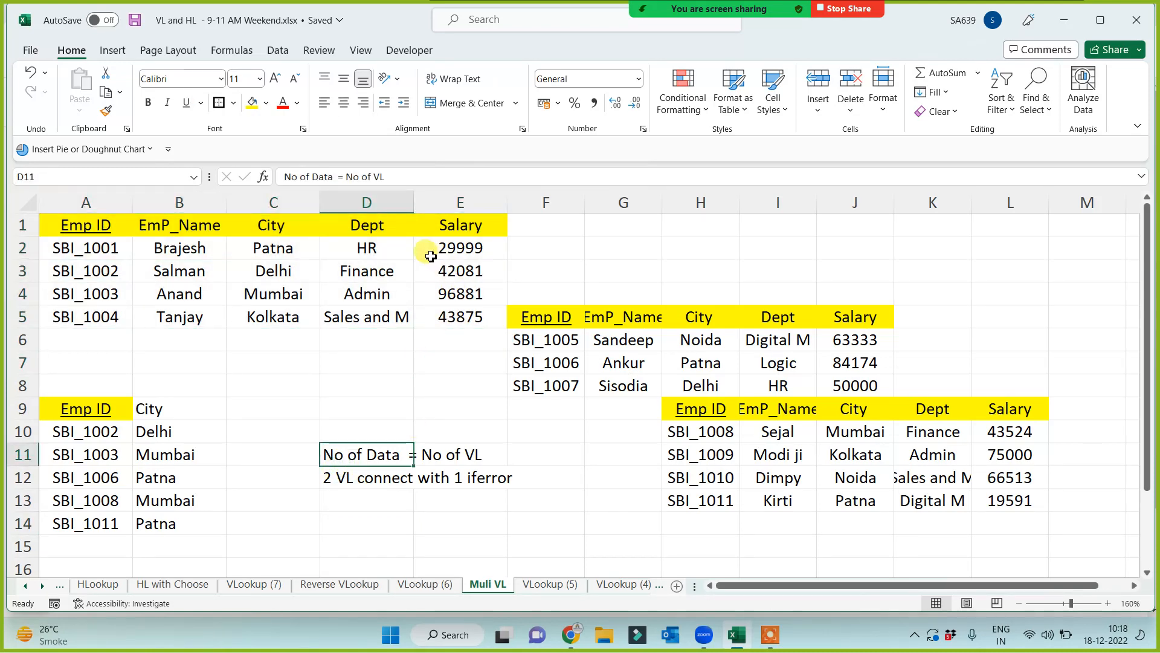
{"action": "left_click", "coordinate": [152, 431]}
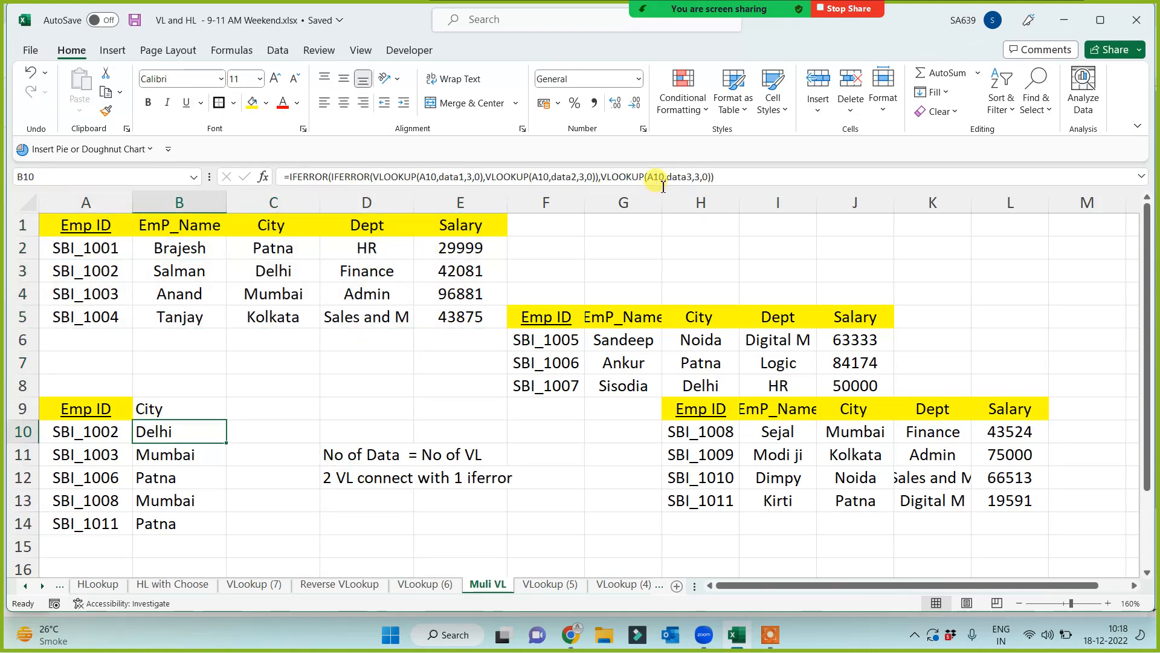
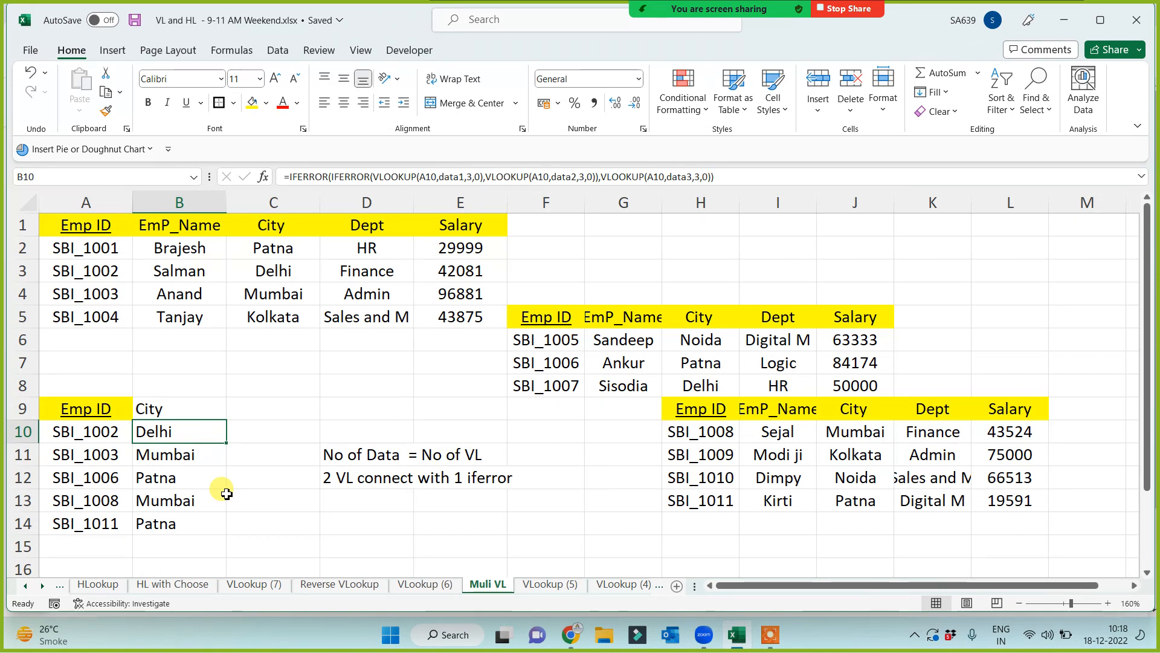
{"action": "left_click", "coordinate": [298, 402]}
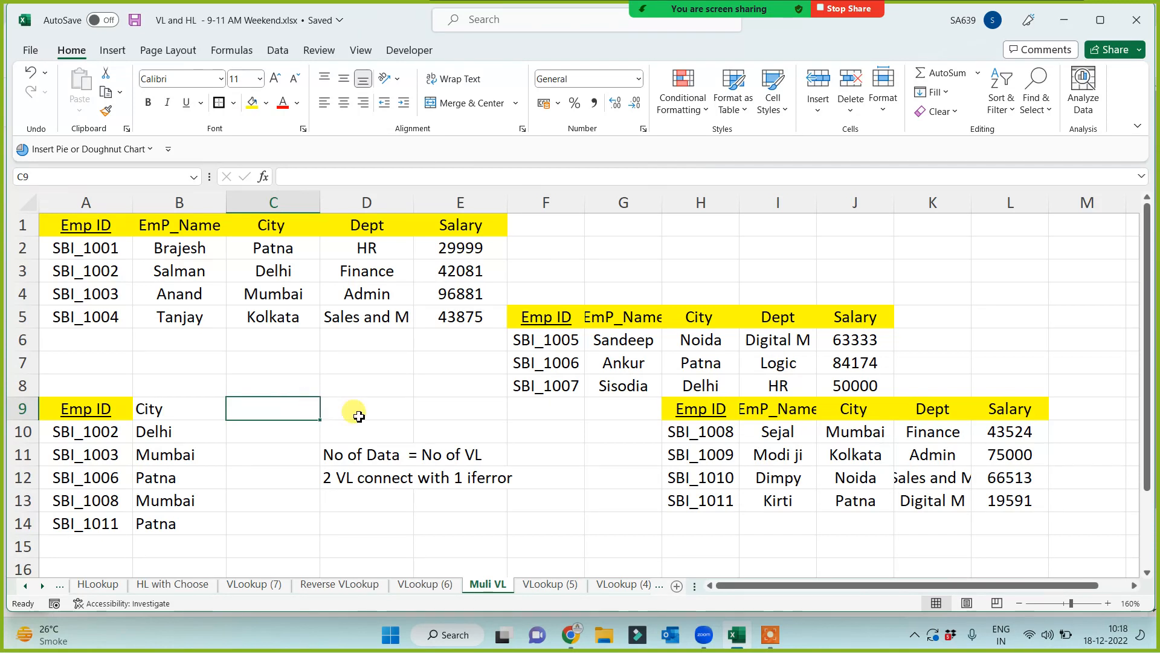
{"action": "left_click", "coordinate": [771, 639]}
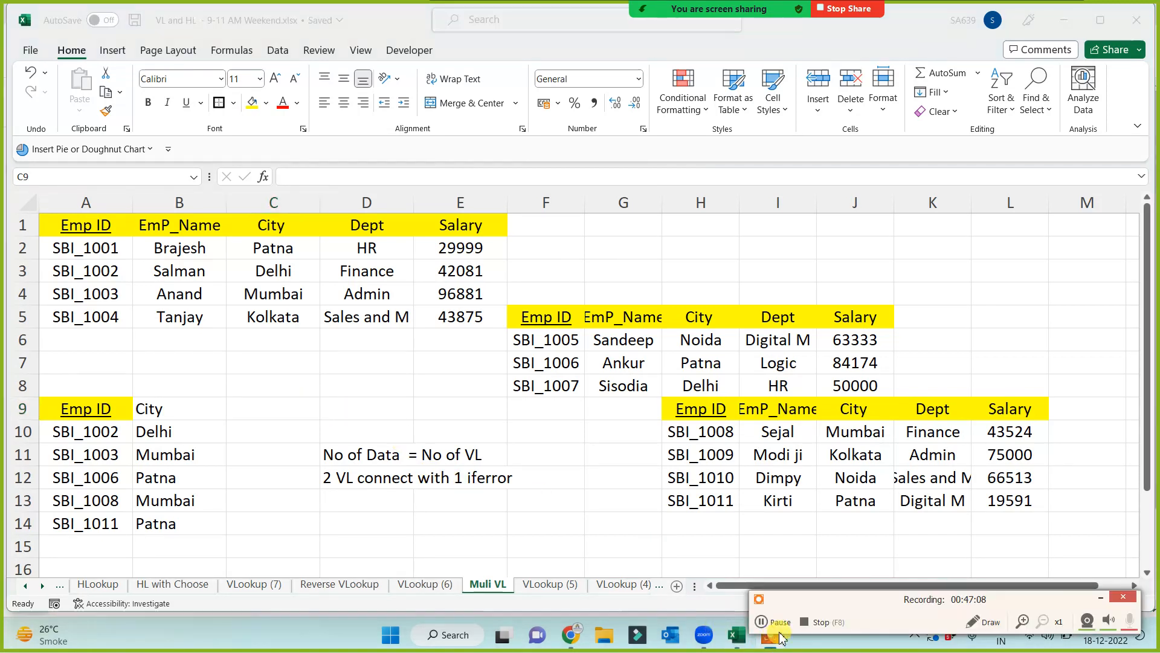
{"action": "left_click", "coordinate": [781, 622]}
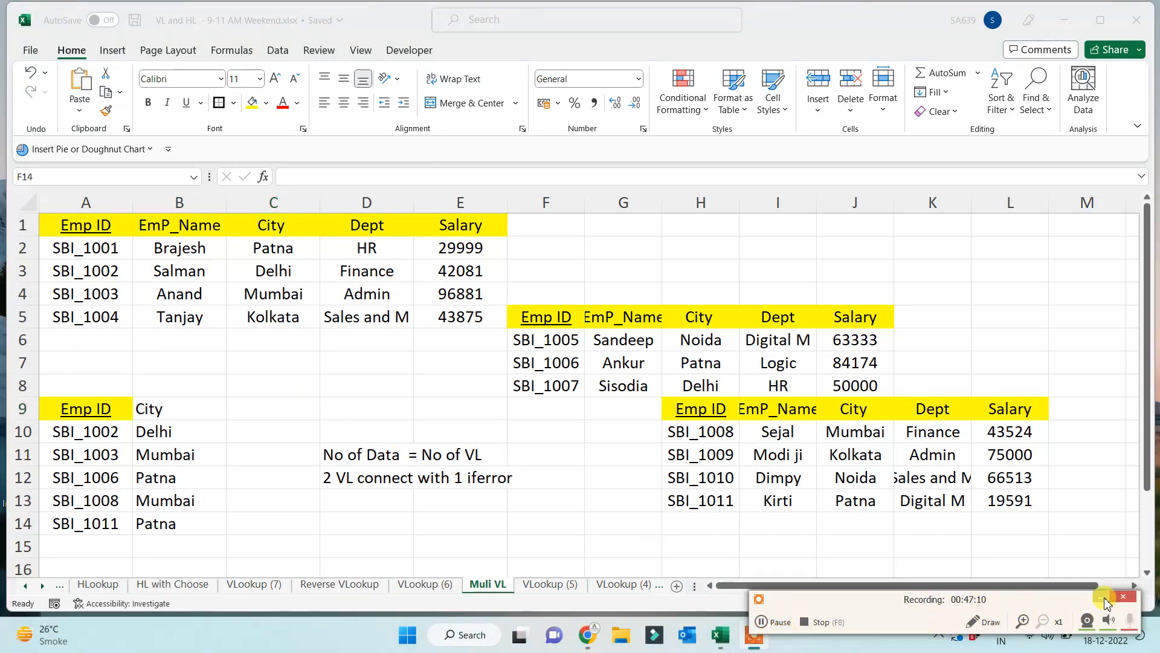
{"action": "left_click", "coordinate": [1100, 599]}
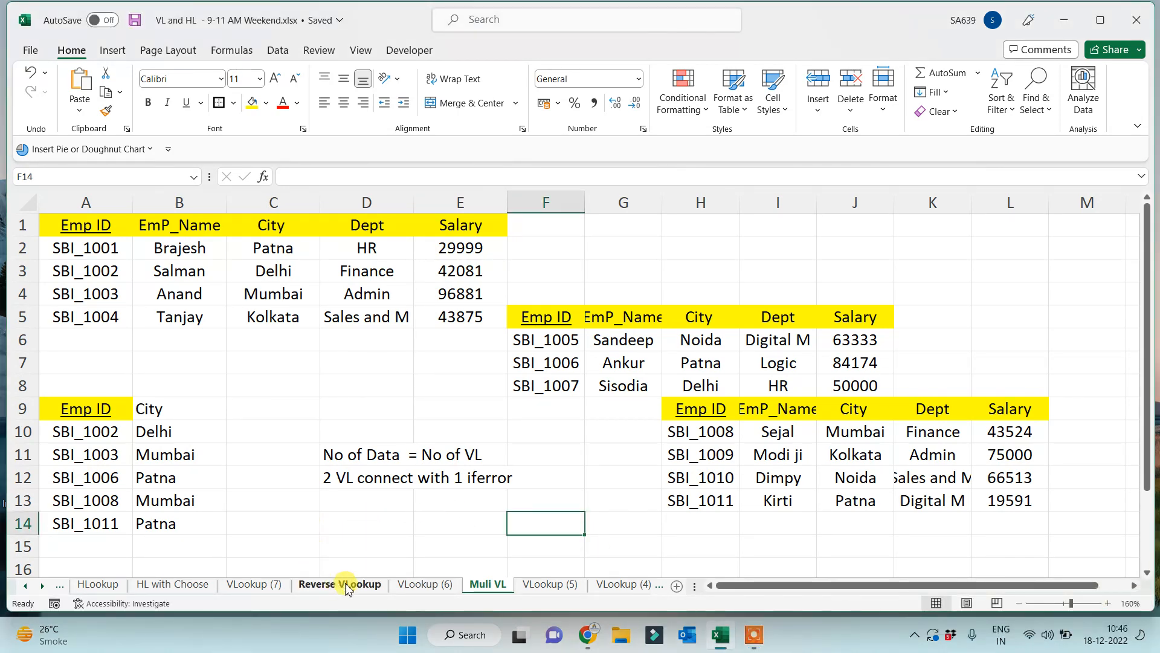
Step: Copy the MYDATA employee table from the VLookup (6) sheet into A1 of a new sheet
{"action": "left_click", "coordinate": [417, 584]}
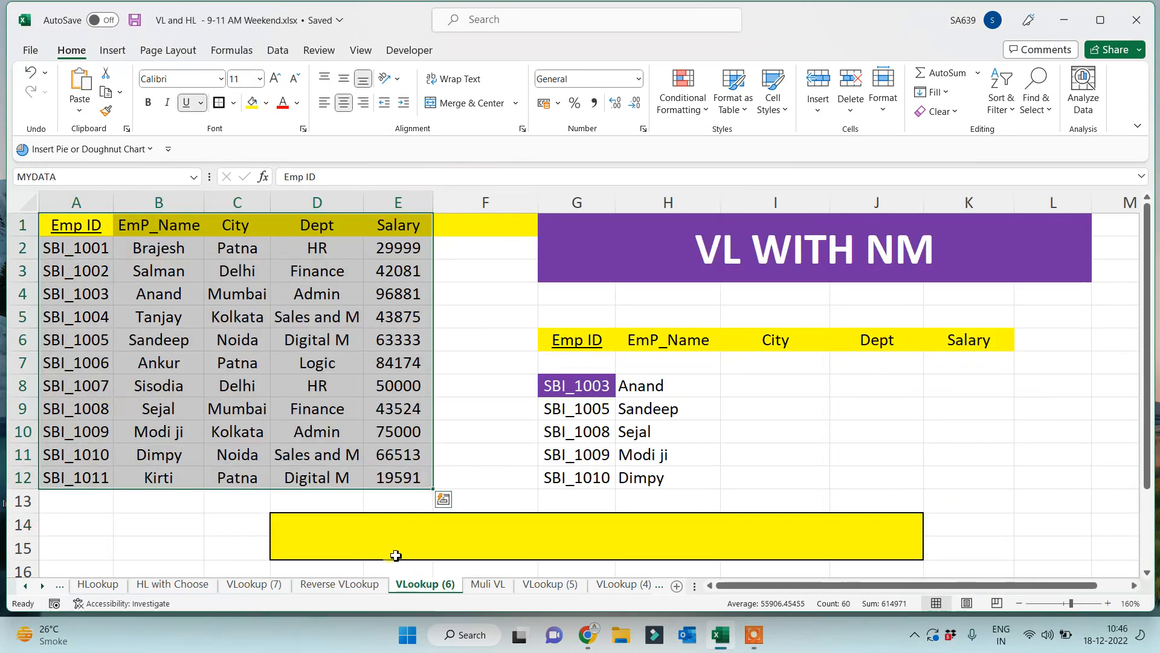
{"action": "key", "text": "ctrl+c"}
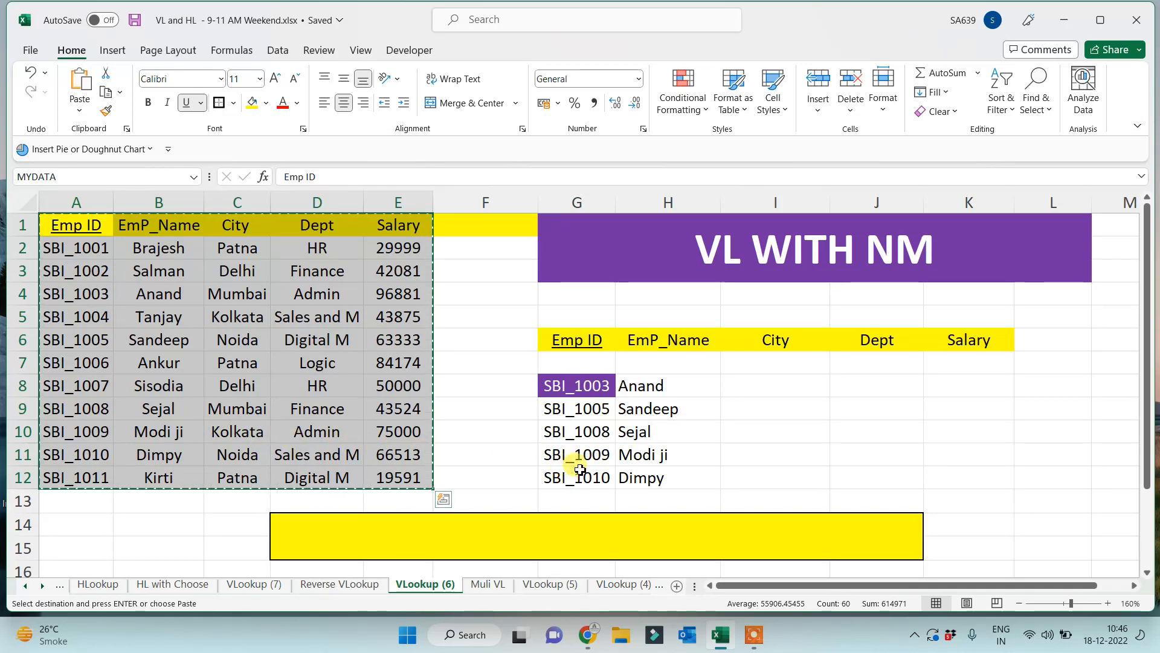
{"action": "left_click", "coordinate": [678, 586]}
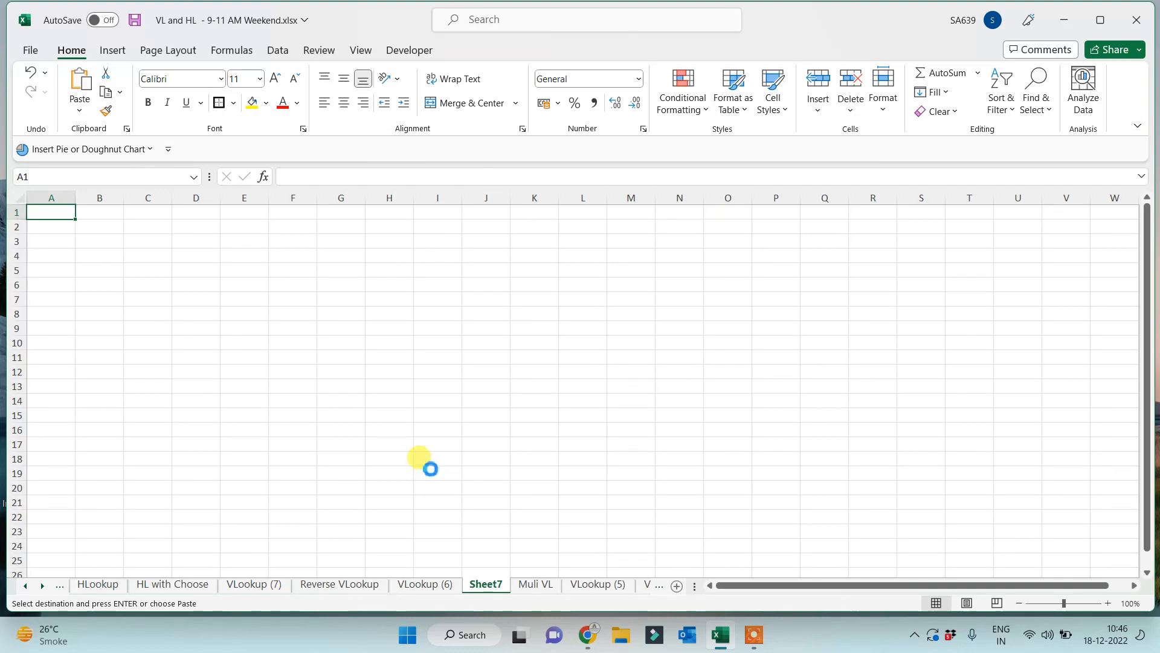
{"action": "key", "text": "ctrl+v"}
{"action": "scroll", "coordinate": [318, 456], "scroll_direction": "up", "scroll_amount": 4}
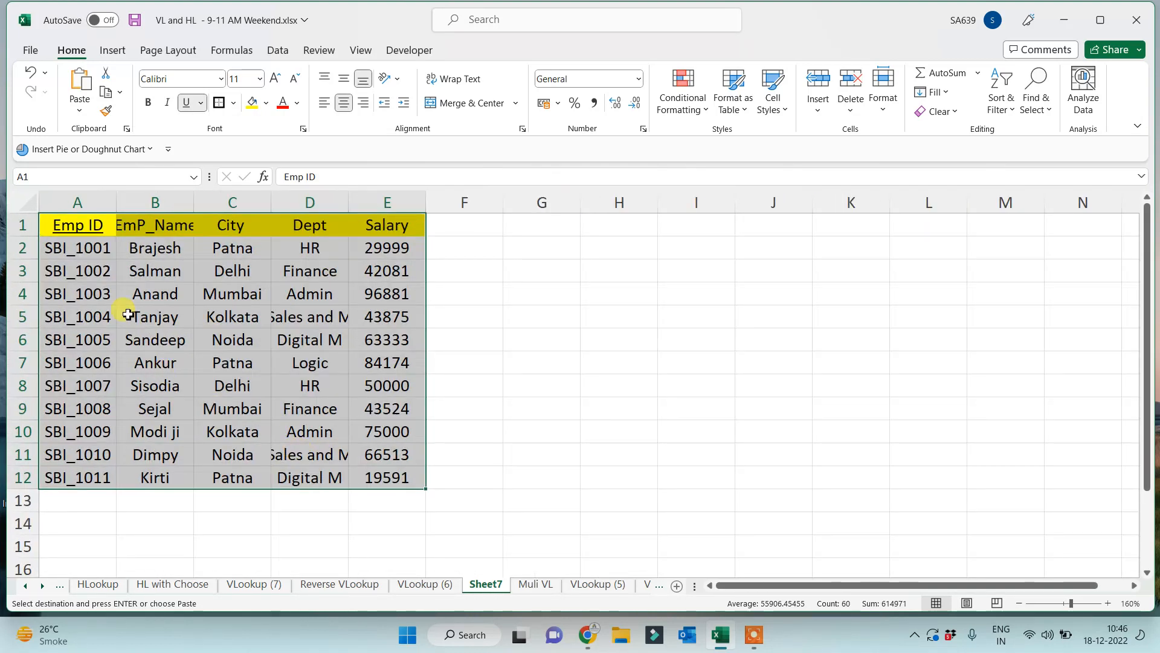
Step: Delete the Emp ID column from the employee table on the new sheet
{"action": "left_click_drag", "start_coordinate": [95, 247], "coordinate": [363, 475]}
{"action": "left_click", "coordinate": [236, 504]}
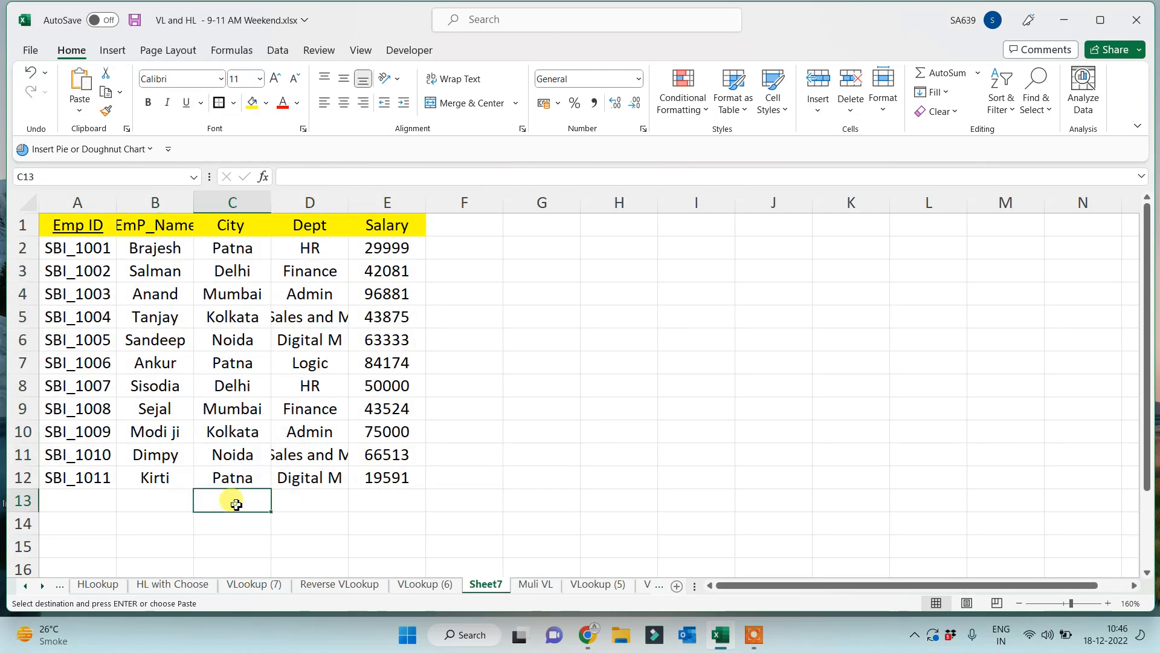
{"action": "left_click", "coordinate": [90, 196]}
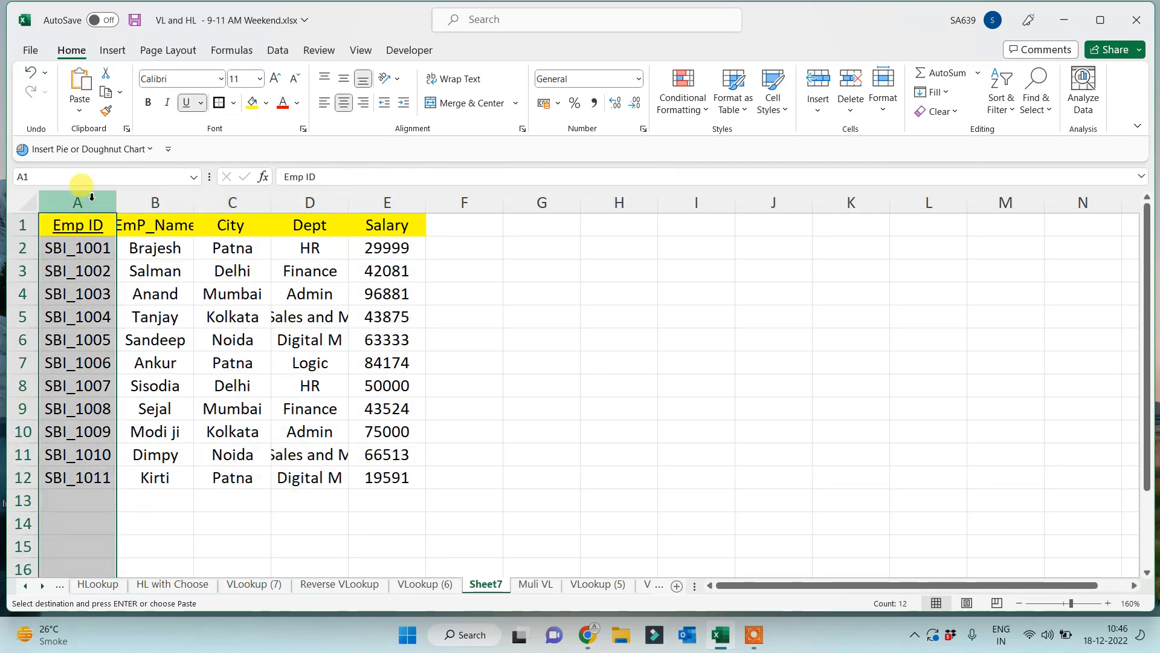
{"action": "key", "text": "ctrl+minus"}
Step: Fill the employee names in column A down from A2 to A186
{"action": "left_click", "coordinate": [91, 245]}
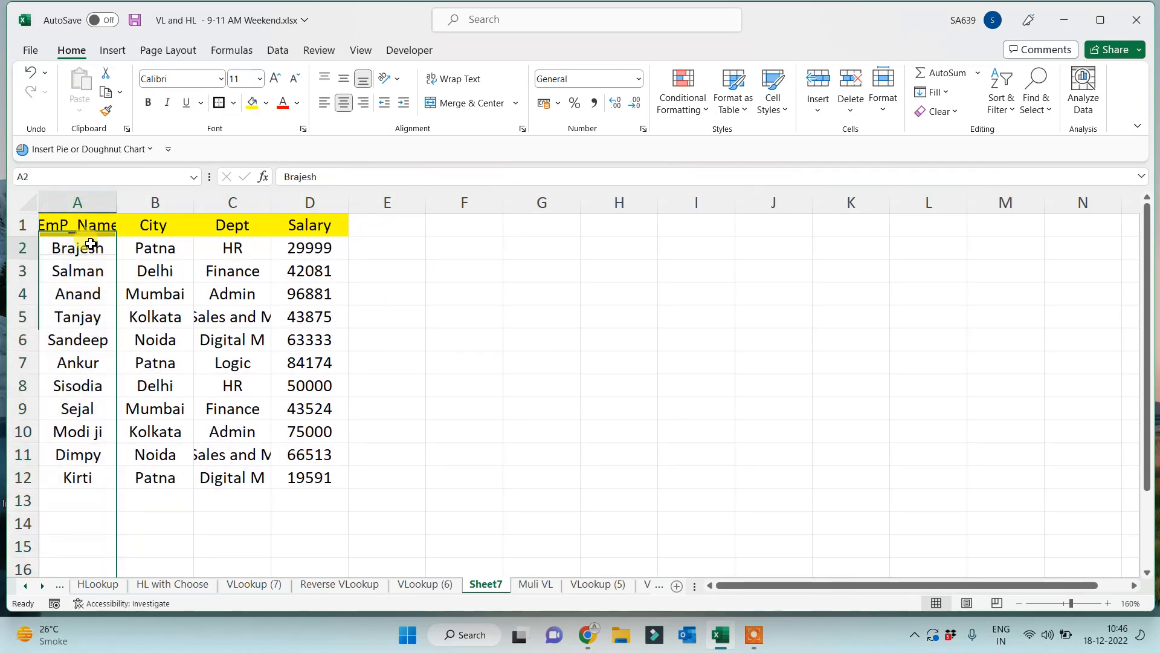
{"action": "left_click_drag", "start_coordinate": [90, 243], "coordinate": [96, 525]}
{"action": "left_click", "coordinate": [110, 248]}
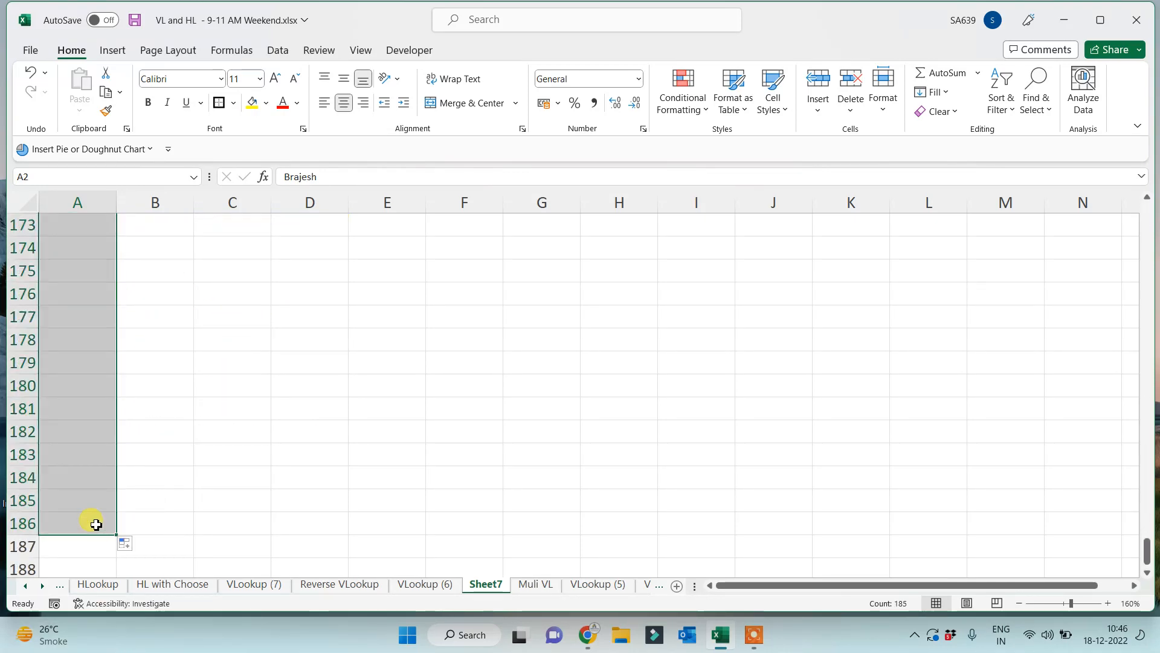
{"action": "left_click", "coordinate": [96, 524]}
Step: Fill the city series from B8 down column B alongside the extended name list, and return to the City header
{"action": "key", "text": "ctrl+Home"}
{"action": "key", "text": "Right"}
{"action": "key", "text": "Right"}
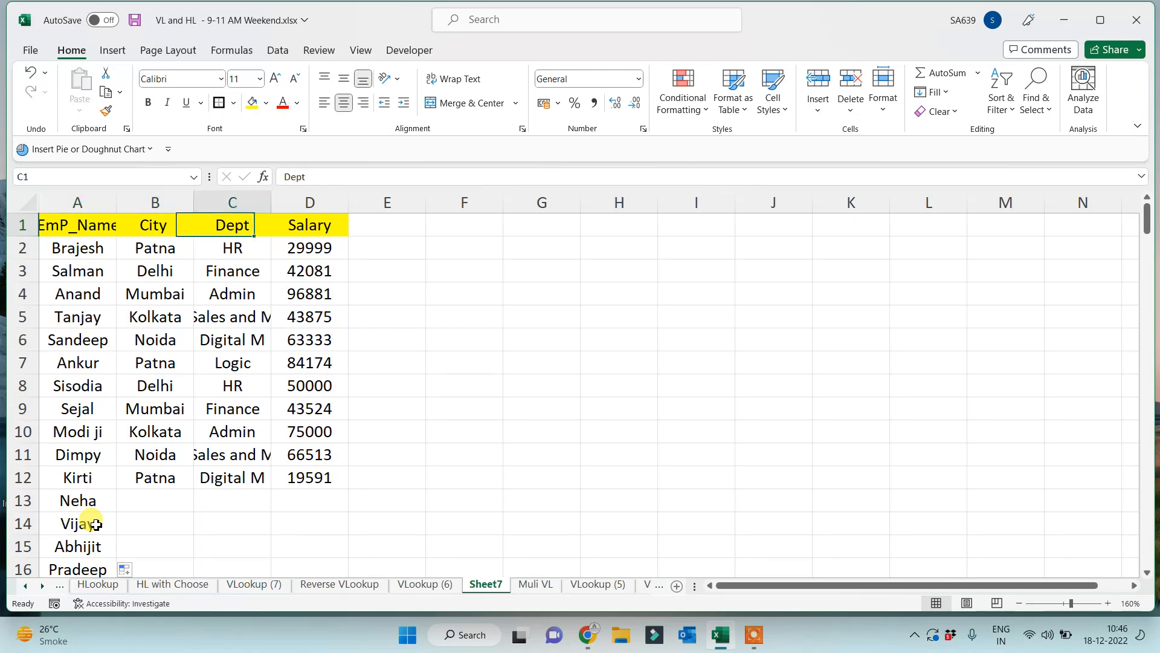
{"action": "key", "text": "Down"}
{"action": "key", "text": "Down"}
{"action": "key", "text": "Down"}
{"action": "key", "text": "Down"}
{"action": "key", "text": "Down"}
{"action": "key", "text": "Down"}
{"action": "key", "text": "Down"}
{"action": "key", "text": "Left"}
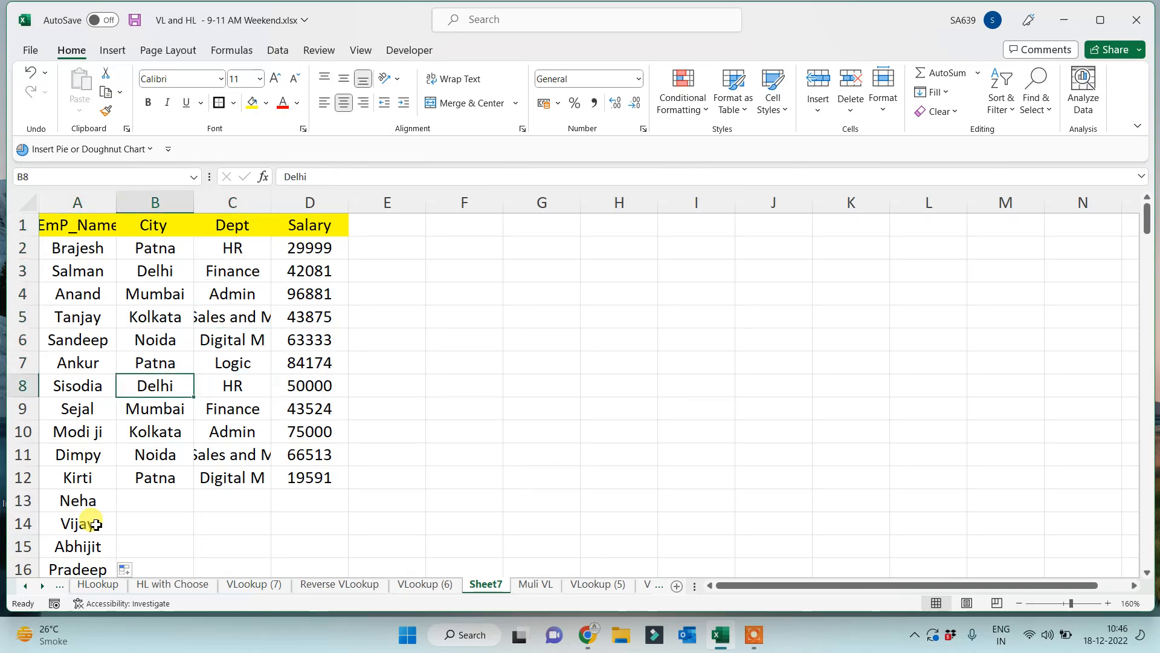
{"action": "left_click_drag", "start_coordinate": [197, 398], "coordinate": [129, 535]}
{"action": "left_click", "coordinate": [122, 407]}
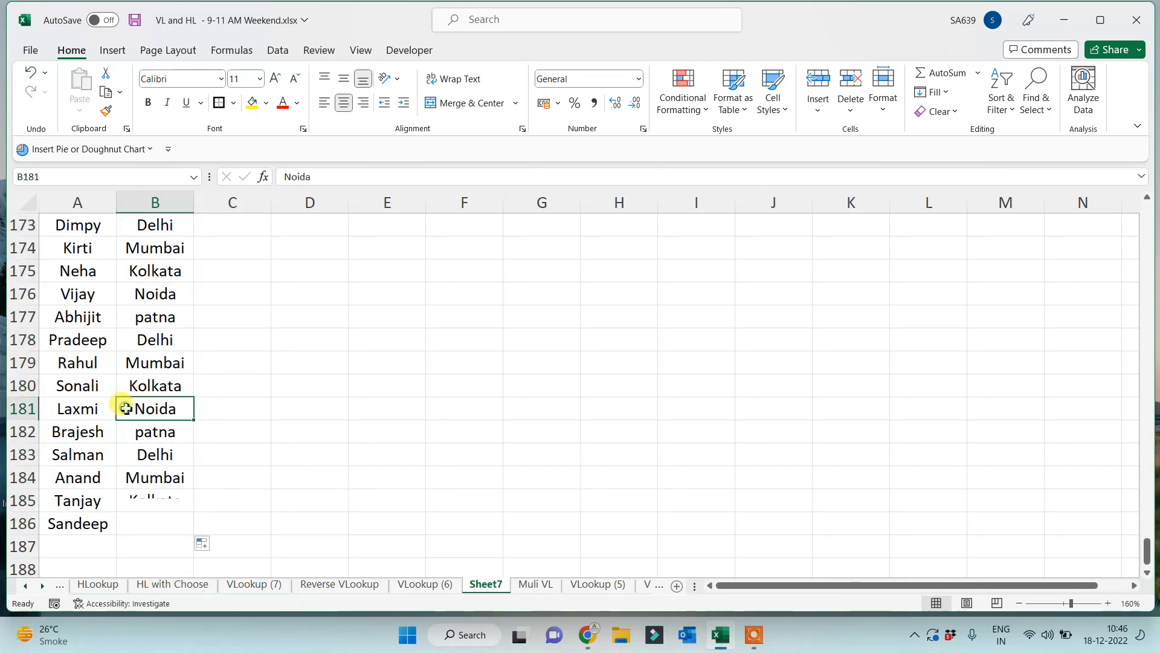
{"action": "key", "text": "ctrl+Up"}
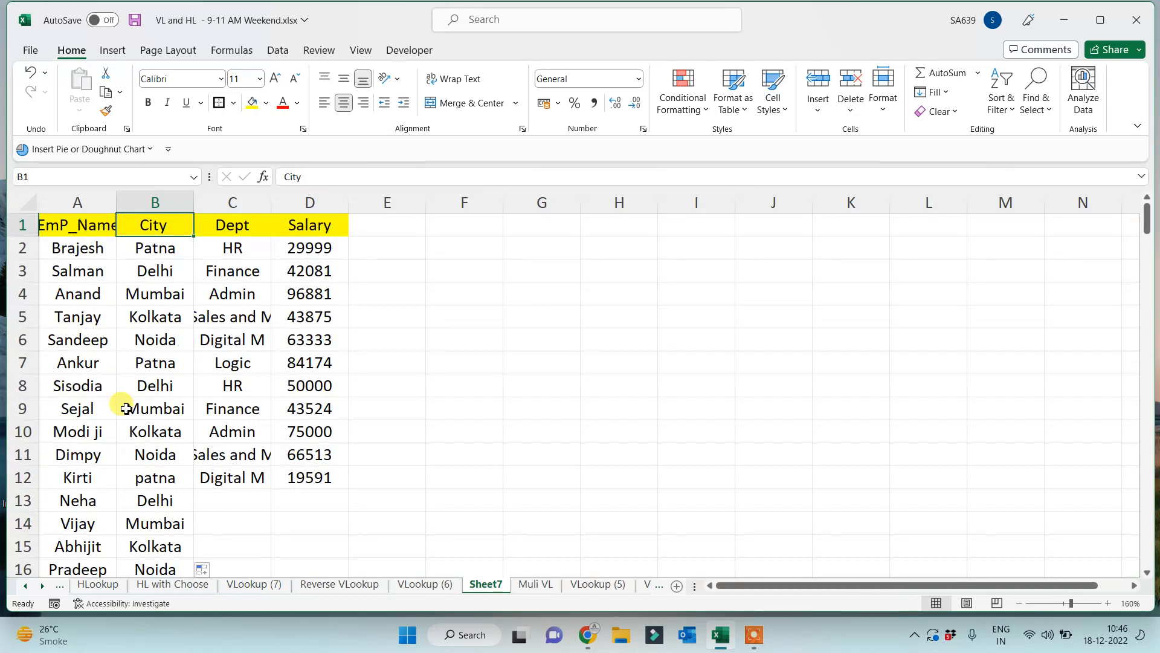
Step: Fill the department series down the Dept column from C12 alongside the extended employee list
{"action": "left_click", "coordinate": [253, 475]}
{"action": "double_click", "coordinate": [271, 488]}
{"action": "left_click", "coordinate": [323, 486]}
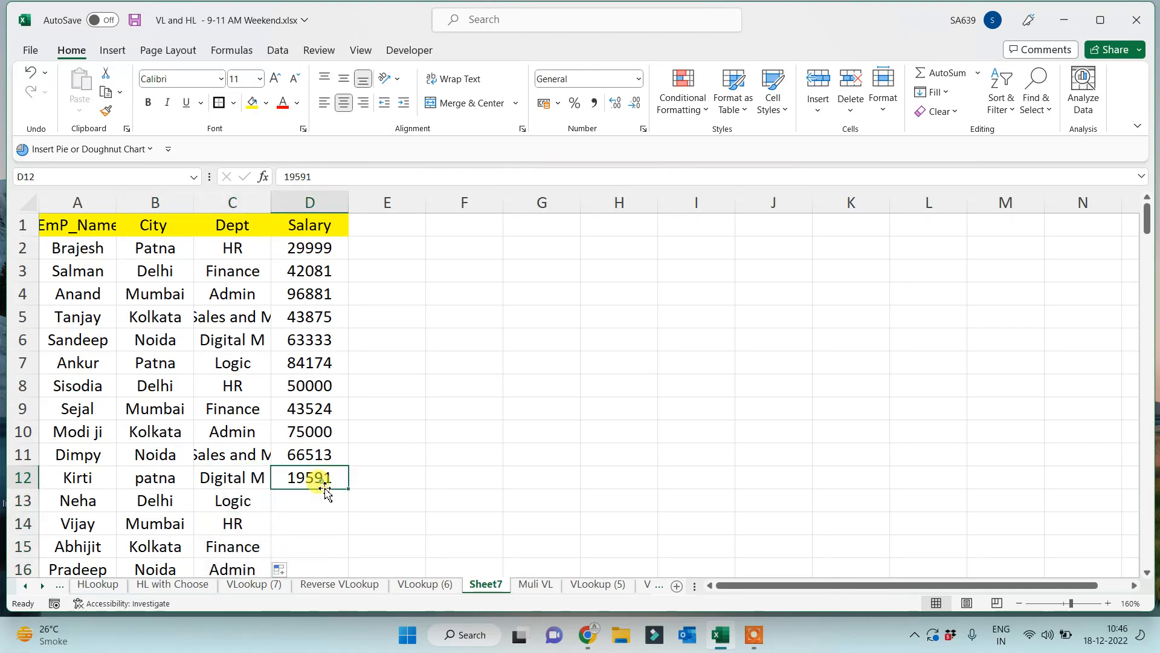
Step: Enter =RANDBETWEEN(10000,100000) in D13, the first empty Salary cell
{"action": "left_click", "coordinate": [323, 501]}
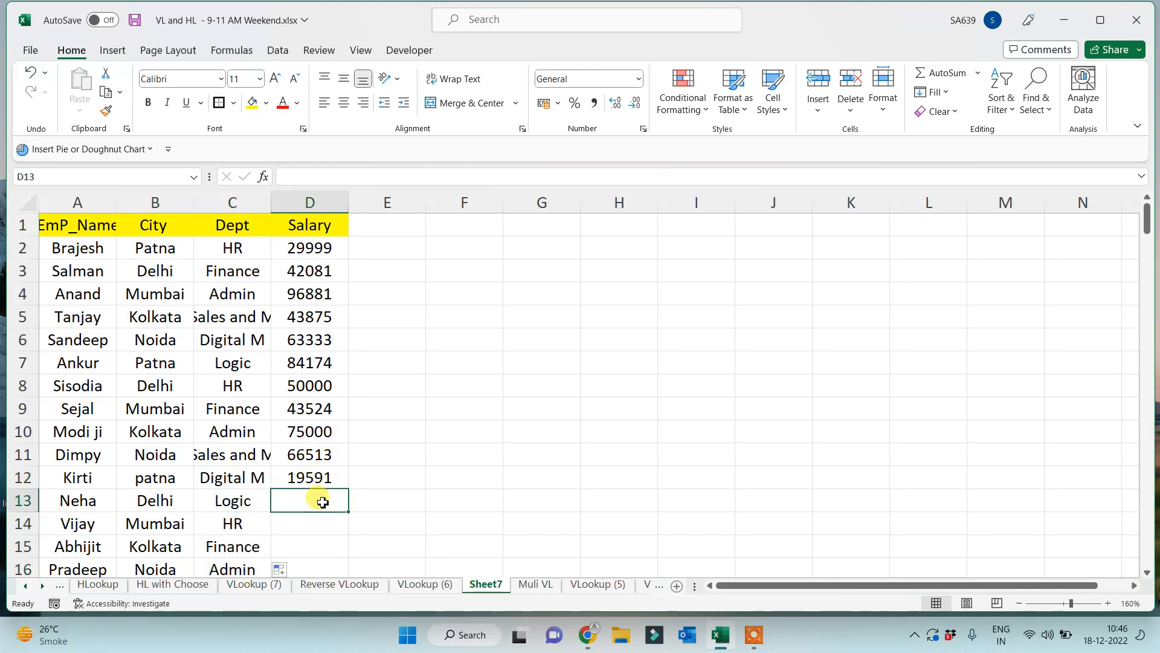
{"action": "left_click_drag", "start_coordinate": [310, 249], "coordinate": [313, 278]}
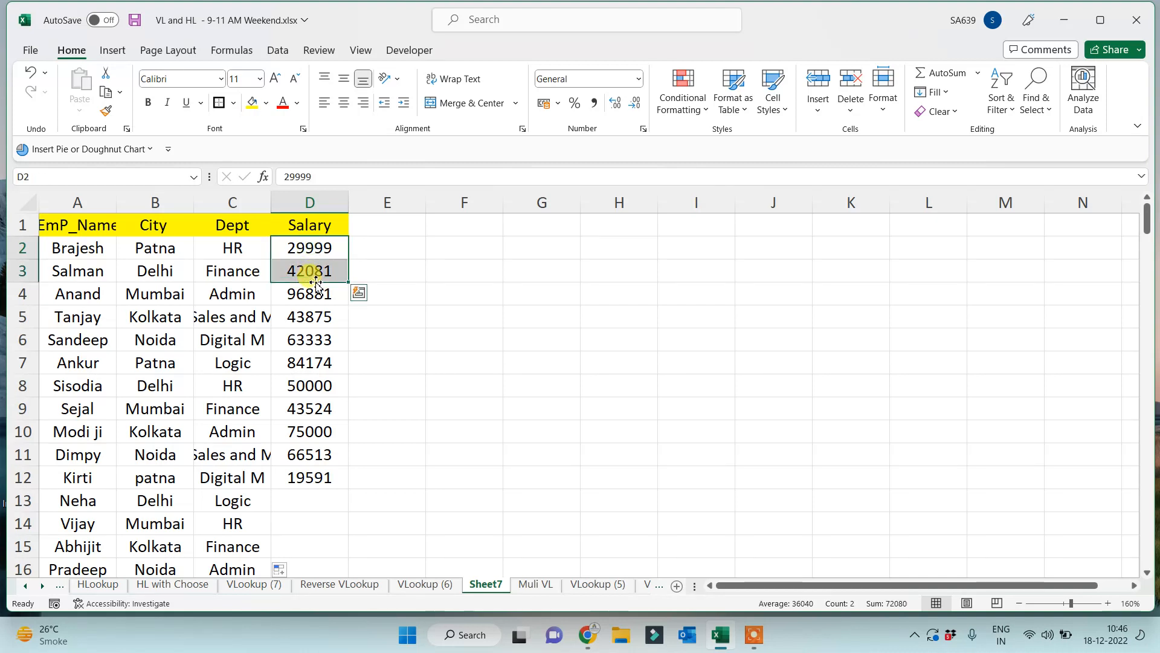
{"action": "left_click", "coordinate": [319, 383]}
{"action": "left_click", "coordinate": [313, 499]}
{"action": "type", "text": "=rand"}
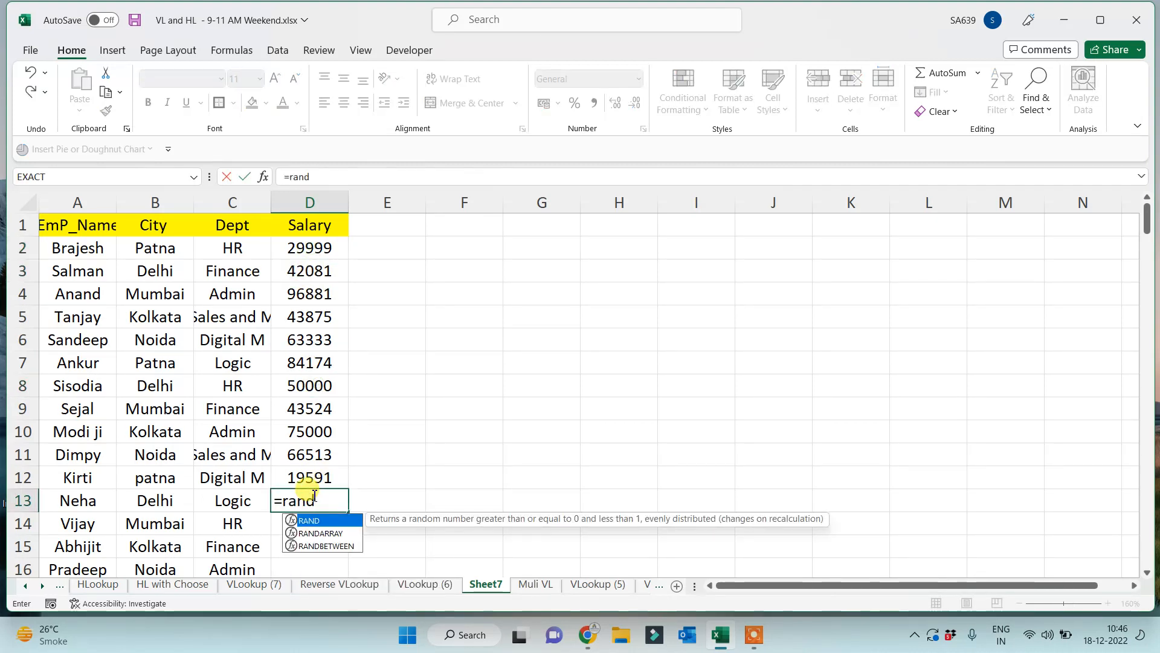
{"action": "key", "text": "Down"}
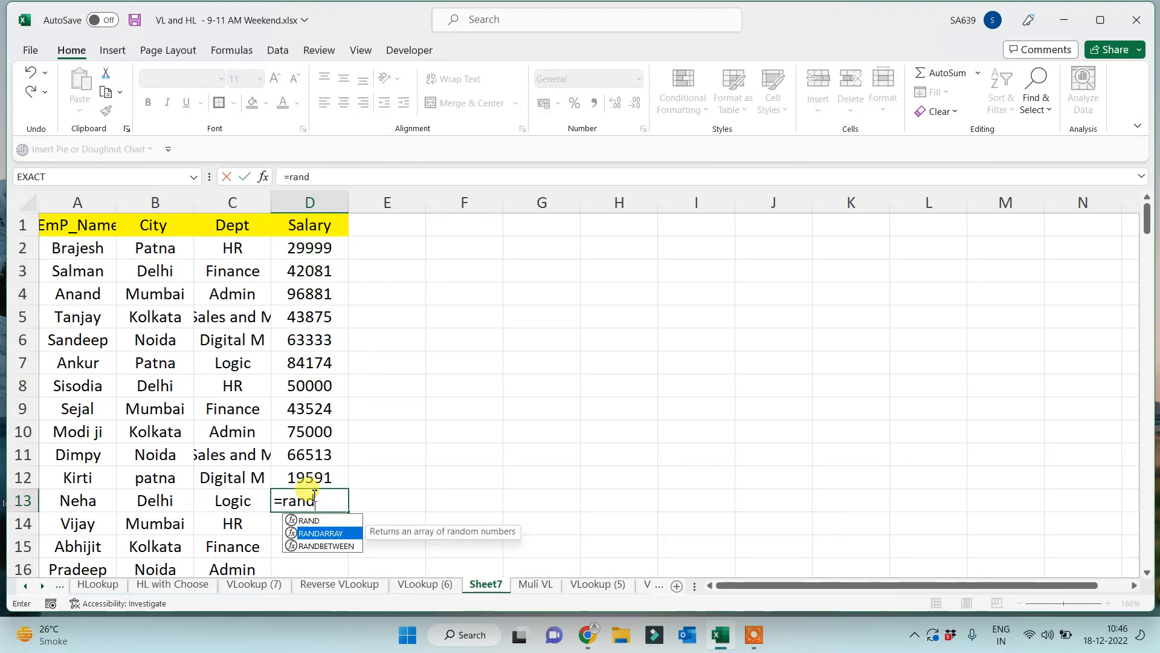
{"action": "key", "text": "Down"}
{"action": "key", "text": "Tab"}
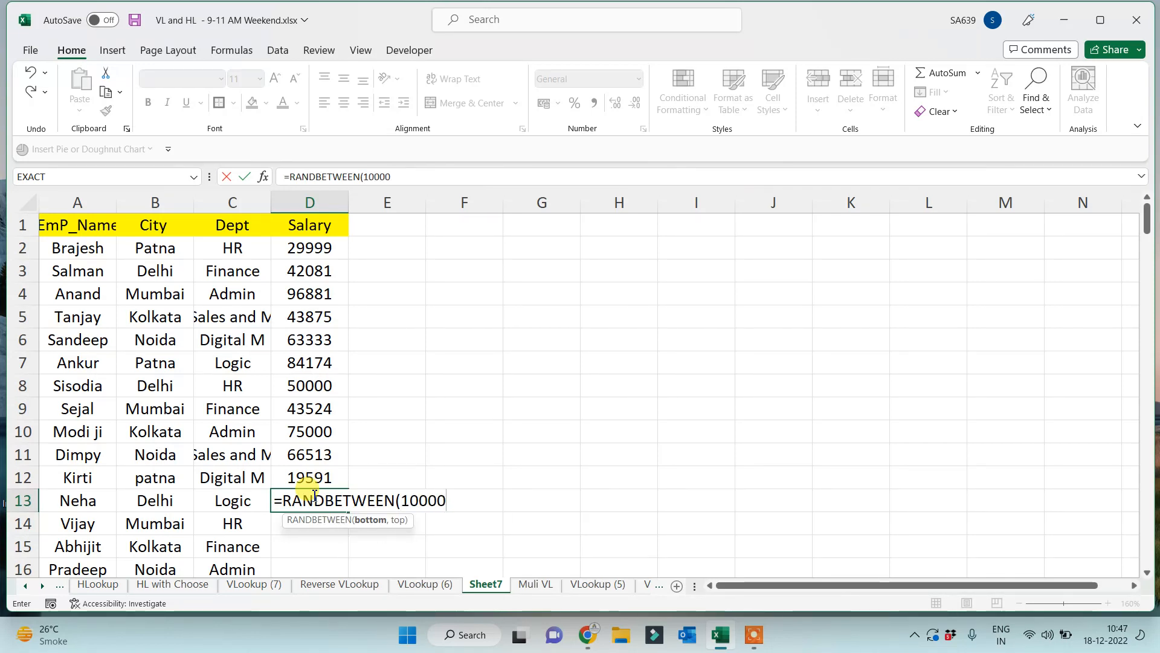
{"action": "type", "text": "10000,100000"}
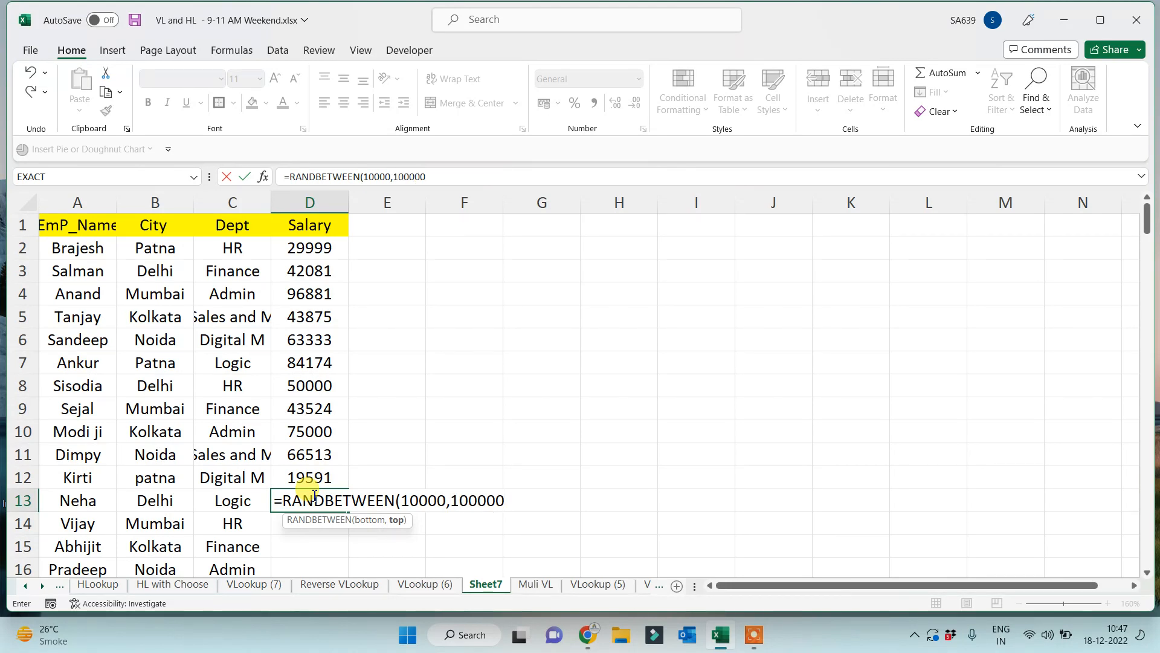
{"action": "key", "text": "Return"}
Step: Fill the random salary formula down column D from D13 and paste the results over it as values only
{"action": "left_click", "coordinate": [311, 499]}
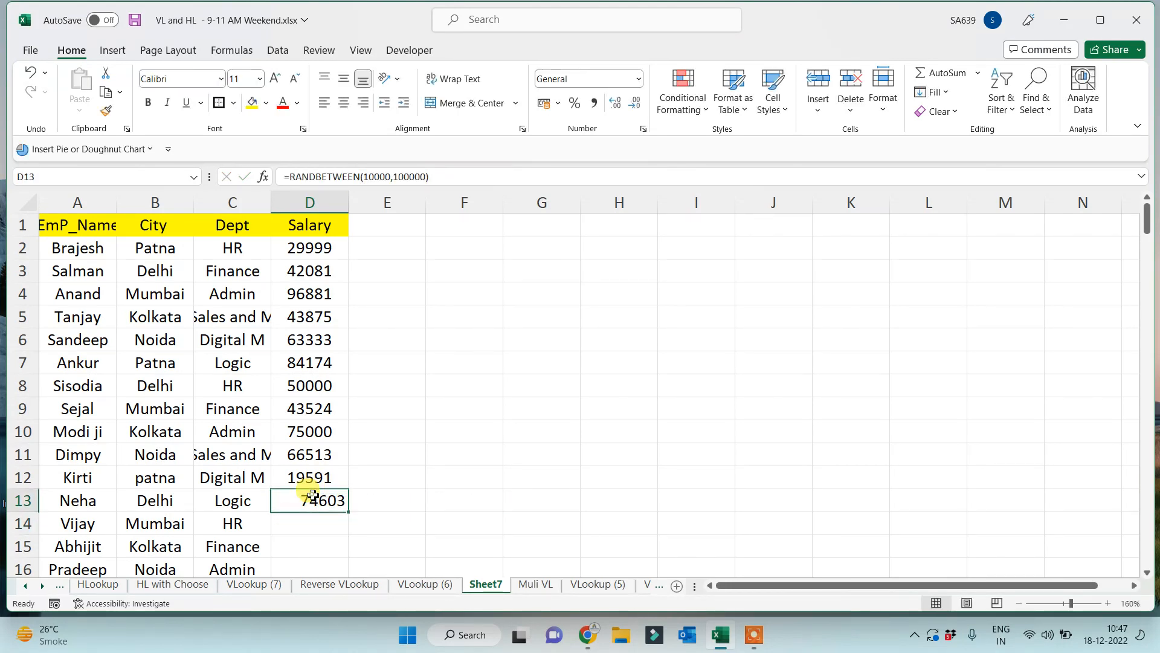
{"action": "double_click", "coordinate": [350, 513]}
{"action": "key", "text": "ctrl+c"}
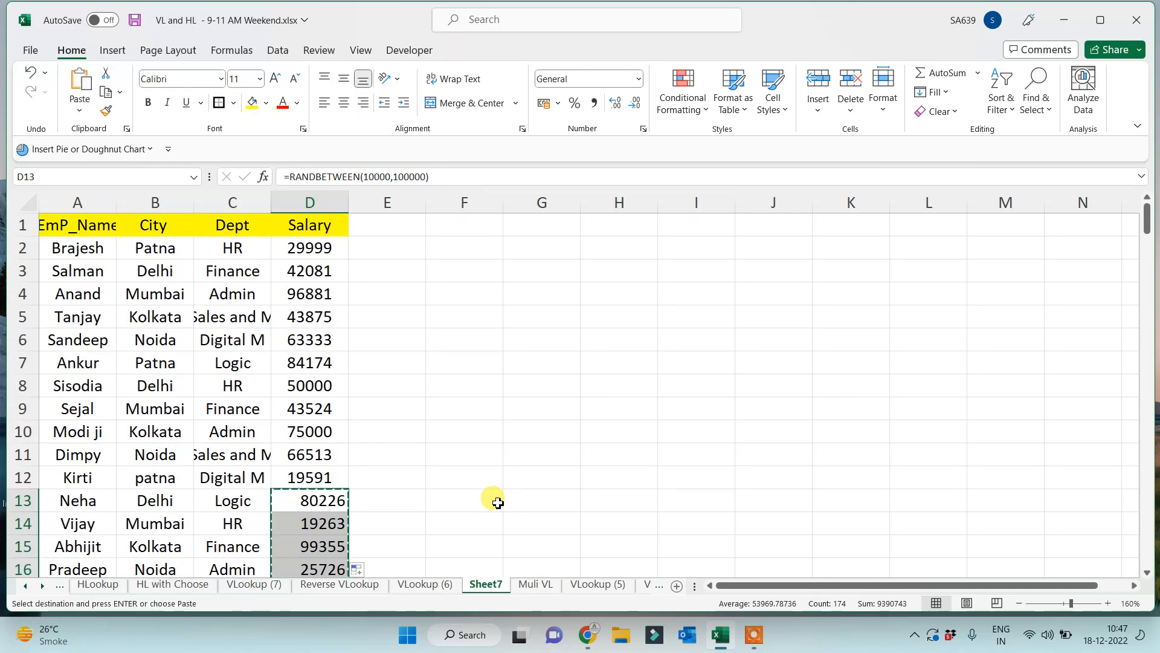
{"action": "key", "text": "ctrl+alt+v"}
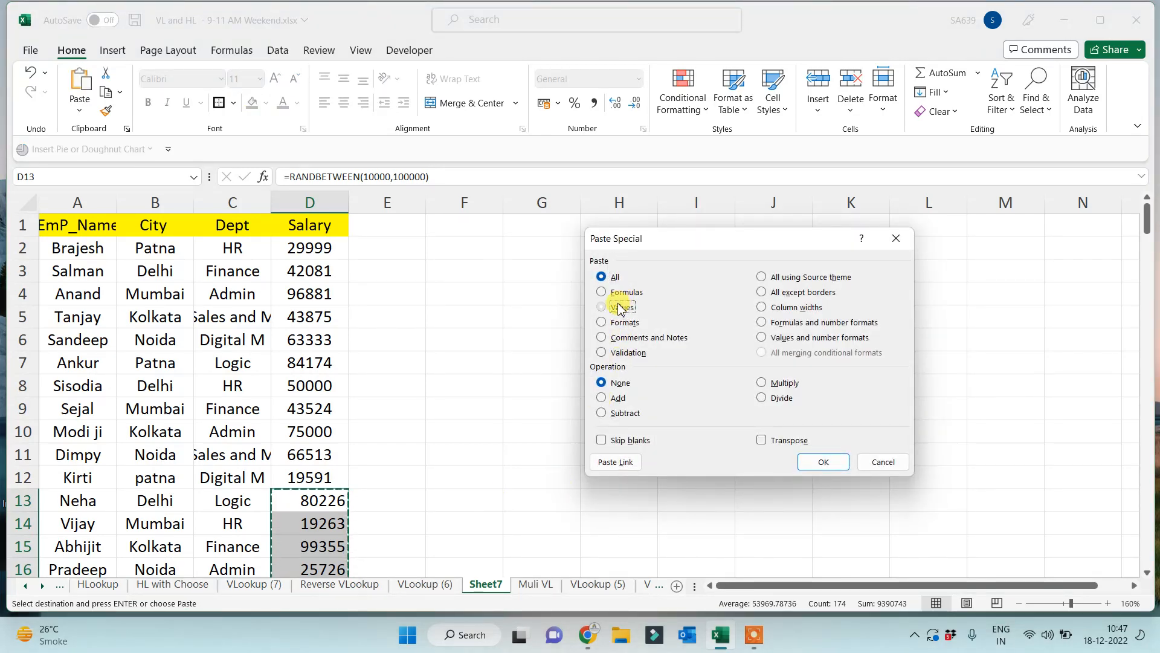
{"action": "left_click", "coordinate": [619, 308]}
{"action": "left_click", "coordinate": [823, 462]}
Step: Rename the Salary header in D1 to Sales
{"action": "left_click", "coordinate": [307, 224]}
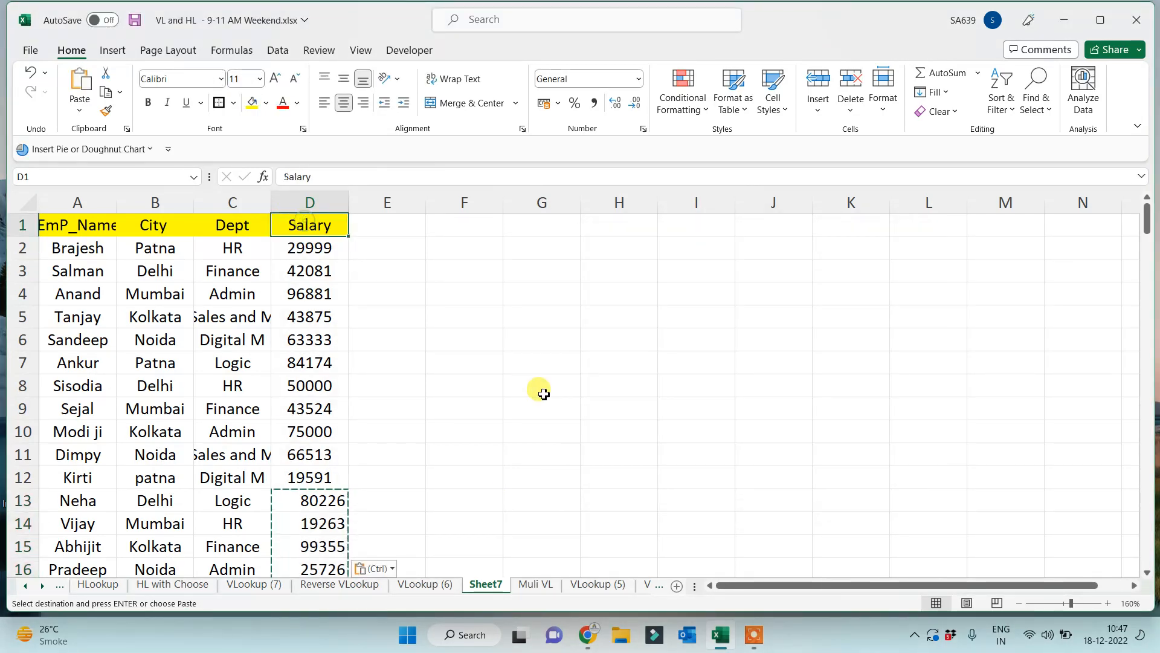
{"action": "type", "text": "Sales"}
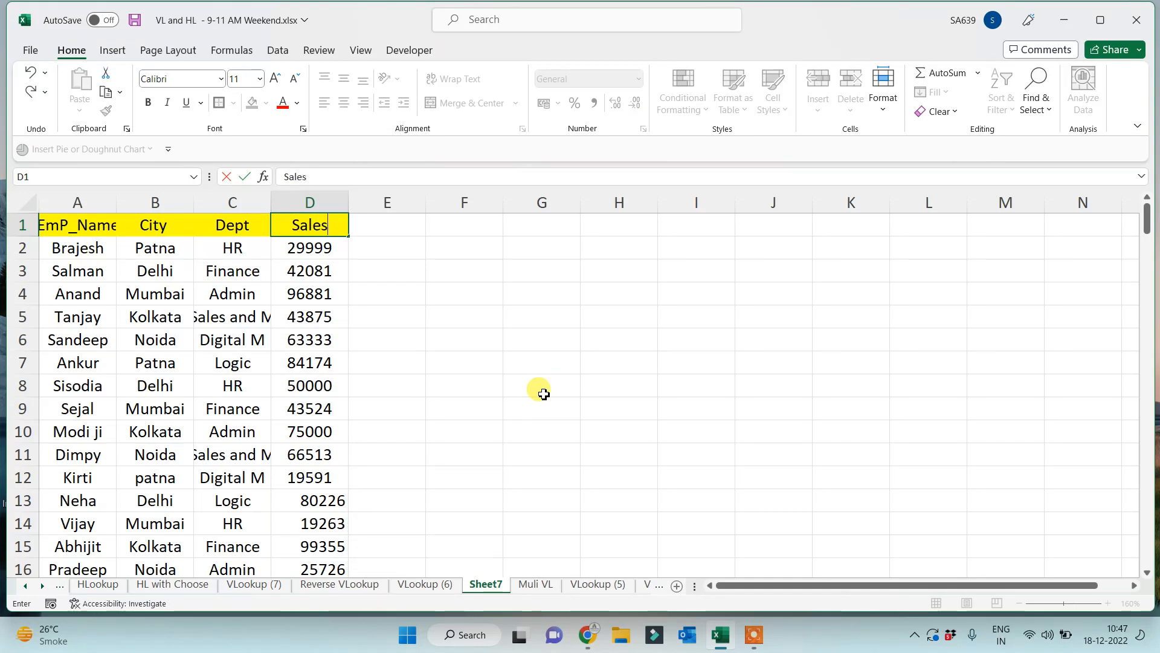
{"action": "left_click", "coordinate": [544, 394]}
{"action": "left_click", "coordinate": [463, 362]}
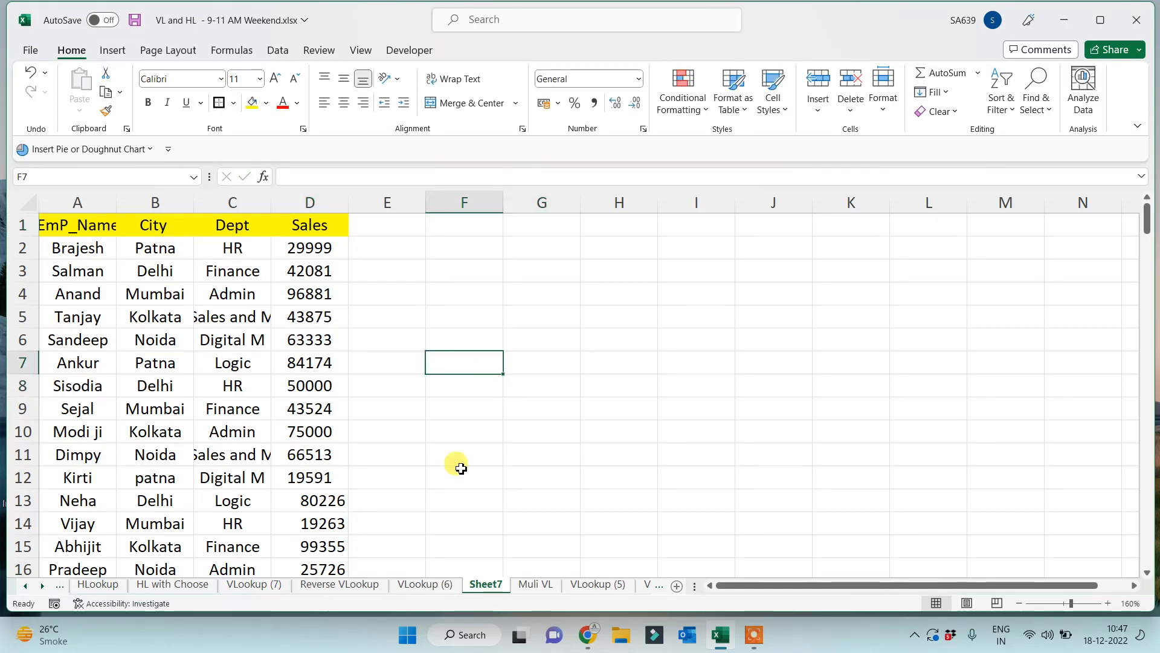
{"action": "left_click", "coordinate": [507, 384]}
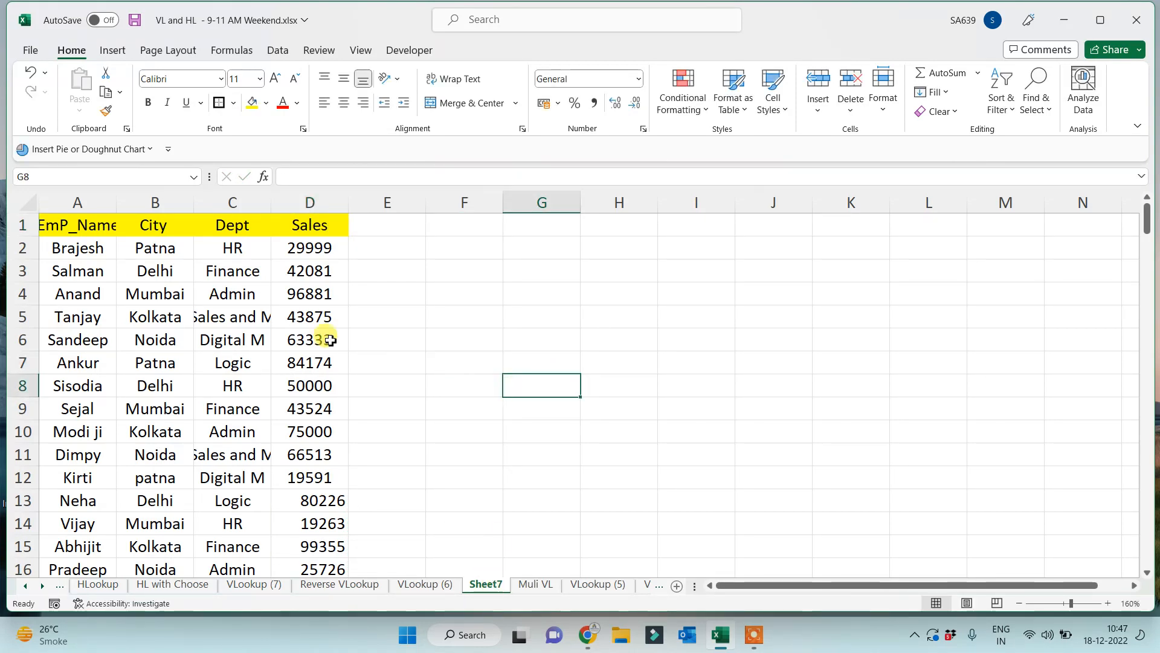
Step: Widen column A so that the full EmP_Name header fits
{"action": "left_click_drag", "start_coordinate": [96, 267], "coordinate": [97, 257]}
{"action": "left_click_drag", "start_coordinate": [114, 212], "coordinate": [130, 209]}
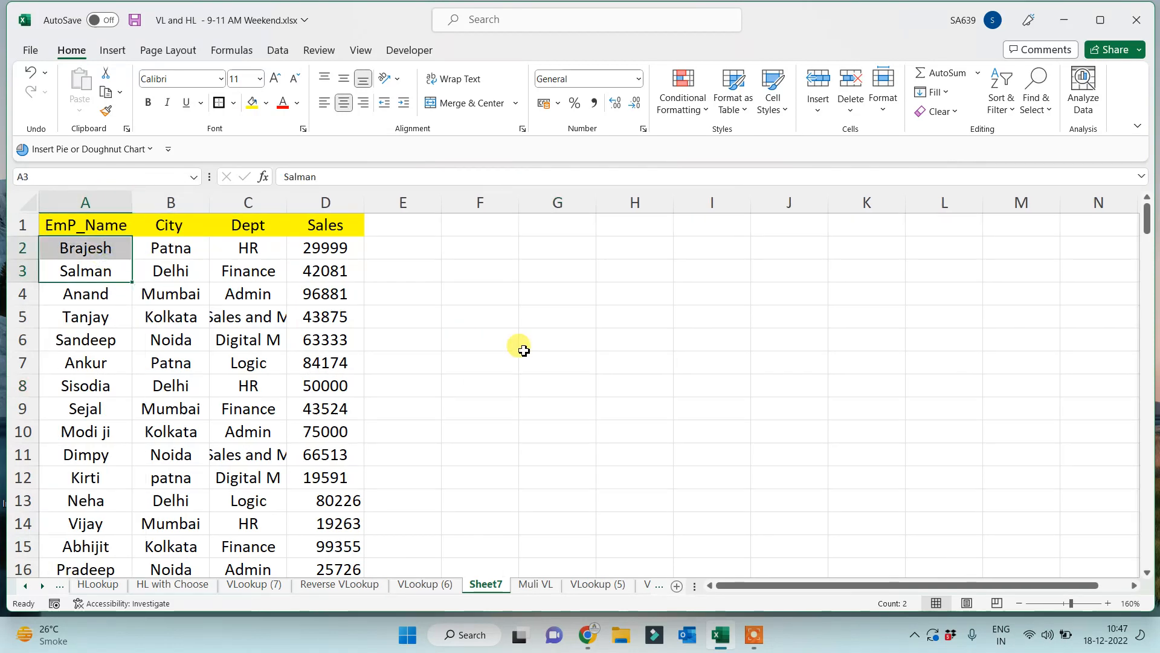
{"action": "left_click", "coordinate": [532, 339]}
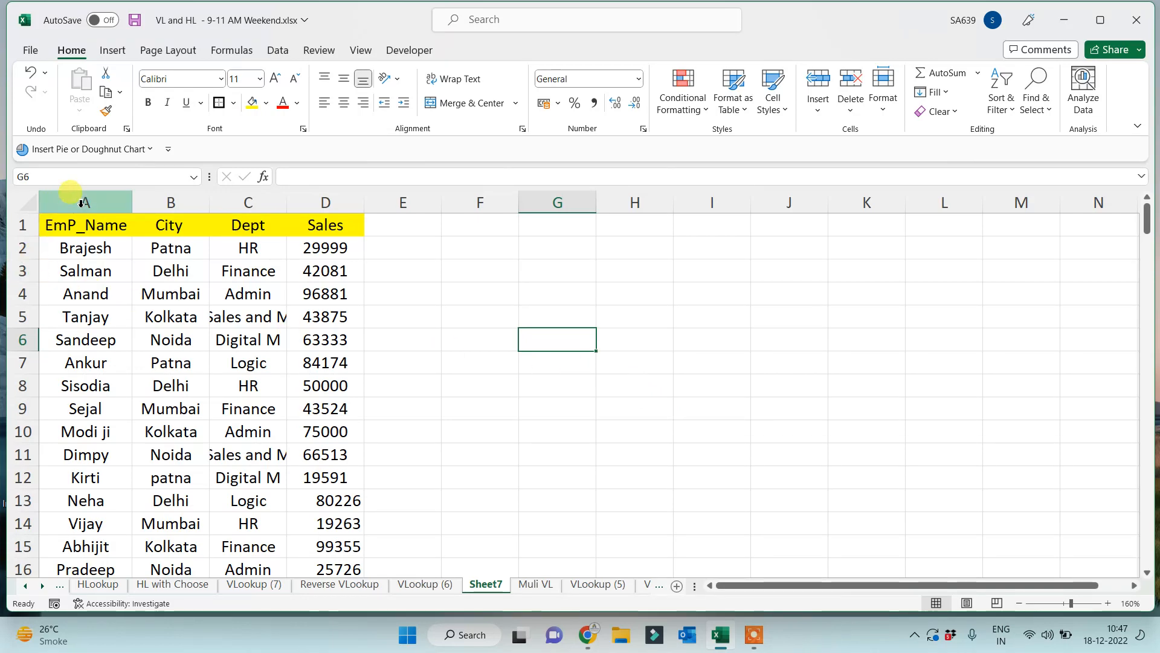
Step: Copy the header row and first employee record, A1:D2, to a lookup area starting at F3
{"action": "left_click_drag", "start_coordinate": [85, 203], "coordinate": [326, 222]}
{"action": "left_click", "coordinate": [90, 252]}
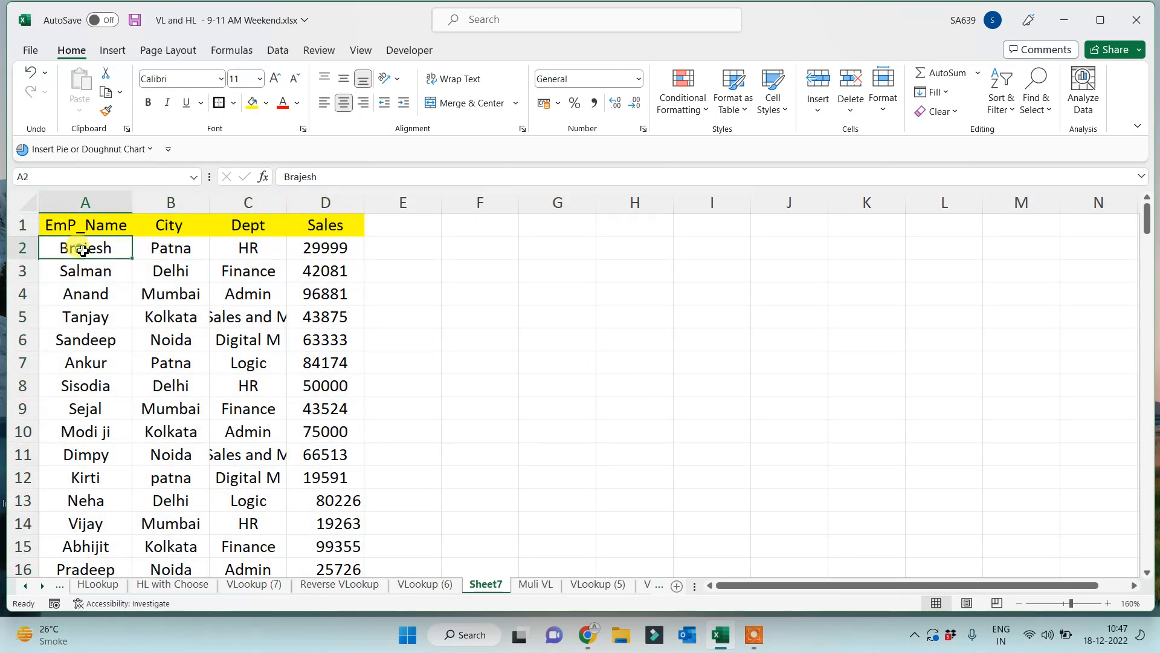
{"action": "left_click_drag", "start_coordinate": [106, 227], "coordinate": [315, 244]}
{"action": "key", "text": "ctrl+c"}
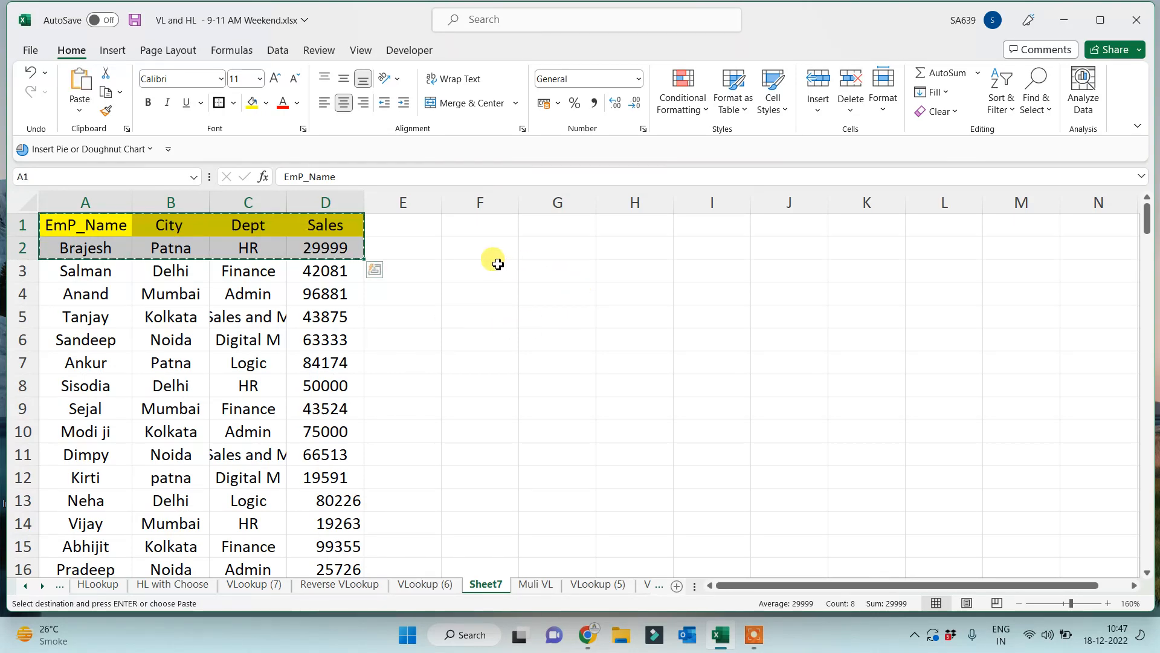
{"action": "left_click", "coordinate": [493, 266]}
{"action": "key", "text": "ctrl+v"}
{"action": "left_click", "coordinate": [531, 349]}
Step: Clear the copied City, Dept and Sales values in G4:I4, keeping only the employee name for the lookup
{"action": "left_click_drag", "start_coordinate": [555, 294], "coordinate": [756, 293]}
{"action": "key", "text": "Delete"}
{"action": "left_click", "coordinate": [659, 379]}
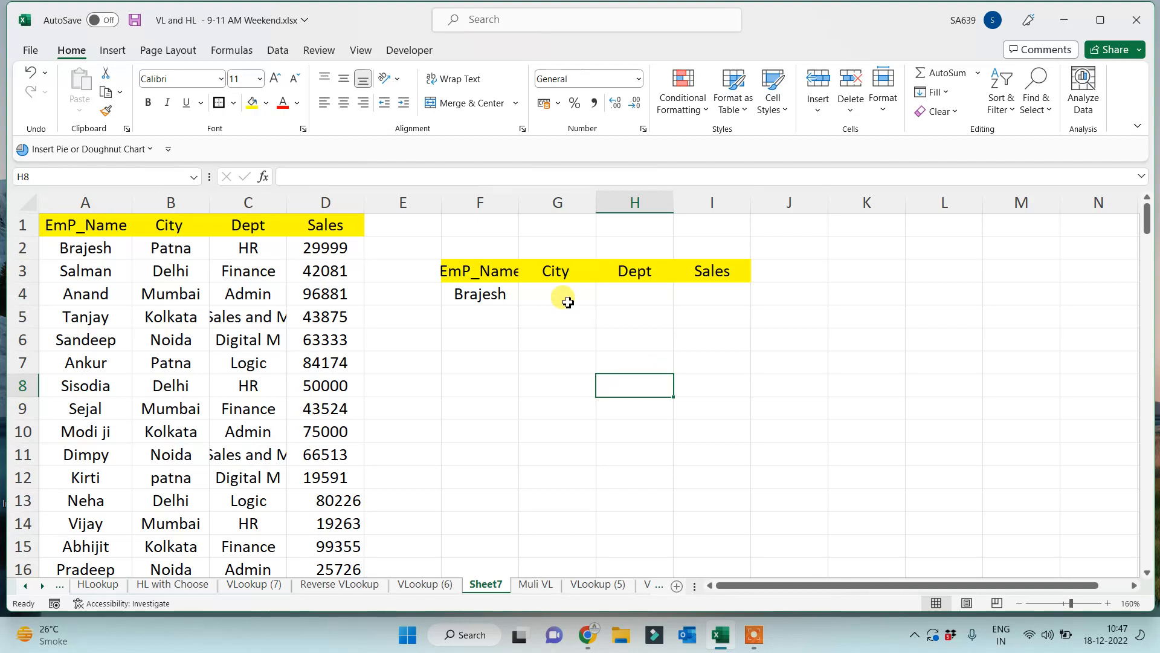
{"action": "left_click", "coordinate": [556, 290]}
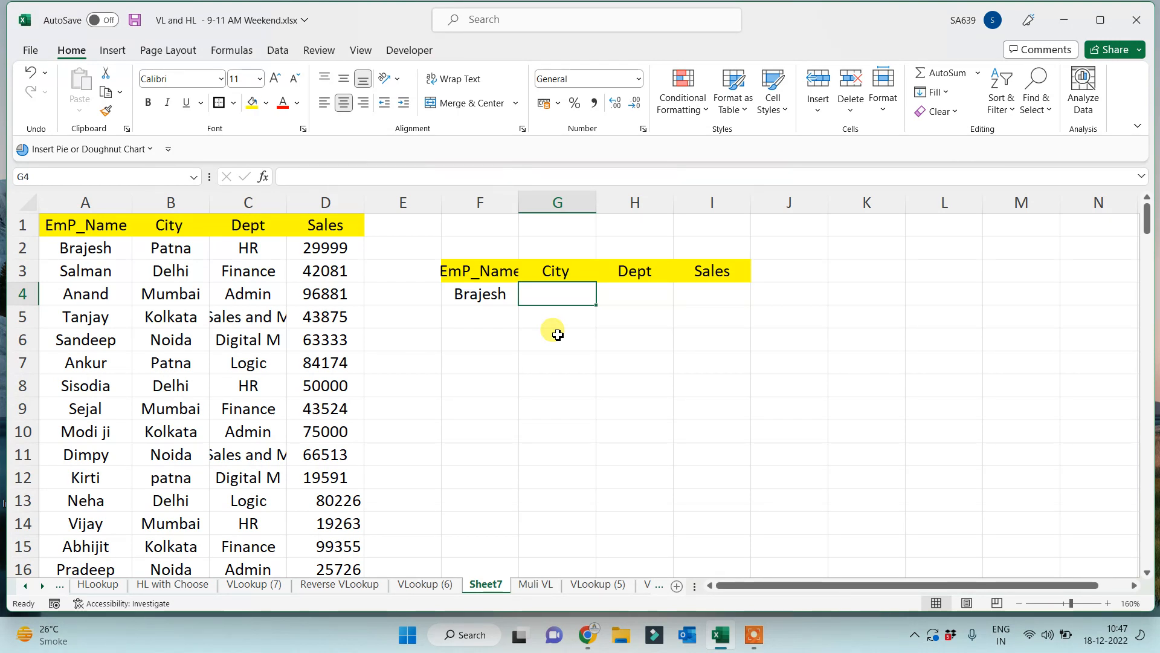
Step: Insert a blank column before the EmP_Name column and enter the header HL in A1
{"action": "left_click", "coordinate": [91, 202]}
{"action": "right_click", "coordinate": [103, 204]}
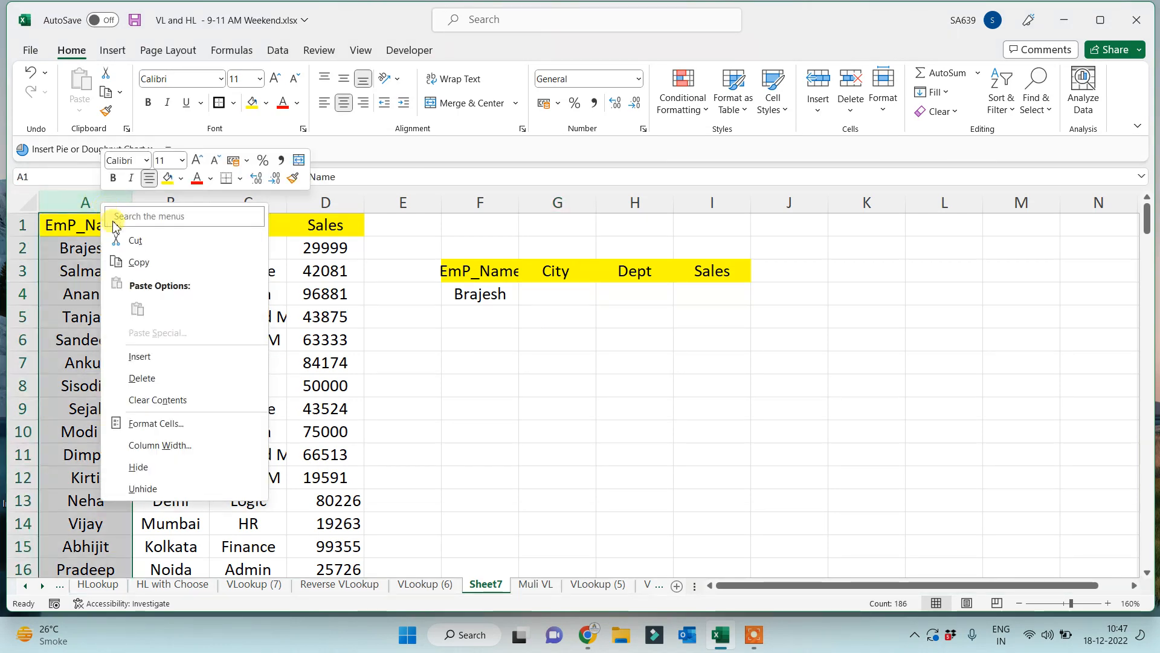
{"action": "left_click", "coordinate": [141, 357]}
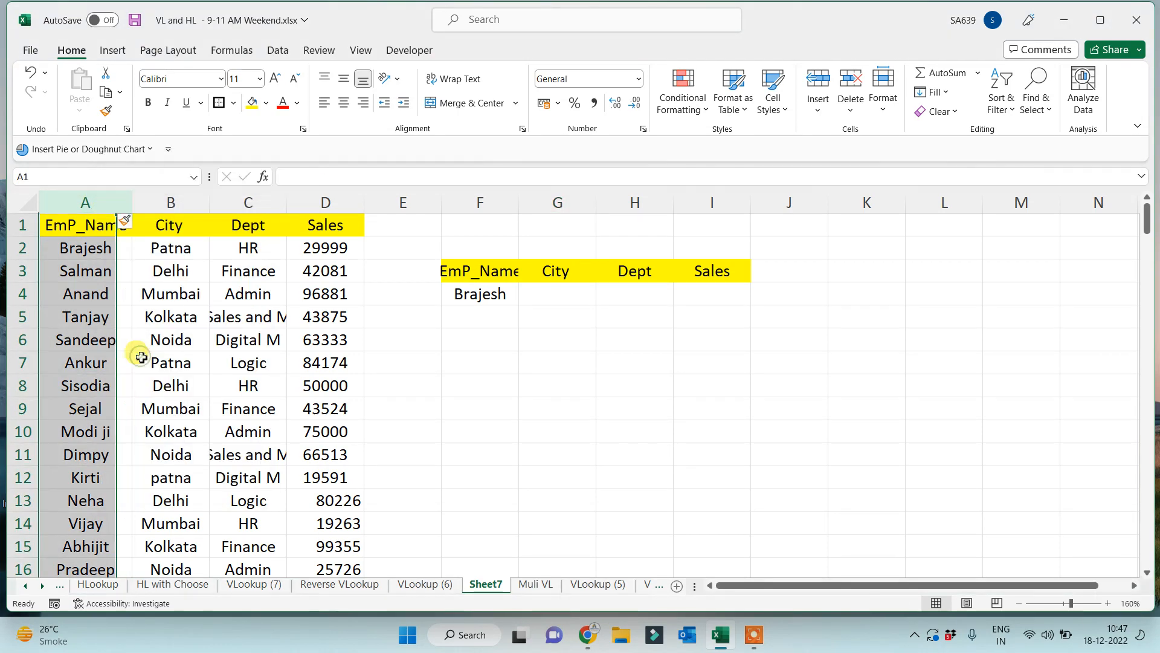
{"action": "left_click", "coordinate": [85, 227]}
{"action": "type", "text": "HL"}
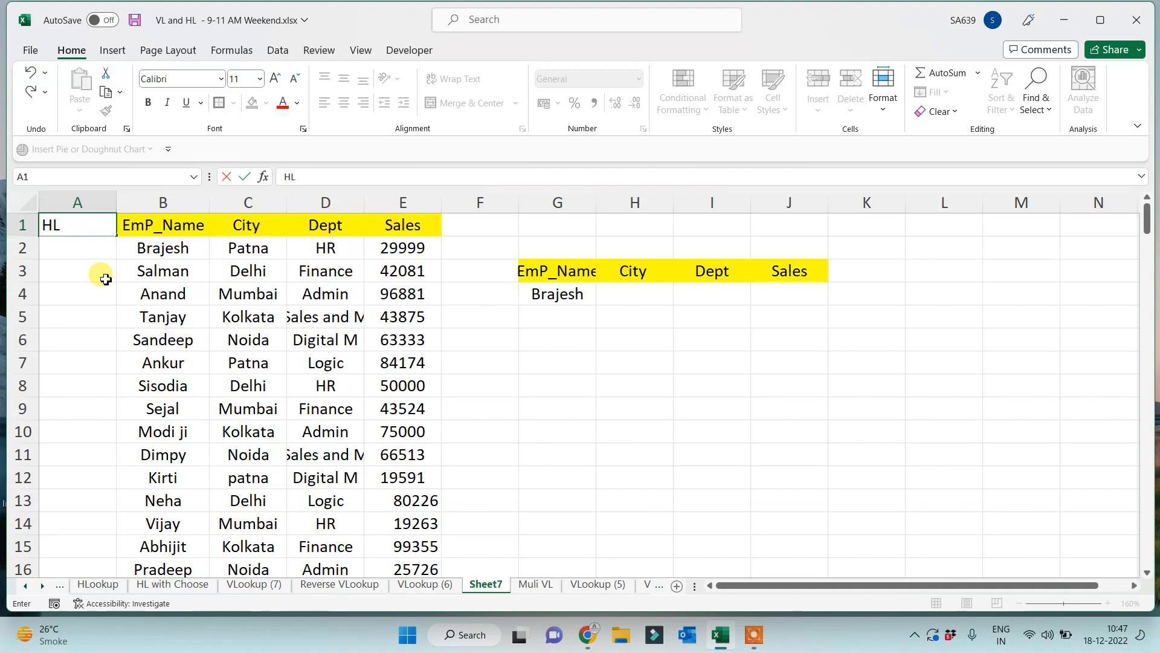
{"action": "key", "text": "Return"}
Step: Give the HL header in A1 a red fill and white text
{"action": "left_click", "coordinate": [68, 229]}
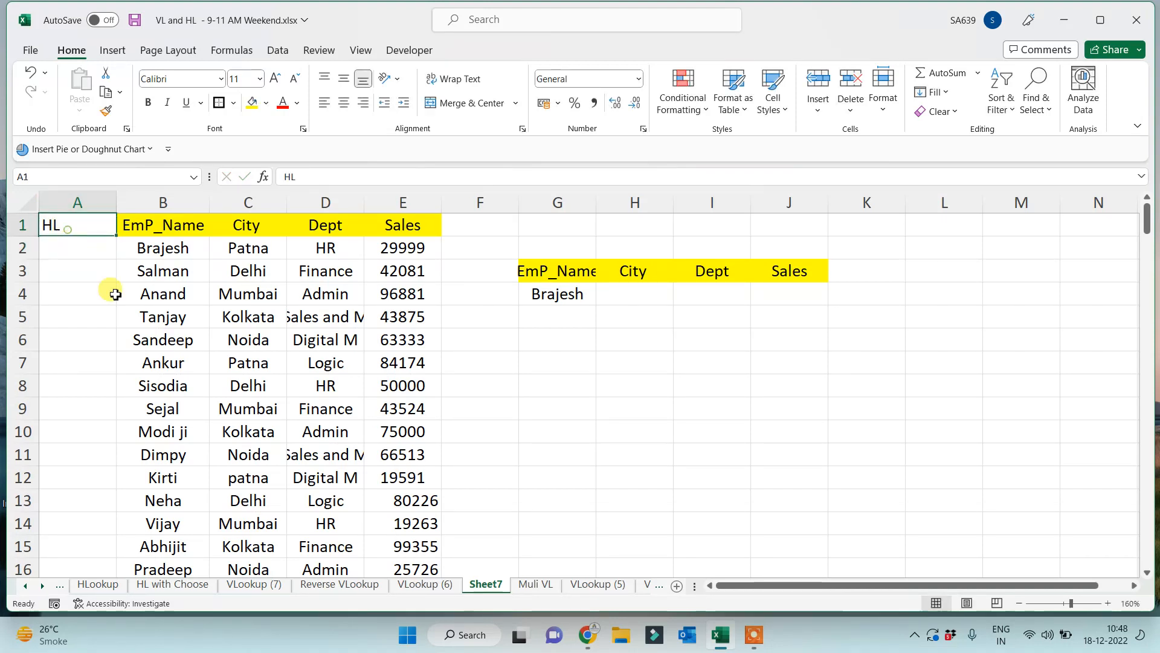
{"action": "left_click", "coordinate": [266, 102]}
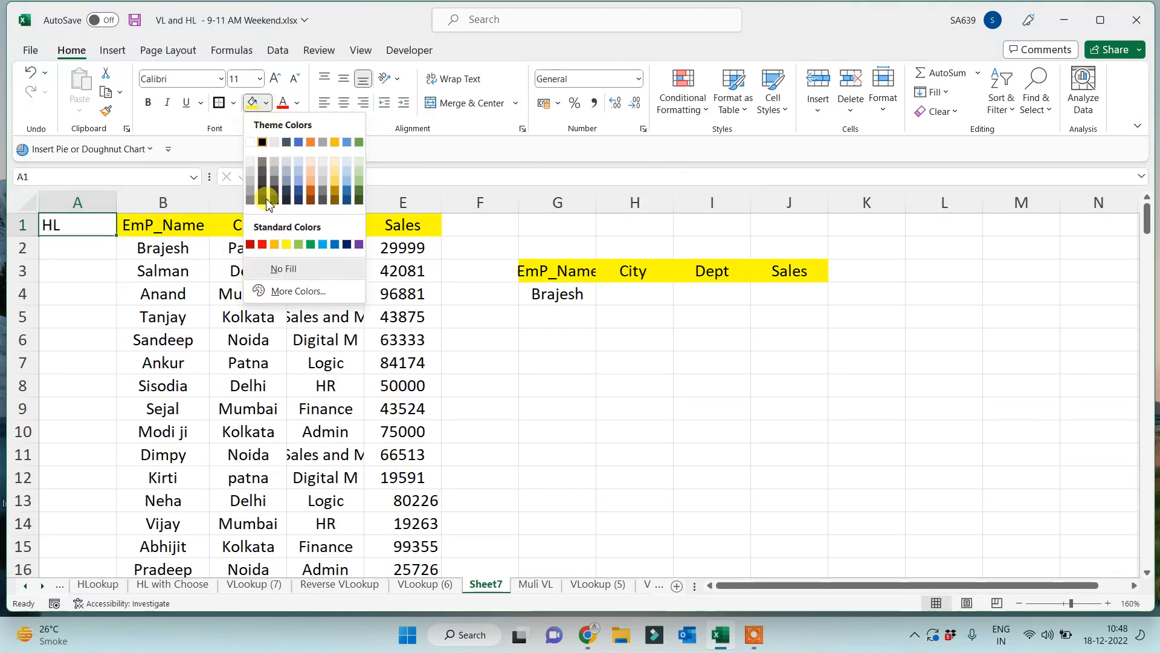
{"action": "left_click", "coordinate": [260, 245]}
{"action": "left_click", "coordinate": [296, 103]}
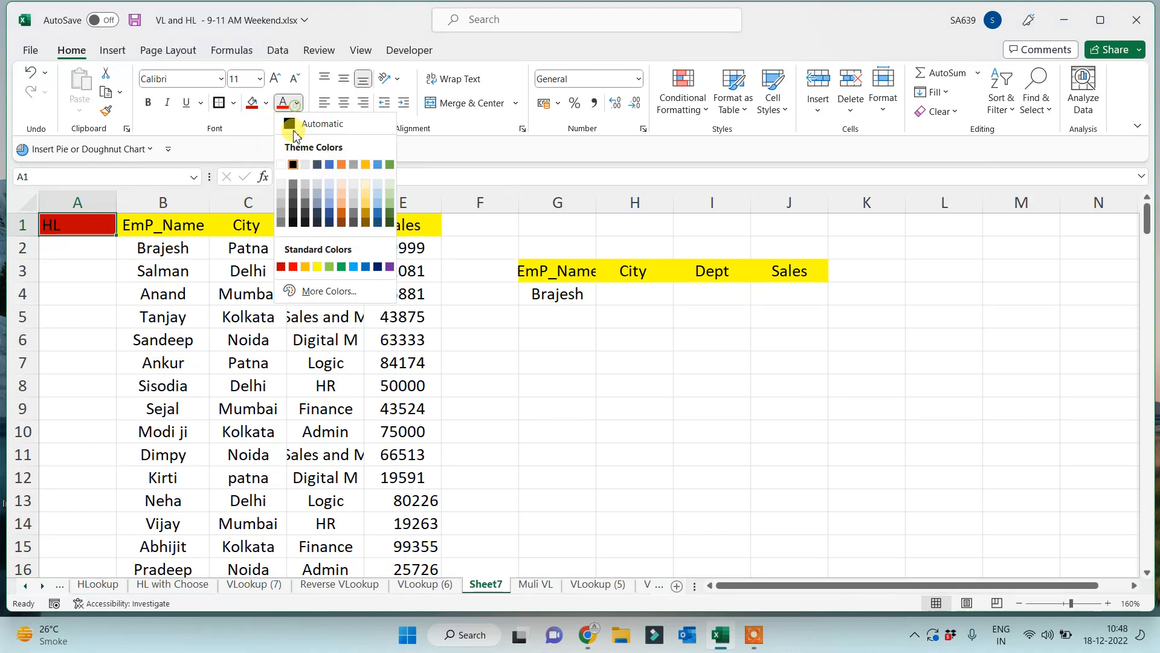
{"action": "left_click", "coordinate": [282, 165]}
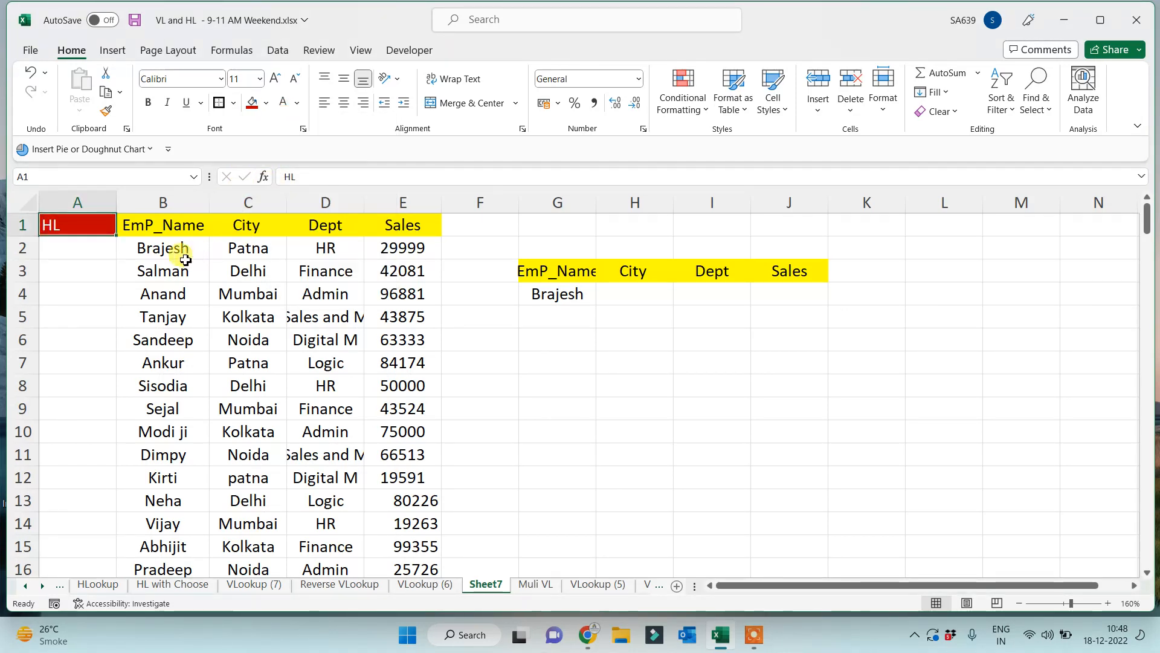
{"action": "left_click_drag", "start_coordinate": [184, 260], "coordinate": [154, 469]}
{"action": "left_click", "coordinate": [81, 381]}
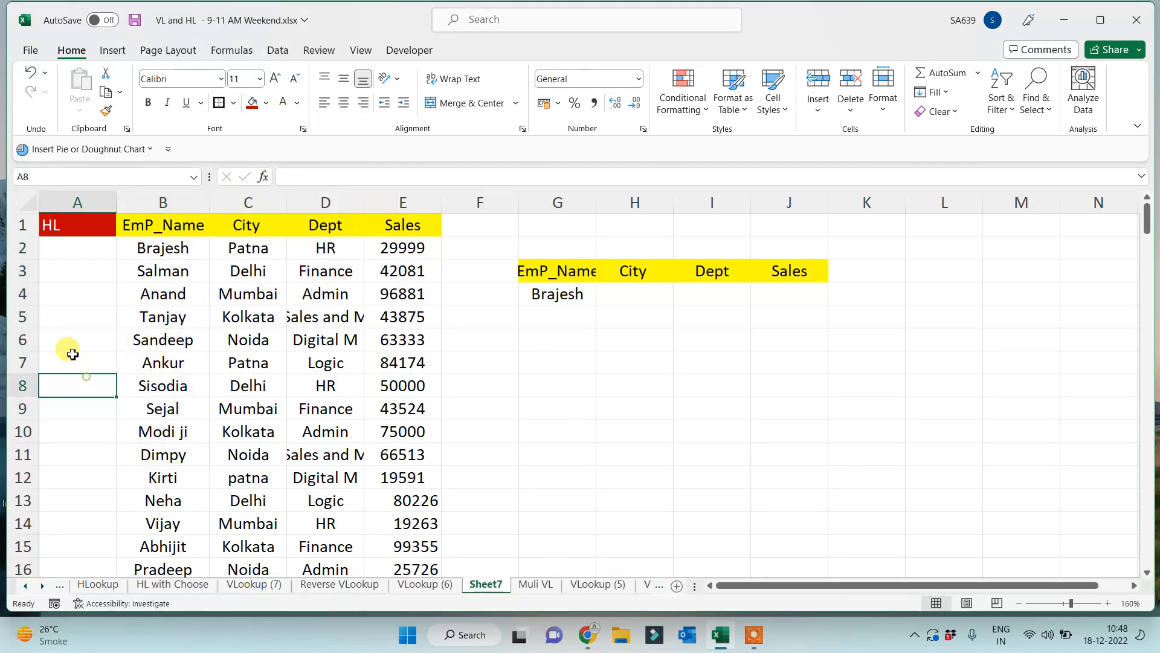
{"action": "left_click", "coordinate": [66, 252]}
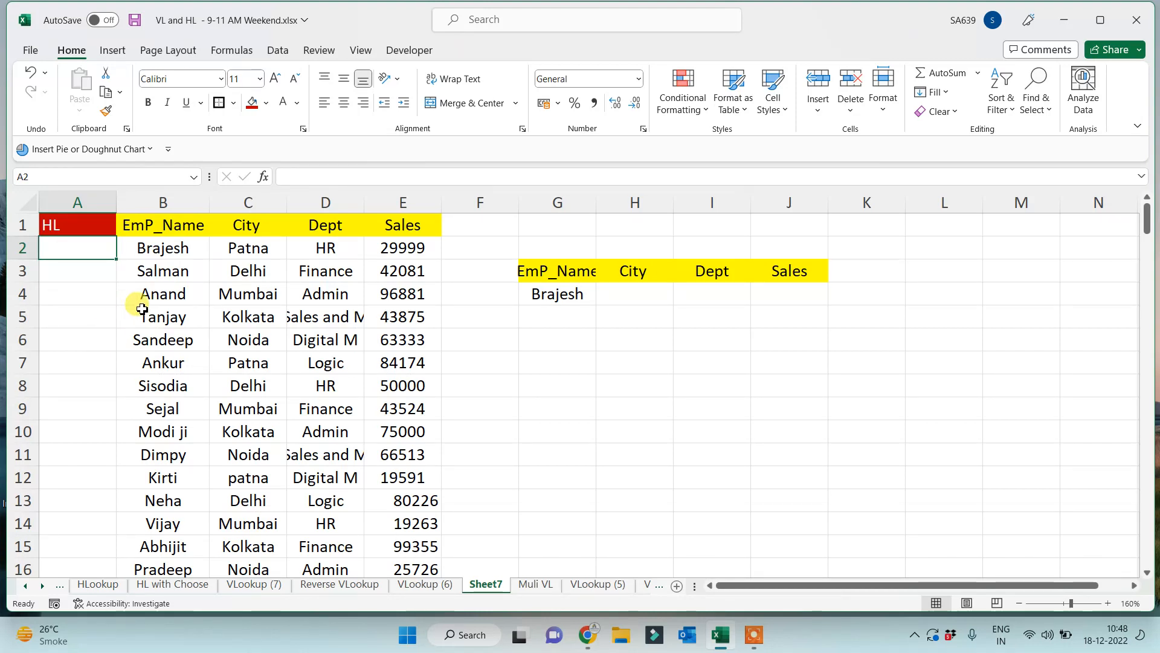
{"action": "left_click_drag", "start_coordinate": [171, 249], "coordinate": [158, 481]}
{"action": "left_click", "coordinate": [45, 390]}
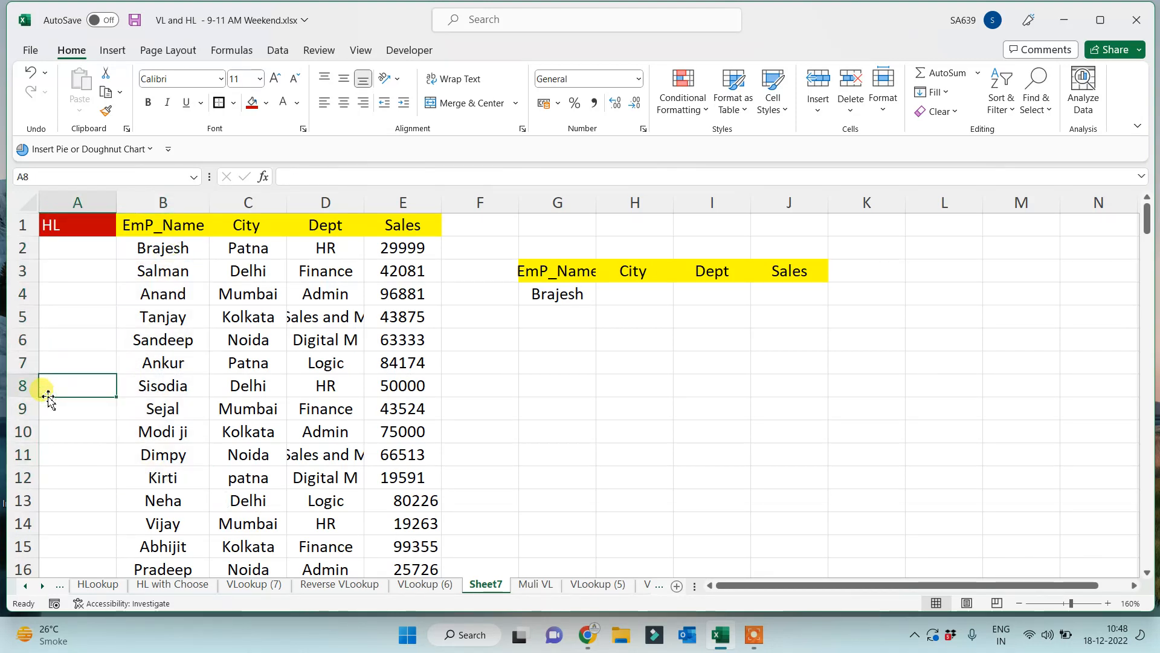
{"action": "left_click", "coordinate": [154, 249]}
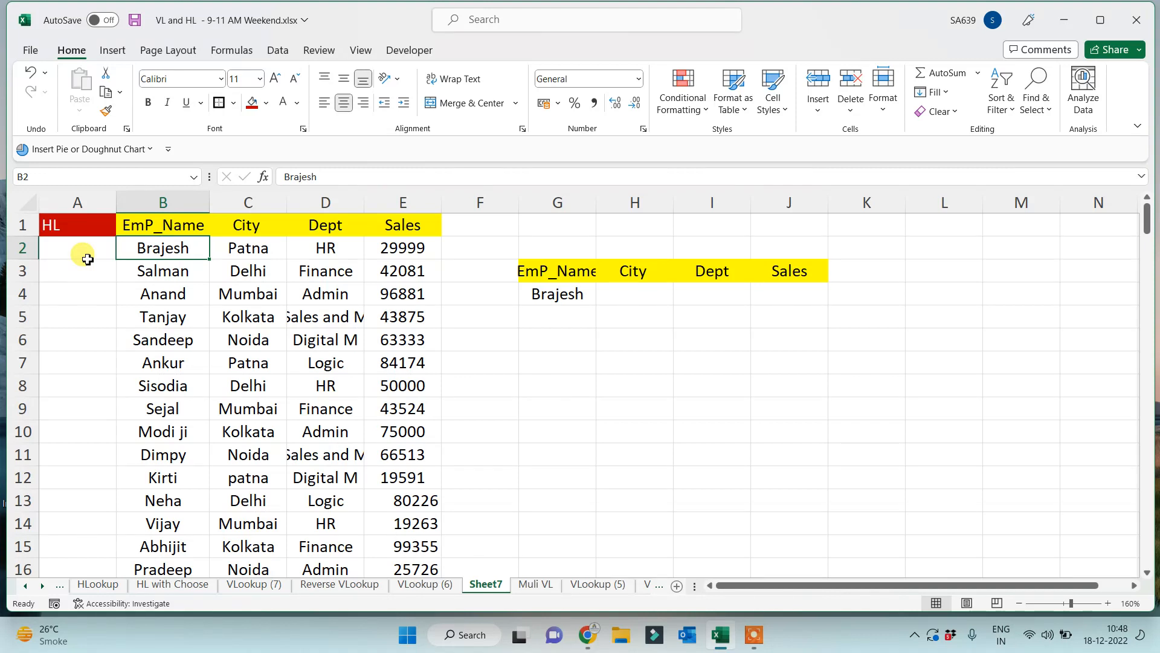
{"action": "left_click", "coordinate": [151, 363]}
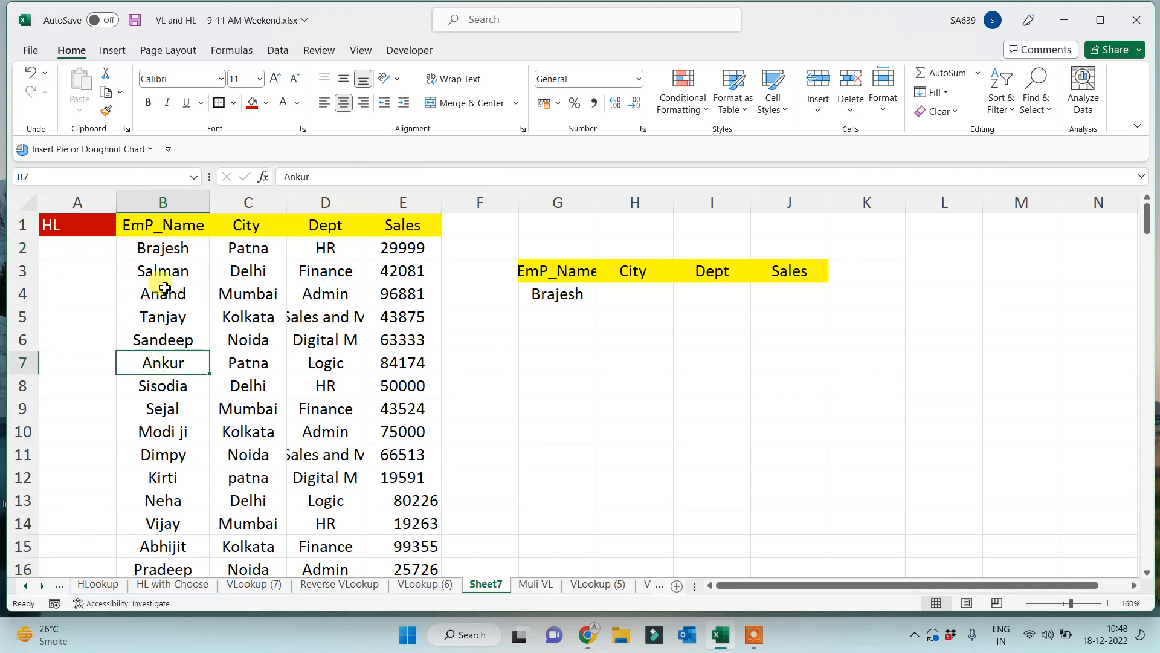
Step: Copy the employee name in B2 over the names in B5 and B12 to create duplicate entries
{"action": "left_click", "coordinate": [161, 248]}
{"action": "key", "text": "ctrl+c"}
{"action": "left_click", "coordinate": [153, 316]}
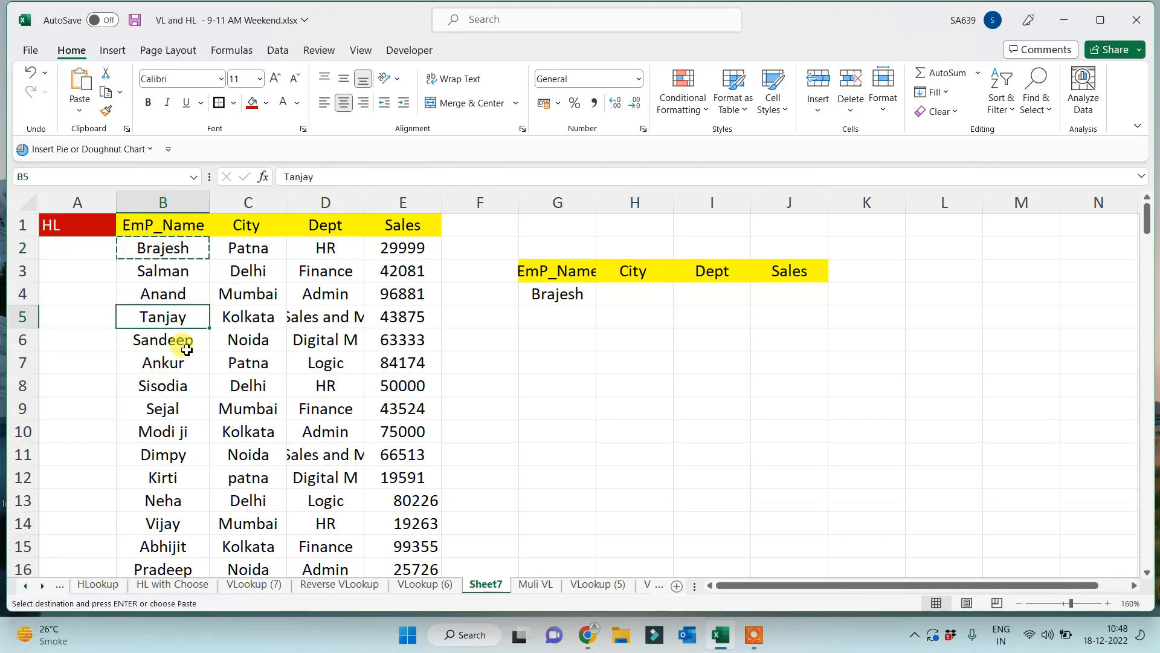
{"action": "key", "text": "ctrl+v"}
{"action": "left_click", "coordinate": [181, 474]}
{"action": "key", "text": "ctrl+v"}
{"action": "left_click", "coordinate": [36, 423]}
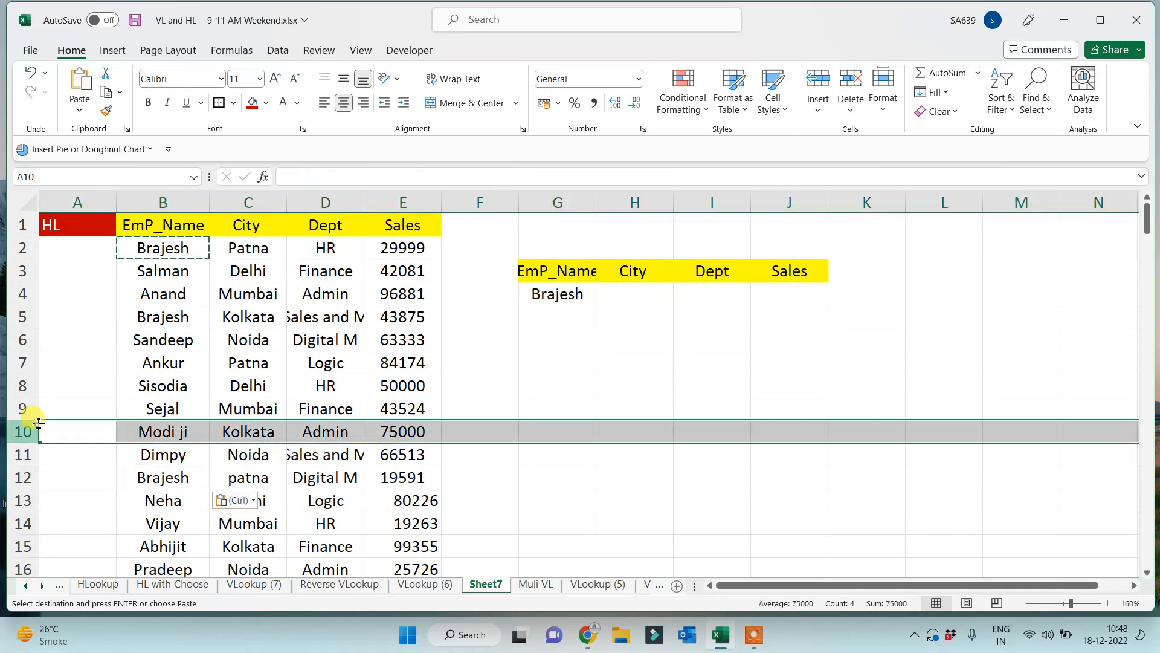
{"action": "key", "text": "Escape"}
{"action": "left_click", "coordinate": [72, 250]}
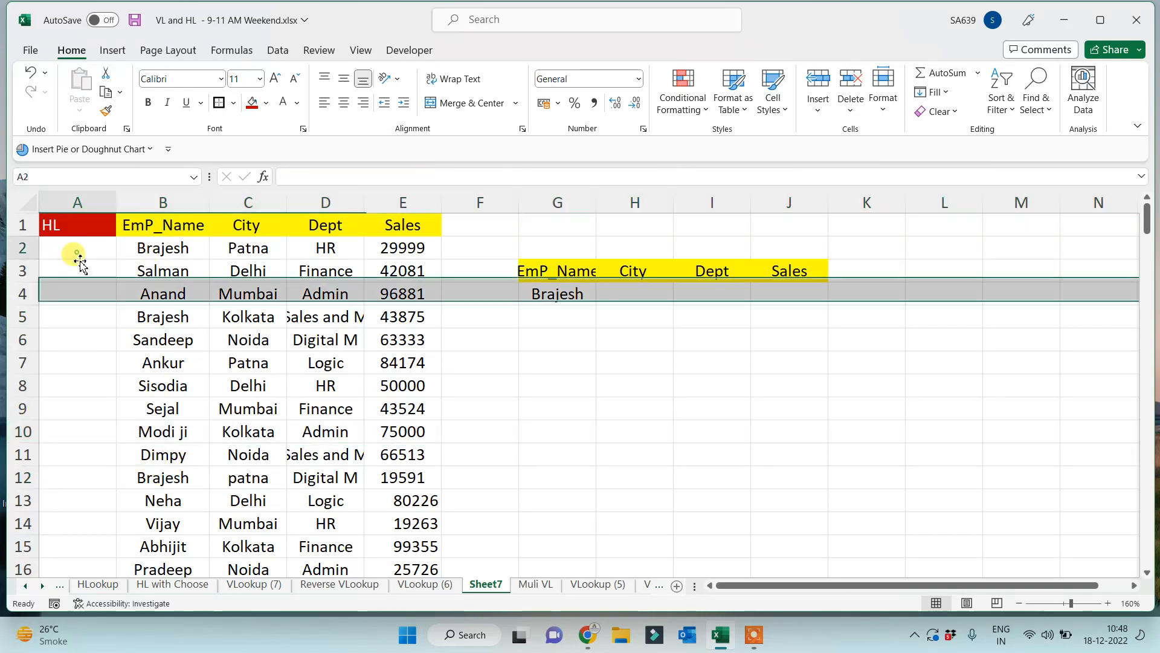
Step: Start a COUNTIF formula in A2 that counts the B2 employee name within the range B2:B2
{"action": "type", "text": "=cou"}
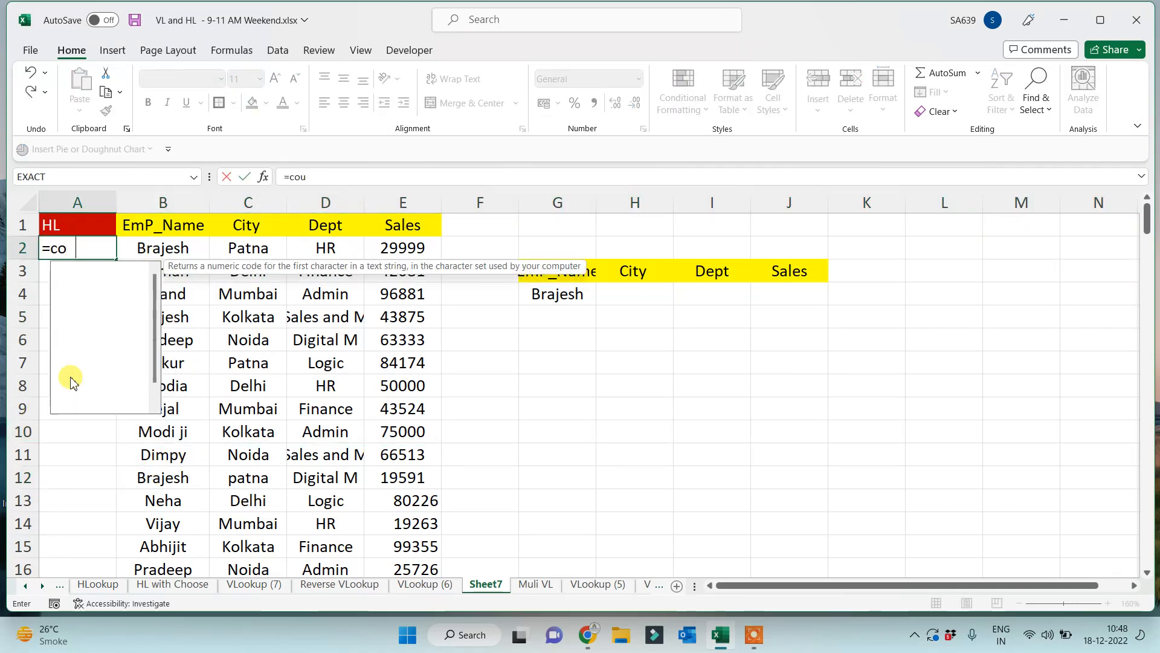
{"action": "type", "text": "ntif("}
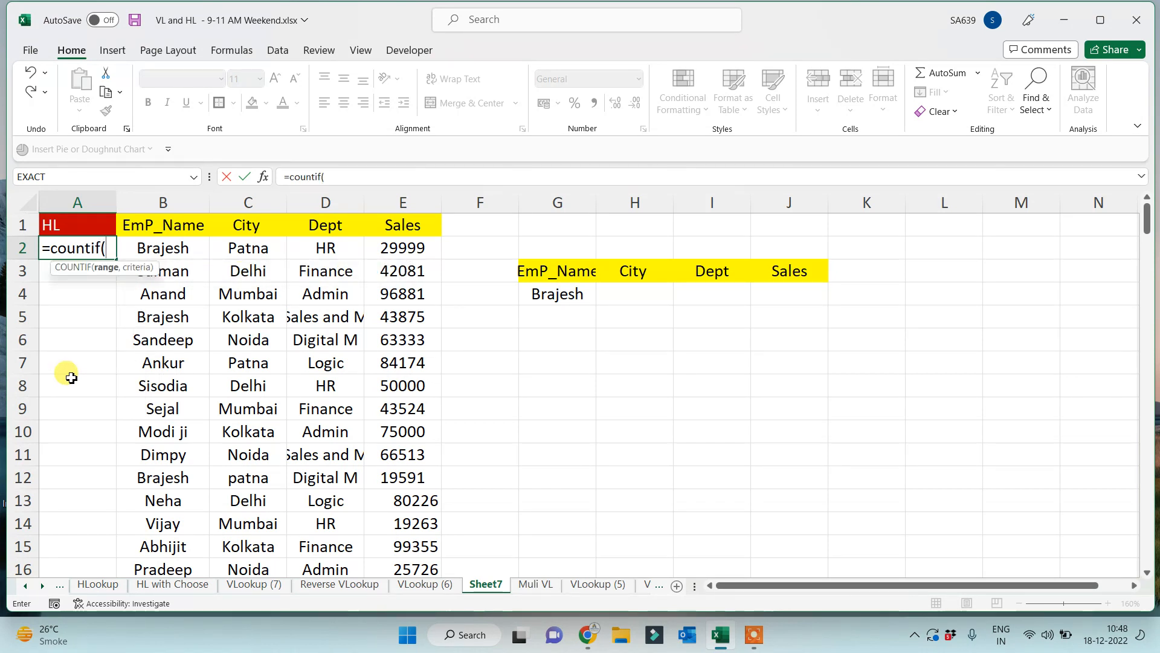
{"action": "left_click", "coordinate": [154, 250]}
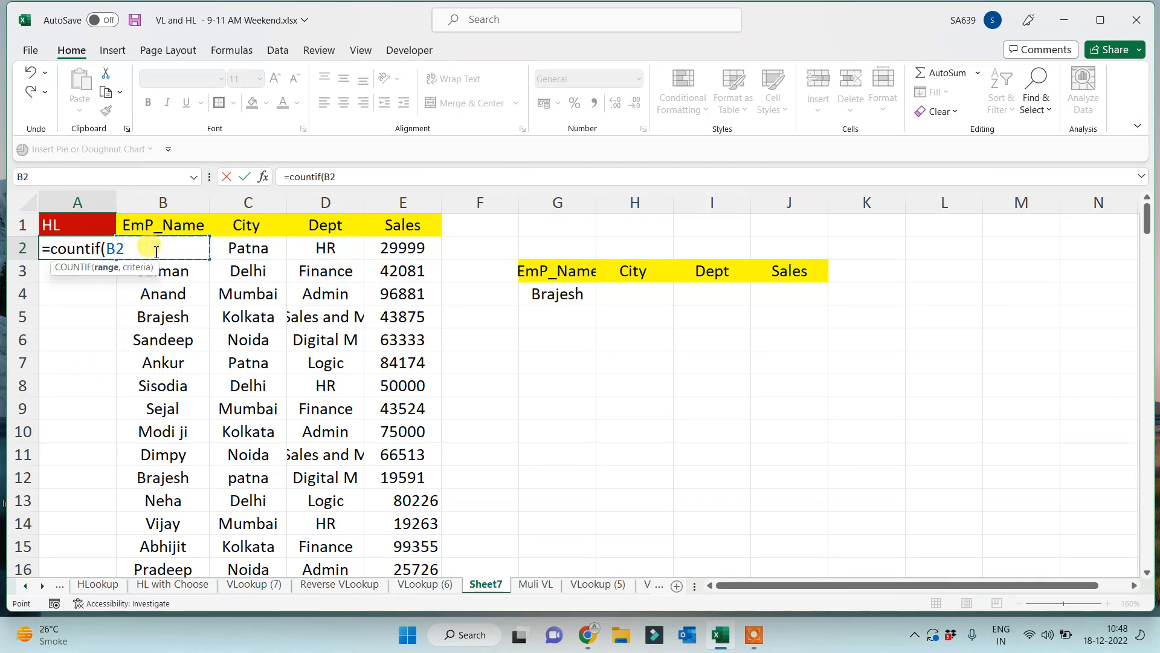
{"action": "key", "text": "F8"}
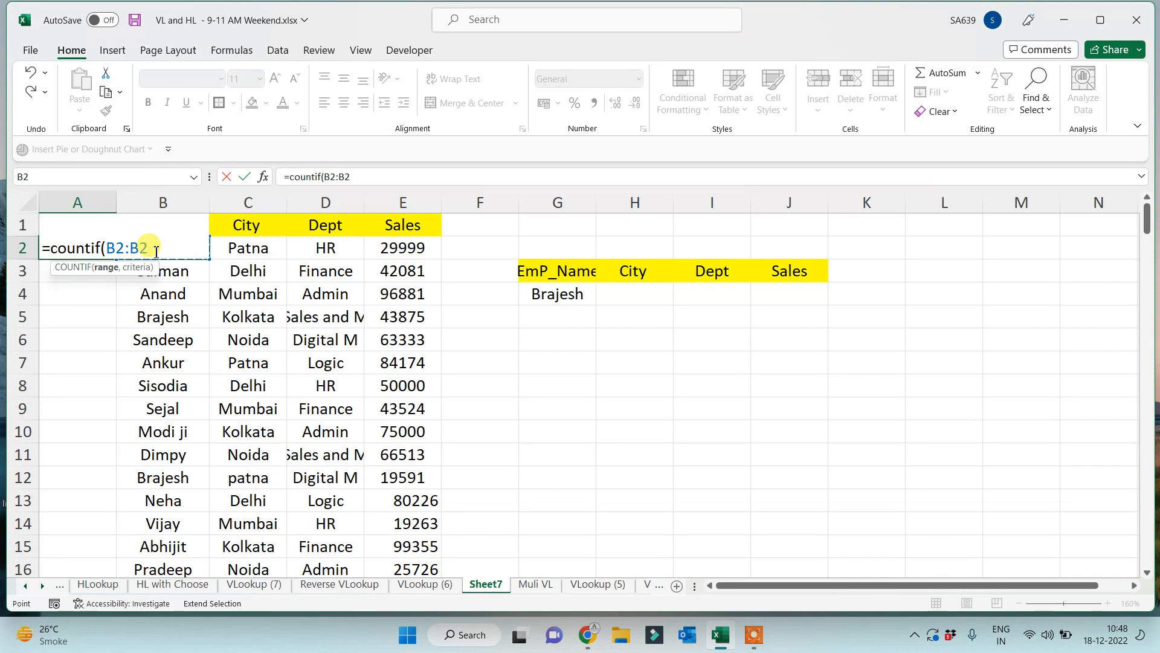
{"action": "type", "text": ","}
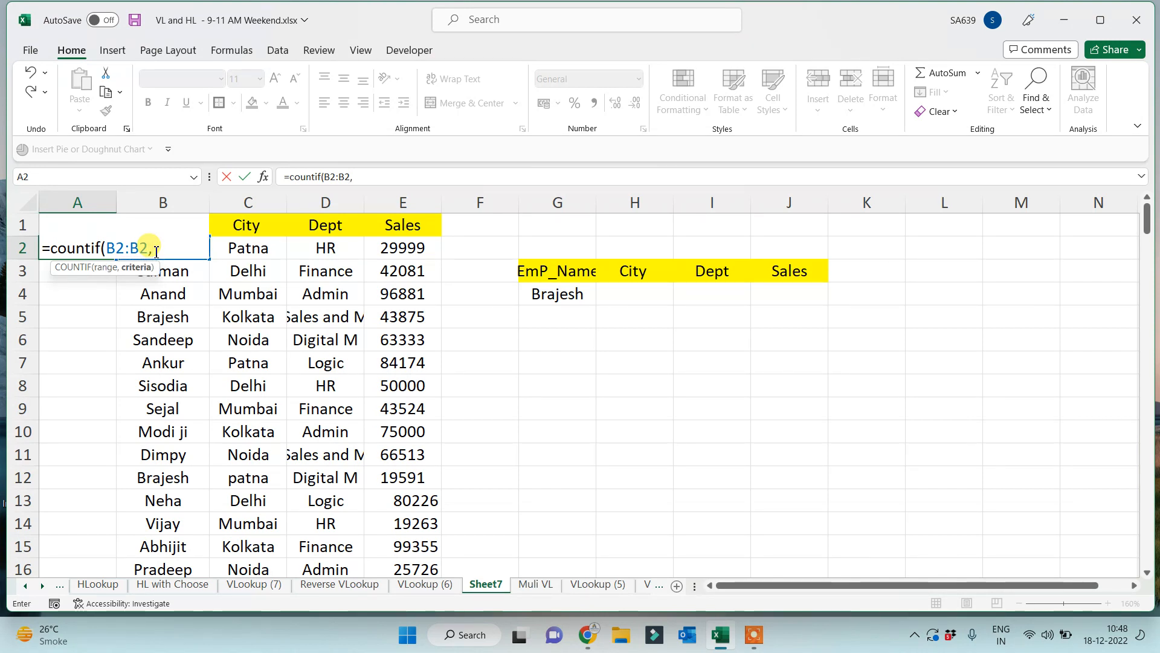
{"action": "type", "text": "b2)"}
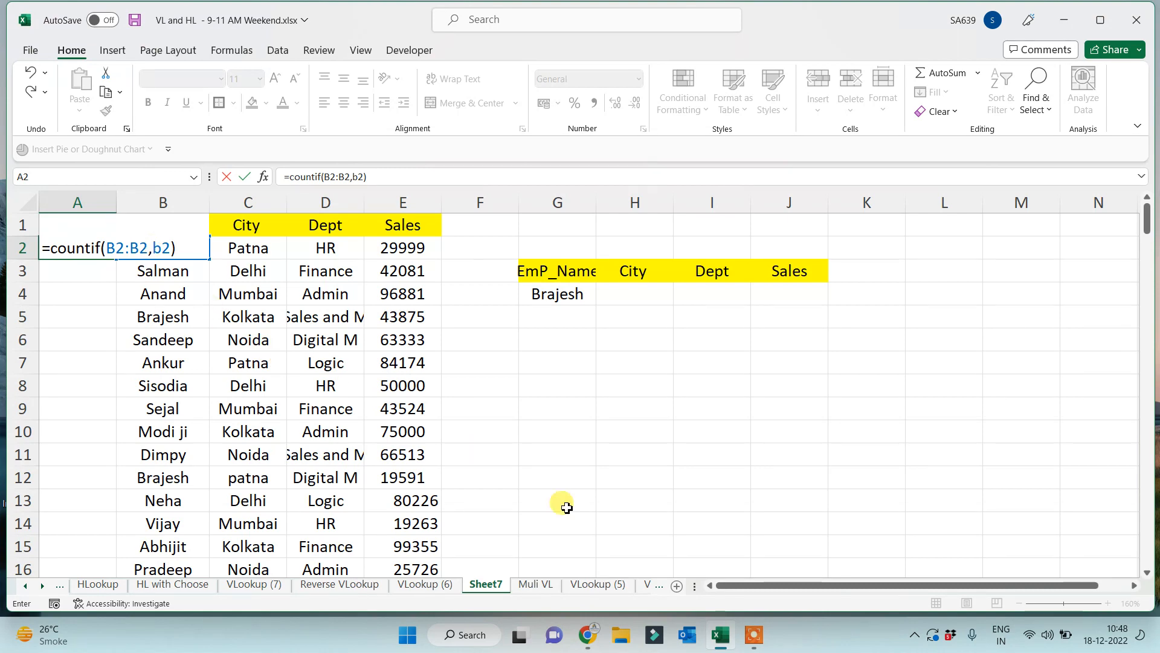
{"action": "left_click", "coordinate": [763, 636]}
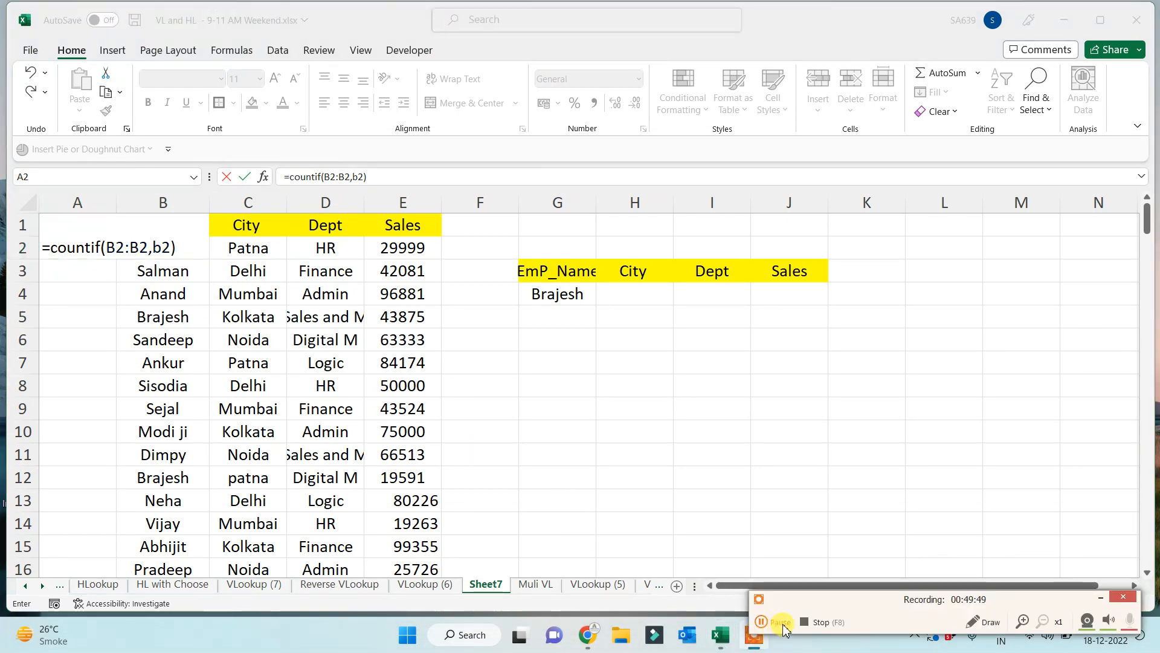
{"action": "left_click", "coordinate": [782, 629]}
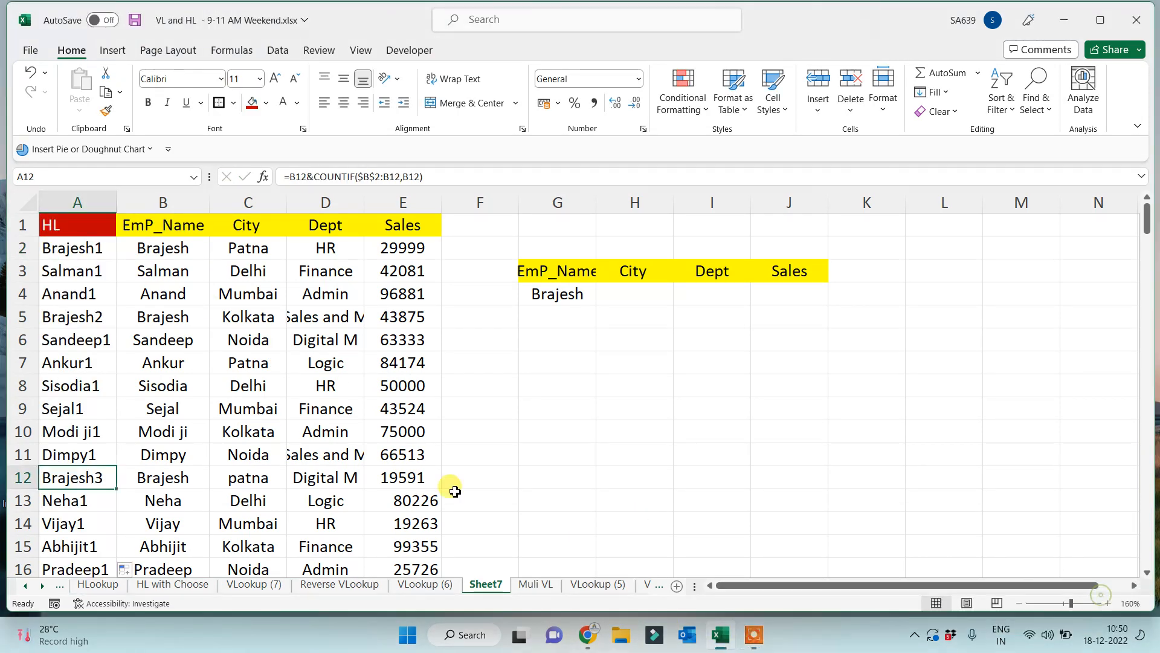
{"action": "left_click", "coordinate": [92, 244]}
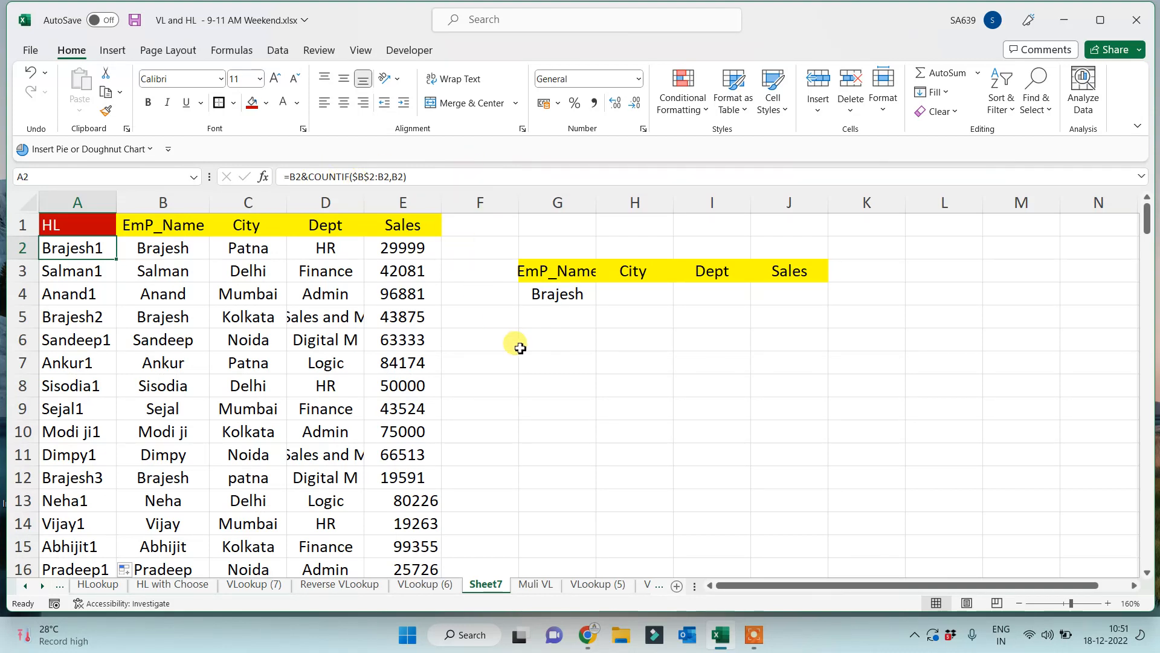
{"action": "left_click", "coordinate": [75, 269]}
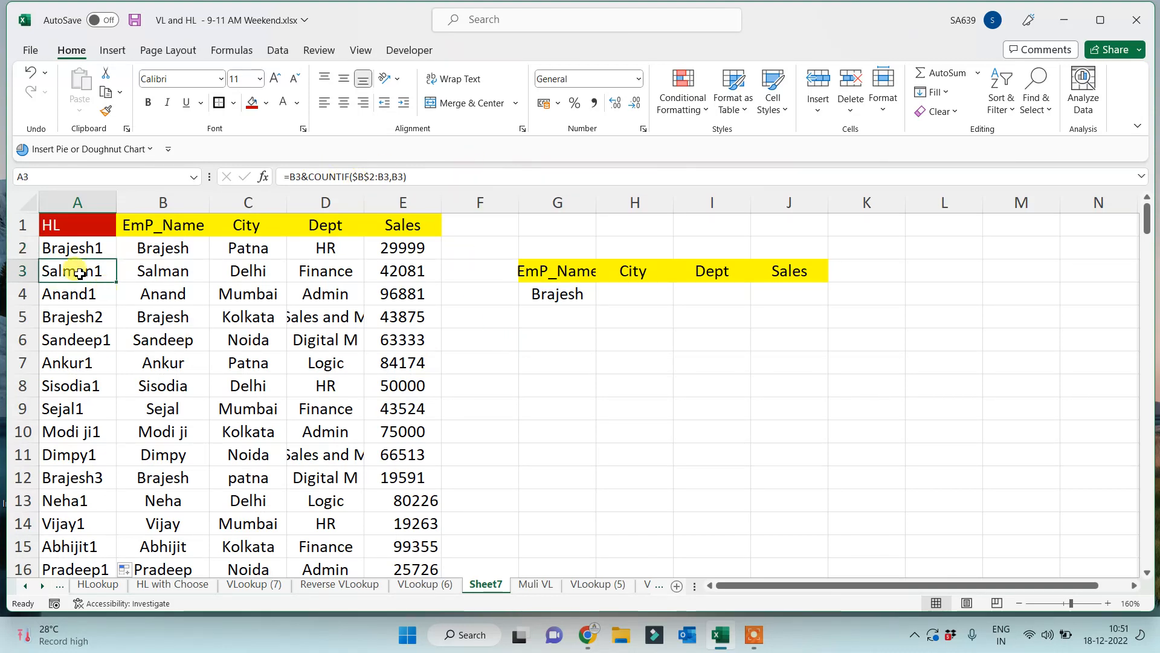
{"action": "left_click", "coordinate": [628, 301]}
{"action": "type", "text": "="}
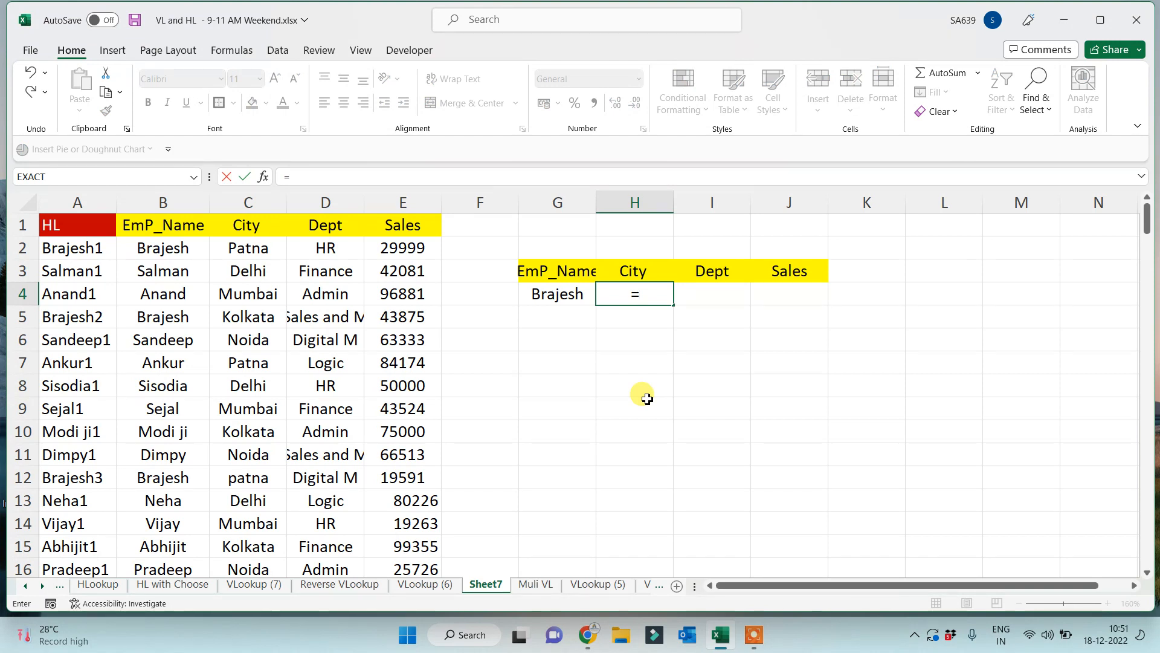
{"action": "type", "text": "vl"}
{"action": "key", "text": "Tab"}
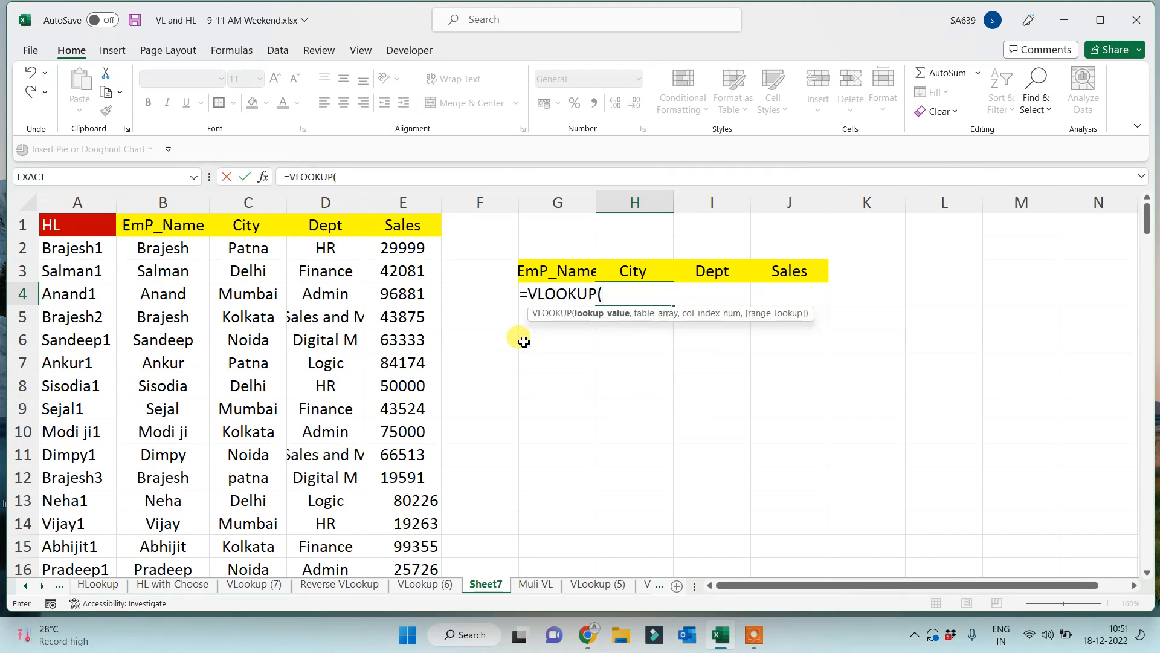
{"action": "key", "text": "Escape"}
Step: Widen column G so the EmP_Name header fits, and narrow the blank column F
{"action": "left_click_drag", "start_coordinate": [596, 202], "coordinate": [662, 206]}
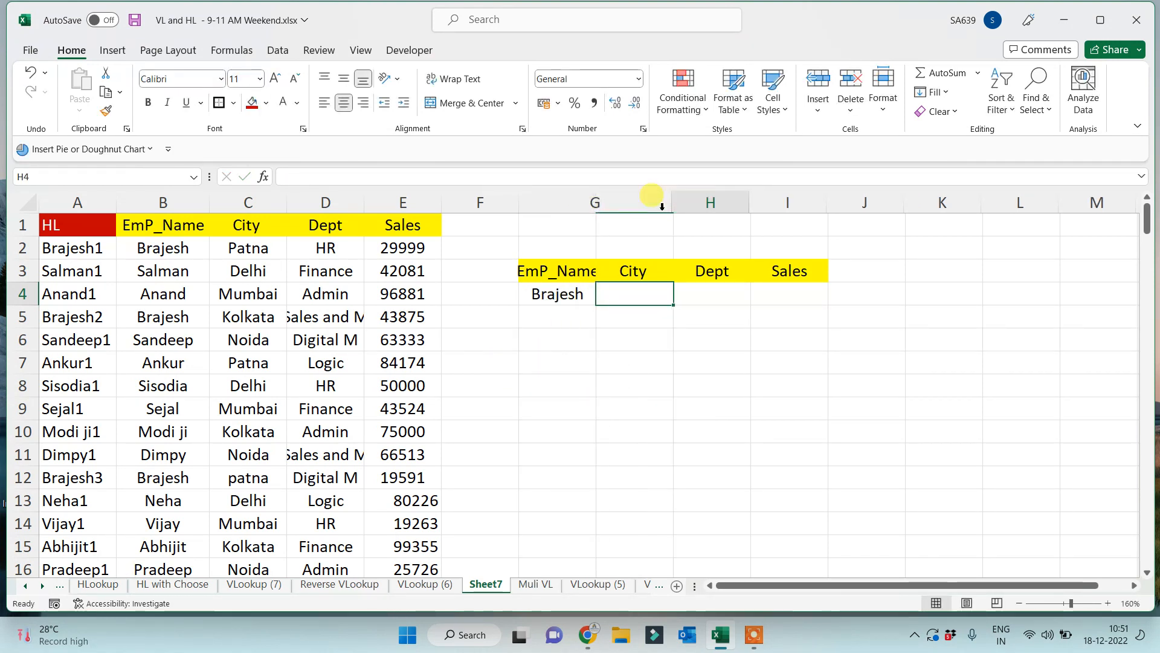
{"action": "left_click_drag", "start_coordinate": [519, 203], "coordinate": [482, 202]}
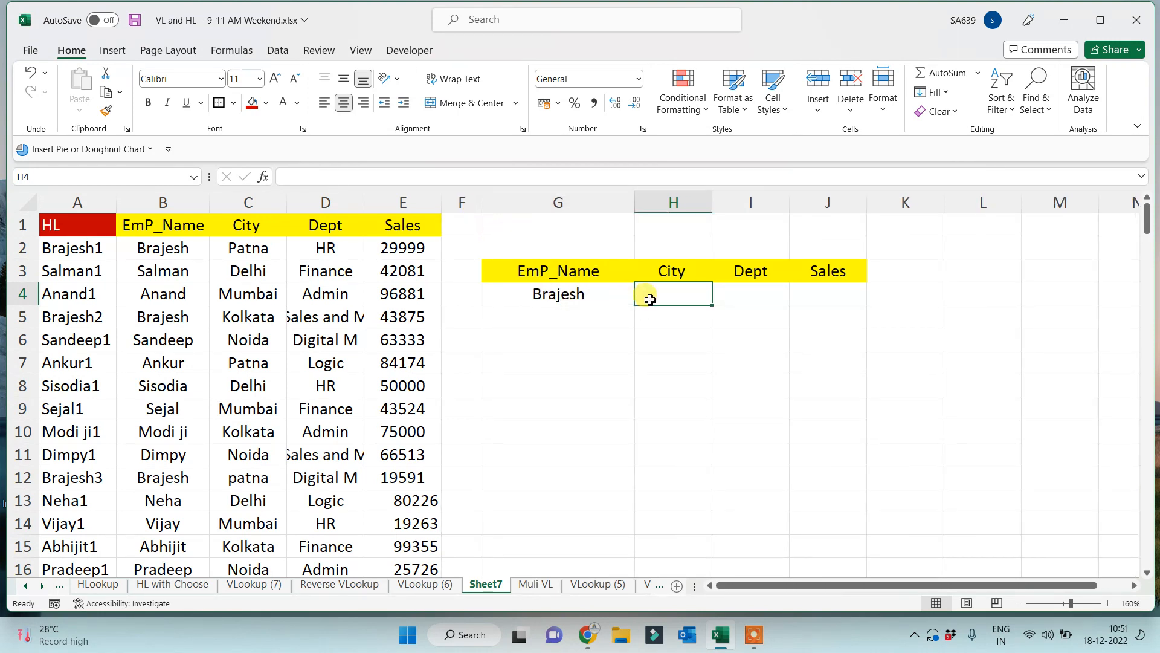
Step: Enter =VLOOKUP(G4,A:E,2,0) in H4 to look up the employee name in the helper column dataset
{"action": "type", "text": "=vl"}
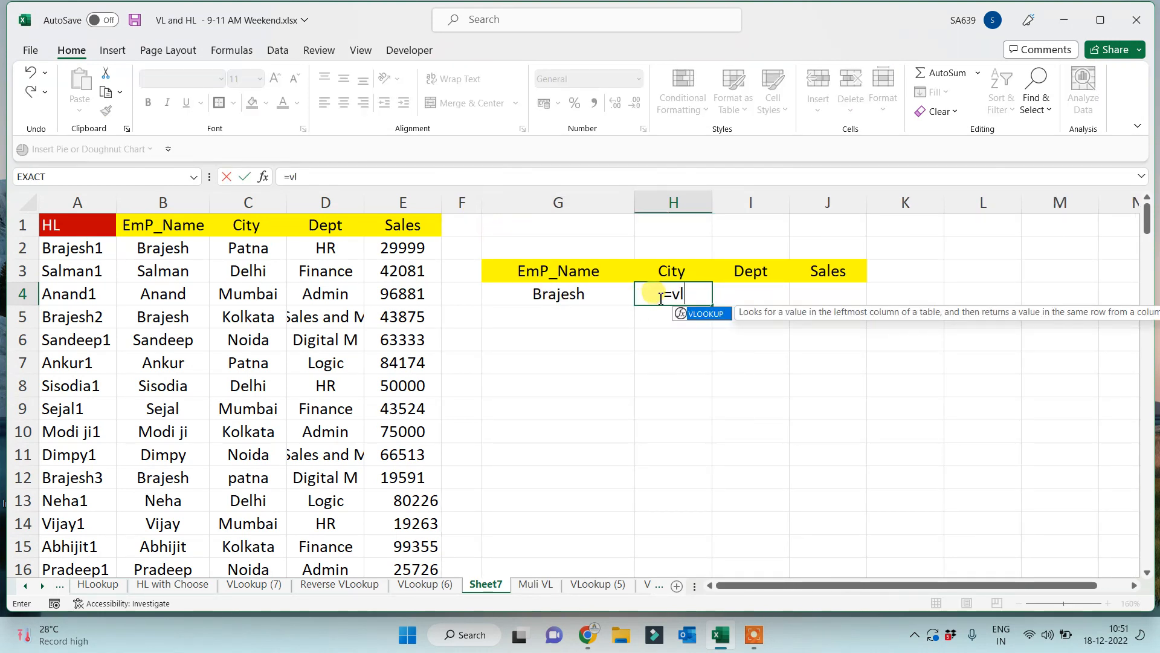
{"action": "key", "text": "Tab"}
{"action": "left_click", "coordinate": [536, 293]}
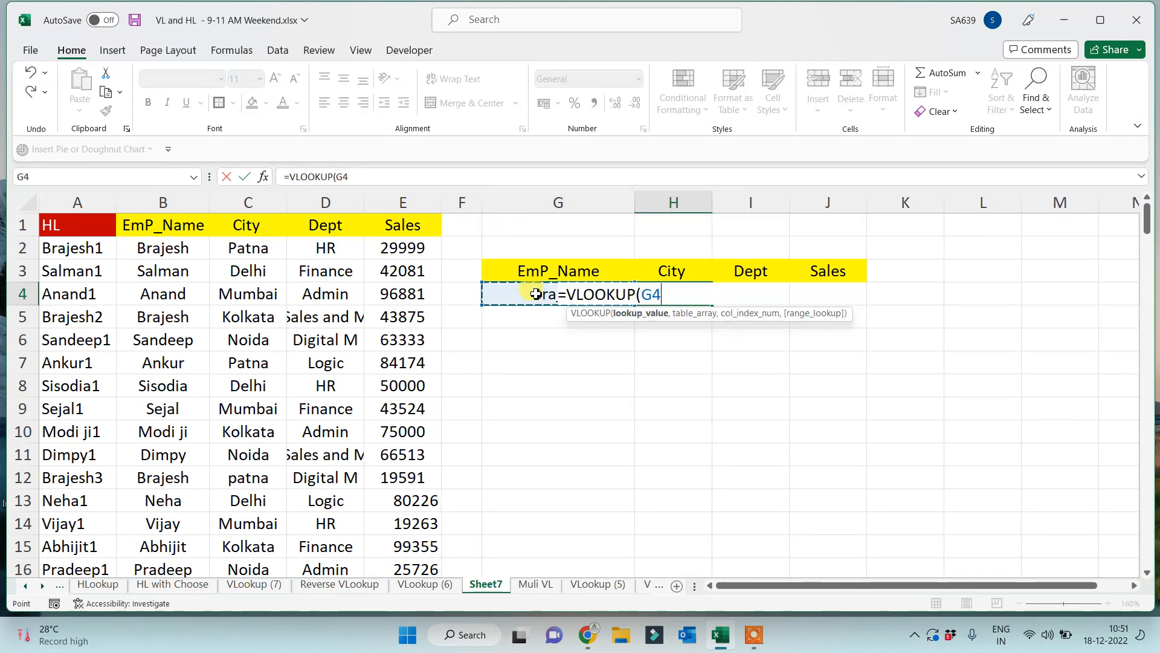
{"action": "type", "text": ","}
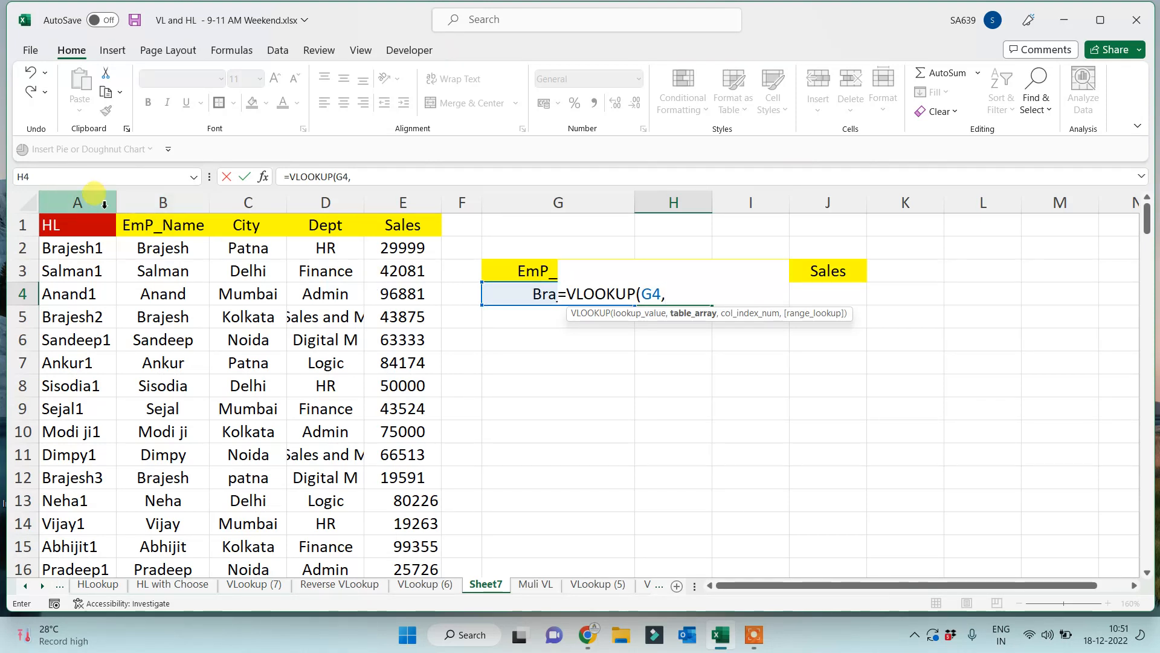
{"action": "left_click_drag", "start_coordinate": [78, 202], "coordinate": [382, 226]}
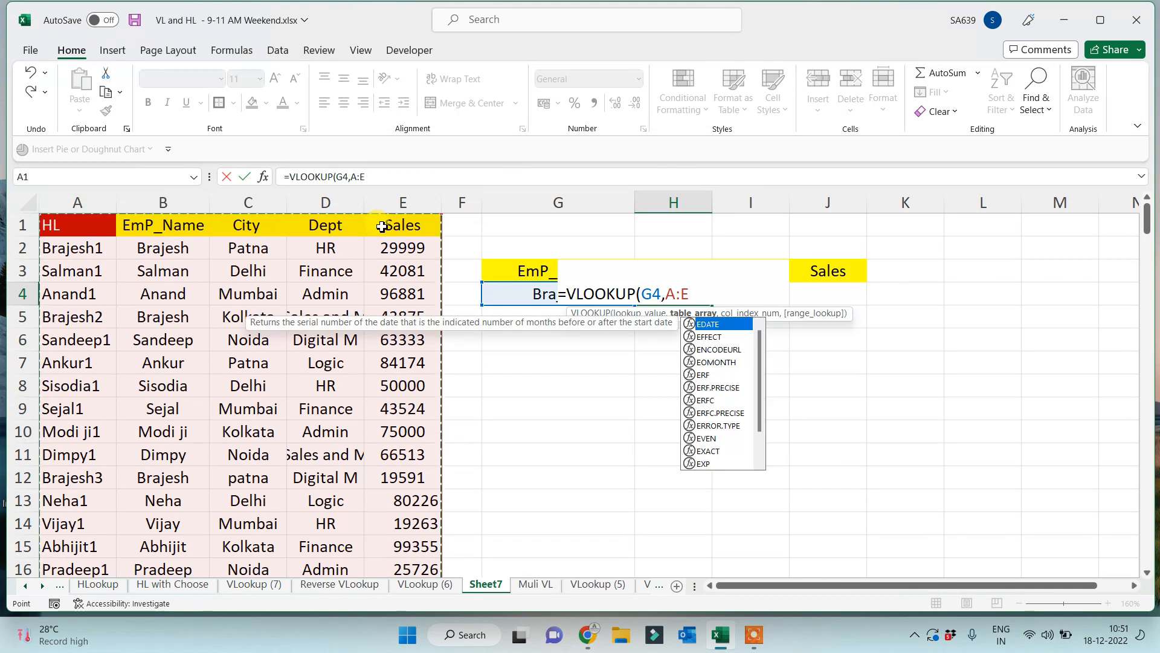
{"action": "type", "text": ","}
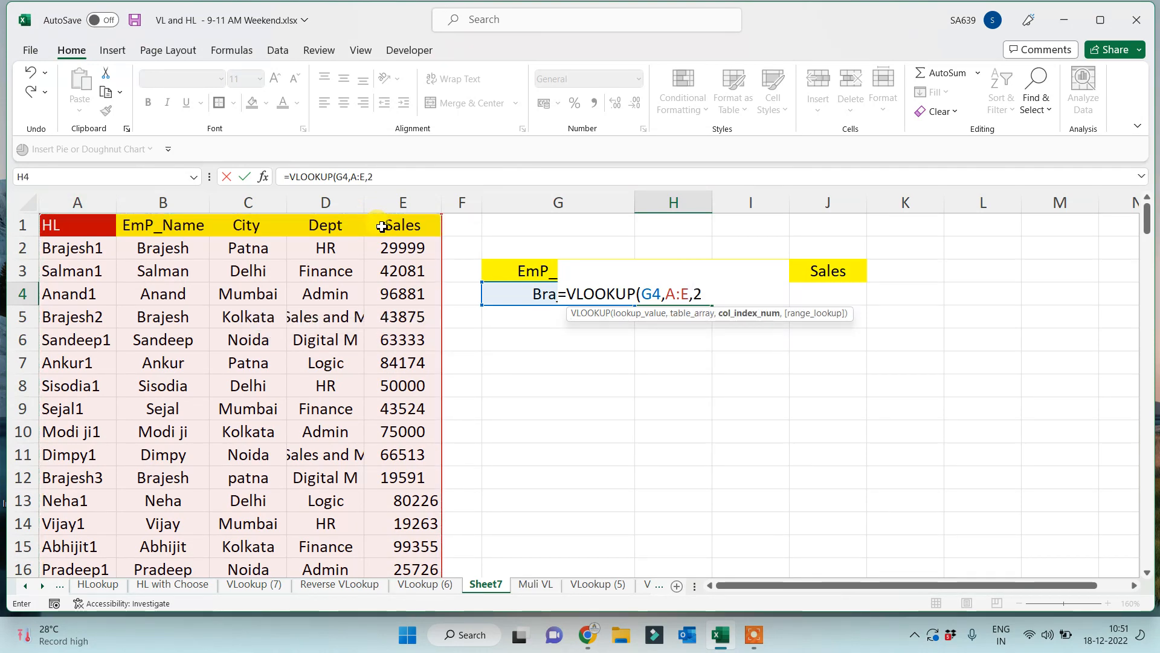
{"action": "type", "text": "2,0)"}
{"action": "key", "text": "Return"}
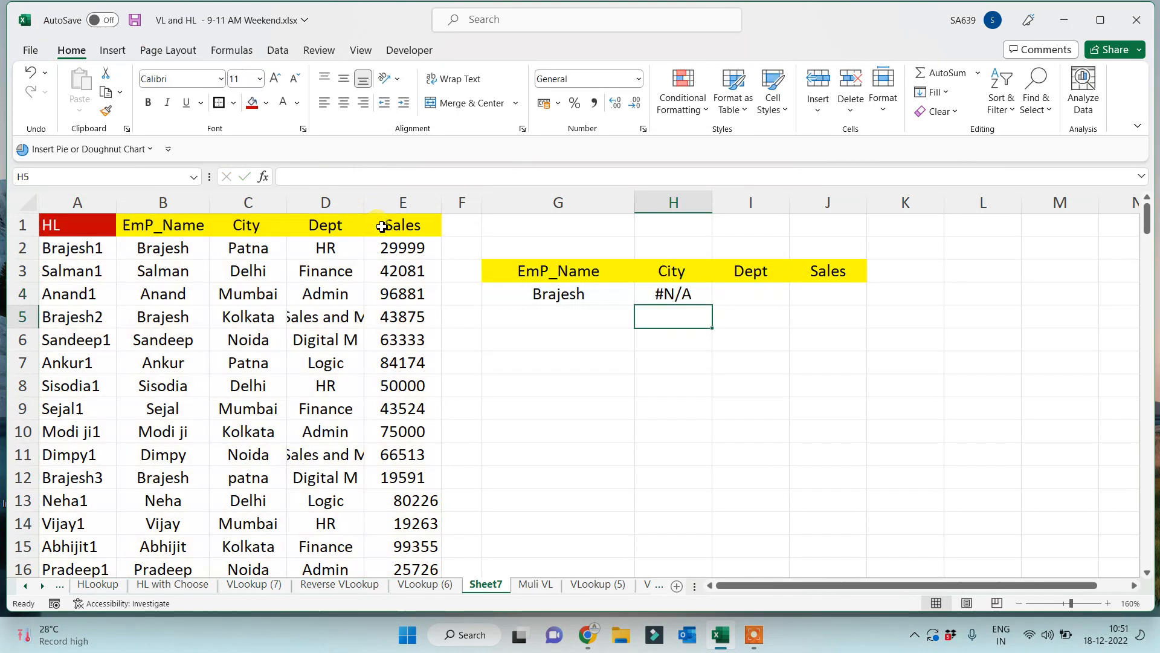
{"action": "key", "text": "Up"}
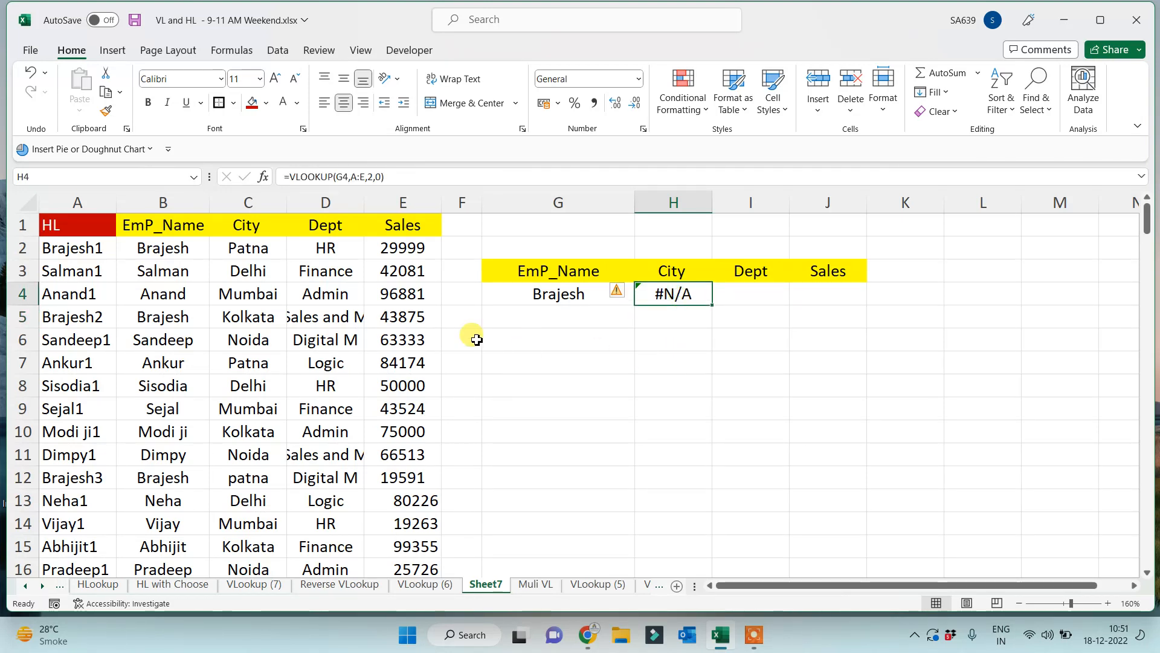
Step: Append 1 to the employee name in G4 so it matches the HL helper value in A2
{"action": "left_click", "coordinate": [557, 293]}
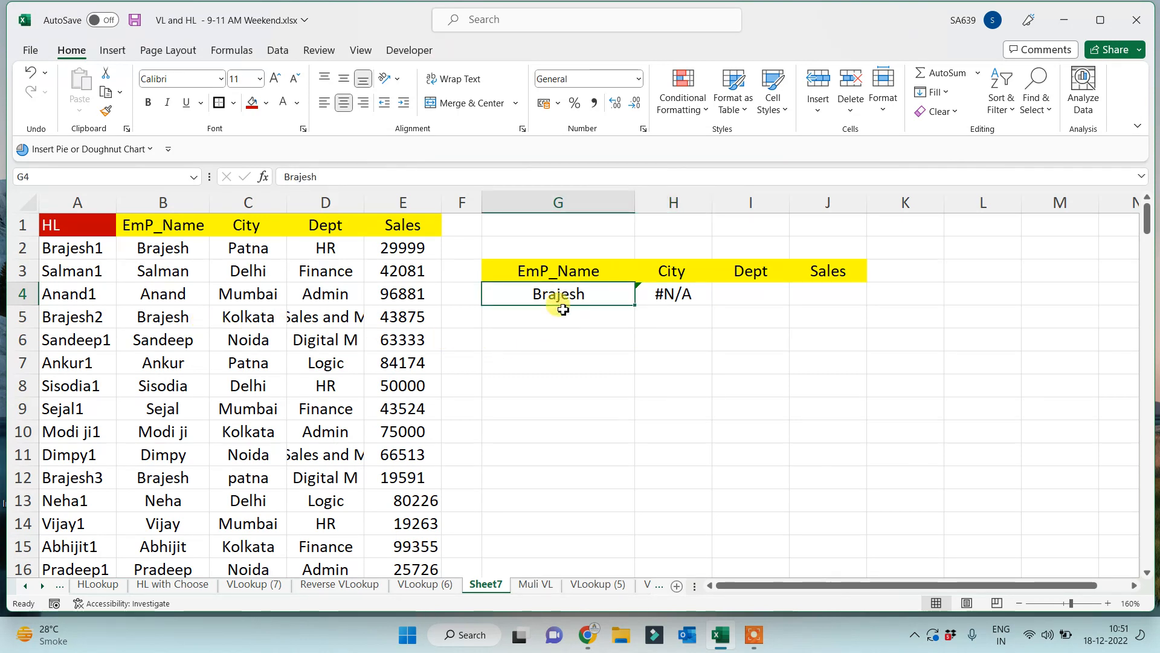
{"action": "left_click", "coordinate": [65, 249]}
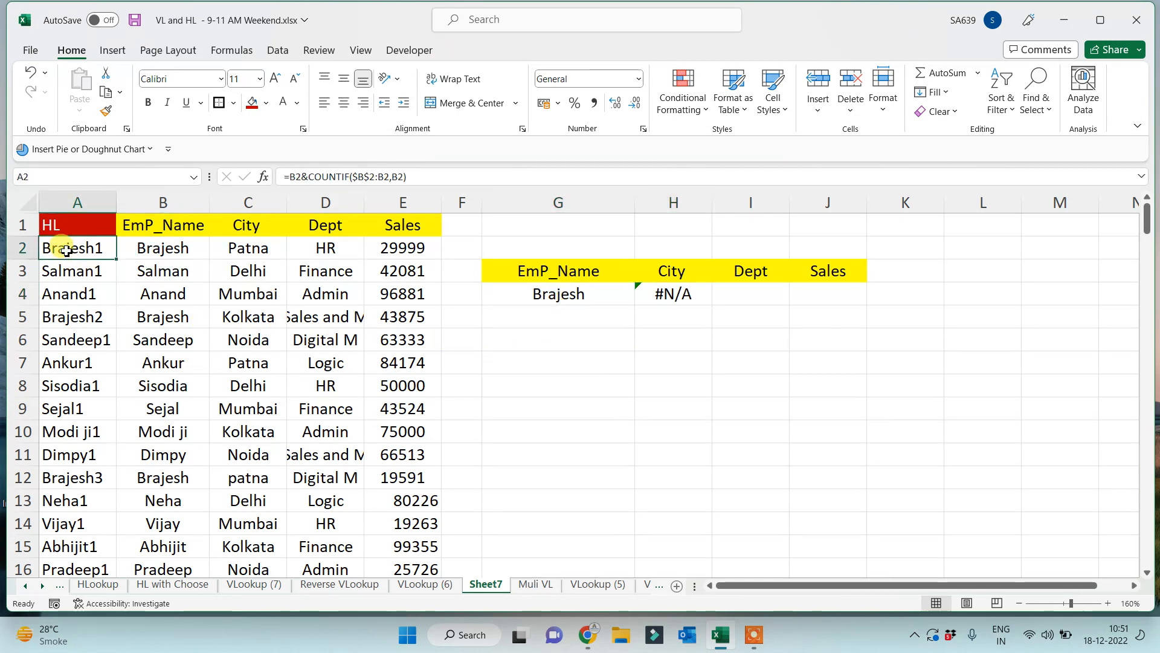
{"action": "left_click", "coordinate": [598, 296]}
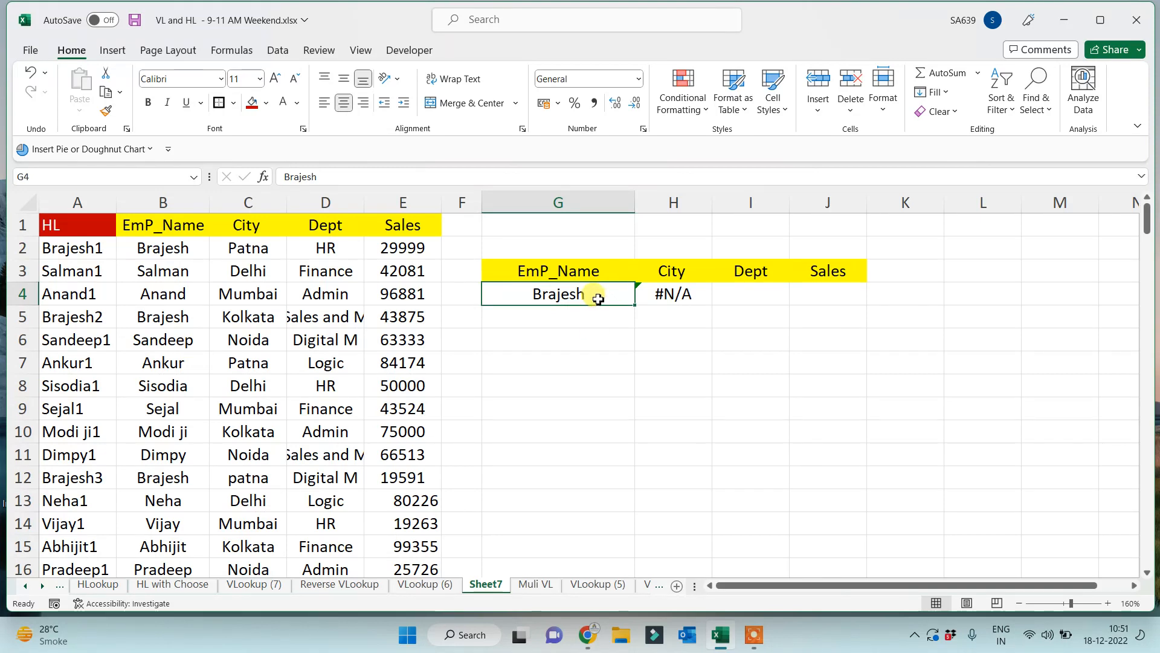
{"action": "double_click", "coordinate": [598, 298]}
{"action": "type", "text": "1"}
{"action": "left_click", "coordinate": [588, 425]}
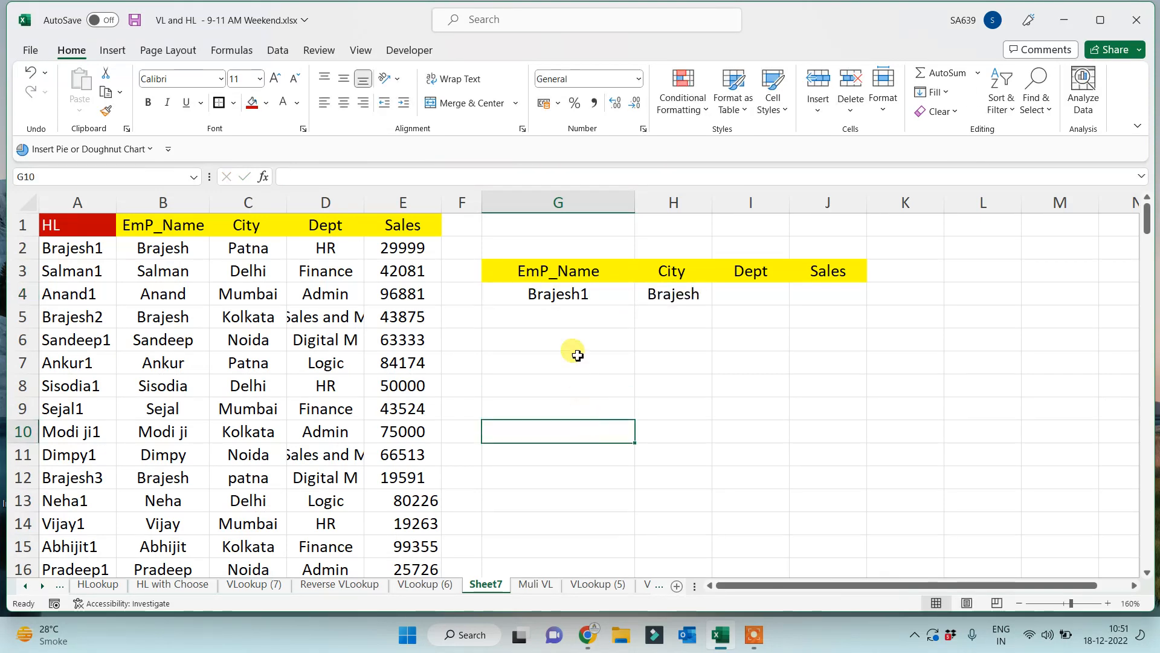
Step: Remove the appended 1 from the employee name in G4
{"action": "left_click", "coordinate": [579, 295]}
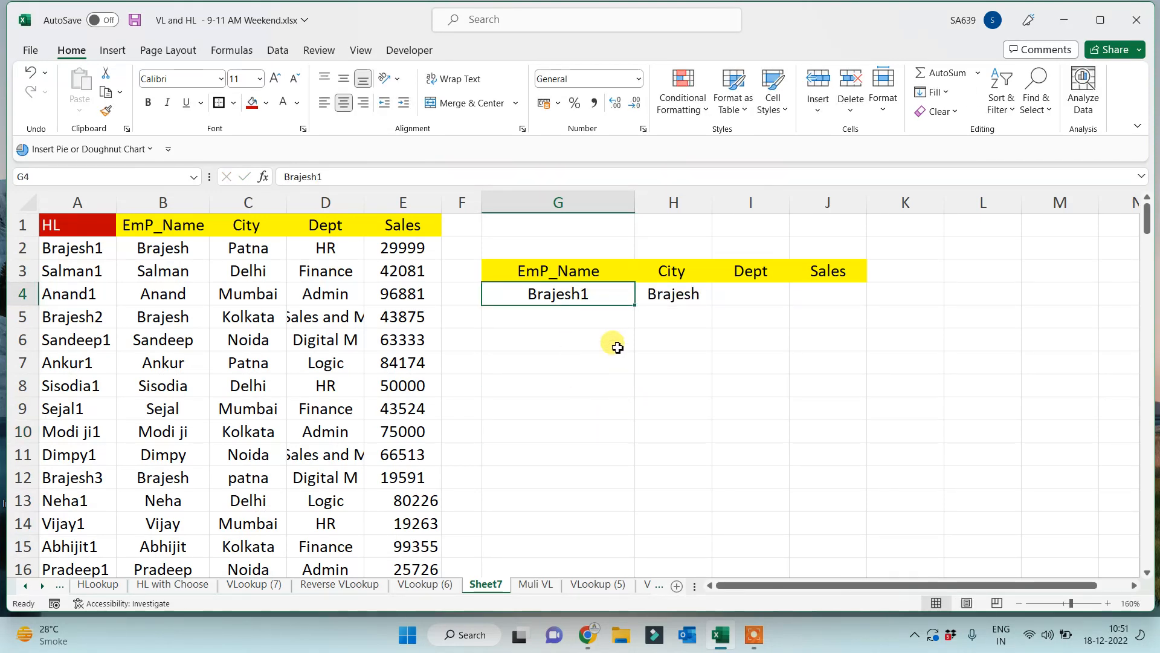
{"action": "double_click", "coordinate": [594, 295]}
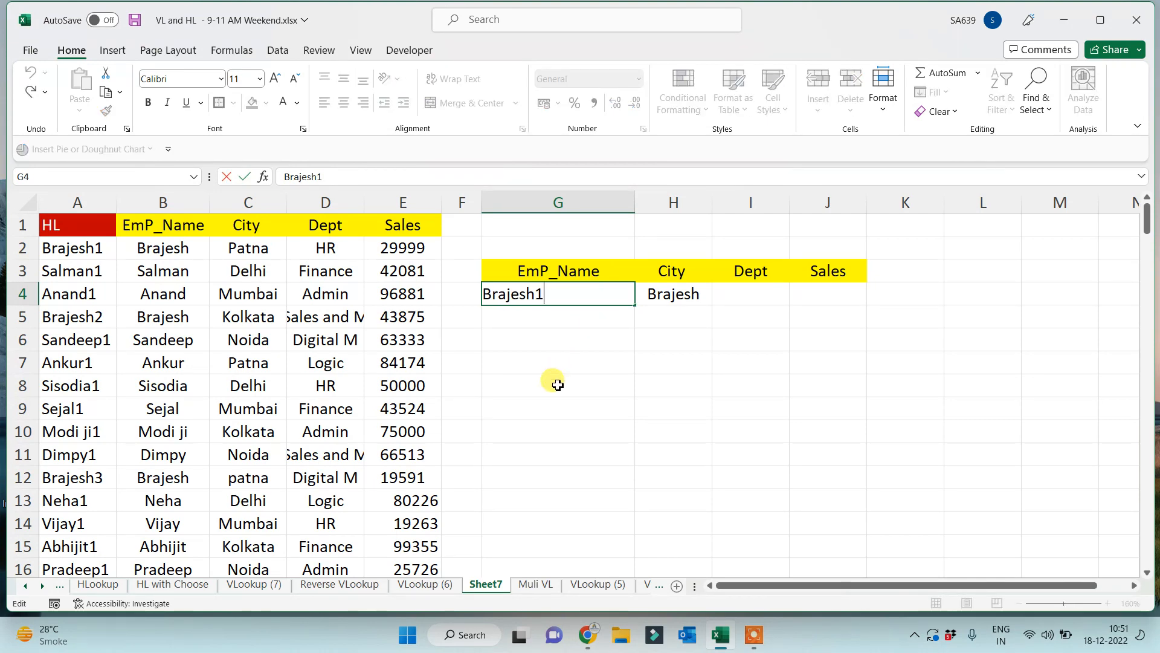
{"action": "left_click", "coordinate": [667, 381]}
Step: Change the lookup value in the H4 VLOOKUP formula to G4&1
{"action": "left_click", "coordinate": [669, 294]}
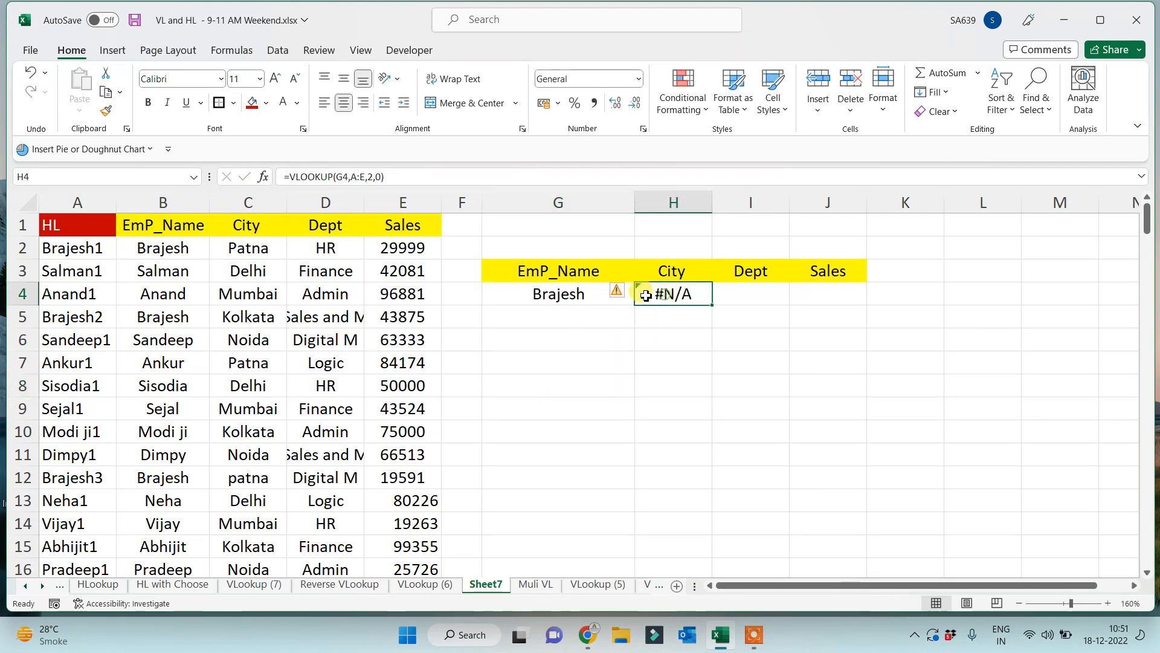
{"action": "left_click", "coordinate": [349, 176]}
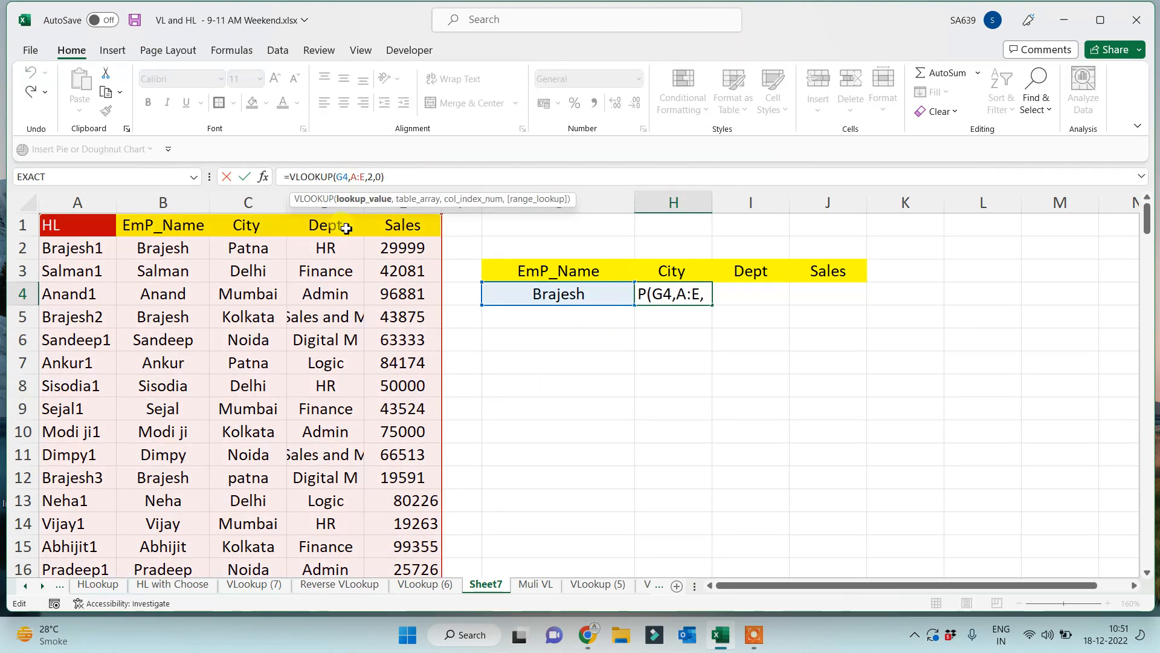
{"action": "type", "text": "&1"}
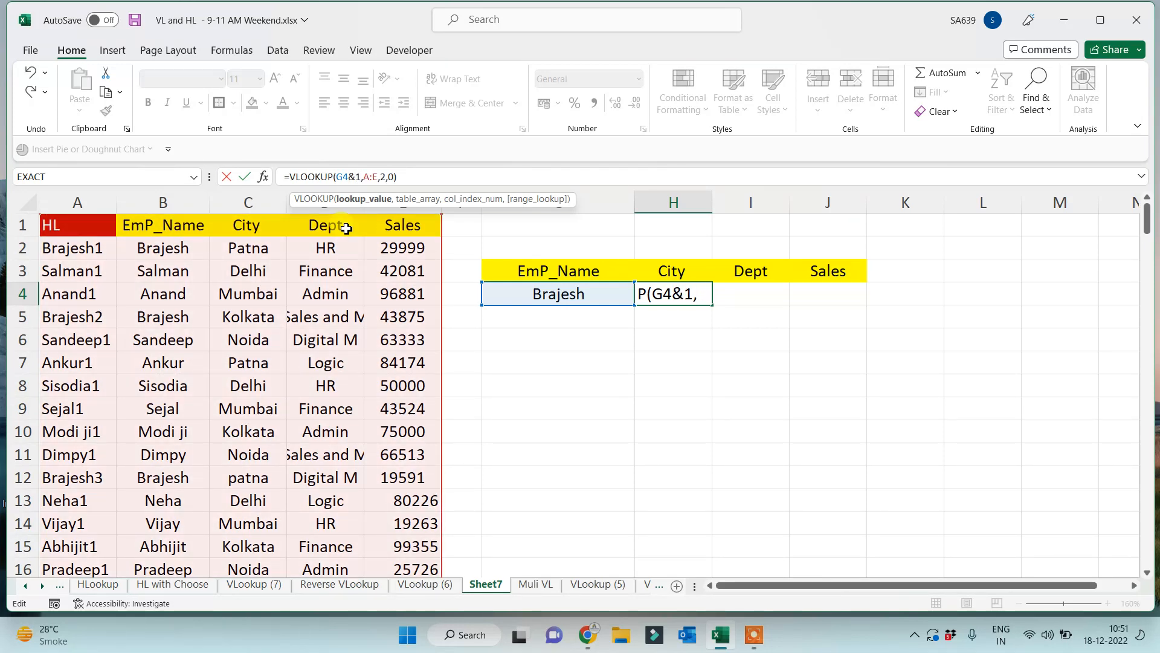
{"action": "key", "text": "Return"}
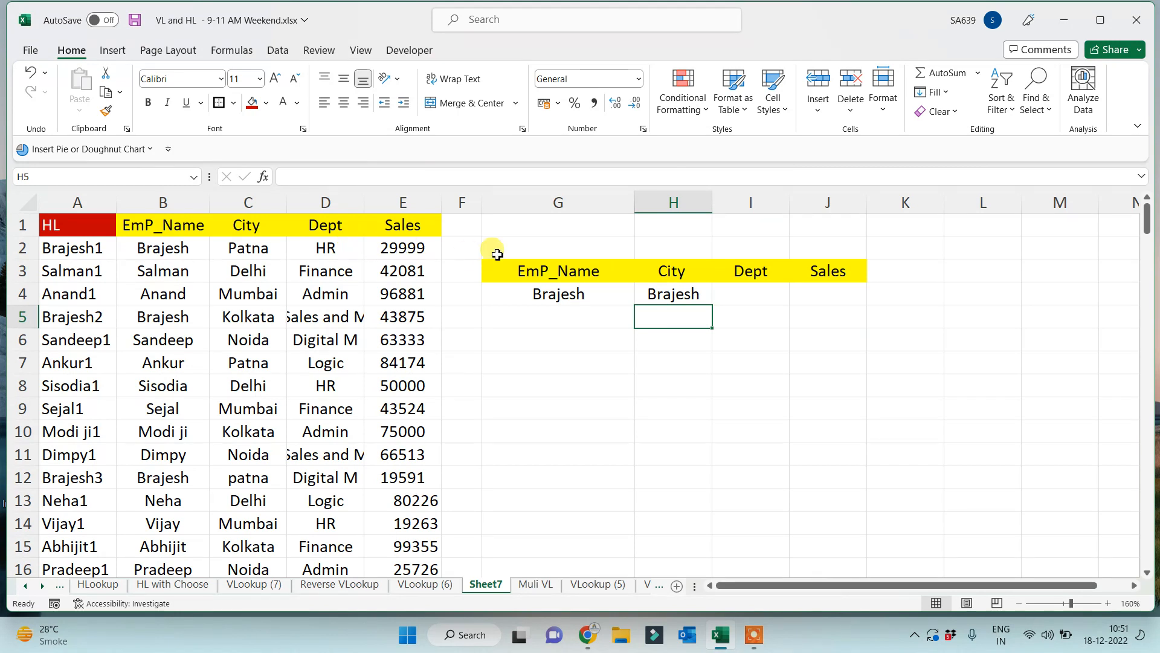
Step: Clear H4 and start a new VLOOKUP there with lookup value $G$4 and table array $A$1:$E$186
{"action": "left_click", "coordinate": [668, 294]}
{"action": "key", "text": "Delete"}
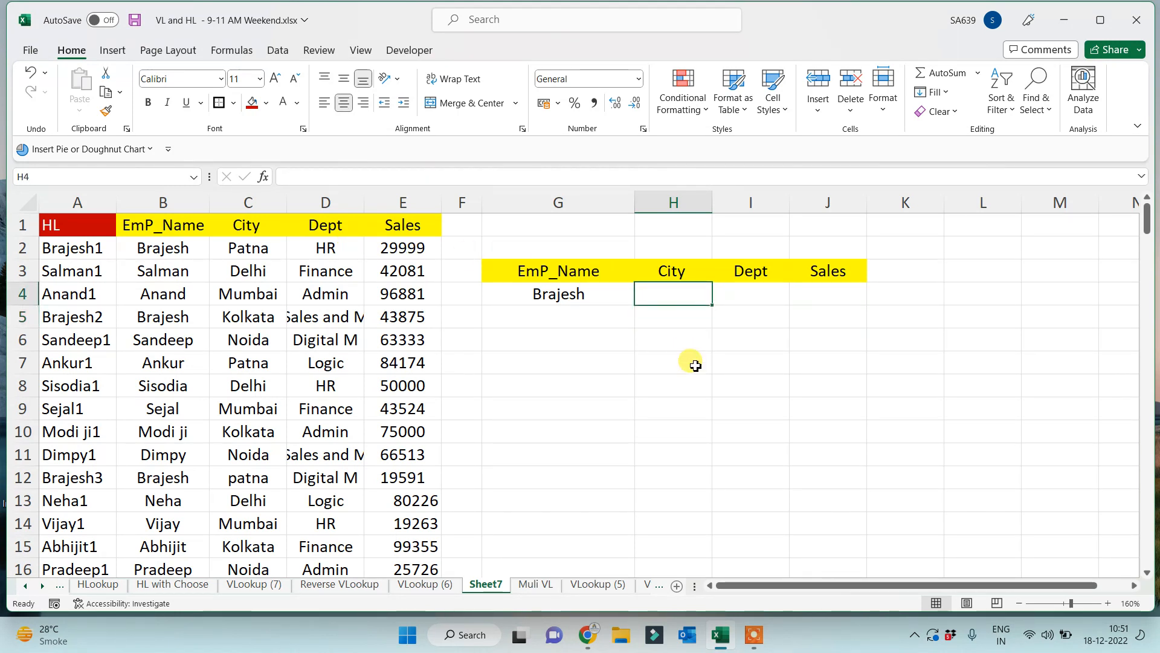
{"action": "type", "text": "=vl"}
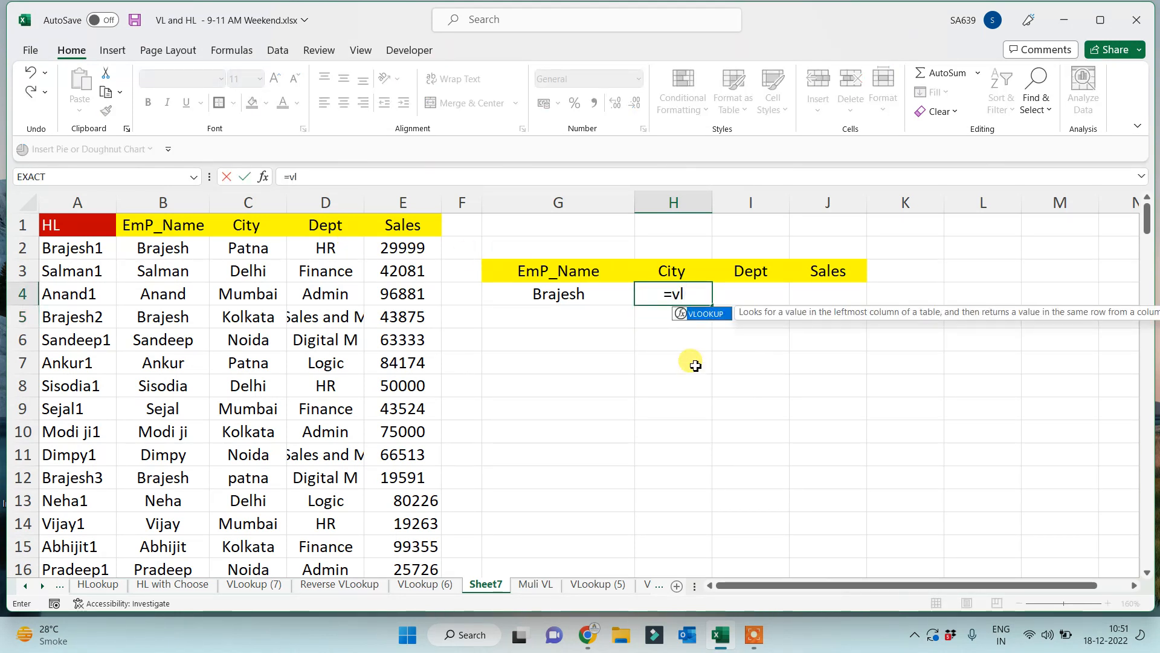
{"action": "key", "text": "Tab"}
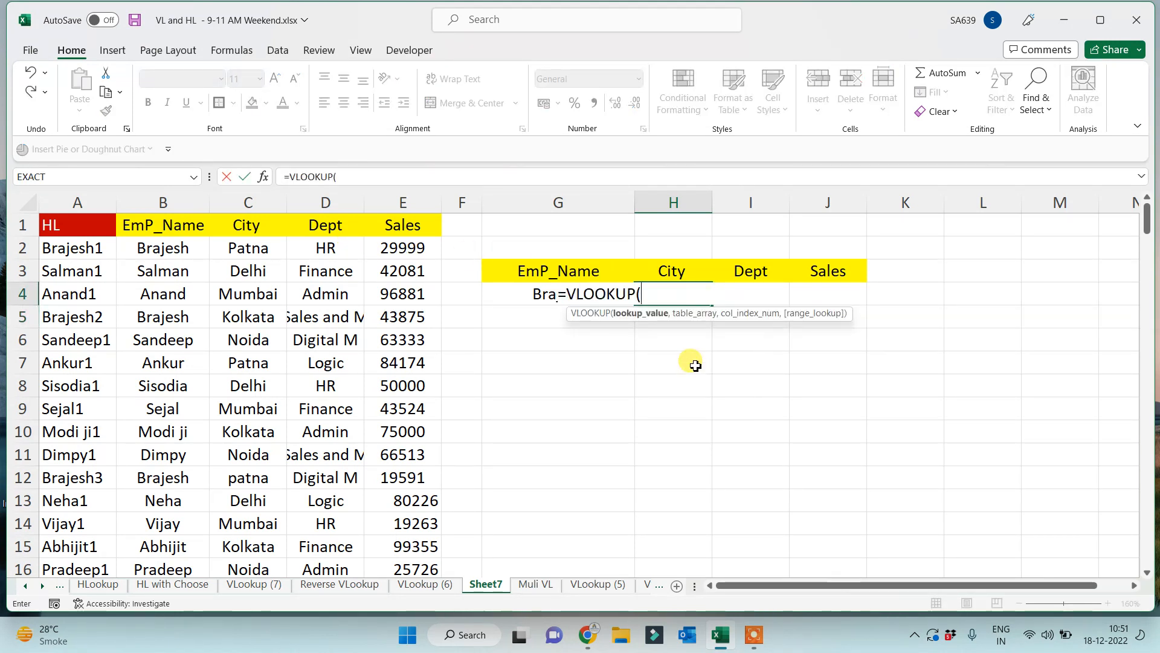
{"action": "left_click", "coordinate": [523, 295]}
{"action": "key", "text": "F4"}
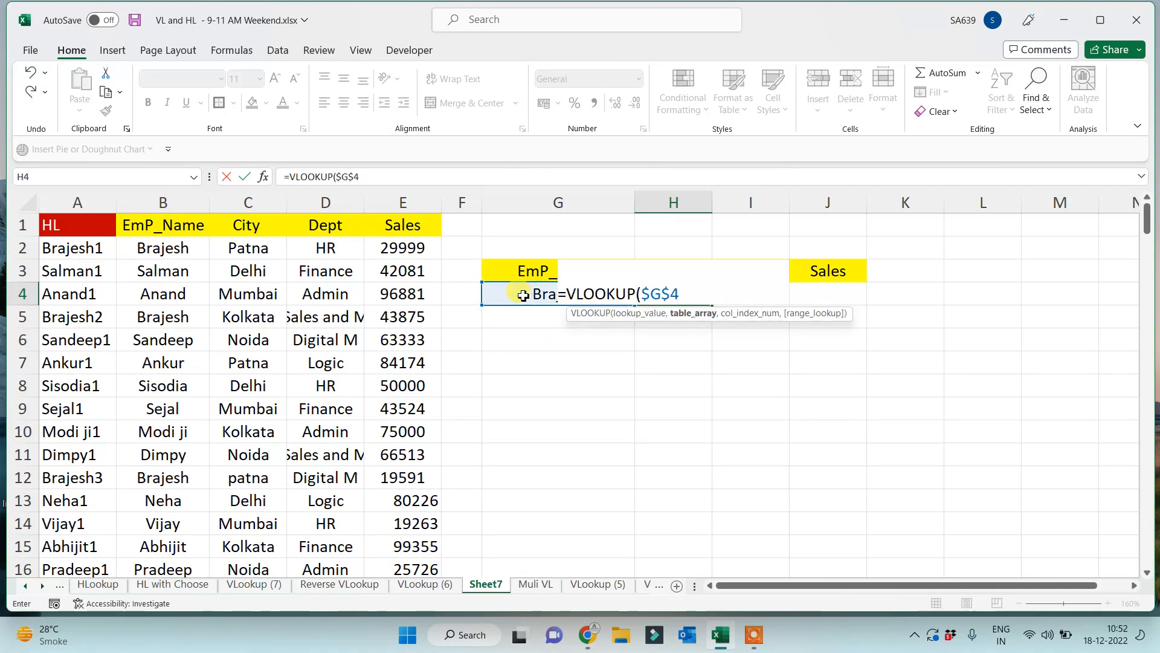
{"action": "left_click", "coordinate": [84, 222]}
{"action": "key", "text": "shift+Right"}
{"action": "key", "text": "shift+Right"}
{"action": "key", "text": "shift+Right"}
{"action": "key", "text": "shift+Right"}
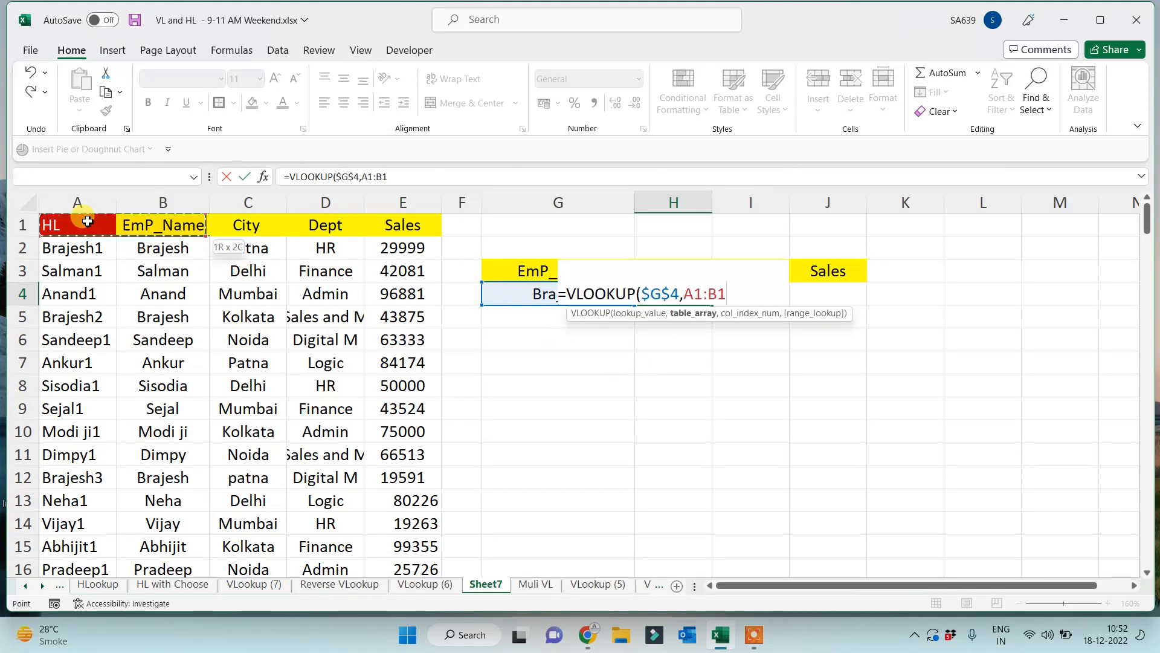
{"action": "key", "text": "ctrl+shift+Down"}
{"action": "key", "text": "F4"}
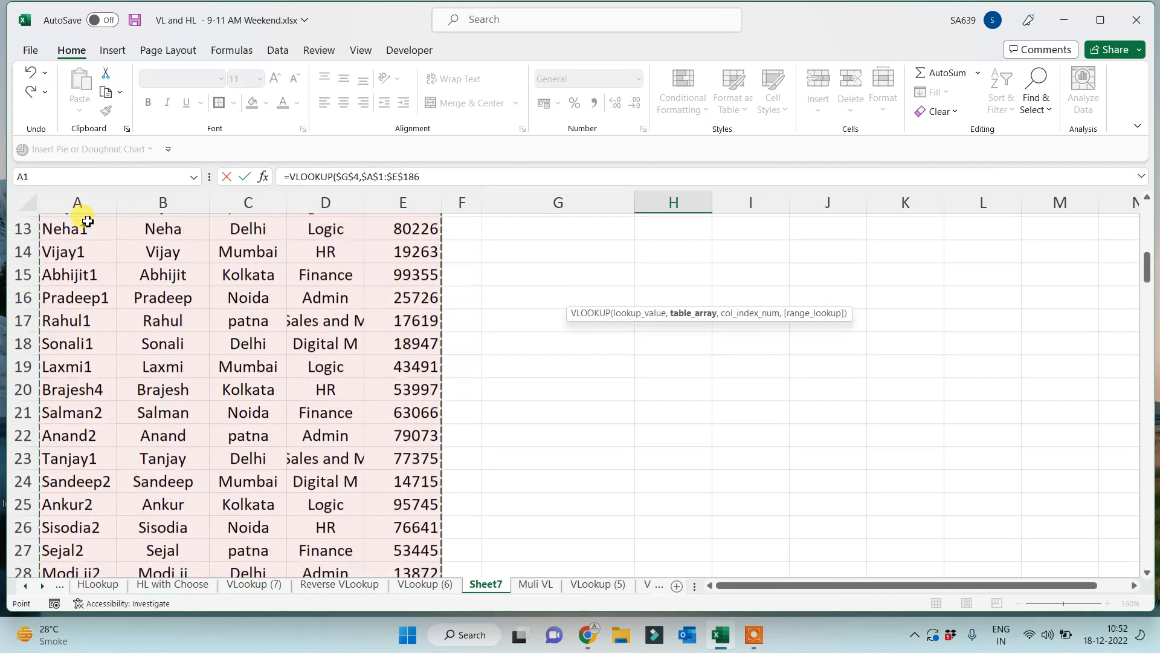
{"action": "type", "text": ","}
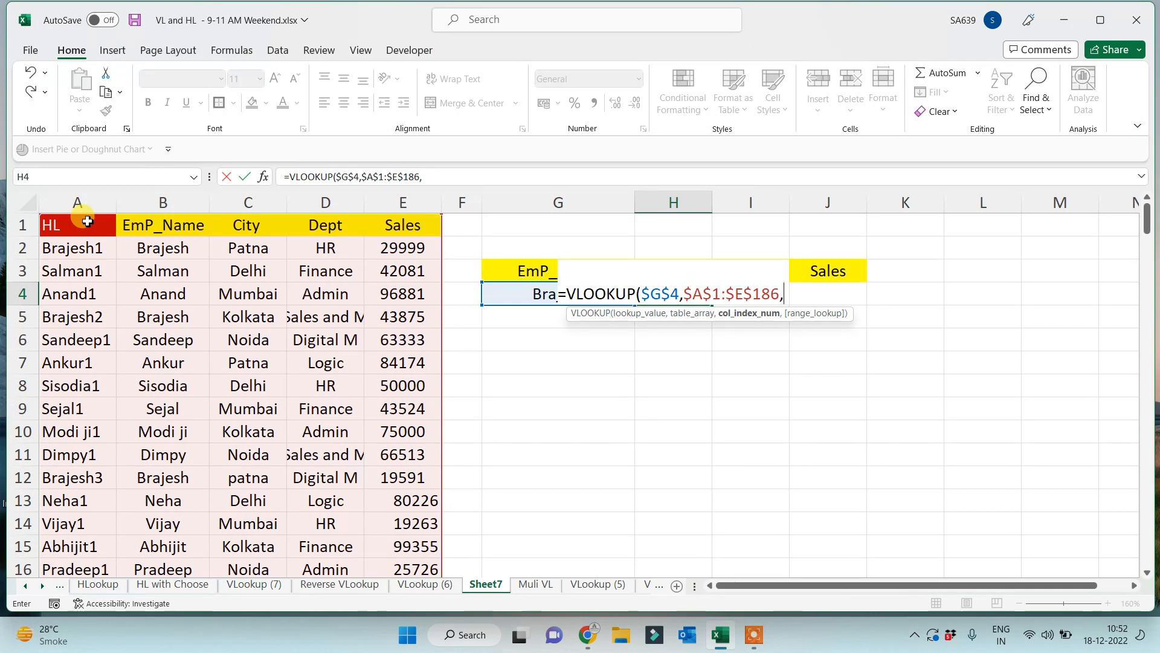
Step: Complete the H4 VLOOKUP with COLUMN(B1) as the column index and 0 for an exact match
{"action": "type", "text": "colum"}
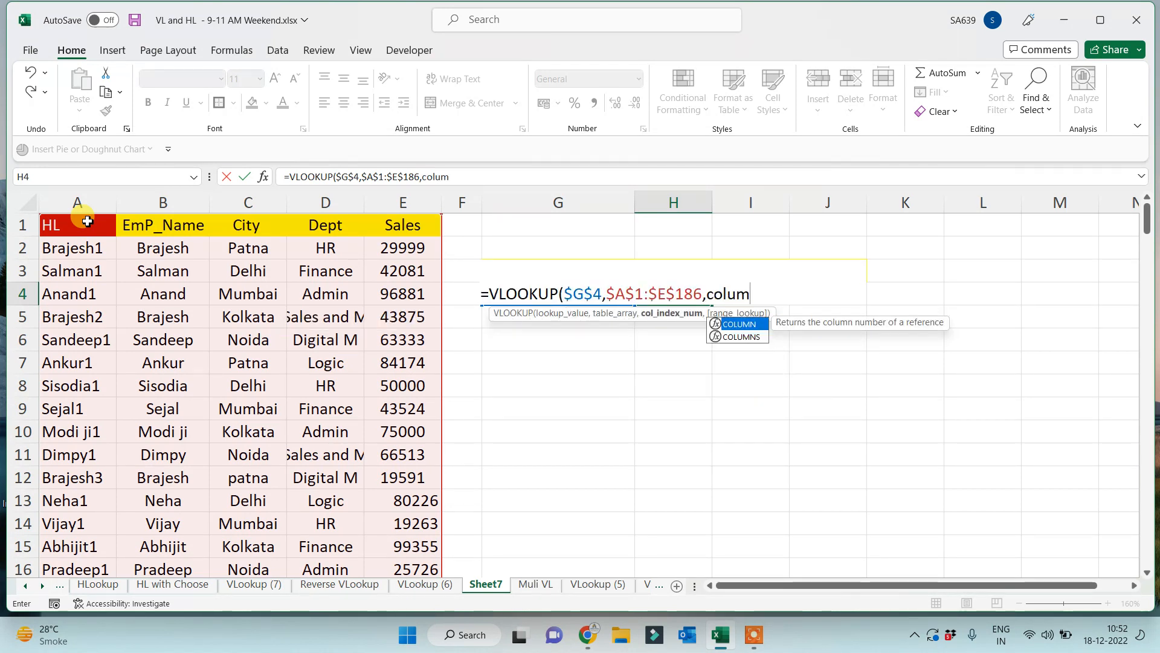
{"action": "type", "text": "(b"}
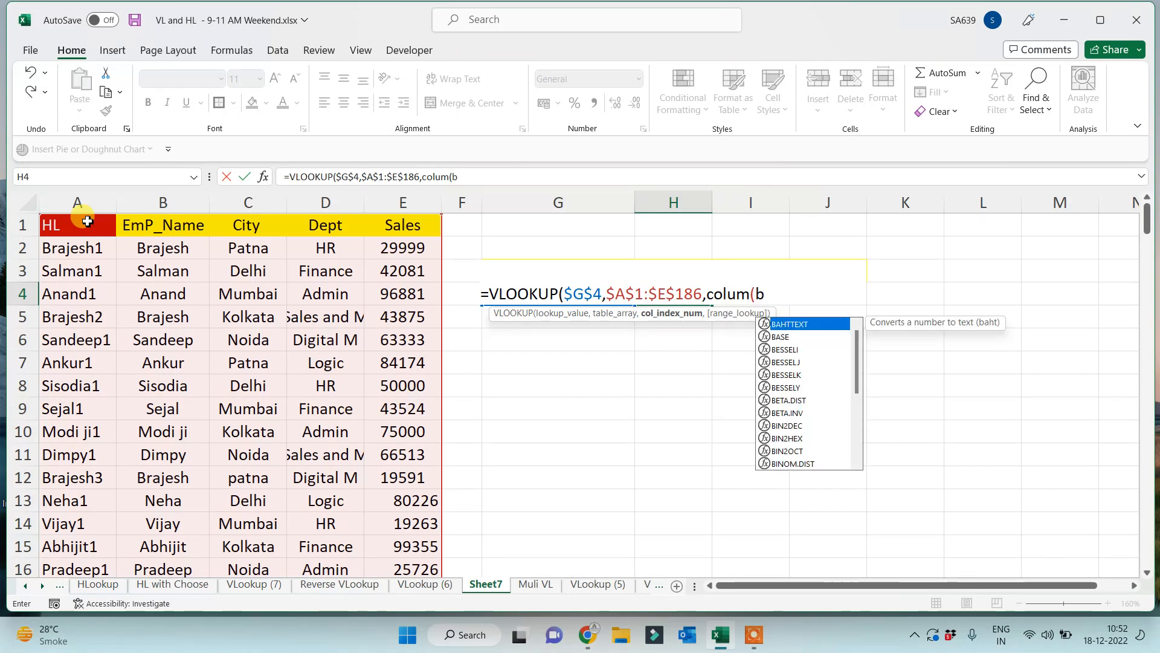
{"action": "key", "text": "BackSpace"}
{"action": "key", "text": "BackSpace"}
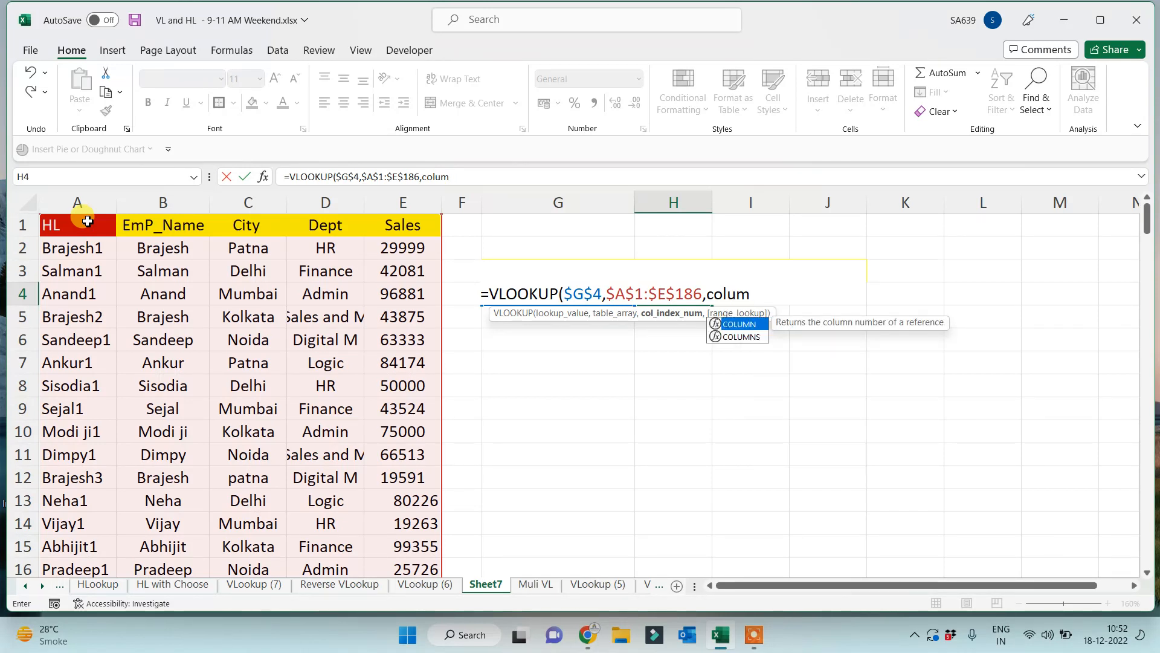
{"action": "key", "text": "Tab"}
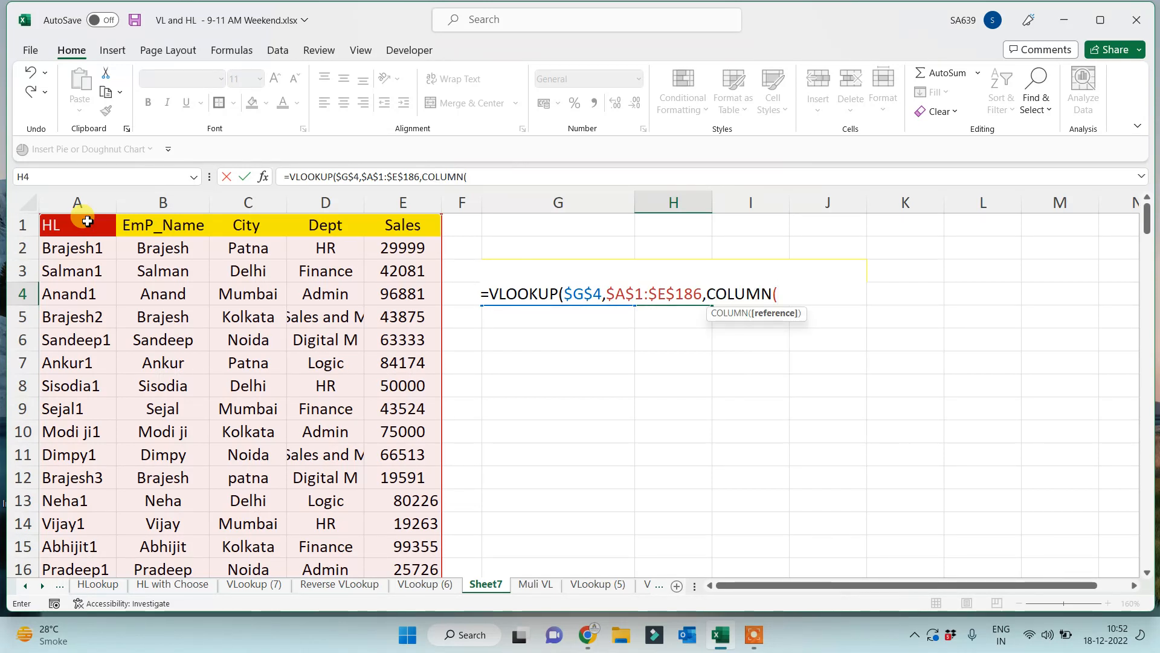
{"action": "type", "text": "b"}
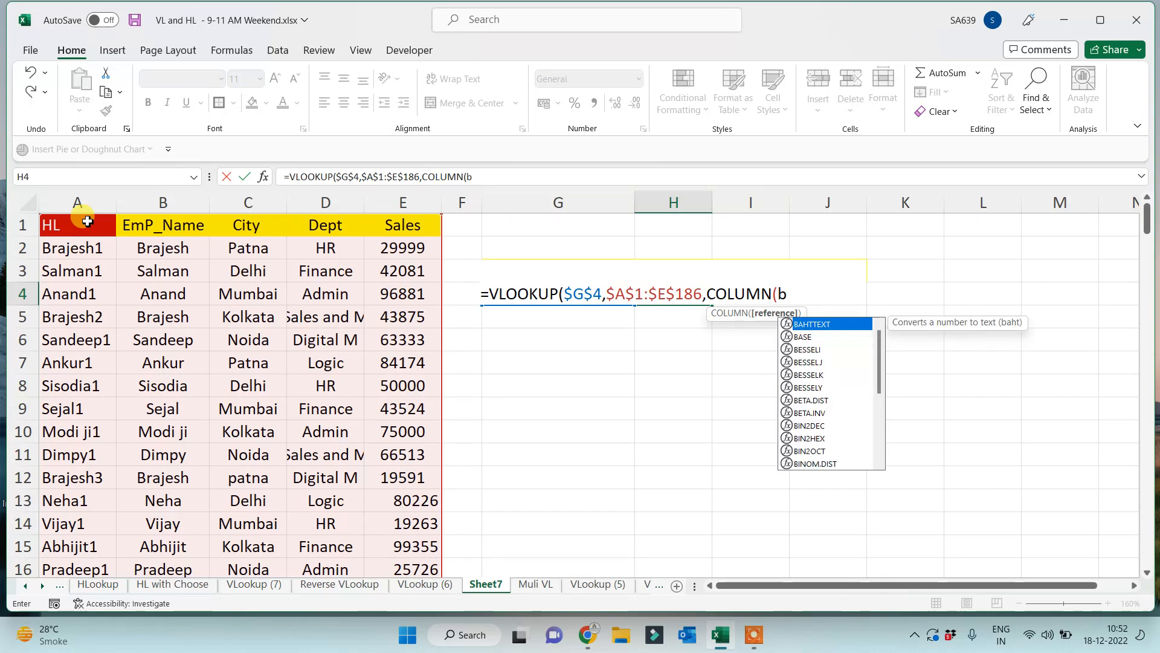
{"action": "type", "text": "1),0"}
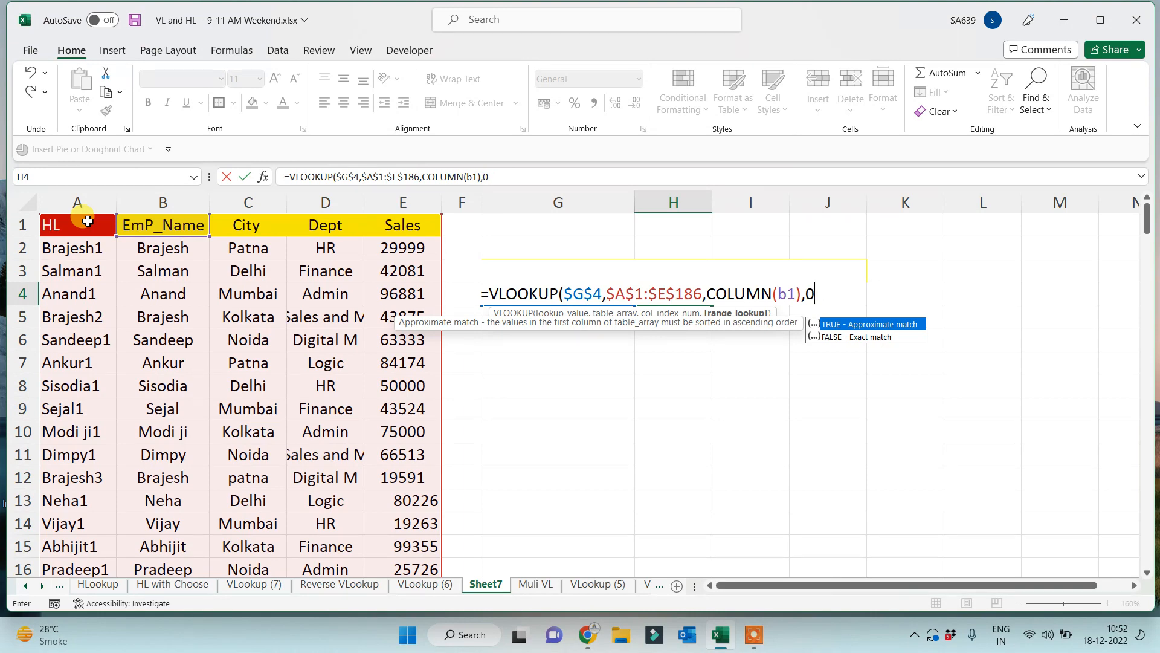
{"action": "type", "text": "0)"}
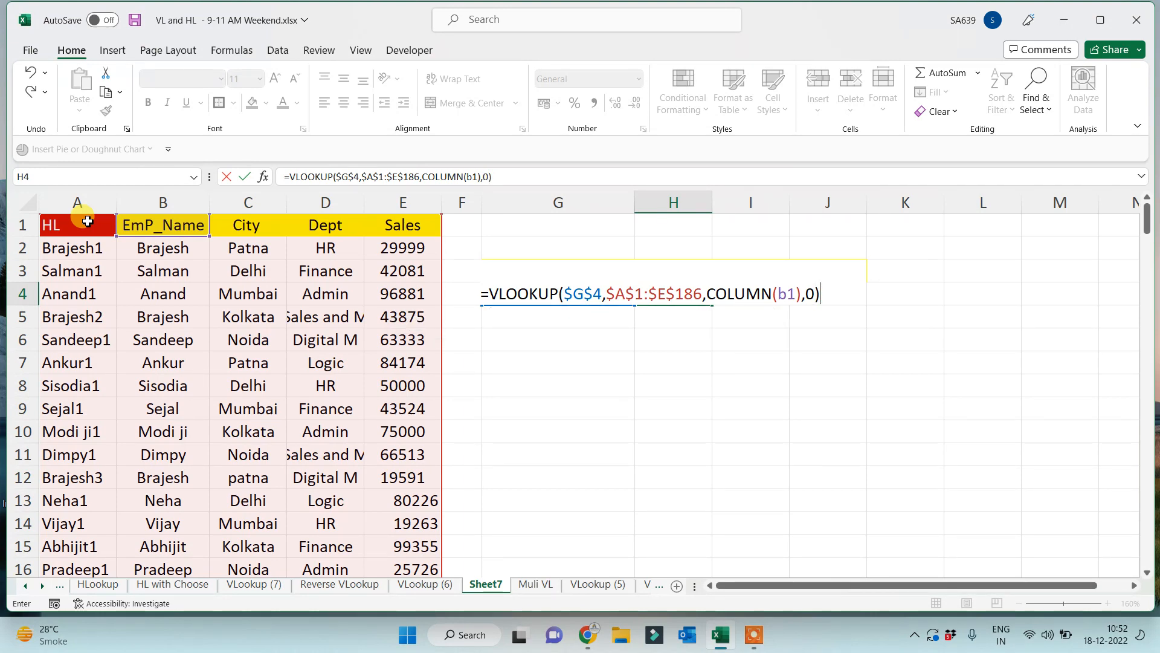
{"action": "key", "text": "Return"}
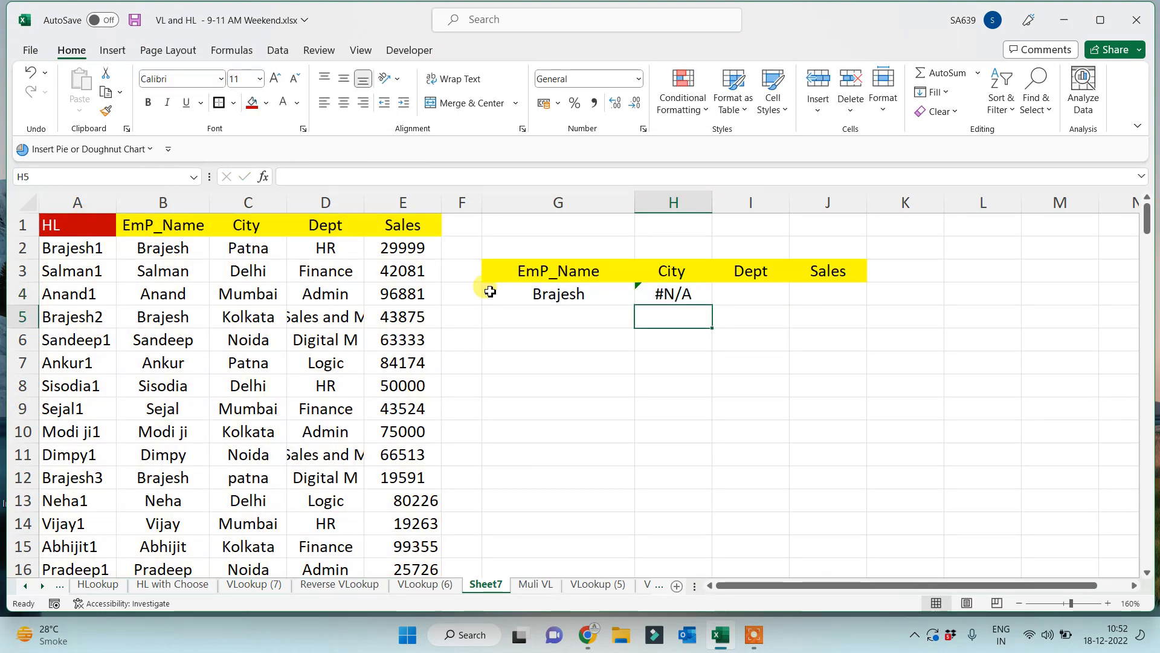
Step: Fill the H4 VLOOKUP formula across the Dept and Sales cells to J4
{"action": "left_click", "coordinate": [695, 291]}
{"action": "left_click_drag", "start_coordinate": [712, 305], "coordinate": [864, 296]}
{"action": "left_click", "coordinate": [675, 302]}
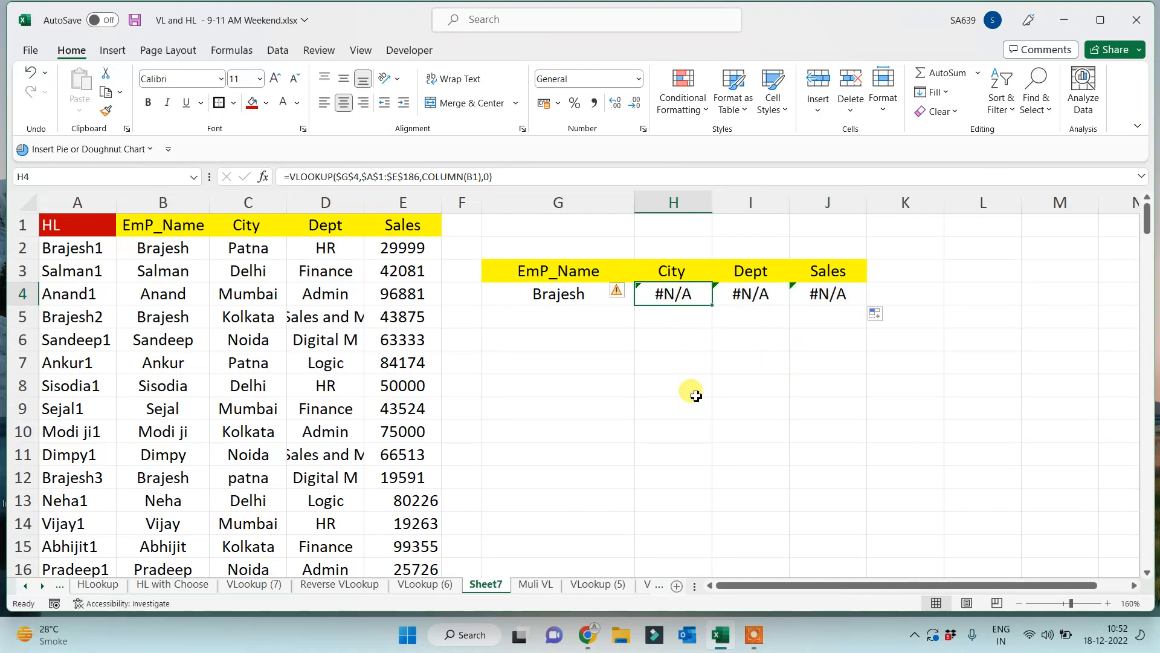
Step: Change the lookup value in the H4 VLOOKUP to $G$4&1 and fill the formula across to J4
{"action": "left_click", "coordinate": [552, 296]}
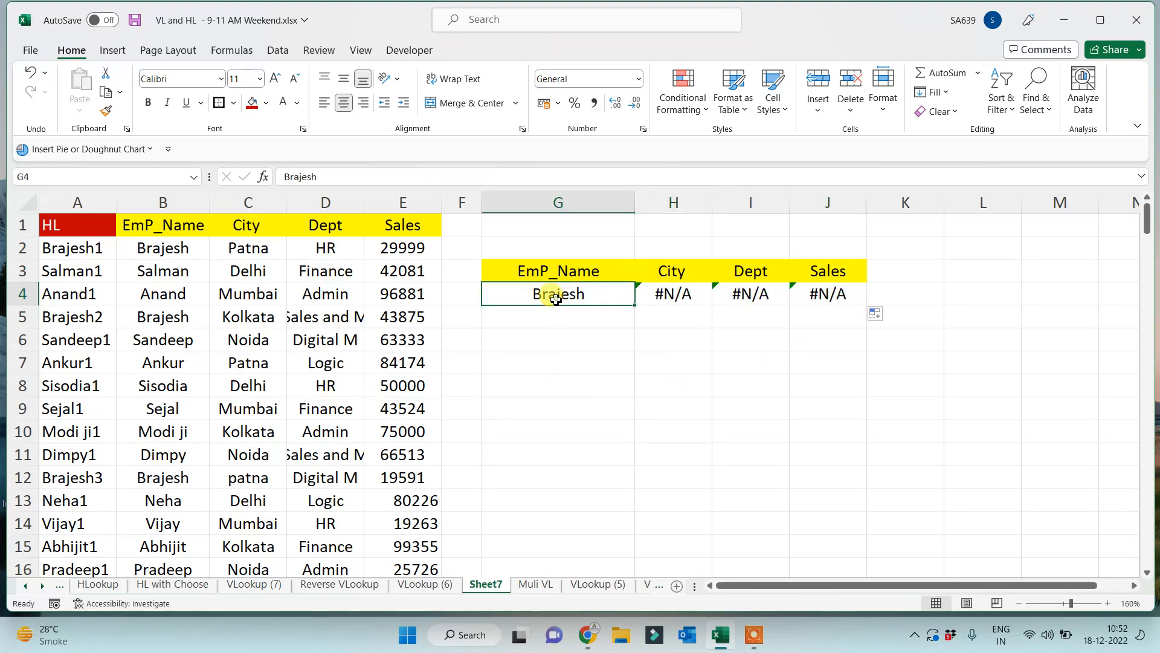
{"action": "left_click", "coordinate": [83, 251]}
{"action": "left_click", "coordinate": [648, 293]}
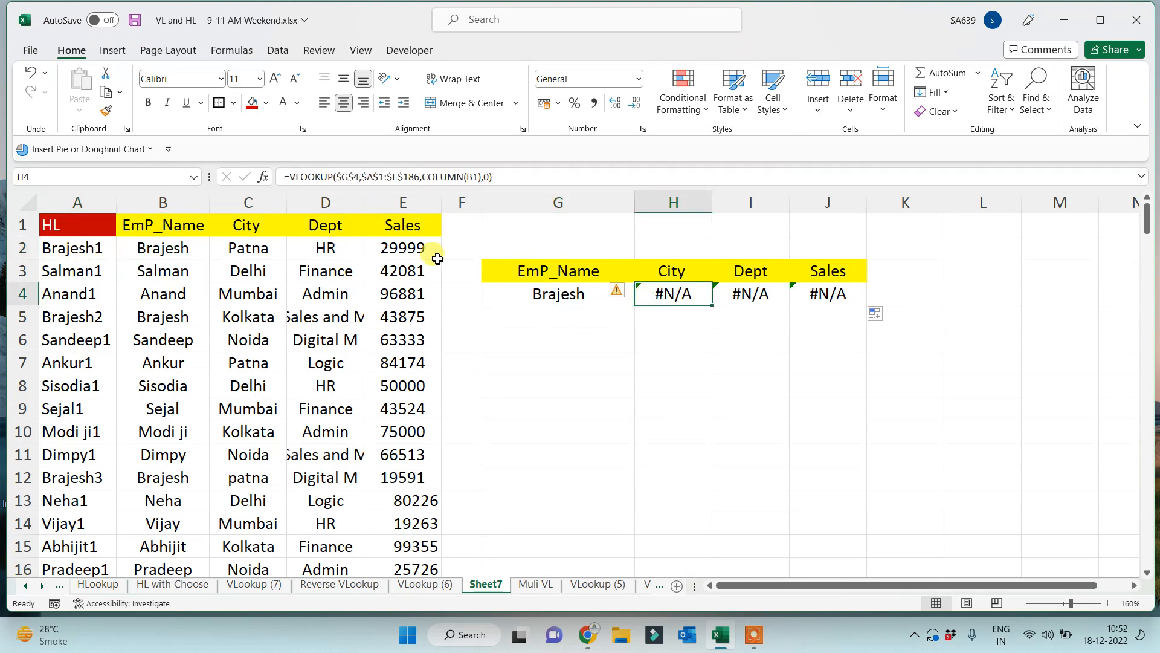
{"action": "left_click", "coordinate": [364, 177]}
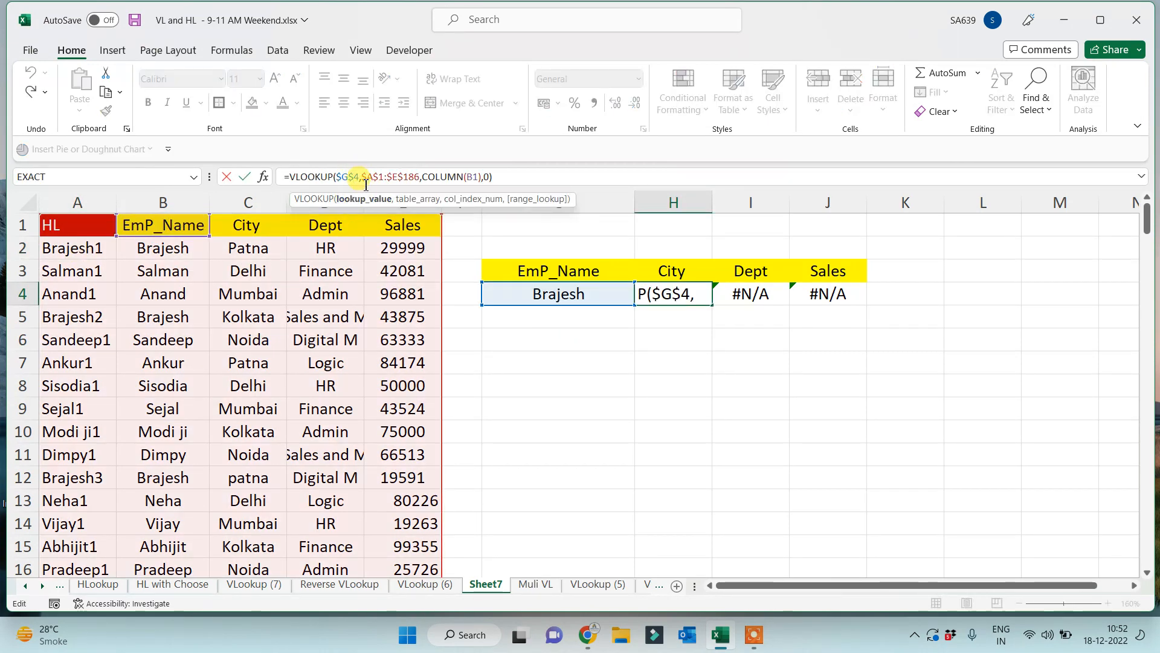
{"action": "type", "text": "&1"}
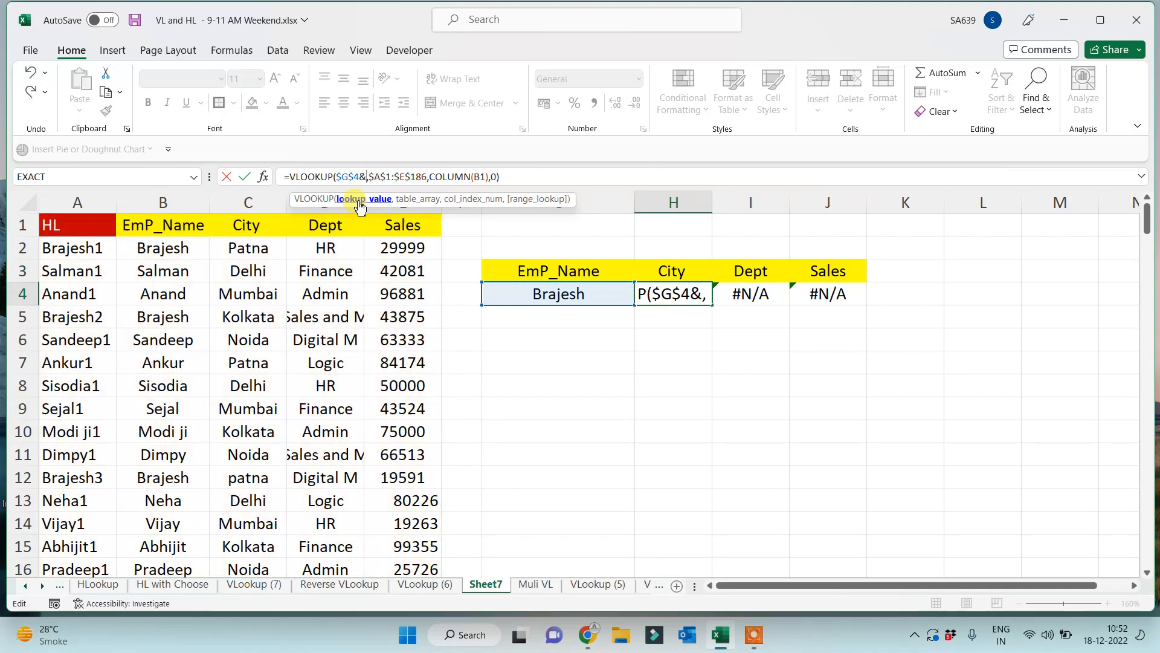
{"action": "key", "text": "Return"}
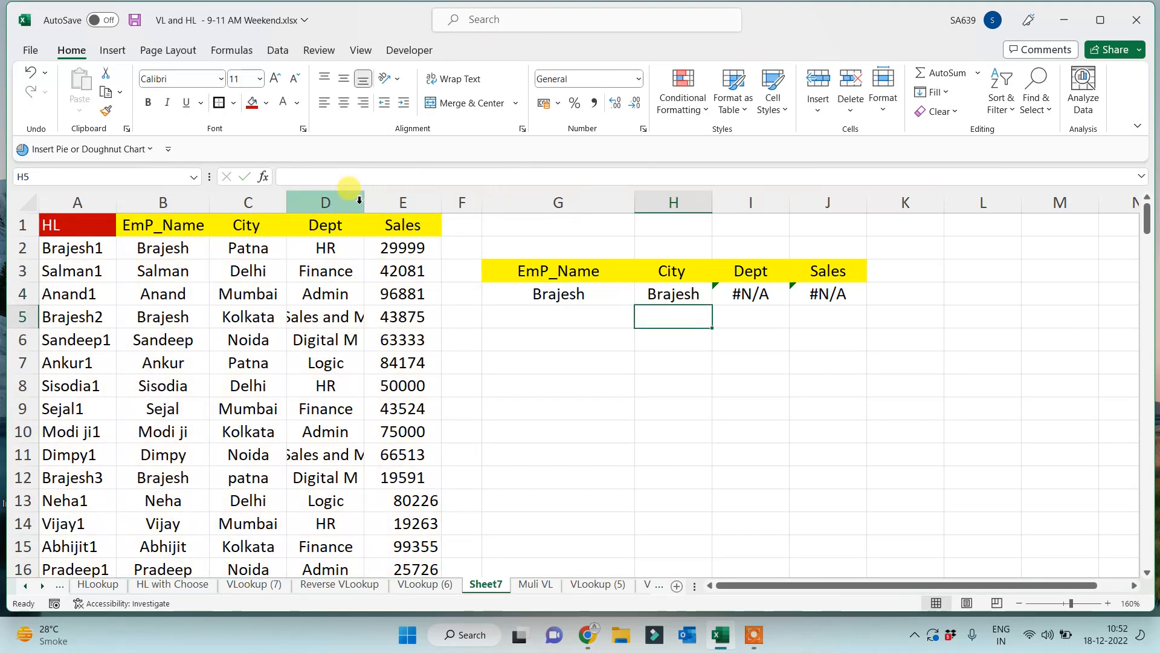
{"action": "left_click", "coordinate": [684, 295]}
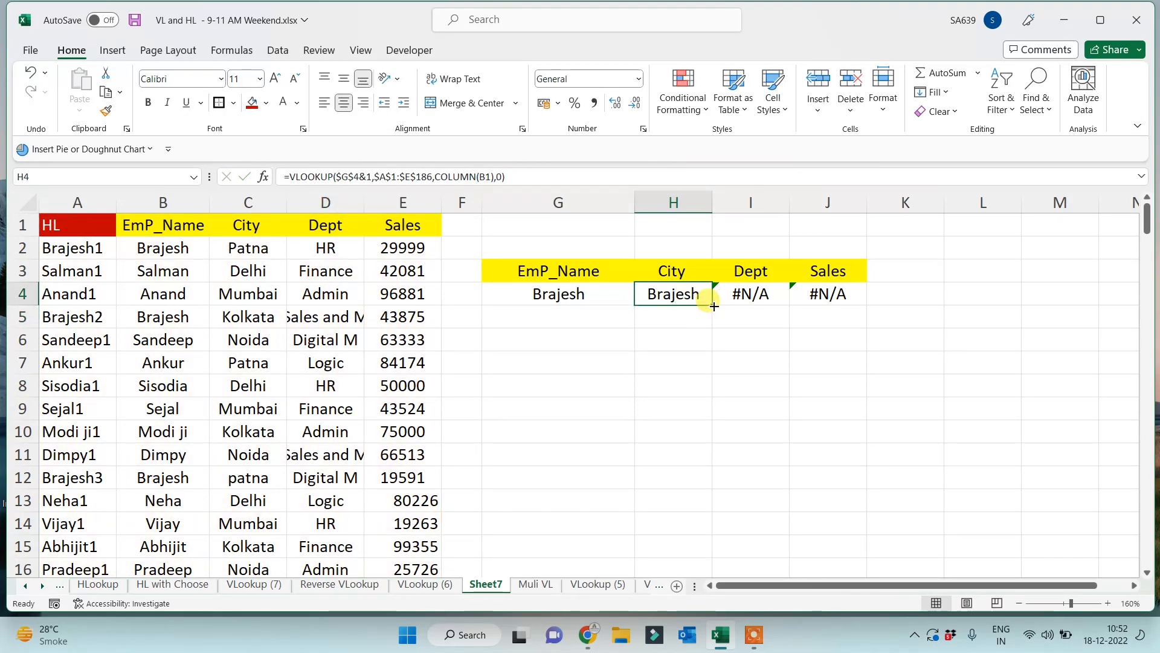
{"action": "left_click_drag", "start_coordinate": [714, 305], "coordinate": [846, 295]}
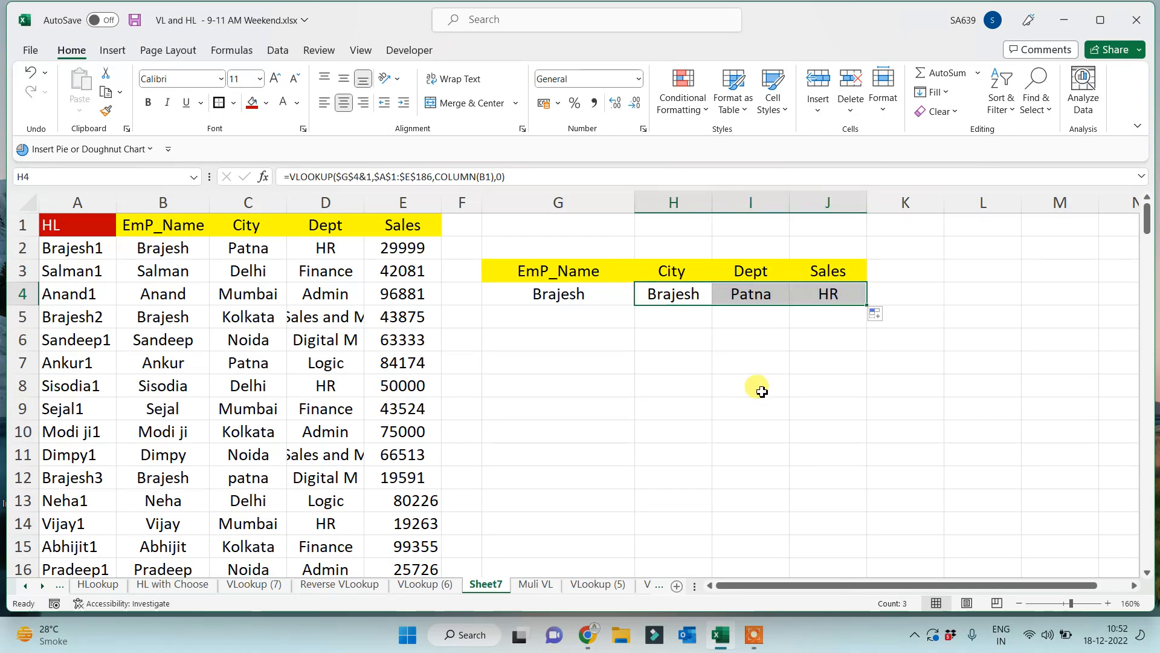
Step: Change the lookup value in the H4 VLOOKUP to $G$4&2 and refill the formula across to J4
{"action": "left_click", "coordinate": [695, 302]}
{"action": "left_click", "coordinate": [370, 176]}
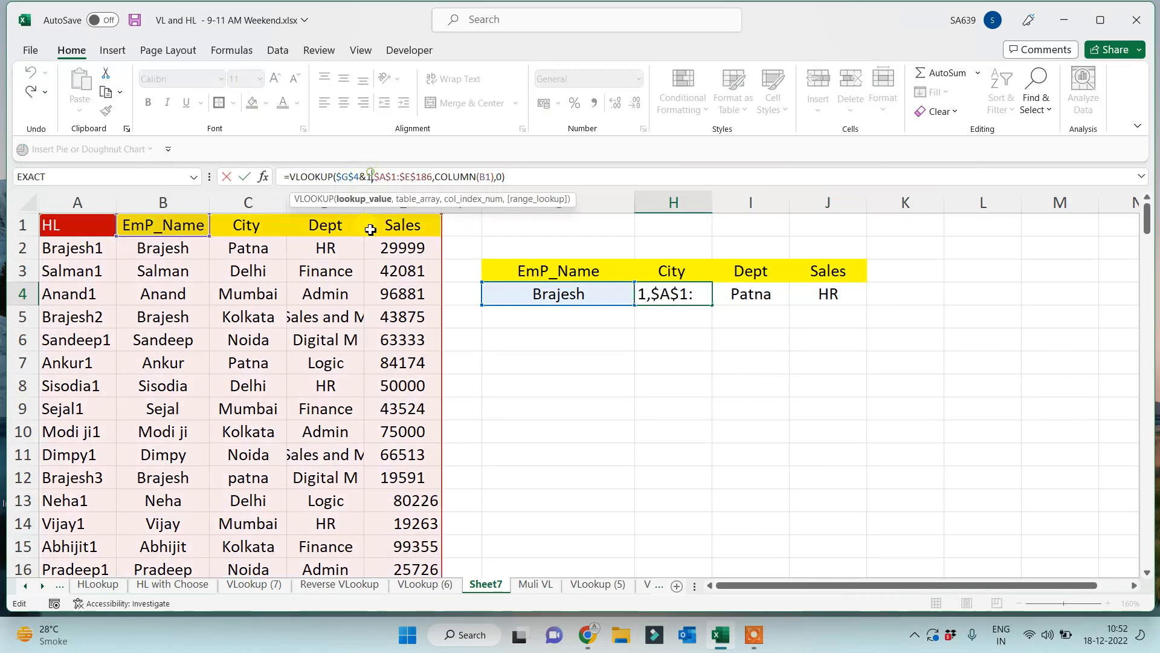
{"action": "key", "text": "BackSpace"}
{"action": "key", "text": "Return"}
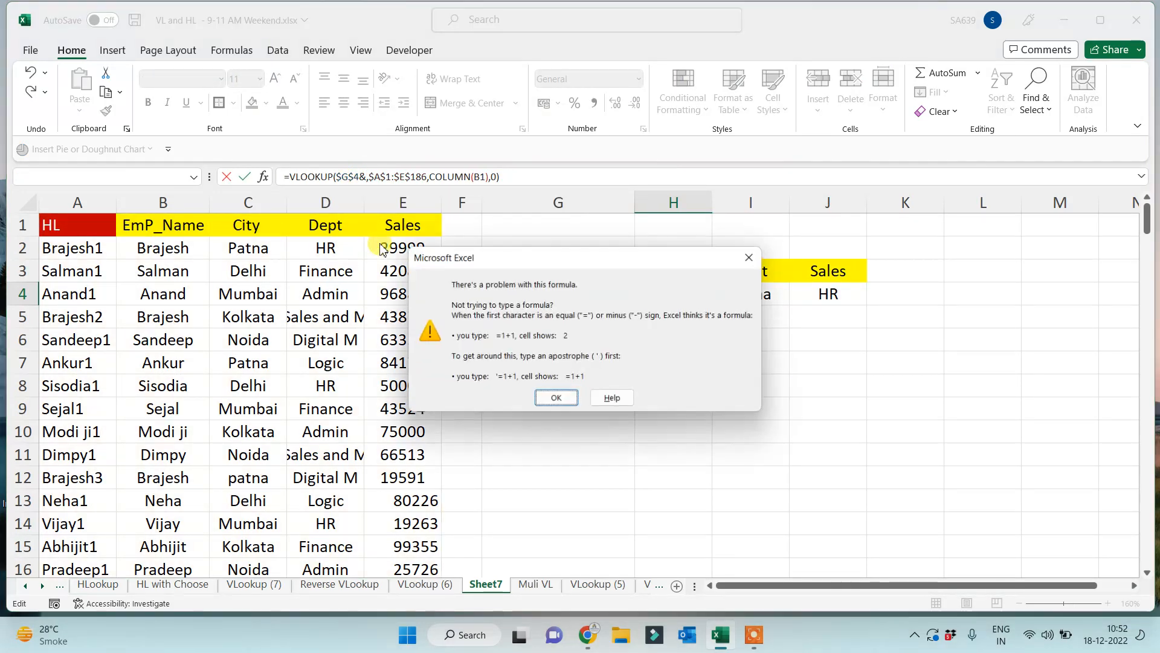
{"action": "left_click", "coordinate": [555, 399]}
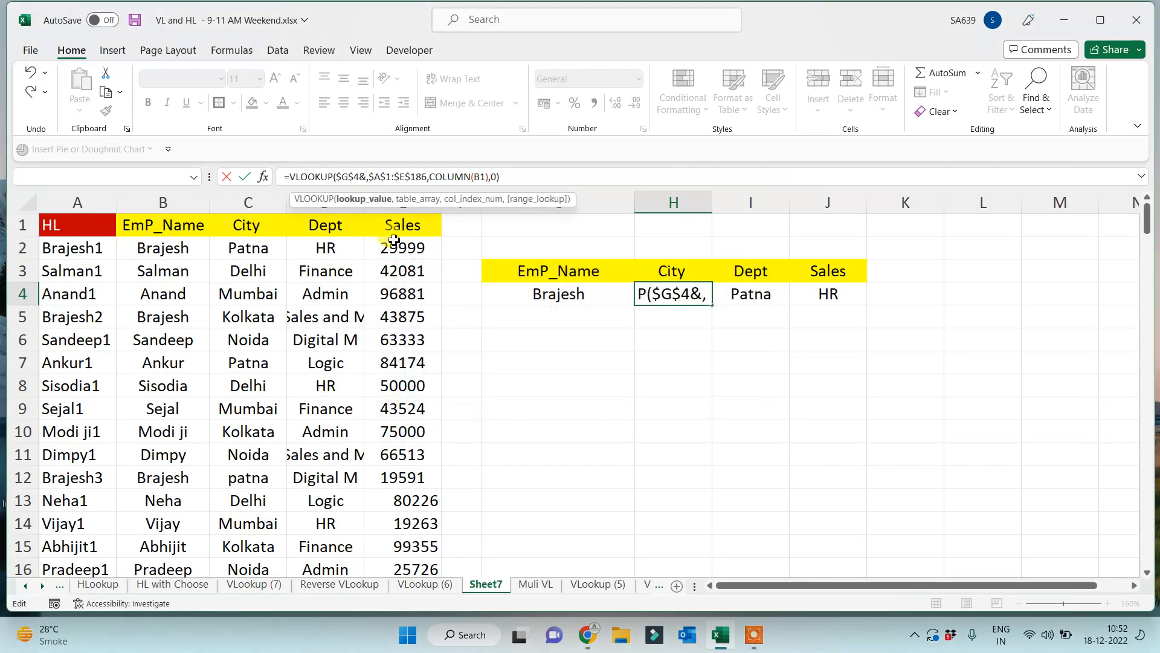
{"action": "type", "text": "2"}
{"action": "key", "text": "Return"}
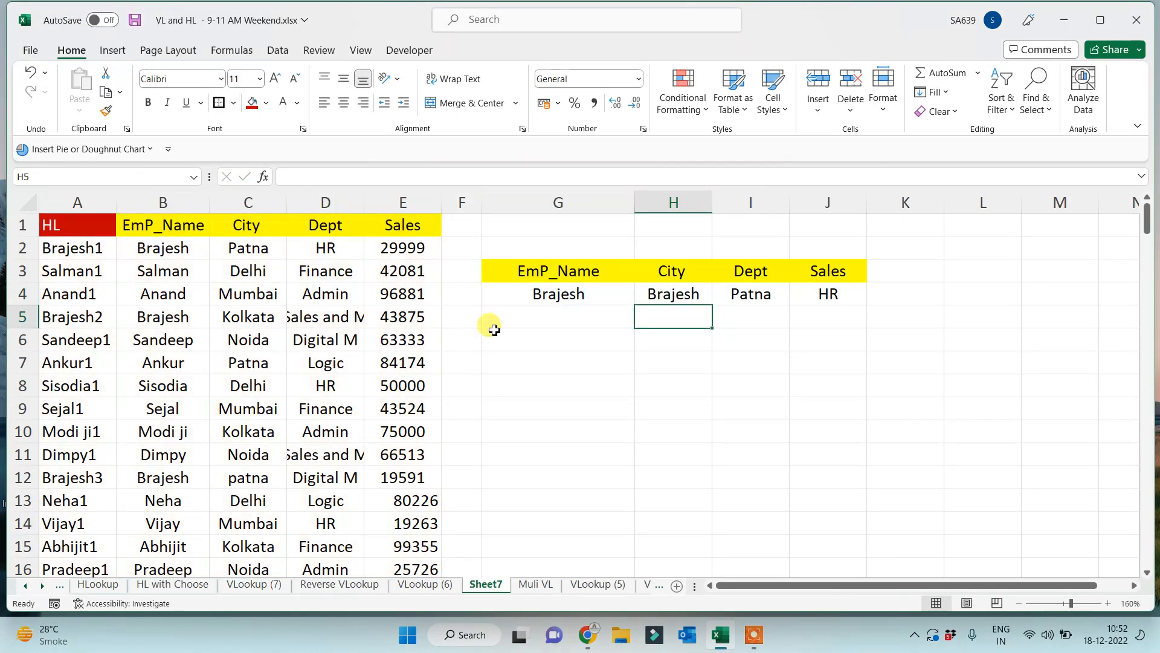
{"action": "left_click", "coordinate": [666, 294]}
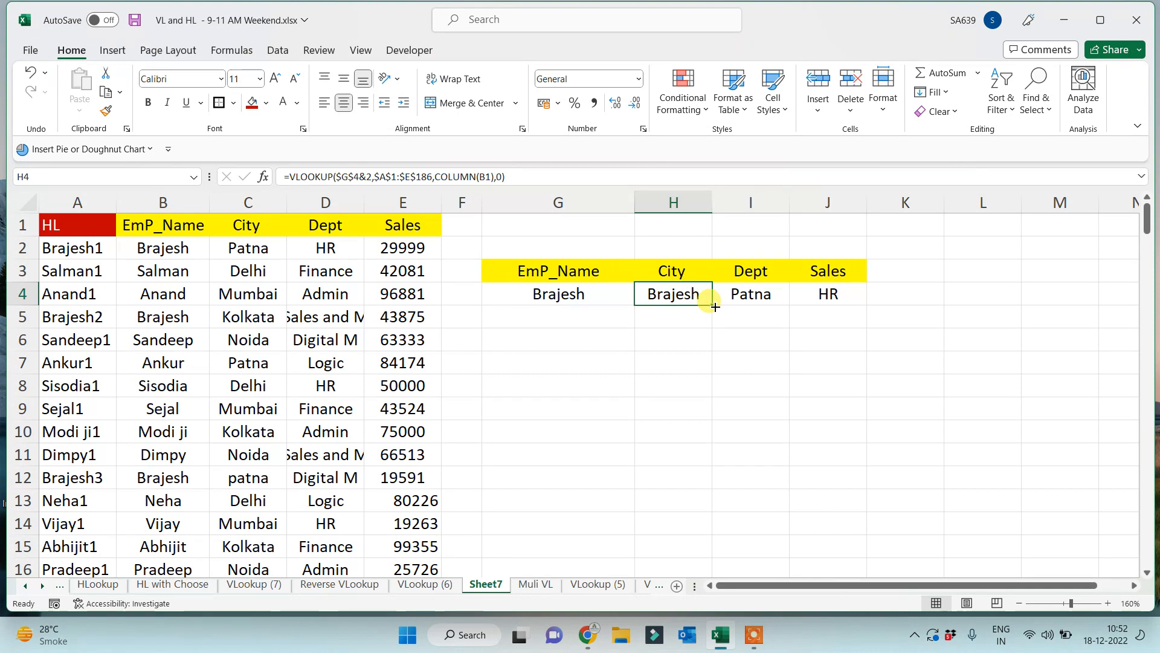
{"action": "left_click_drag", "start_coordinate": [715, 307], "coordinate": [858, 299]}
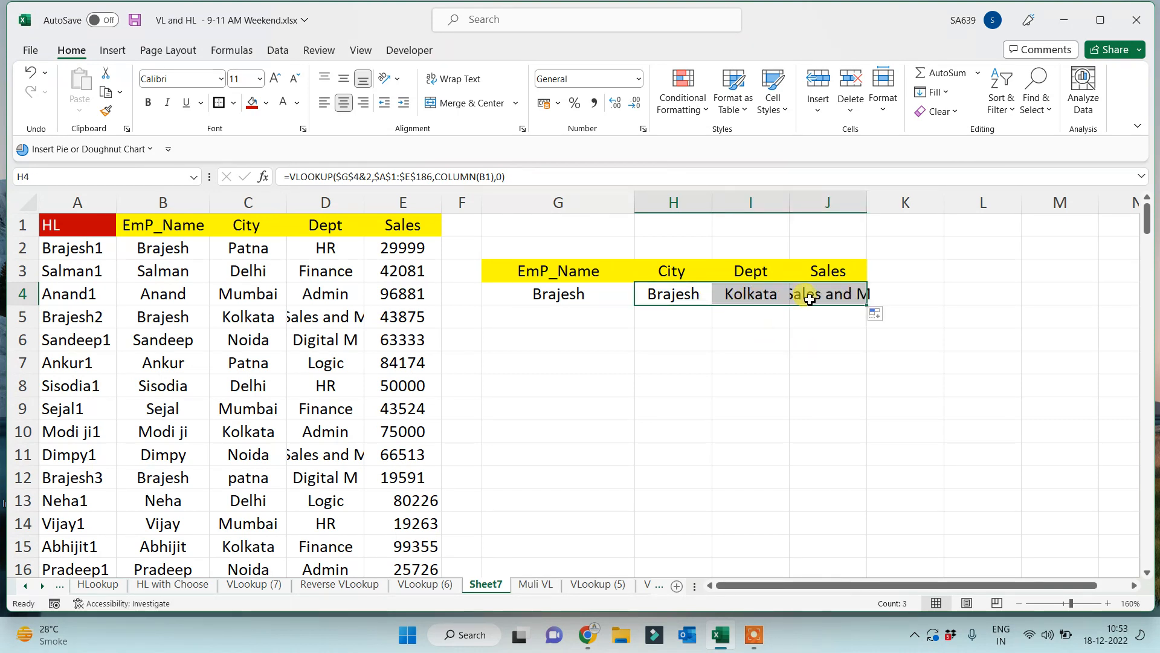
Step: Widen columns I and J so the Dept and Sales results fit
{"action": "left_click", "coordinate": [760, 384]}
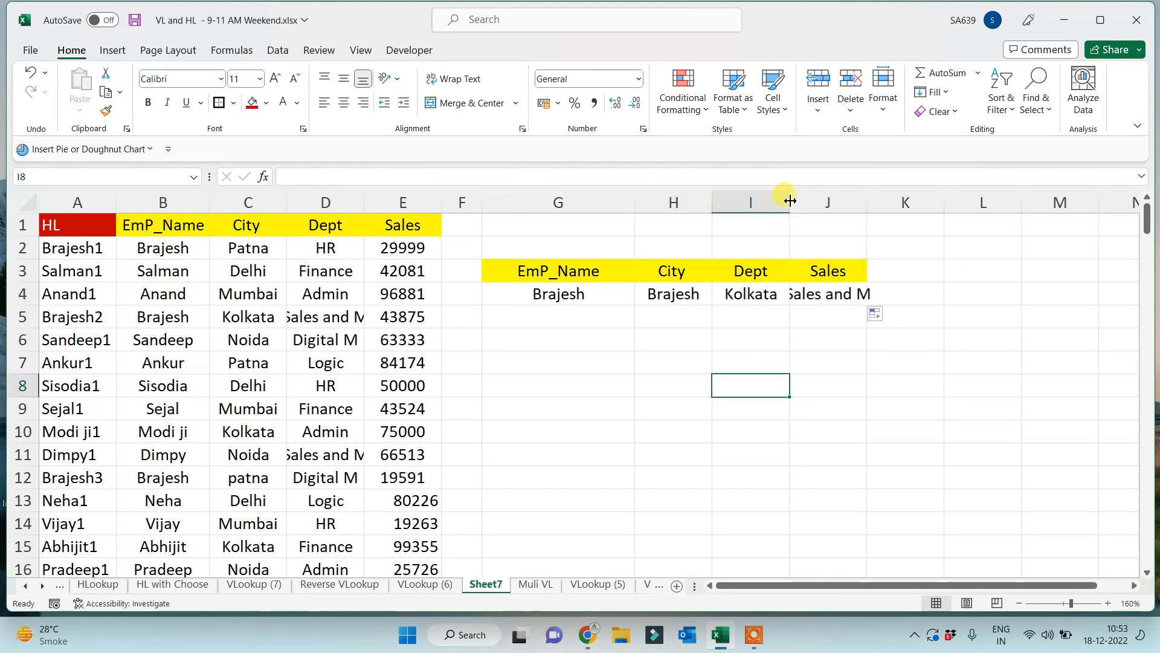
{"action": "left_click_drag", "start_coordinate": [790, 200], "coordinate": [814, 200]}
{"action": "left_click_drag", "start_coordinate": [892, 200], "coordinate": [916, 200]}
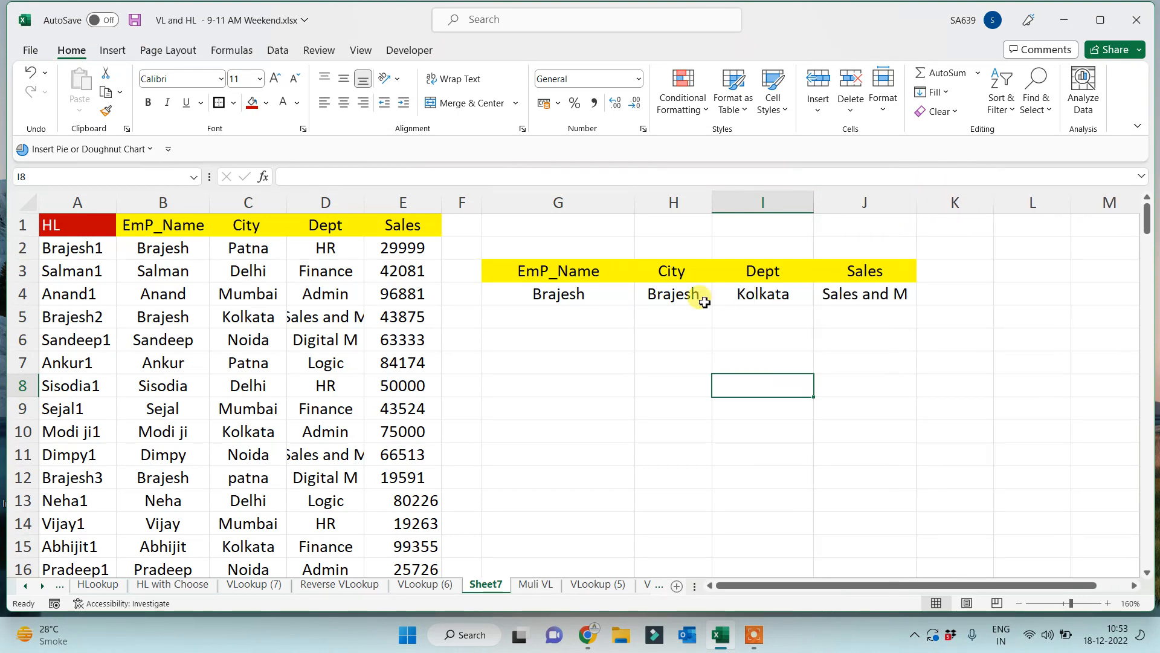
Step: Replace the fixed 2 in the H4 lookup value with ROW(A1), giving $G$4&ROW(A1)
{"action": "left_click", "coordinate": [704, 302]}
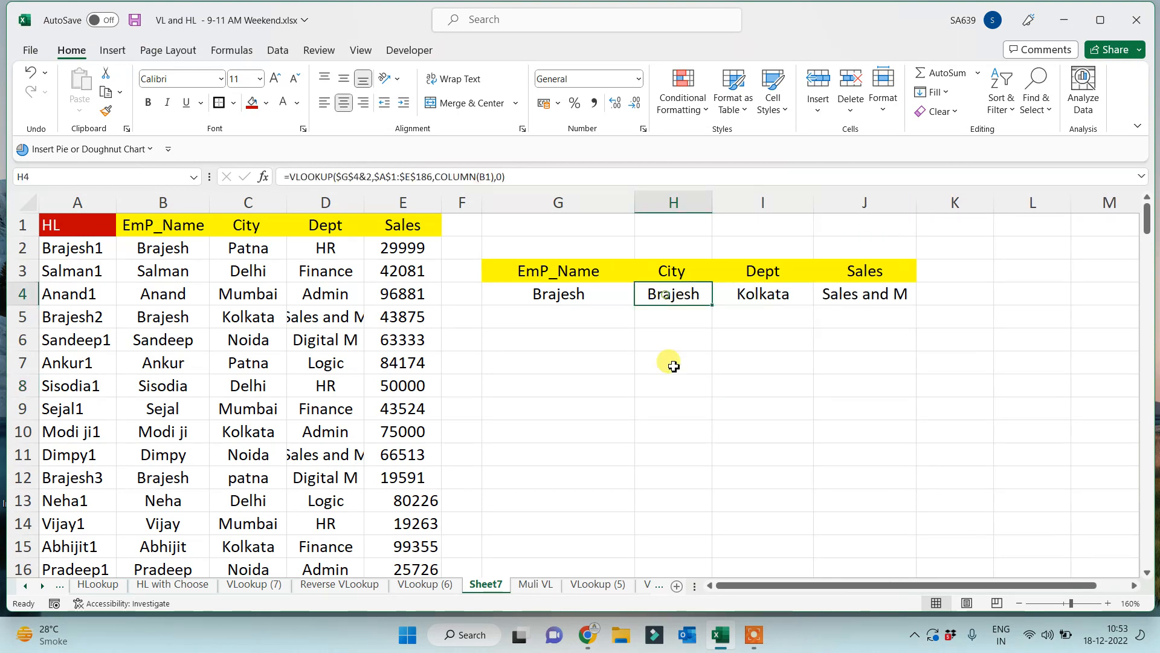
{"action": "left_click", "coordinate": [370, 177]}
{"action": "key", "text": "BackSpace"}
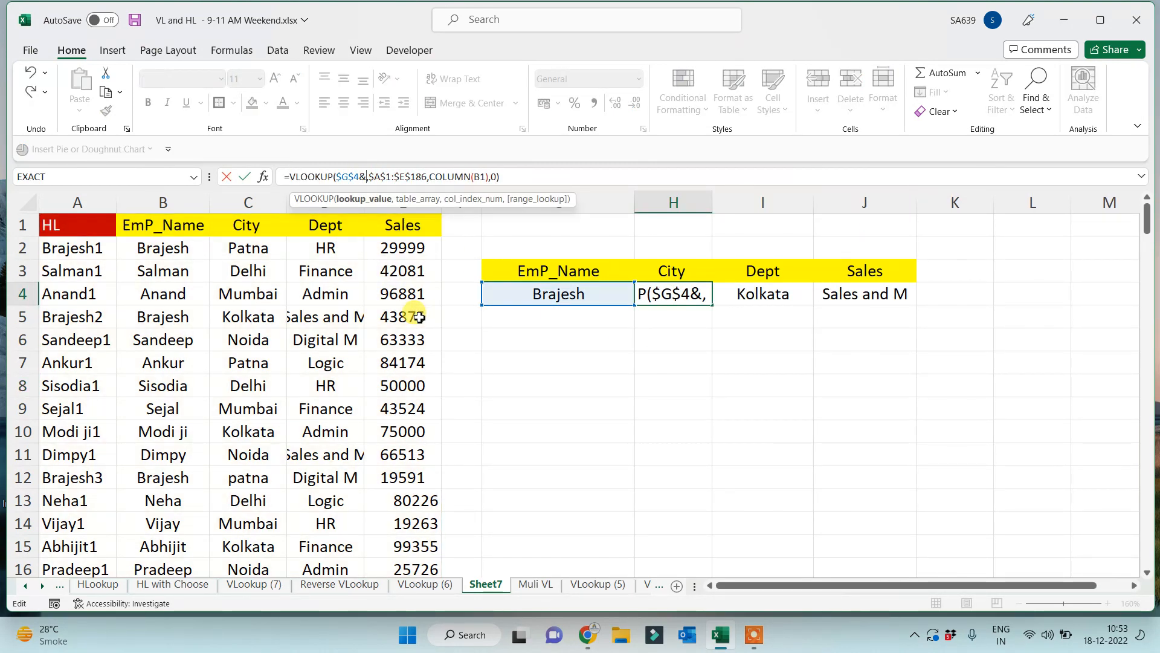
{"action": "type", "text": "Row(a1)"}
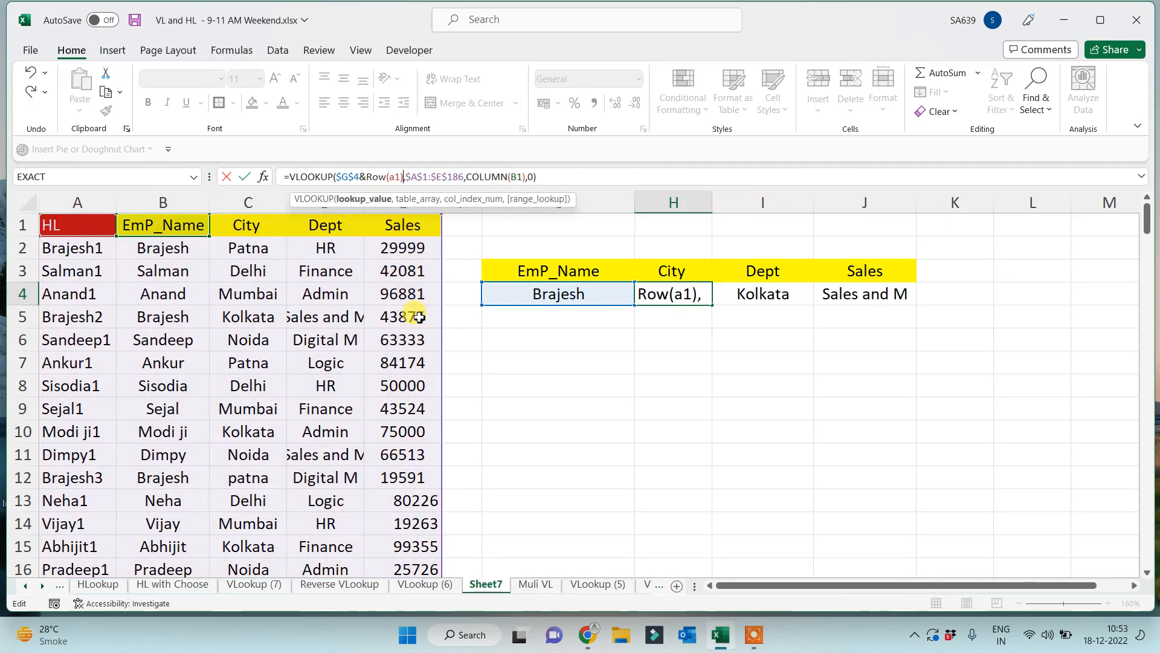
{"action": "key", "text": "Return"}
{"action": "left_click", "coordinate": [678, 293]}
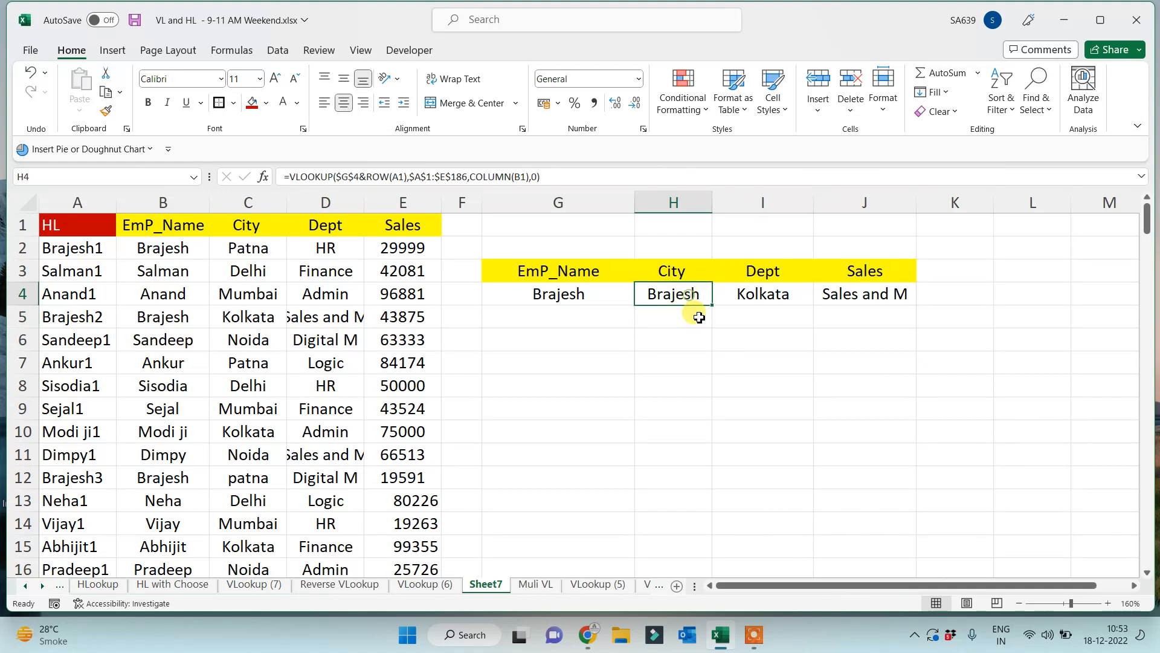
Step: Fill the H4 VLOOKUP formula across to column J and down to row 17
{"action": "left_click", "coordinate": [742, 295]}
{"action": "left_click", "coordinate": [691, 294]}
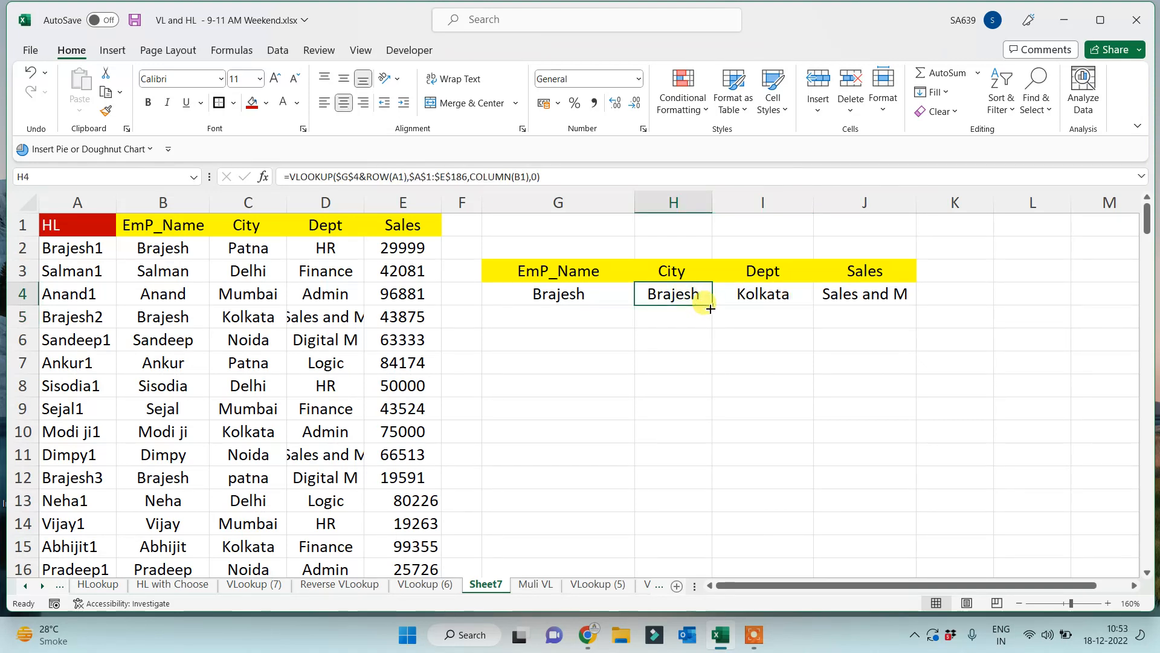
{"action": "left_click_drag", "start_coordinate": [710, 308], "coordinate": [748, 493]}
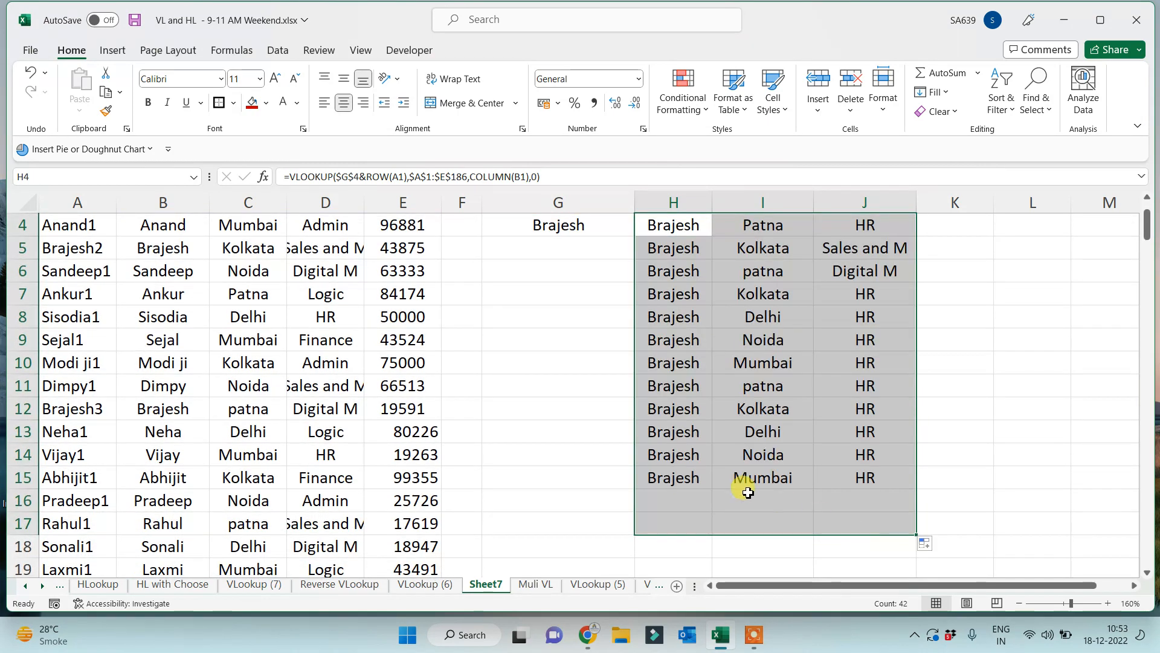
{"action": "scroll", "coordinate": [739, 481], "scroll_direction": "up", "scroll_amount": 1}
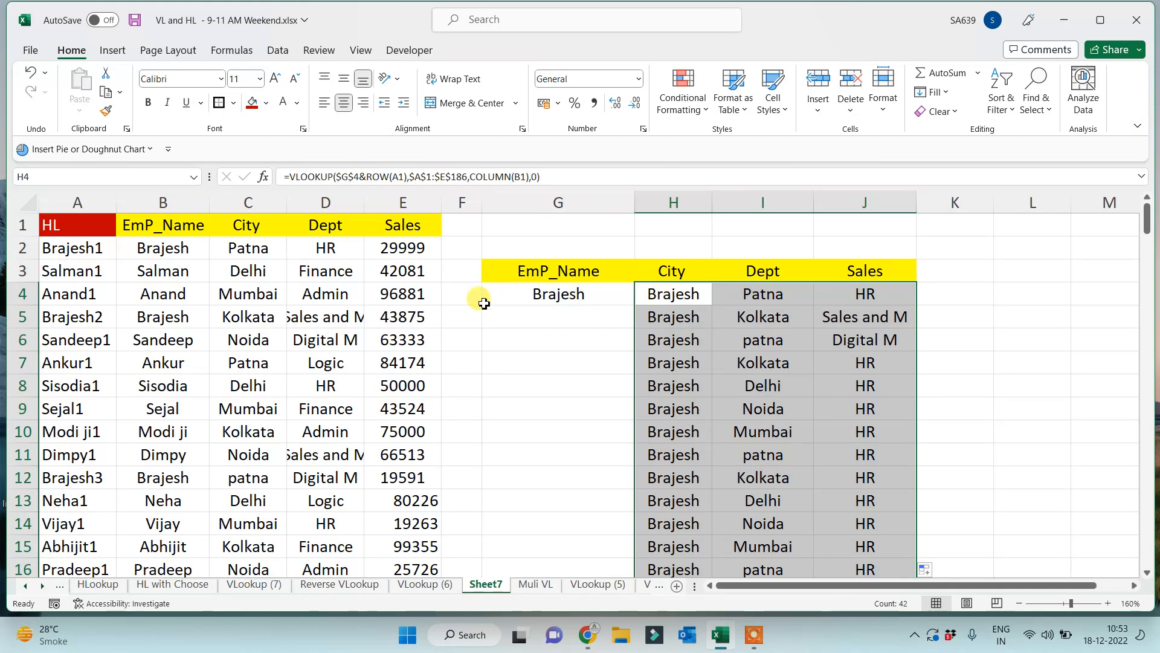
Step: Change the column index in the H4 VLOOKUP from COLUMN(B1) to COLUMN(C1)
{"action": "left_click", "coordinate": [674, 295]}
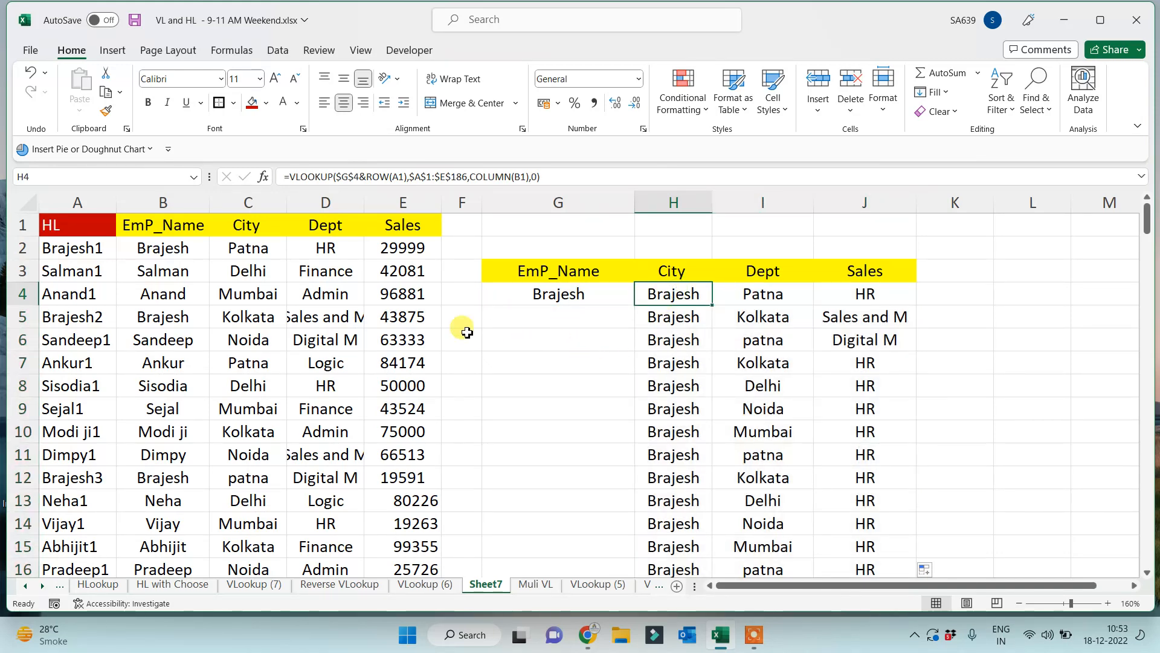
{"action": "left_click", "coordinate": [521, 177]}
{"action": "key", "text": "BackSpace"}
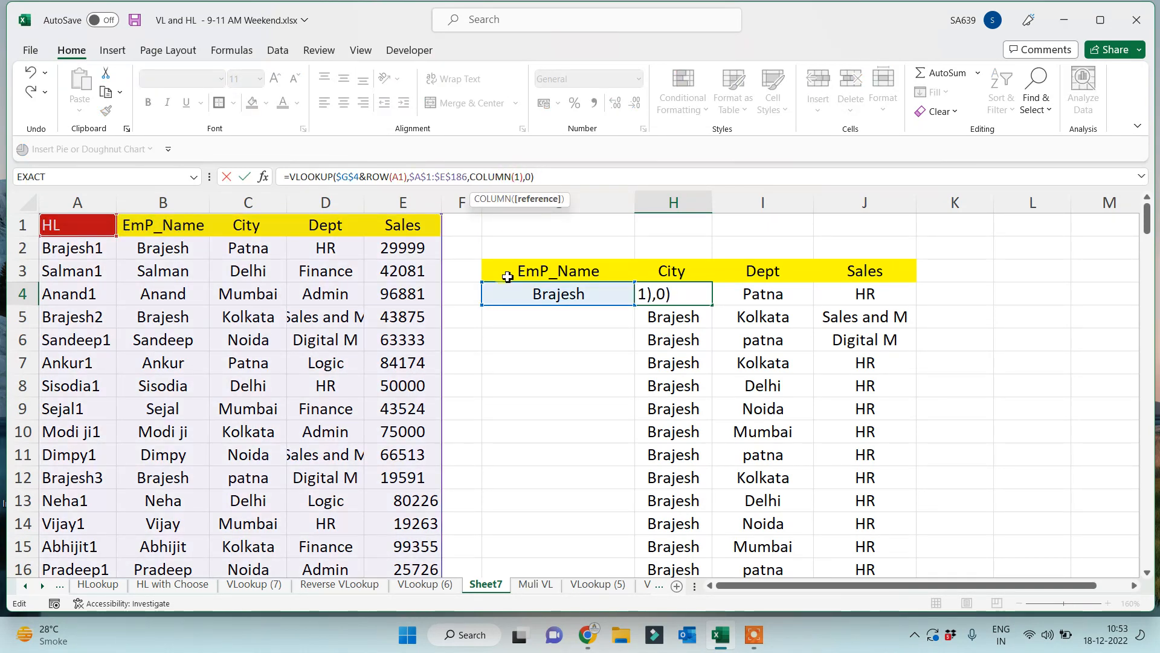
{"action": "type", "text": "c"}
{"action": "key", "text": "Return"}
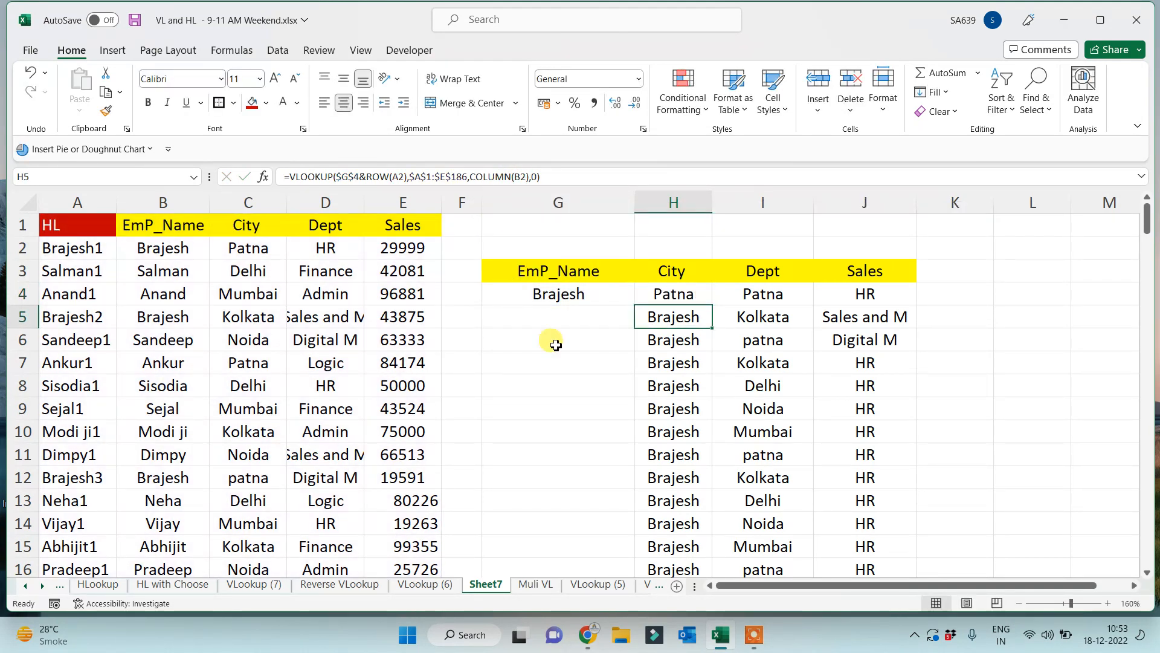
Step: Fill the corrected H4 formula across to J4 and down through the existing result rows
{"action": "left_click", "coordinate": [693, 300]}
{"action": "left_click_drag", "start_coordinate": [712, 305], "coordinate": [893, 303]}
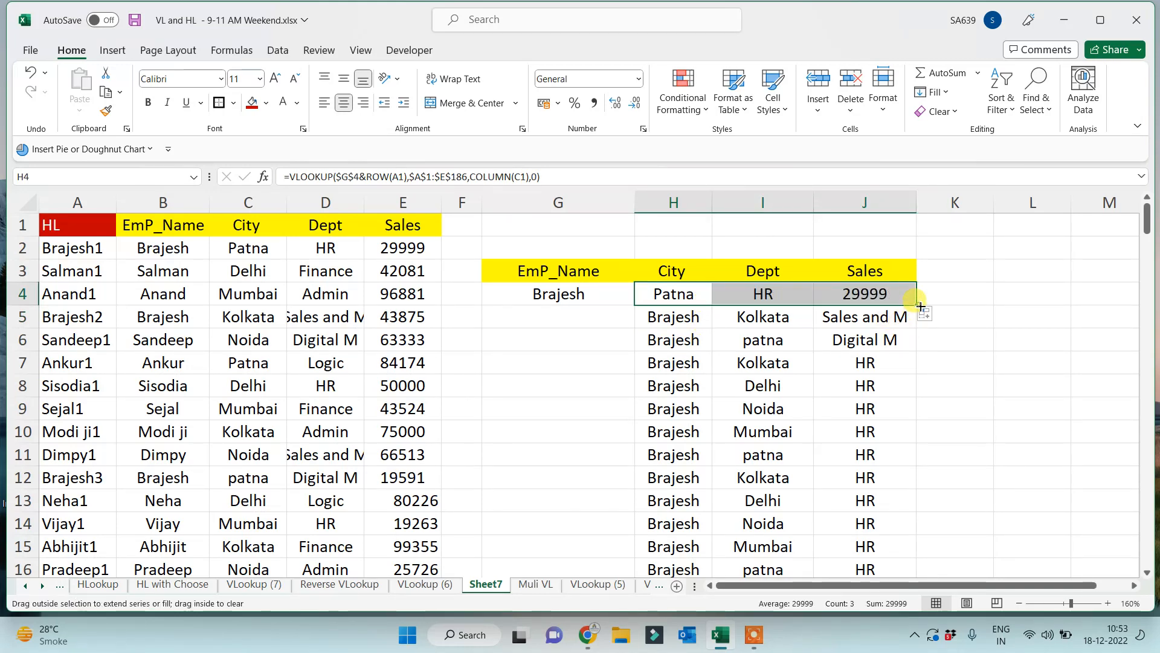
{"action": "double_click", "coordinate": [918, 305]}
{"action": "left_click", "coordinate": [1023, 441]}
{"action": "scroll", "coordinate": [1015, 446], "scroll_direction": "down", "scroll_amount": 3}
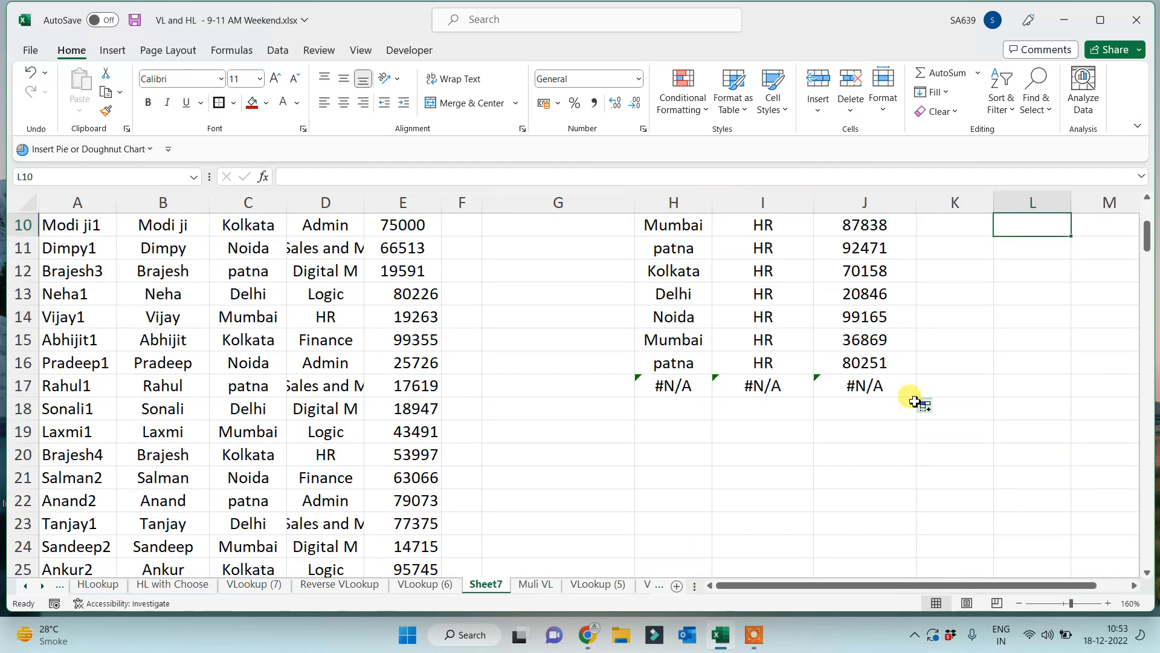
Step: Extend the City, Dept and Sales formulas in H16:J16 down to row 19
{"action": "left_click", "coordinate": [669, 363]}
{"action": "left_click", "coordinate": [893, 353], "text": "shift"}
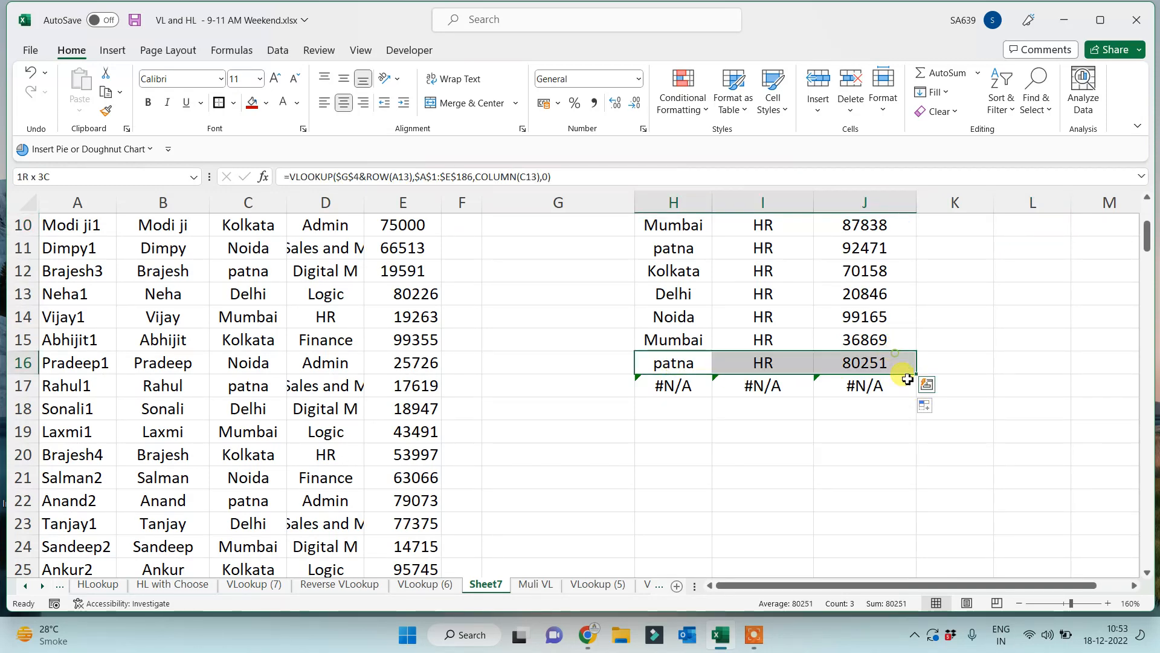
{"action": "left_click_drag", "start_coordinate": [918, 376], "coordinate": [907, 456]}
{"action": "left_click", "coordinate": [985, 389]}
{"action": "scroll", "coordinate": [979, 396], "scroll_direction": "up", "scroll_amount": 3}
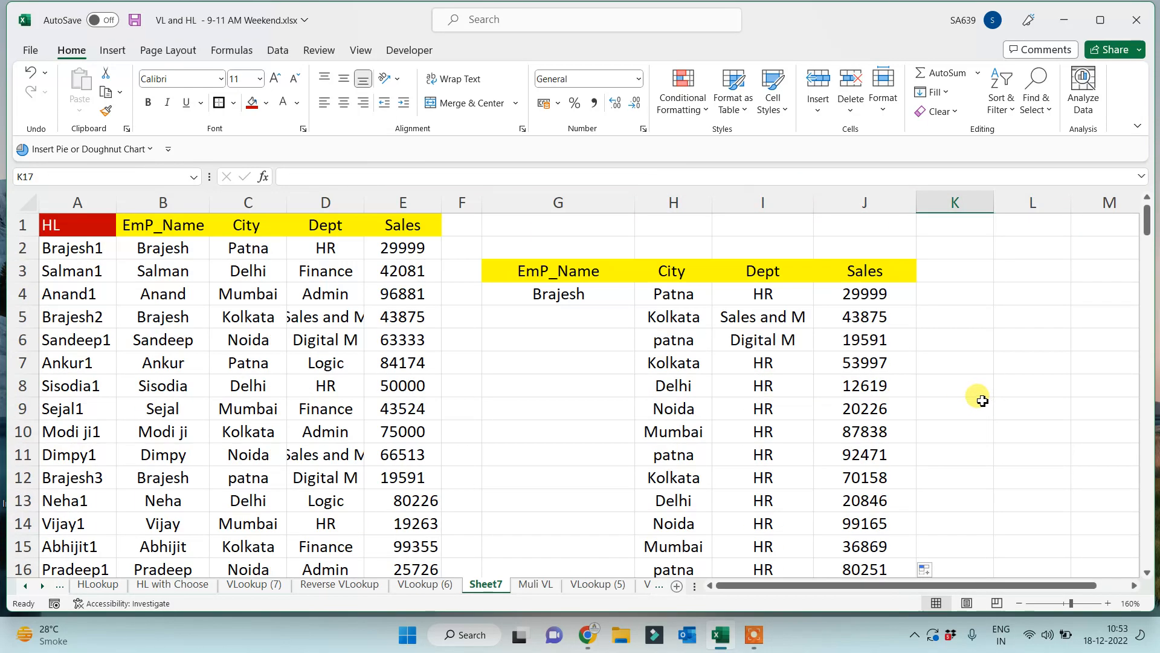
Step: Wrap the H4 VLOOKUP in IFERROR with an empty string "" as the error value
{"action": "left_click", "coordinate": [661, 295]}
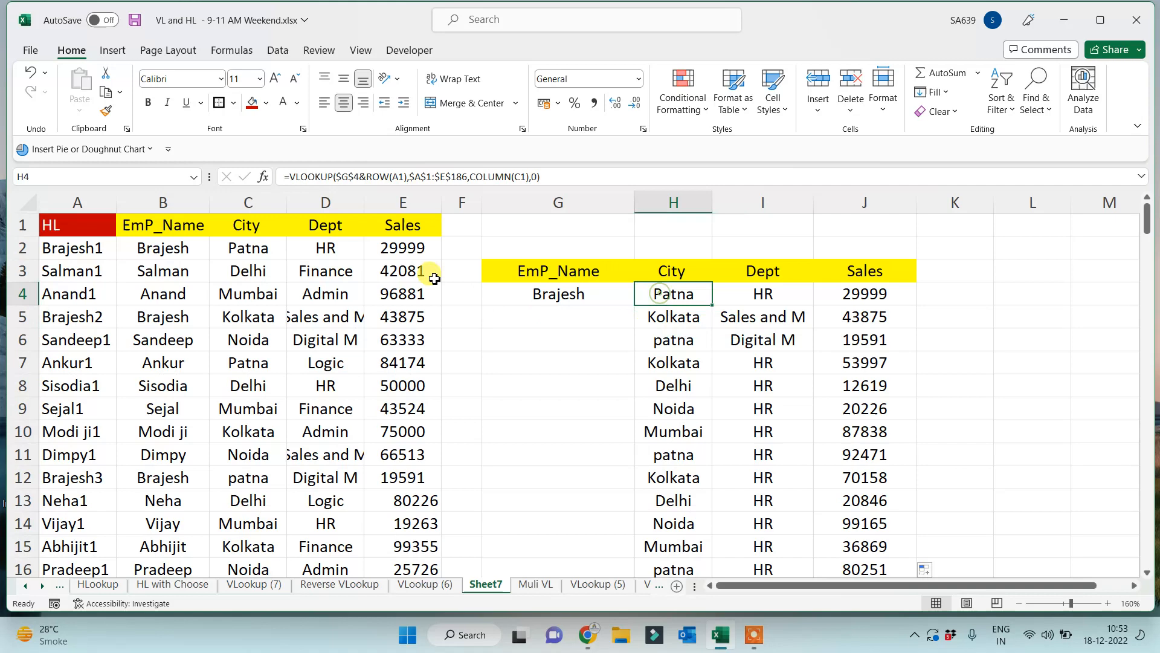
{"action": "left_click", "coordinate": [290, 175]}
{"action": "type", "text": "if"}
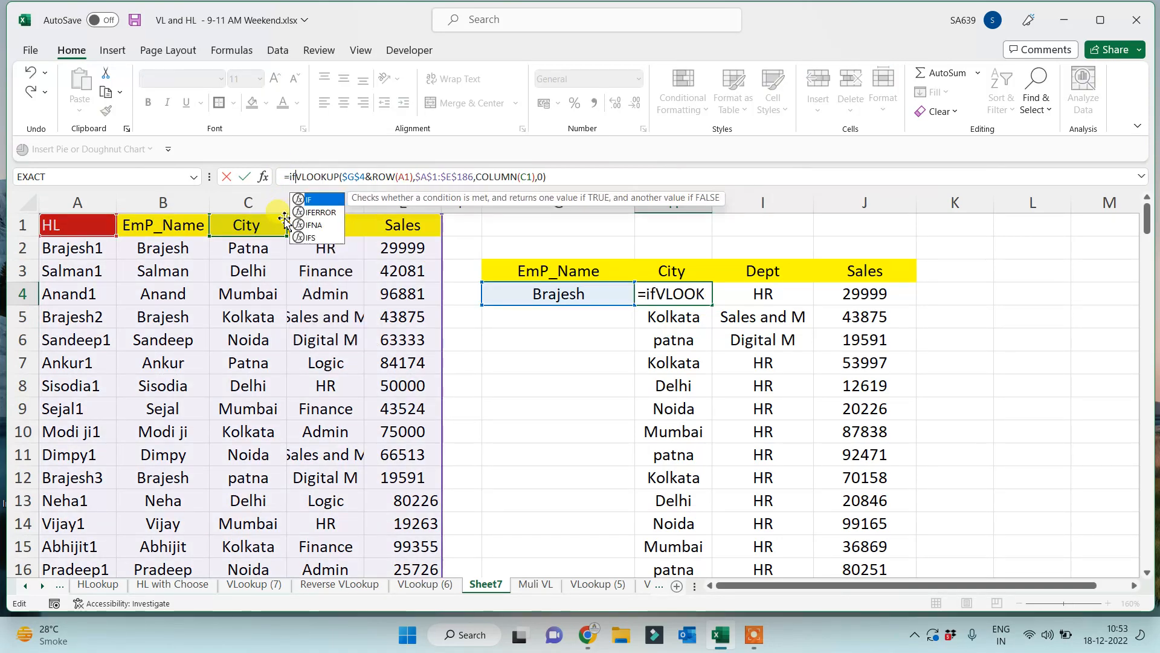
{"action": "key", "text": "Down"}
{"action": "key", "text": "Tab"}
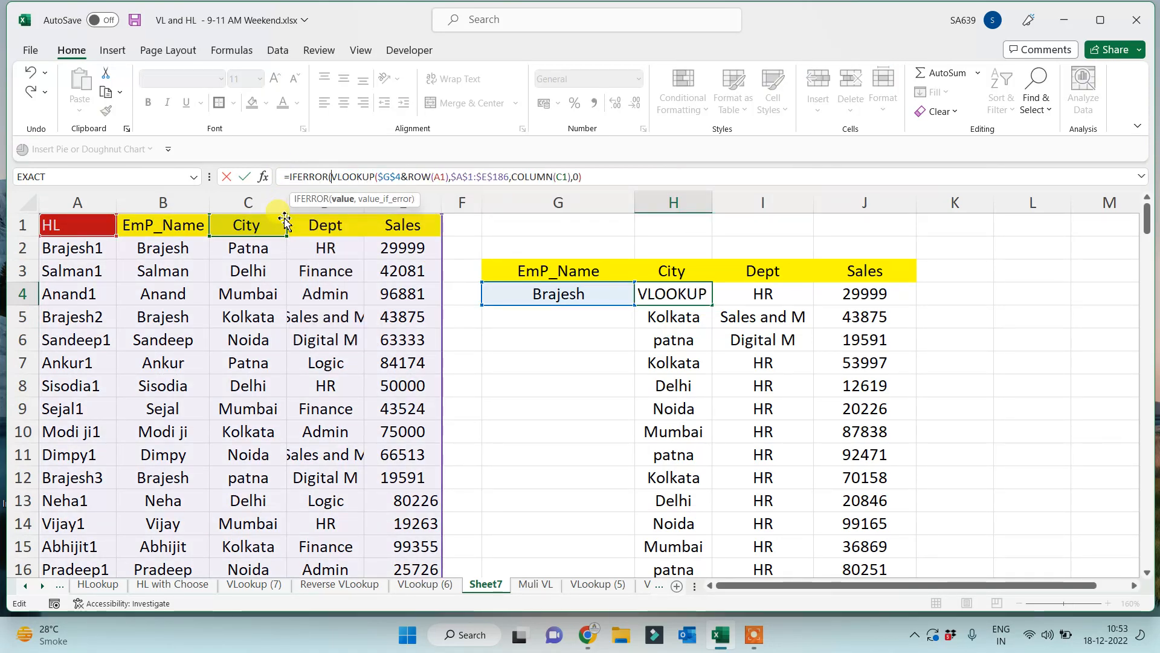
{"action": "left_click", "coordinate": [595, 175]}
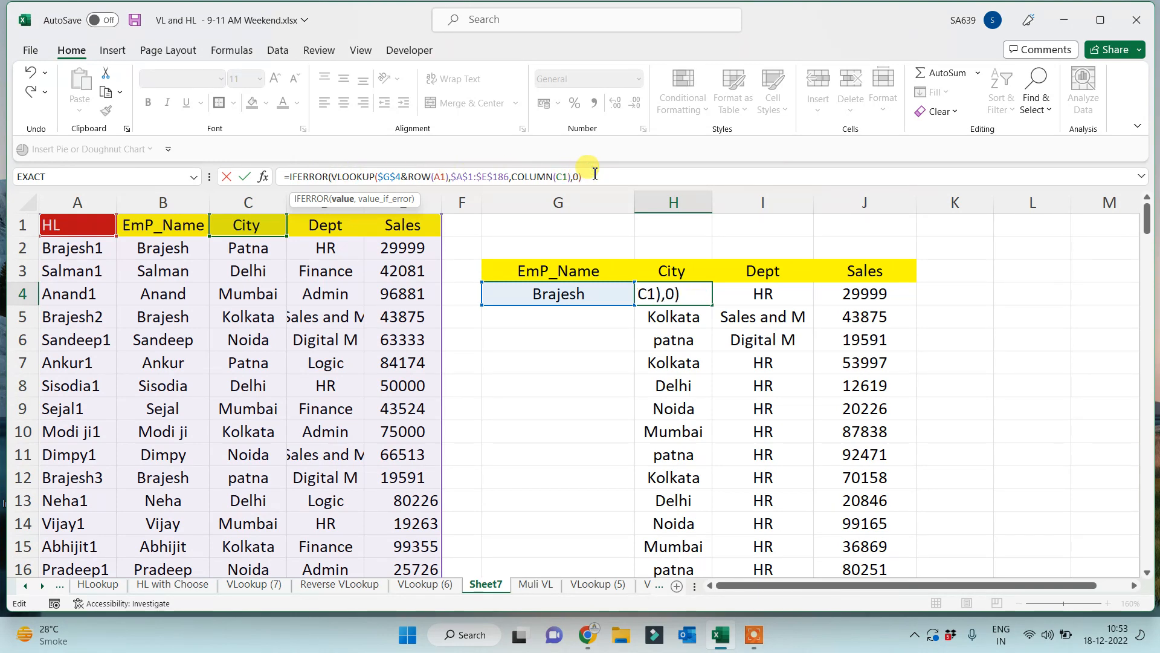
{"action": "type", "text": ",\"\")"}
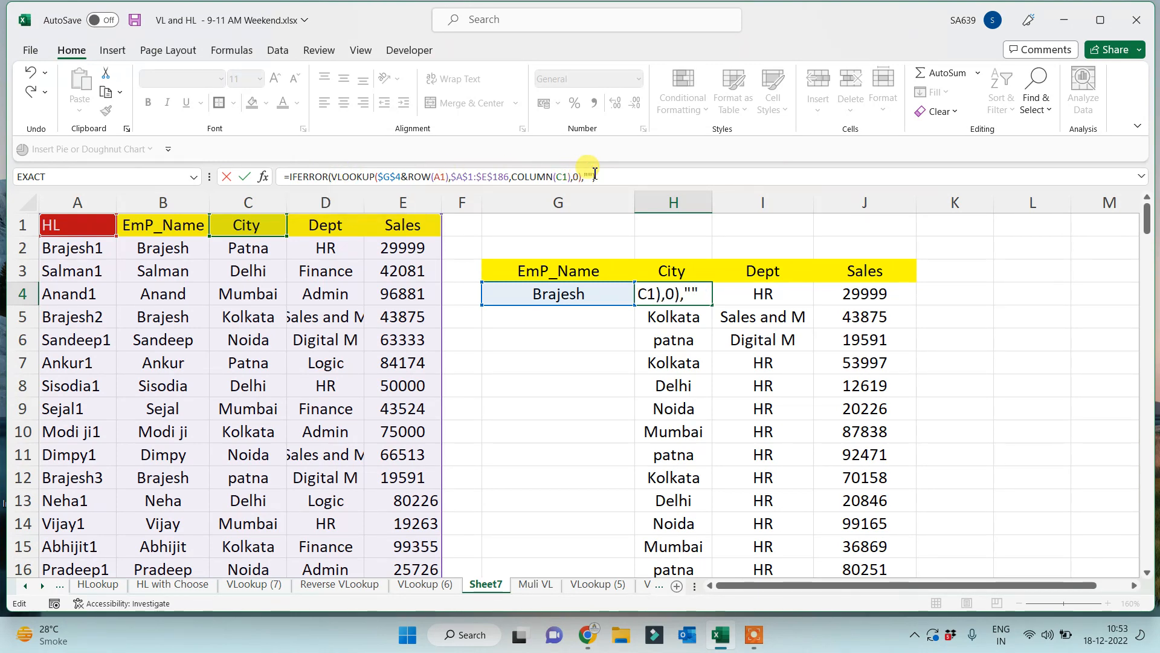
{"action": "key", "text": "Return"}
Step: Fill the H4 IFERROR formula throughout the result range H4:J19
{"action": "left_click", "coordinate": [692, 297]}
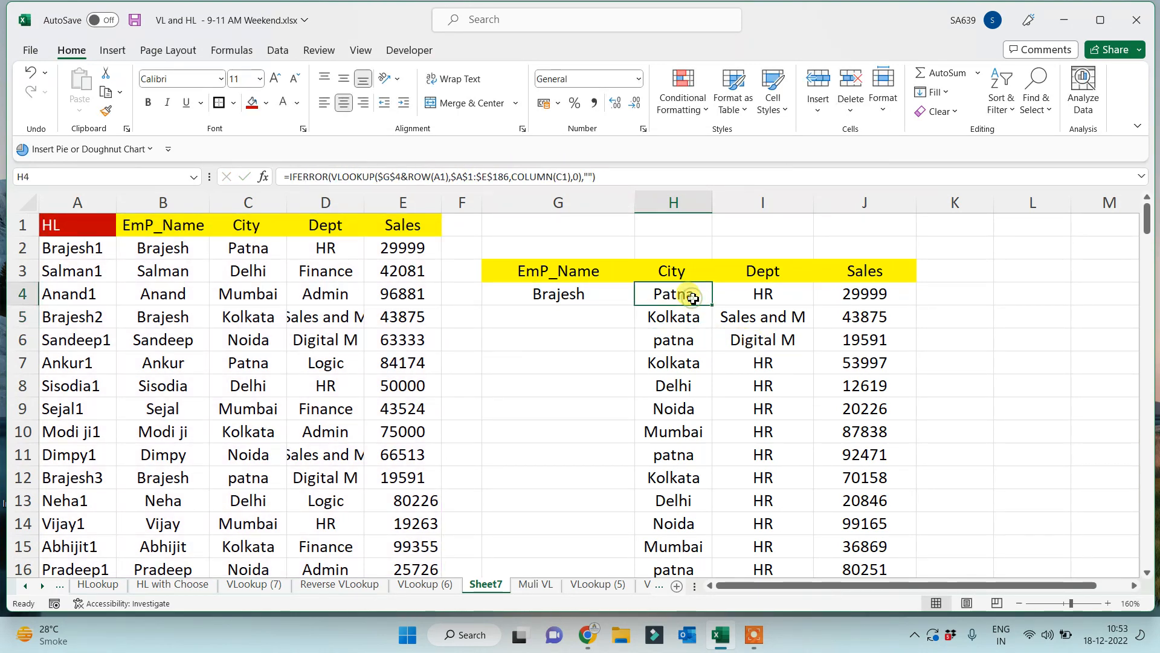
{"action": "key", "text": "shift+Right"}
{"action": "key", "text": "shift+Right"}
{"action": "key", "text": "ctrl+shift+Down"}
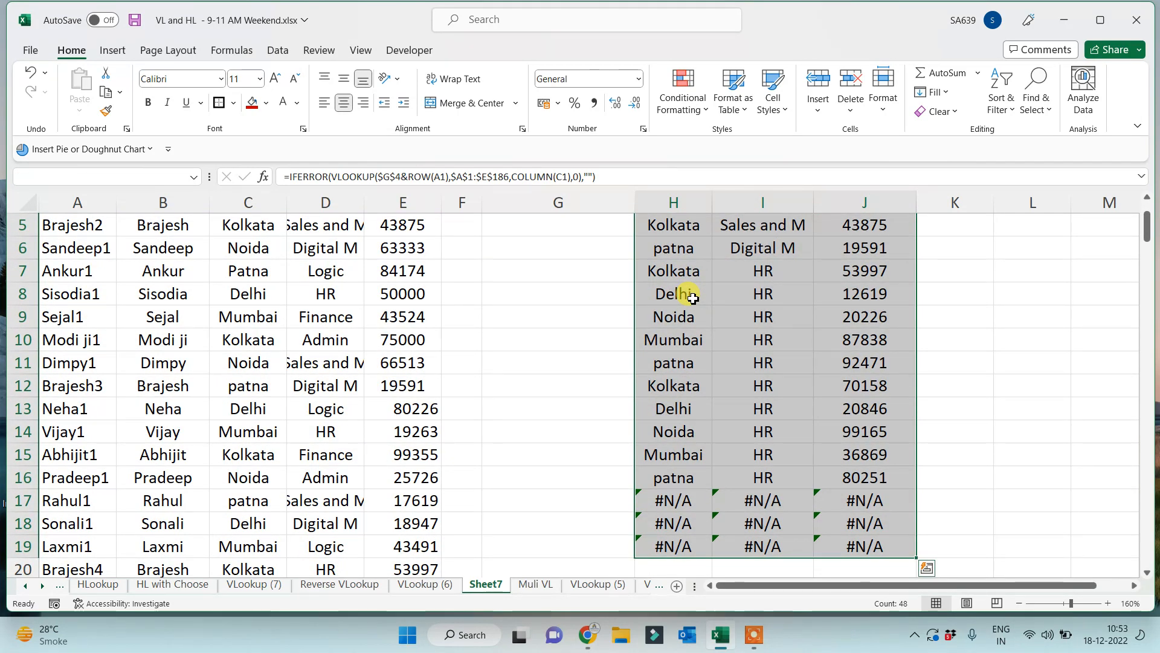
{"action": "key", "text": "ctrl+d"}
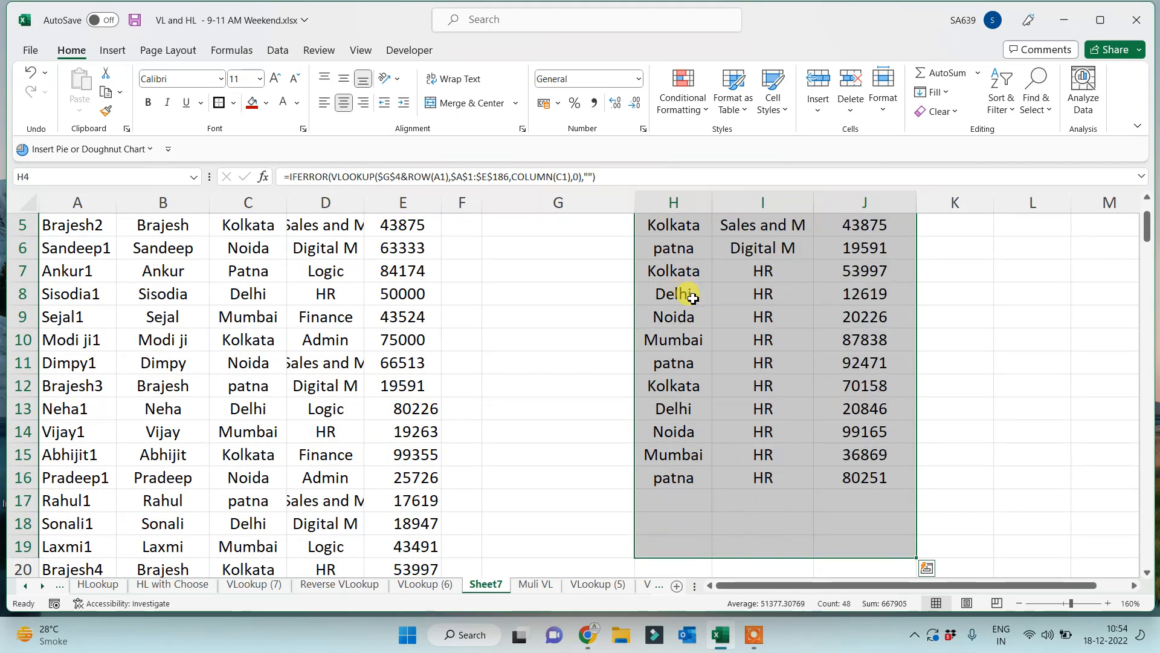
{"action": "scroll", "coordinate": [590, 446], "scroll_direction": "up", "scroll_amount": 2}
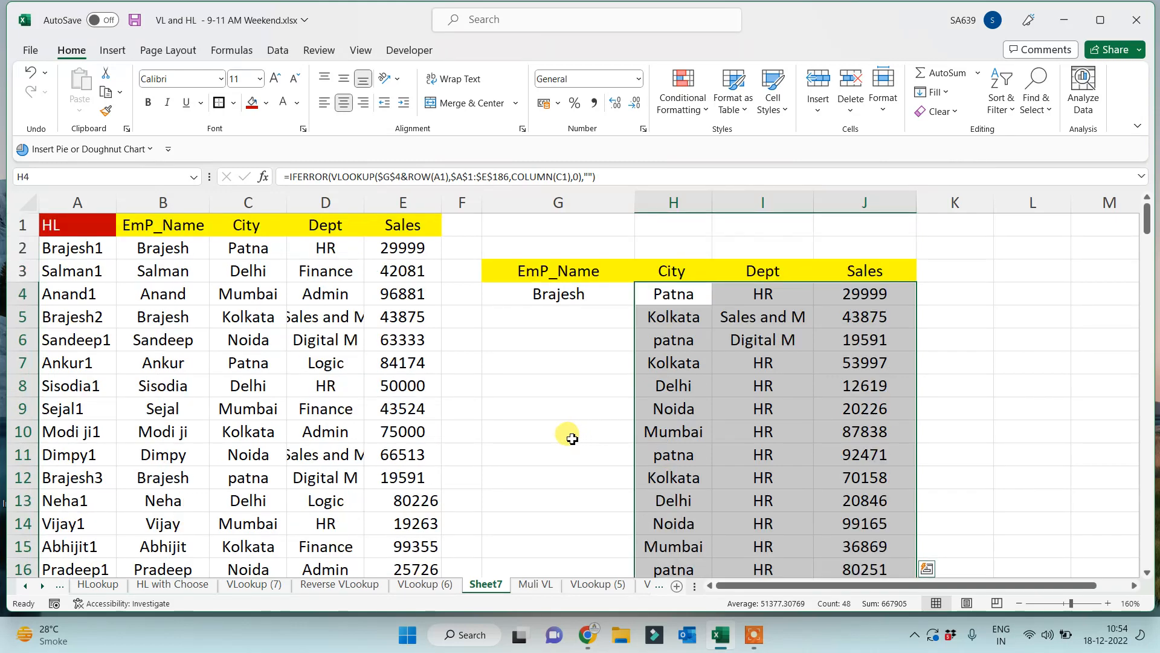
Step: Copy the employee names in B2:B186 and paste them into column L starting at L1
{"action": "left_click", "coordinate": [521, 400]}
{"action": "left_click", "coordinate": [554, 291]}
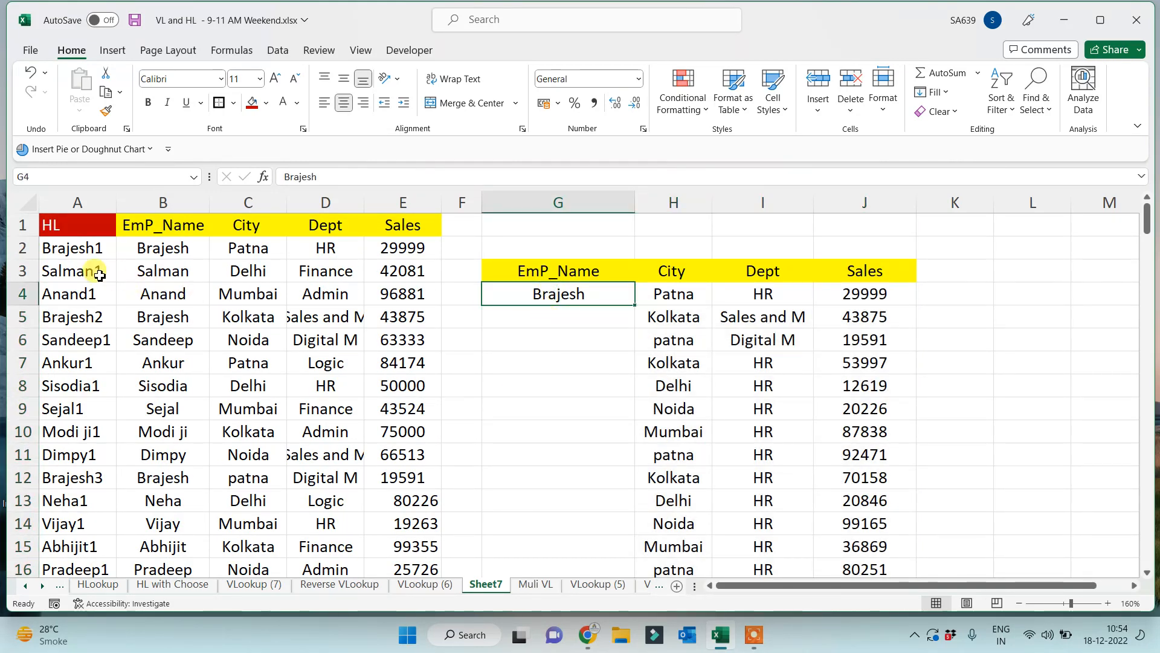
{"action": "left_click", "coordinate": [161, 247]}
{"action": "key", "text": "ctrl+shift+Down"}
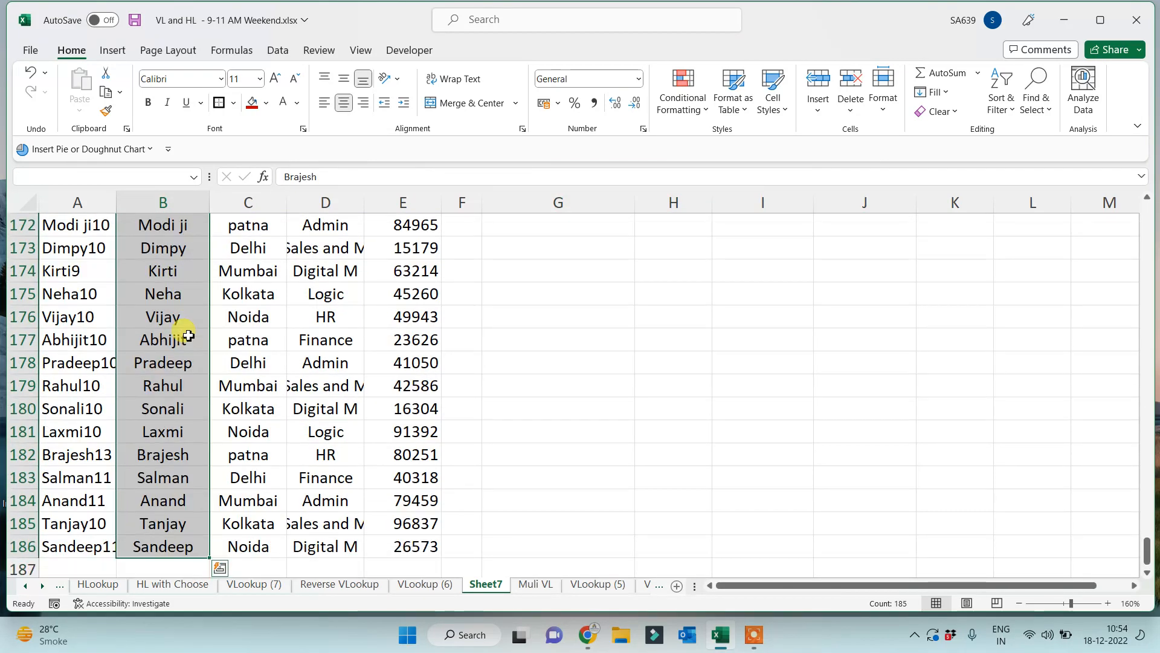
{"action": "key", "text": "ctrl+c"}
{"action": "key", "text": "ctrl+Up"}
{"action": "key", "text": "Right"}
{"action": "key", "text": "Right"}
{"action": "key", "text": "Right"}
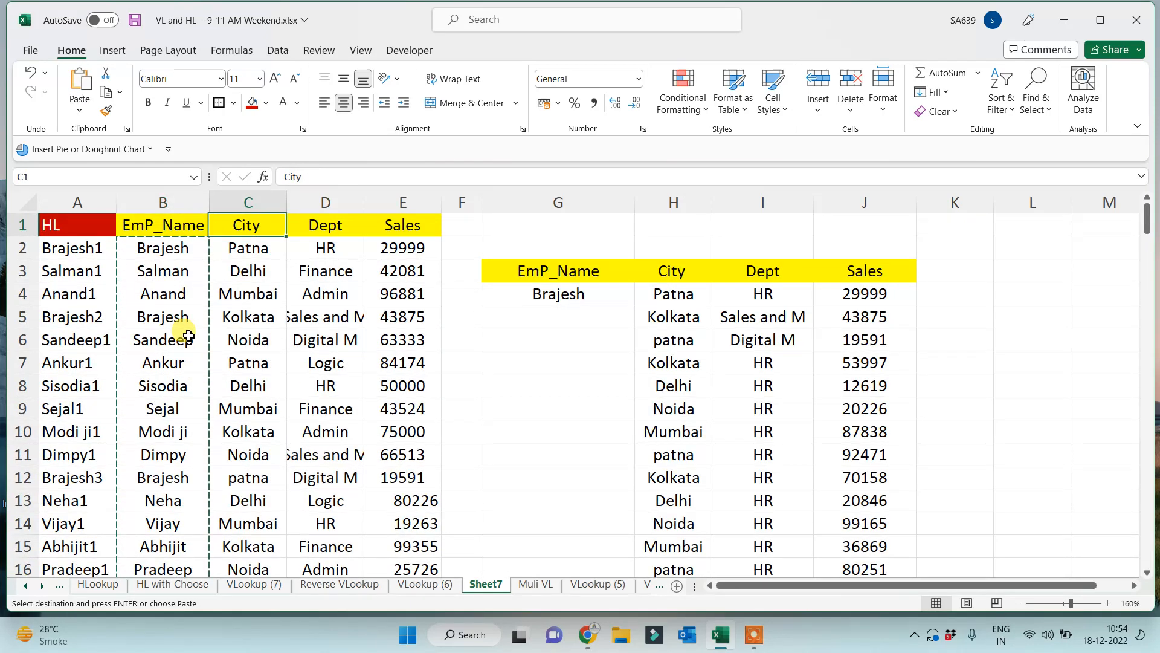
{"action": "key", "text": "Right"}
{"action": "key", "text": "Right"}
{"action": "key", "text": "Right"}
{"action": "key", "text": "Right"}
{"action": "key", "text": "Right"}
{"action": "key", "text": "Right"}
{"action": "key", "text": "Right"}
{"action": "key", "text": "ctrl+v"}
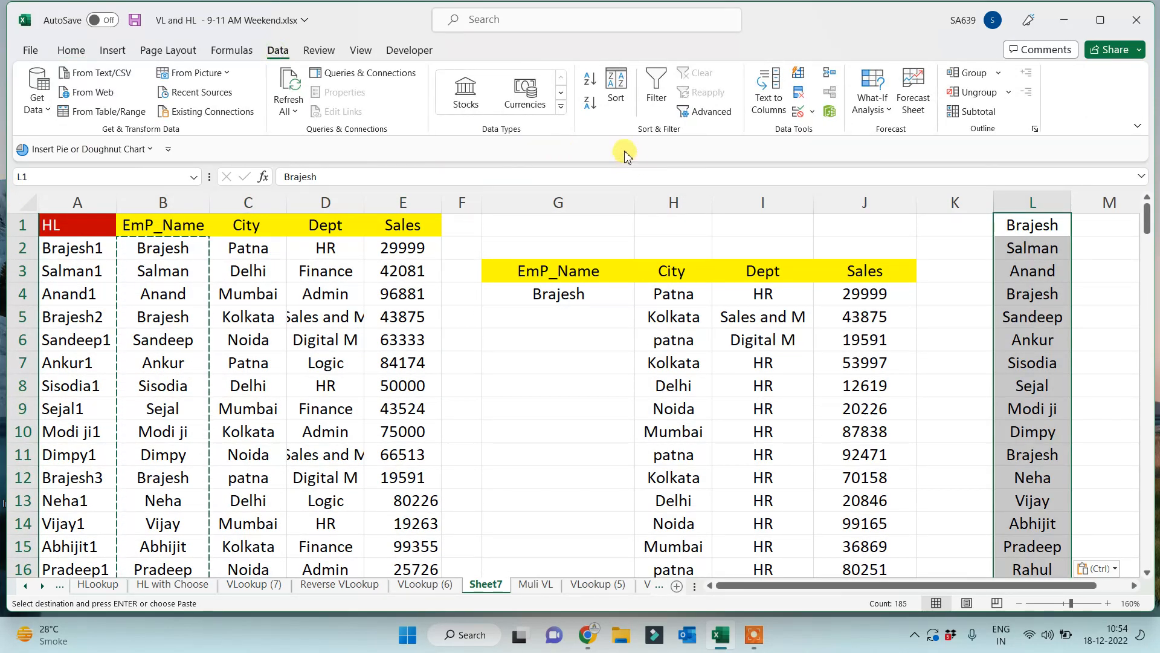
Step: Remove the duplicate names from the pasted list in column L
{"action": "left_click", "coordinate": [798, 92]}
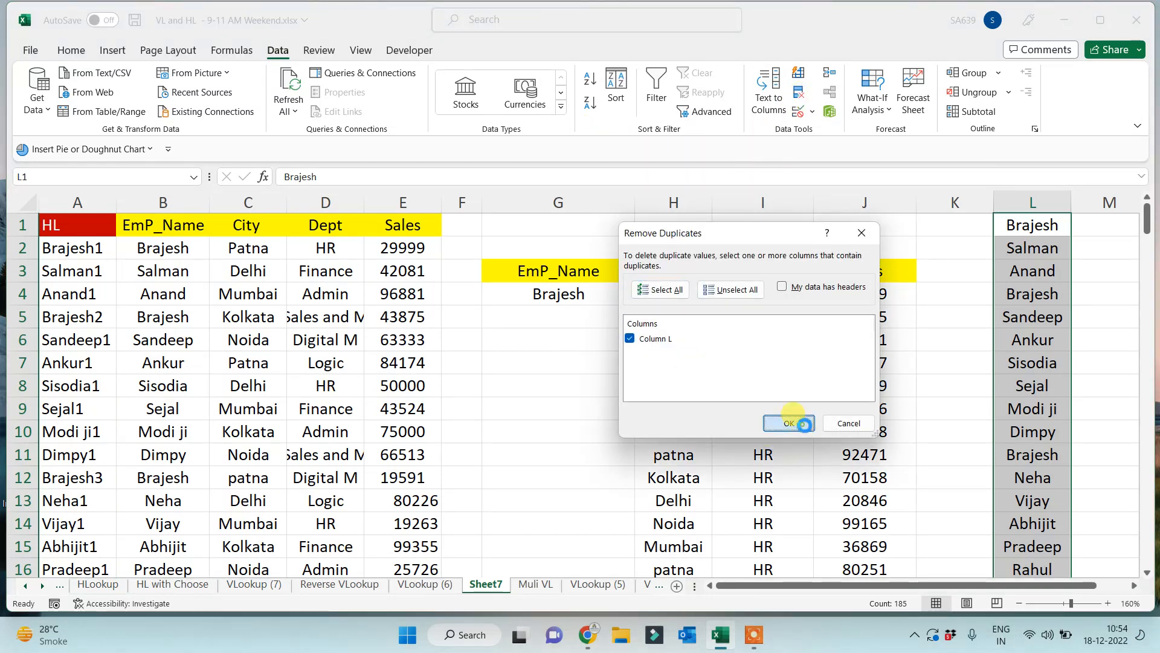
{"action": "left_click", "coordinate": [789, 423]}
{"action": "left_click", "coordinate": [583, 358]}
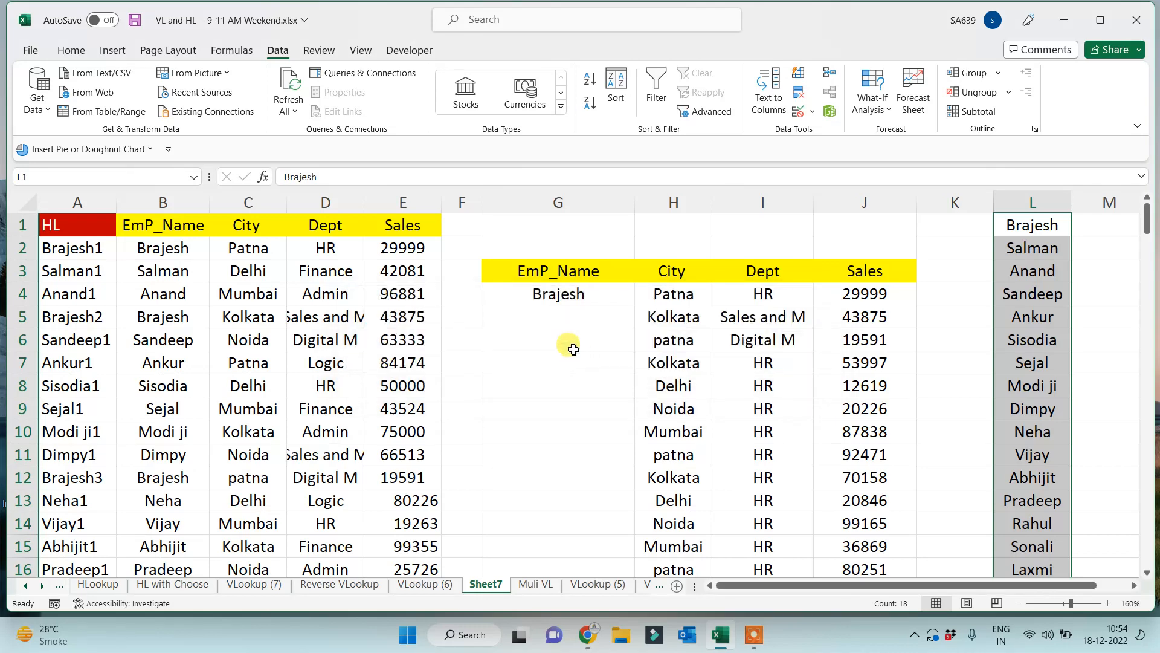
Step: Clear G4 and give it a List data validation with the source =$L$1:$L$18
{"action": "left_click", "coordinate": [555, 294]}
{"action": "key", "text": "Delete"}
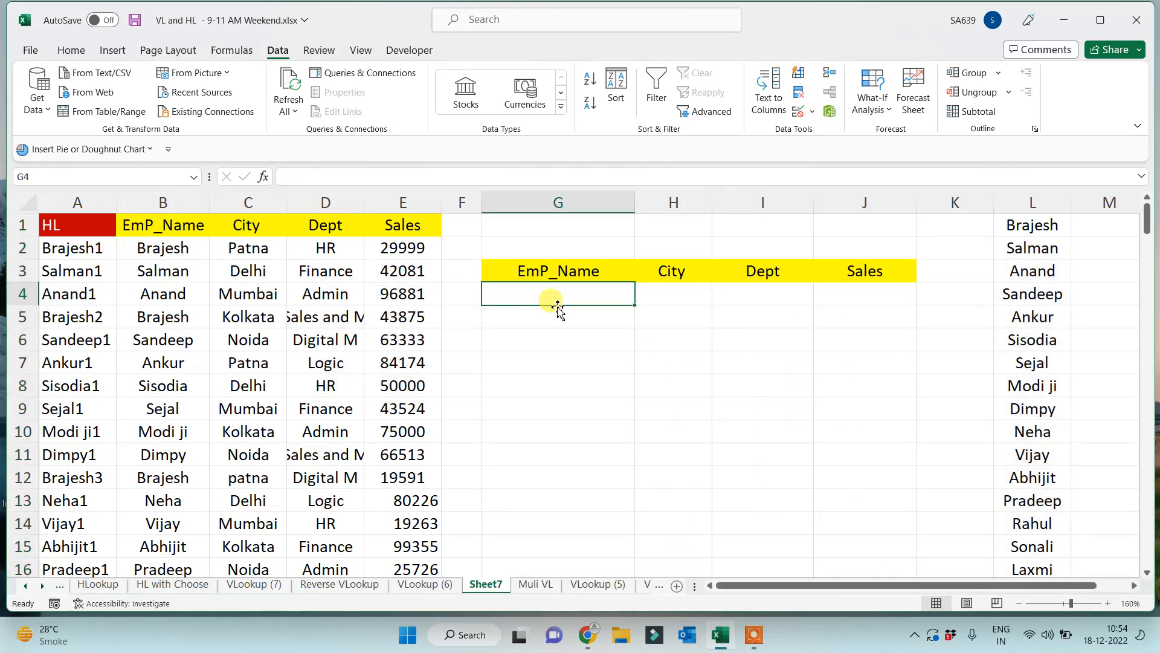
{"action": "left_click", "coordinate": [803, 115]}
{"action": "left_click", "coordinate": [642, 287]}
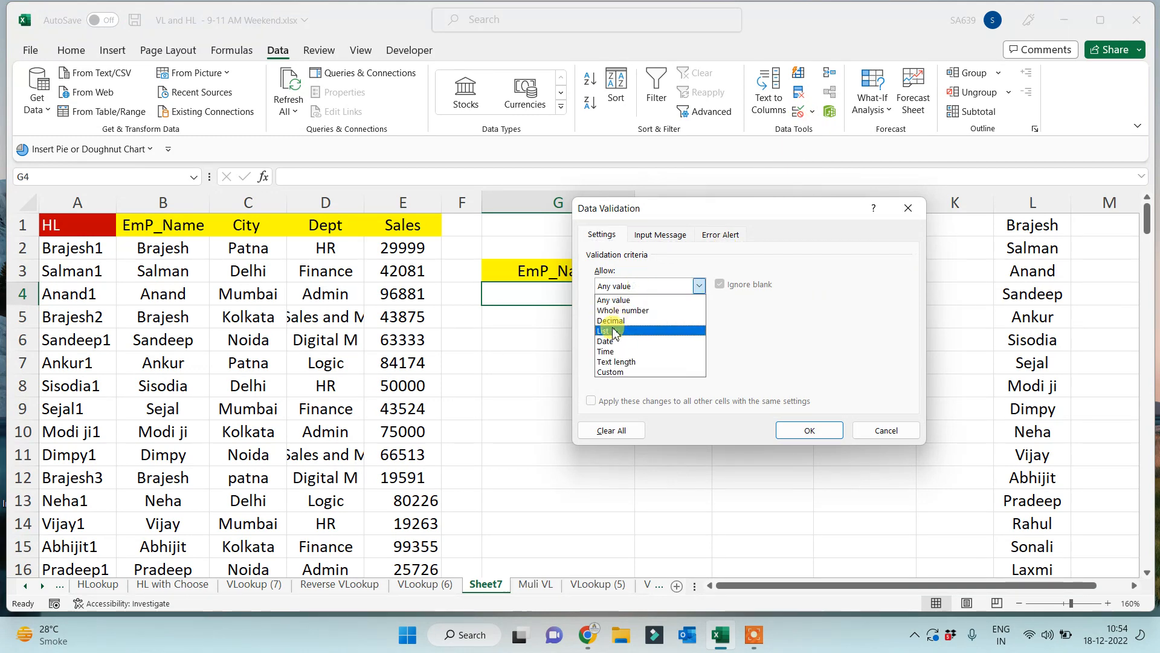
{"action": "left_click", "coordinate": [614, 332]}
{"action": "left_click", "coordinate": [640, 349]}
{"action": "left_click", "coordinate": [1028, 225]}
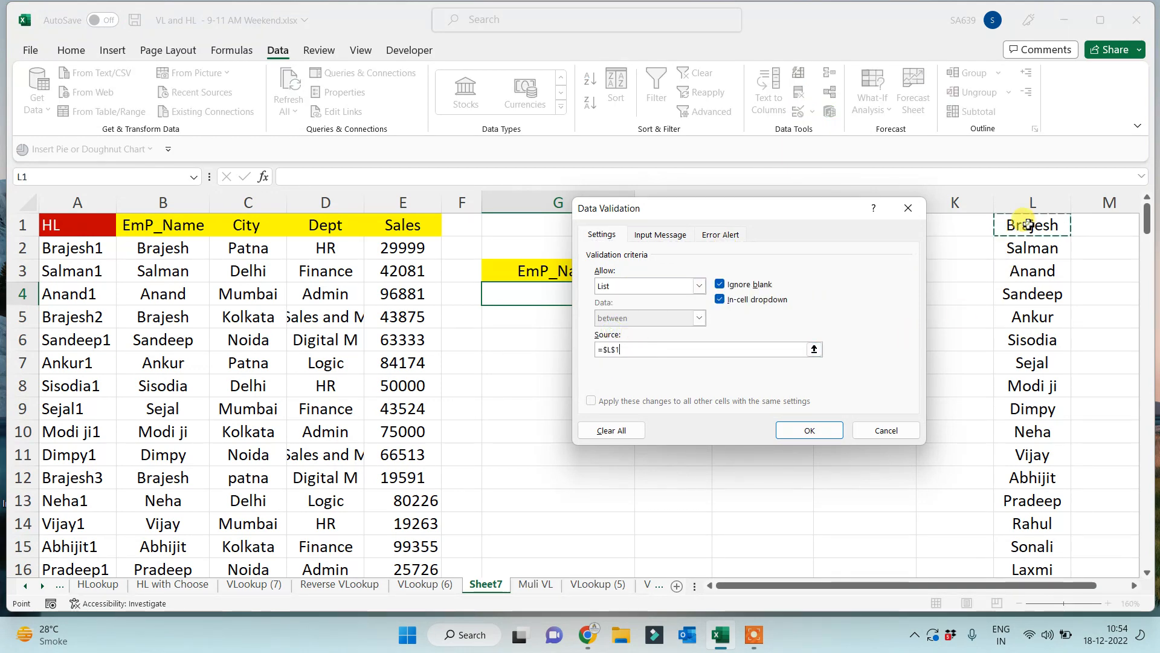
{"action": "key", "text": "ctrl+shift+Down"}
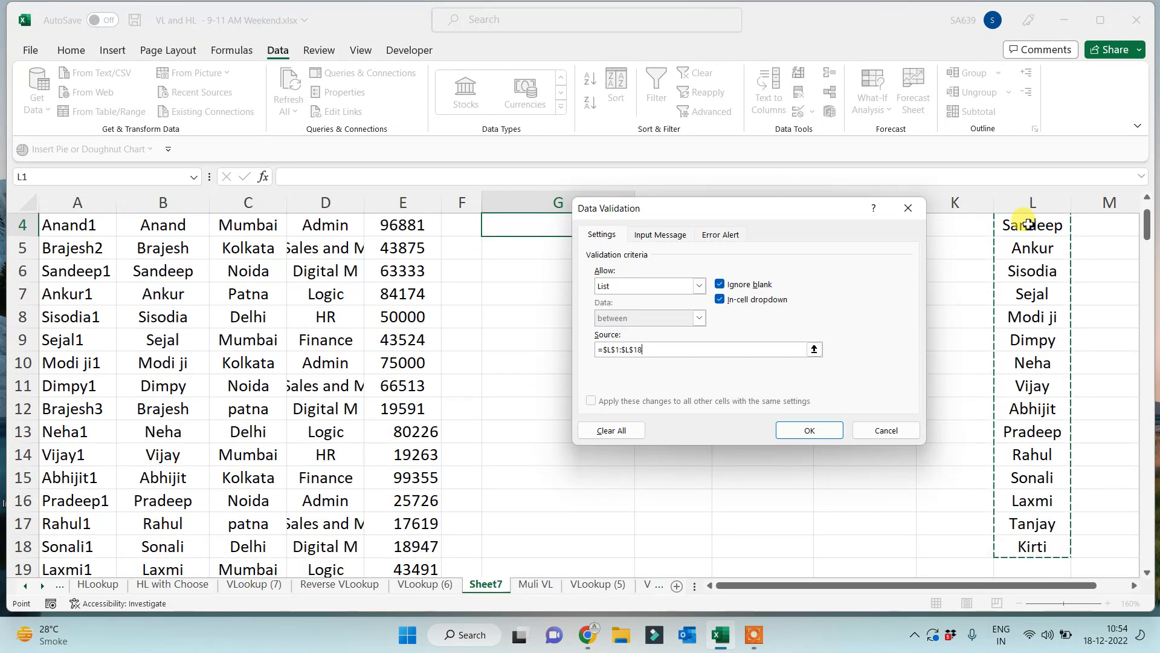
{"action": "left_click", "coordinate": [793, 430]}
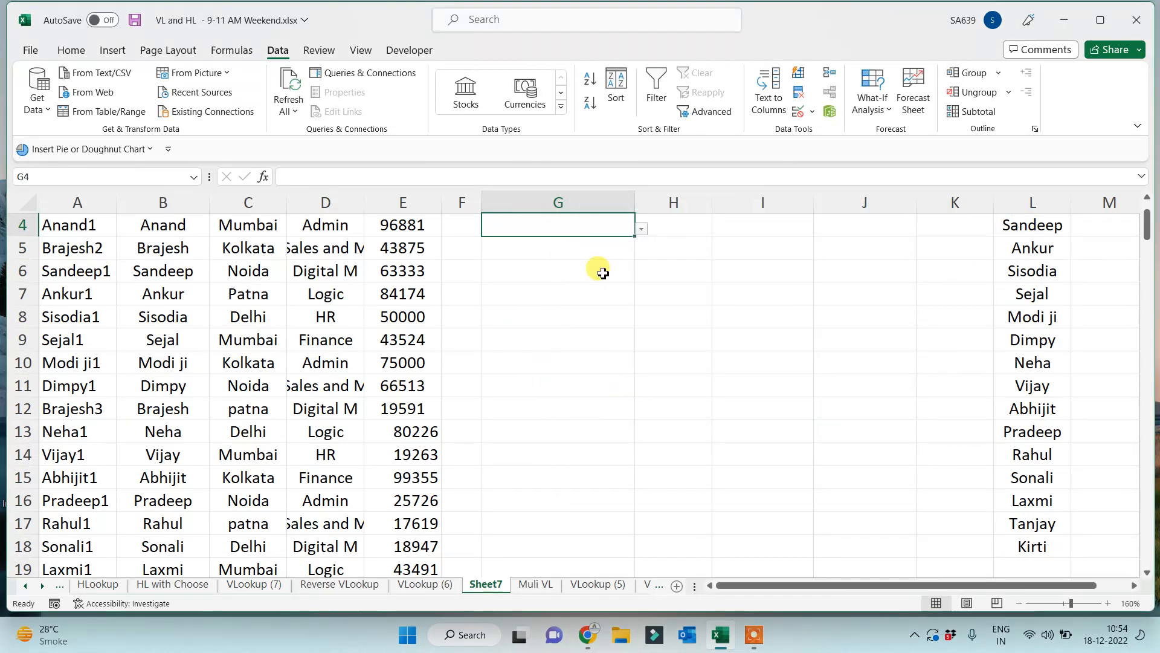
Step: Choose the third employee name from the G4 dropdown, and switch it to the eighth name to test the lookup
{"action": "left_click", "coordinate": [641, 230]}
{"action": "left_click", "coordinate": [544, 279]}
{"action": "scroll", "coordinate": [574, 337], "scroll_direction": "up", "scroll_amount": 1}
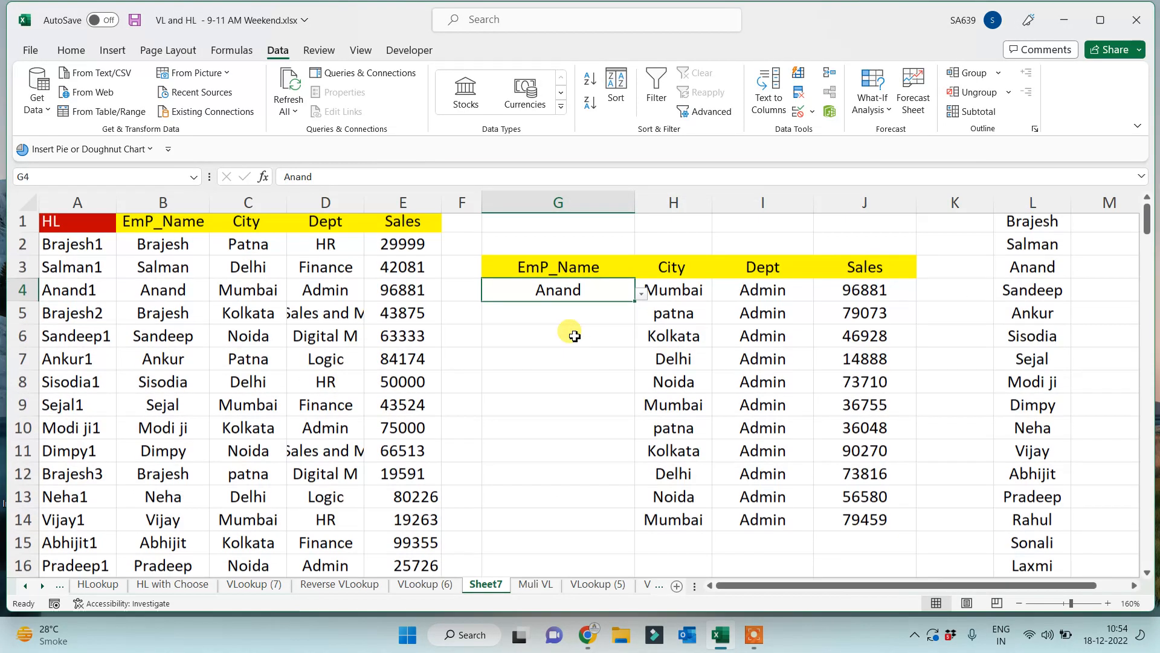
{"action": "left_click", "coordinate": [642, 295]}
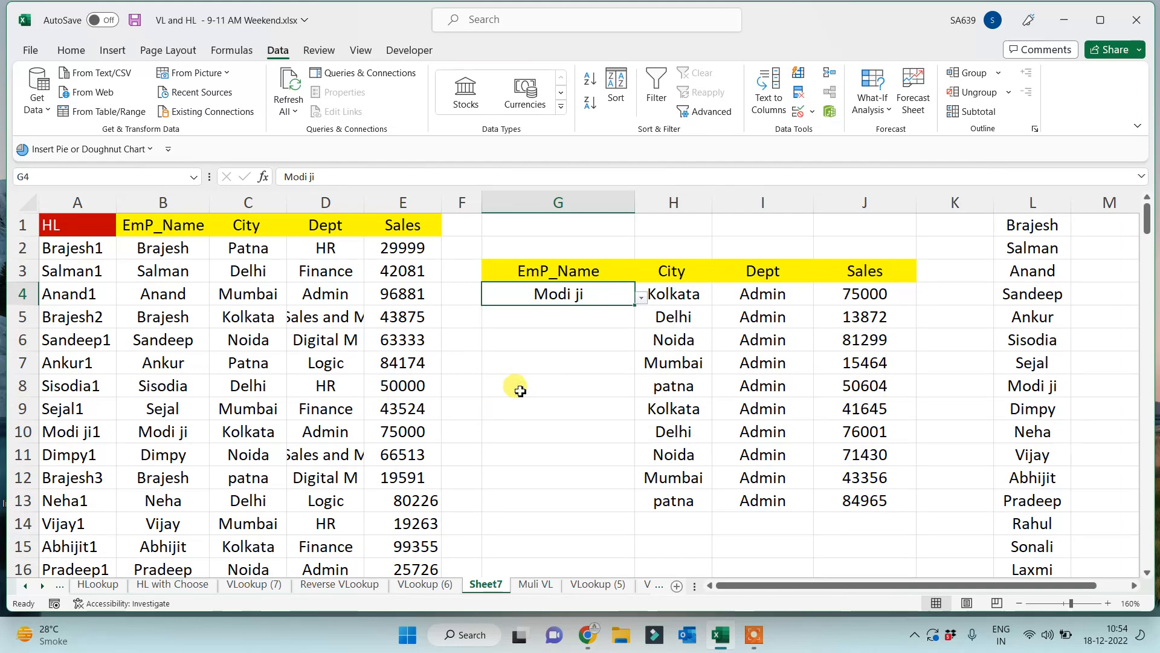
{"action": "left_click", "coordinate": [966, 310]}
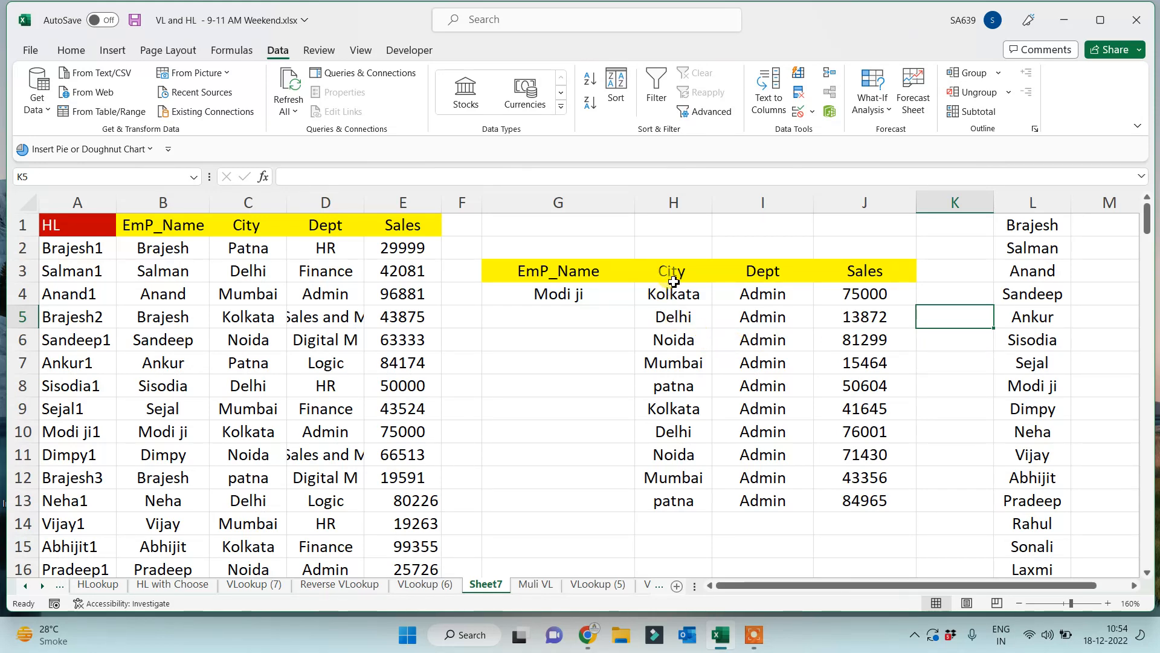
Step: Start a formula-based conditional formatting rule for H4:J19 with the formula =$J4>=60000
{"action": "left_click_drag", "start_coordinate": [674, 275], "coordinate": [817, 482]}
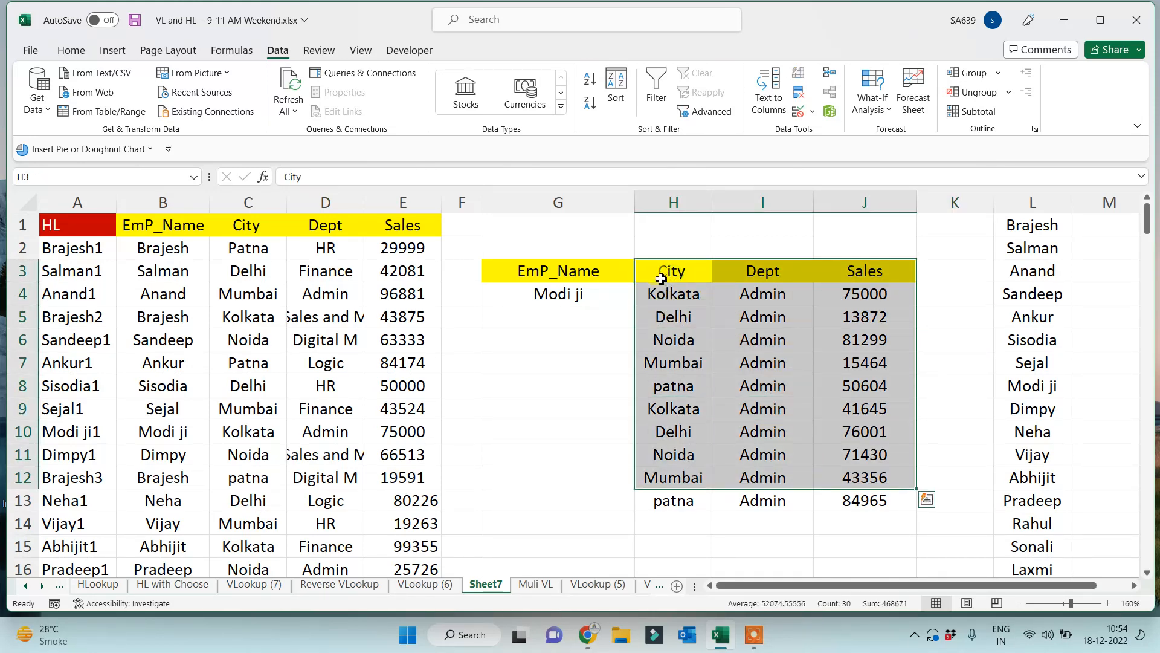
{"action": "left_click", "coordinate": [667, 297]}
{"action": "left_click_drag", "start_coordinate": [666, 297], "coordinate": [819, 544]}
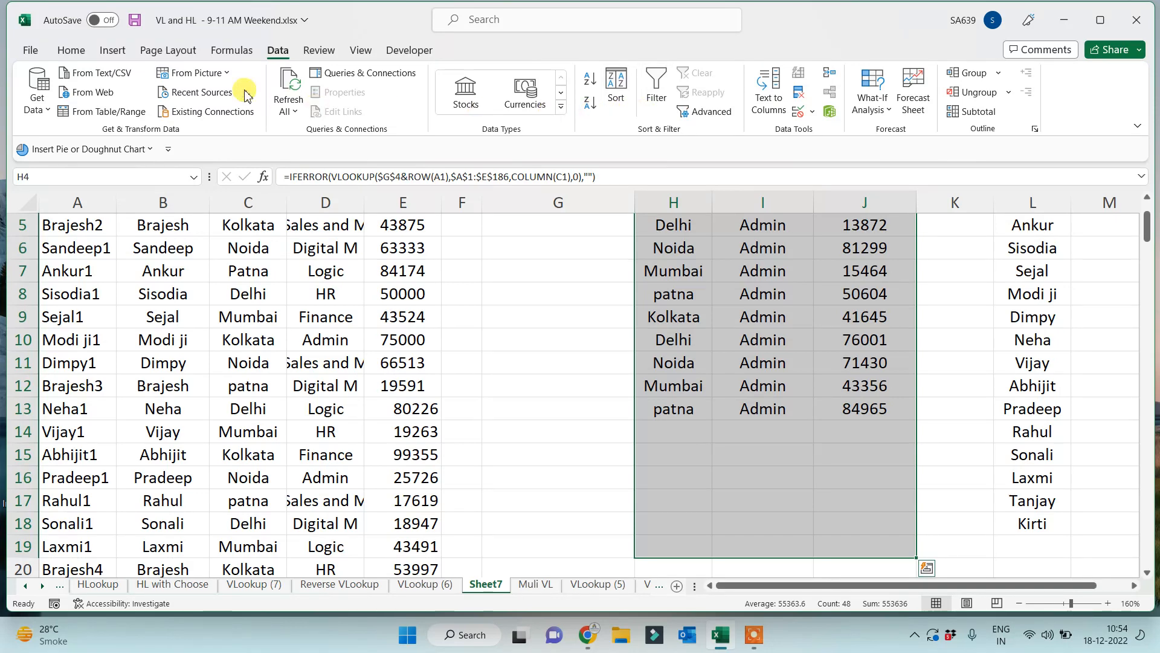
{"action": "left_click", "coordinate": [72, 51]}
{"action": "left_click", "coordinate": [680, 108]}
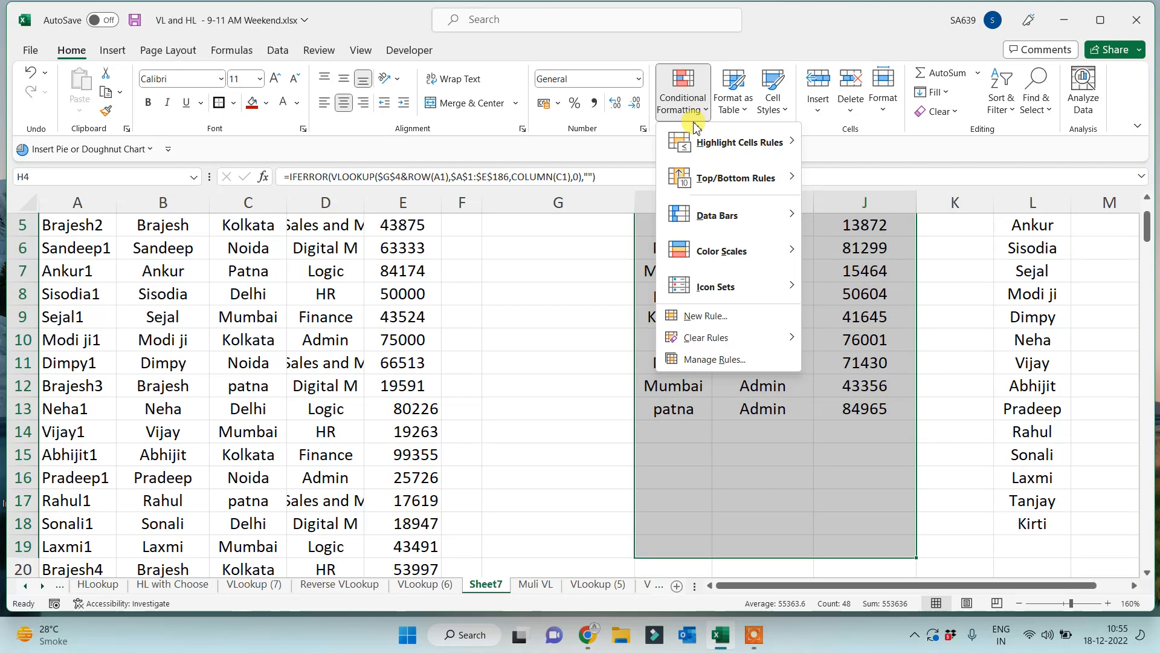
{"action": "left_click", "coordinate": [715, 359]}
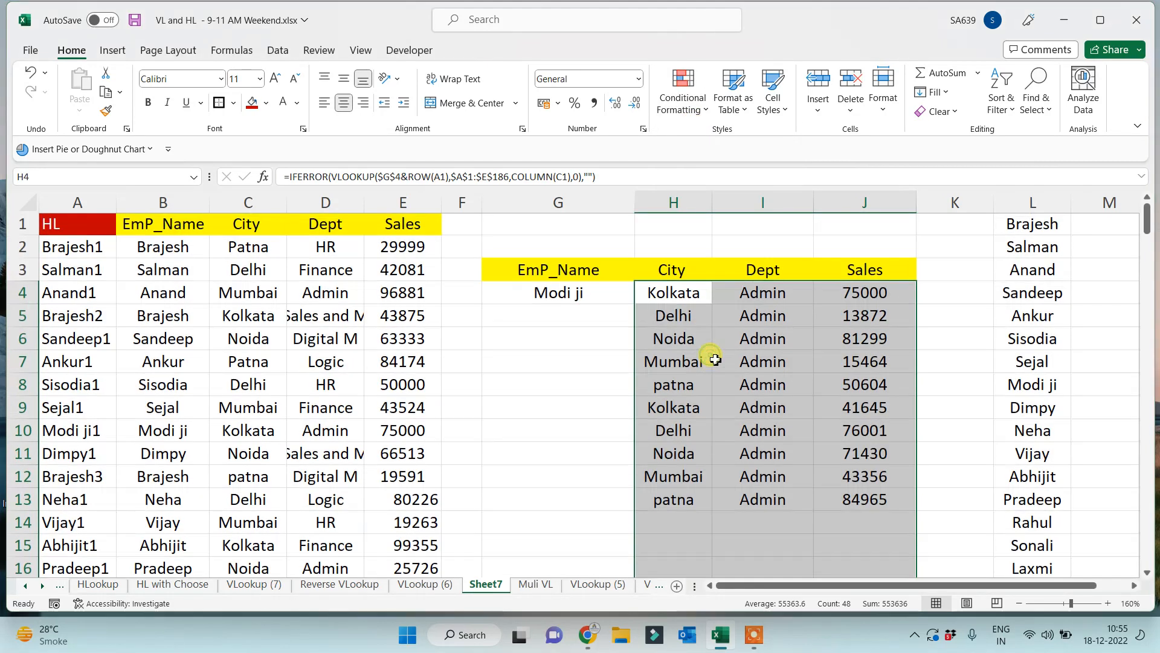
{"action": "left_click", "coordinate": [483, 297]}
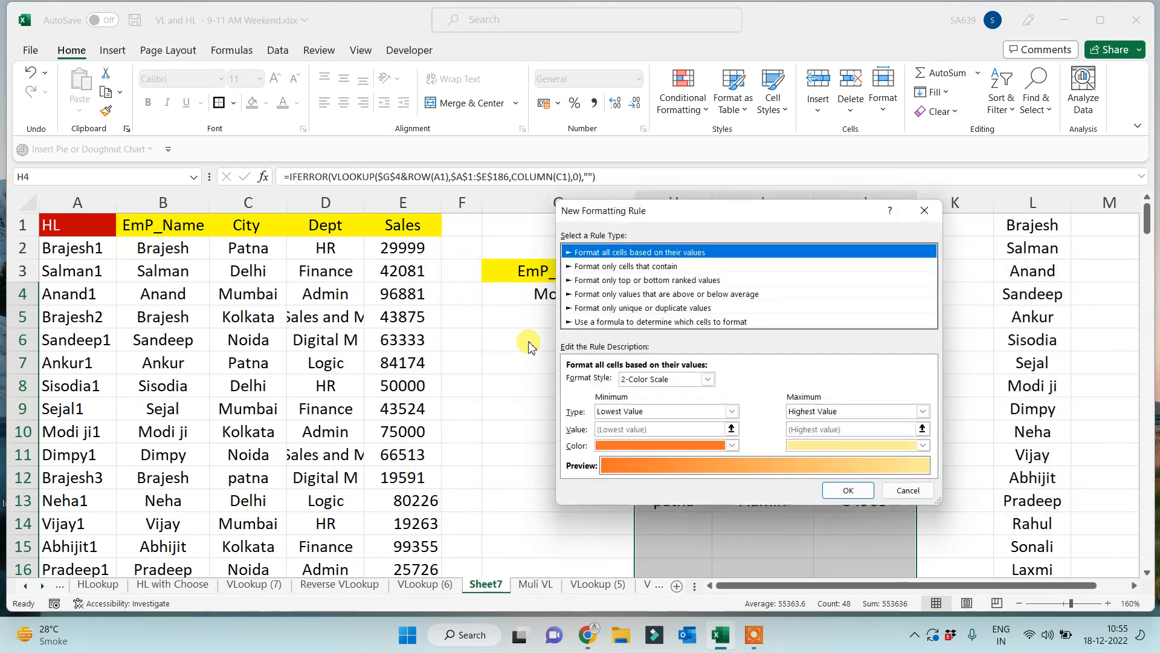
{"action": "left_click", "coordinate": [627, 322]}
{"action": "left_click", "coordinate": [595, 380]}
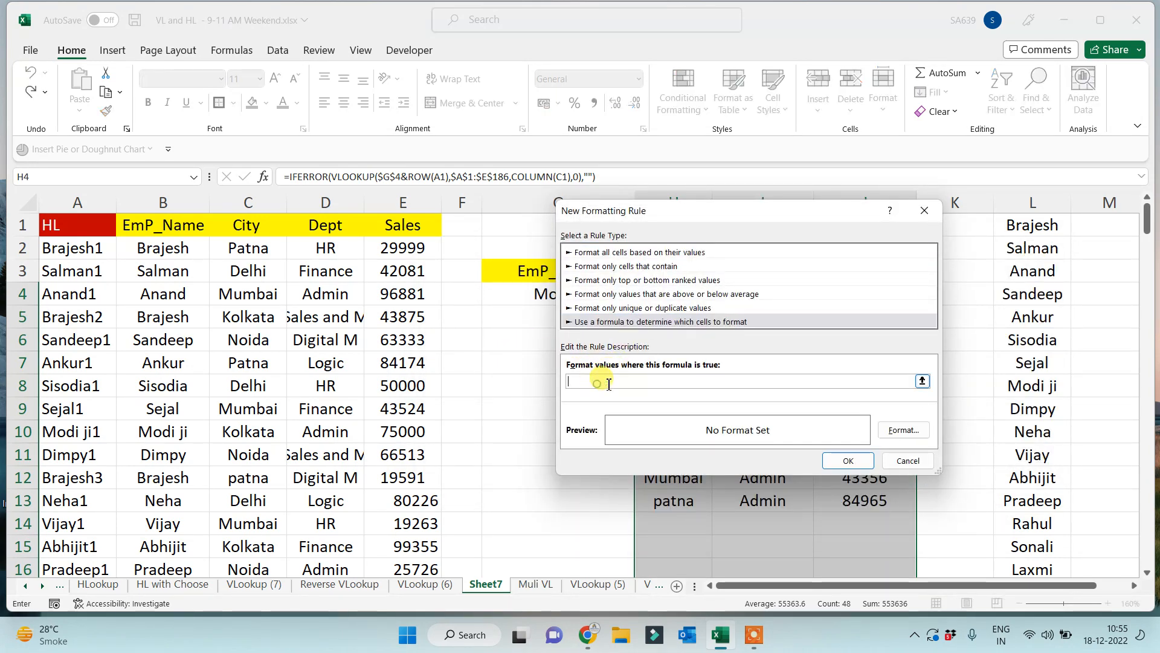
{"action": "left_click_drag", "start_coordinate": [761, 213], "coordinate": [448, 322]}
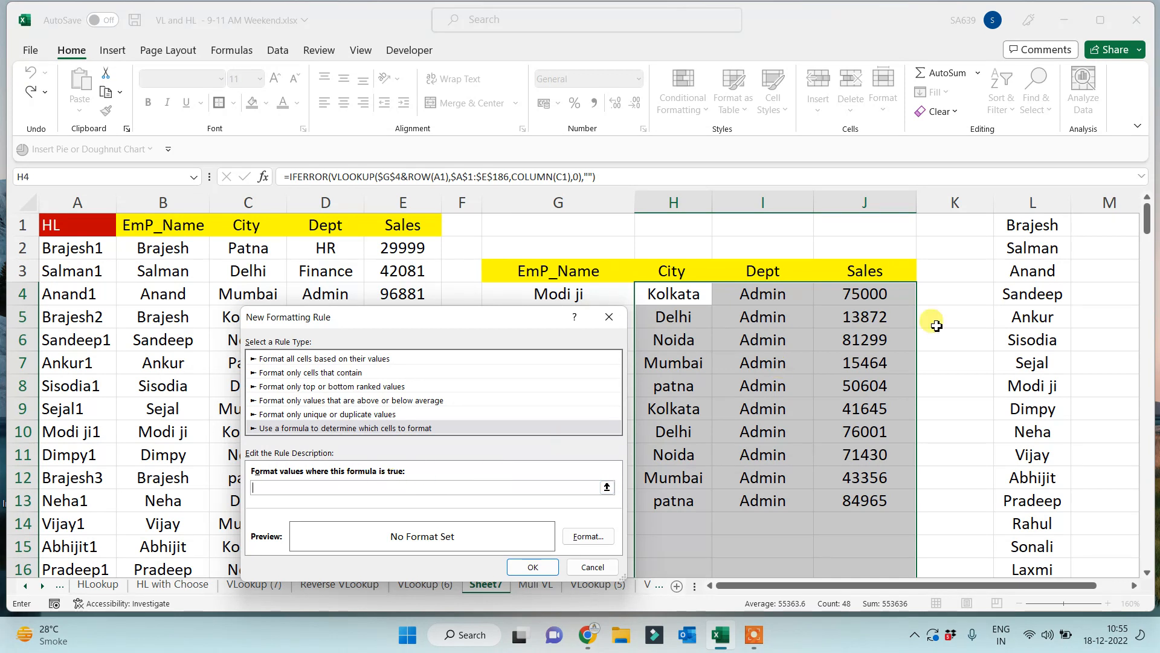
{"action": "left_click", "coordinate": [880, 293]}
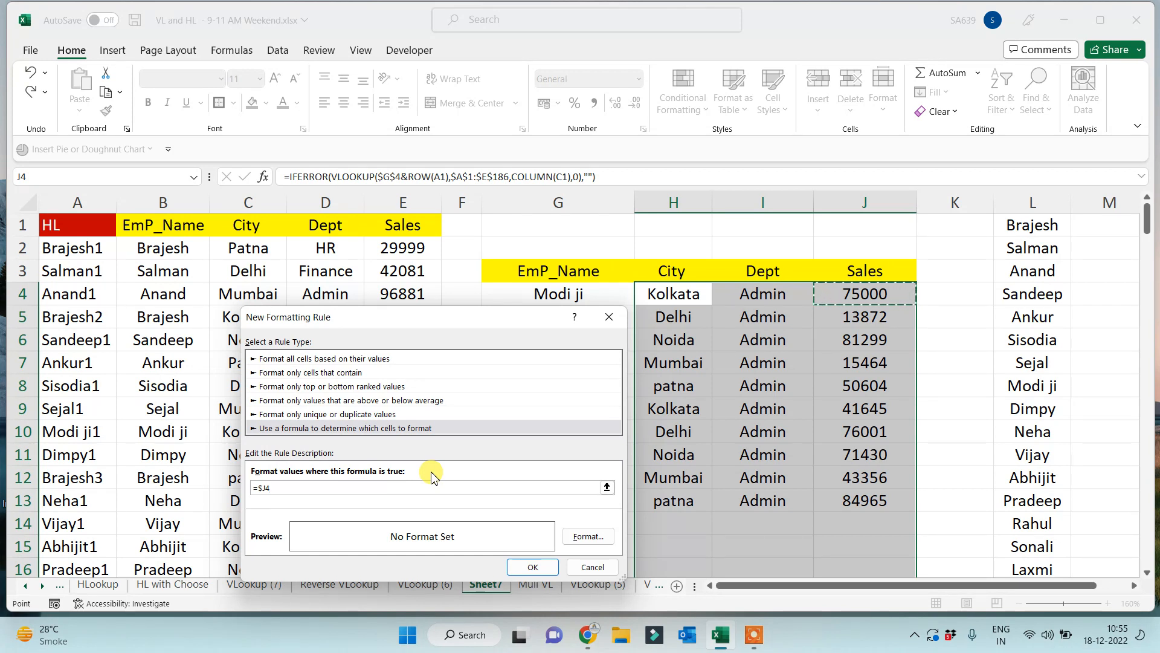
{"action": "type", "text": ">=60000"}
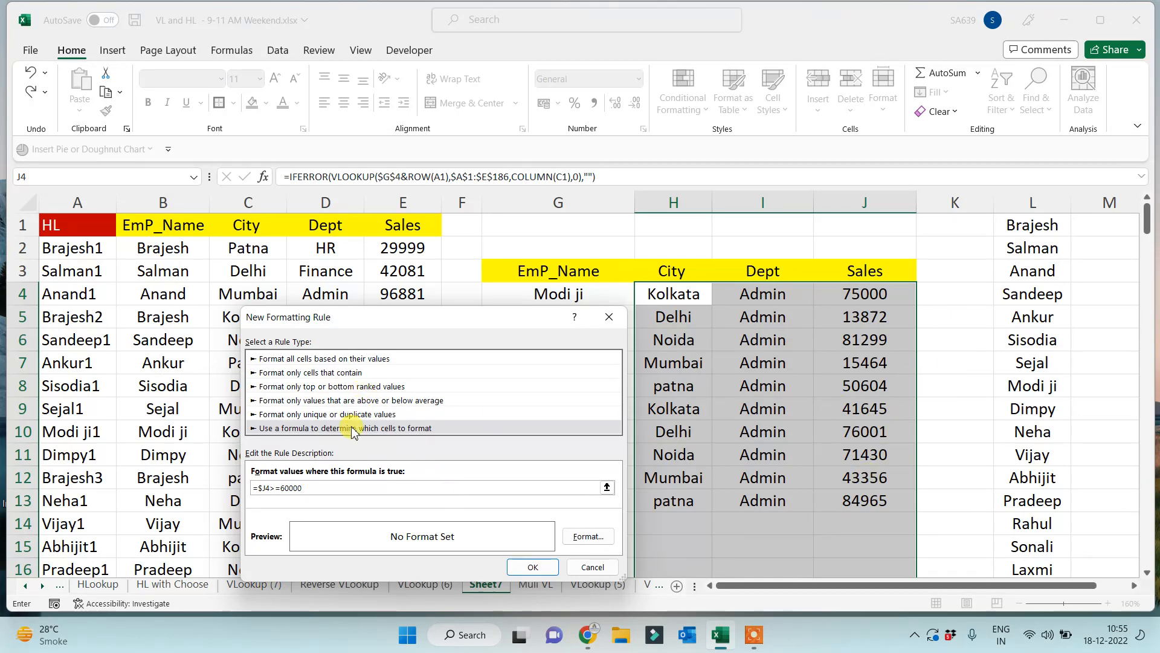
Step: Give the =$J4>=60000 rule a light green fill and apply it to the result range
{"action": "left_click", "coordinate": [591, 534]}
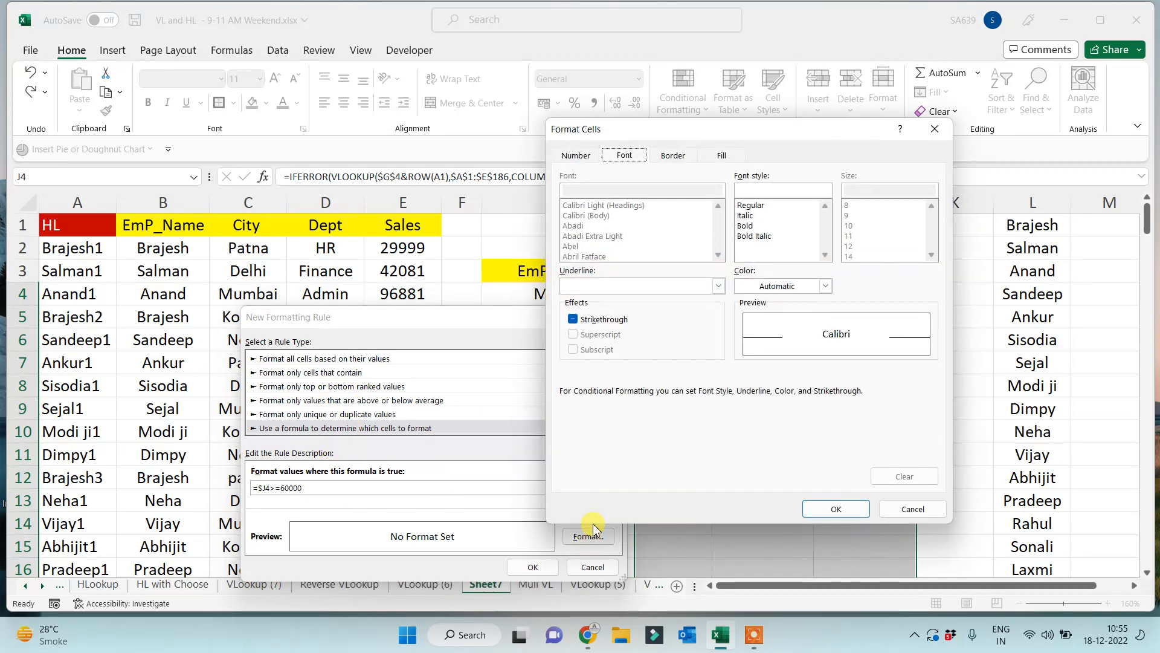
{"action": "left_click", "coordinate": [723, 156]}
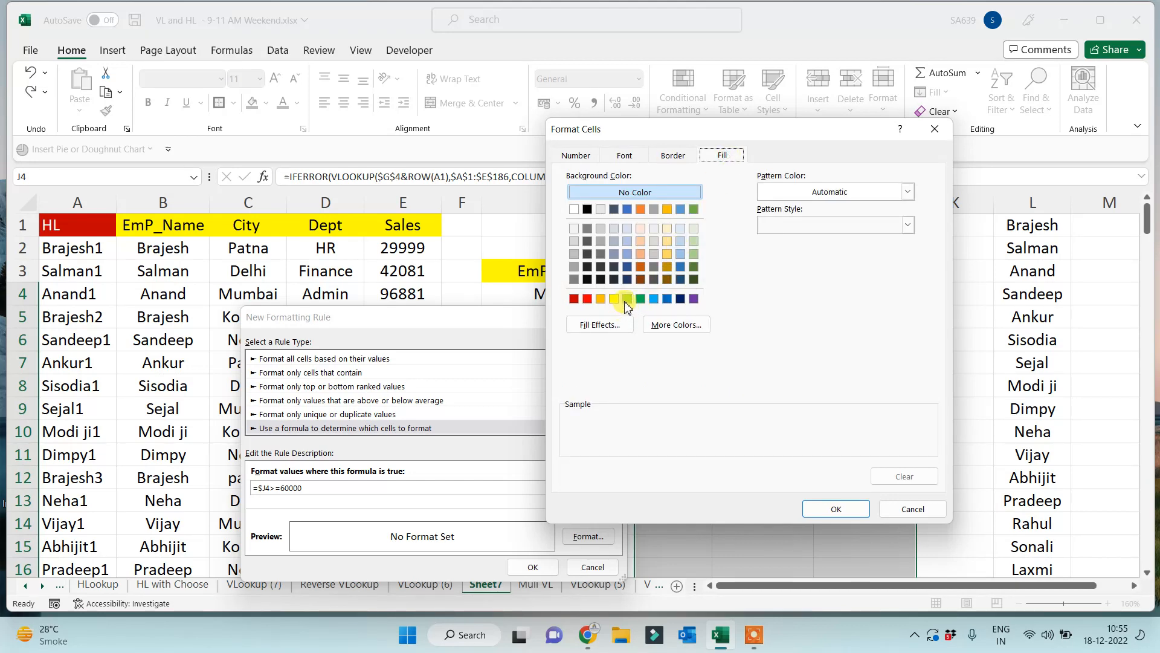
{"action": "left_click", "coordinate": [627, 299]}
{"action": "left_click", "coordinate": [837, 508]}
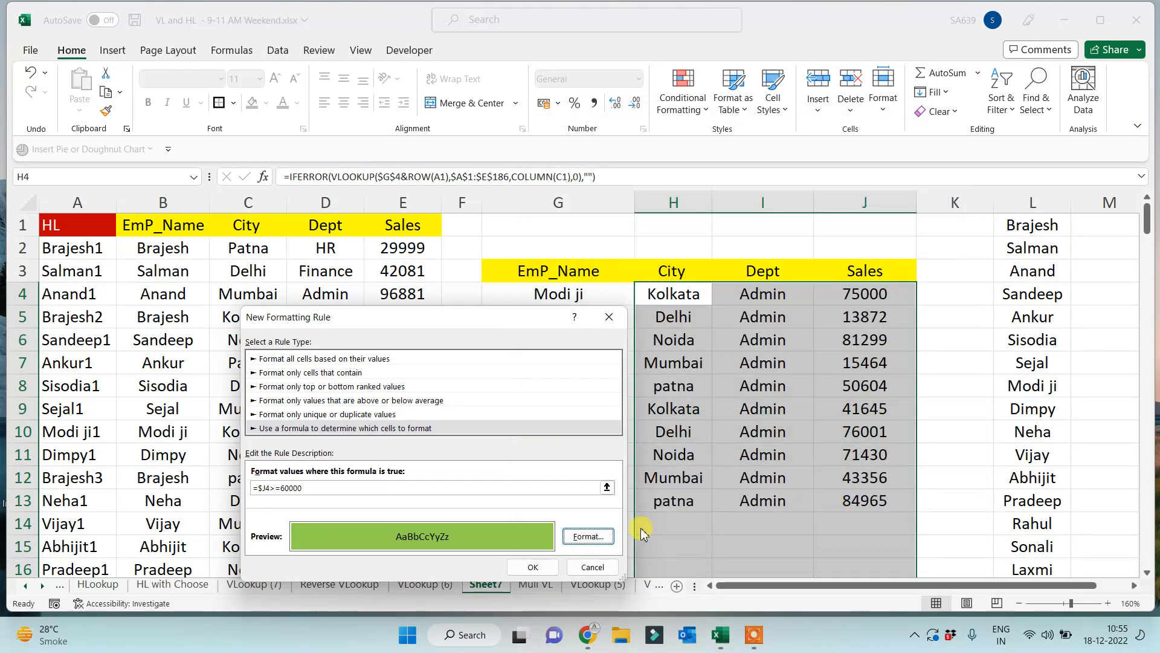
{"action": "left_click", "coordinate": [543, 565]}
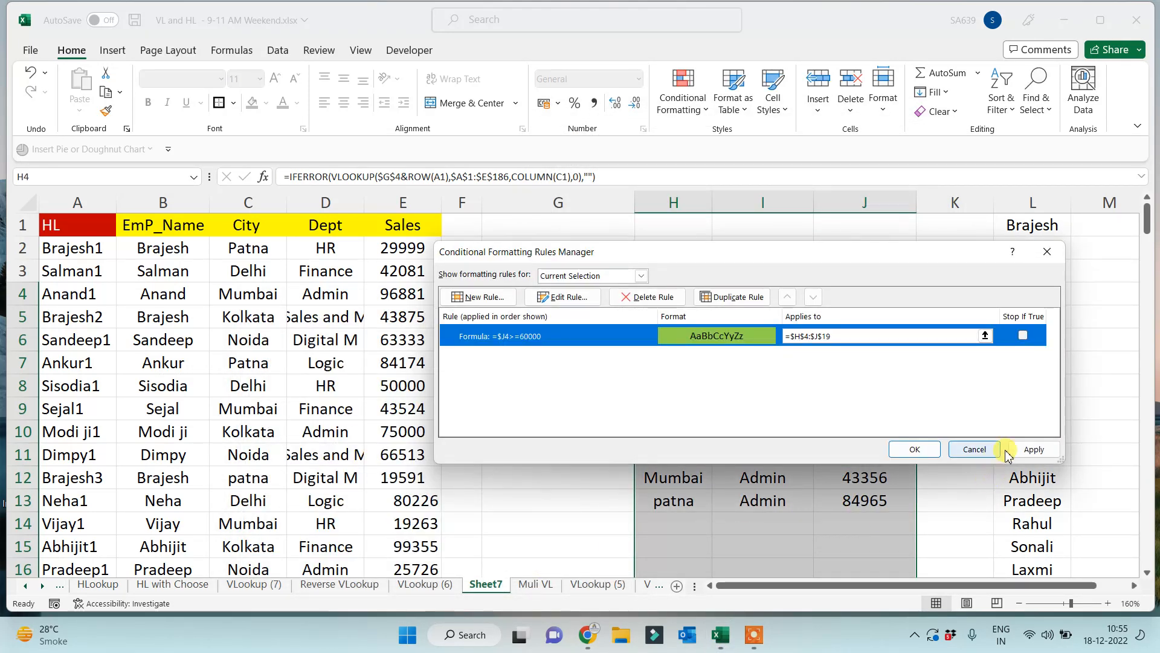
{"action": "left_click", "coordinate": [1028, 451]}
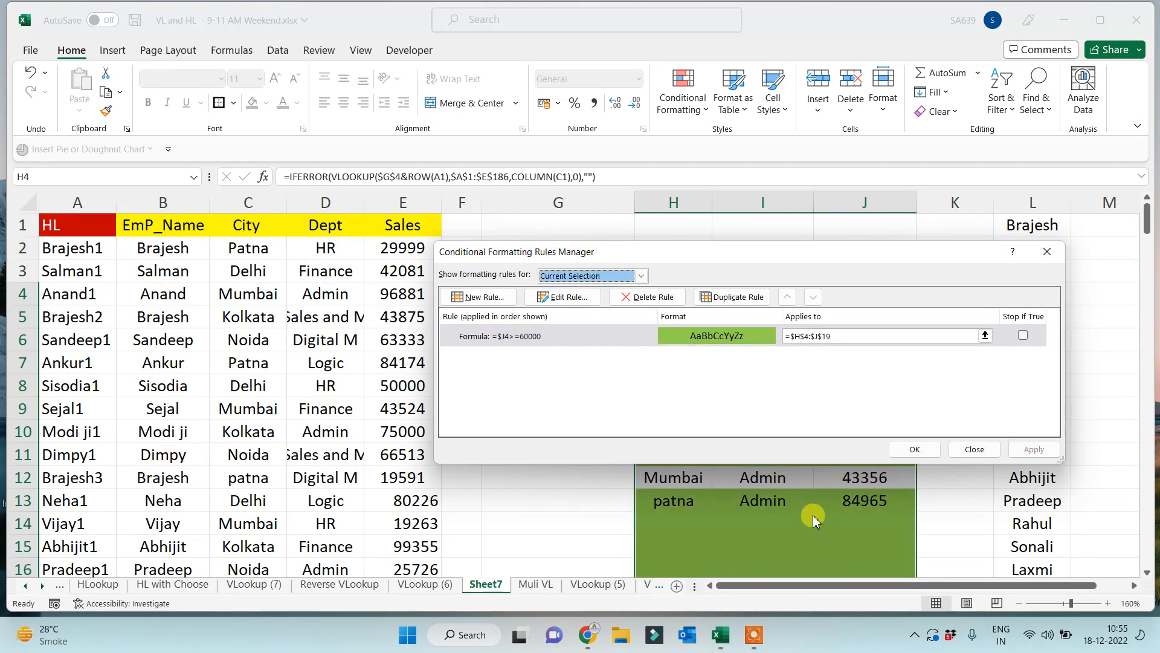
Step: Add a second formula-based formatting rule for H4:J19 with the formula =$J4="" to match blank result rows
{"action": "left_click", "coordinate": [483, 297]}
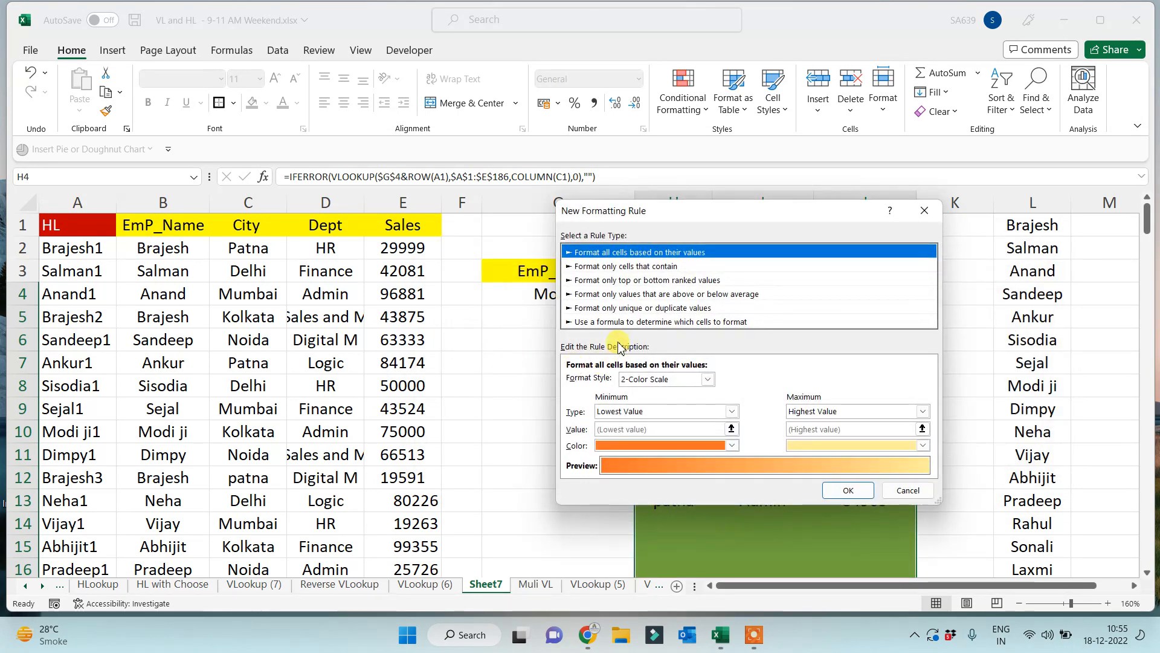
{"action": "left_click", "coordinate": [622, 322]}
{"action": "left_click", "coordinate": [585, 379]}
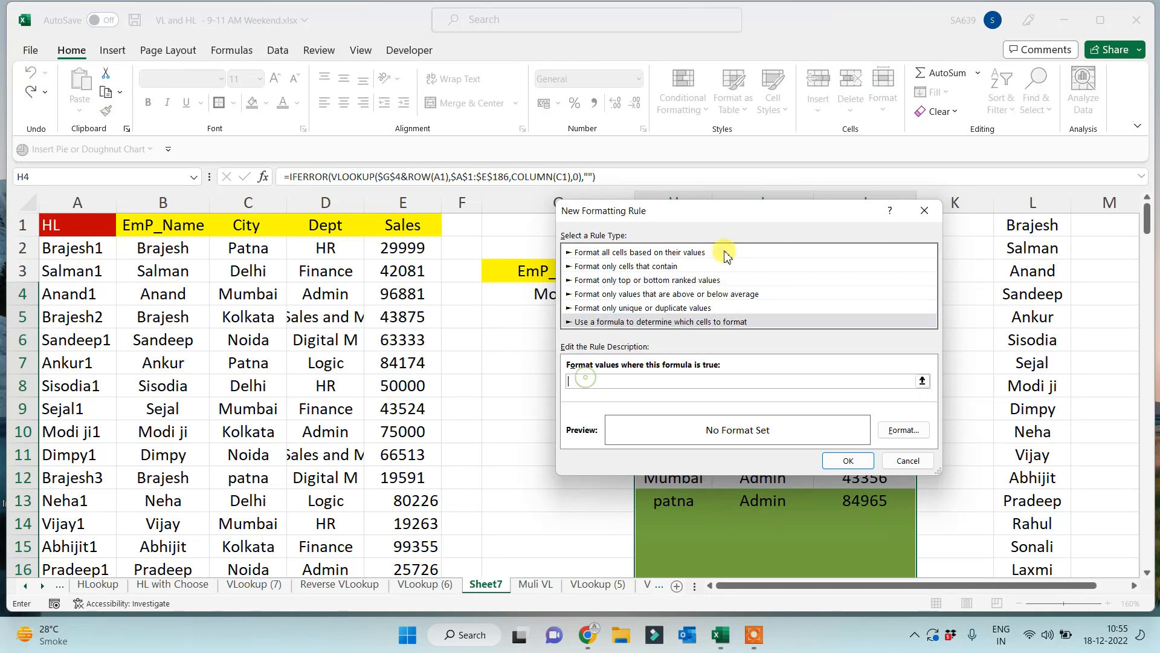
{"action": "left_click_drag", "start_coordinate": [733, 215], "coordinate": [382, 255]}
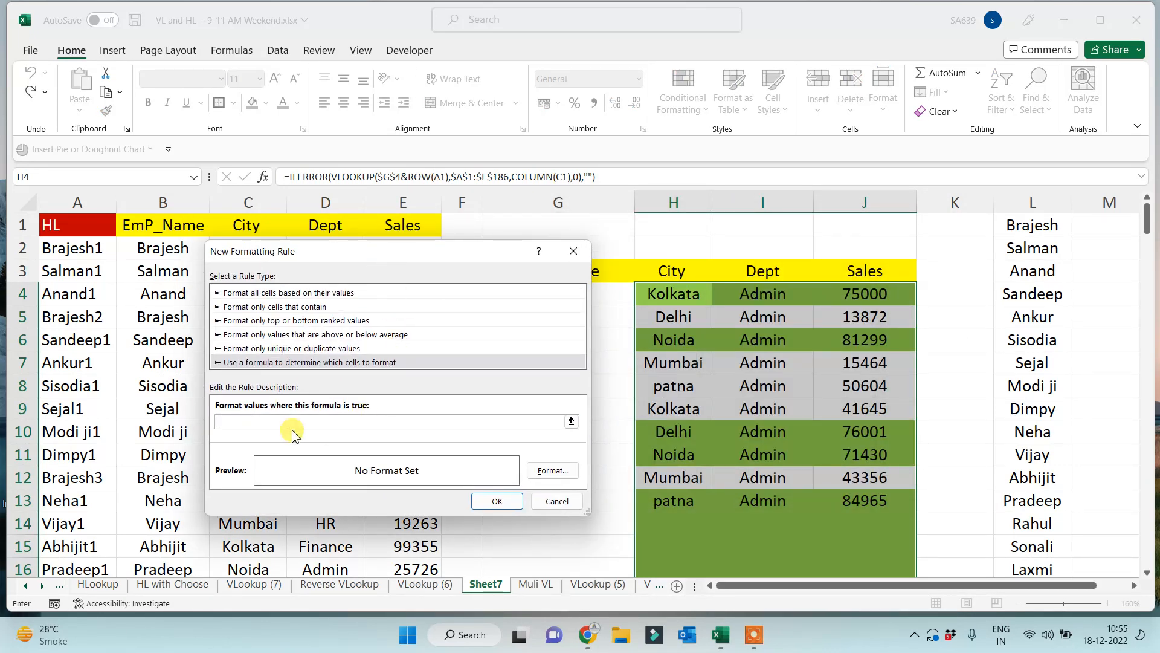
{"action": "left_click", "coordinate": [861, 295]}
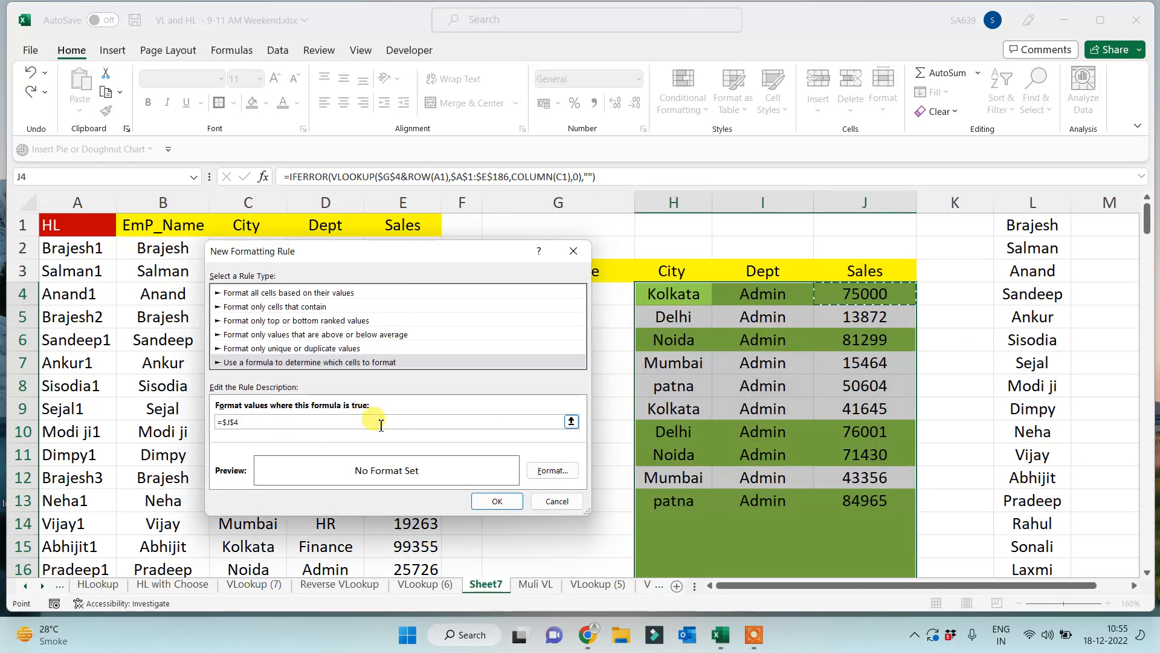
{"action": "key", "text": "F4"}
{"action": "key", "text": "F4"}
{"action": "type", "text": "="}
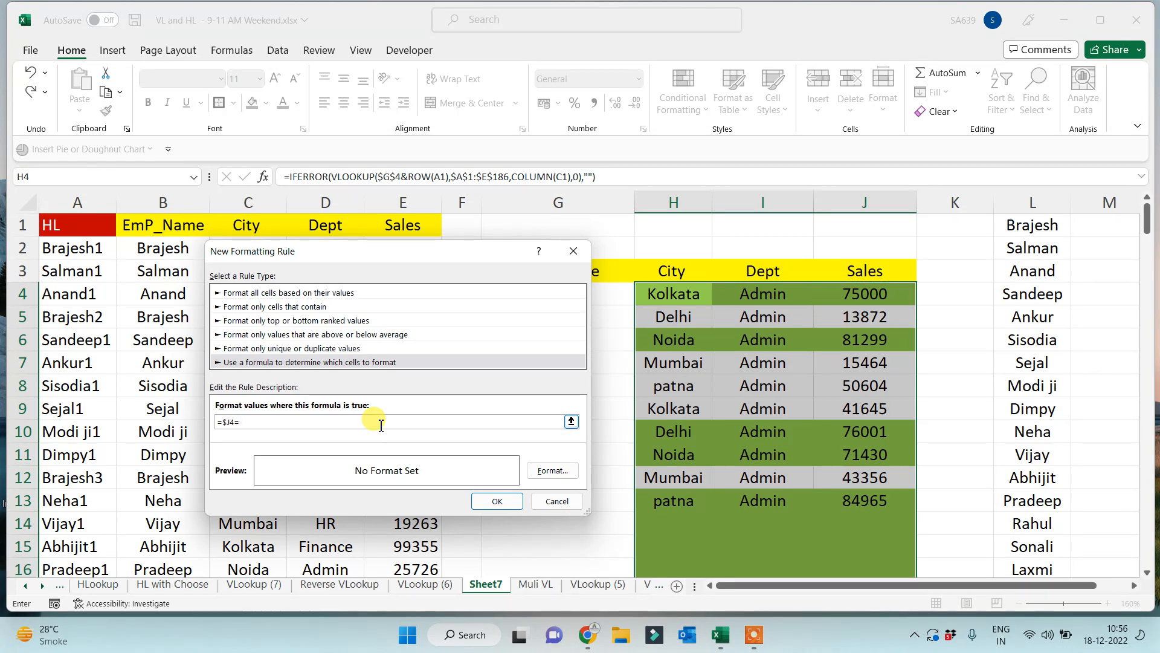
{"action": "type", "text": "\""}
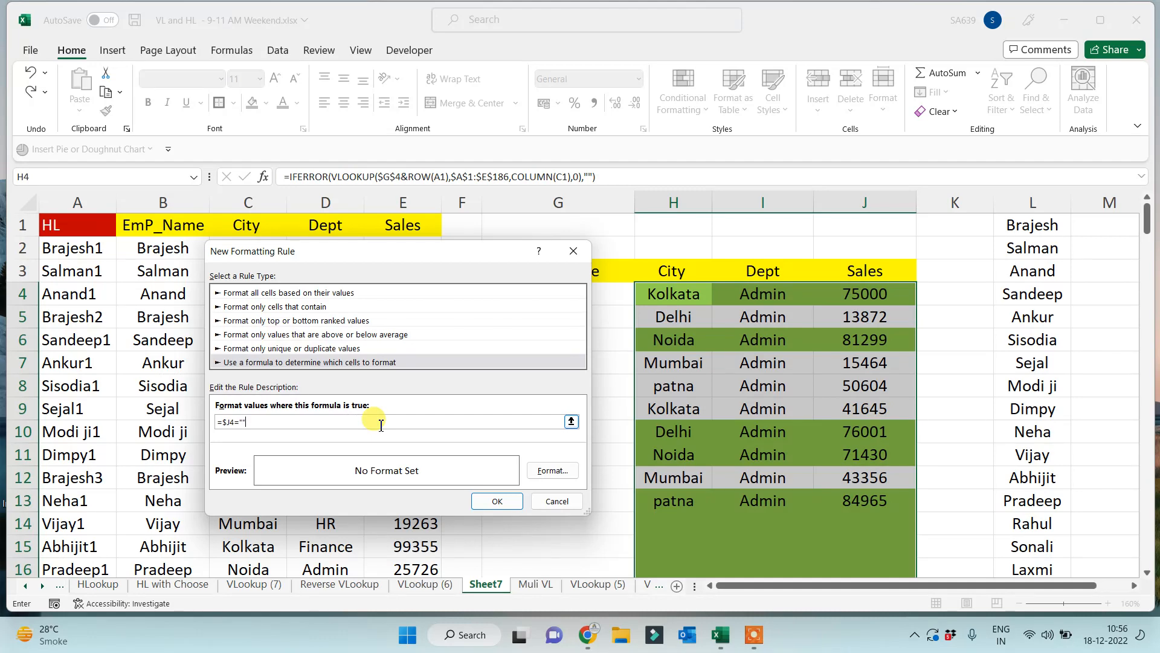
Step: Set the blank-row rule's fill to No Color and apply both conditional formatting rules
{"action": "left_click", "coordinate": [551, 470]}
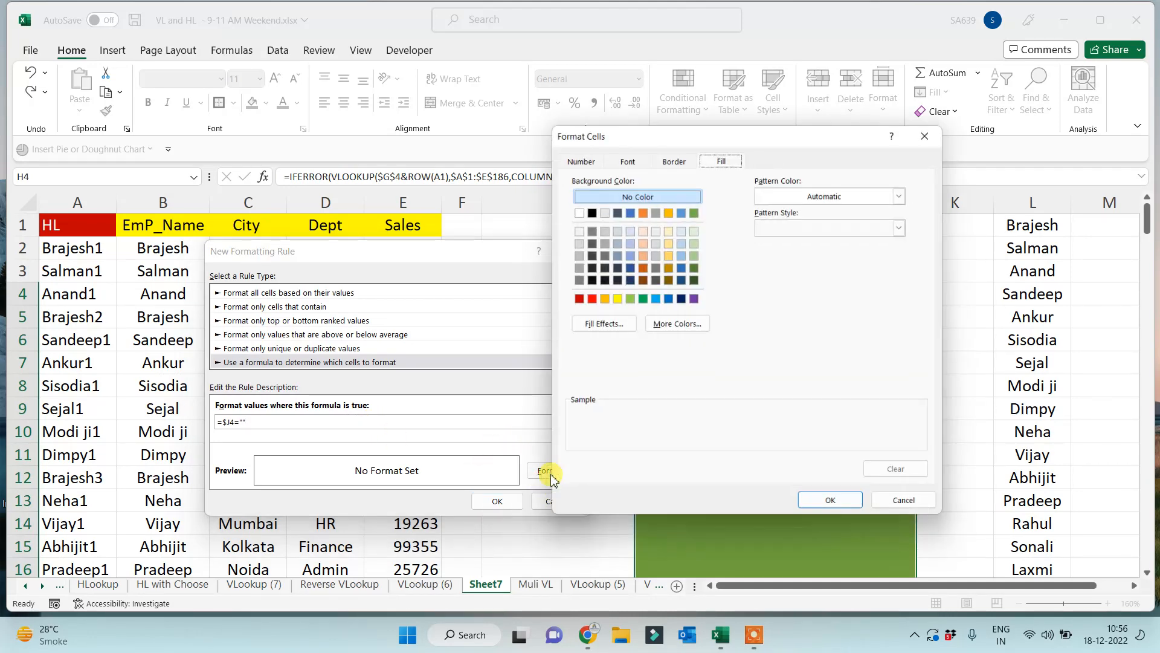
{"action": "left_click", "coordinate": [607, 193]}
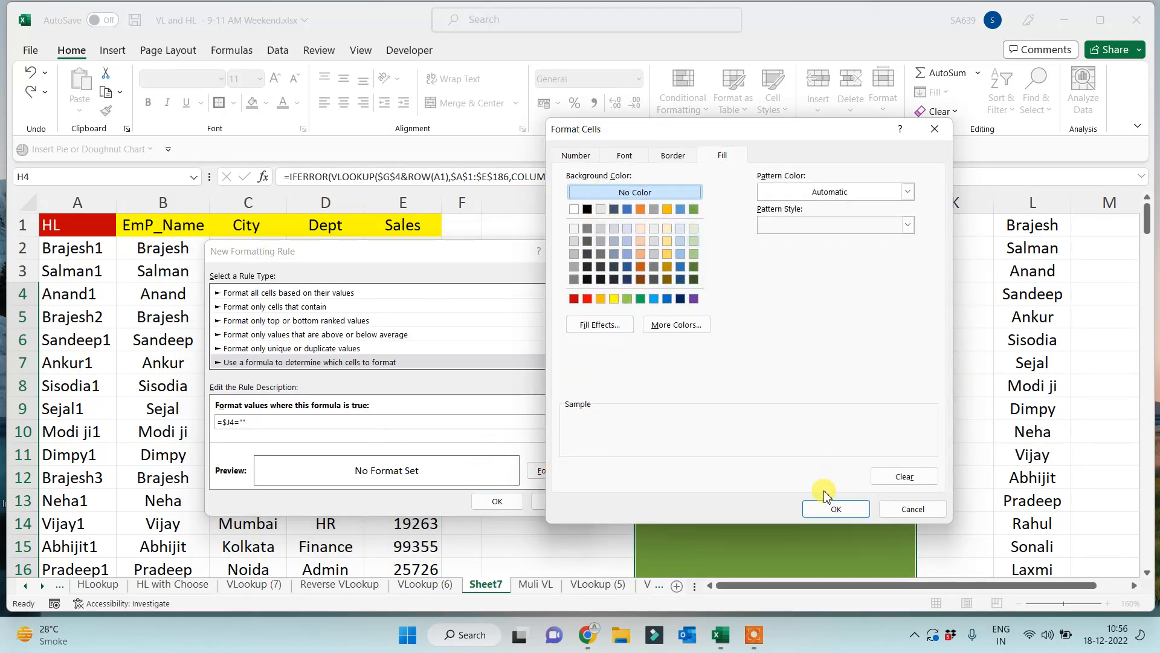
{"action": "left_click", "coordinate": [836, 509]}
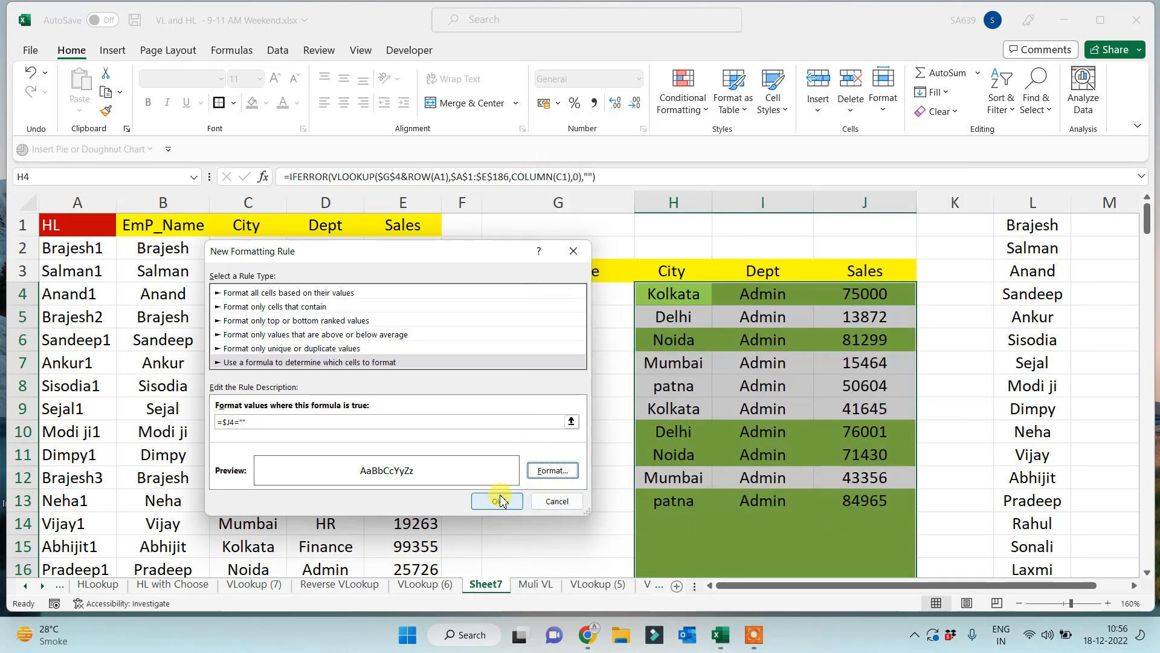
{"action": "left_click", "coordinate": [498, 504]}
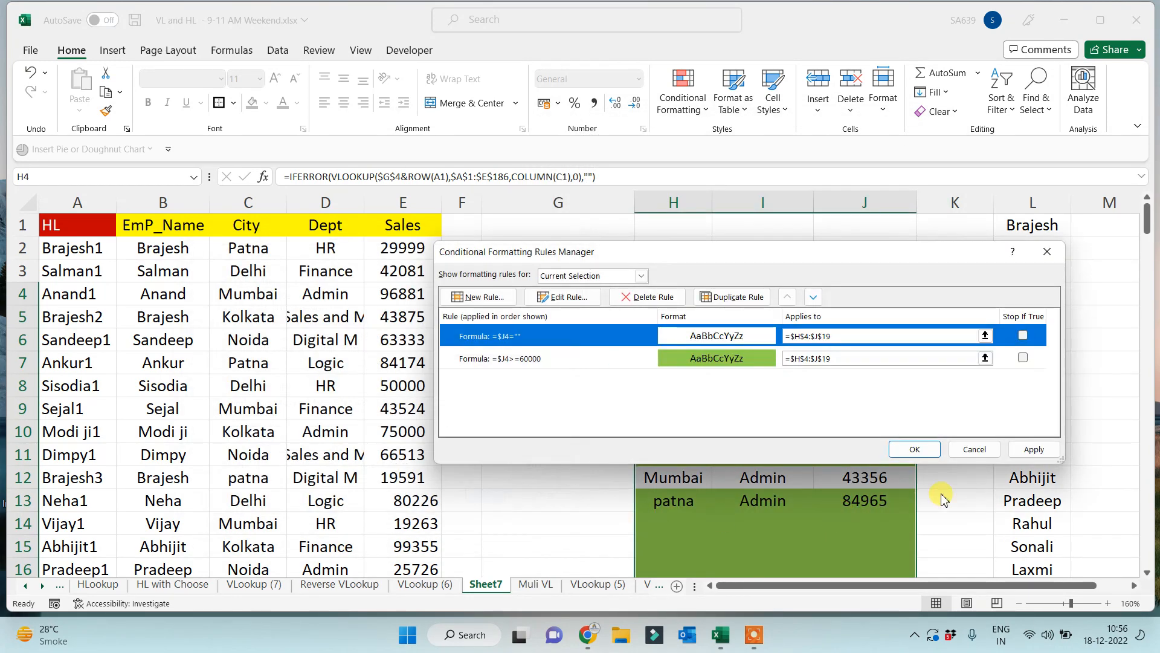
{"action": "left_click", "coordinate": [913, 450]}
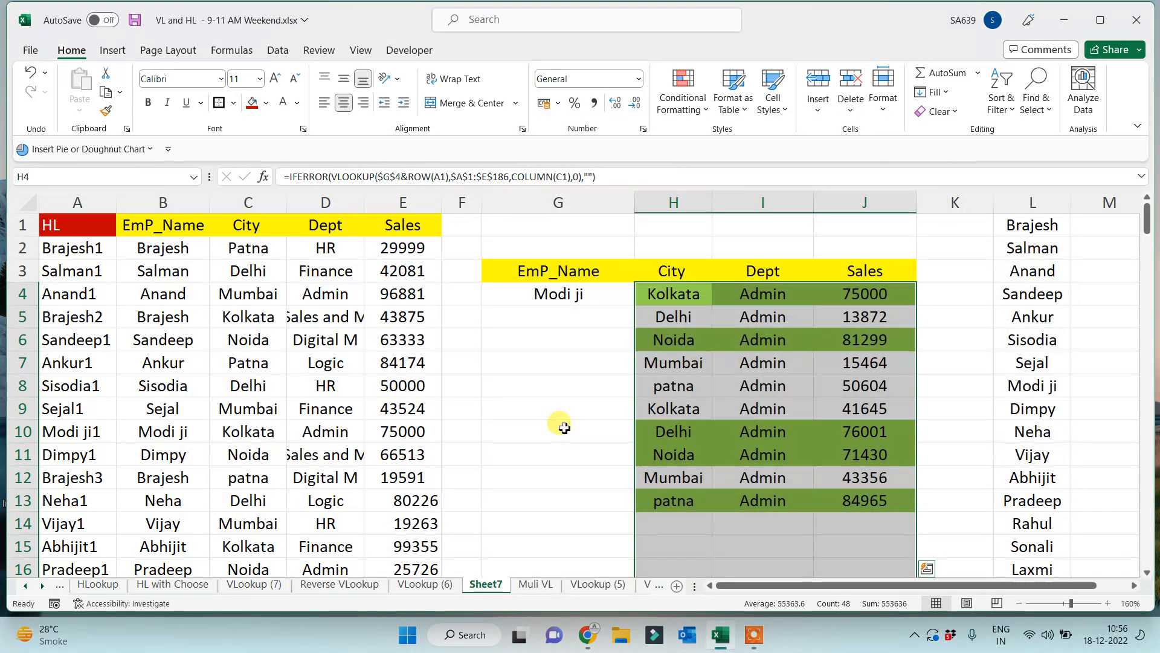
Step: Test the highlighting by choosing the 13th, 16th and 18th employee names in the G4 dropdown, and return to the 13th
{"action": "left_click", "coordinate": [563, 426]}
{"action": "left_click", "coordinate": [553, 296]}
{"action": "left_click", "coordinate": [641, 297]}
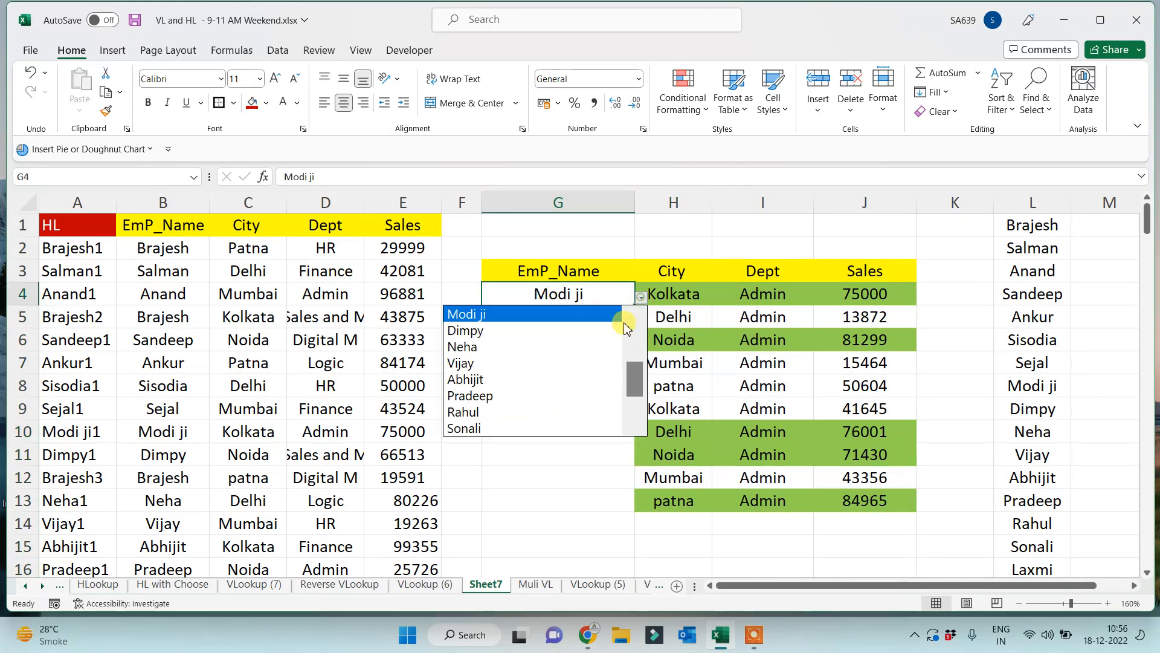
{"action": "left_click", "coordinate": [511, 393]}
{"action": "left_click", "coordinate": [642, 298]}
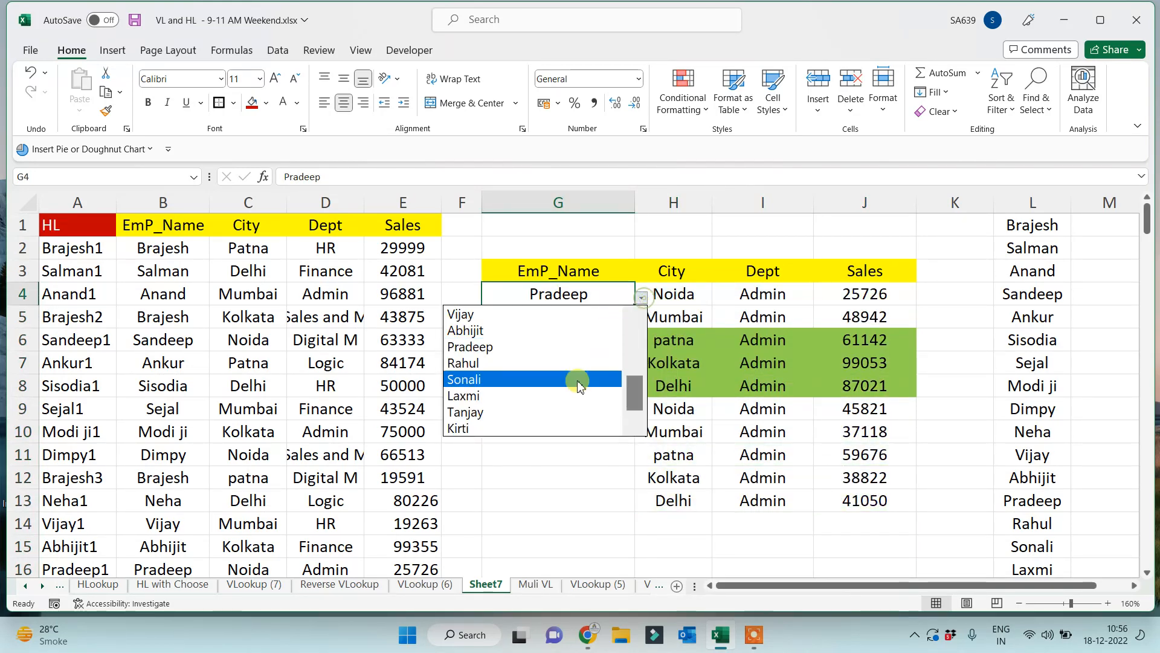
{"action": "left_click", "coordinate": [559, 392]}
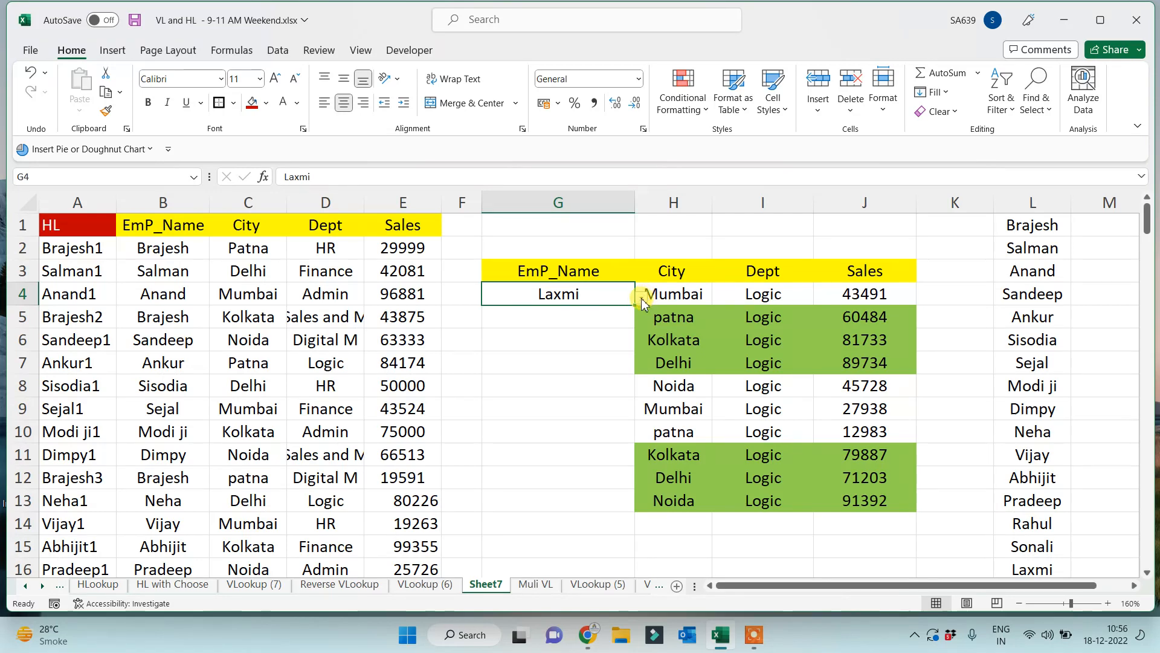
{"action": "left_click", "coordinate": [641, 298]}
{"action": "left_click", "coordinate": [494, 427]}
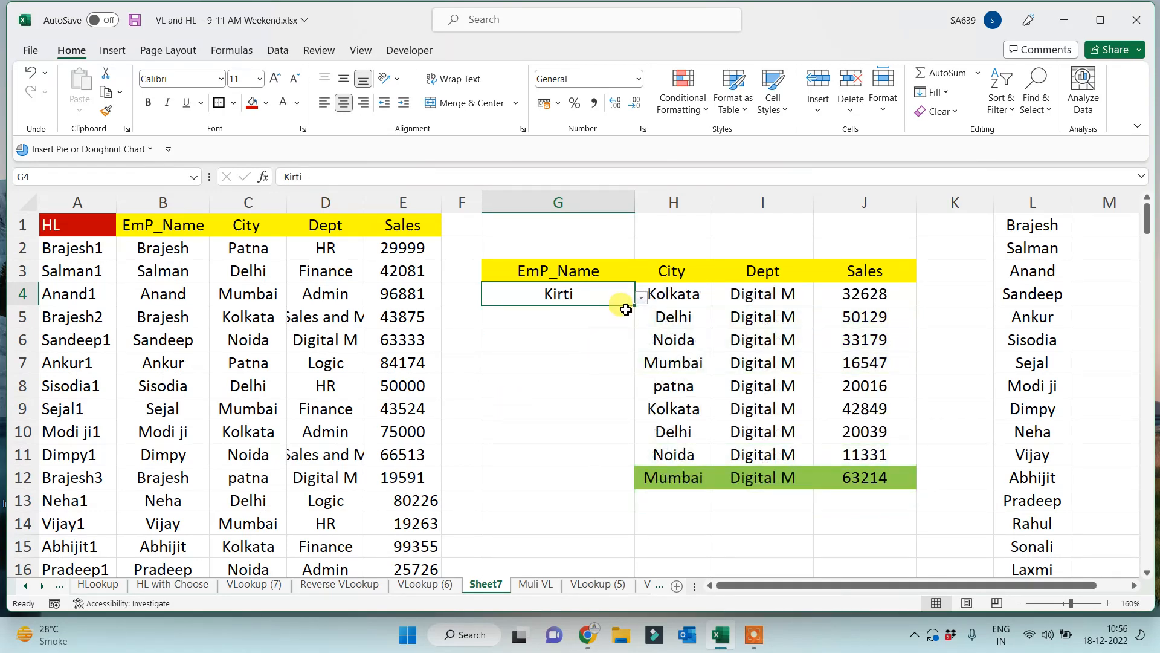
{"action": "left_click", "coordinate": [641, 298]}
{"action": "left_click", "coordinate": [520, 350]}
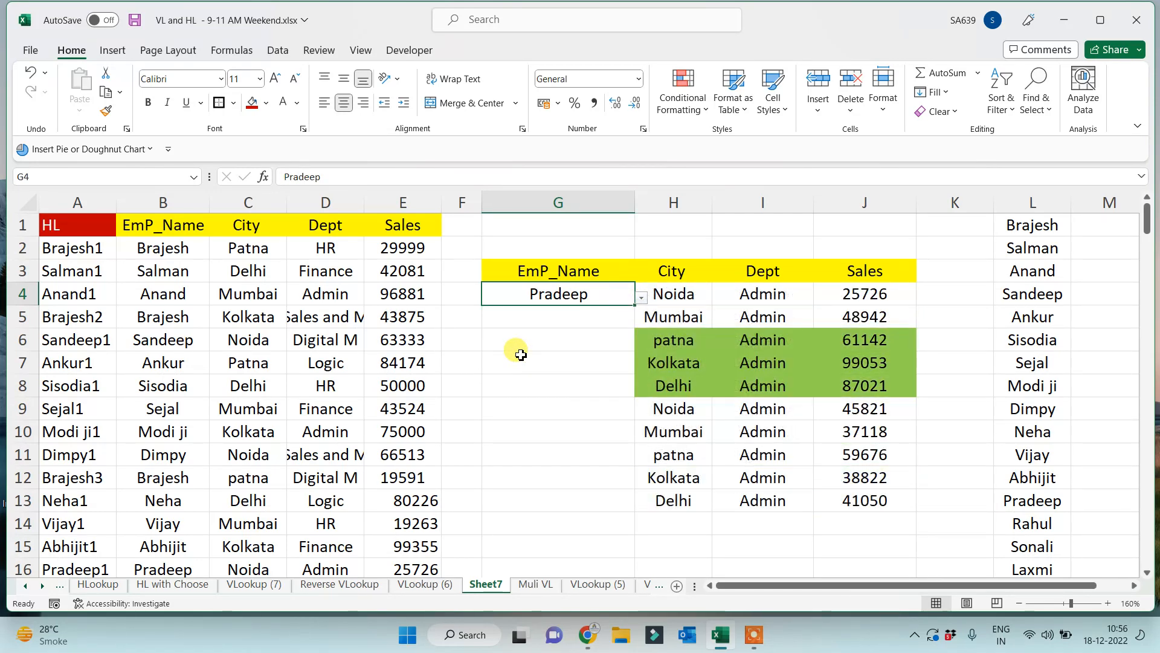
Step: Copy the lookup formula from H4 and show it as text in G1: =IFERROR(VLOOKUP($G$4&ROW(A1),$A$1:$E$186,COLUMN(C1),0),"")
{"action": "left_click", "coordinate": [703, 293]}
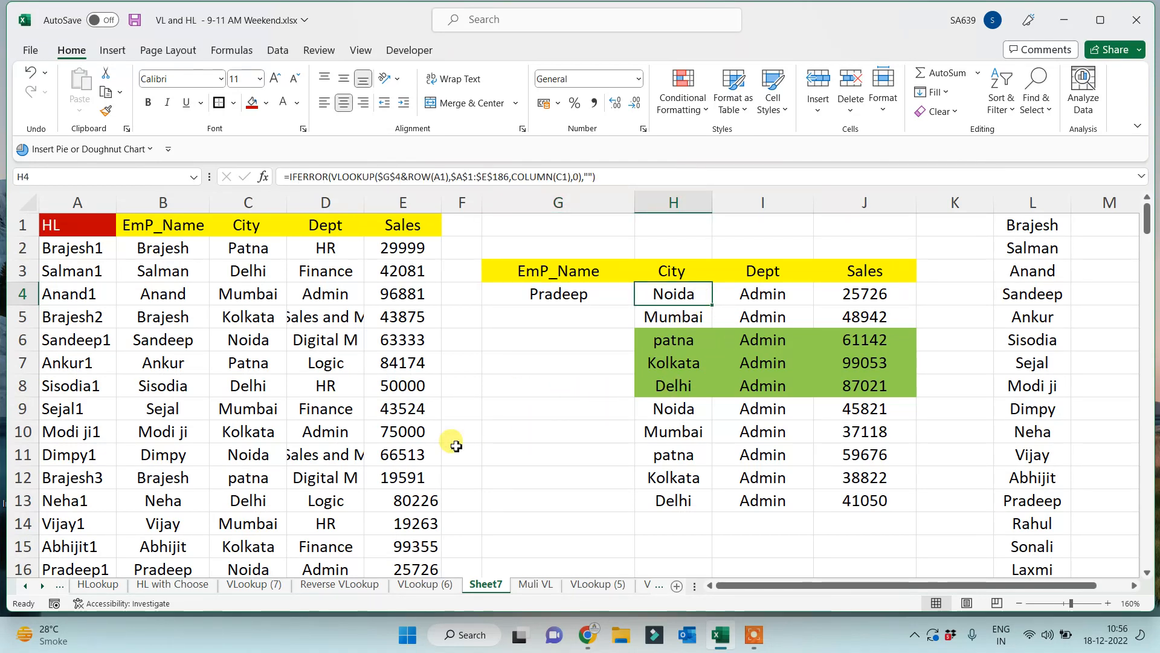
{"action": "left_click", "coordinate": [603, 176]}
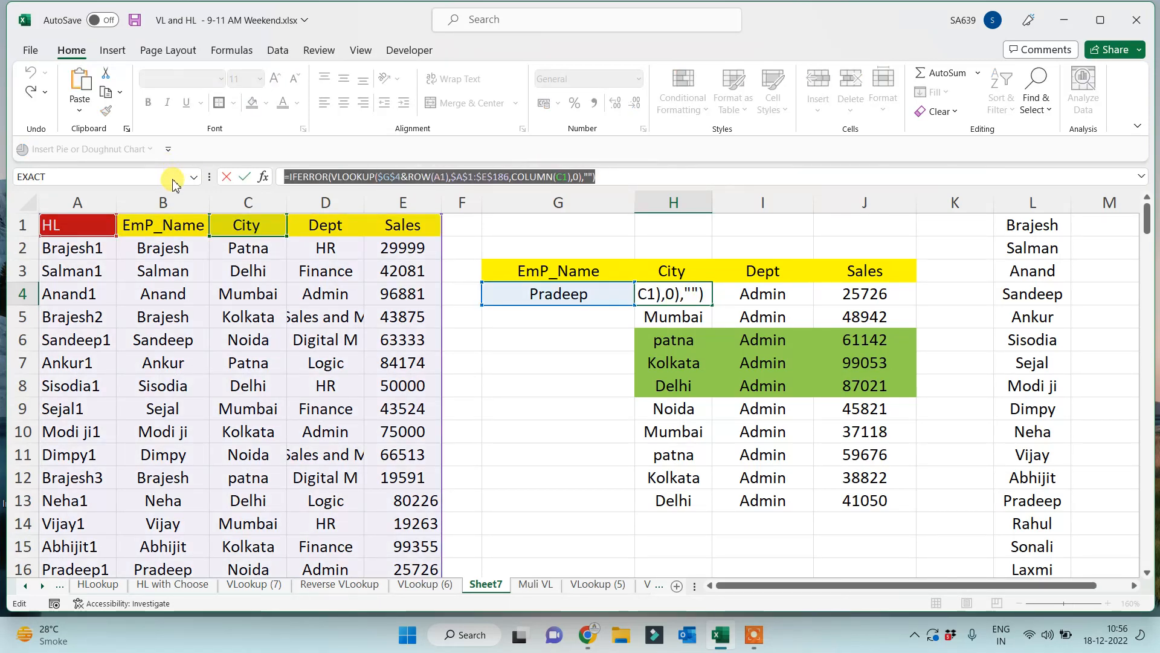
{"action": "key", "text": "Escape"}
{"action": "double_click", "coordinate": [598, 222]}
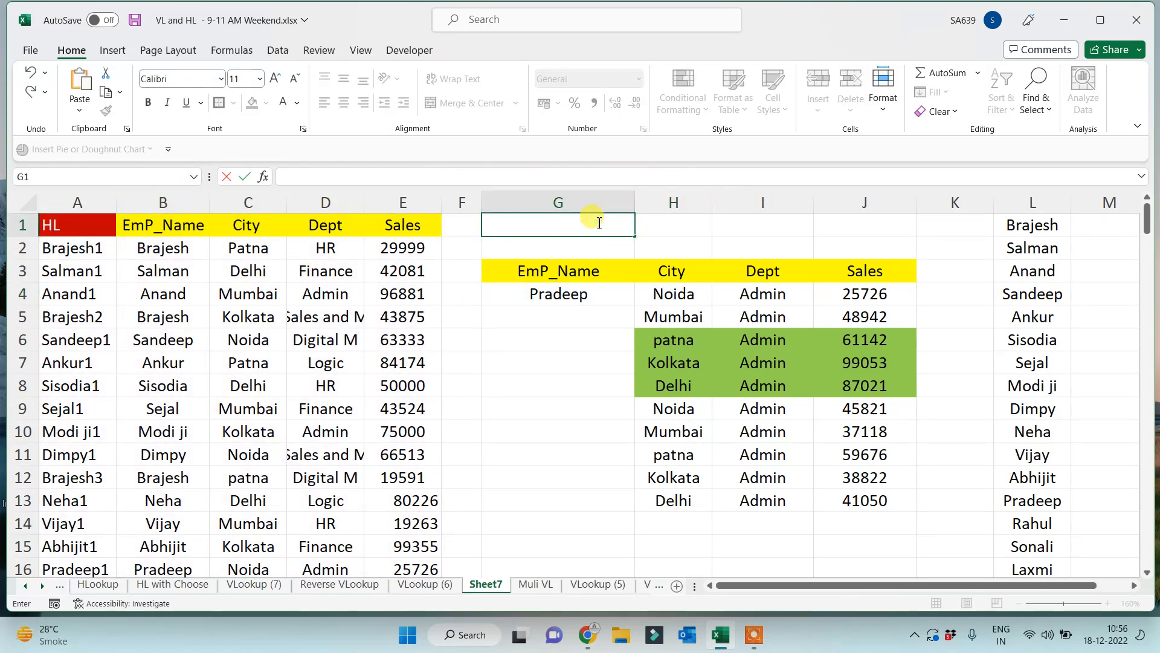
{"action": "type", "text": "=IFERROR(VLOOKUP($G$4&ROW(A1),$A$1:$E$186,COLUMN(C1),0),\"\")"}
{"action": "left_click", "coordinate": [570, 400]}
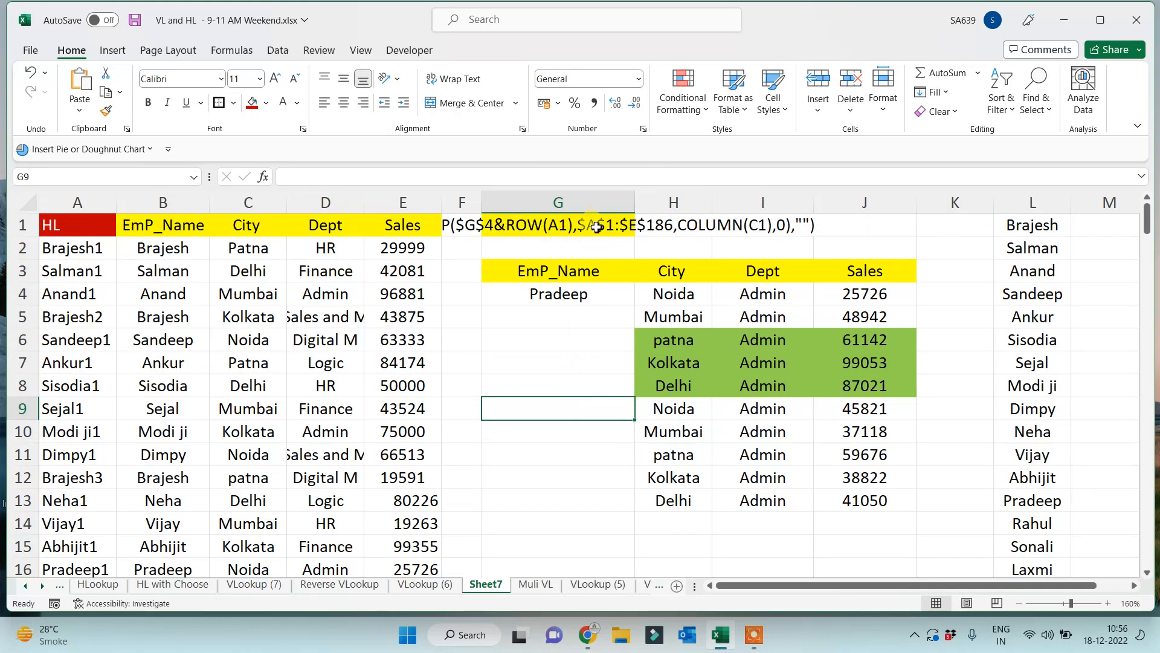
Step: Merge and center G1:K1, and format the formula text with font size 10, a red fill and white font color
{"action": "left_click_drag", "start_coordinate": [597, 226], "coordinate": [939, 218]}
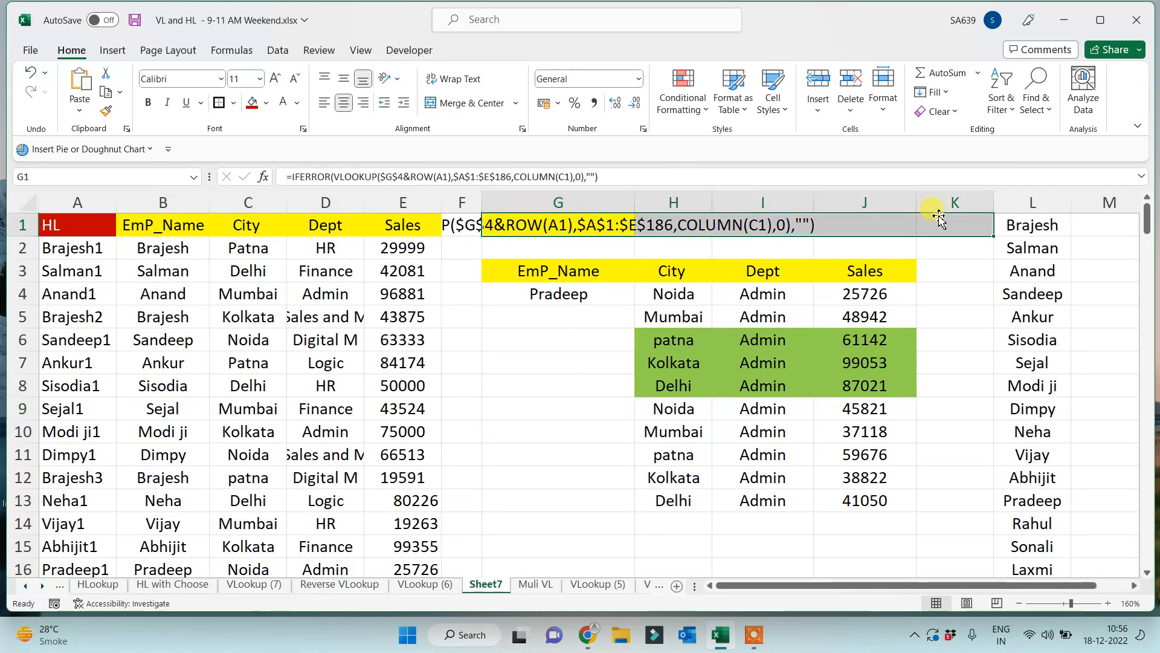
{"action": "left_click", "coordinate": [464, 103]}
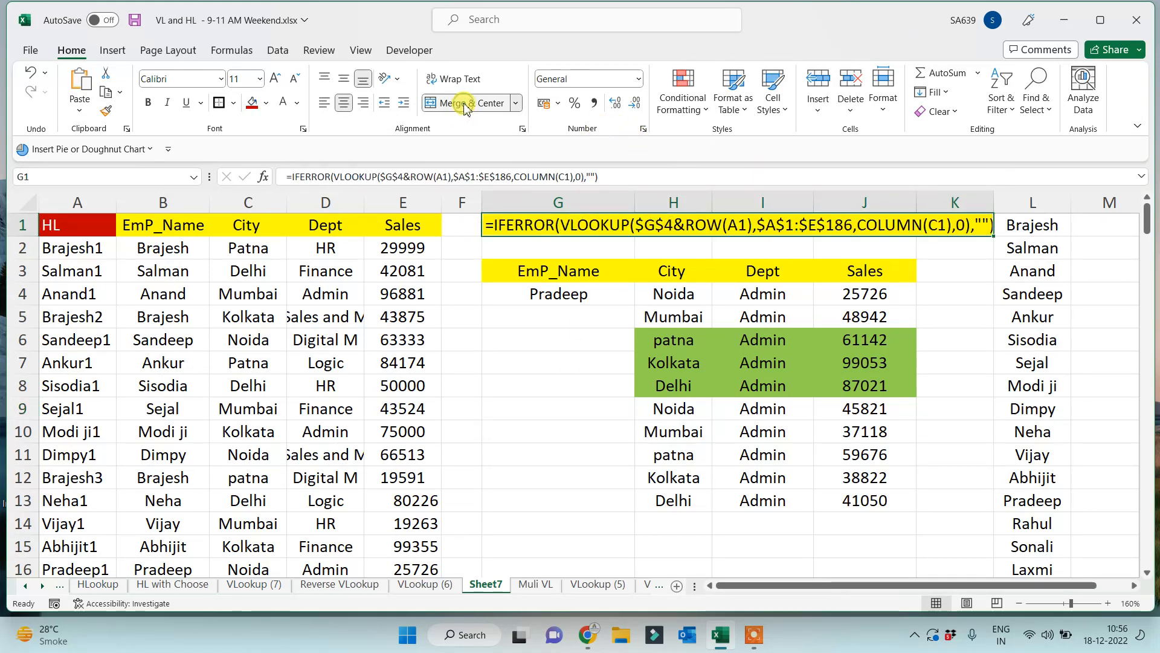
{"action": "left_click", "coordinate": [295, 79]}
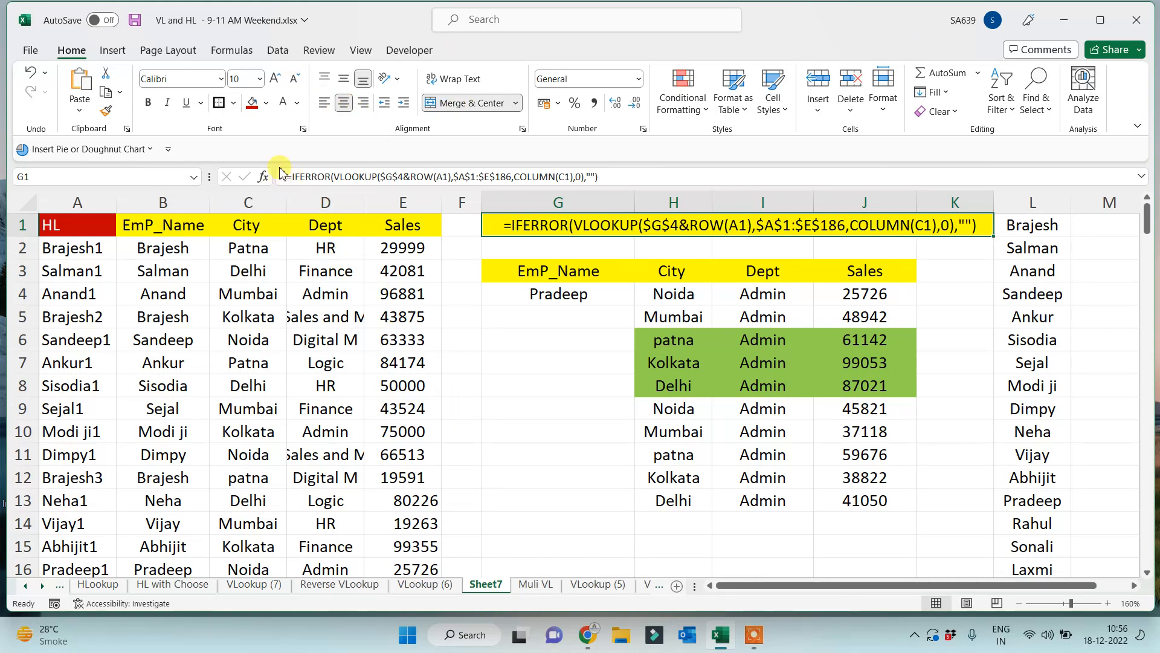
{"action": "left_click", "coordinate": [254, 104]}
{"action": "left_click", "coordinate": [282, 106]}
{"action": "left_click", "coordinate": [460, 453]}
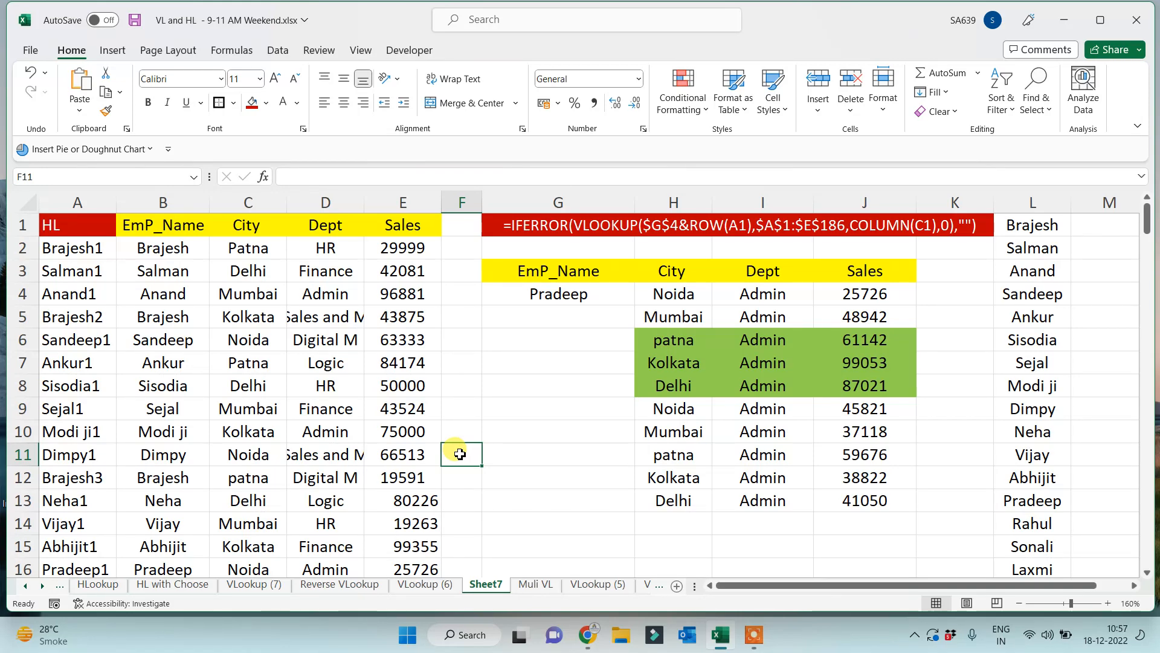
Step: Review the HL helper column in column A and the employee's returned records in G4:J13
{"action": "left_click", "coordinate": [72, 231]}
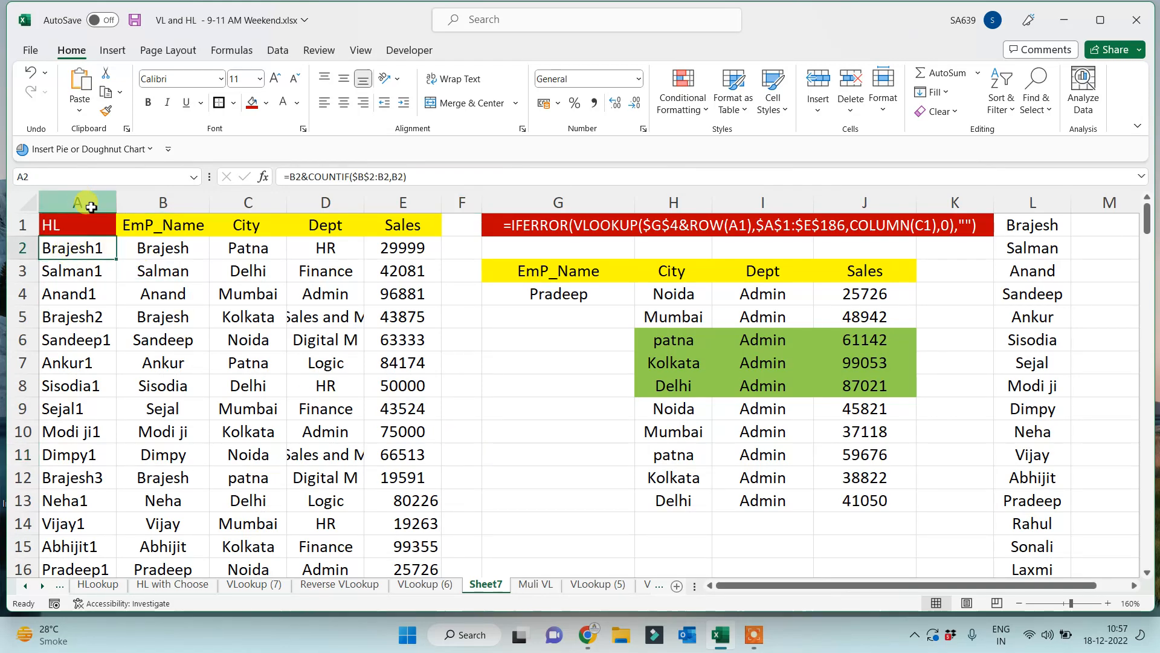
{"action": "key", "text": "ctrl+shift+Down"}
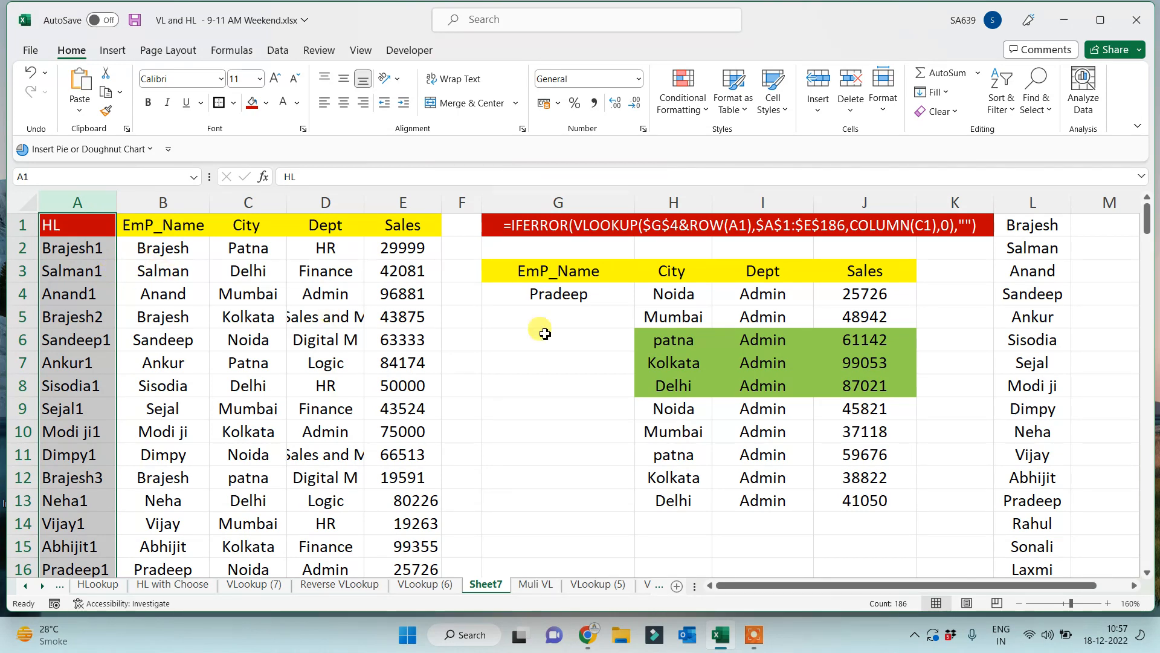
{"action": "left_click_drag", "start_coordinate": [616, 296], "coordinate": [855, 501]}
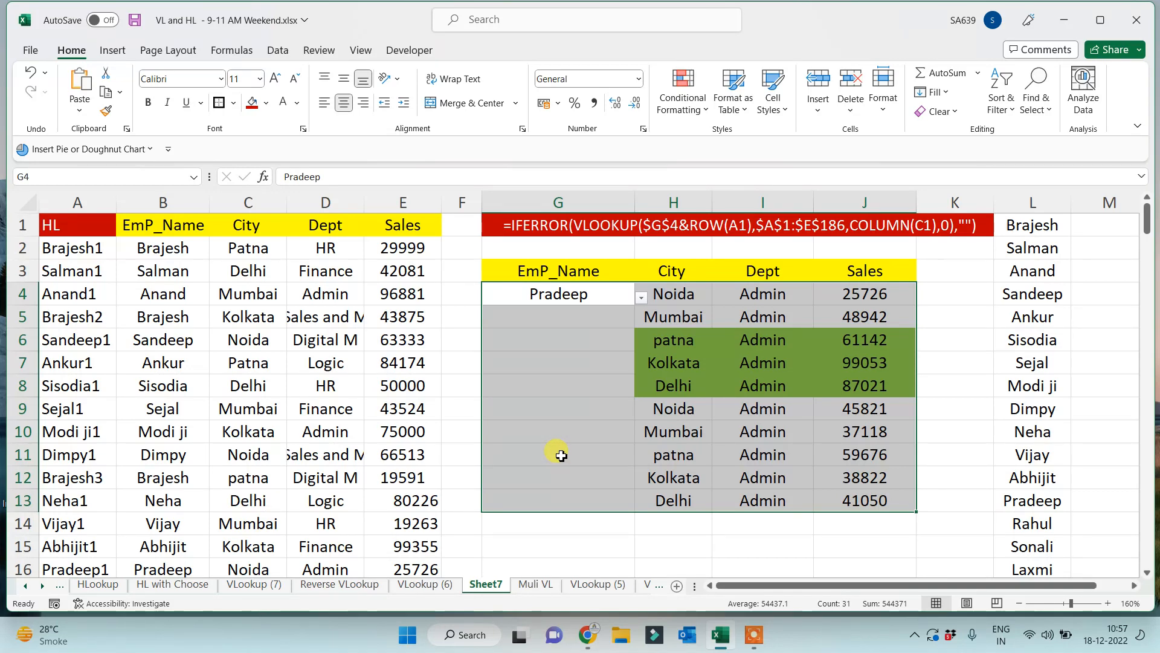
Step: Test the lookup and highlighting by choosing the 15th, 16th and 14th employee names in the G4 dropdown
{"action": "left_click", "coordinate": [589, 320]}
{"action": "left_click", "coordinate": [625, 297]}
{"action": "left_click", "coordinate": [642, 297]}
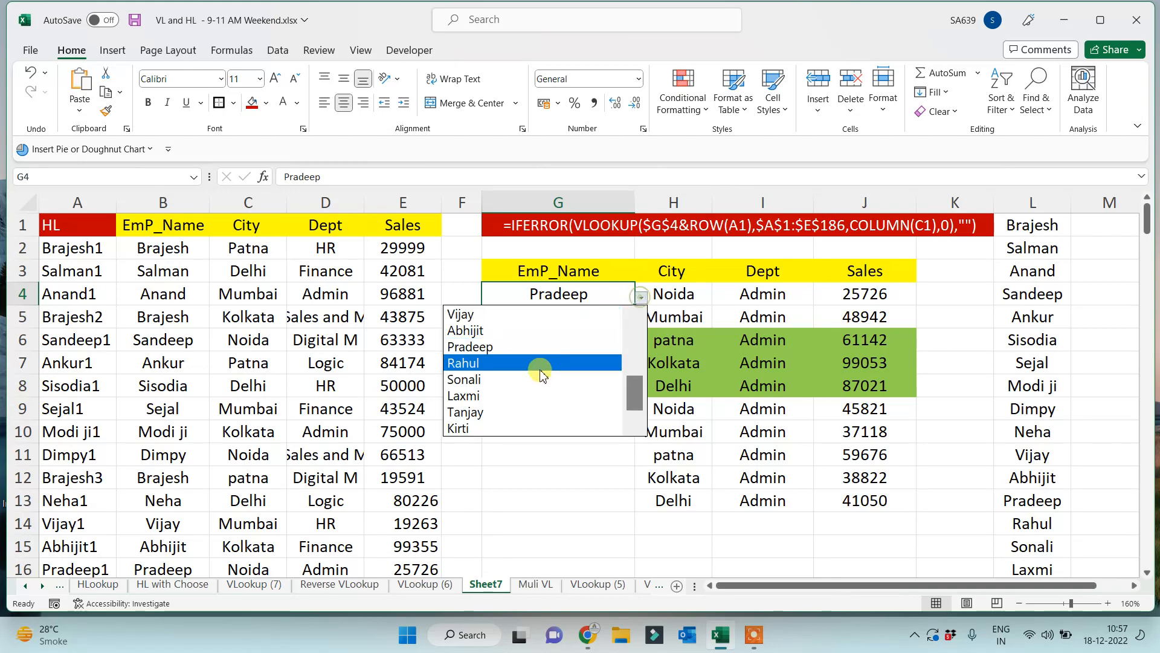
{"action": "left_click", "coordinate": [538, 382]}
{"action": "left_click", "coordinate": [639, 298]}
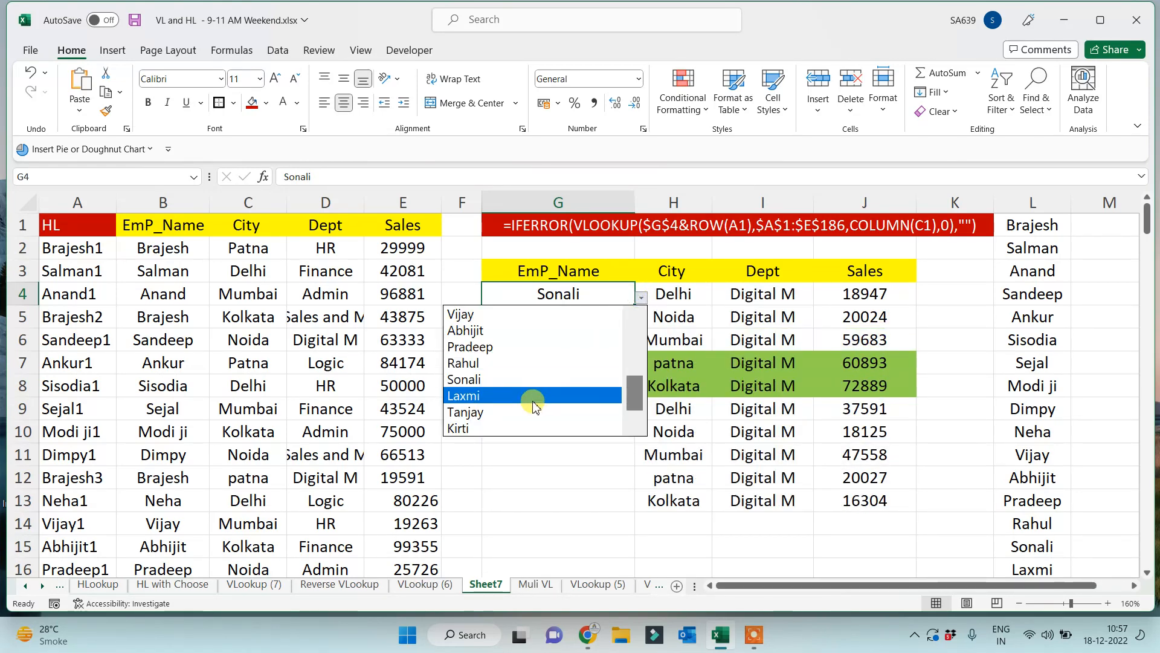
{"action": "left_click", "coordinate": [532, 398]}
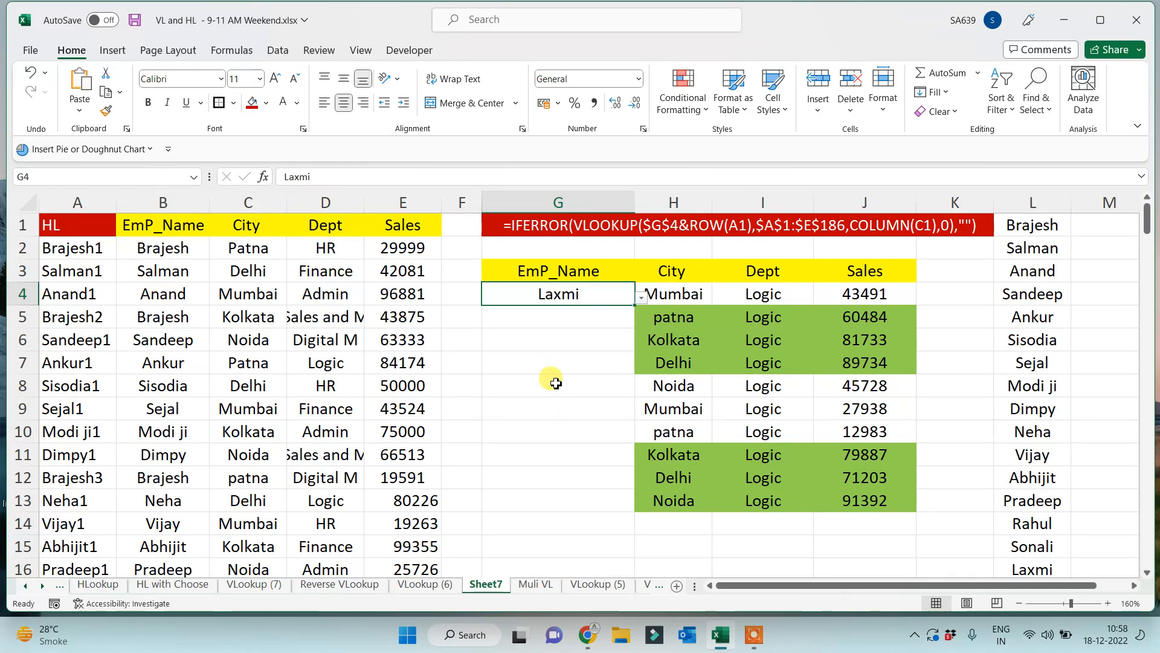
{"action": "left_click", "coordinate": [641, 297]}
{"action": "left_click", "coordinate": [481, 373]}
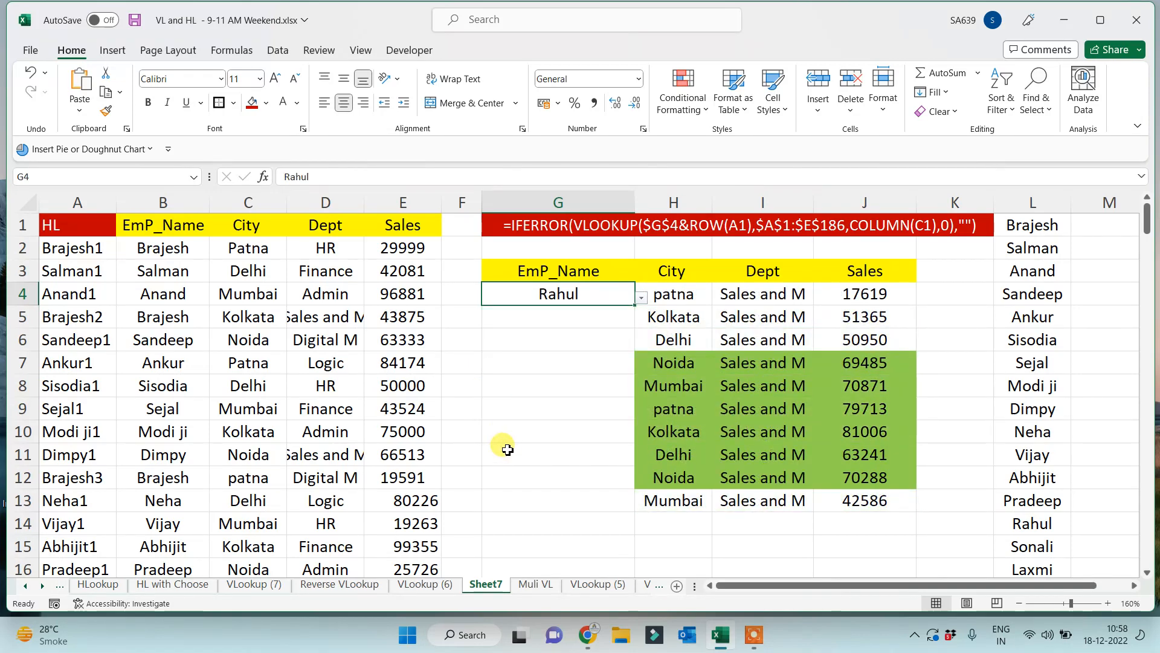
Step: Compare the formula text shown in G1 with the live lookup formula in H4
{"action": "left_click", "coordinate": [508, 448]}
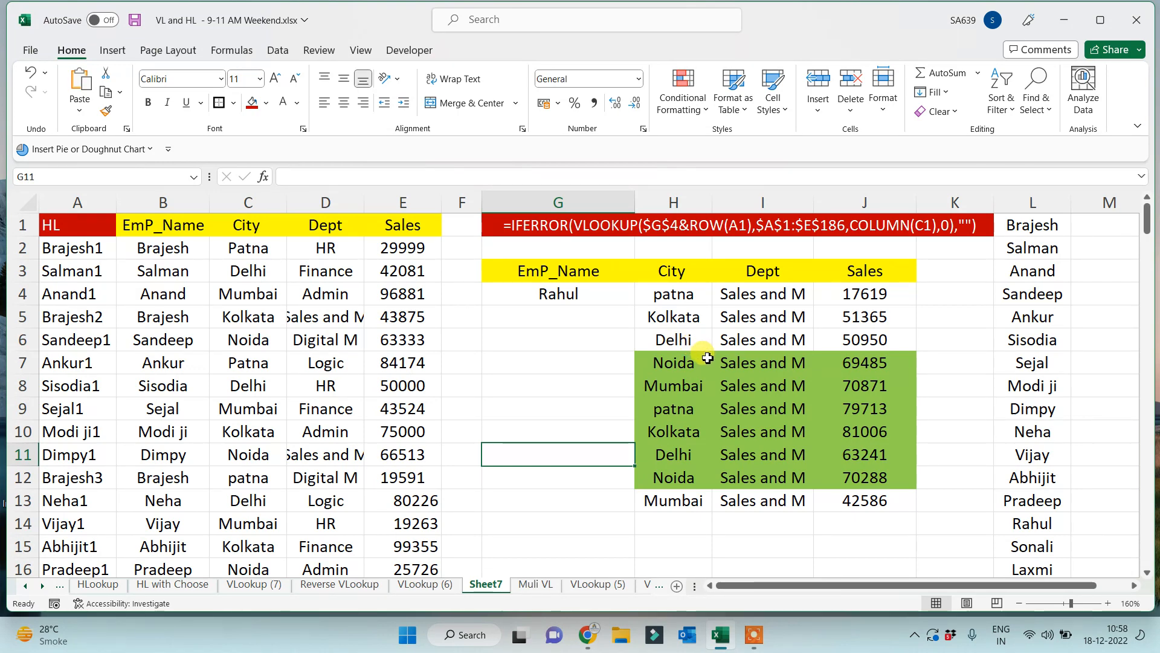
{"action": "left_click", "coordinate": [574, 223]}
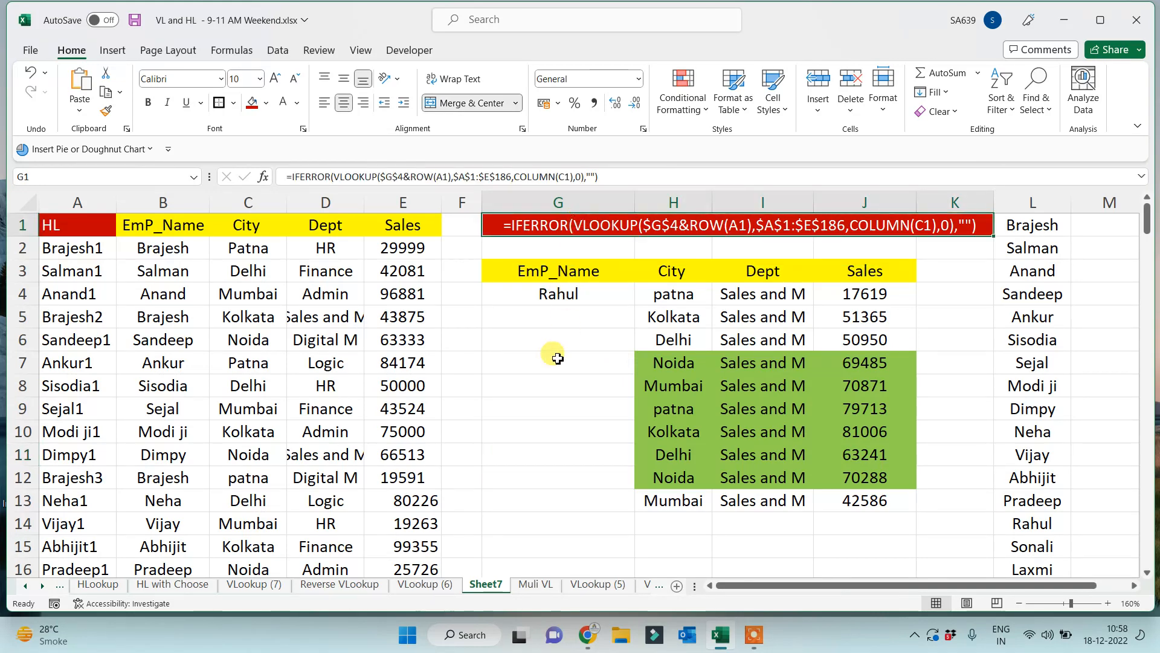
{"action": "left_click", "coordinate": [692, 295]}
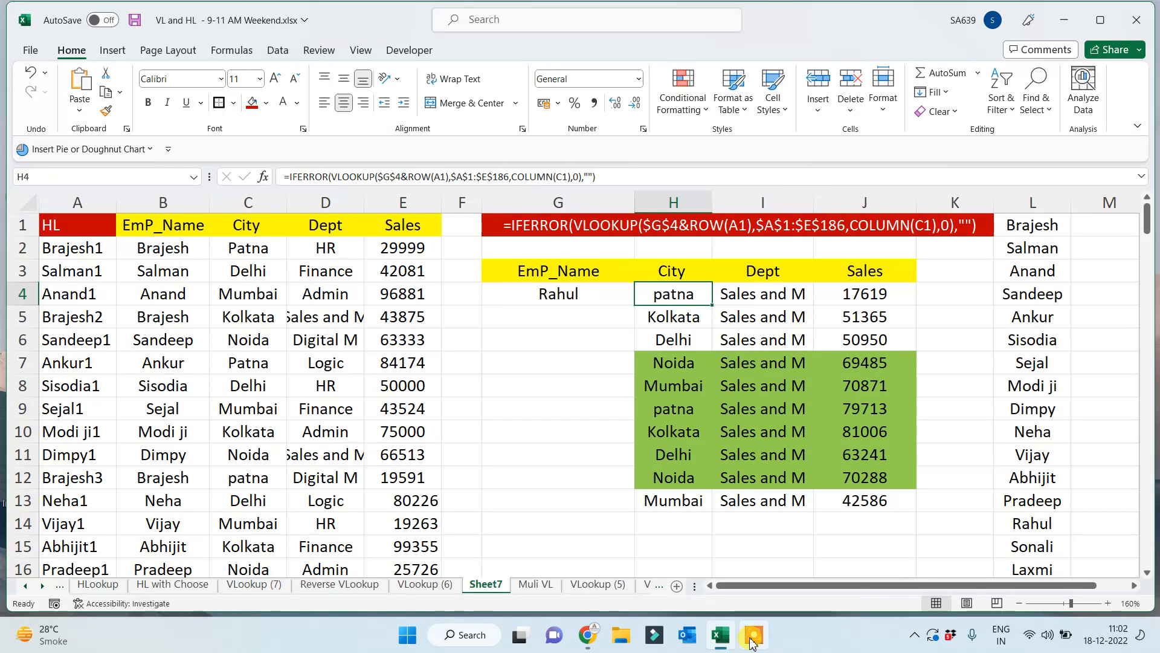
{"action": "left_click", "coordinate": [753, 641]}
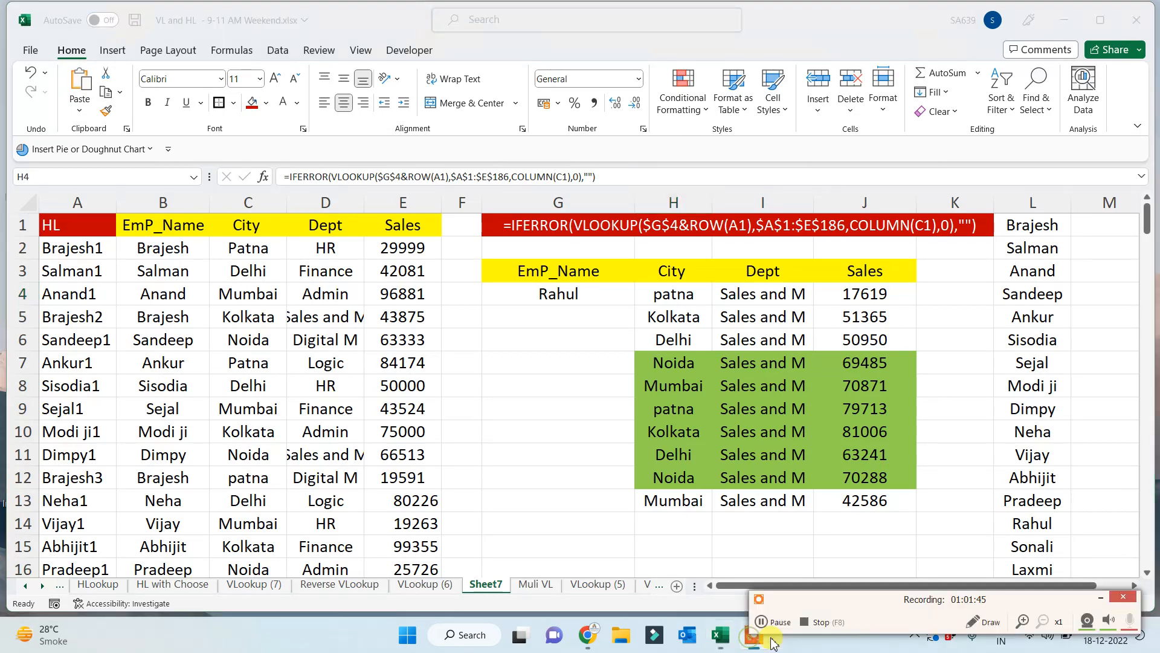